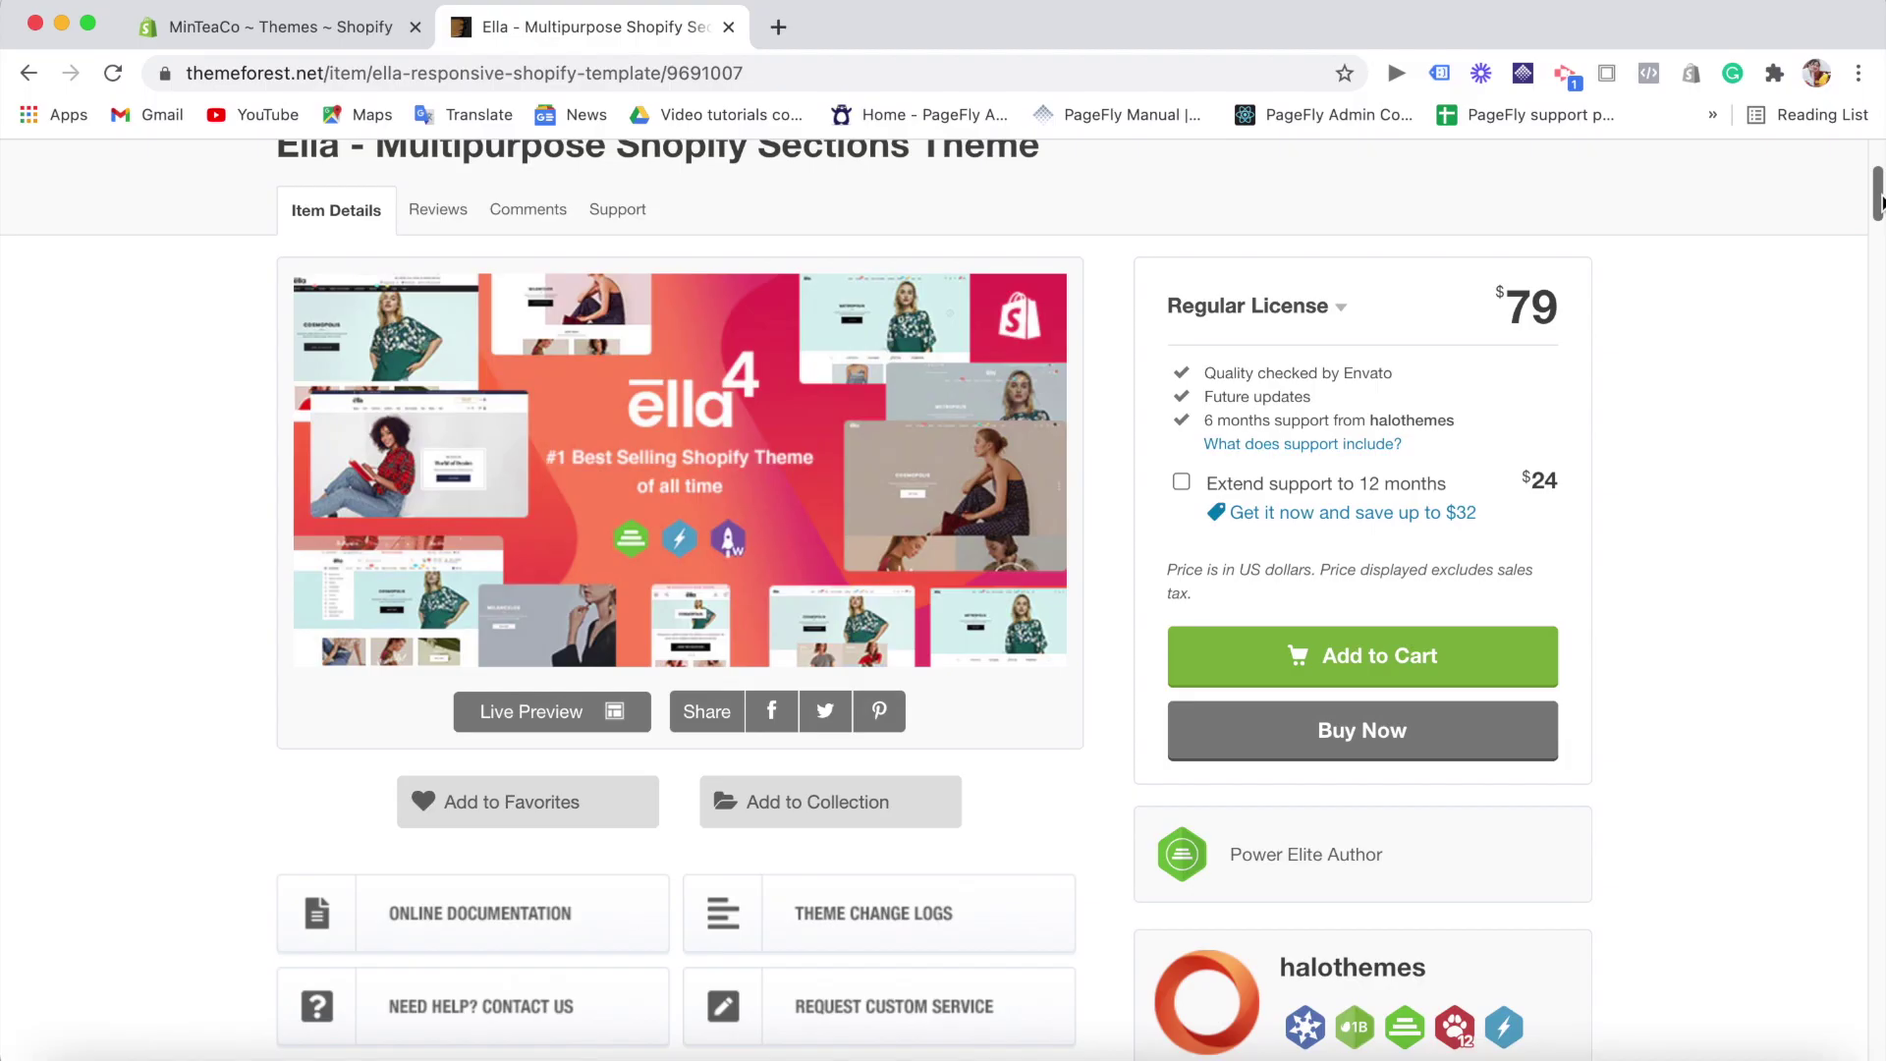
# - Look over the Ella theme listing and the creative teams on the Envato Power Elite Wall of Fame
pyautogui.scroll(-10, 1879, 257)
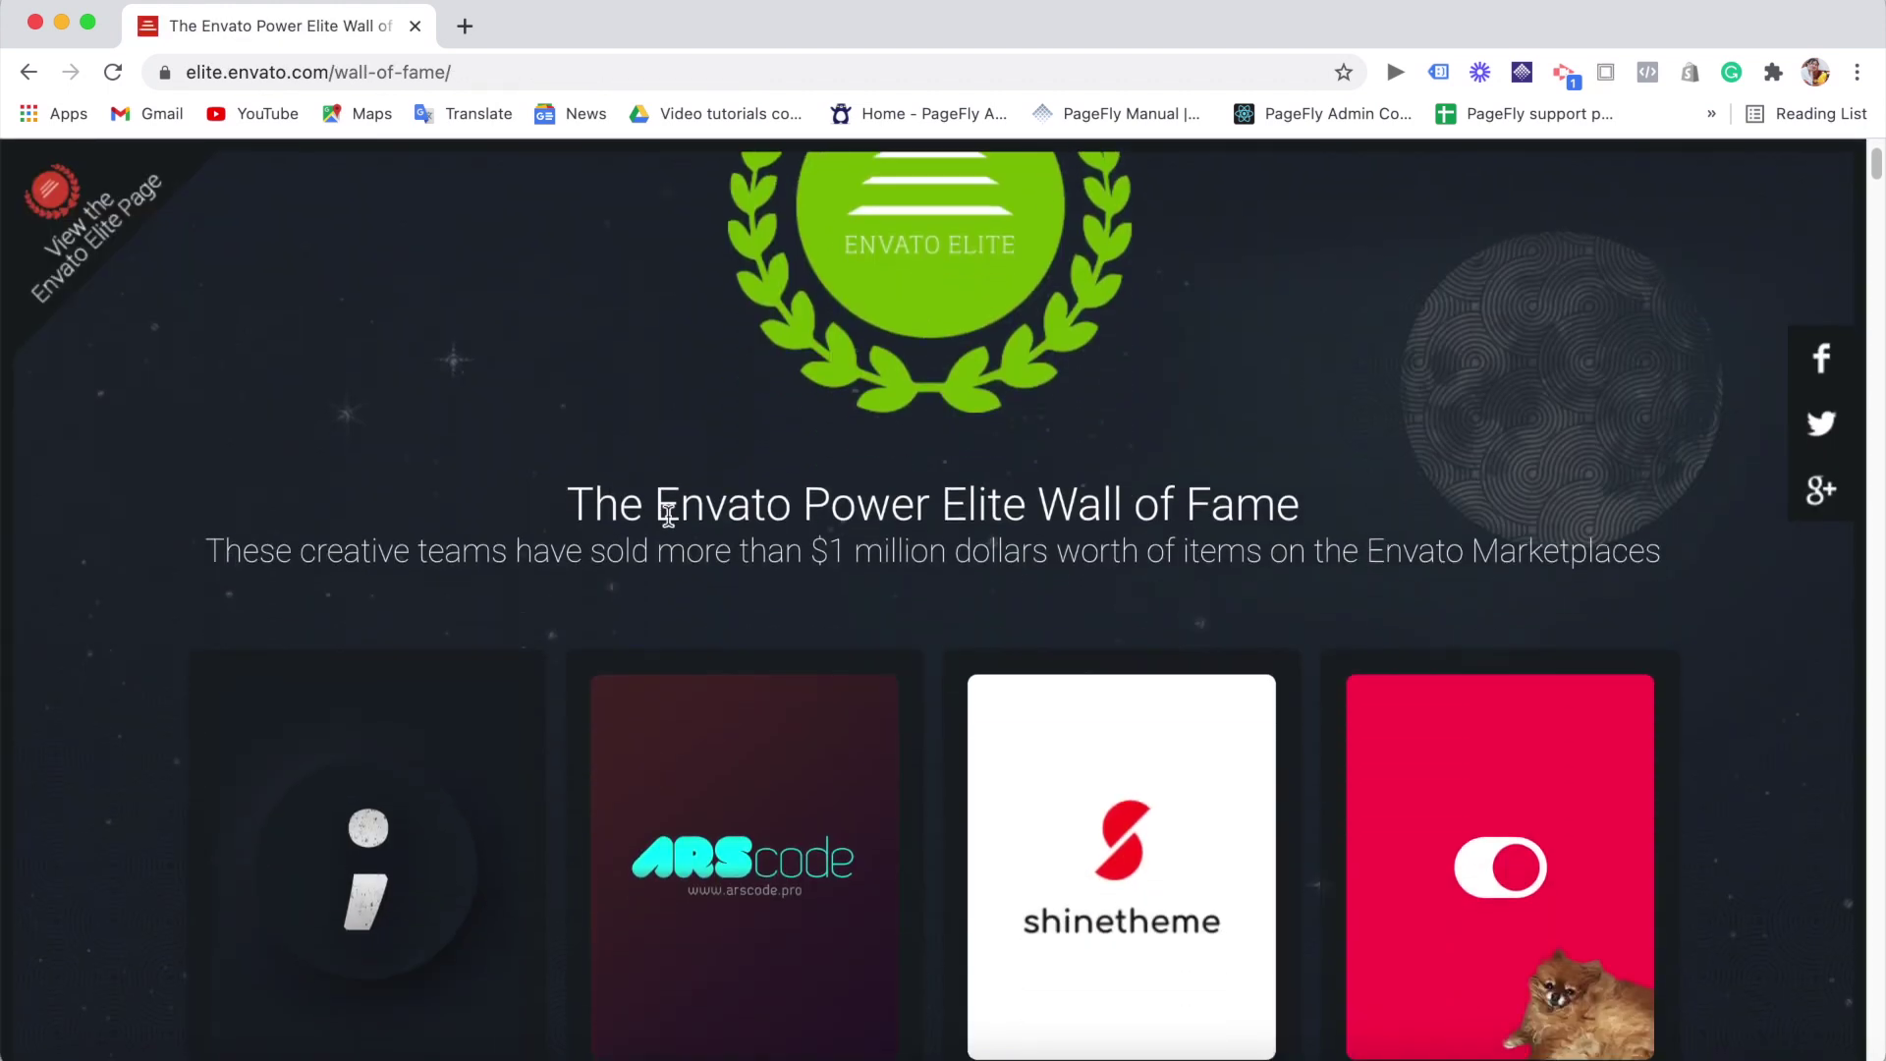
pyautogui.scroll(-4, 1256, 513)
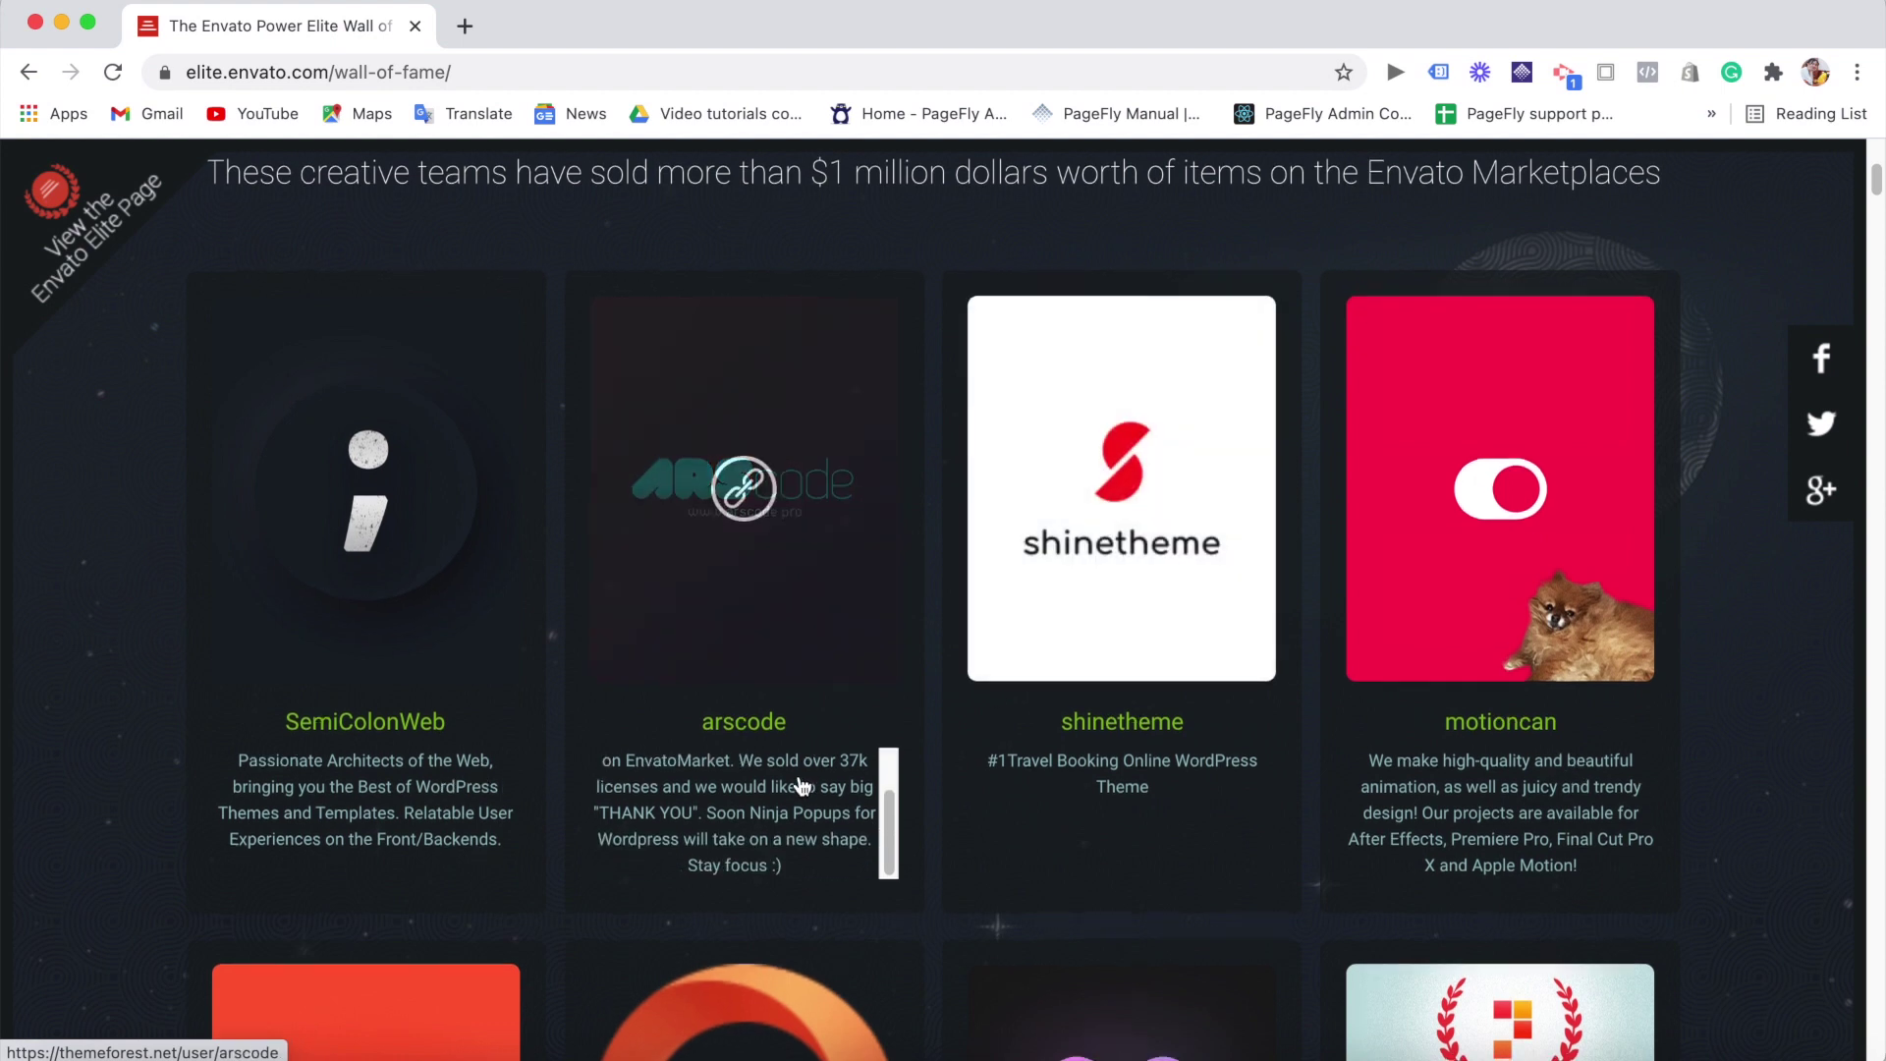
pyautogui.scroll(-5, 800, 783)
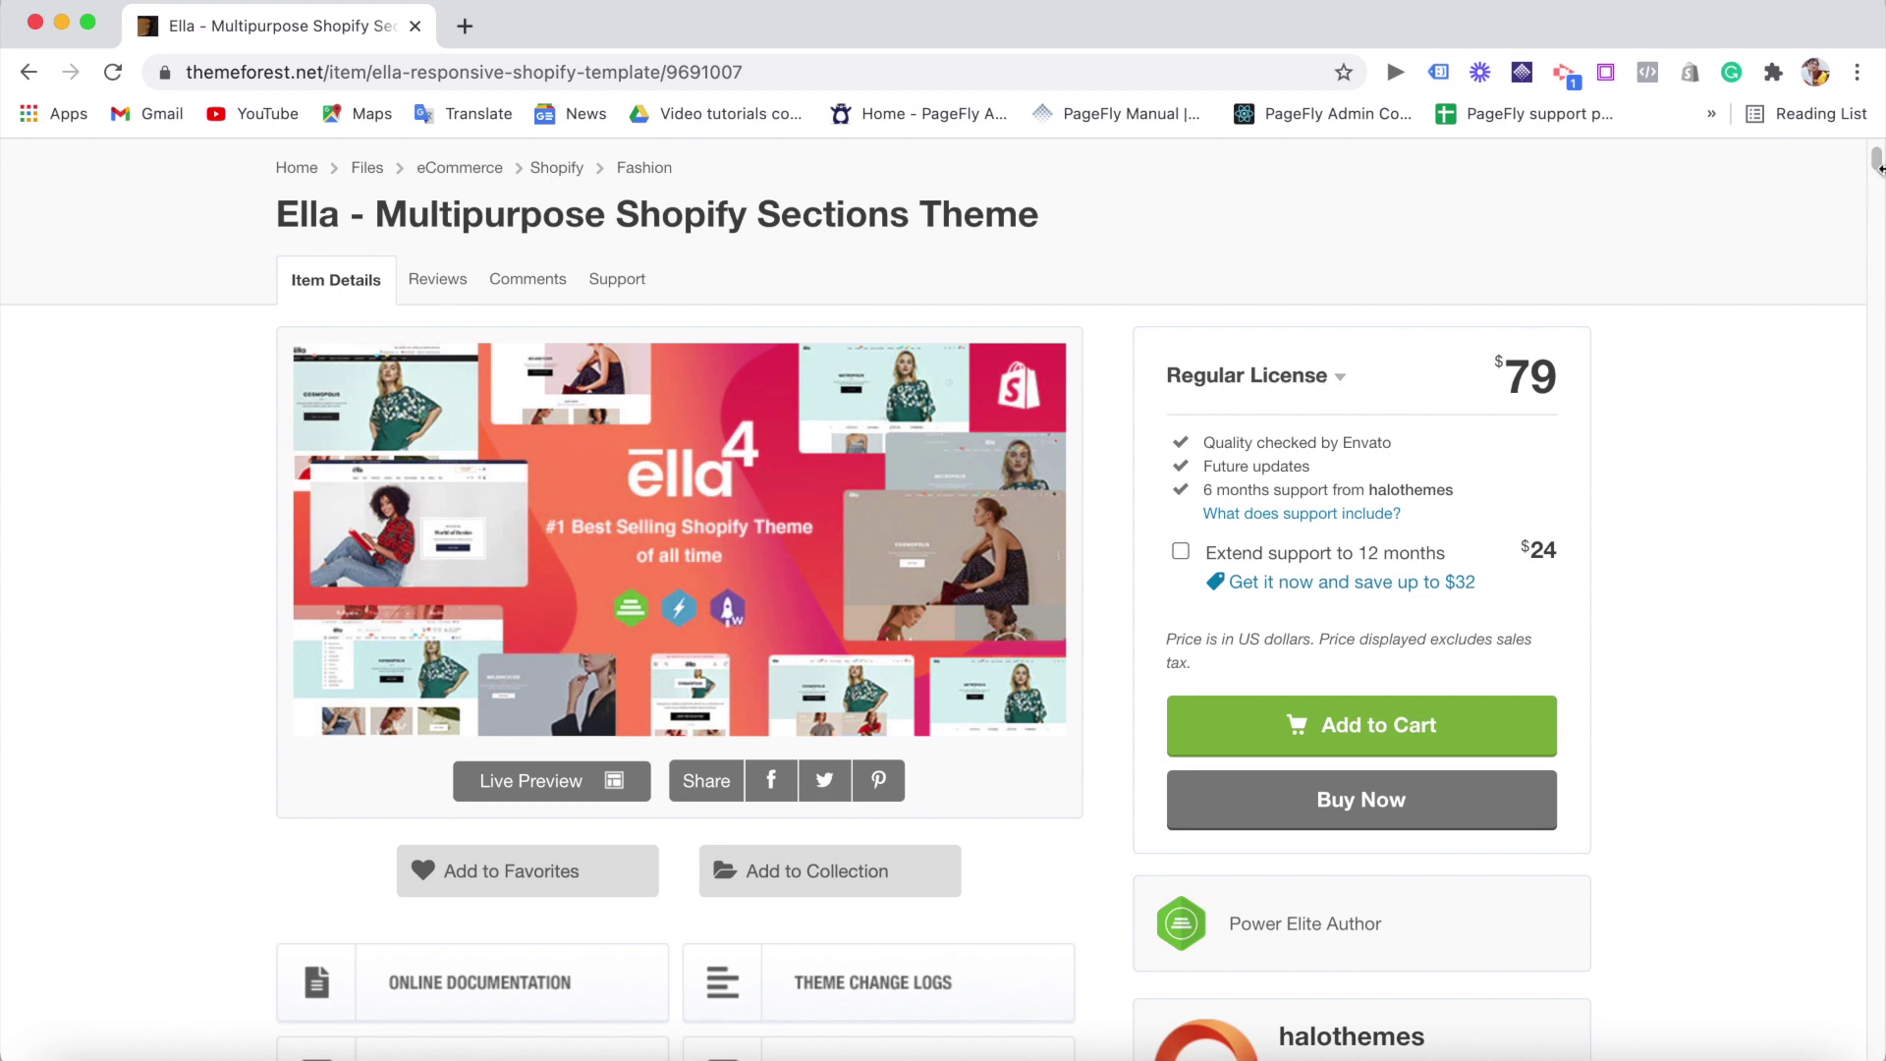
# - Review the Ella listing's description, from its main layouts and loading speed to the headers, footers, child themes and product features
pyautogui.moveTo(1876, 162); pyautogui.dragTo(1876, 299)
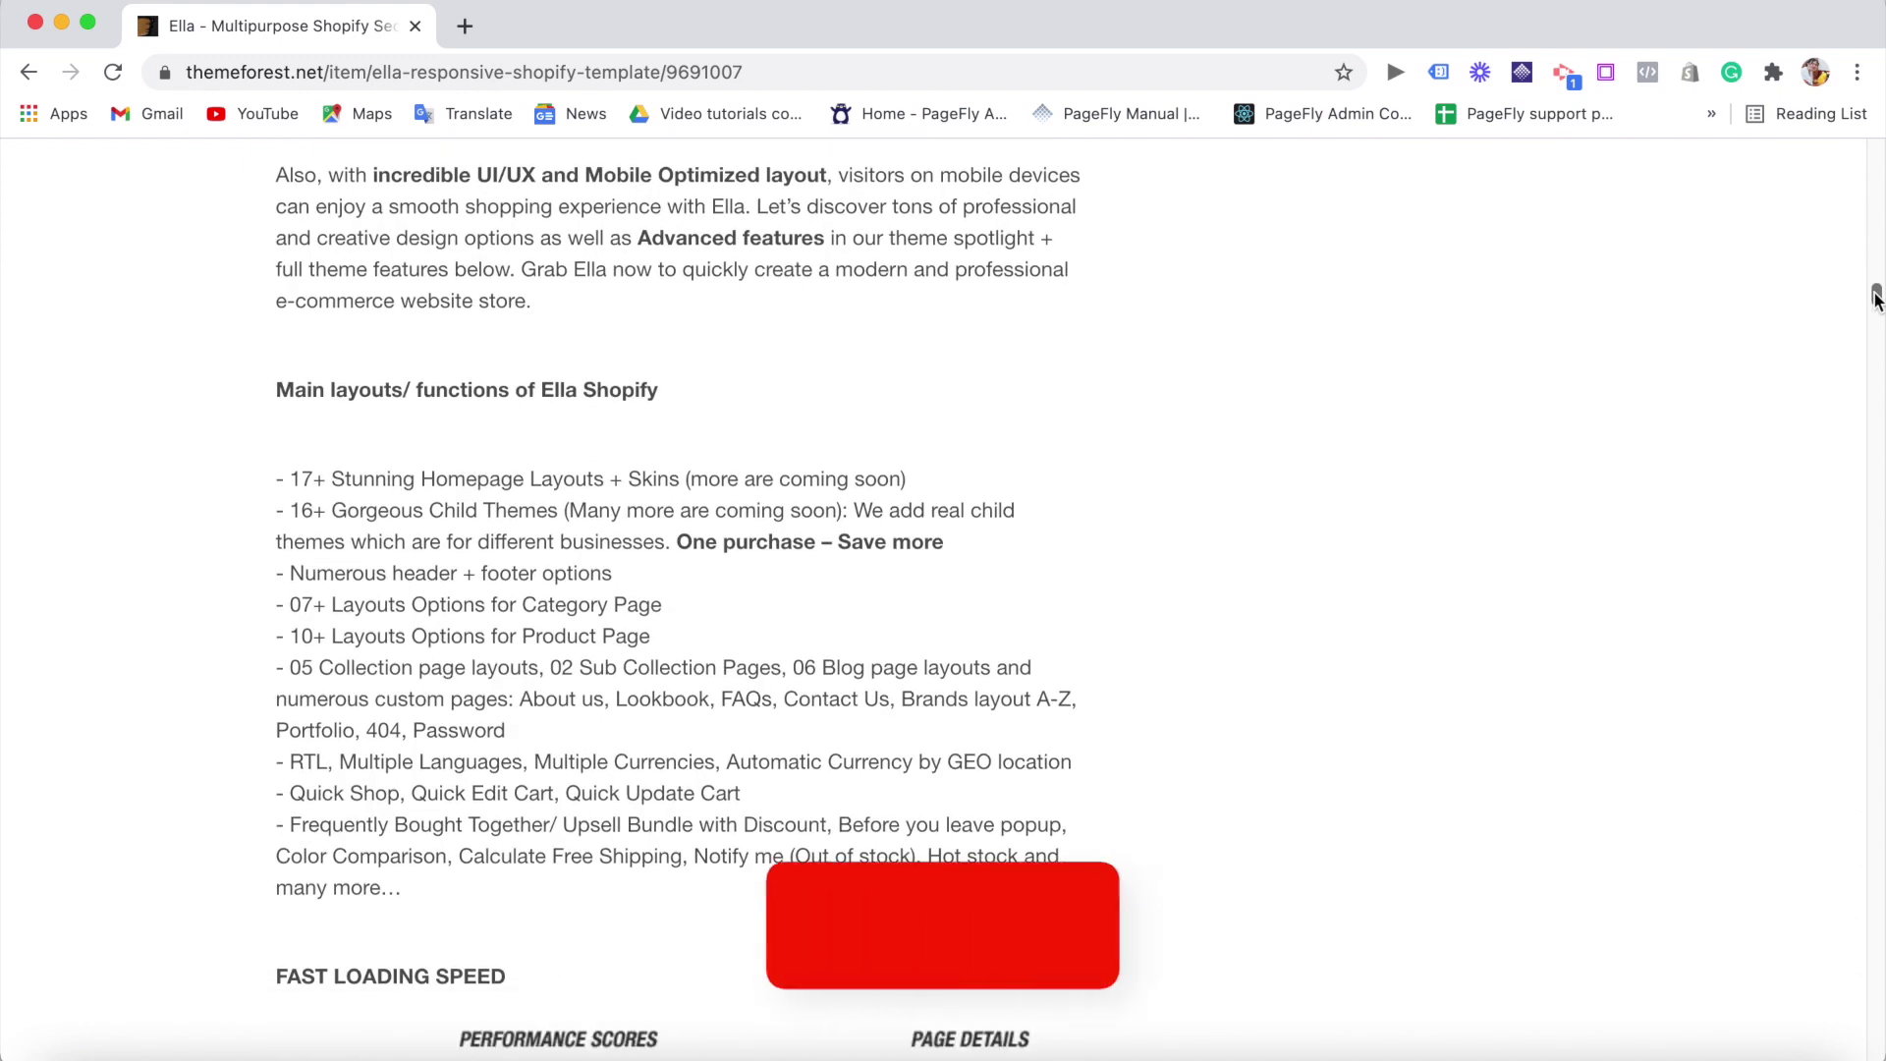
pyautogui.moveTo(1876, 299); pyautogui.dragTo(1876, 314)
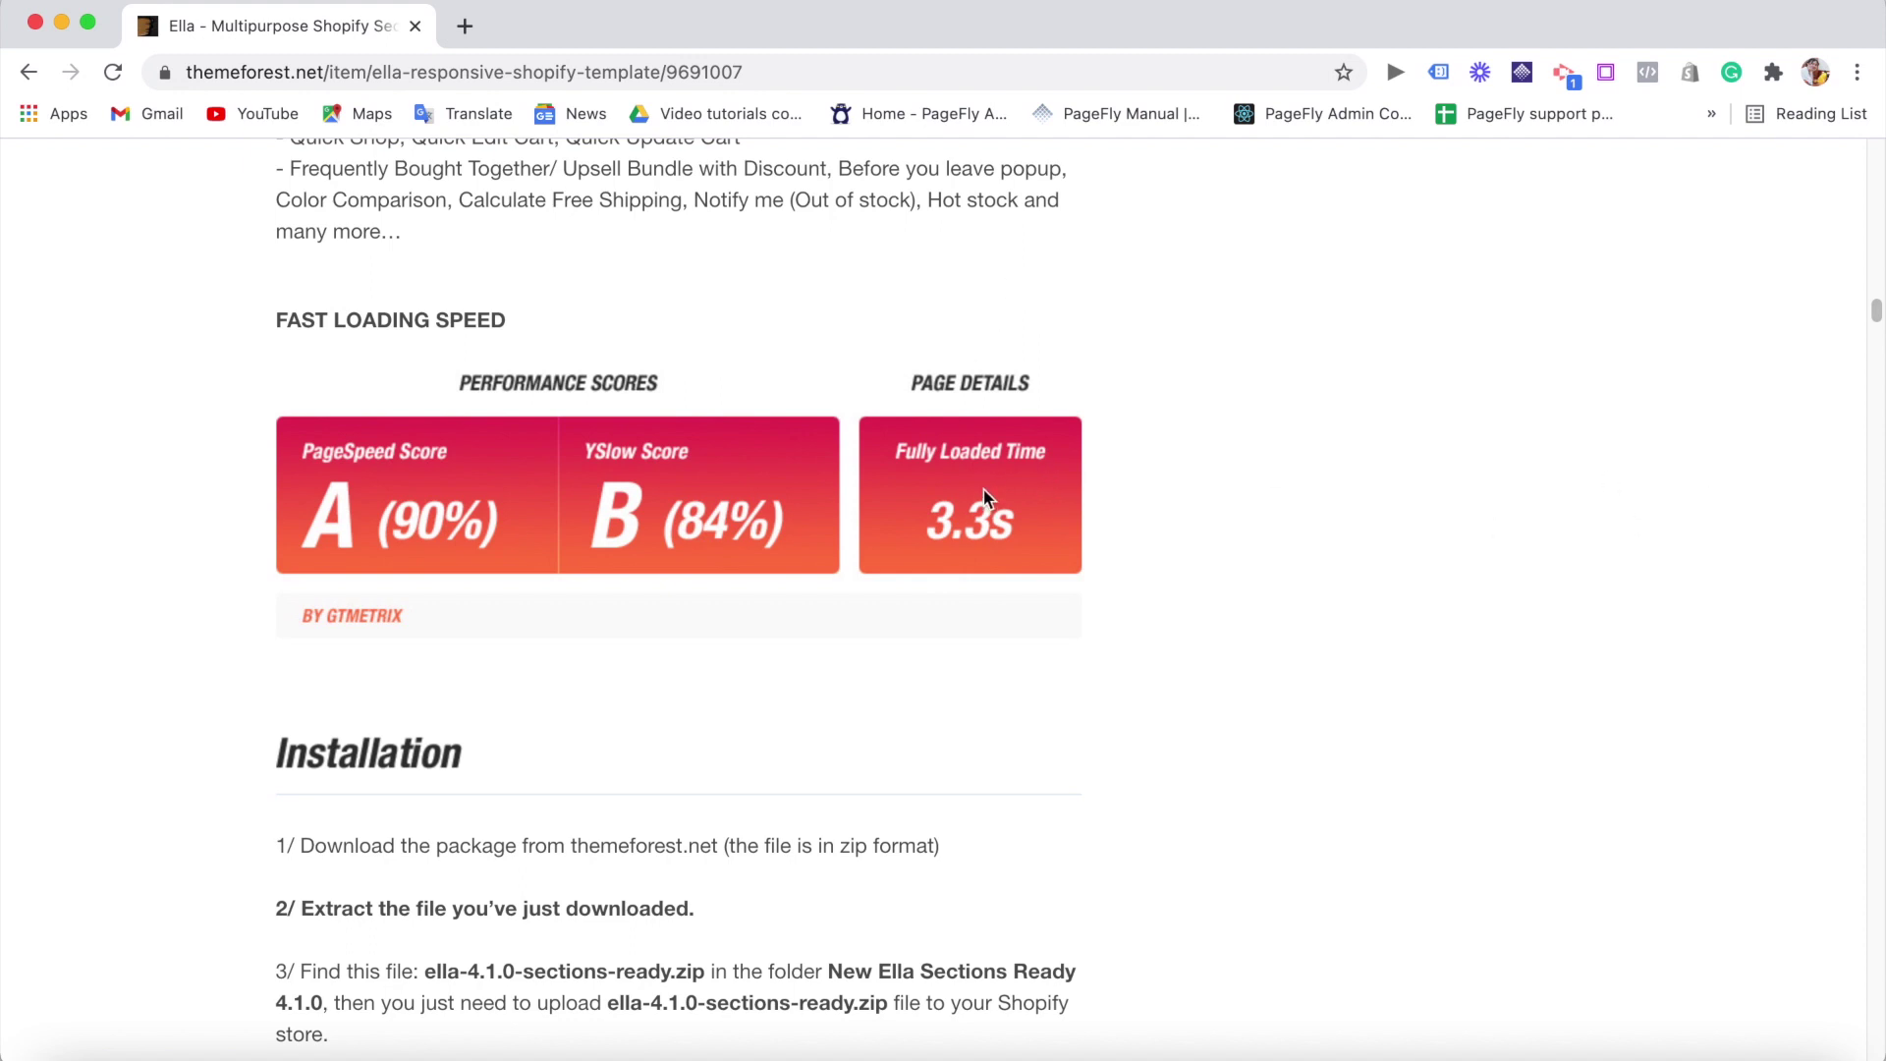
pyautogui.scroll(-1, 1012, 558)
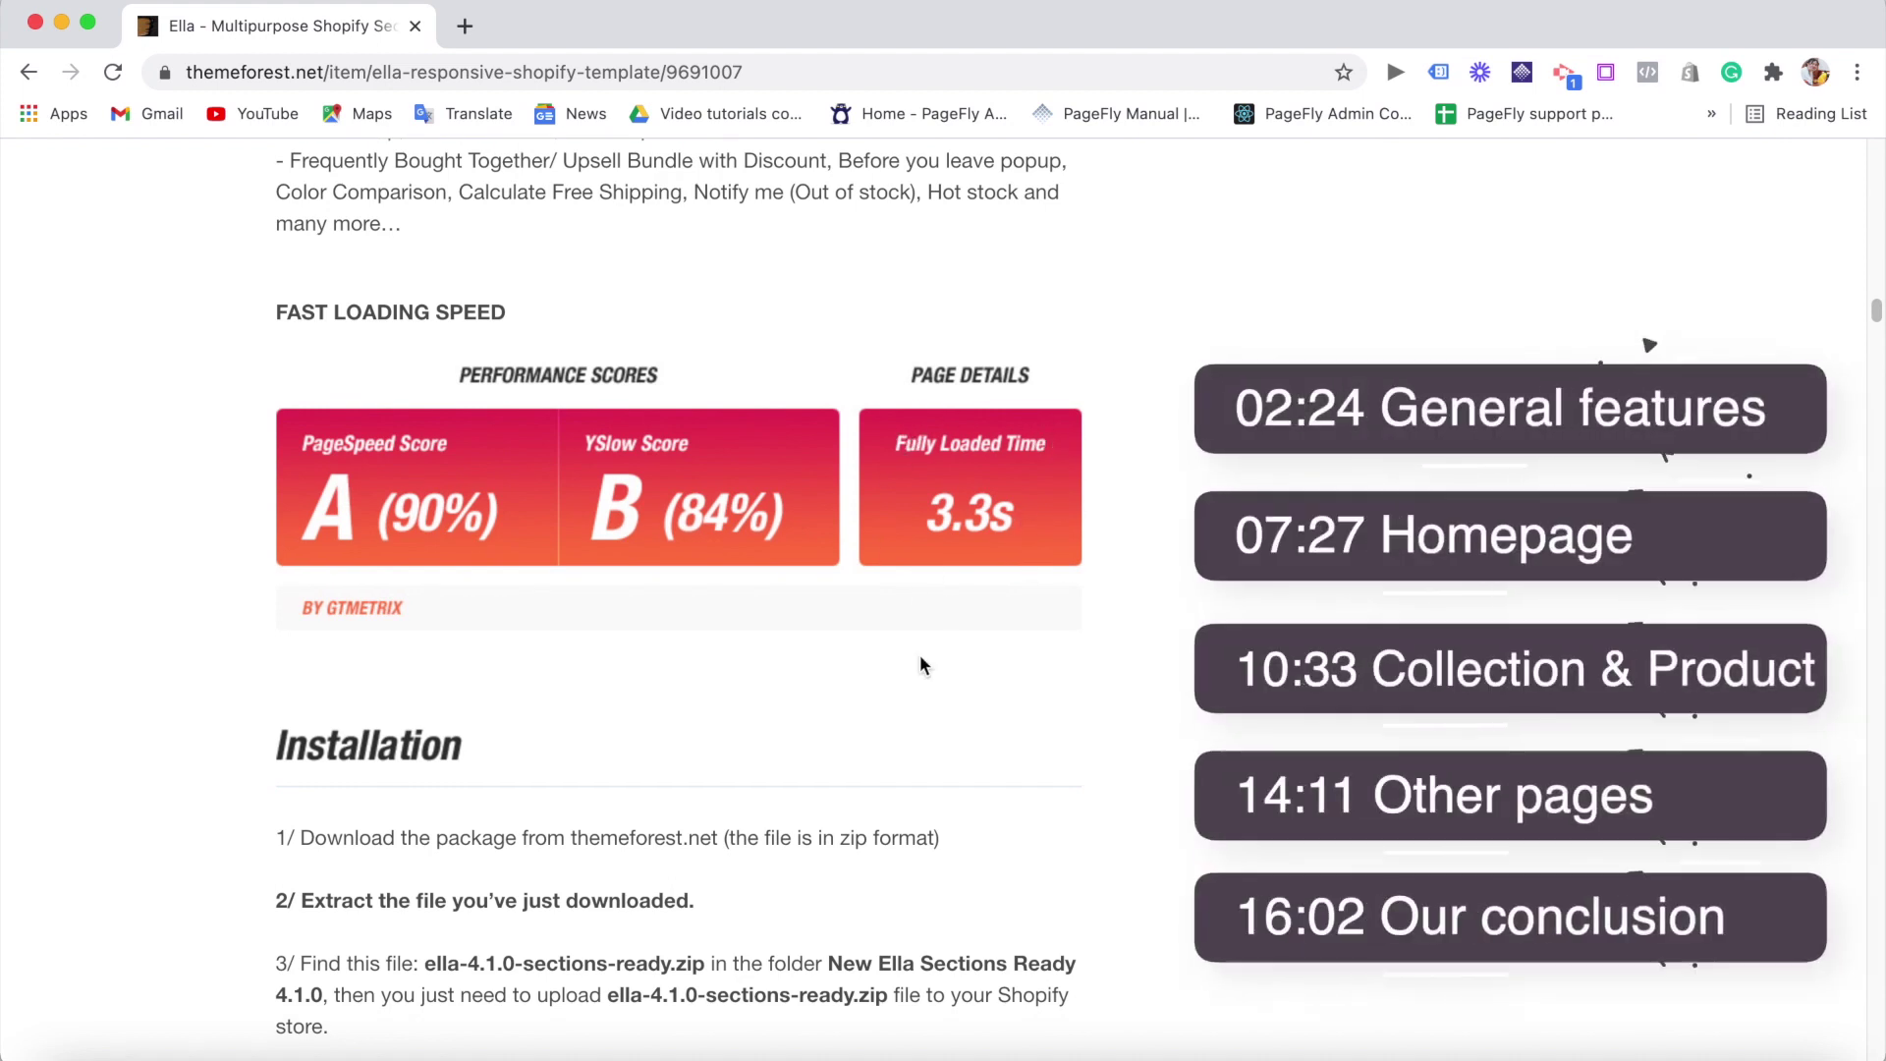
pyautogui.scroll(-20, 919, 664)
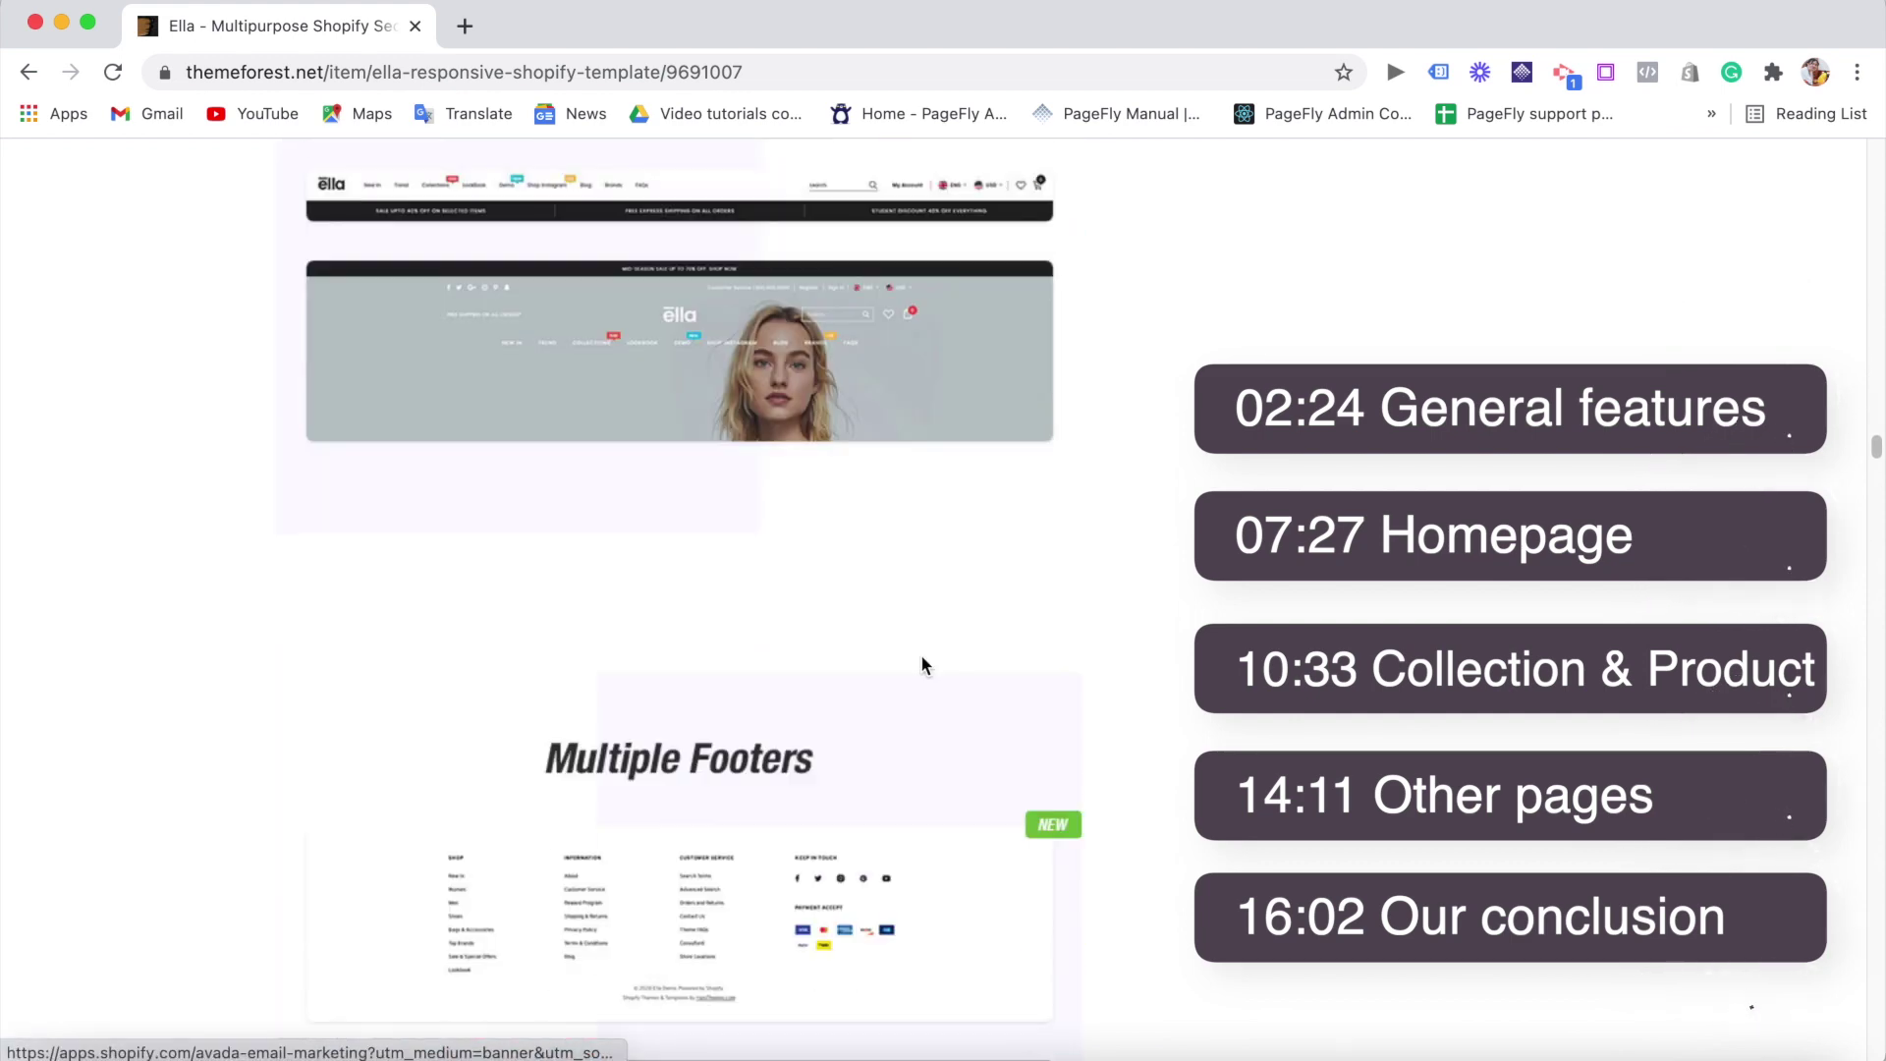
pyautogui.scroll(-20, 923, 656)
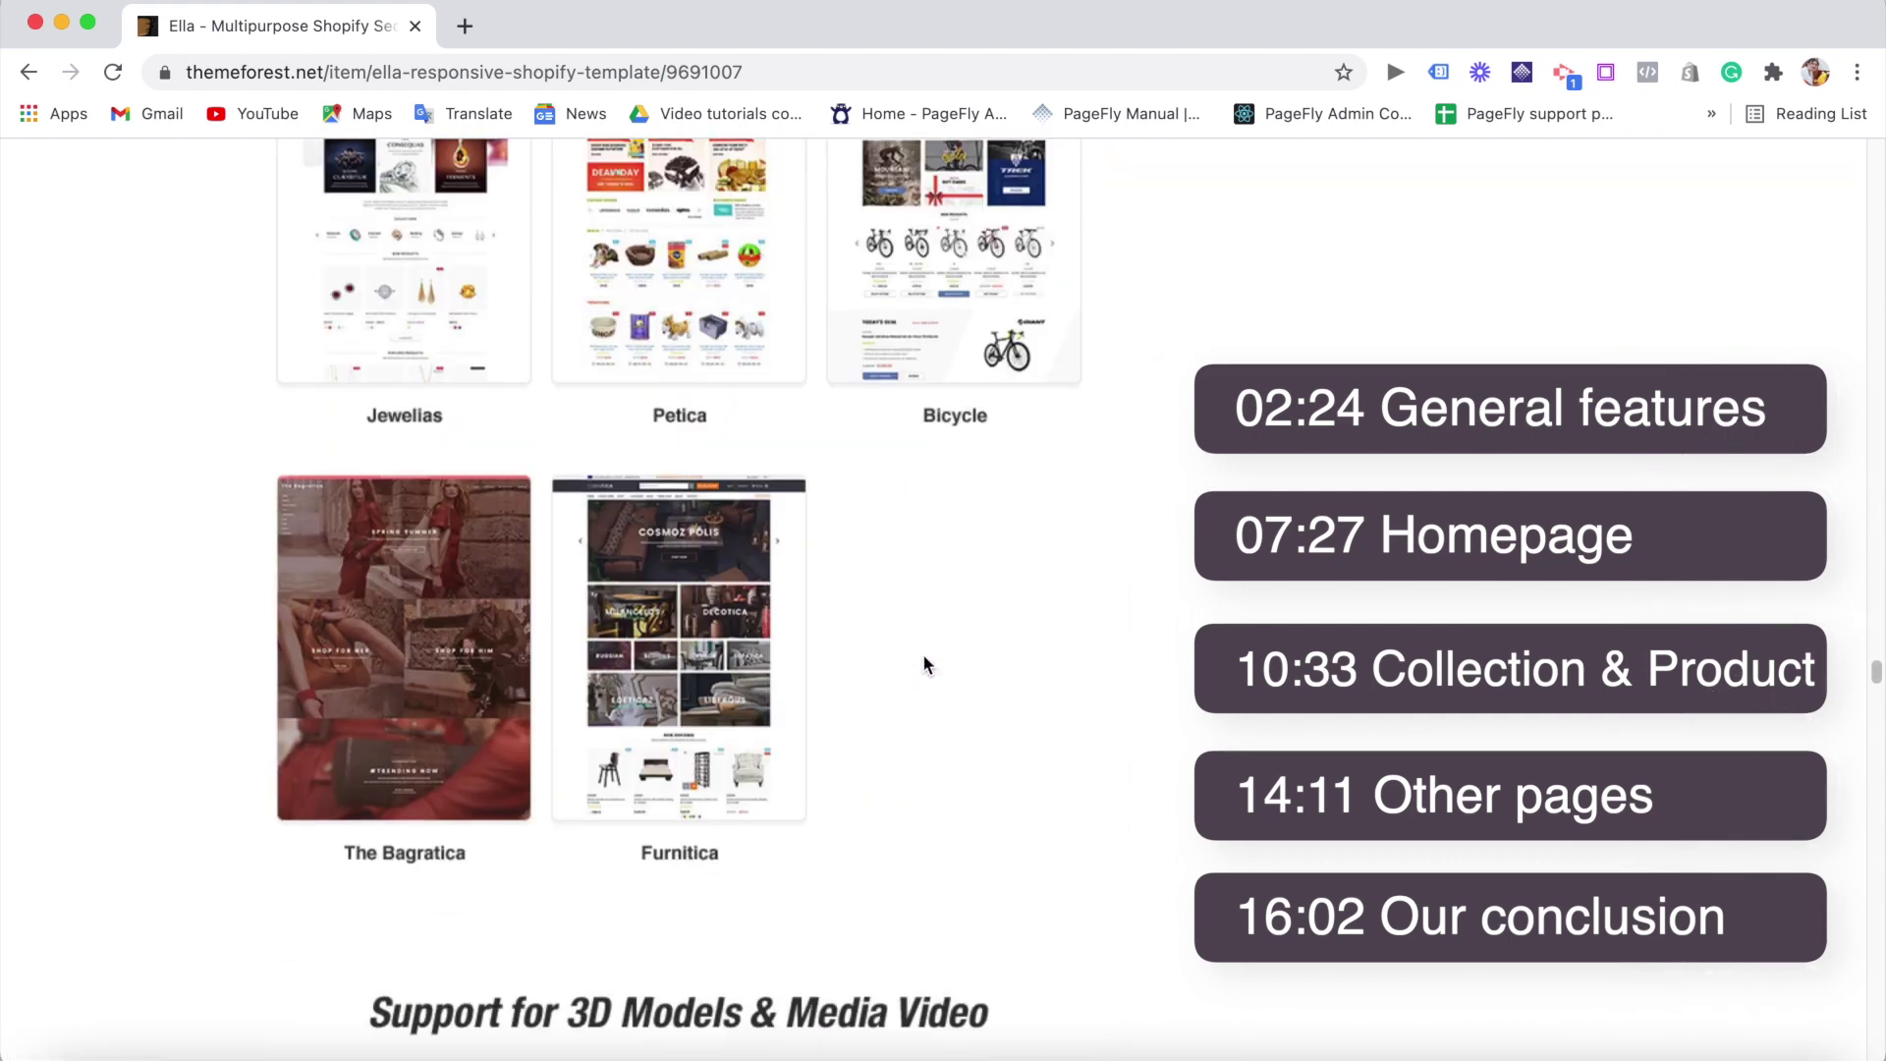
pyautogui.scroll(-20, 924, 664)
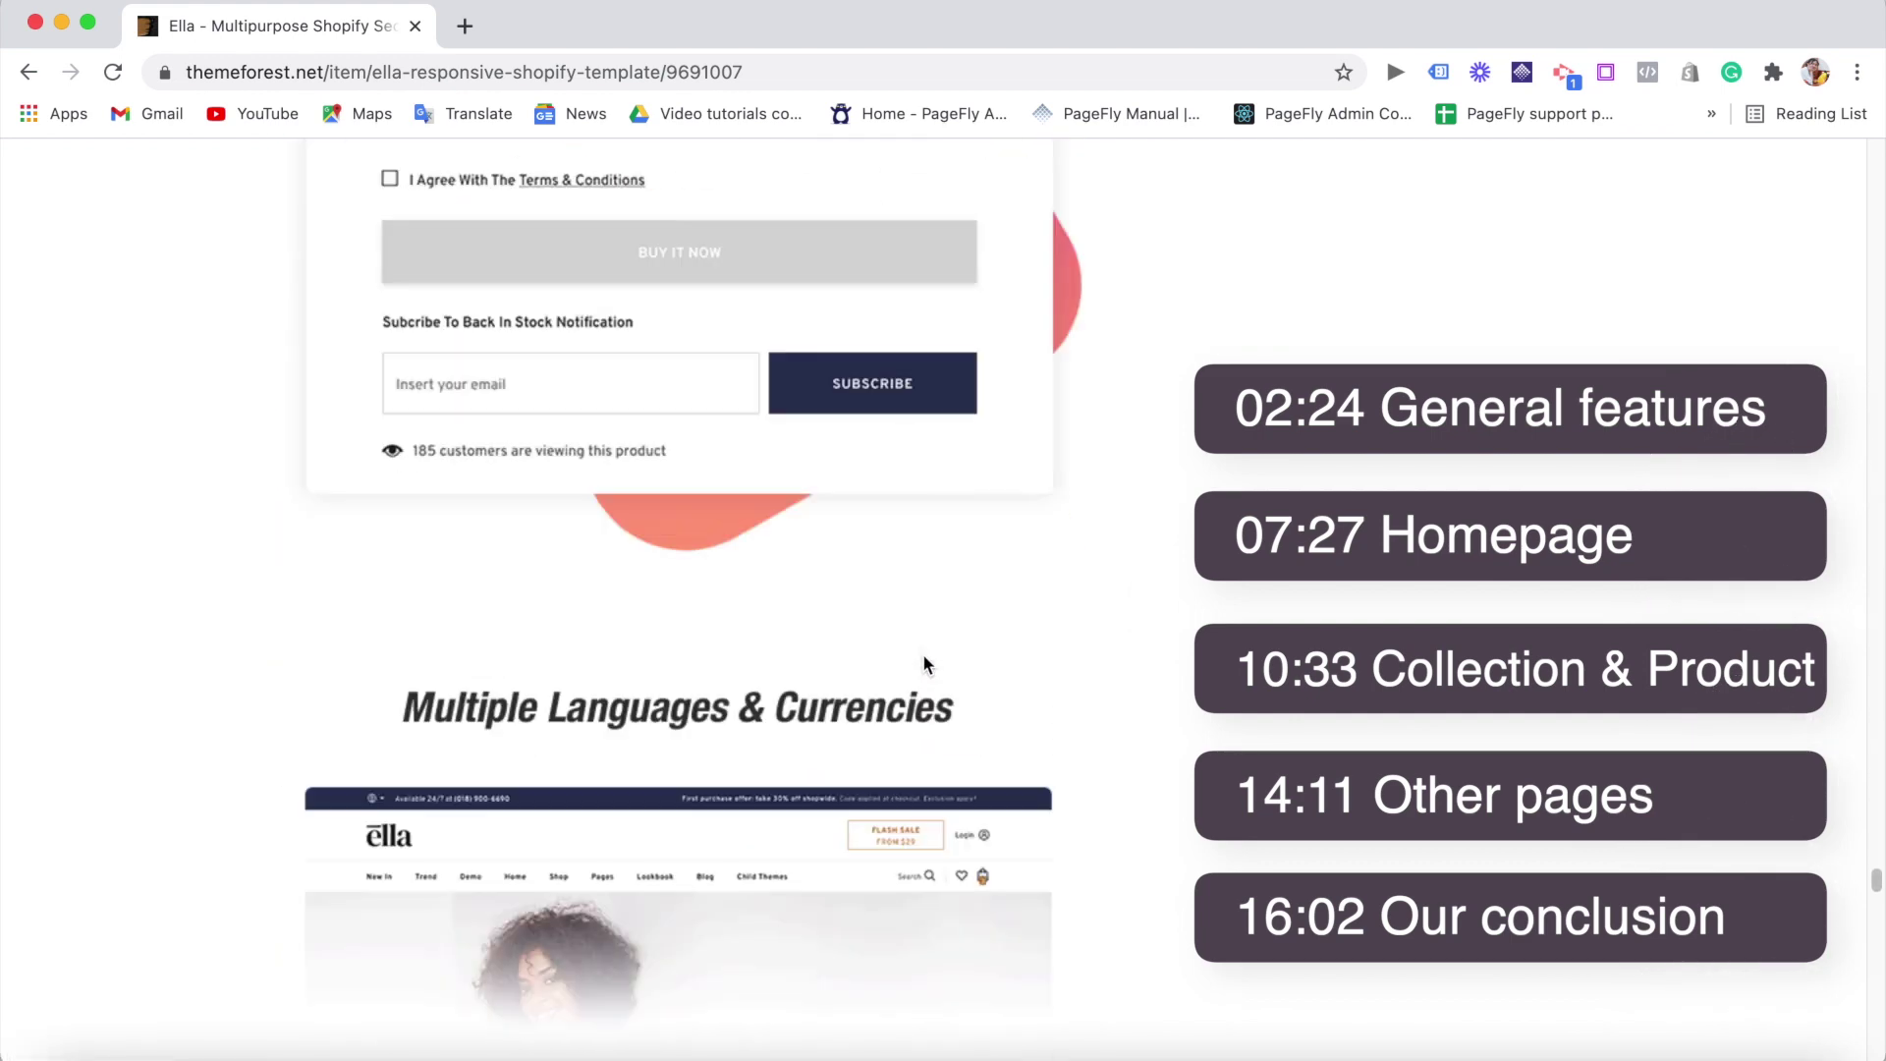
# - Read through the Full Theme Features list on the Ella listing
pyautogui.scroll(-15, 924, 664)
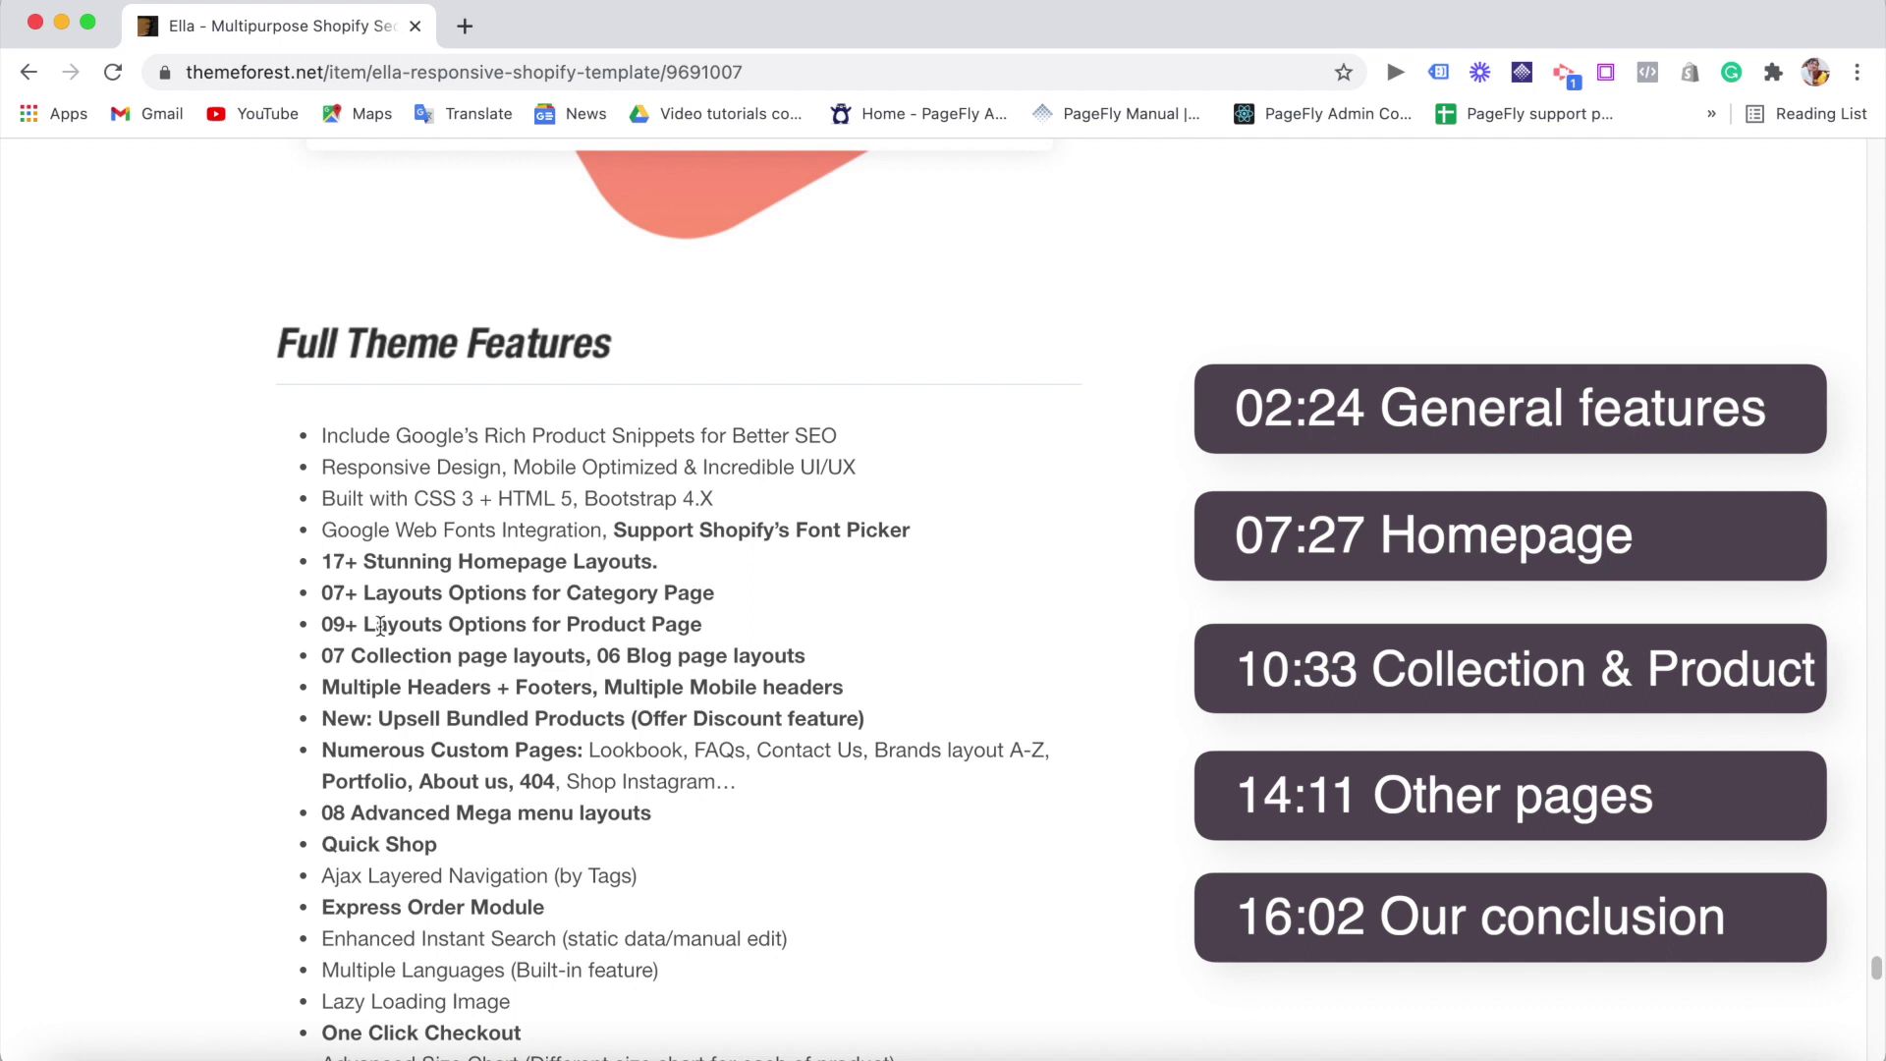
pyautogui.scroll(-6, 737, 639)
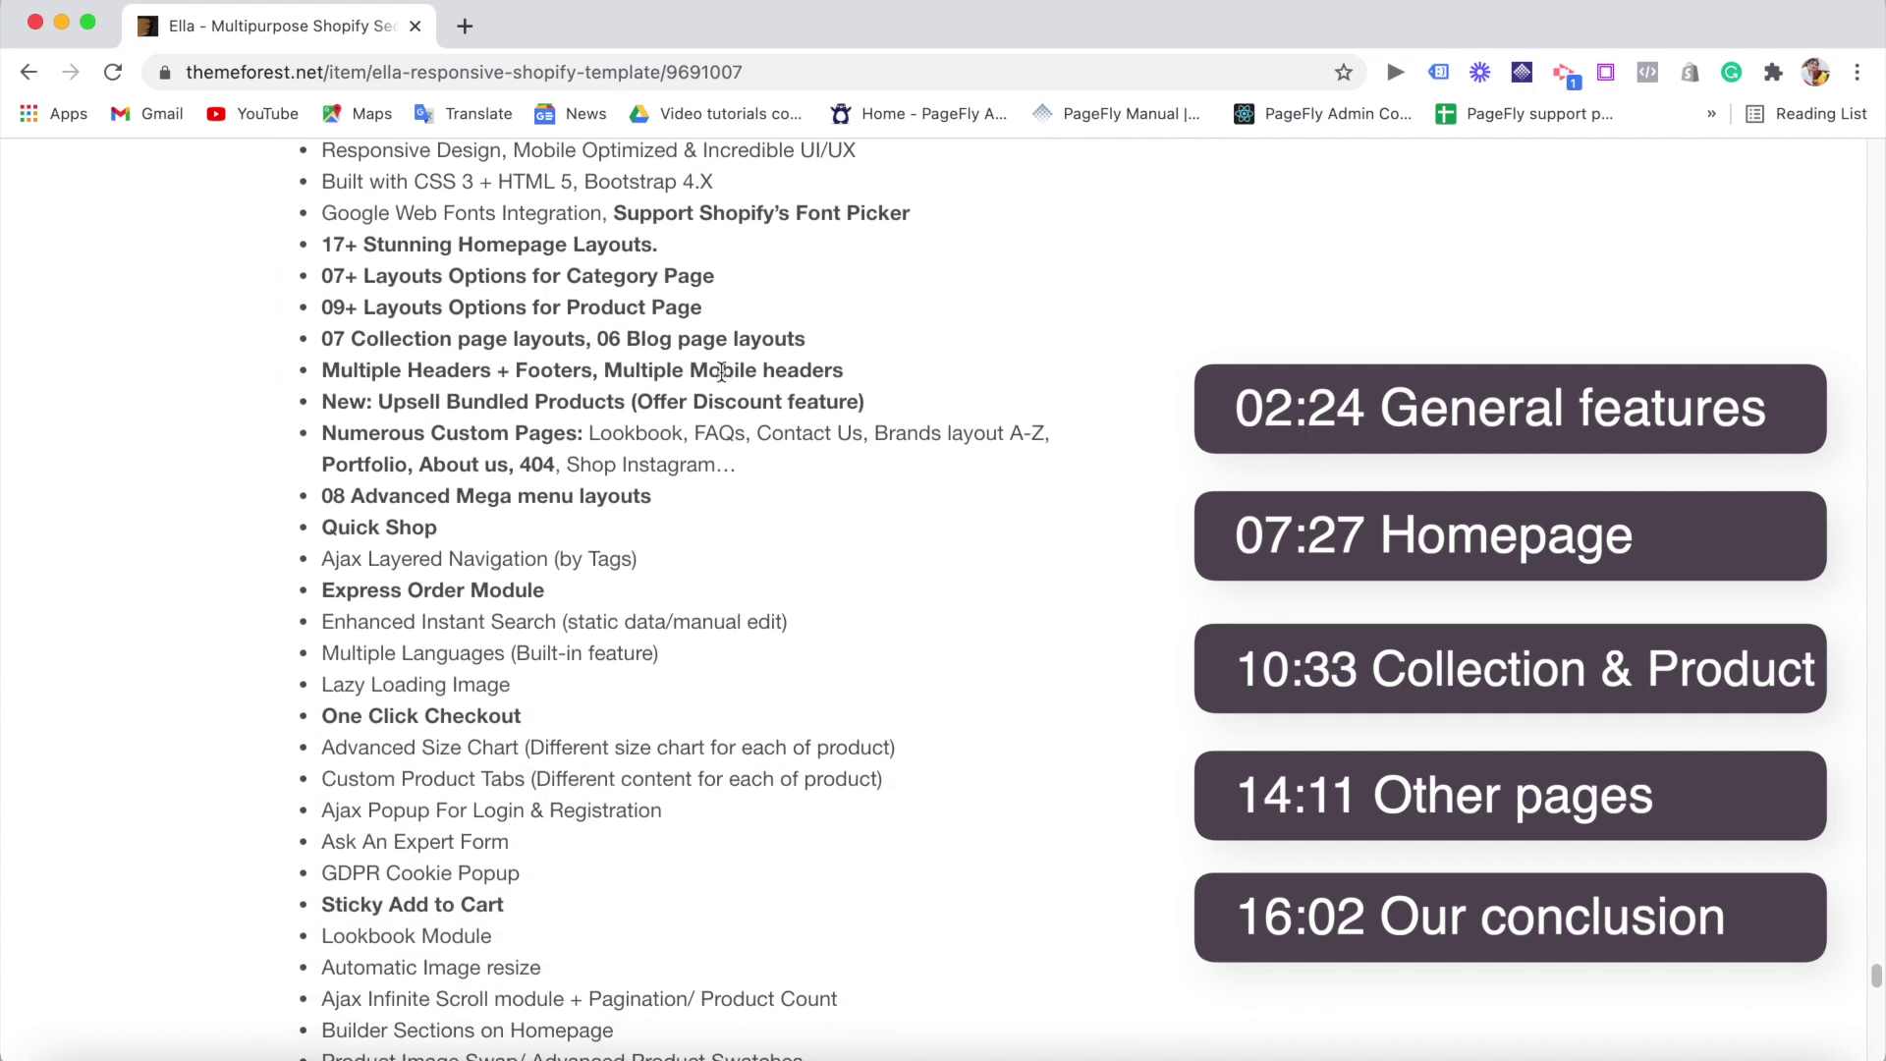
pyautogui.scroll(-3, 726, 614)
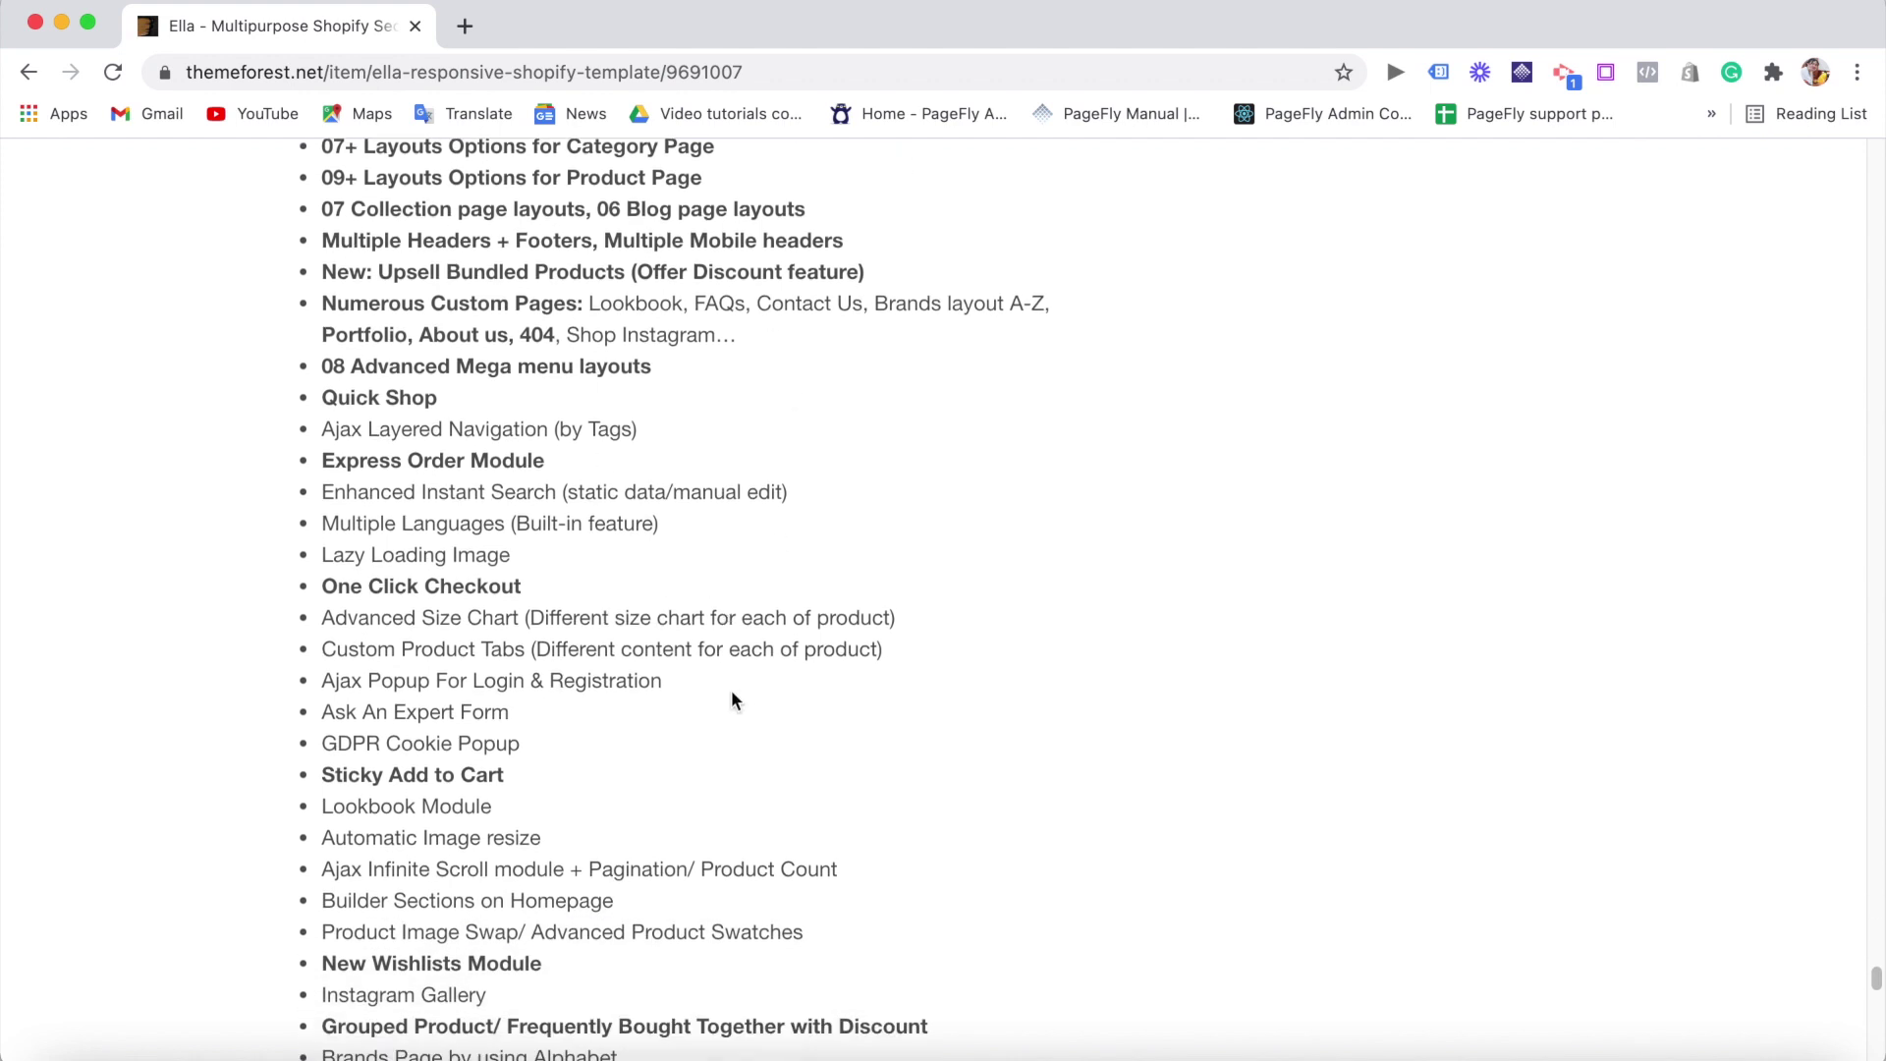
pyautogui.scroll(-2, 732, 699)
pyautogui.scroll(-7, 553, 698)
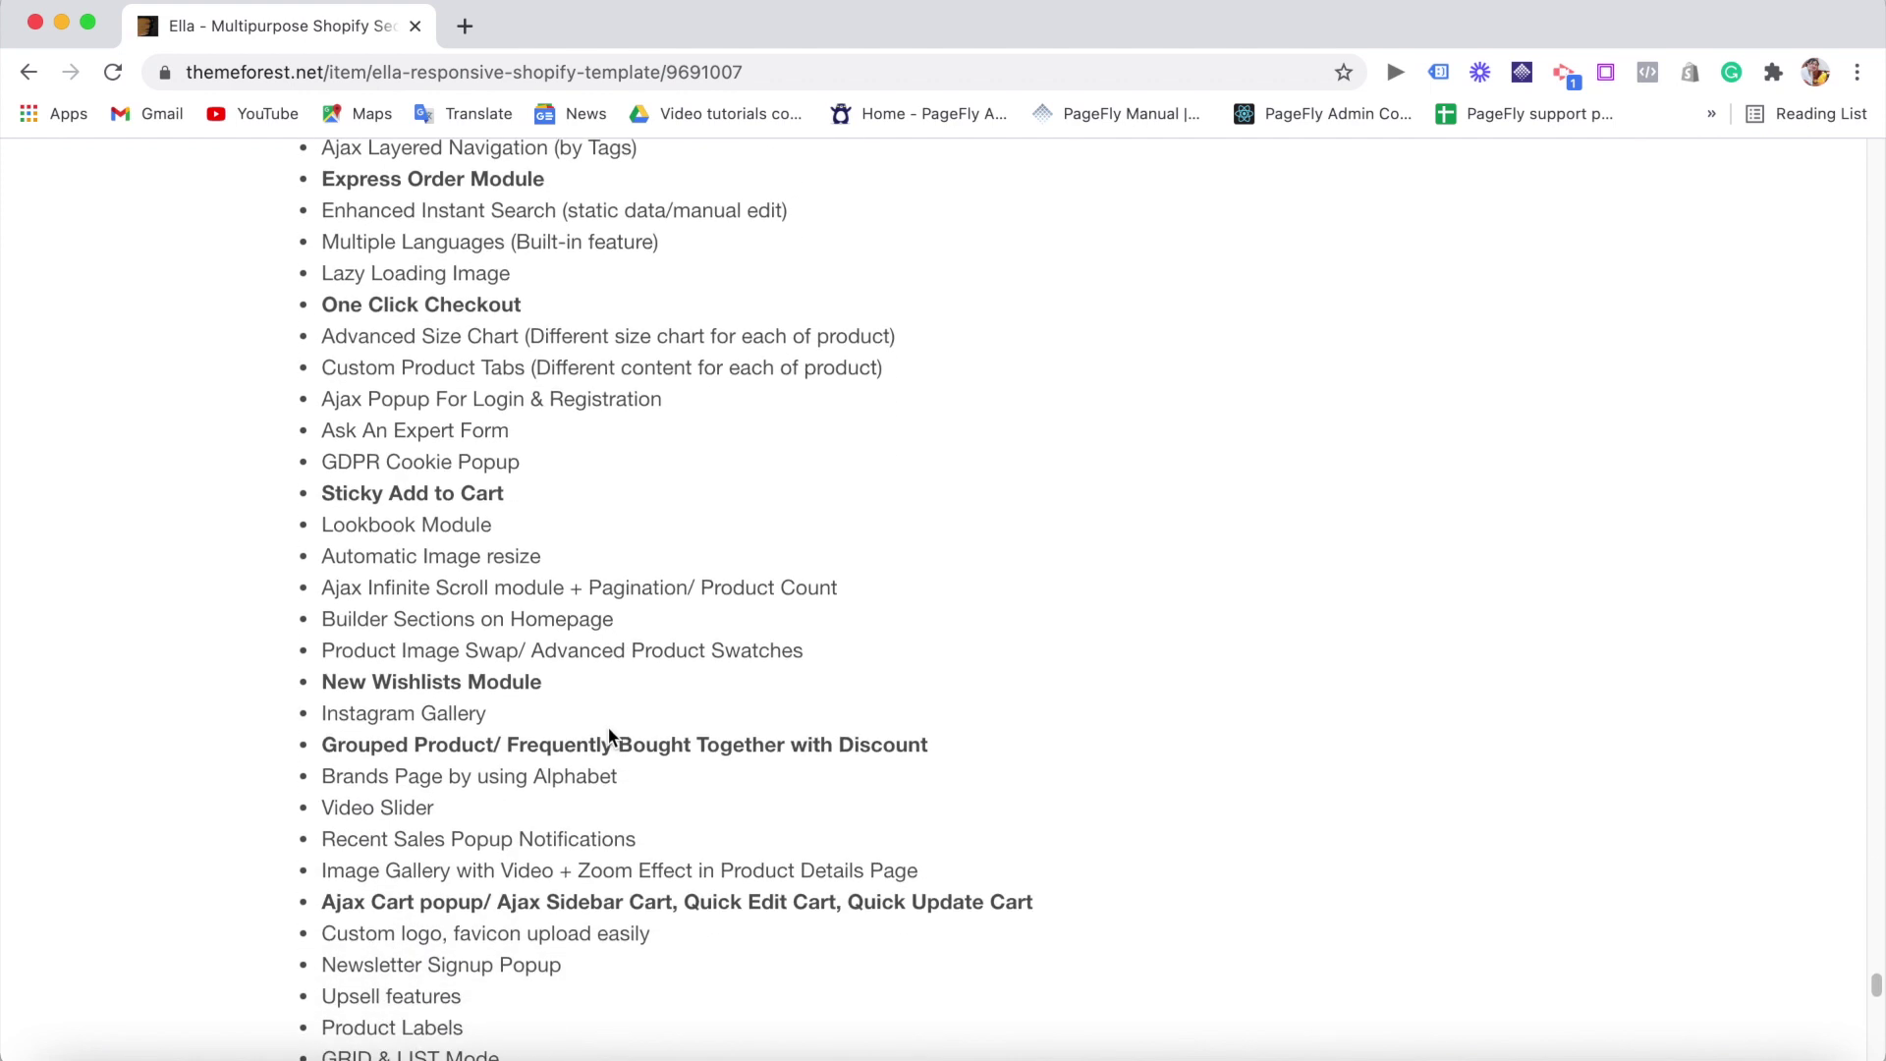
pyautogui.scroll(-2, 622, 758)
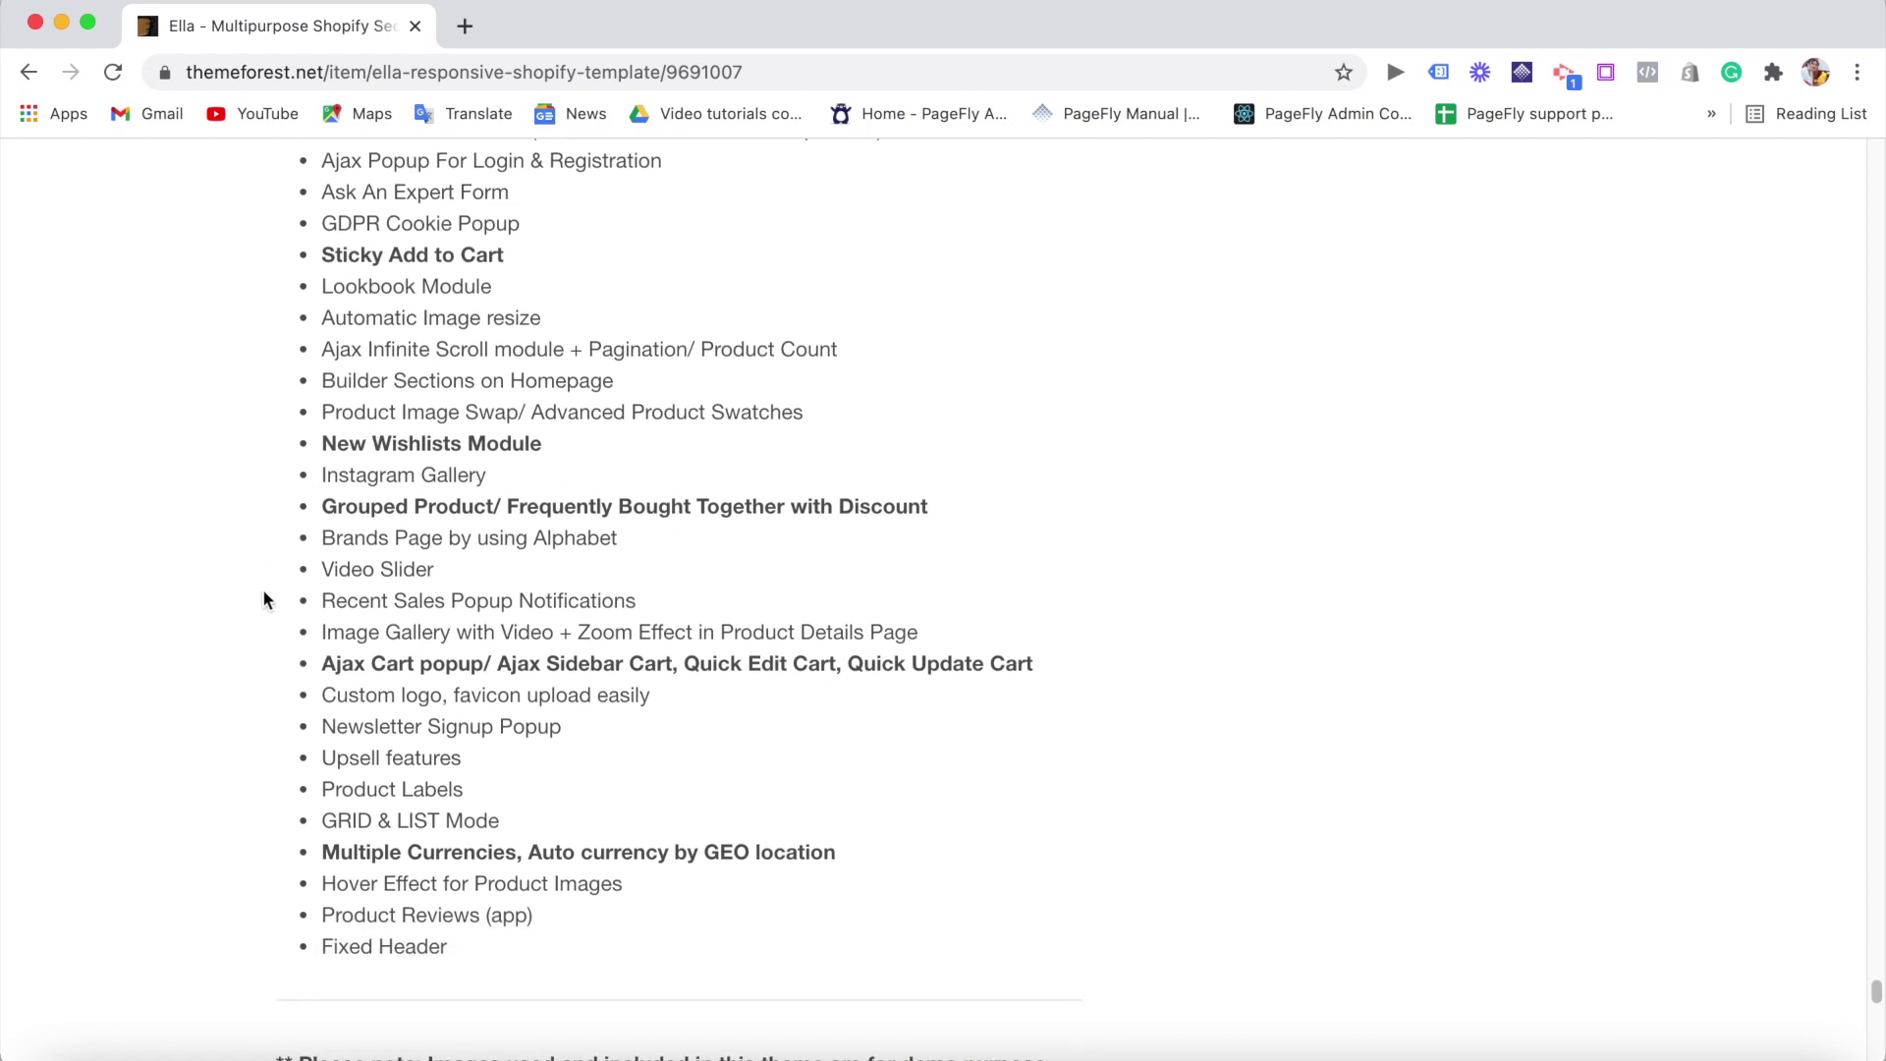
pyautogui.scroll(5, 461, 771)
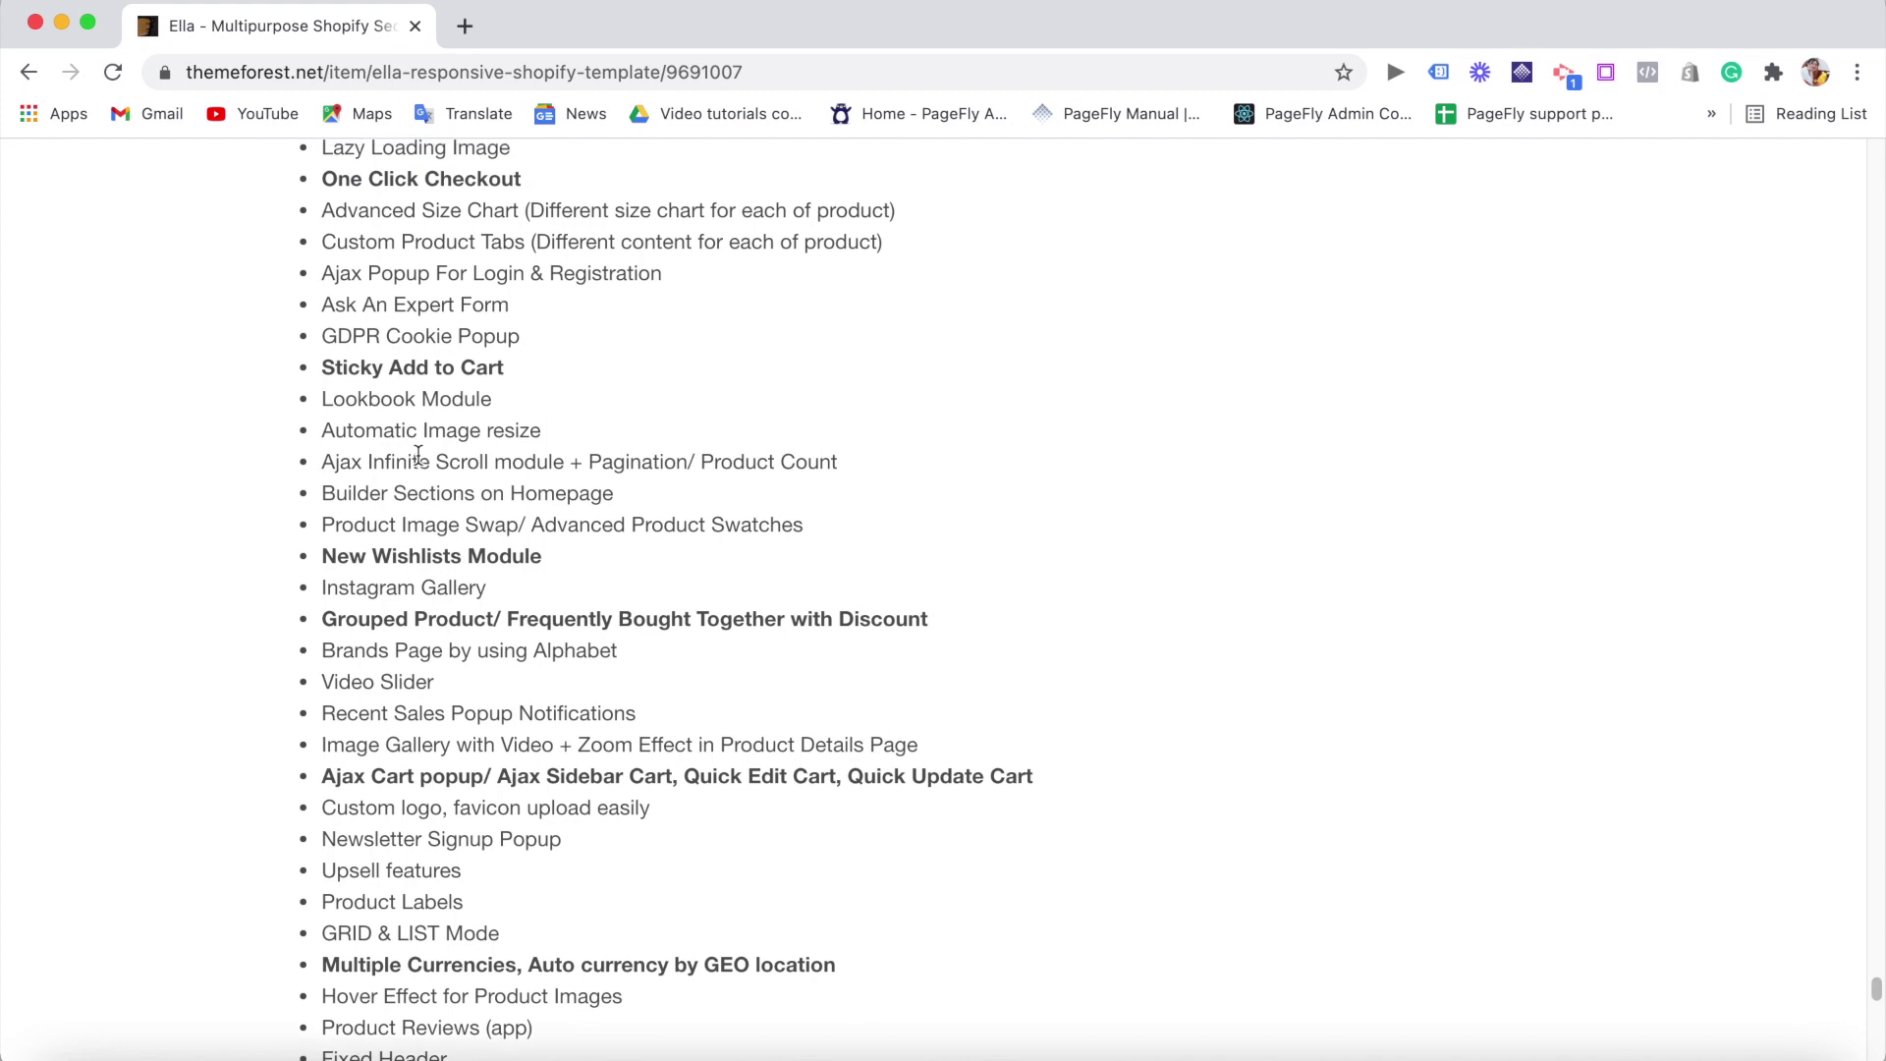
pyautogui.scroll(6, 419, 453)
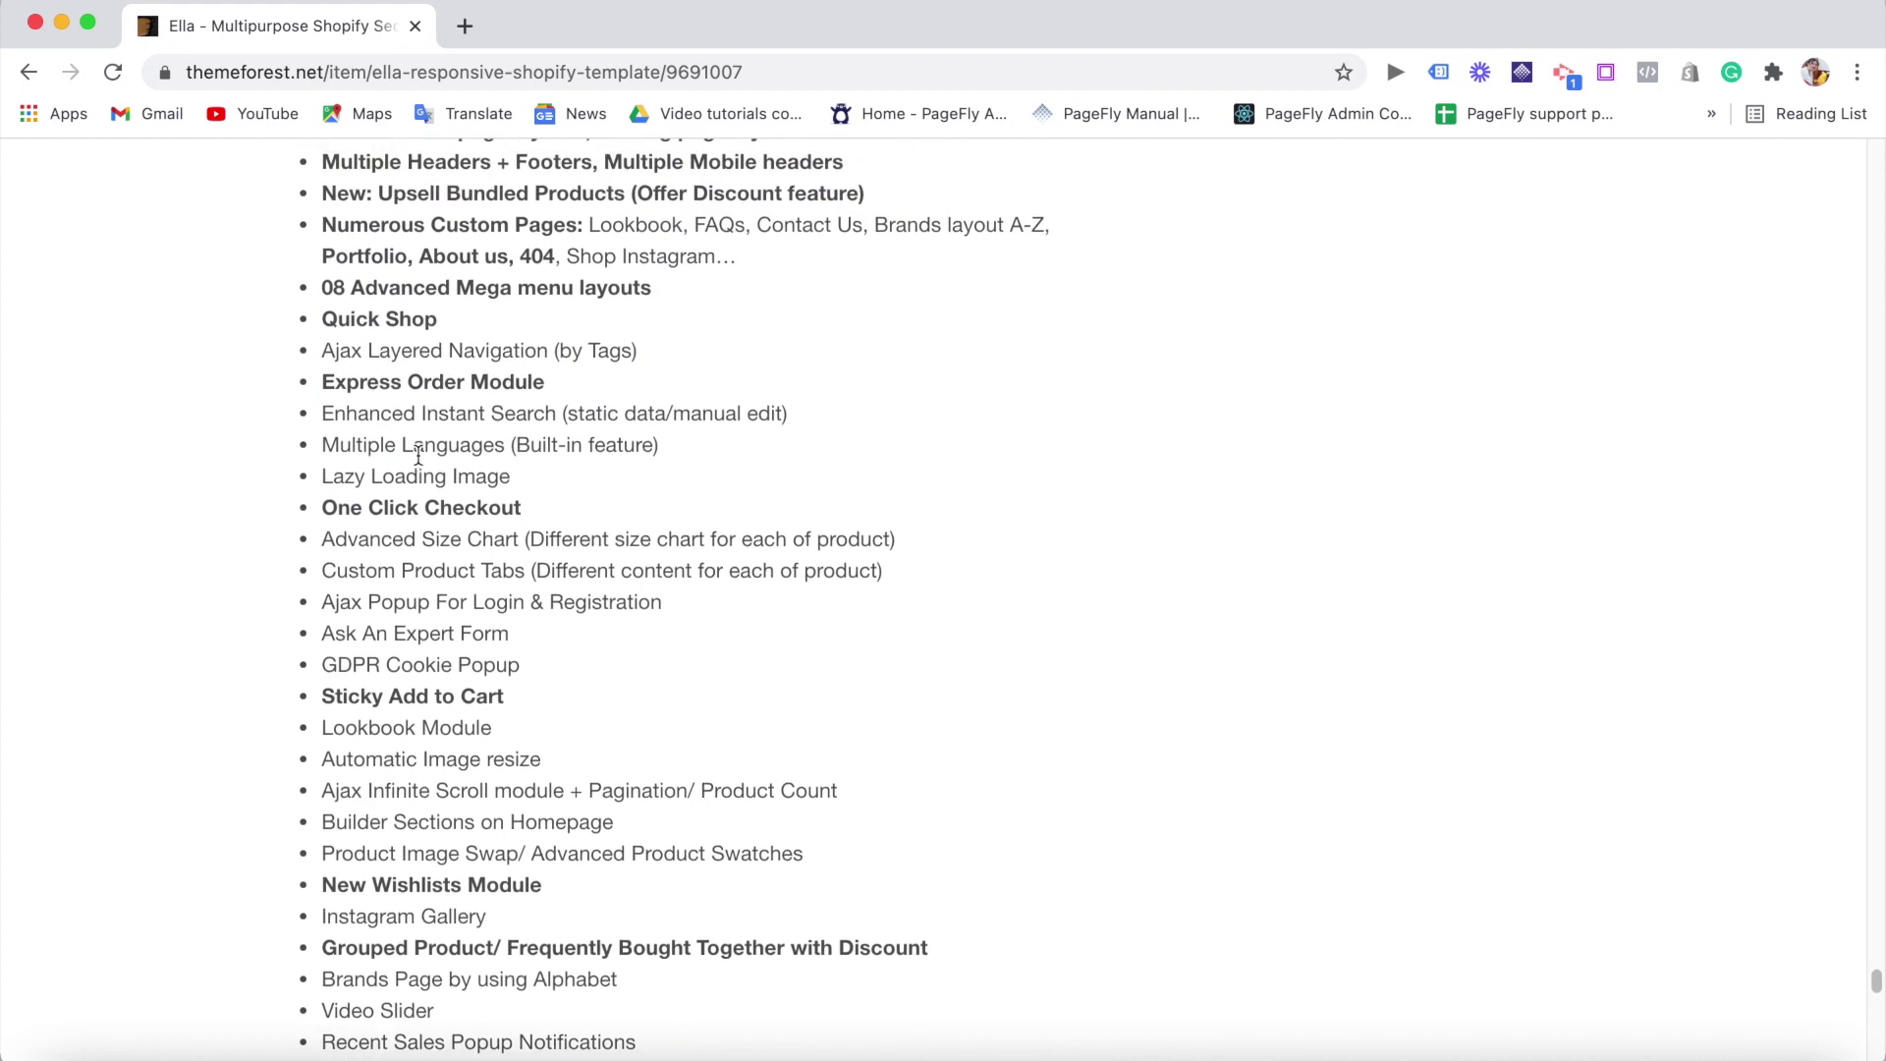
pyautogui.scroll(8, 429, 385)
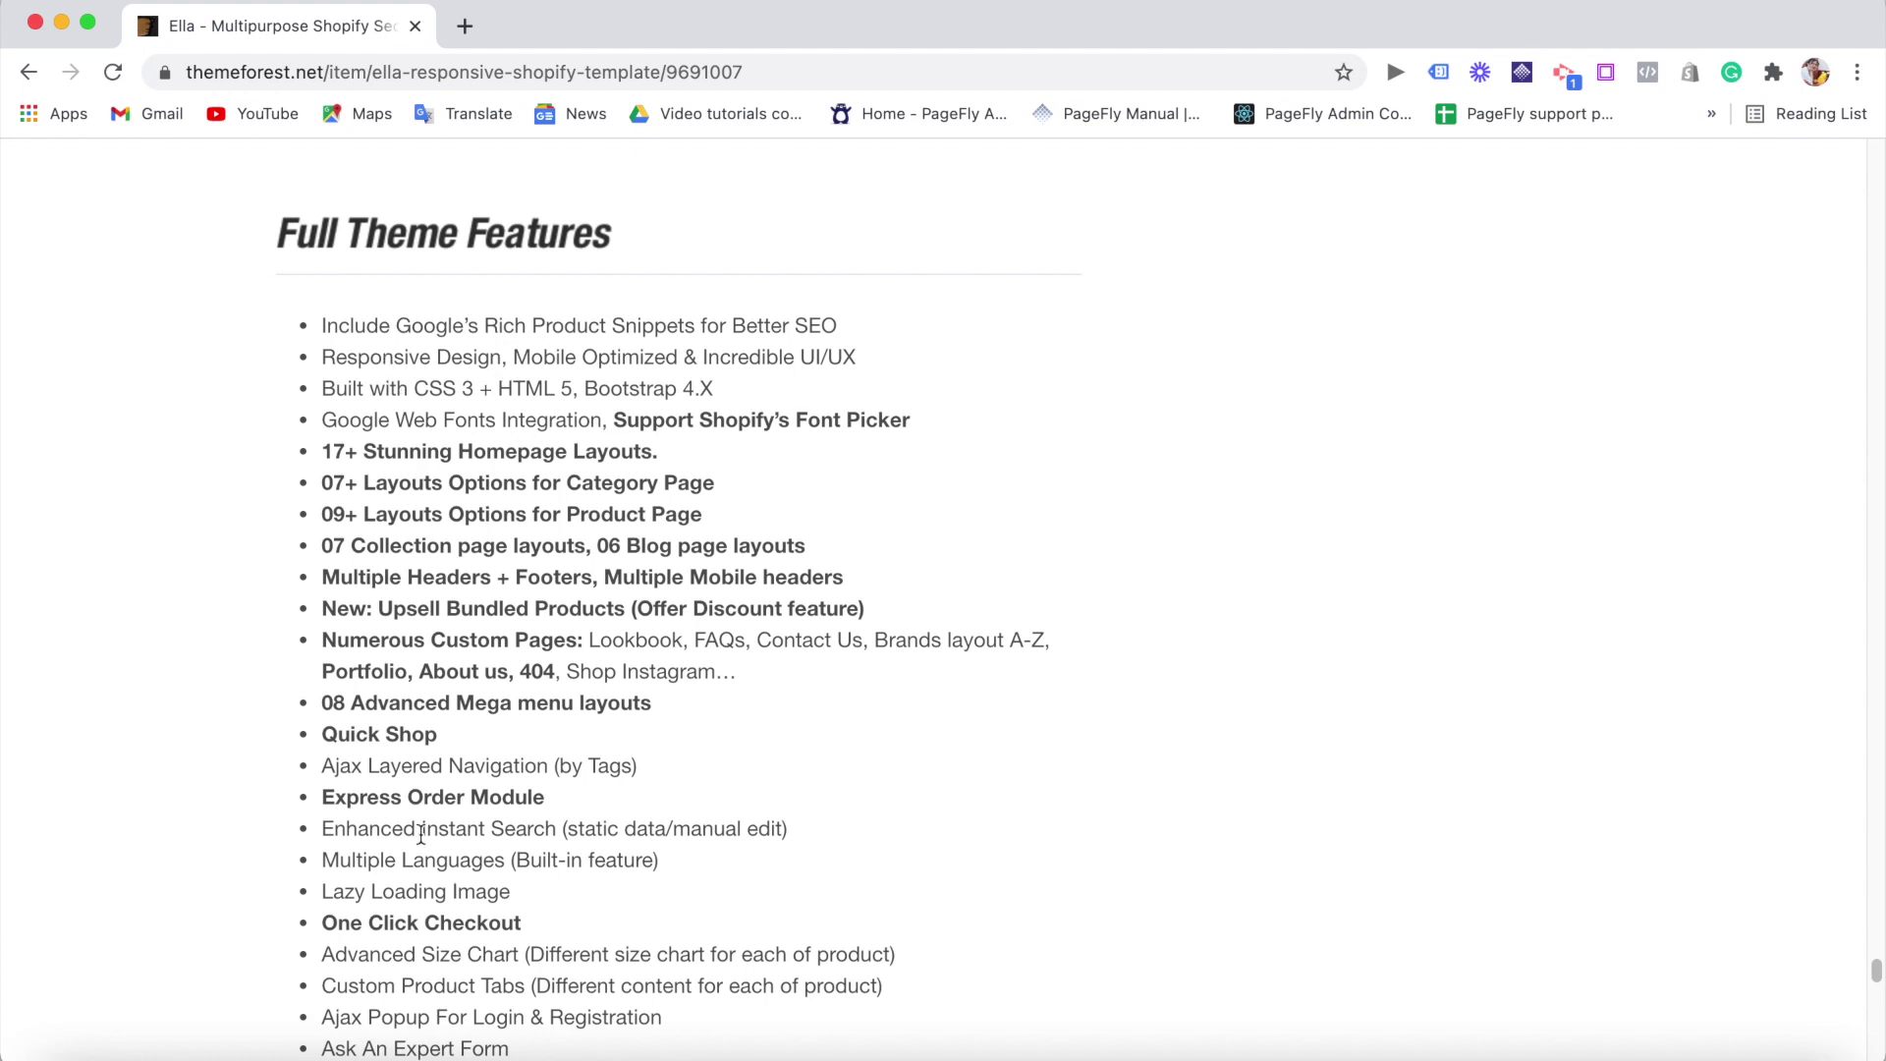
pyautogui.scroll(-1, 410, 739)
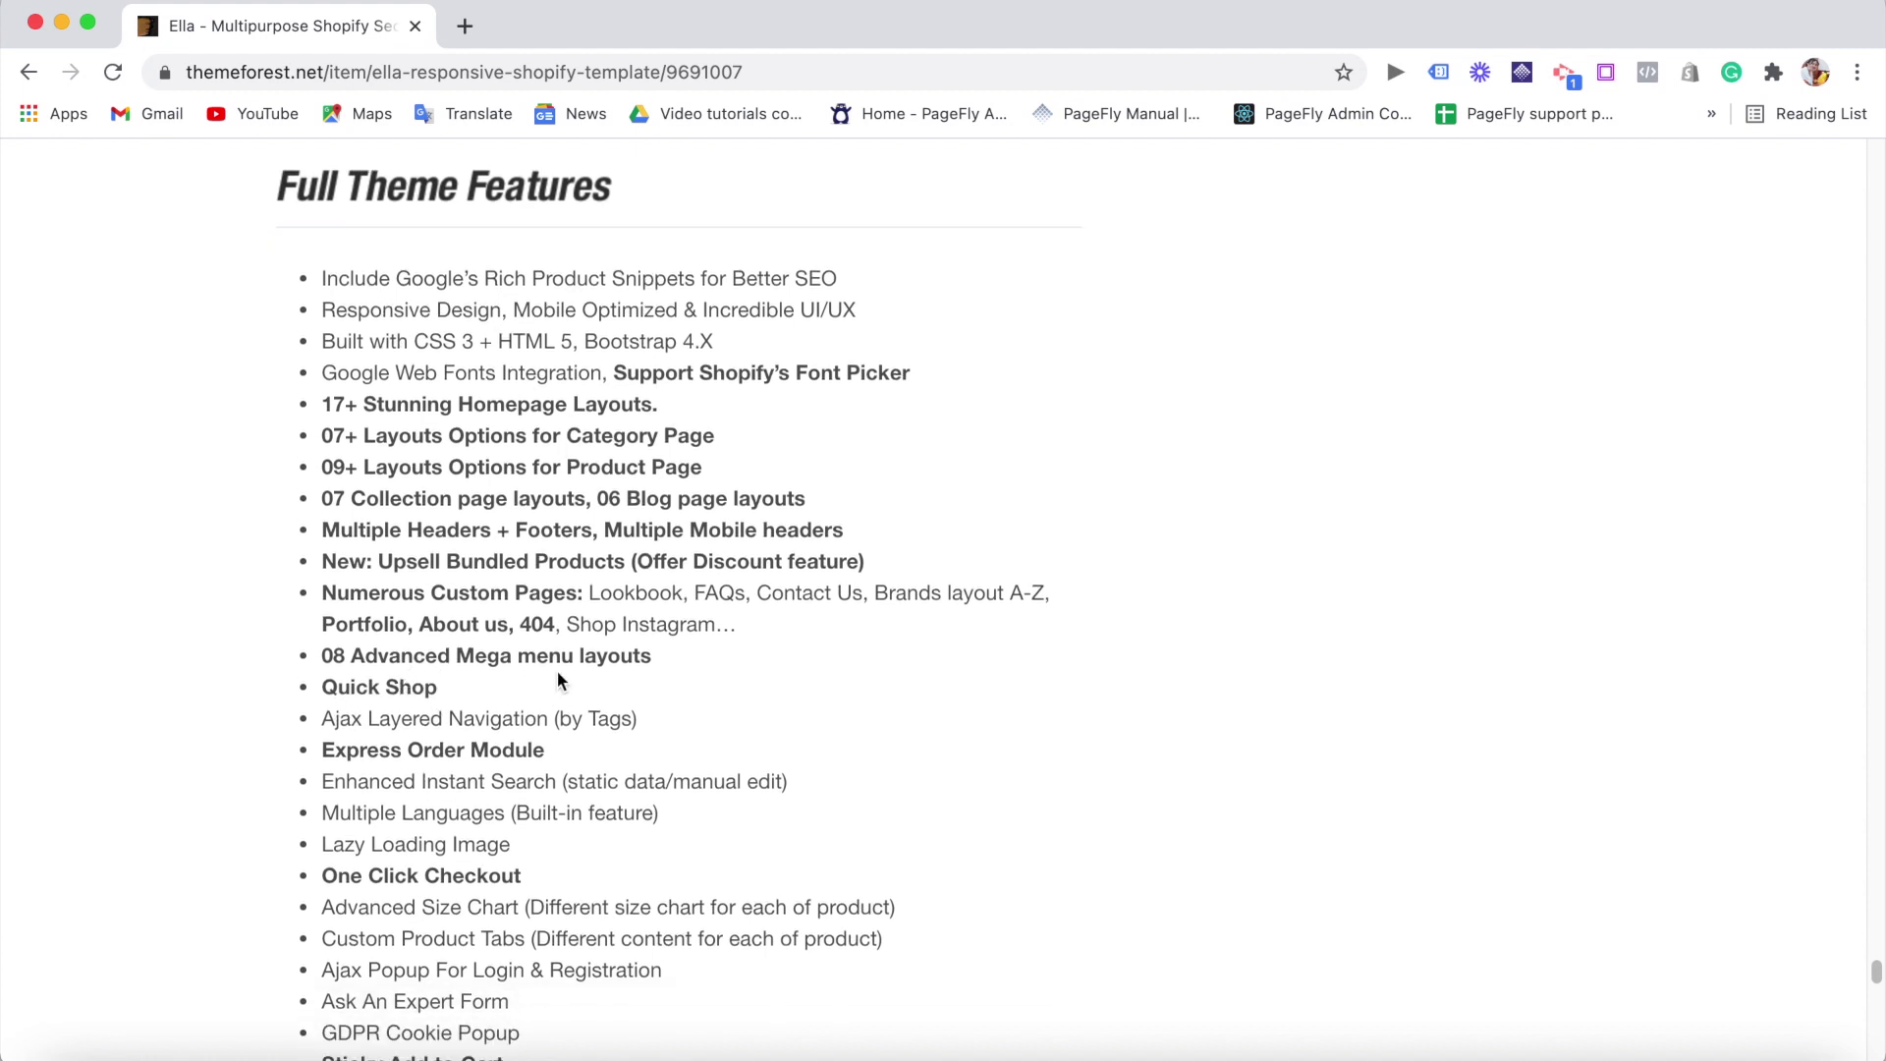
pyautogui.scroll(-4, 780, 660)
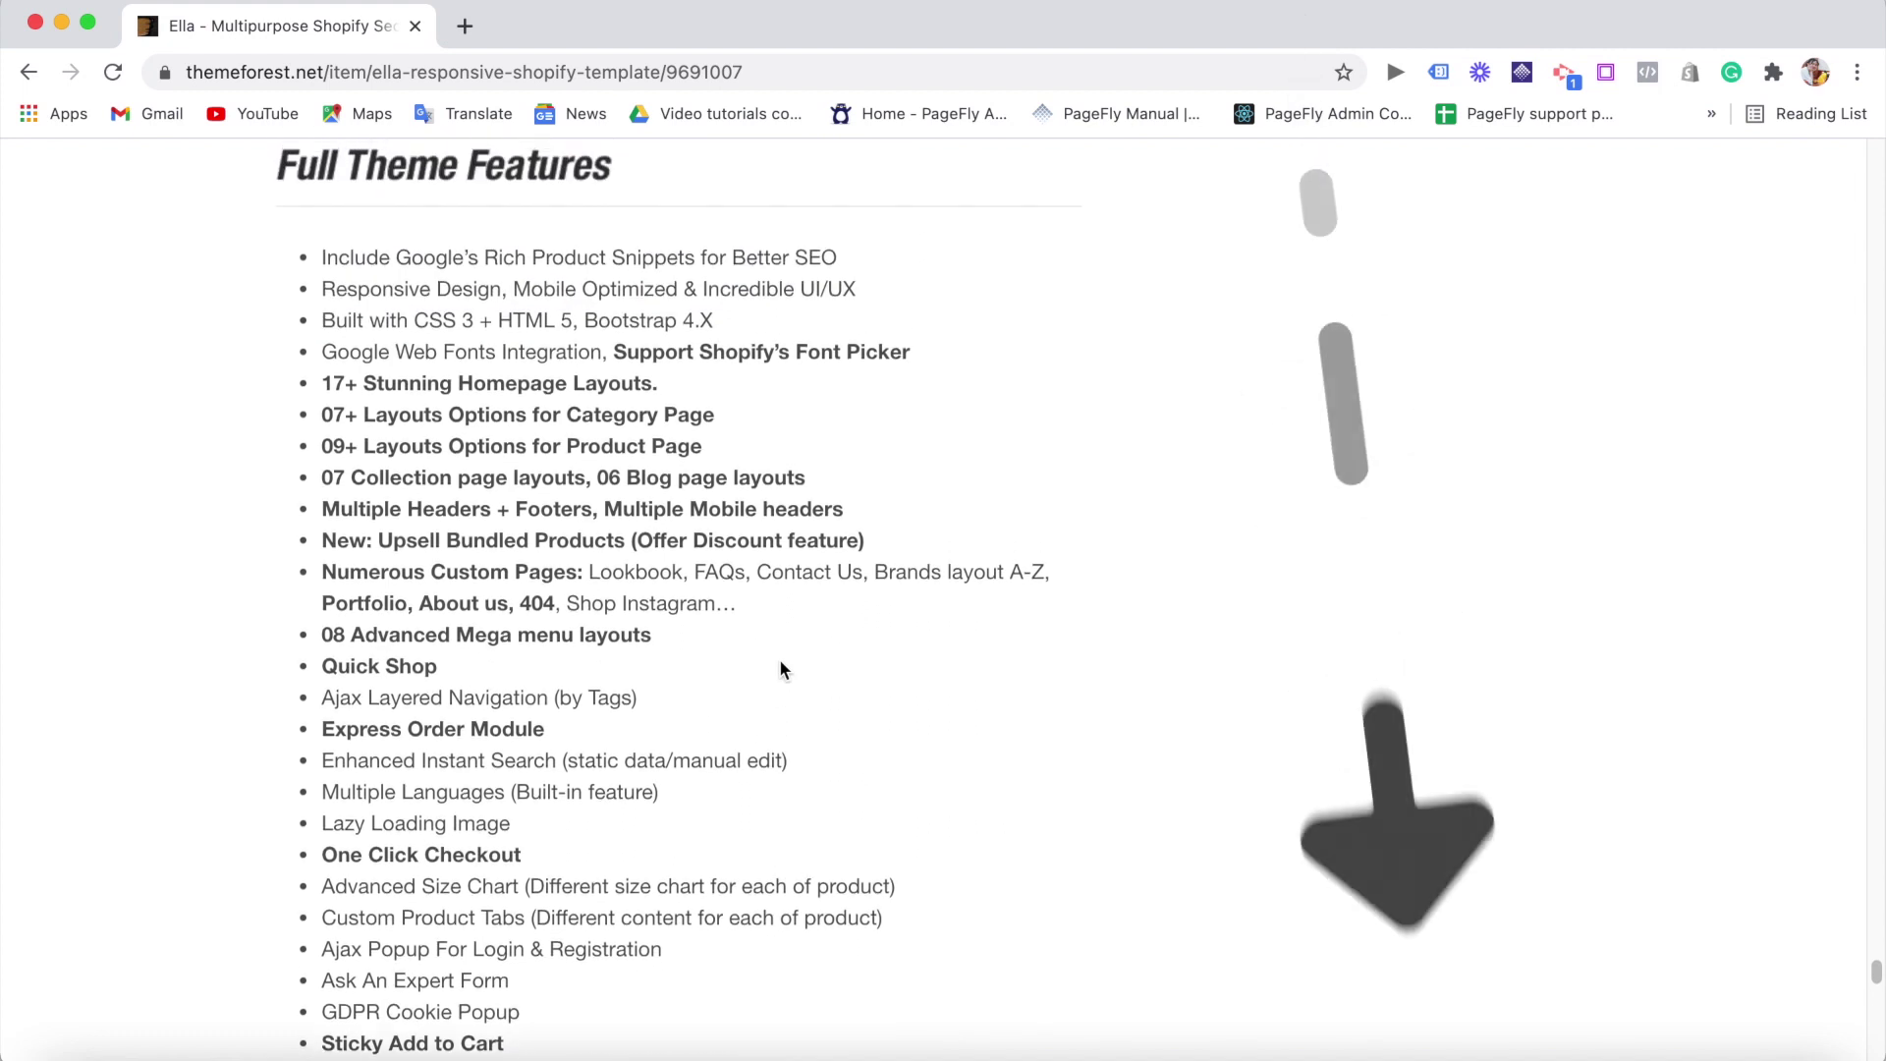
pyautogui.scroll(1, 782, 668)
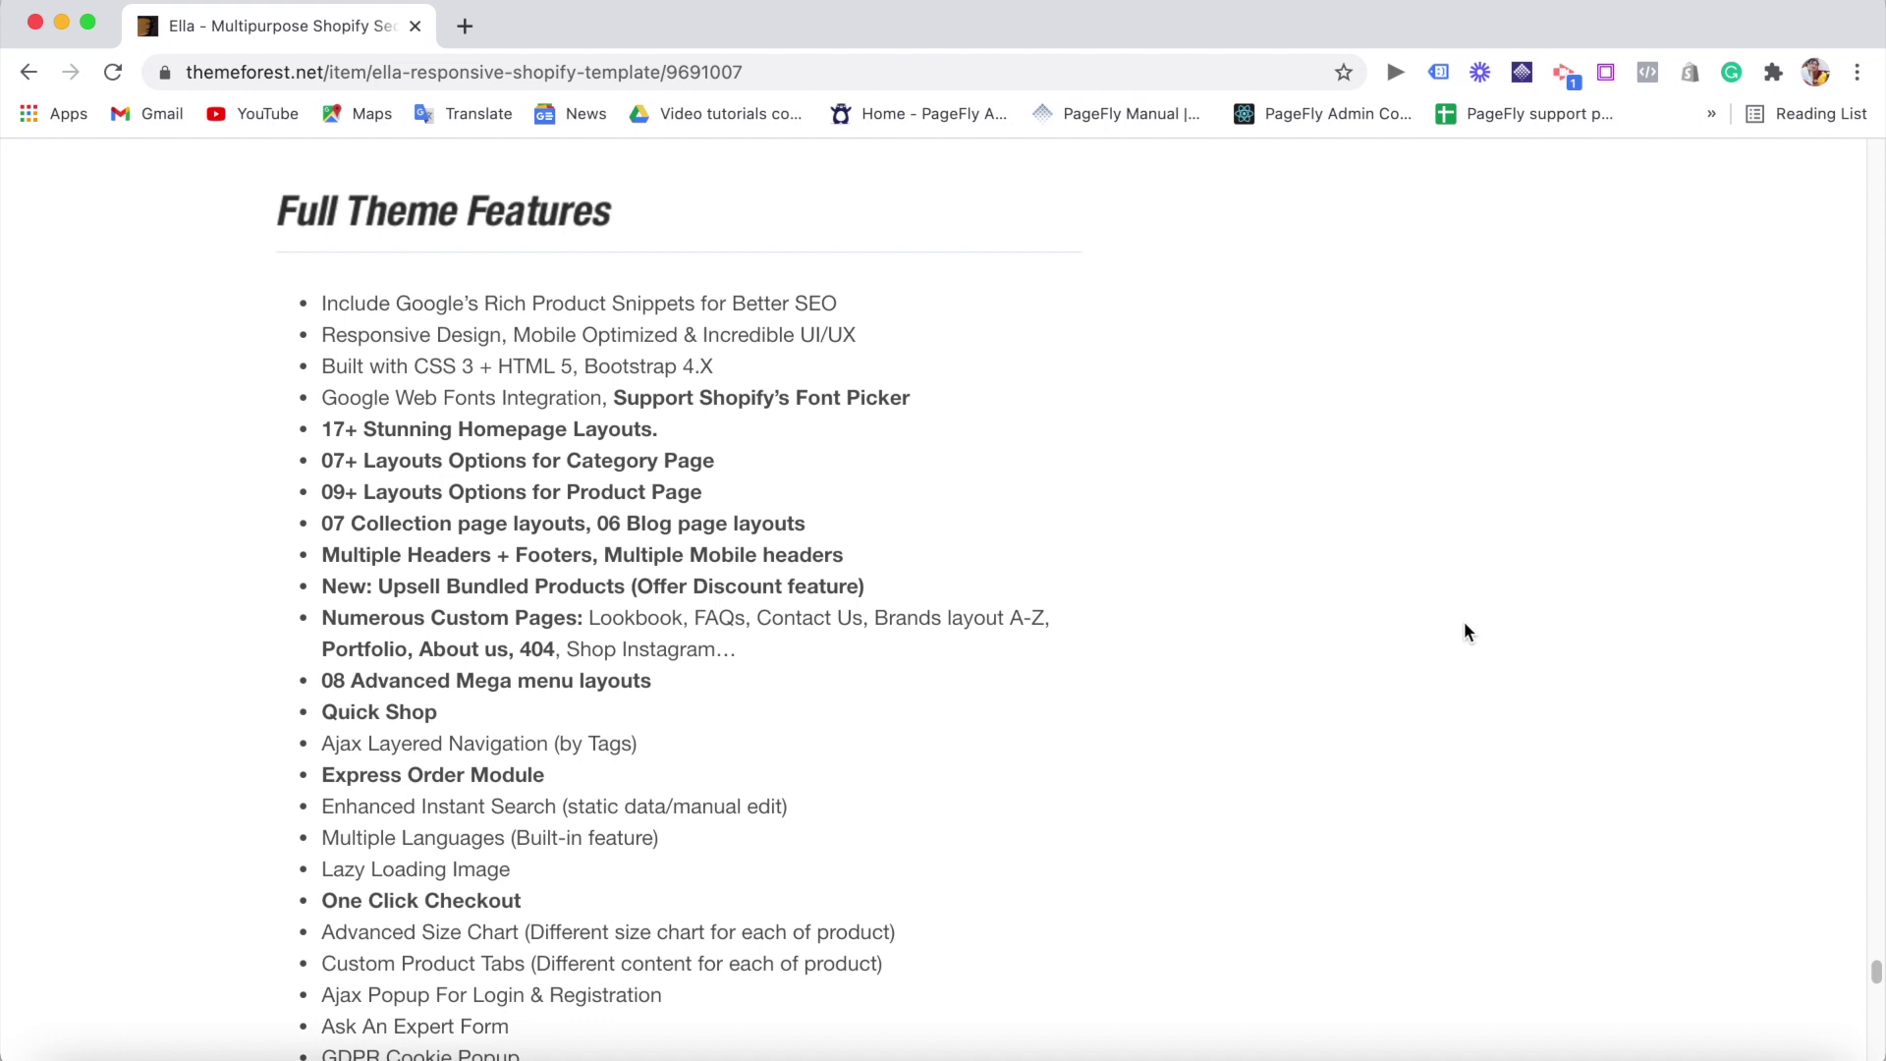
pyautogui.scroll(-3, 1465, 630)
pyautogui.scroll(2, 1465, 631)
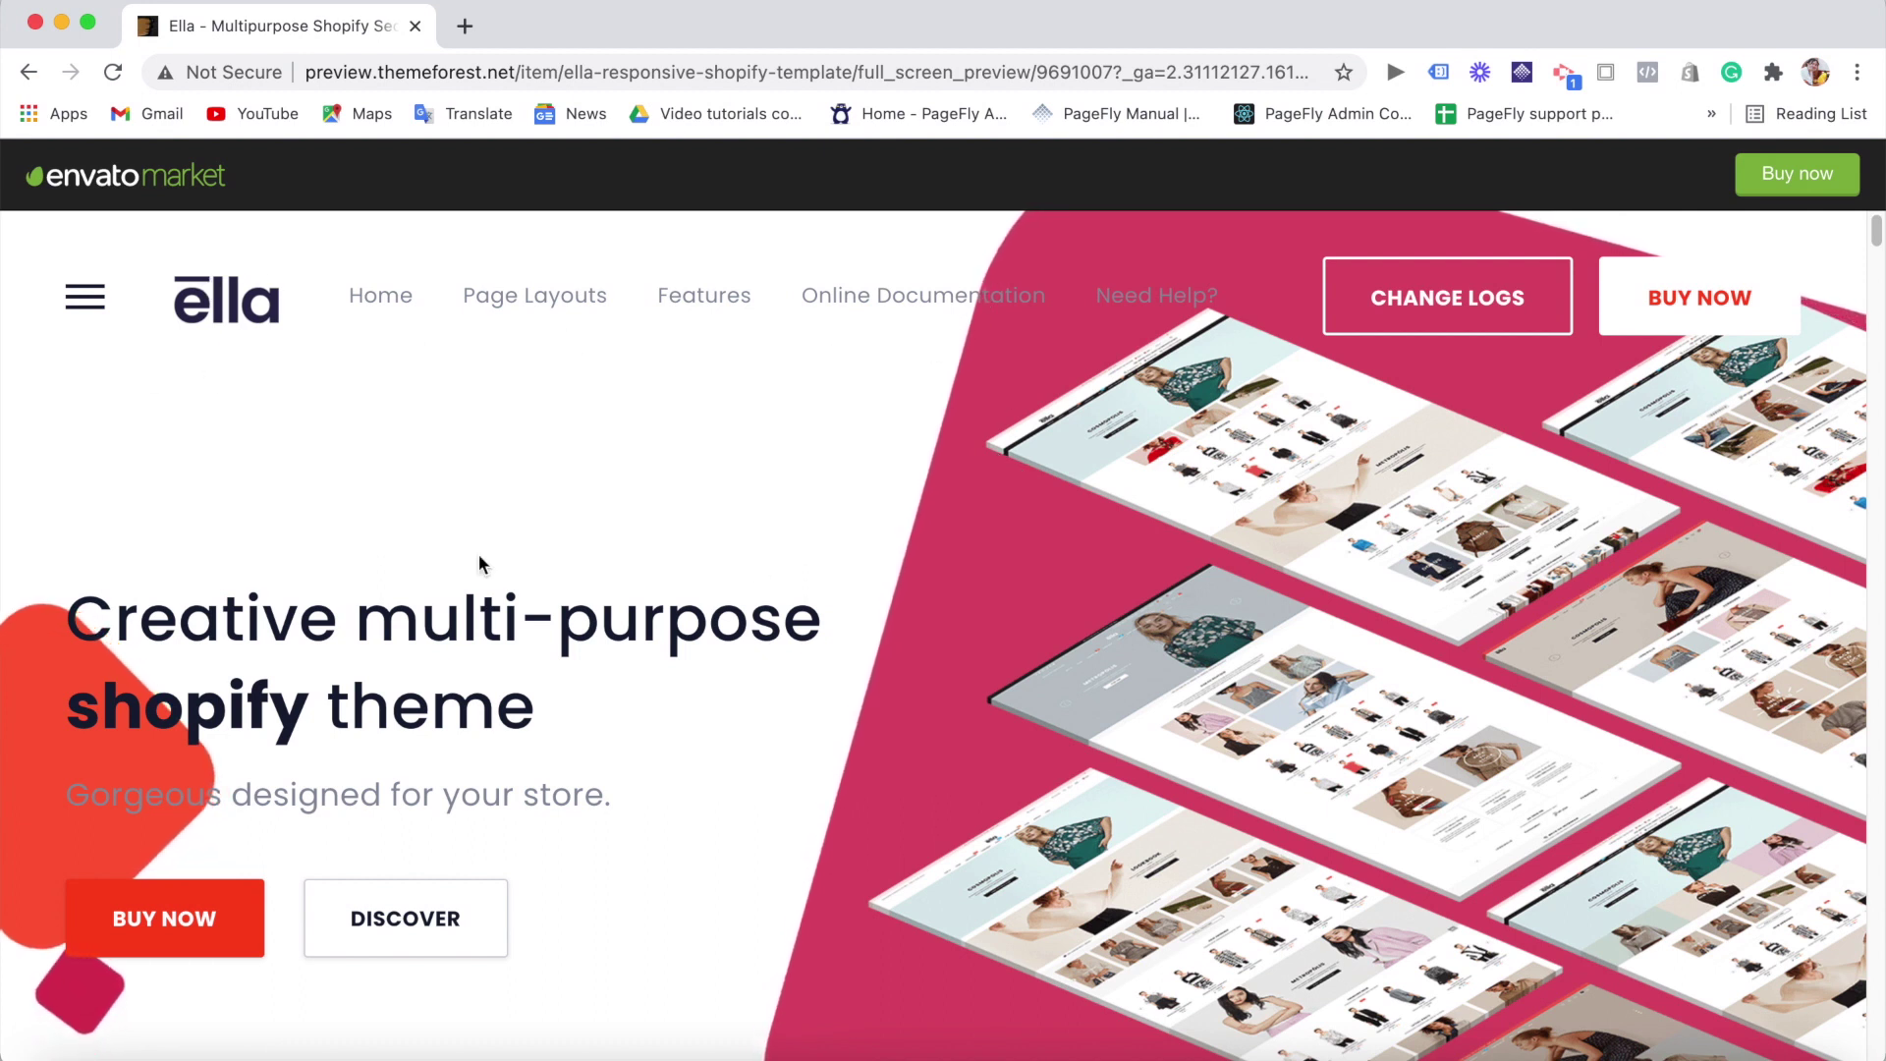
# - Browse the Gorgeous Child Themes section of the Ella live preview through to the last child theme
pyautogui.moveTo(1879, 254); pyautogui.dragTo(1879, 351)
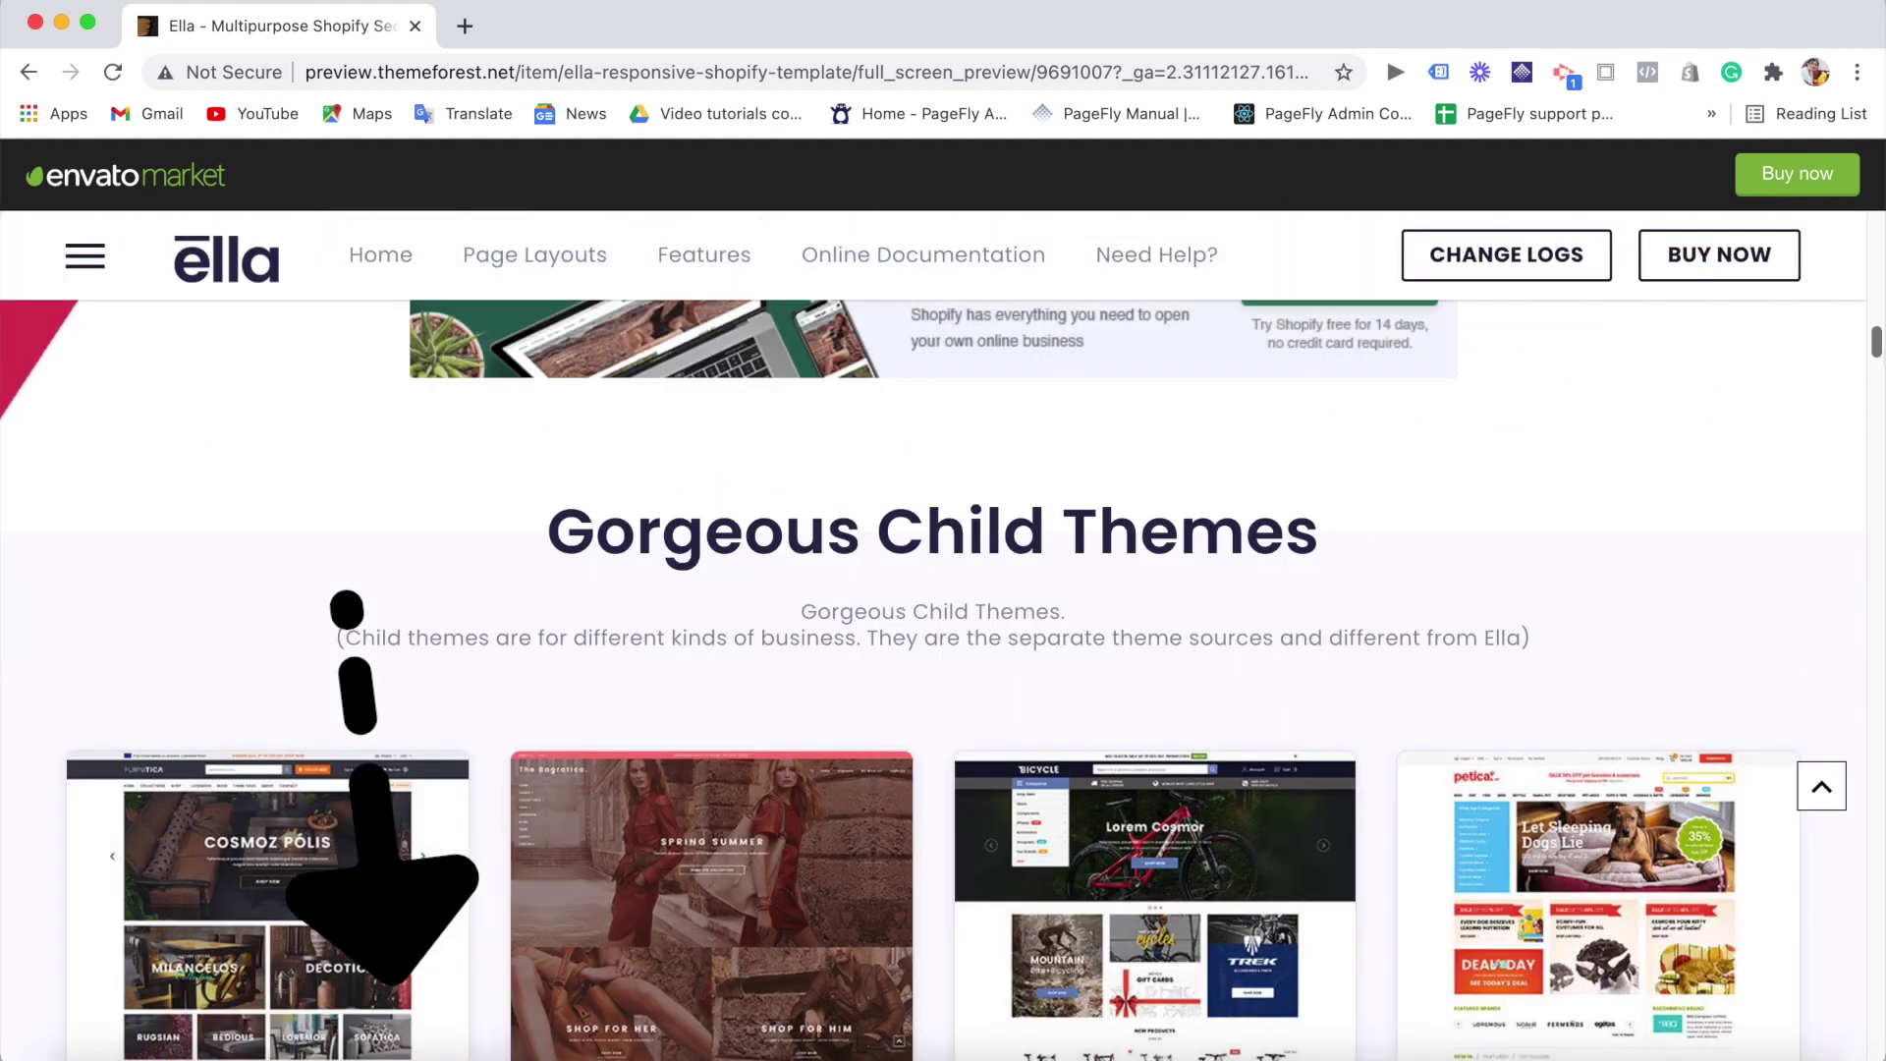
pyautogui.moveTo(1876, 359); pyautogui.dragTo(1879, 356)
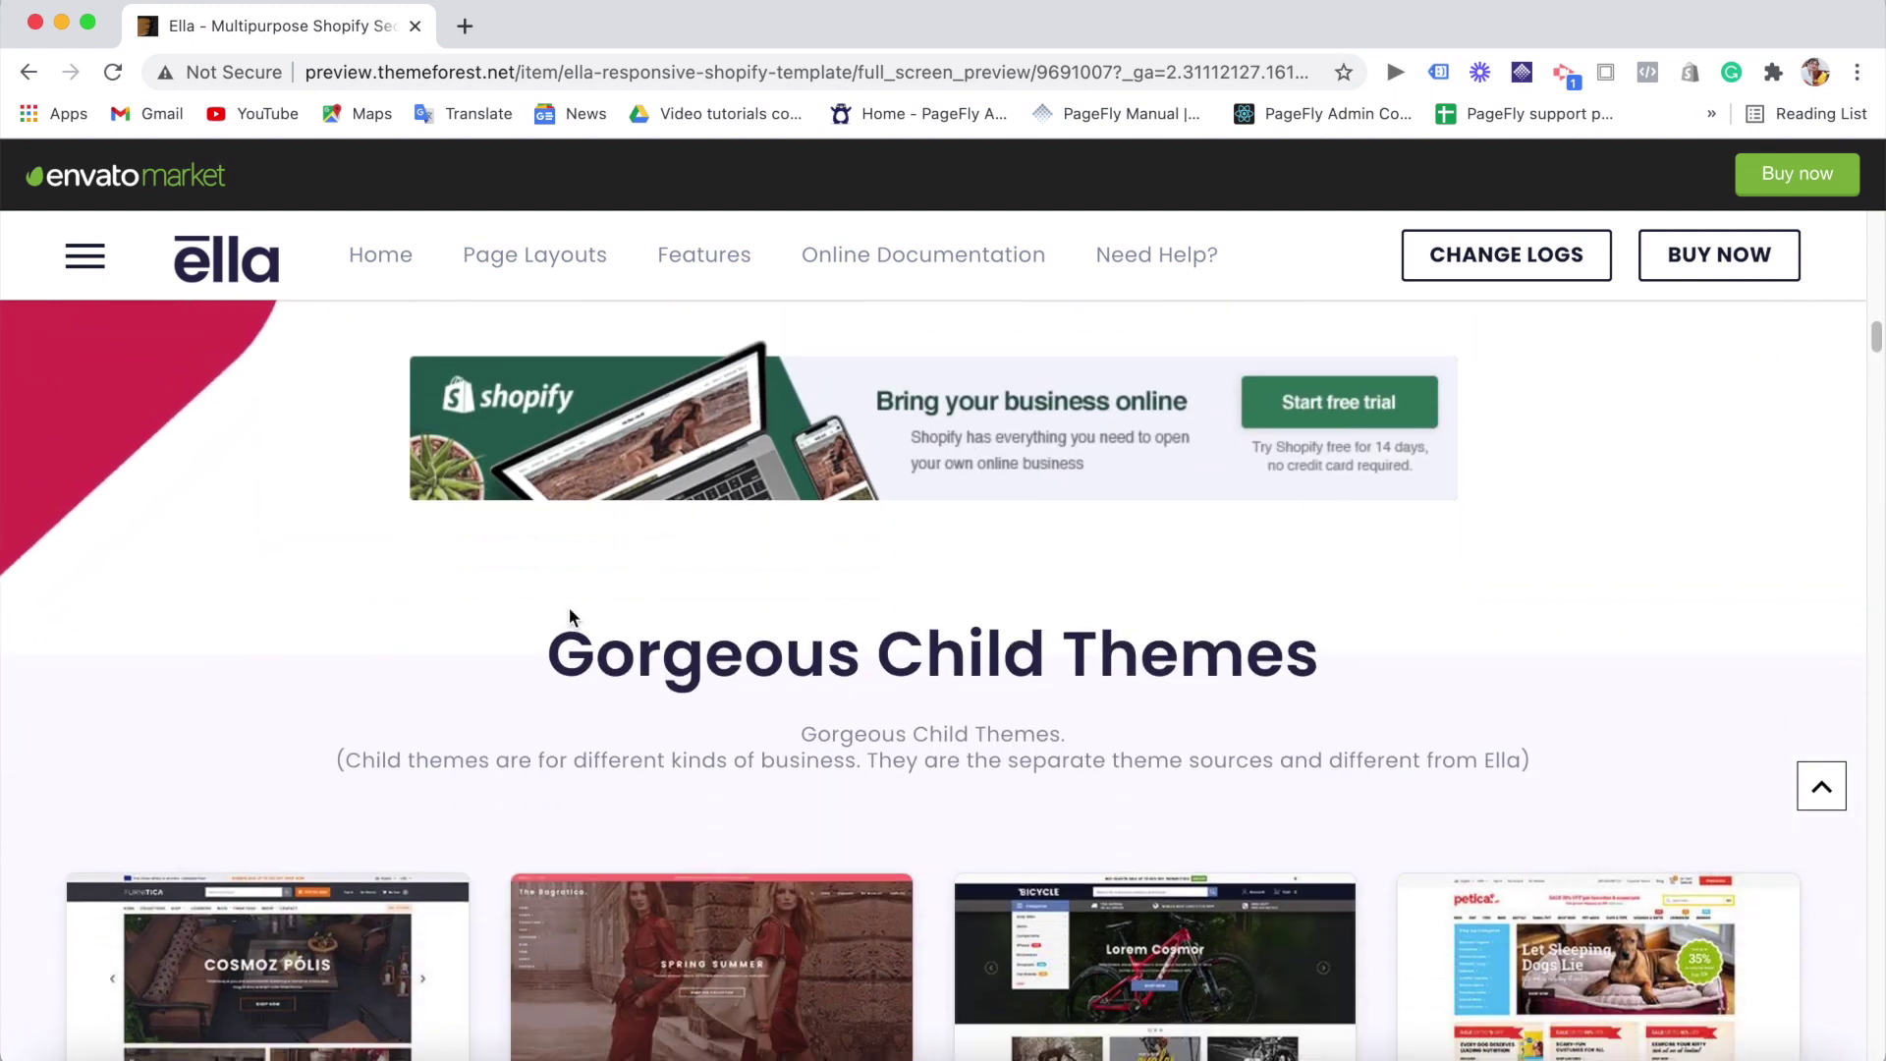
pyautogui.moveTo(1878, 333); pyautogui.dragTo(1878, 474)
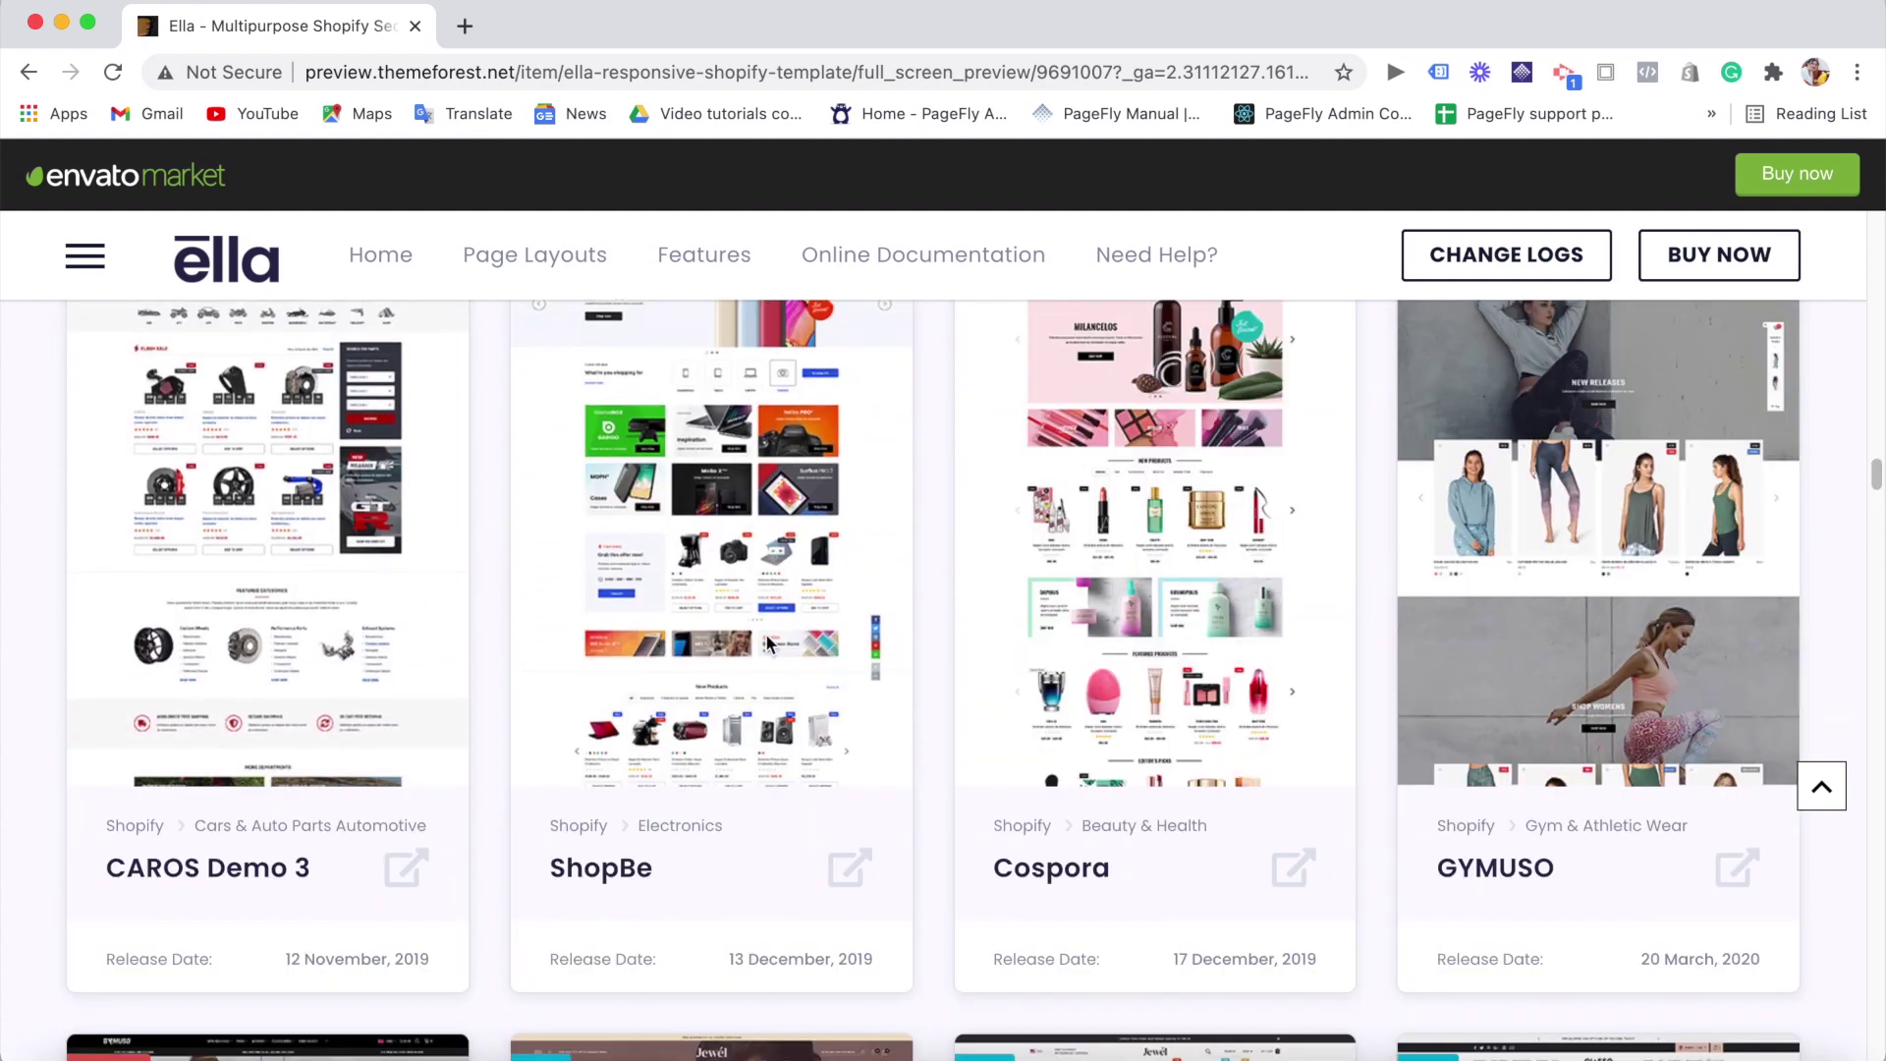
pyautogui.moveTo(1878, 484); pyautogui.dragTo(1879, 560)
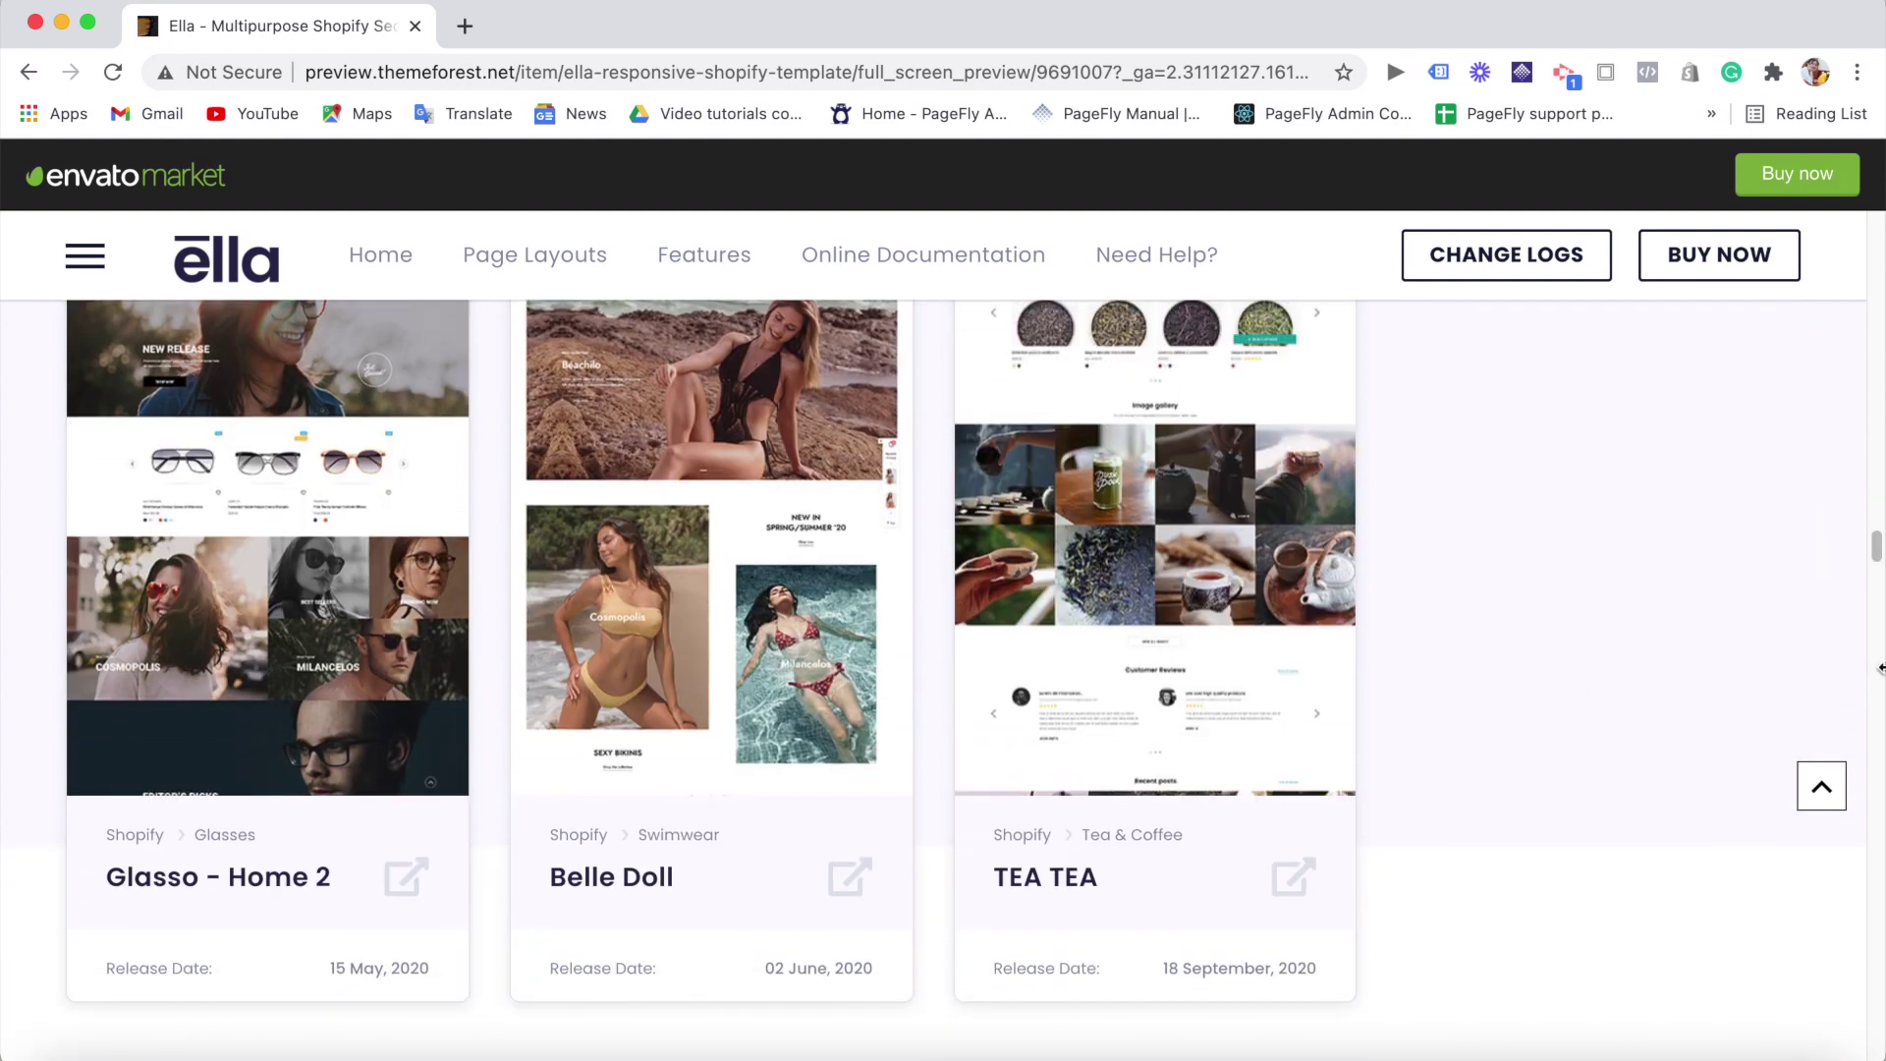
# - View the theme's page layout categories, showing Product Pages and then browsing the Collections Pages layouts
pyautogui.moveTo(1876, 554)
pyautogui.mouseDown()
pyautogui.moveTo(1879, 631)
pyautogui.moveTo(1878, 583)
pyautogui.mouseUp()
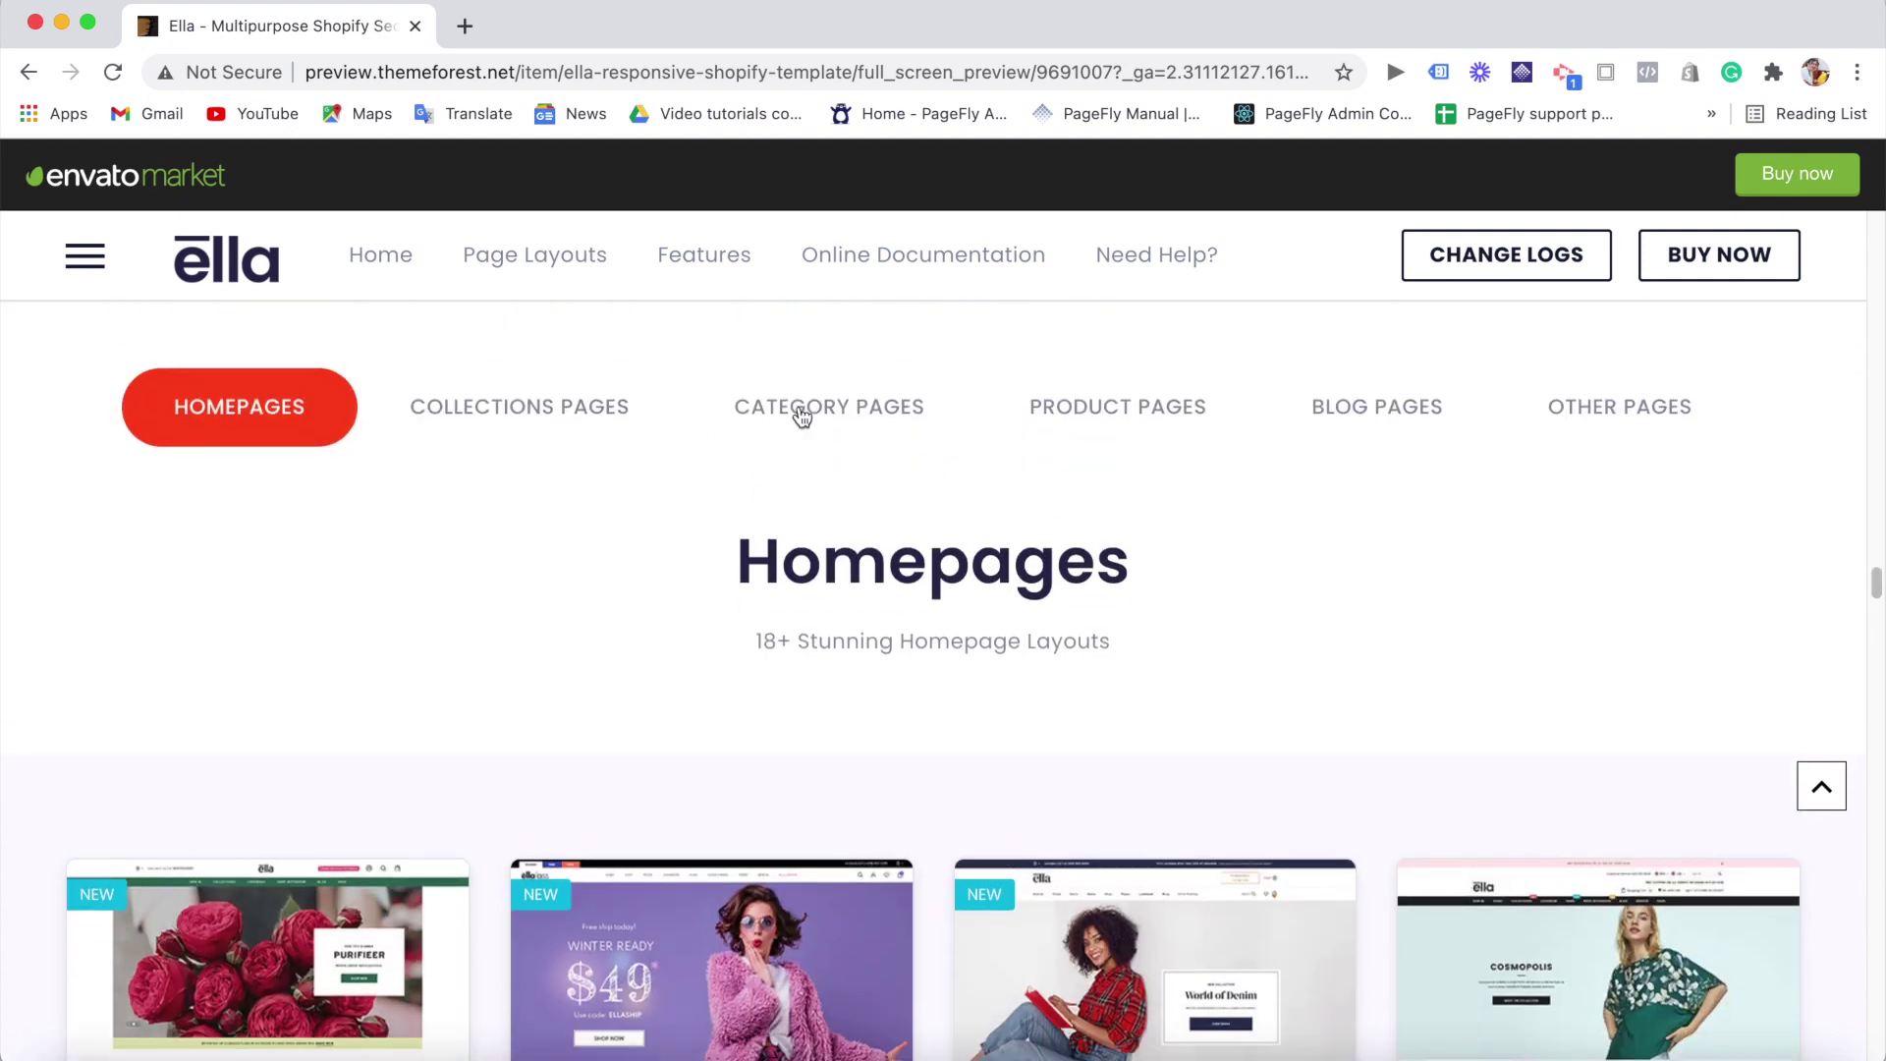
pyautogui.click(1089, 424)
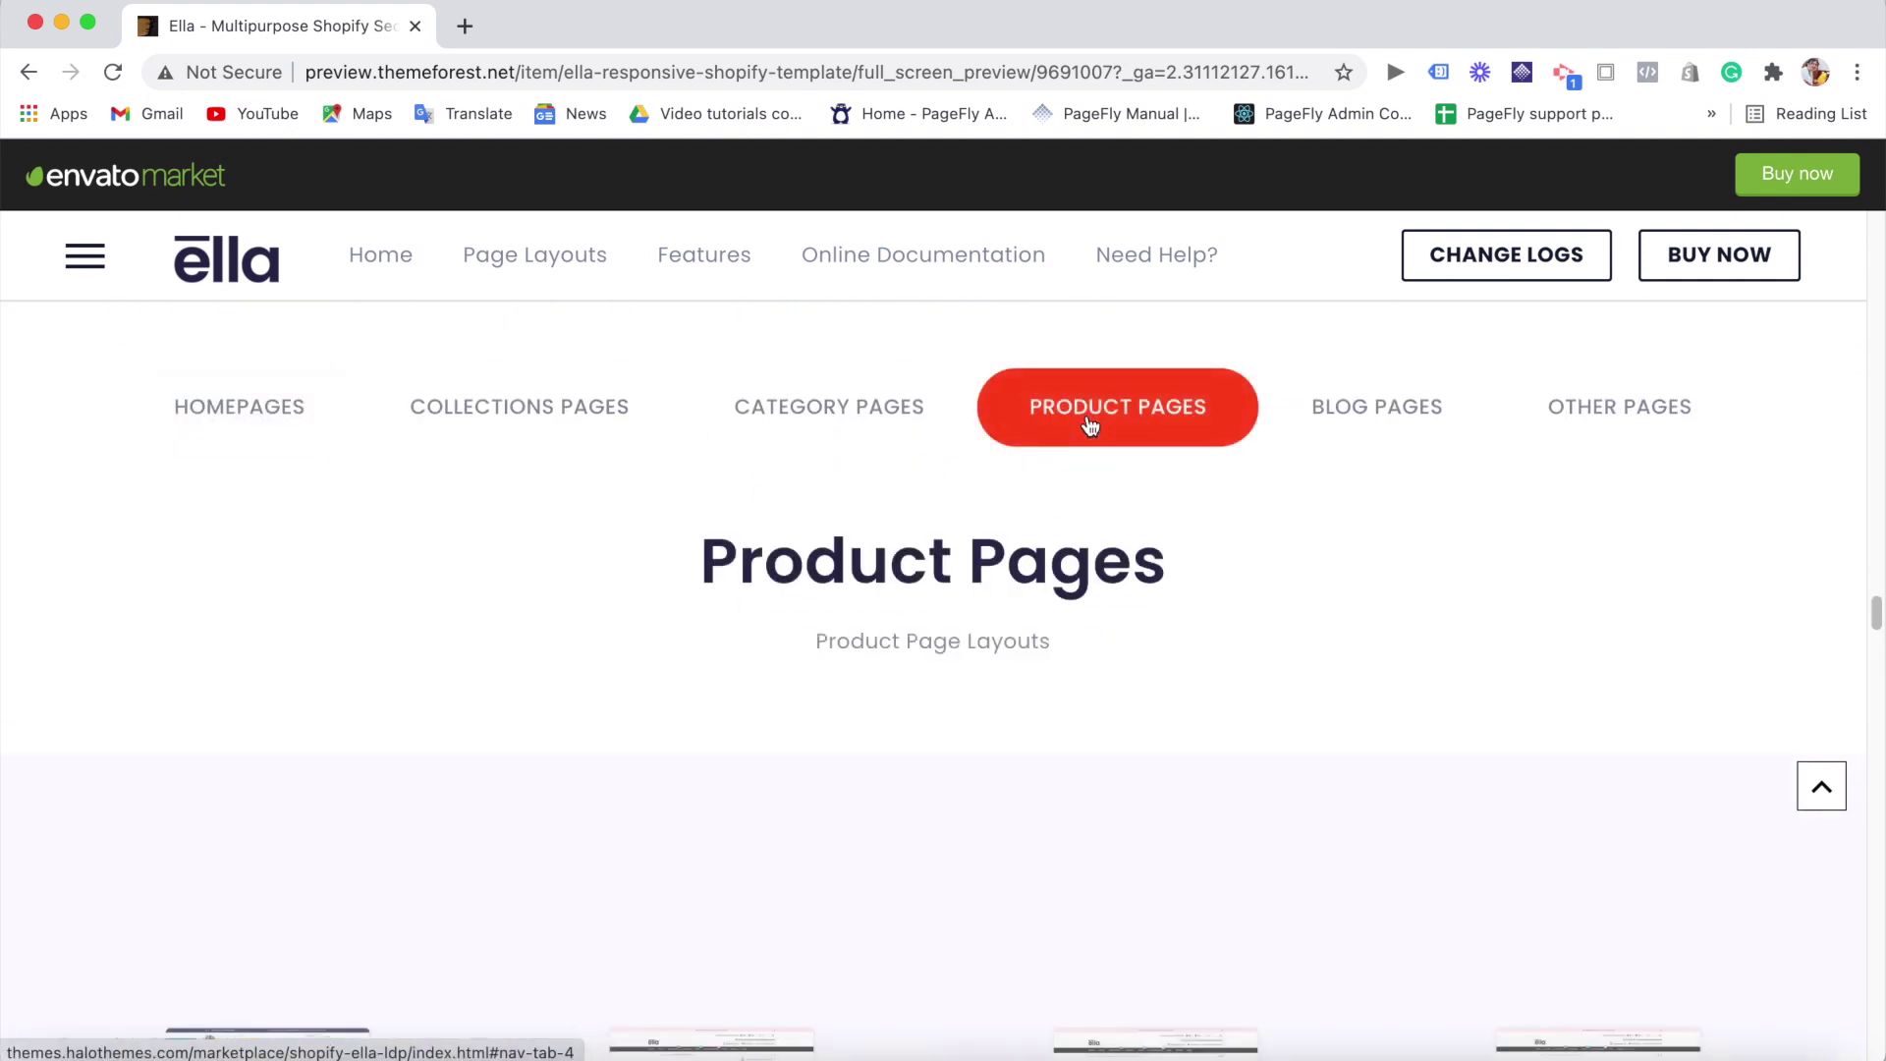
pyautogui.click(529, 422)
pyautogui.moveTo(1876, 623); pyautogui.dragTo(1875, 641)
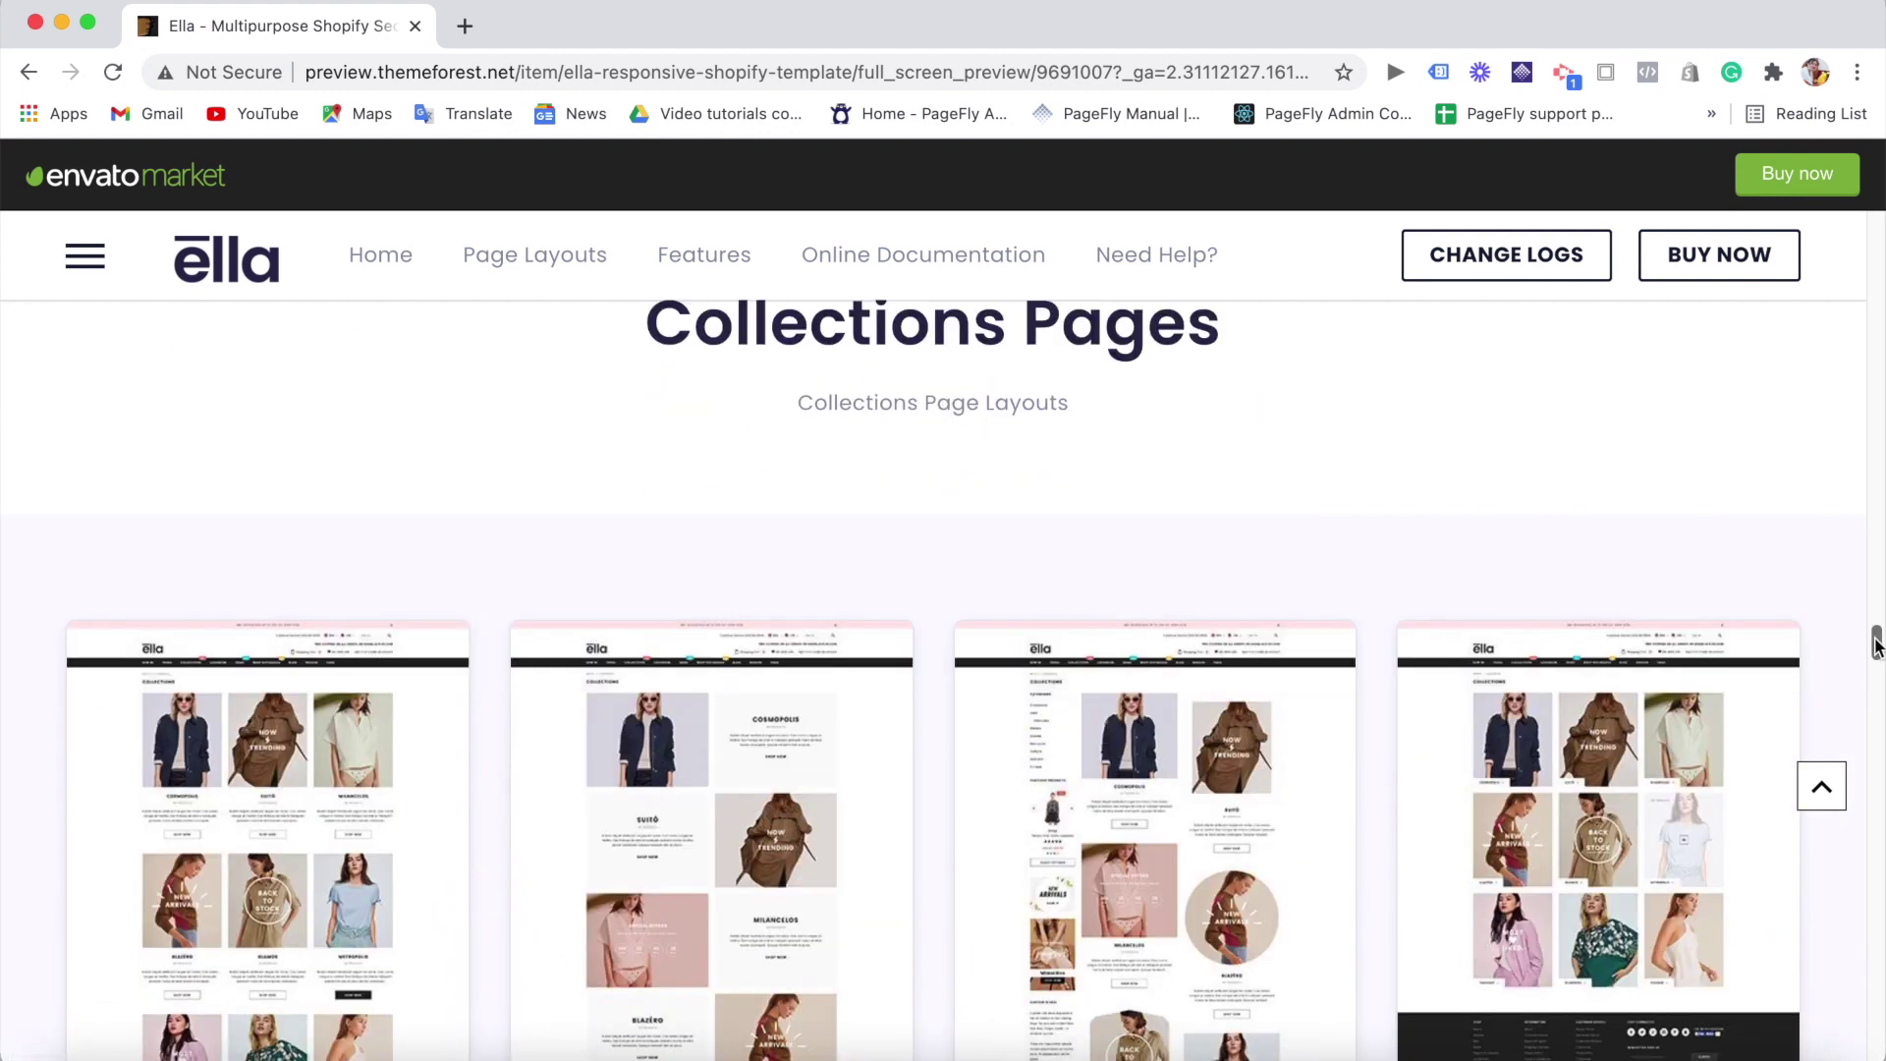
pyautogui.scroll(-2, 1876, 641)
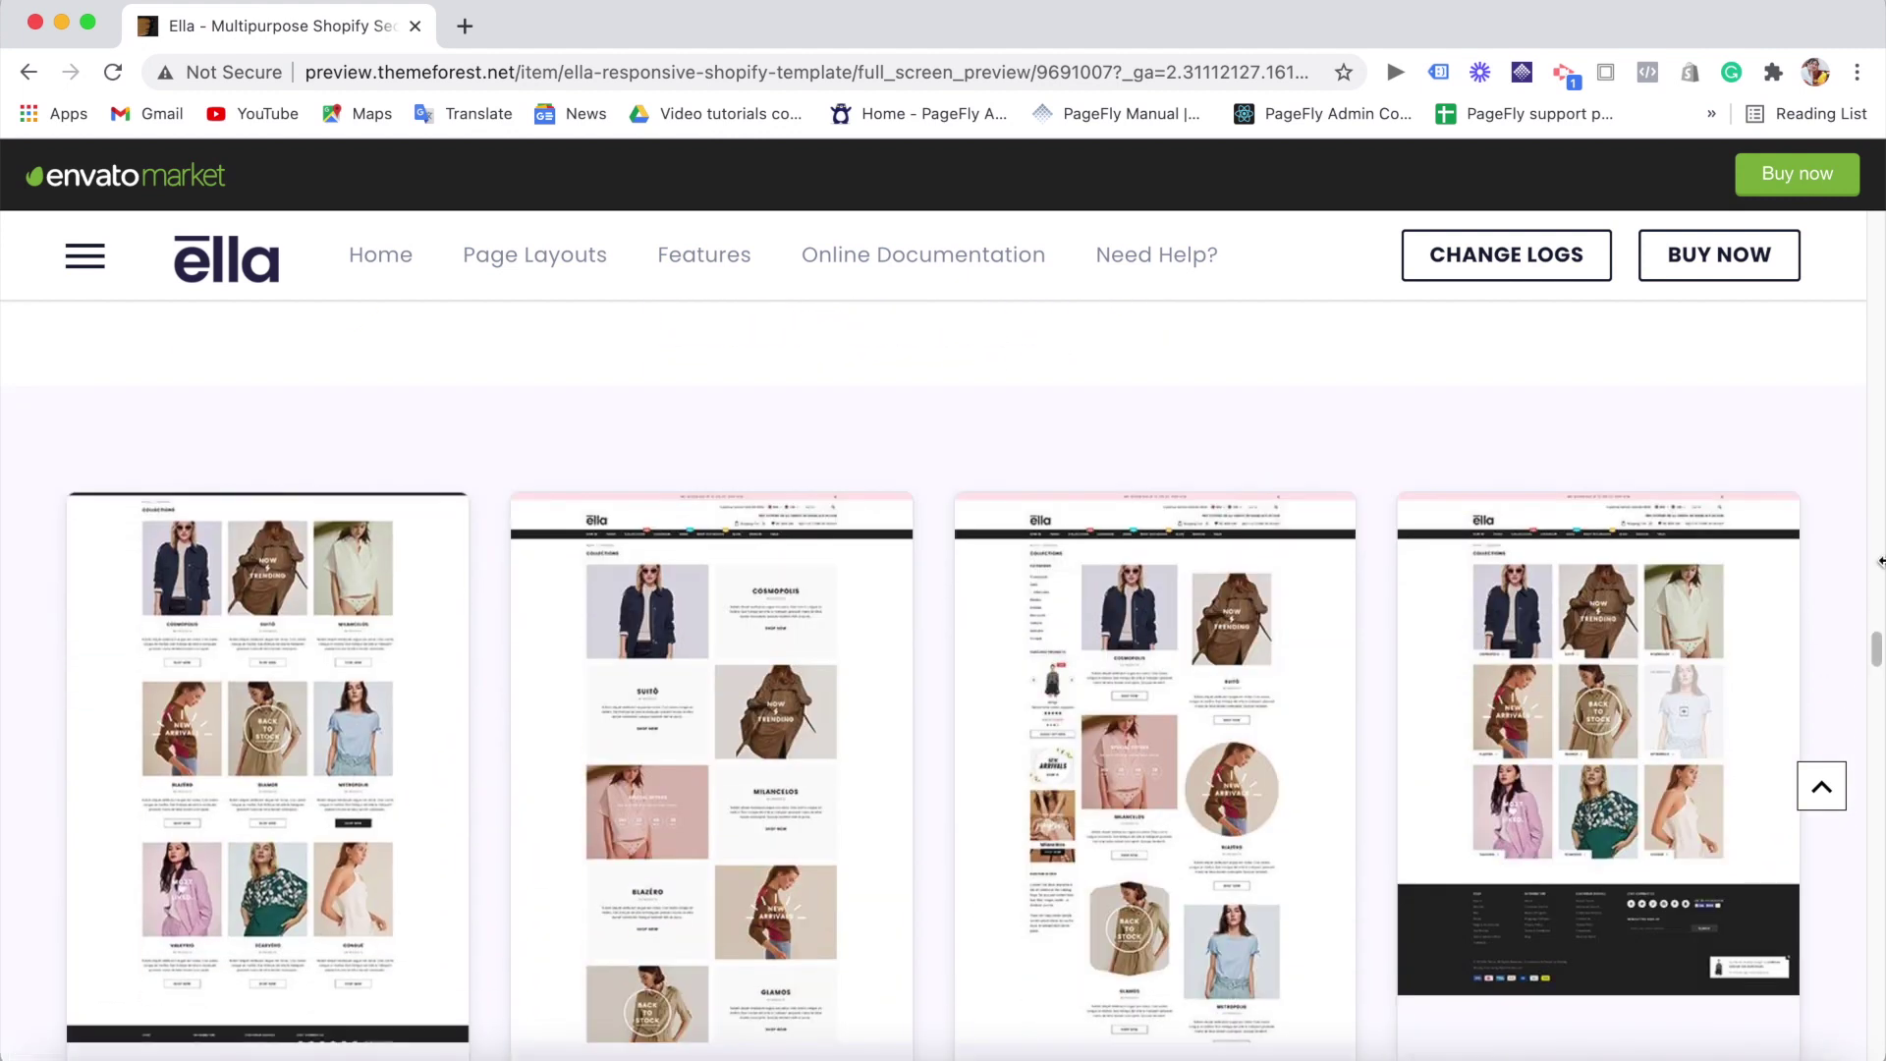
pyautogui.moveTo(1876, 641); pyautogui.dragTo(1874, 660)
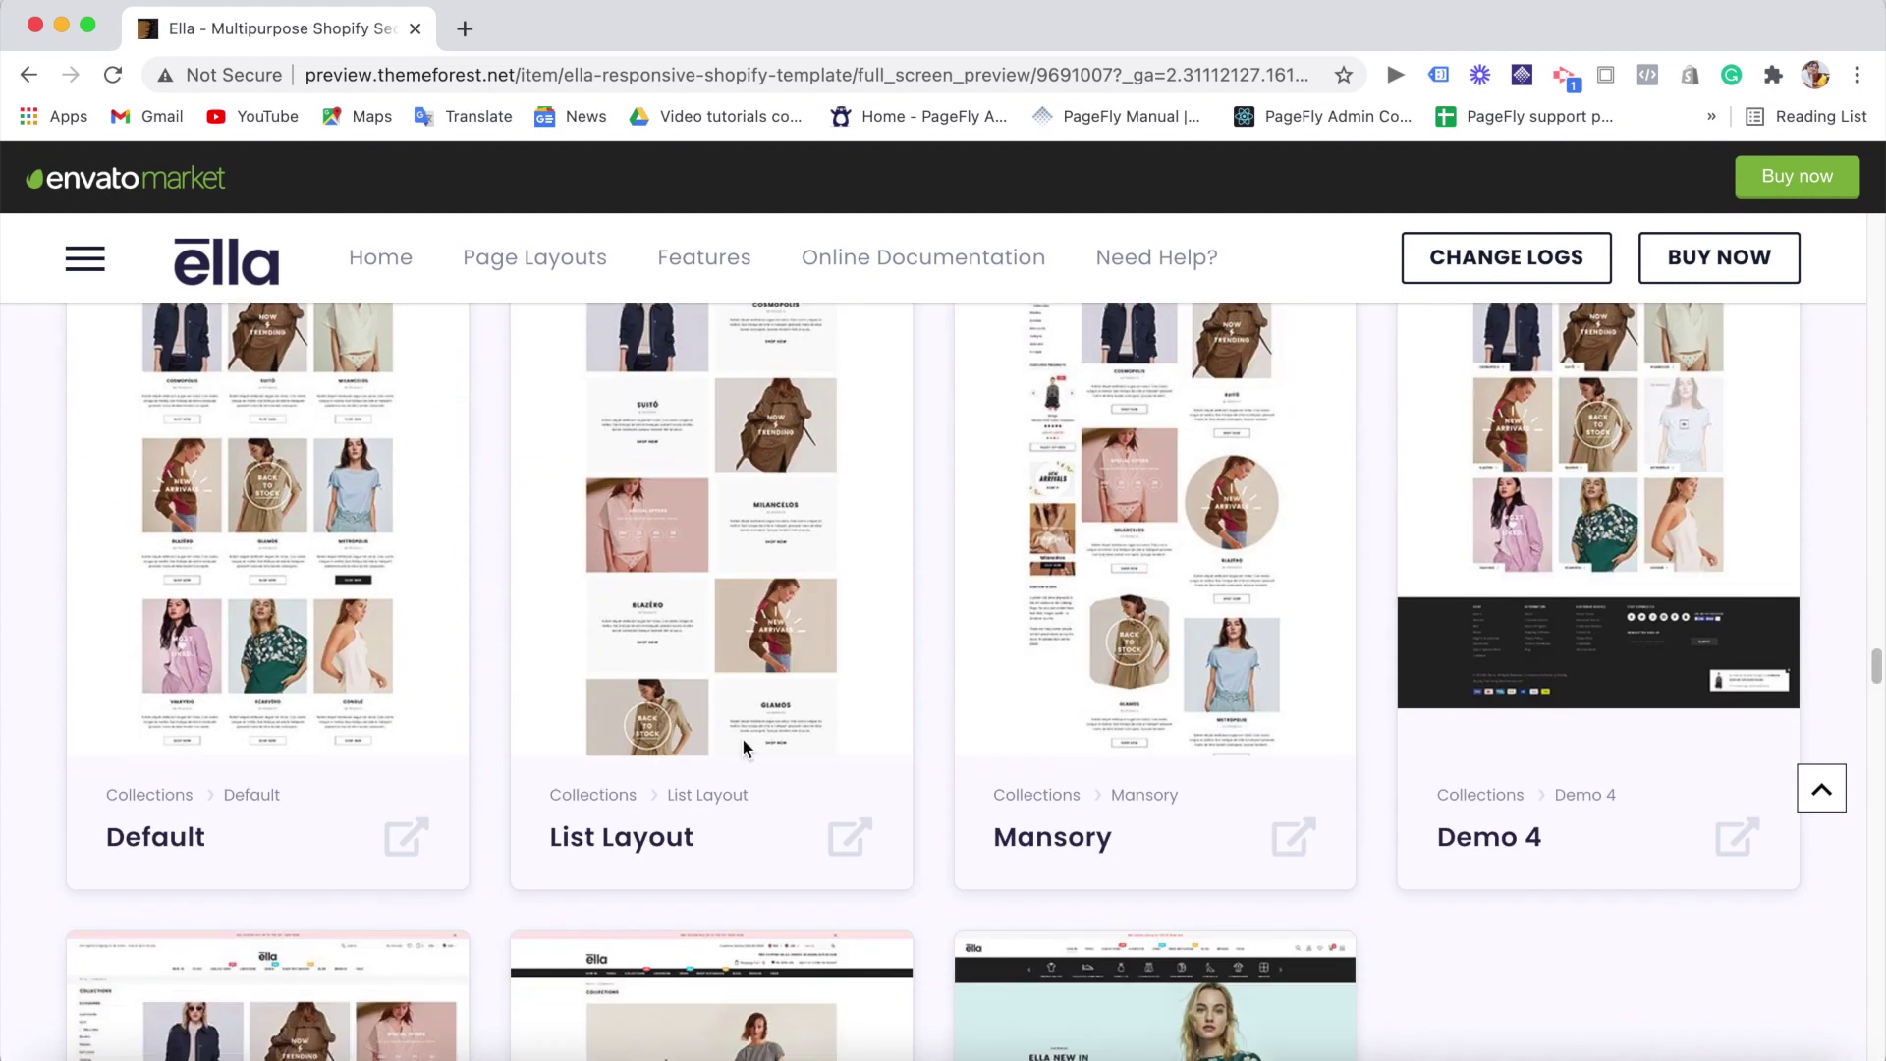
# - Open the Default collections page demo and look through its collection grid and footer
pyautogui.click(386, 836)
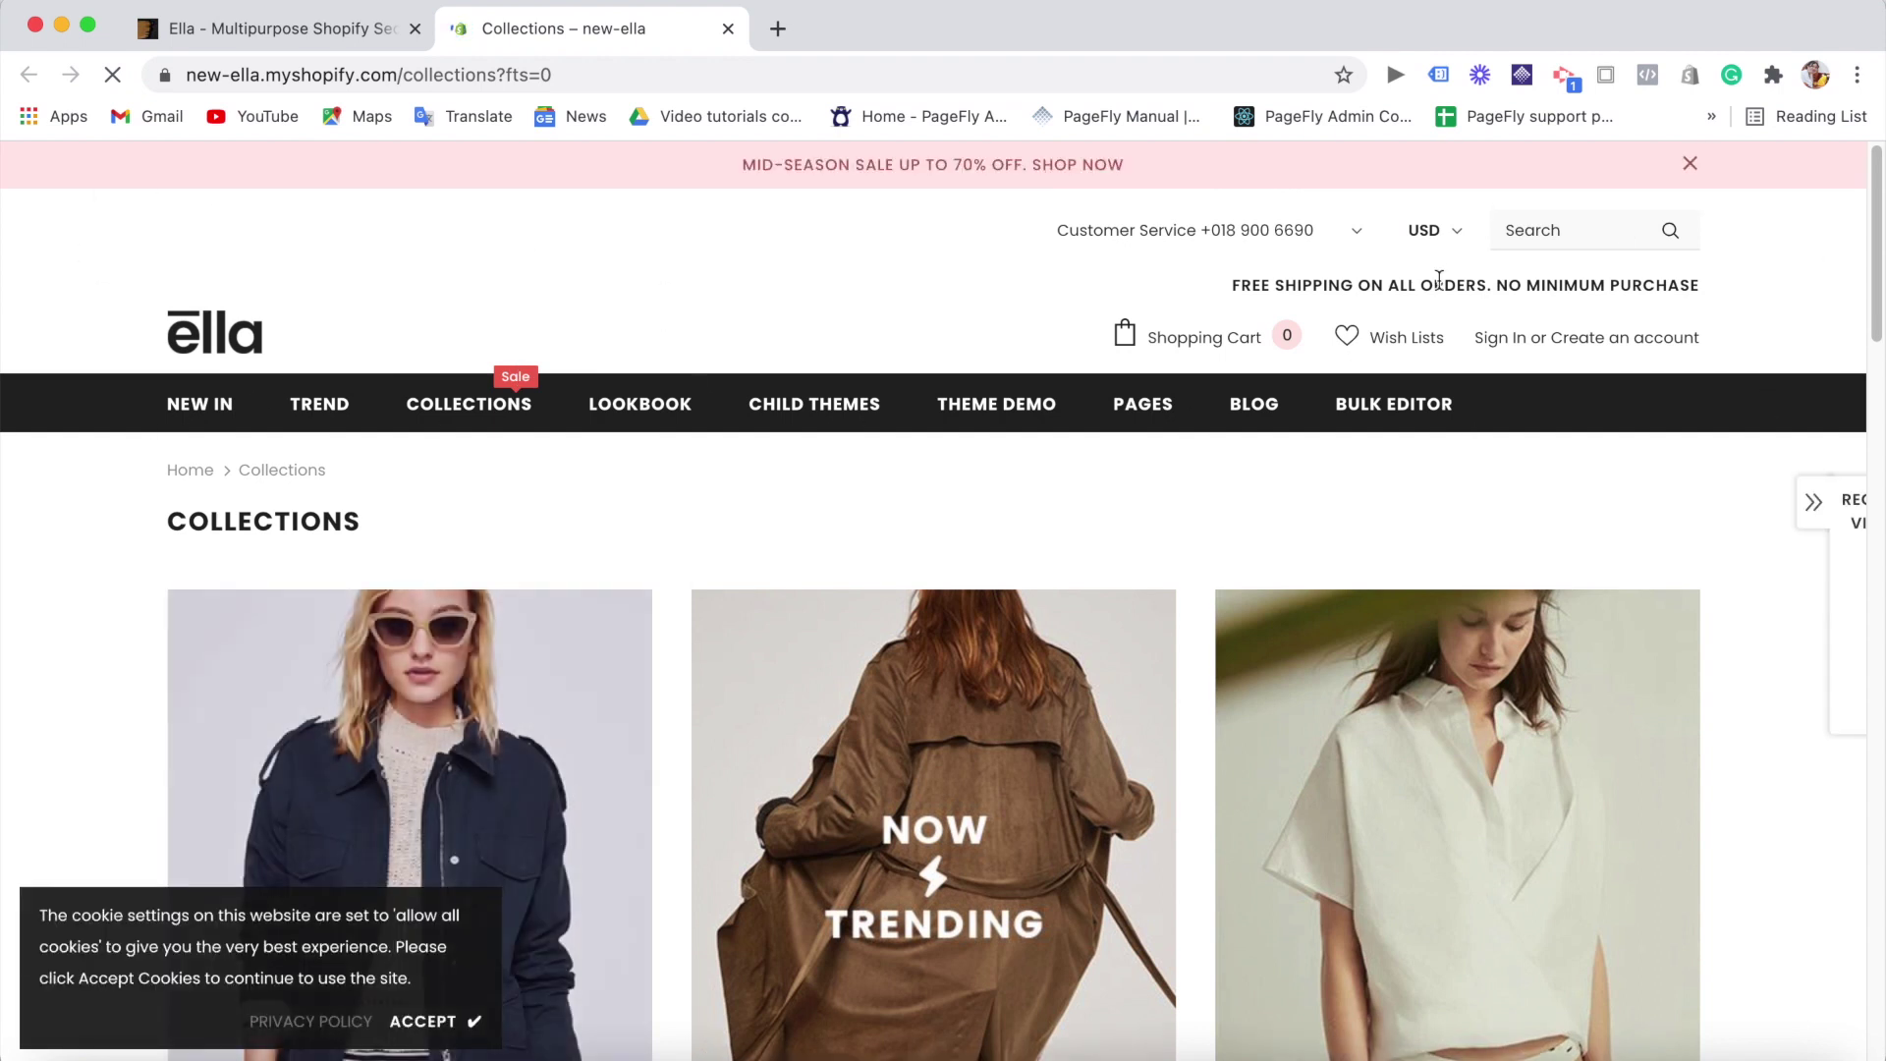
pyautogui.scroll(-1, 1878, 247)
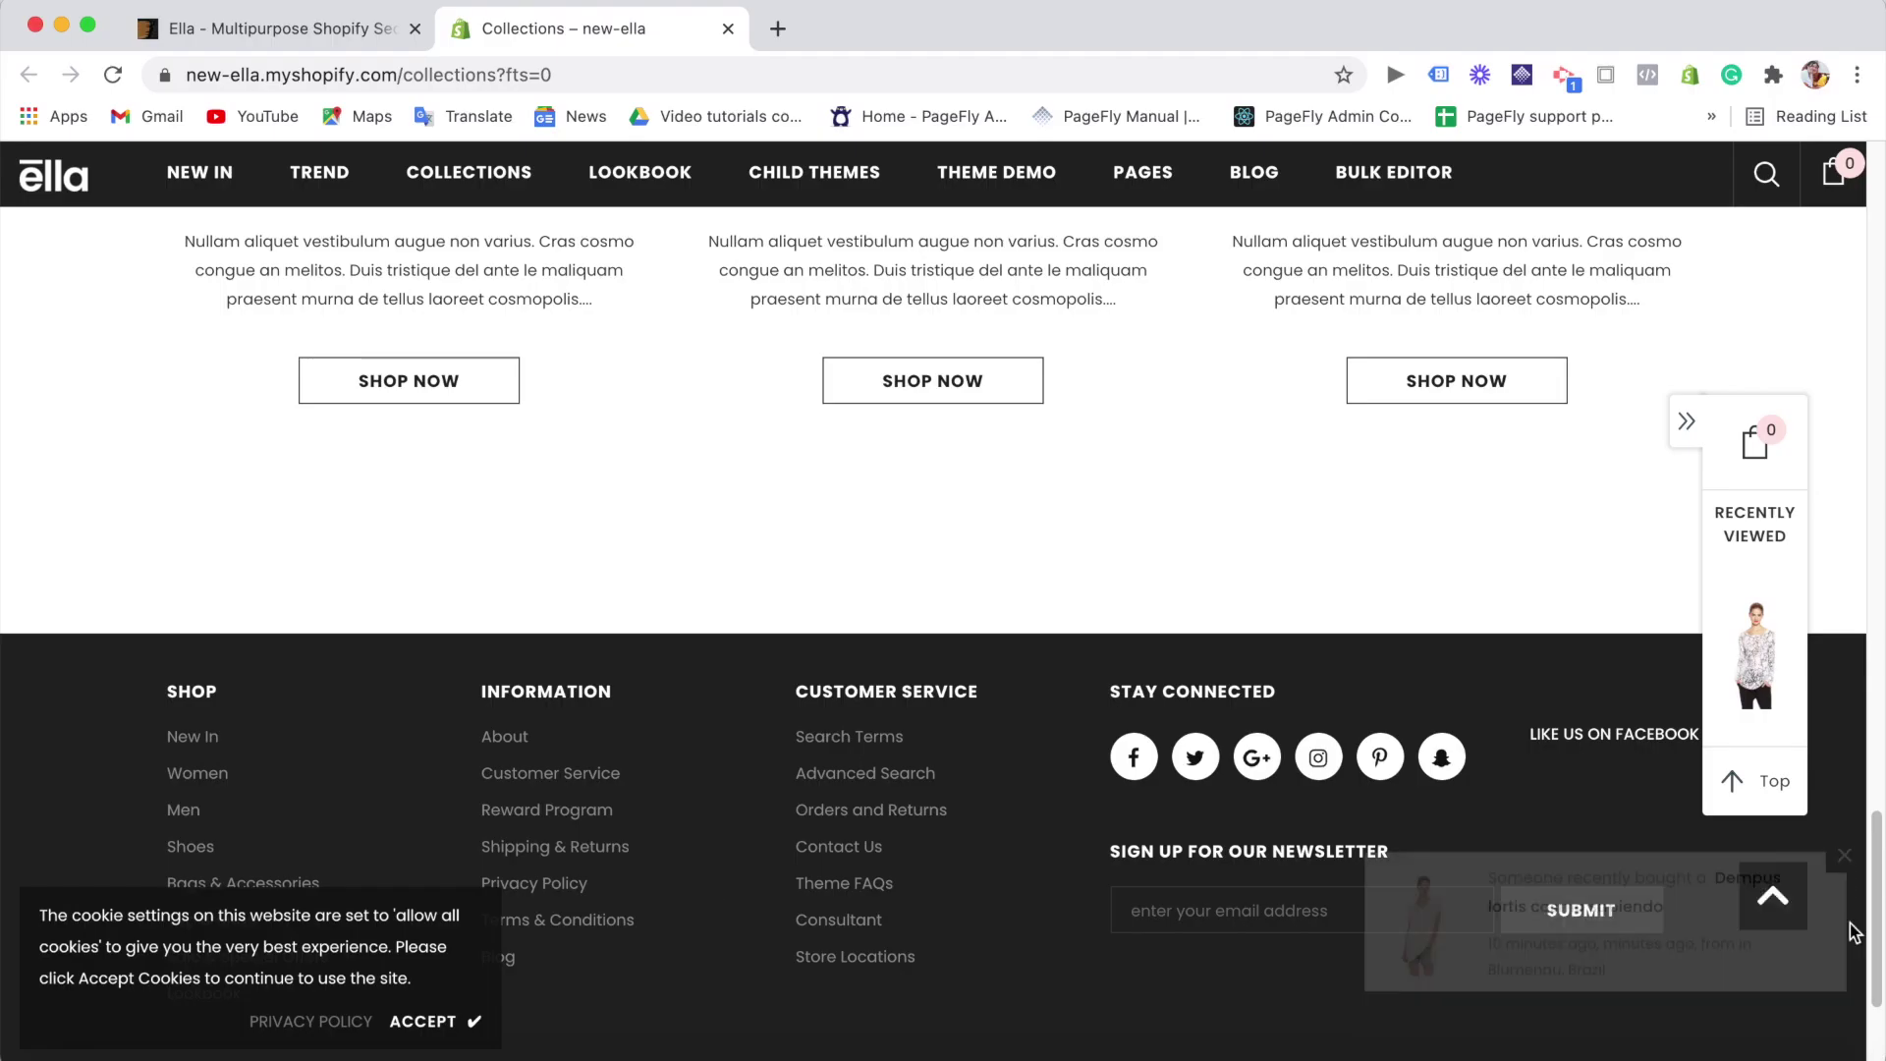
pyautogui.scroll(15, 712, 891)
pyautogui.scroll(-10, 1753, 668)
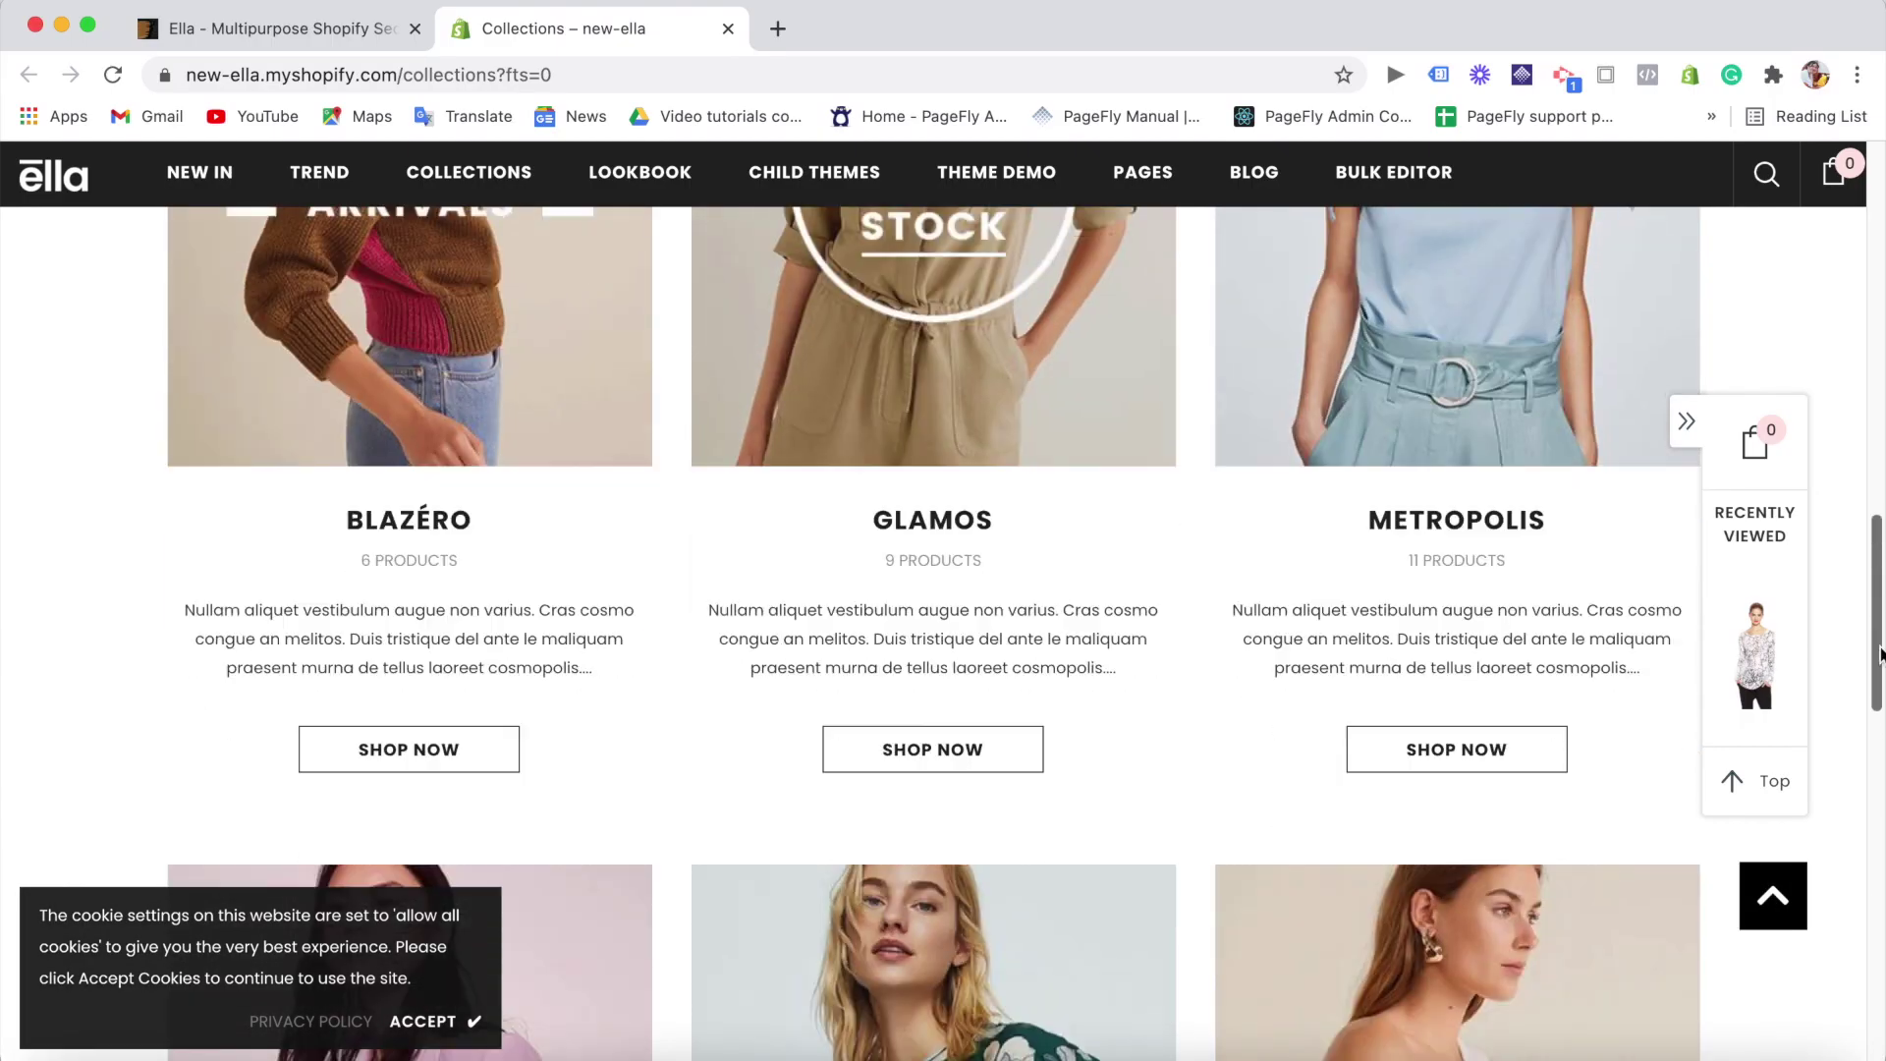
pyautogui.scroll(12, 1752, 668)
pyautogui.scroll(-5, 1752, 668)
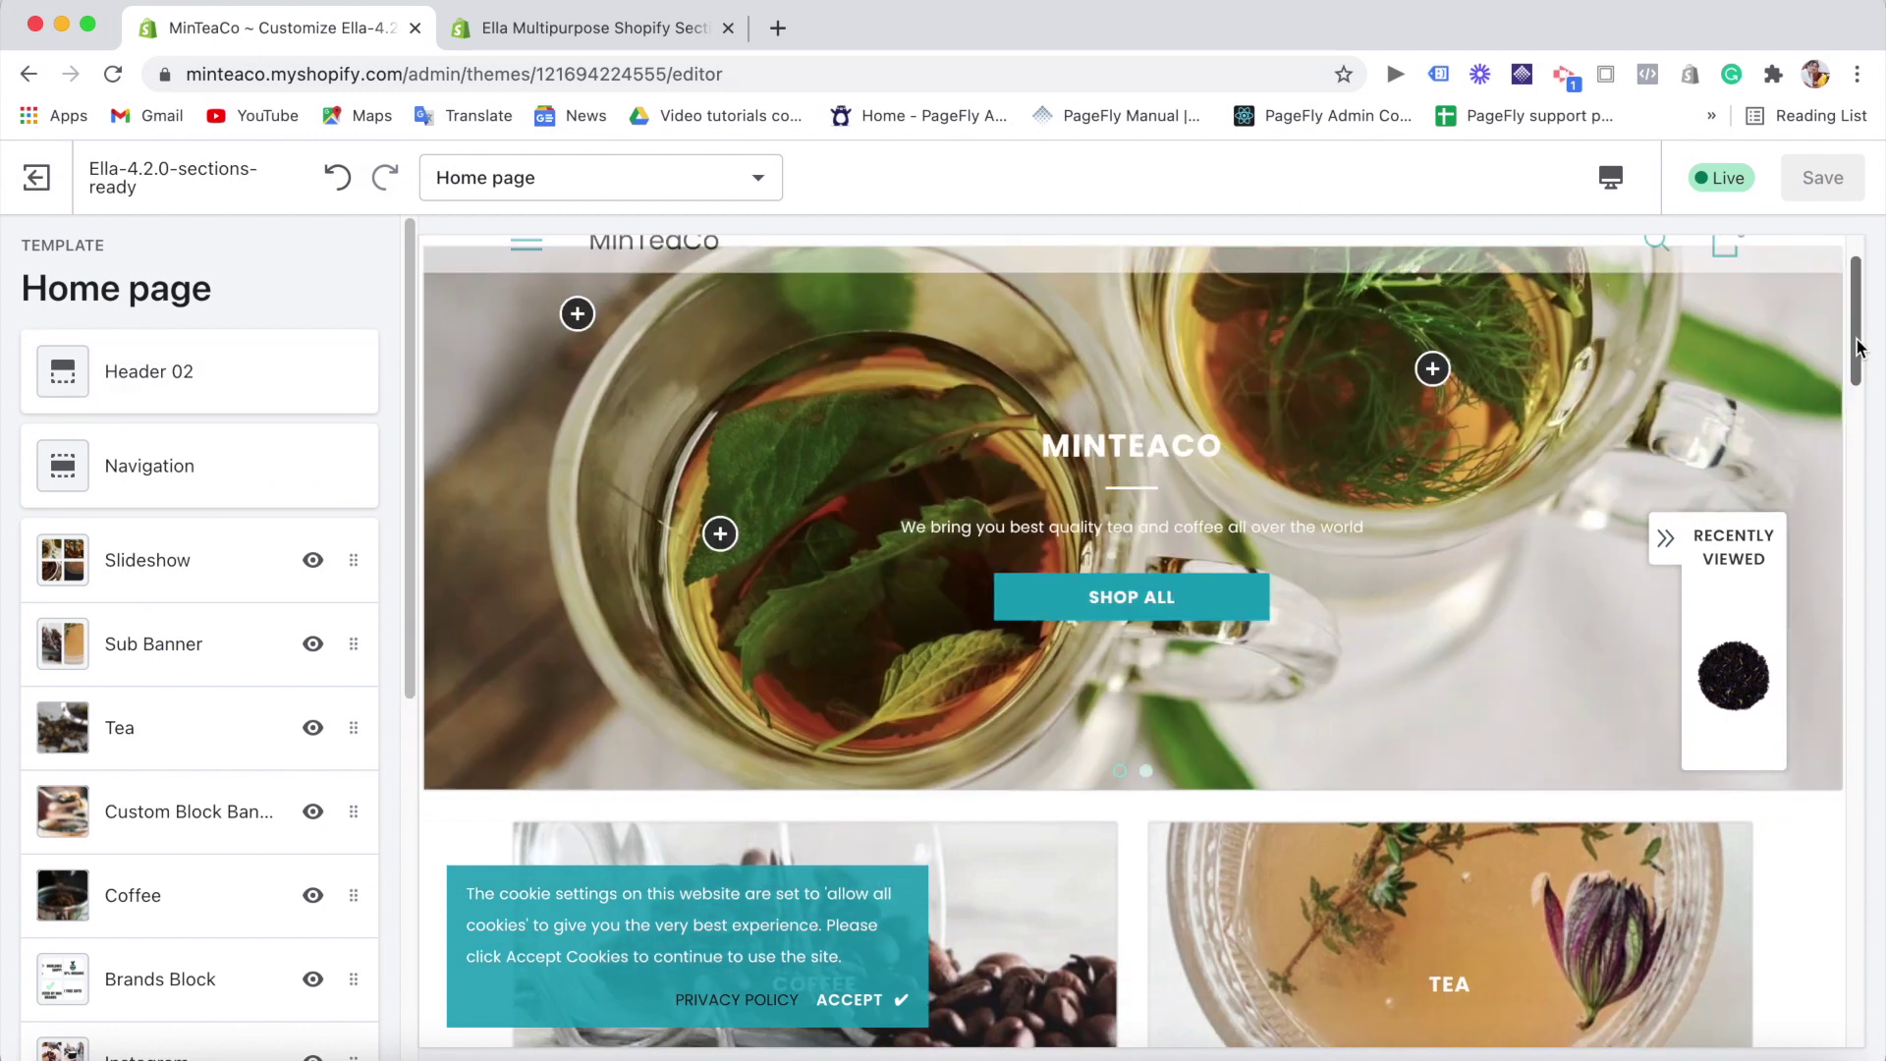
# - Look through the home page preview down to the Coffee products, and the template's section list down to its end
pyautogui.moveTo(1859, 332); pyautogui.dragTo(1869, 439)
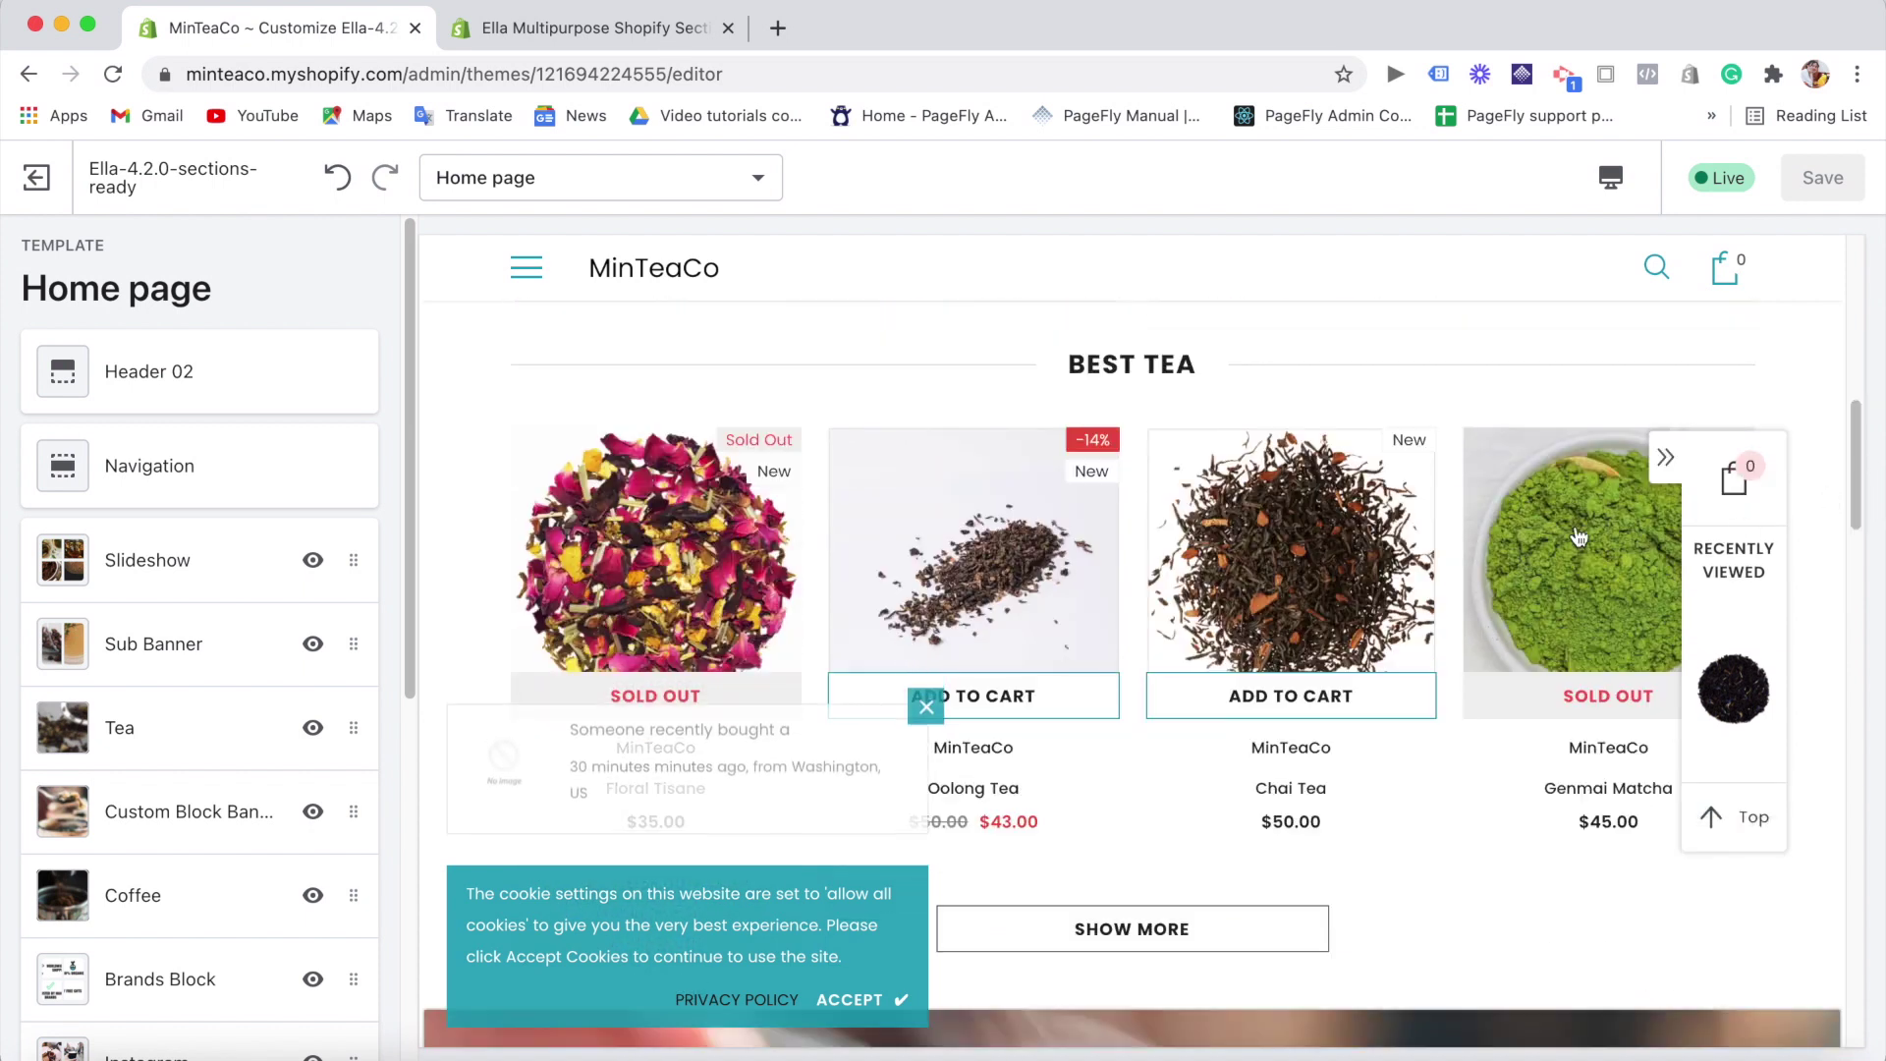
pyautogui.moveTo(1860, 466); pyautogui.dragTo(1881, 688)
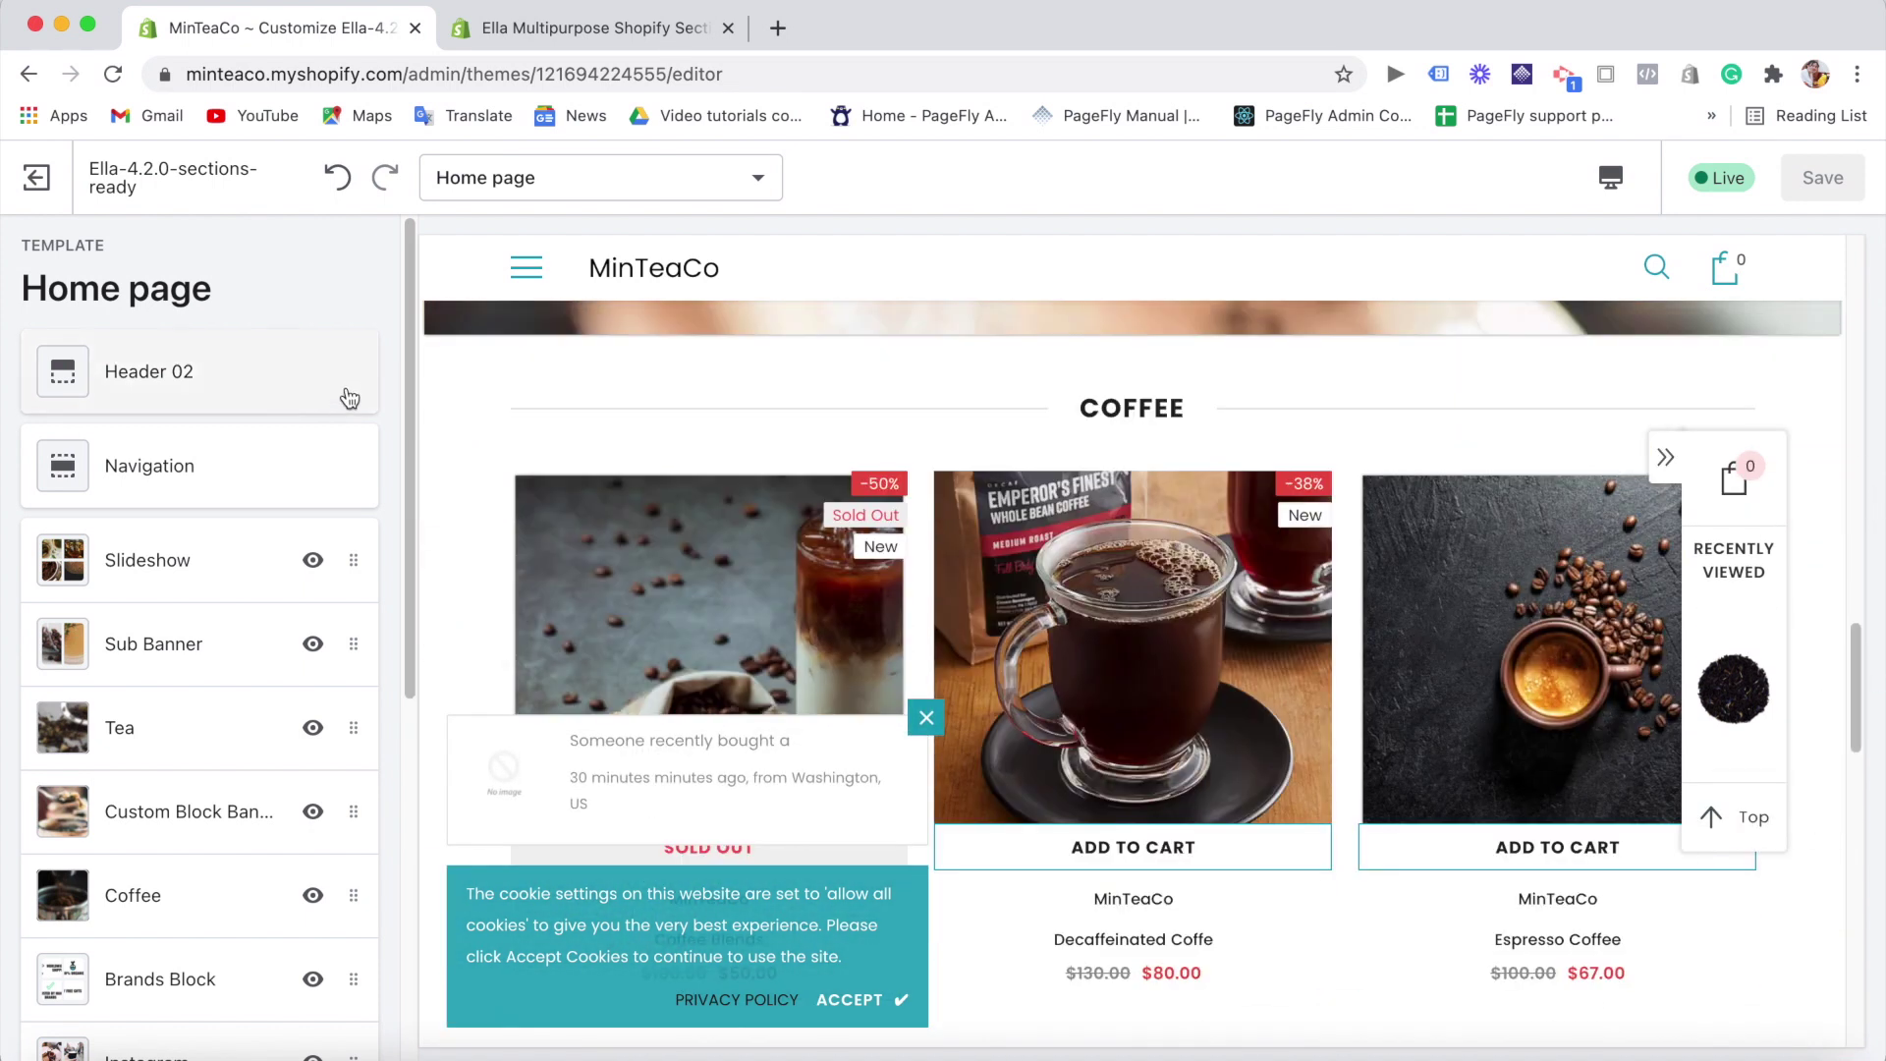
pyautogui.moveTo(410, 433); pyautogui.dragTo(443, 801)
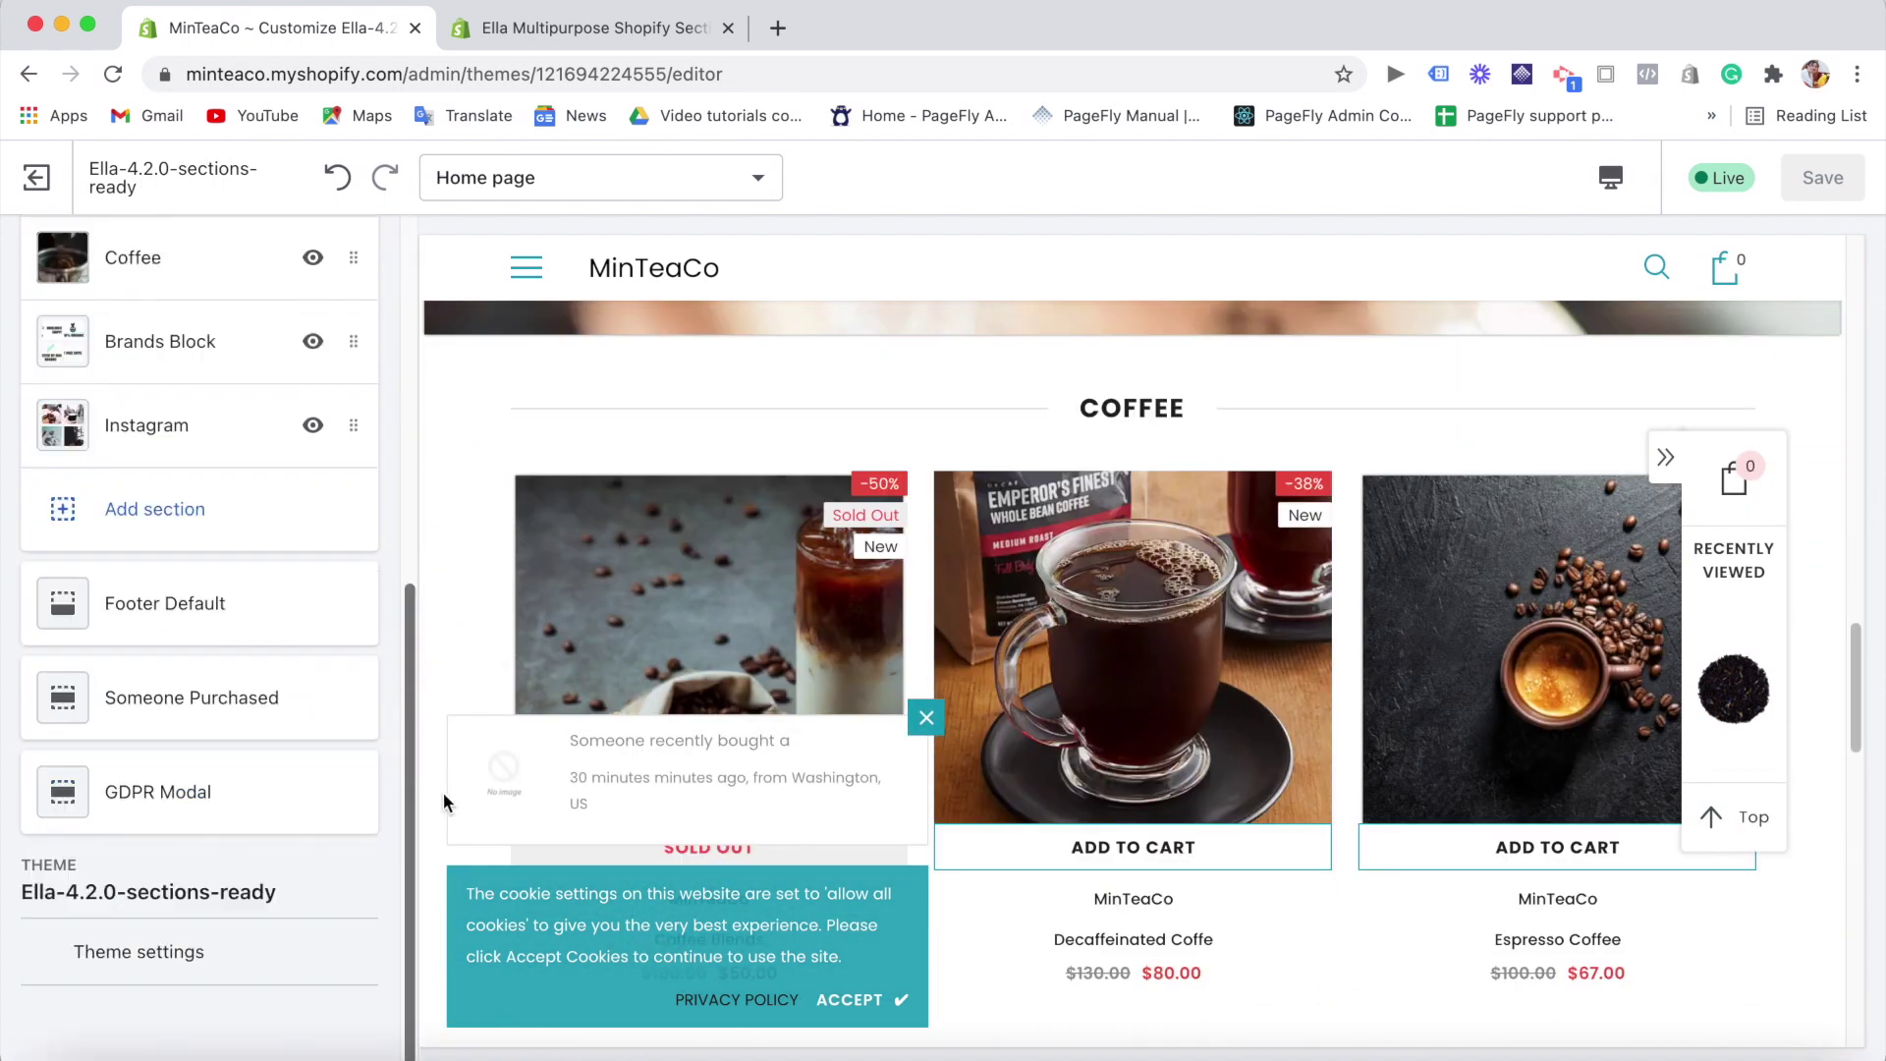
# - Open the Multiple Layout theme settings and view the available Header Layout options
pyautogui.click(179, 975)
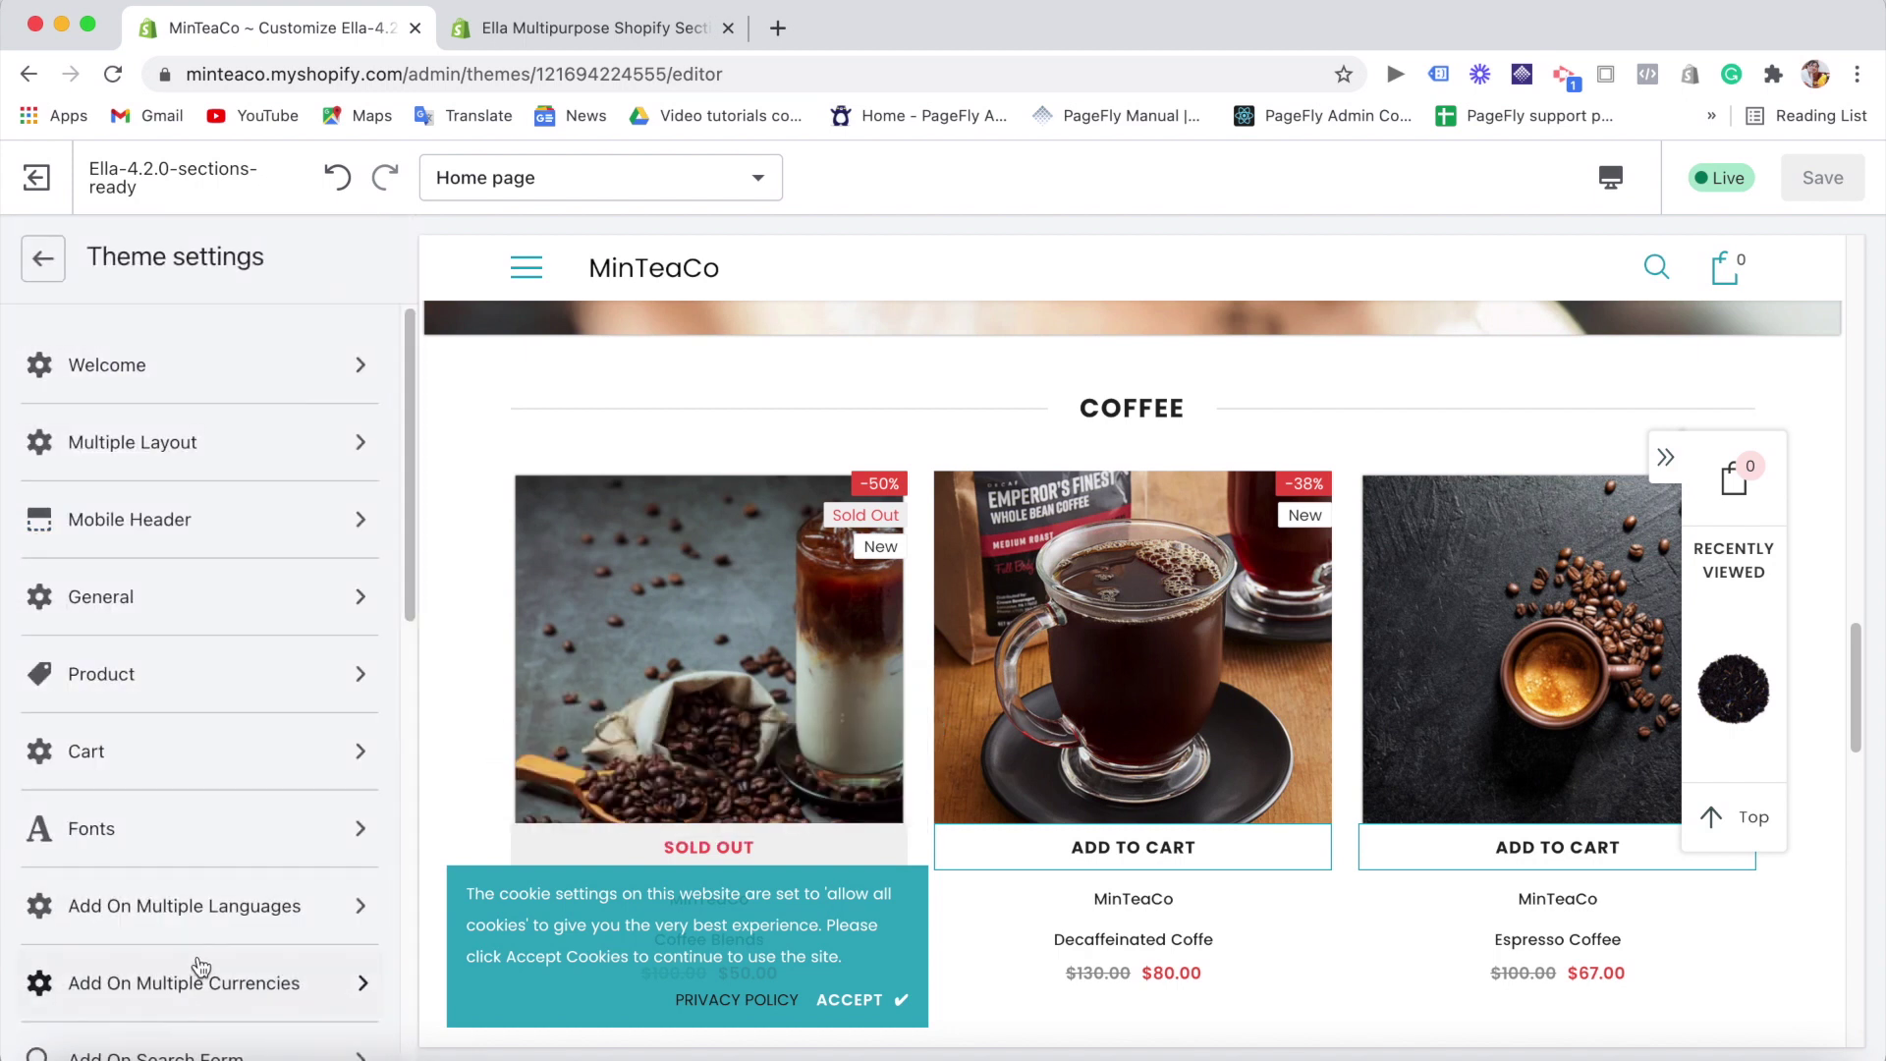
pyautogui.click(181, 458)
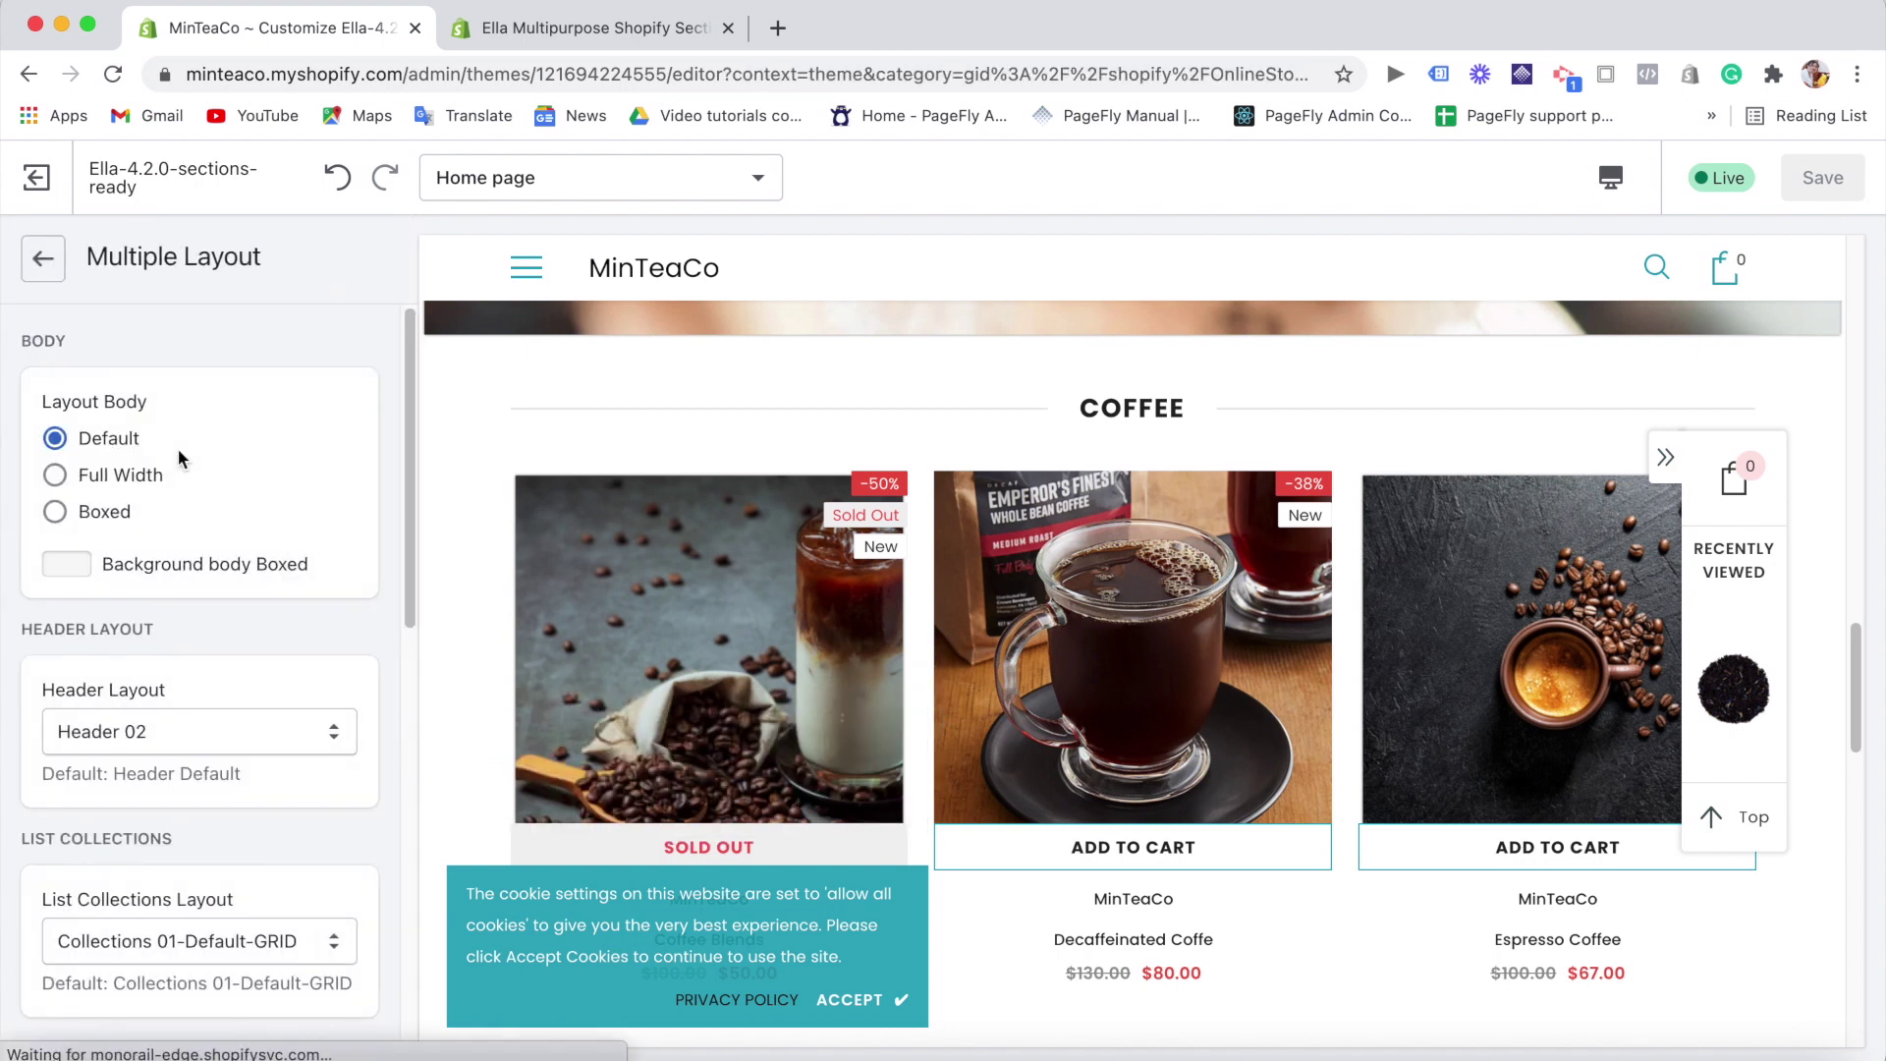
pyautogui.moveTo(408, 405); pyautogui.dragTo(413, 461)
pyautogui.scroll(-2, 369, 519)
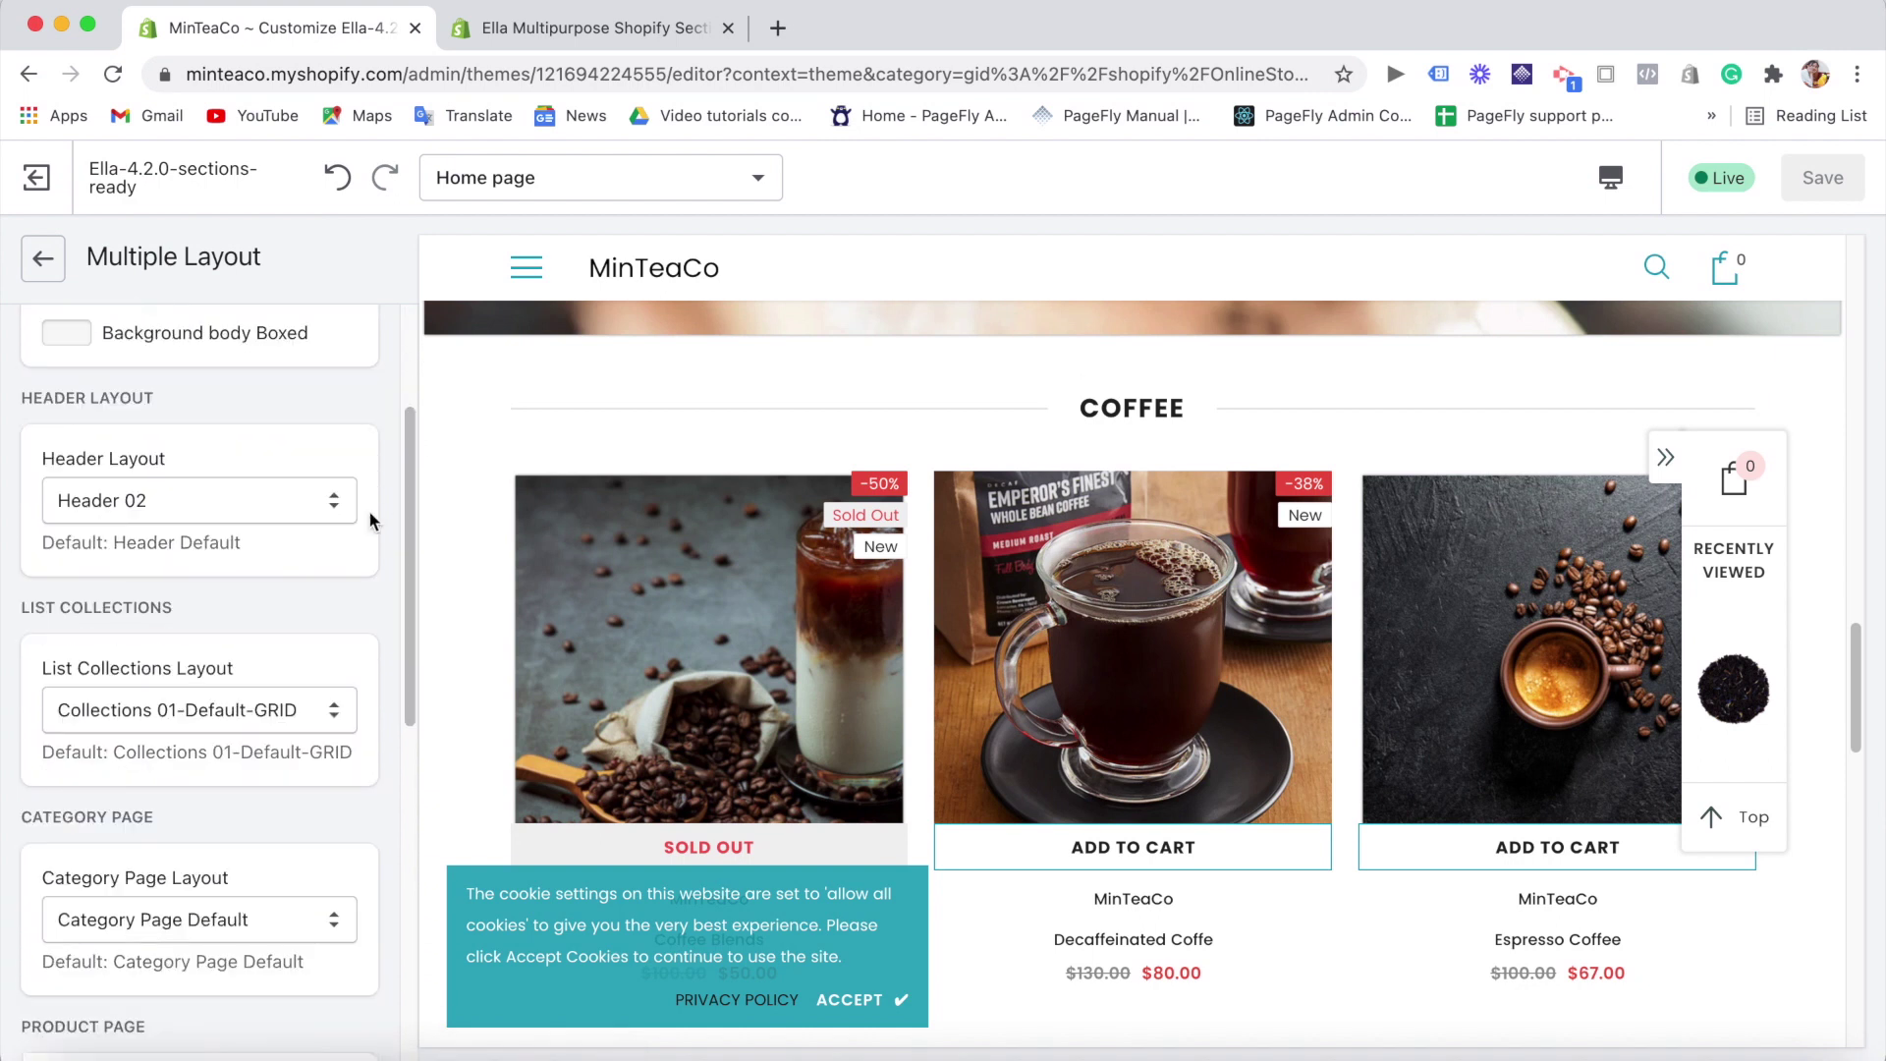
pyautogui.click(297, 507)
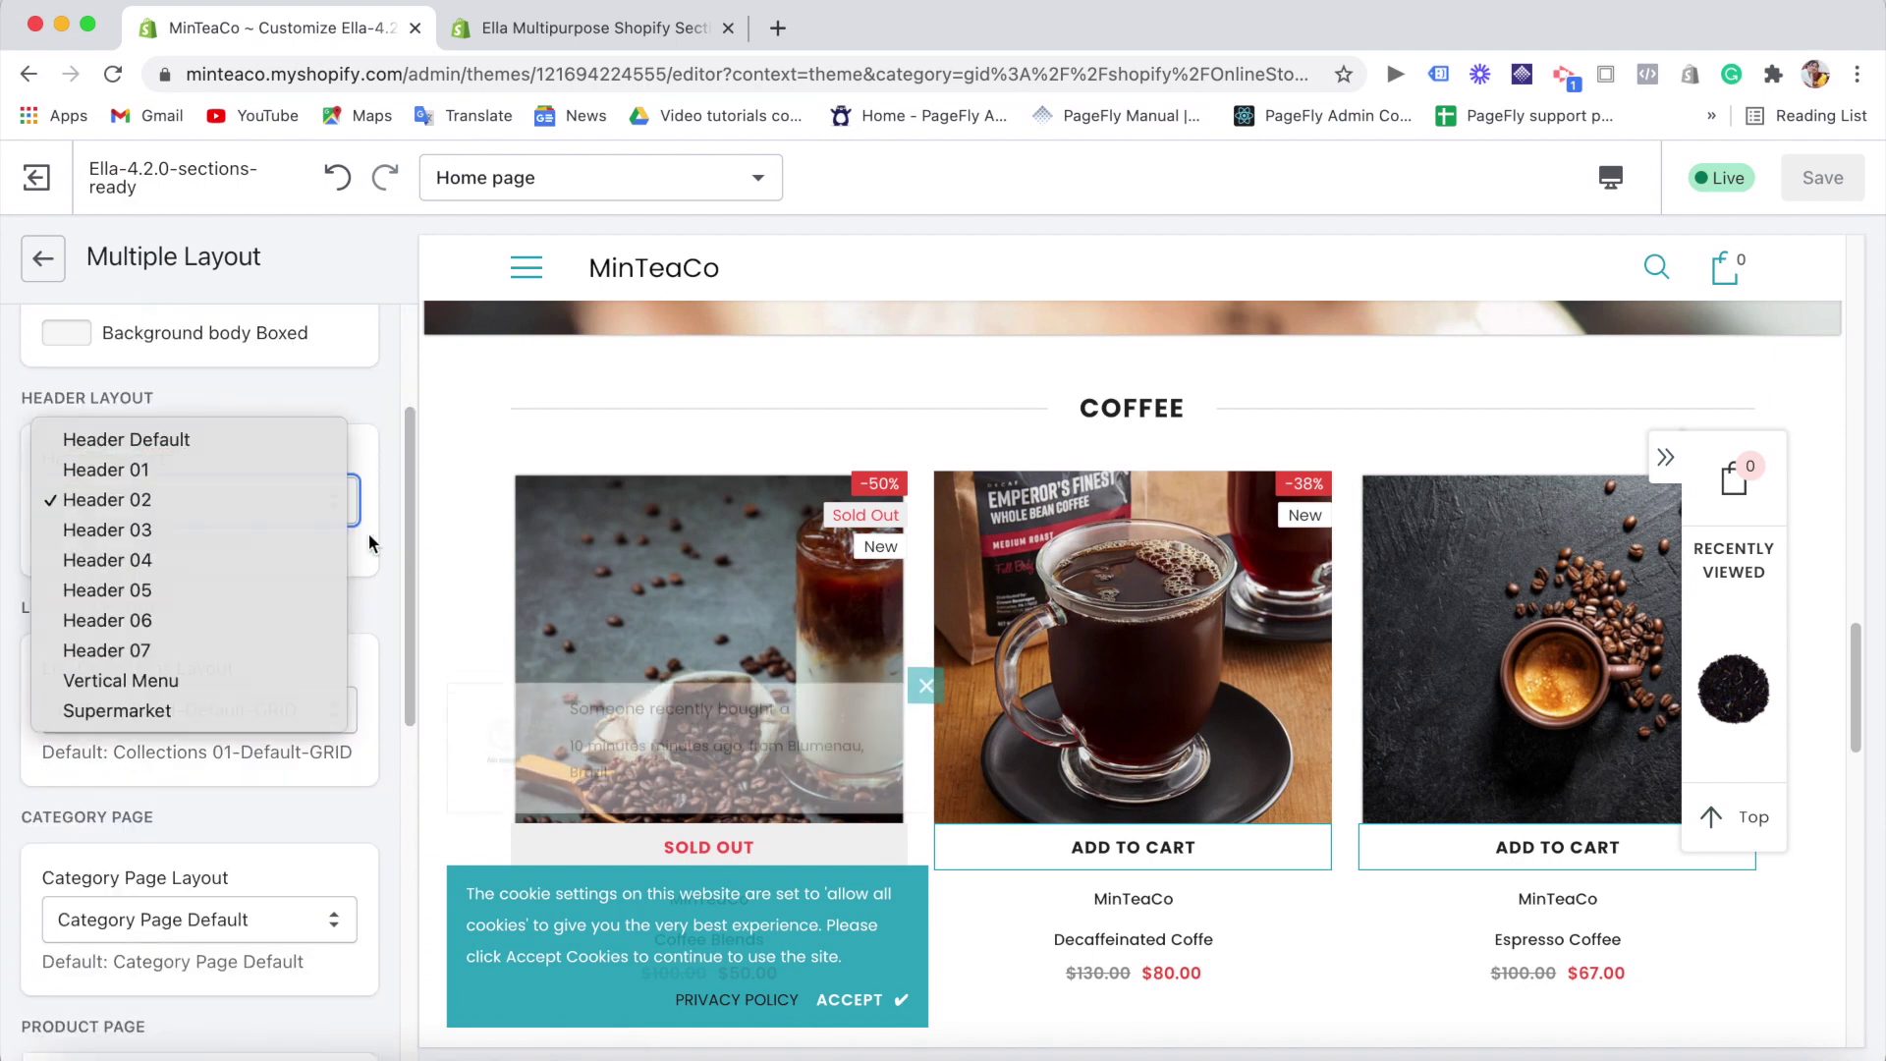
pyautogui.click(399, 609)
pyautogui.moveTo(400, 612); pyautogui.dragTo(395, 734)
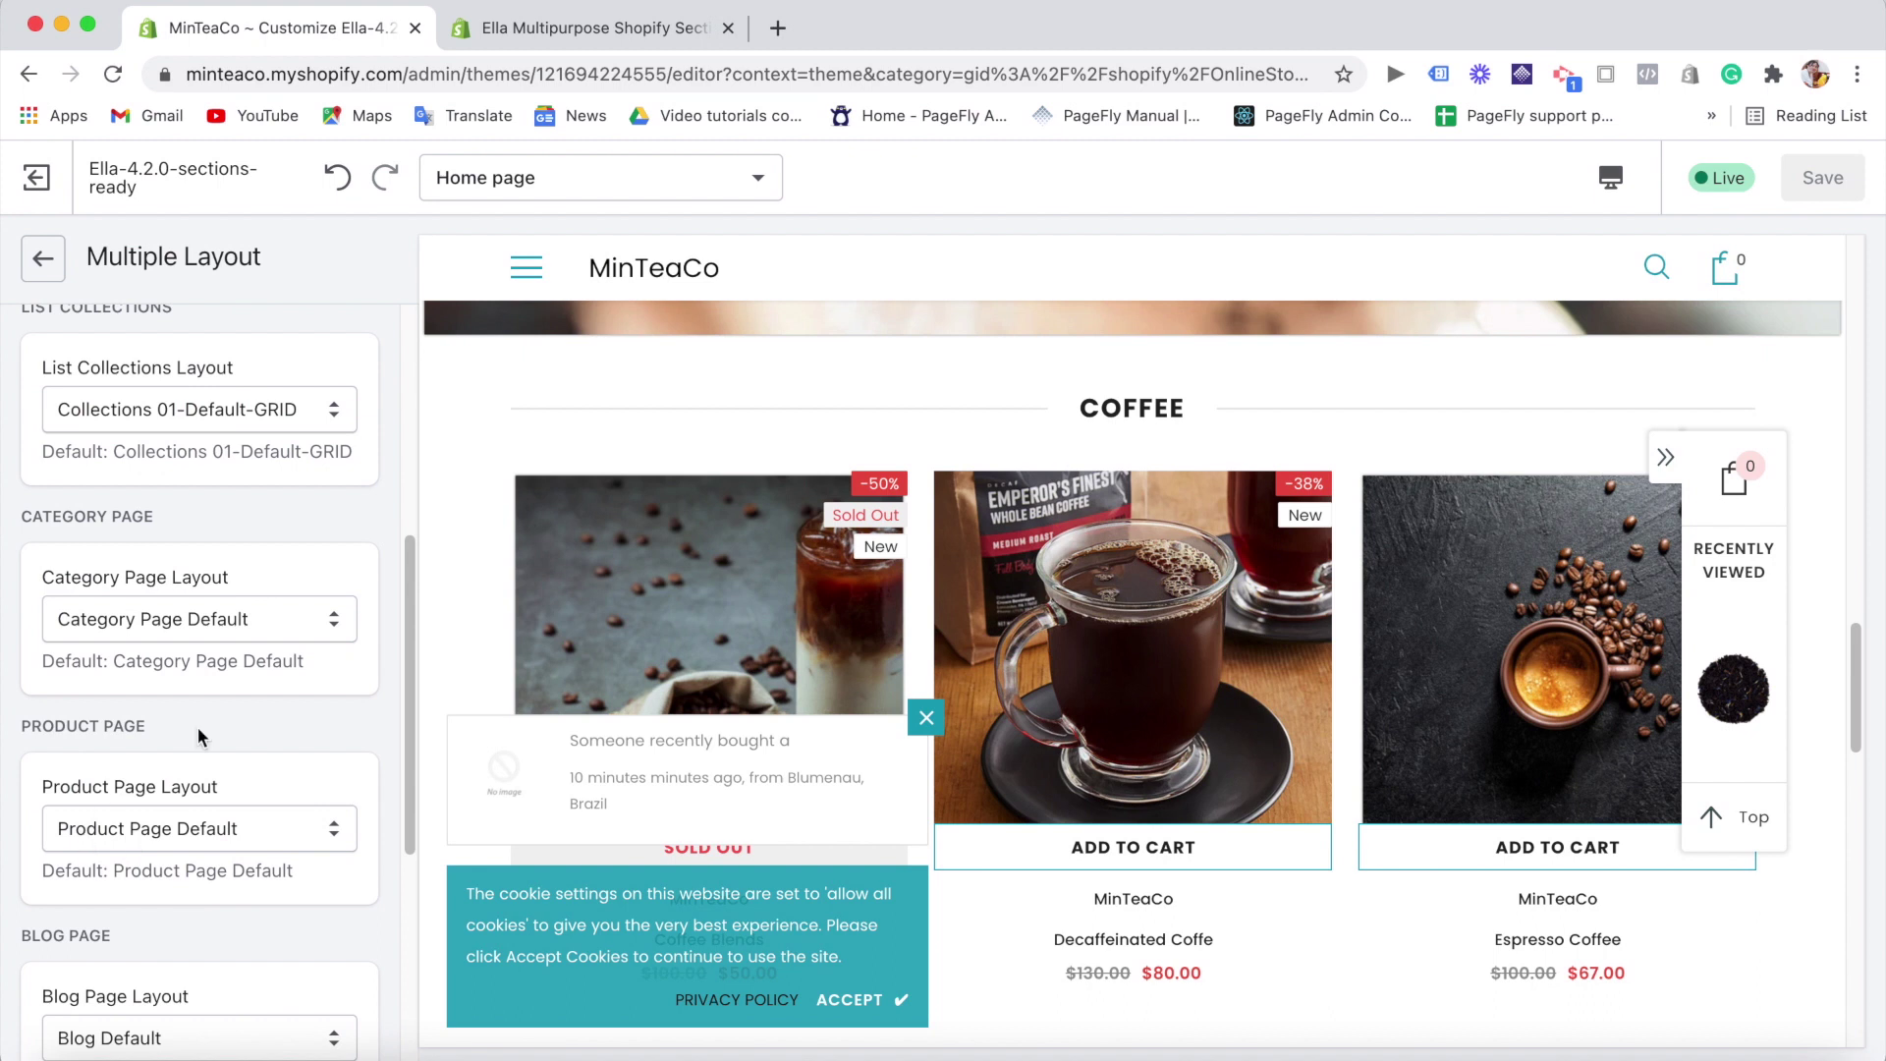
# - View the Product Page Layout and Footer Layout options, and return to the theme settings overview
pyautogui.click(177, 823)
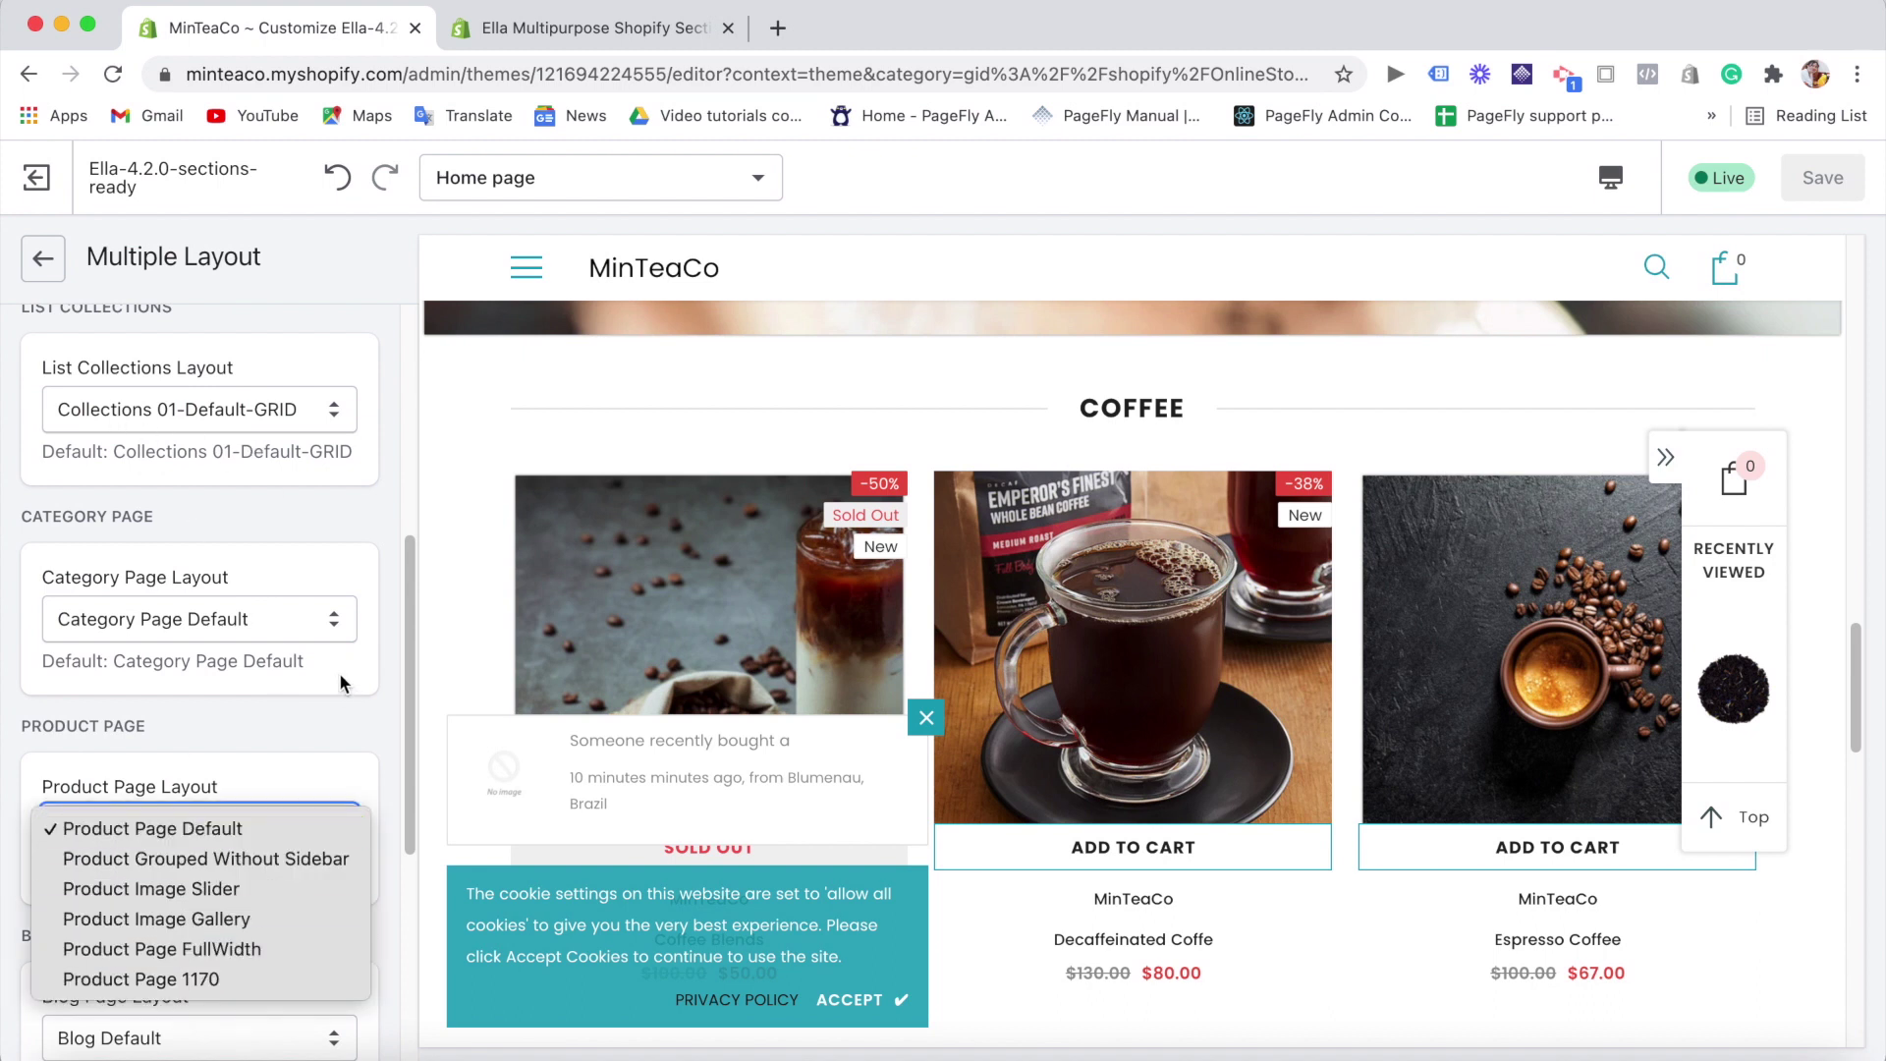
pyautogui.click(393, 674)
pyautogui.moveTo(403, 678); pyautogui.dragTo(365, 896)
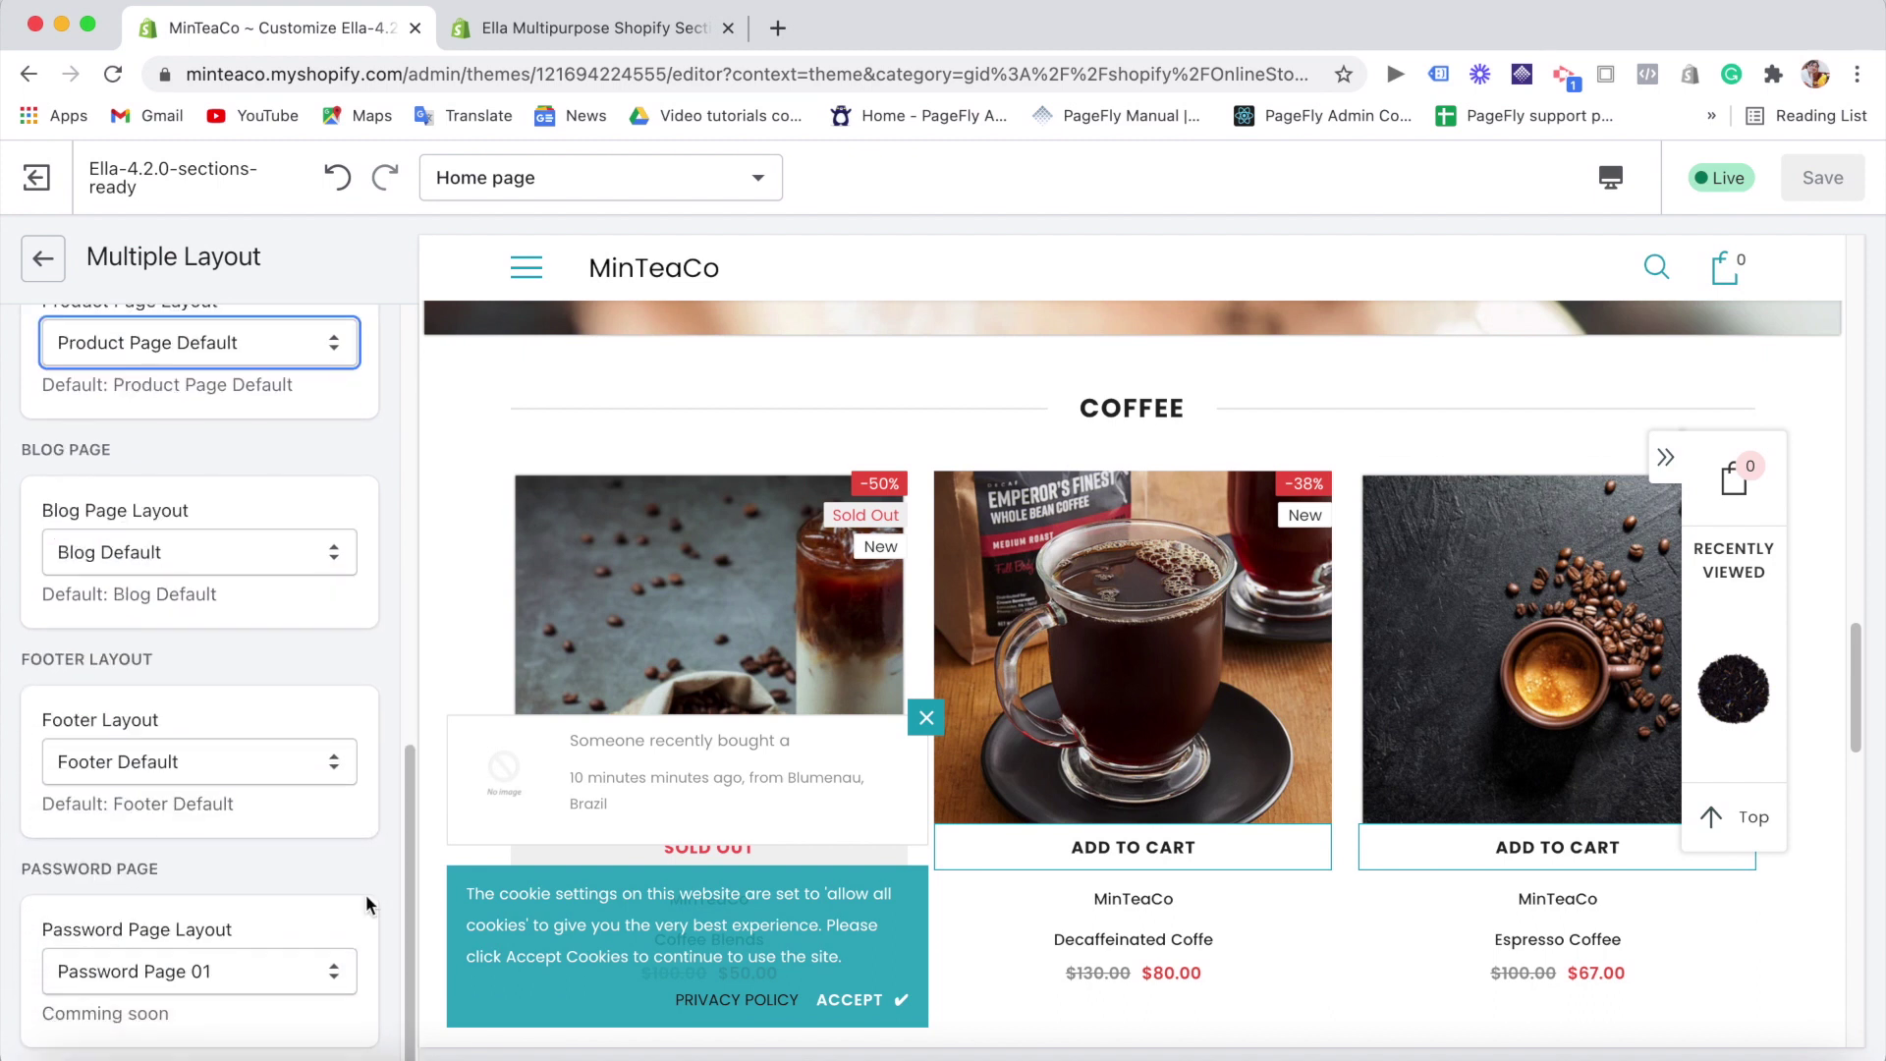
pyautogui.click(245, 751)
pyautogui.click(322, 635)
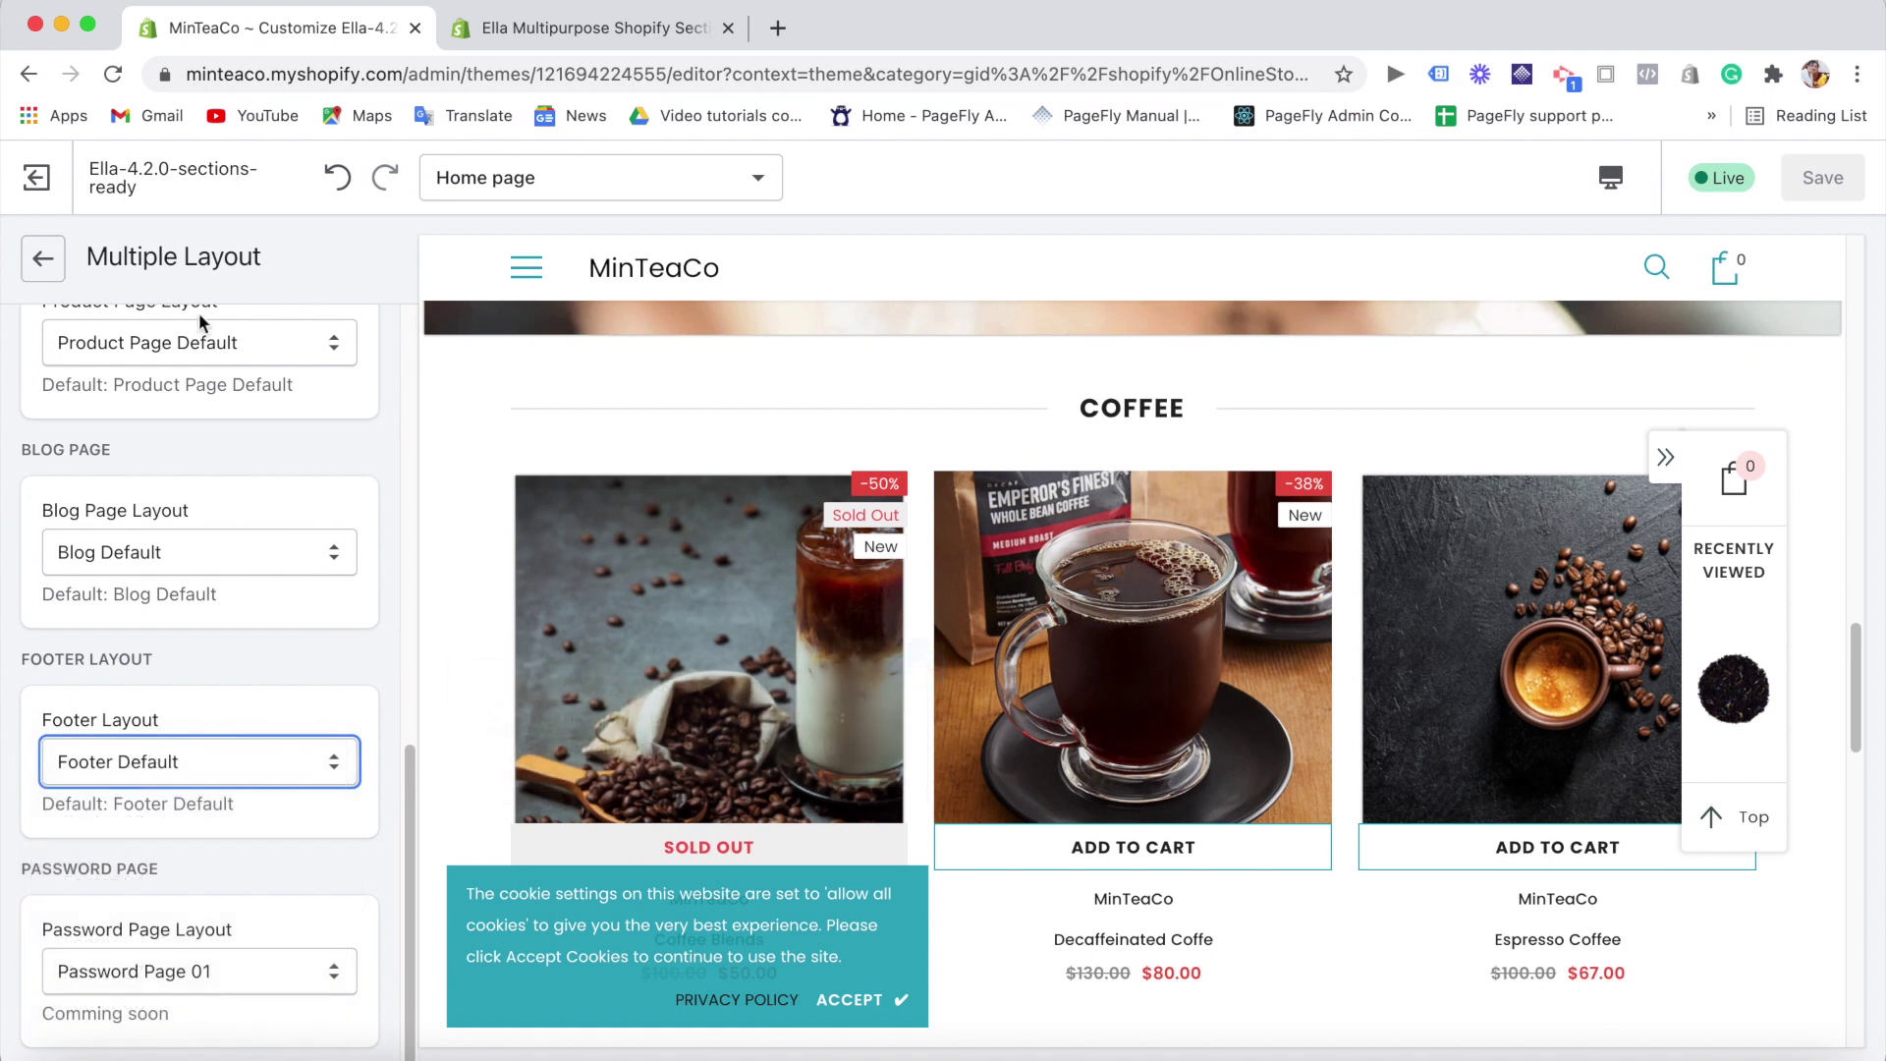
pyautogui.click(55, 275)
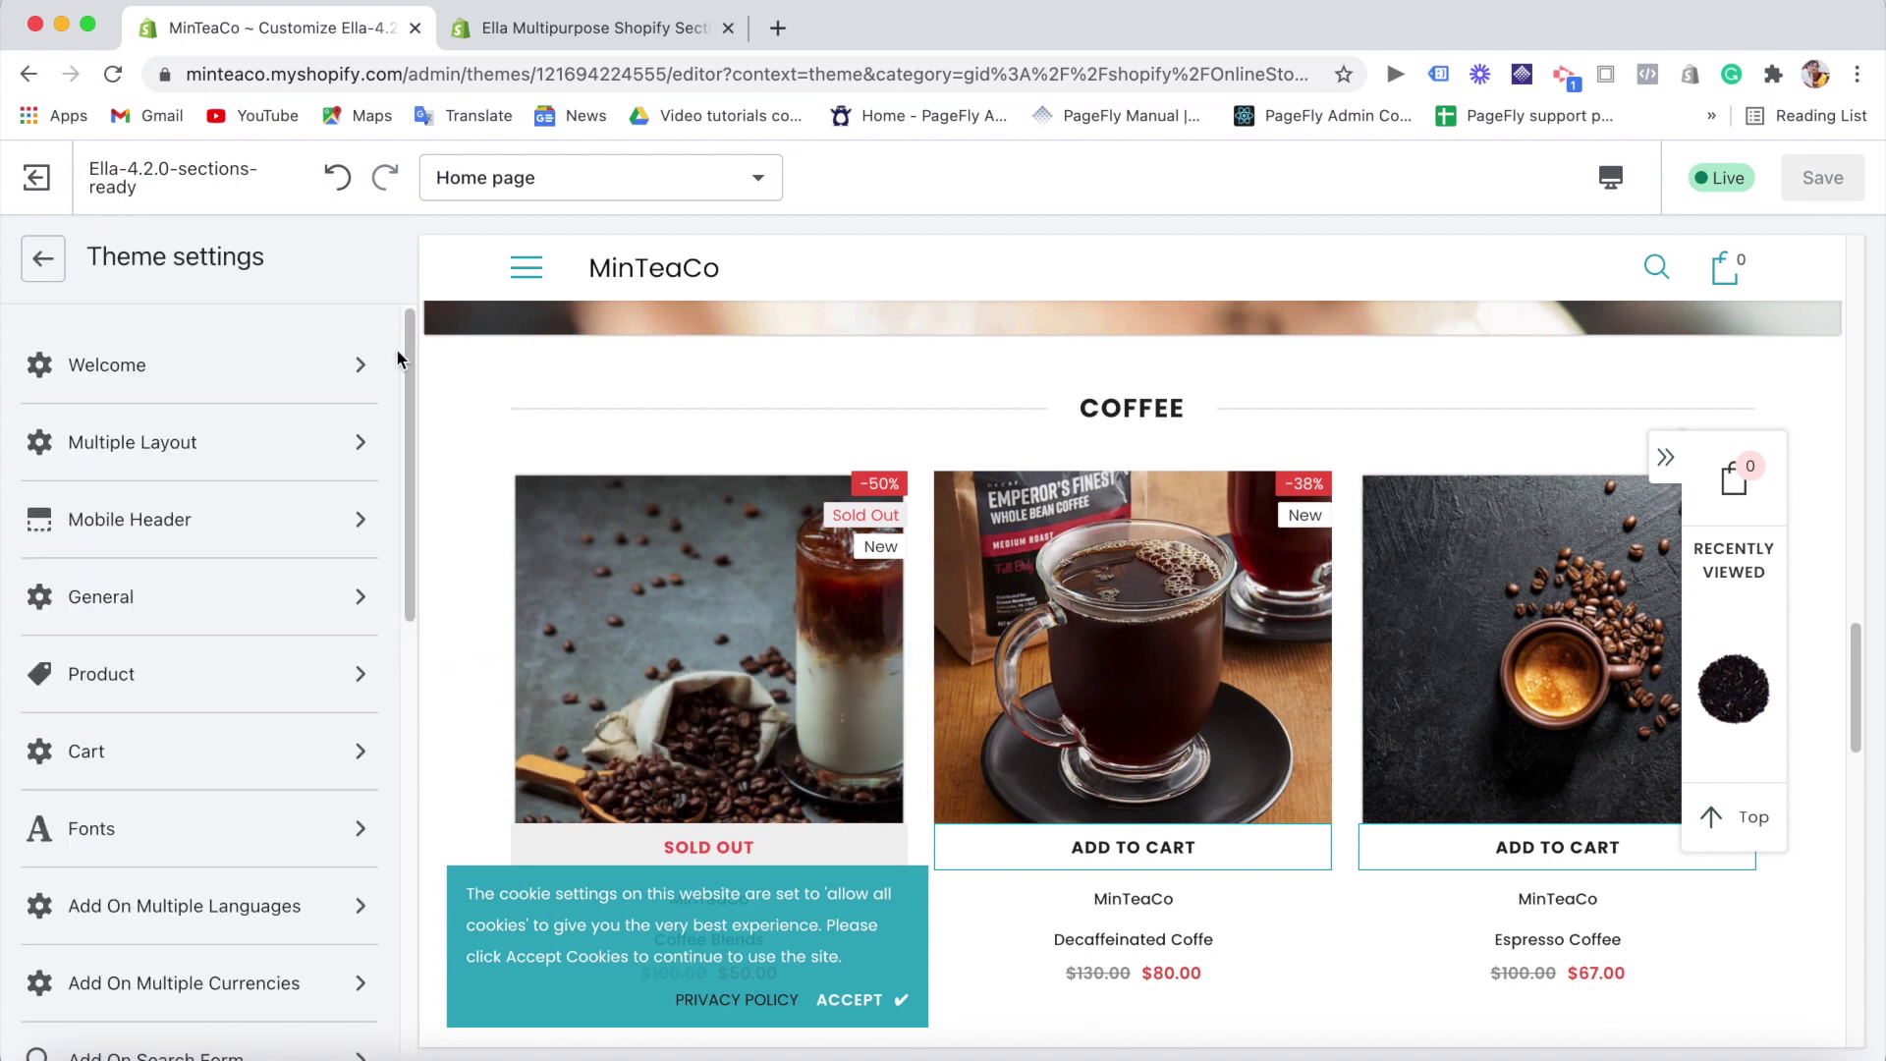
# - View the Mobile Header style options and return to the theme settings overview
pyautogui.moveTo(409, 364); pyautogui.dragTo(412, 383)
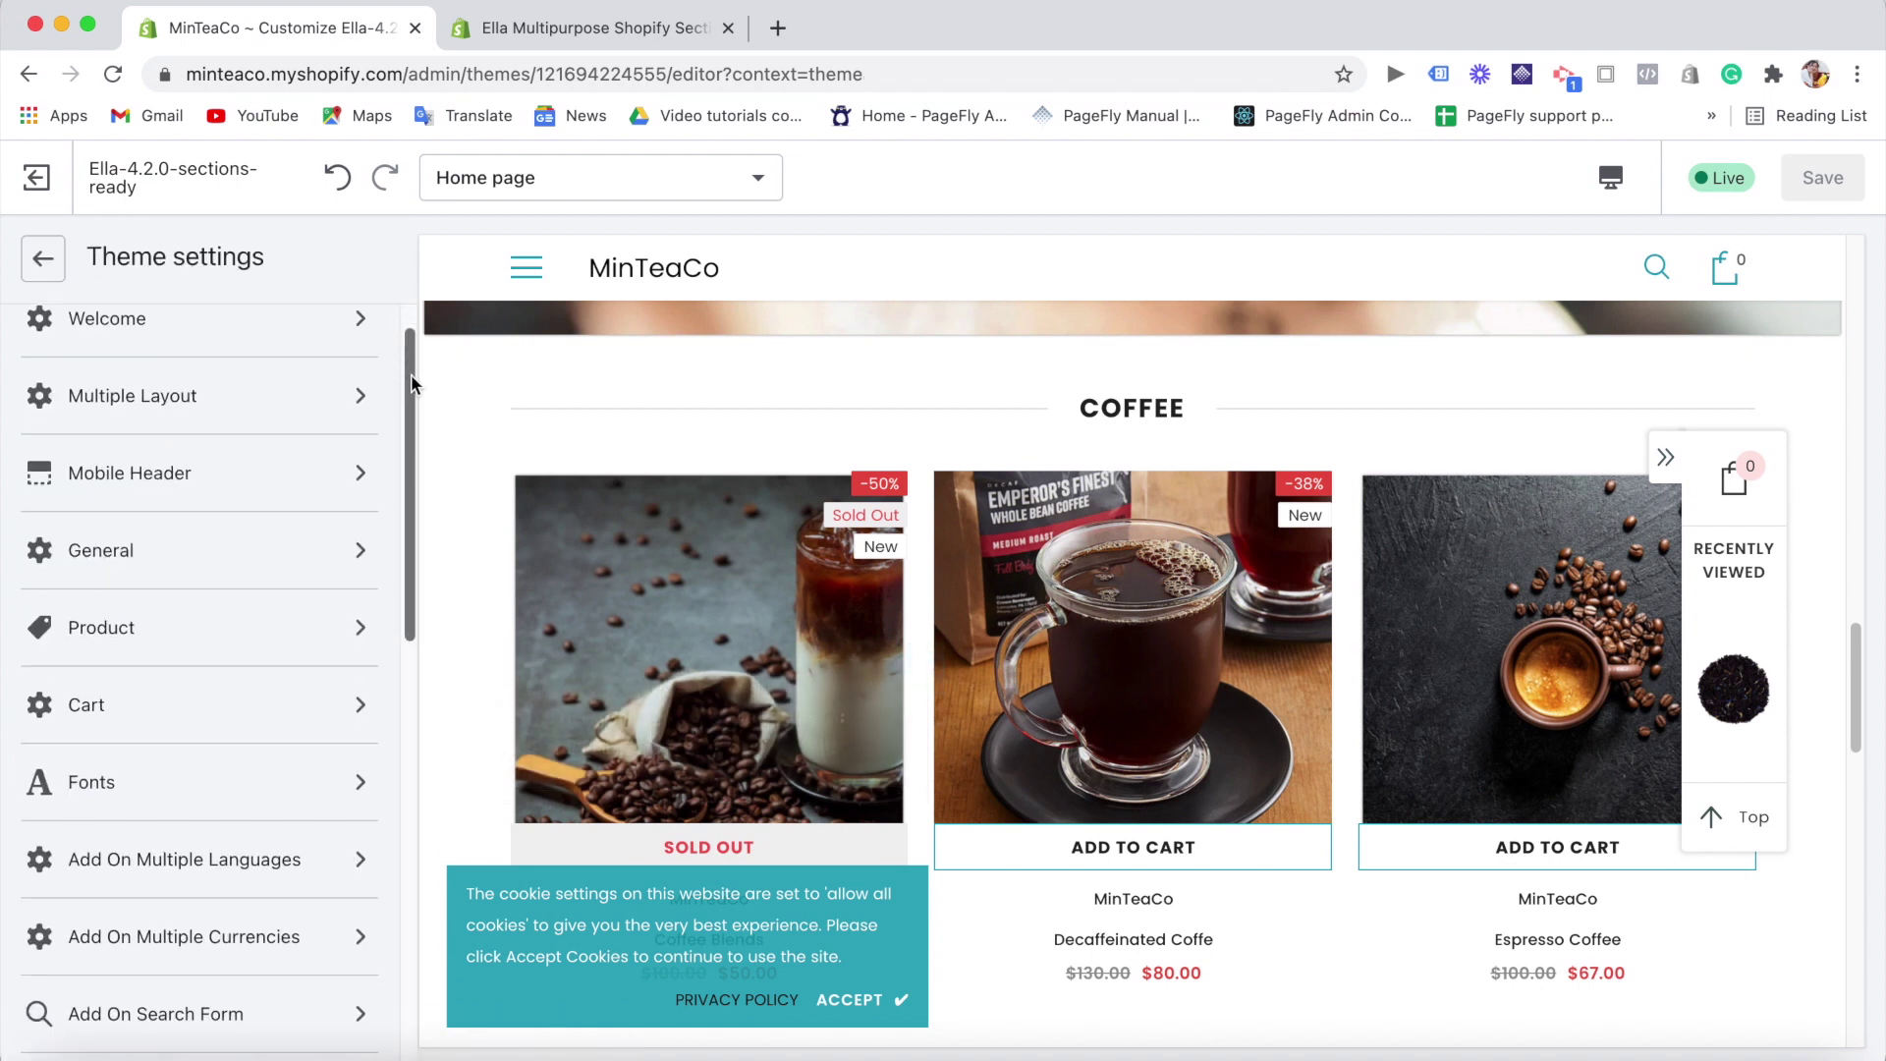
pyautogui.click(150, 475)
pyautogui.click(187, 411)
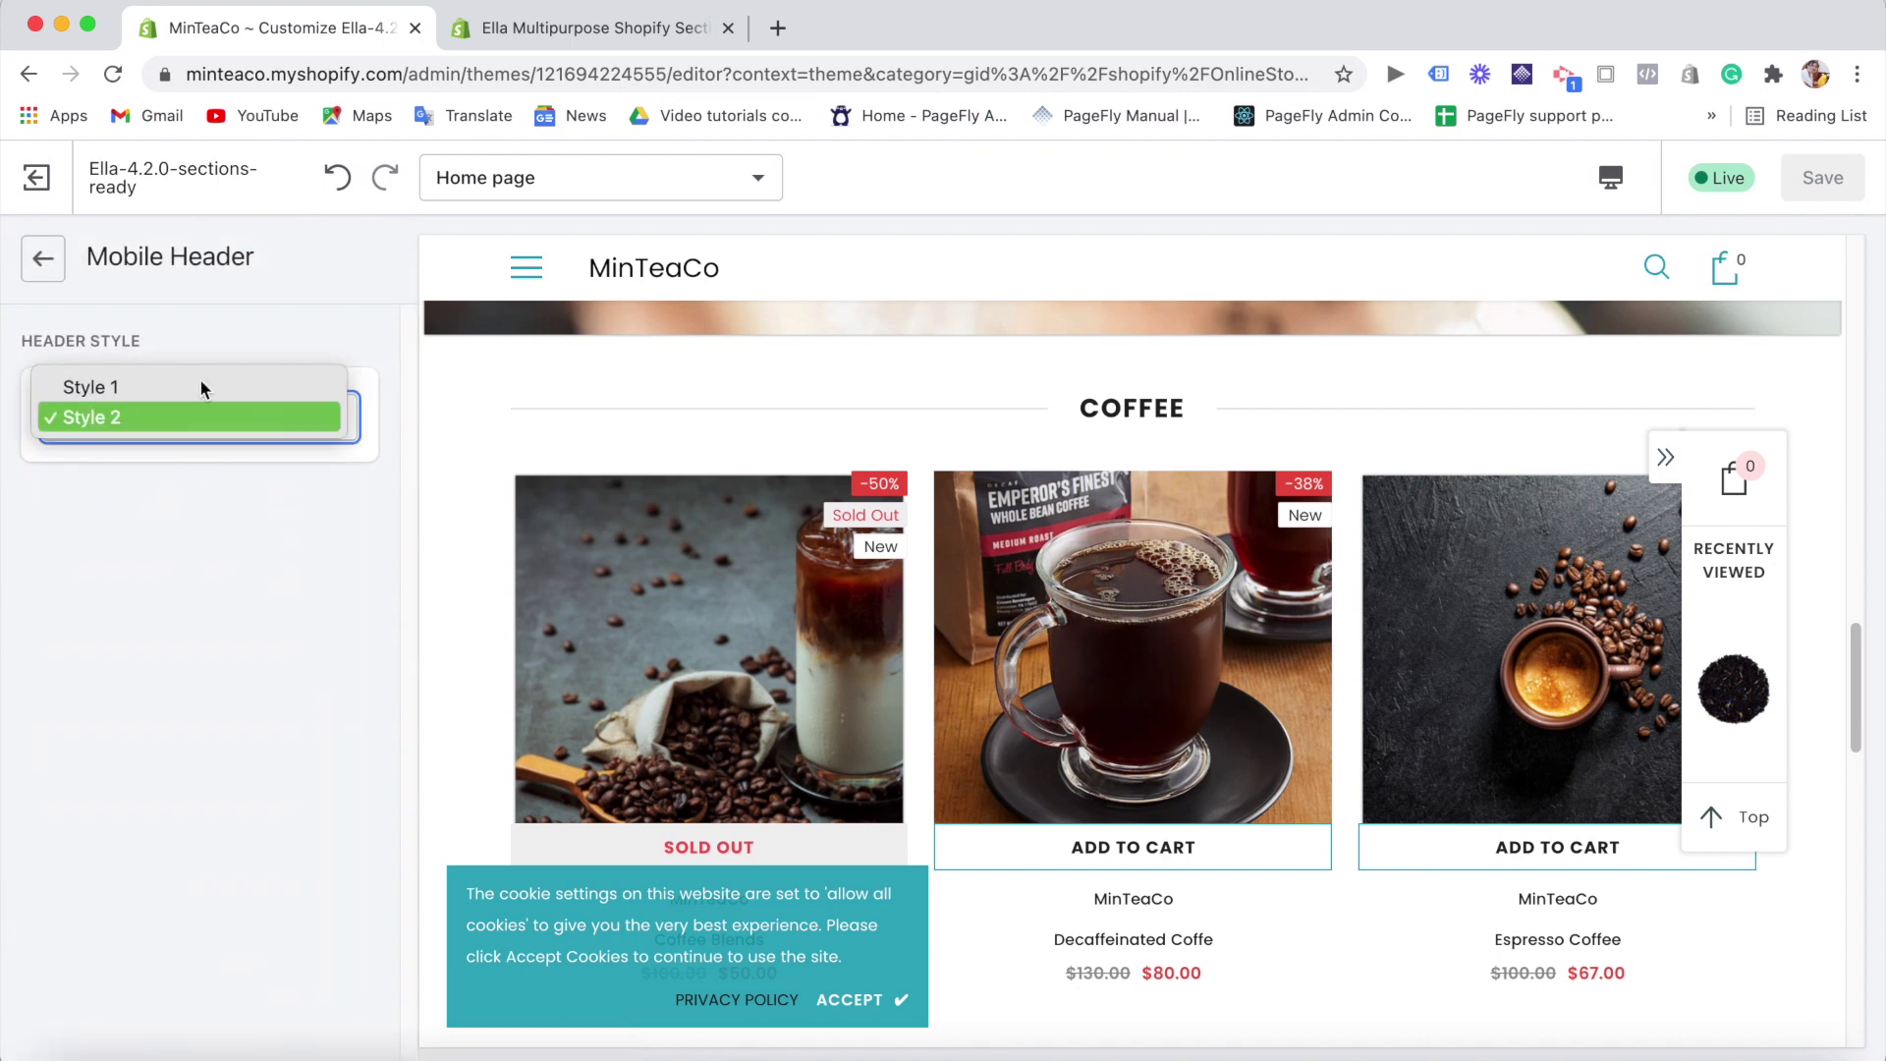
pyautogui.click(53, 273)
pyautogui.click(53, 273)
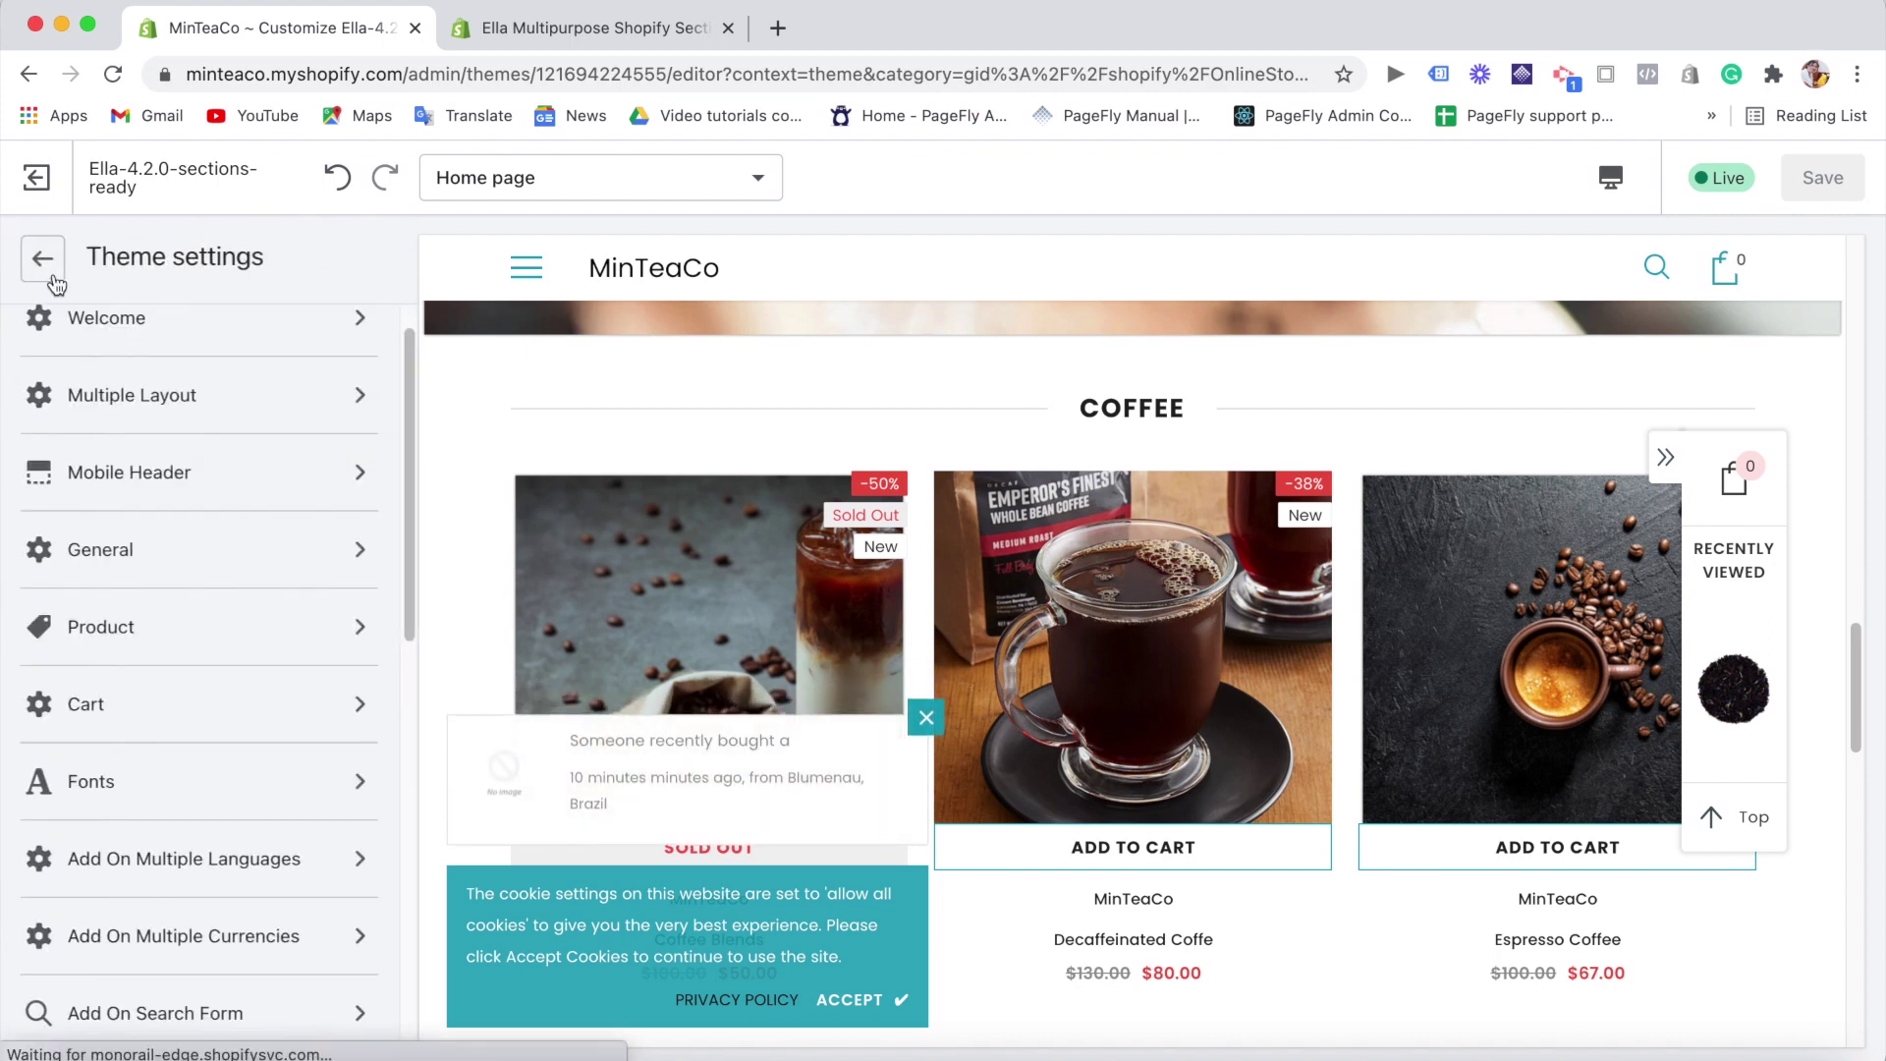
# - Look through the General theme settings down to the terms and conditions checkbox options
pyautogui.click(150, 549)
pyautogui.moveTo(410, 375); pyautogui.dragTo(416, 879)
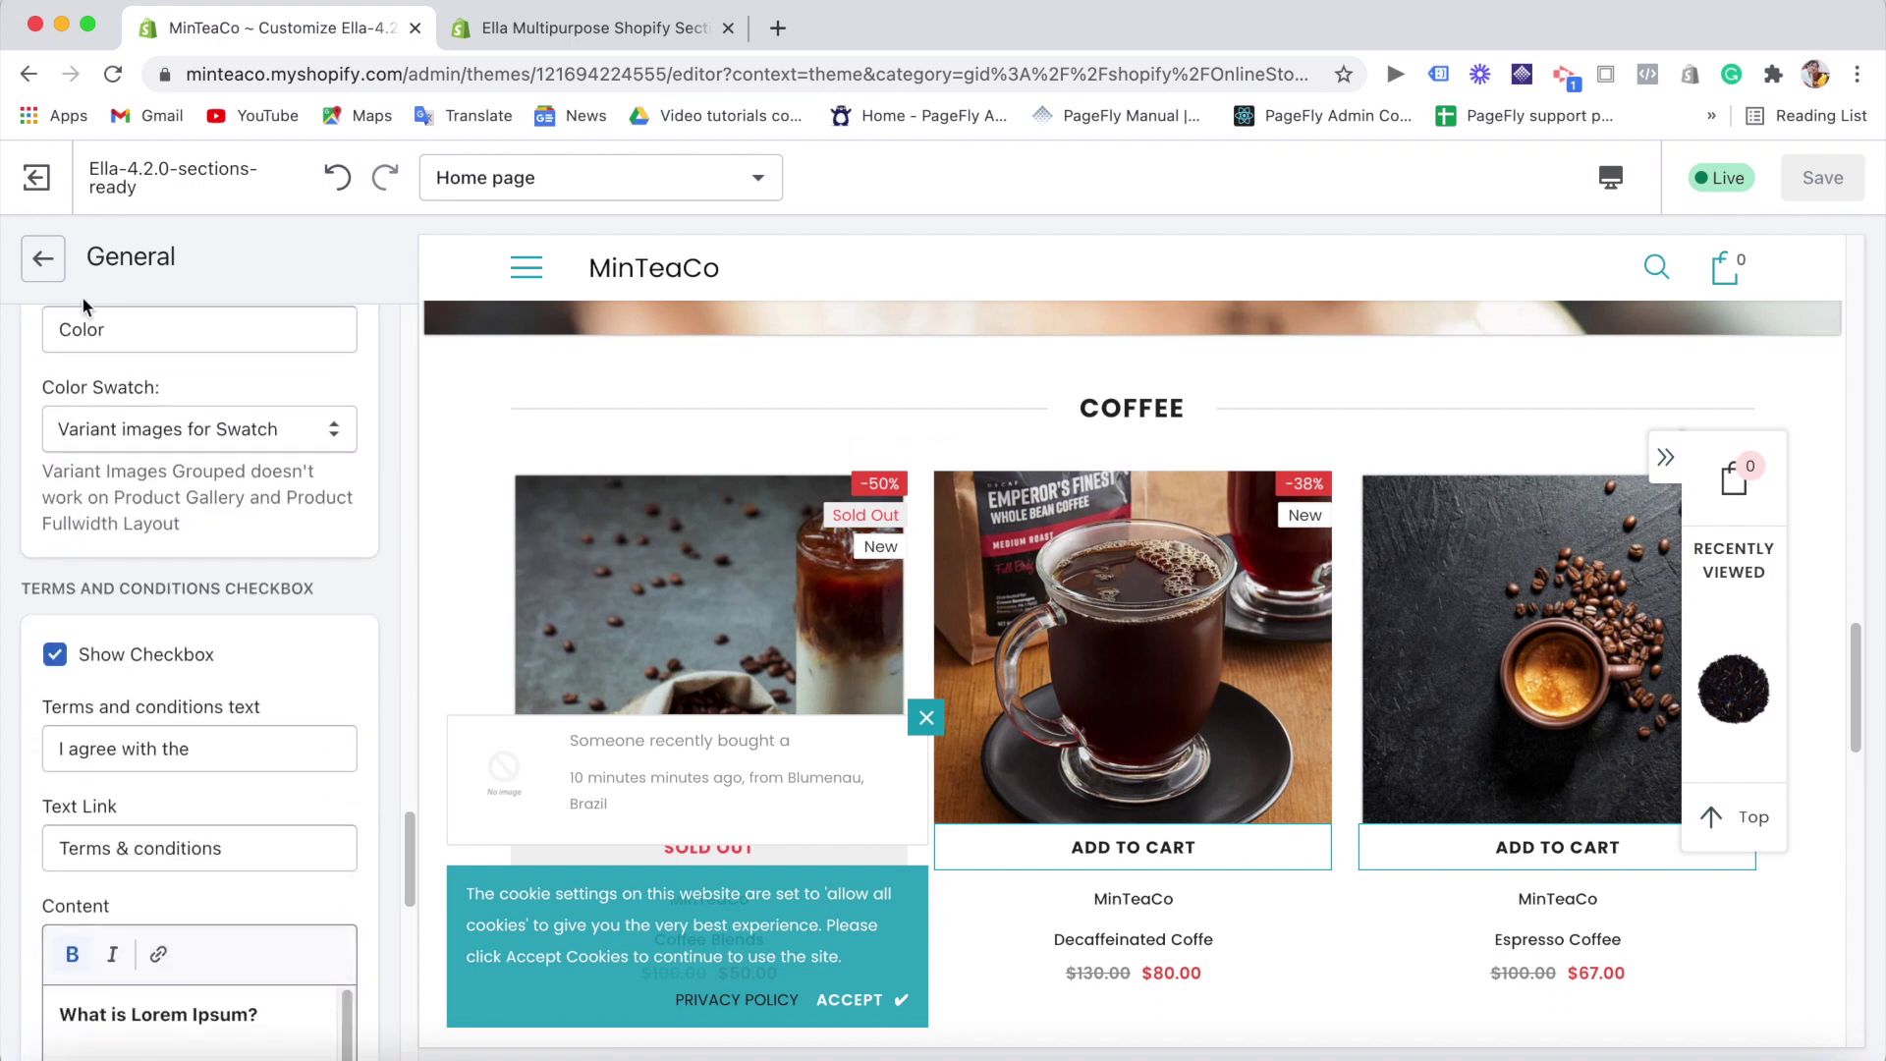
pyautogui.click(43, 261)
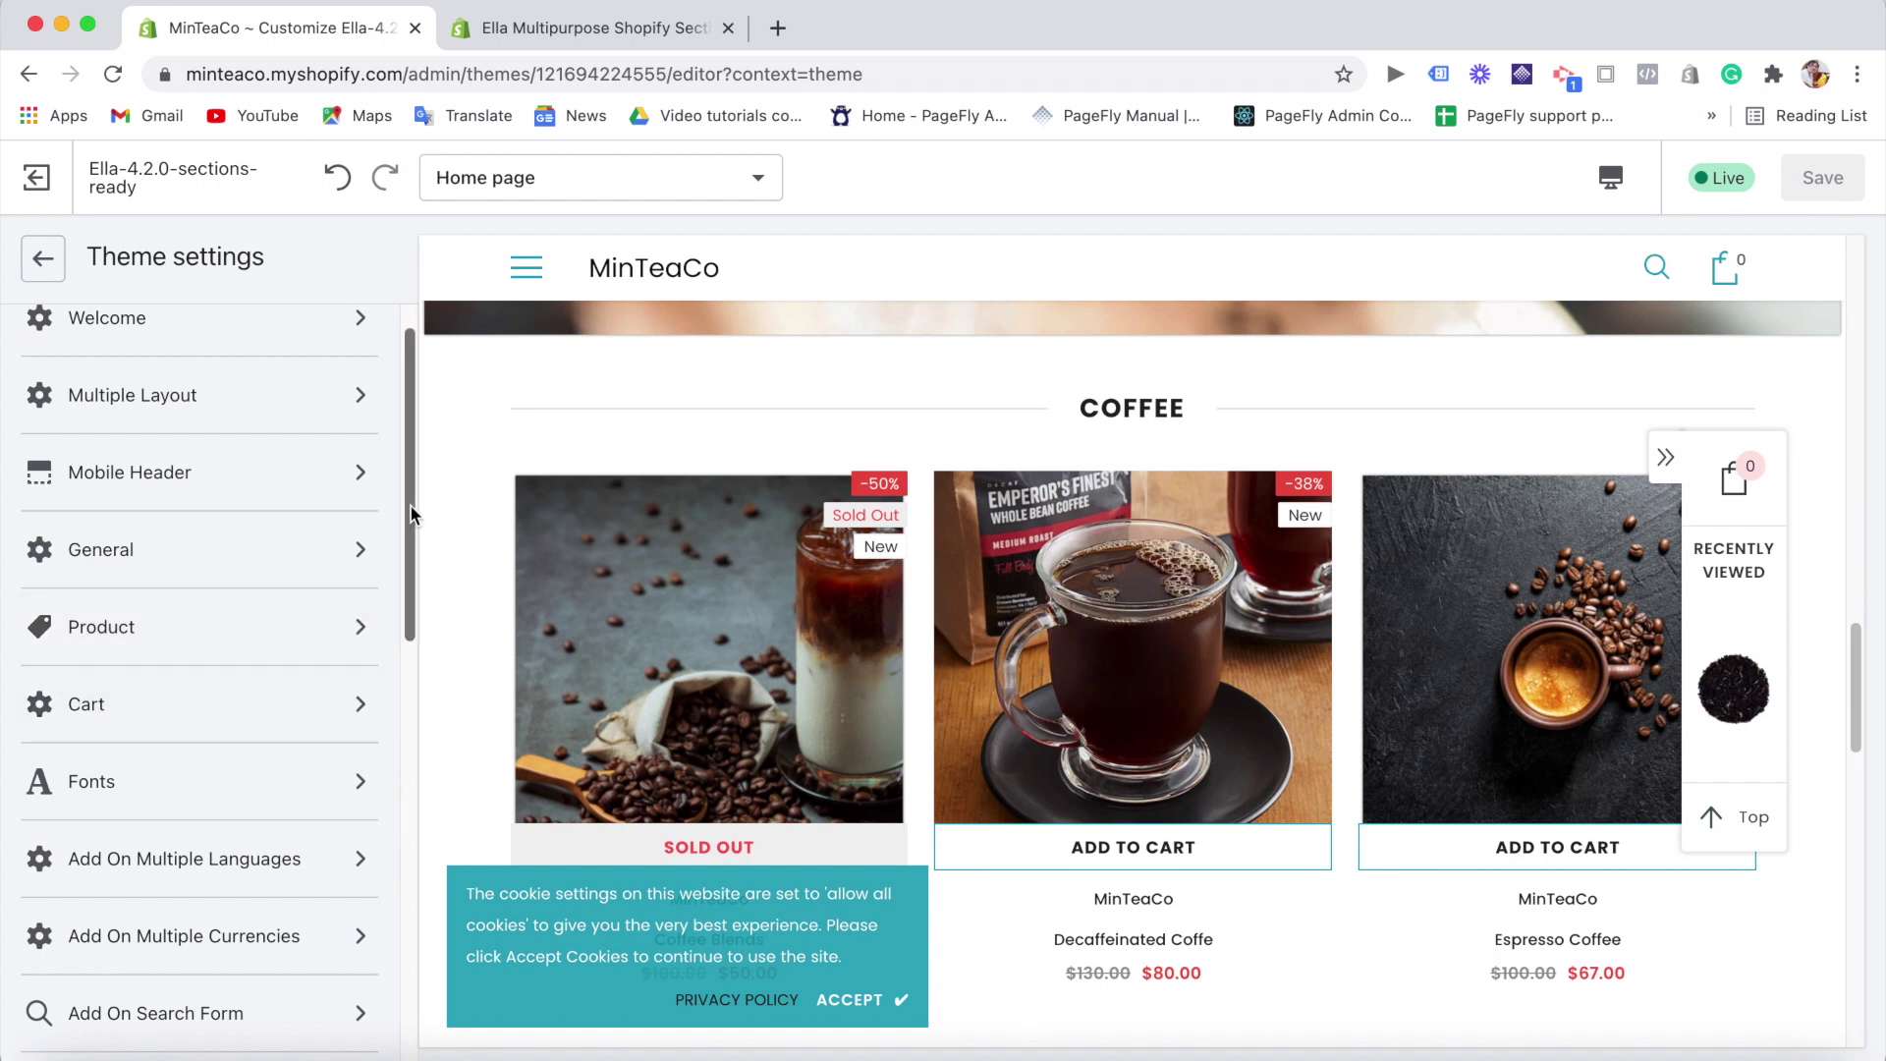
# - Look through the theme settings categories, including the add-ons, colors, checkout and theme style
pyautogui.moveTo(414, 489); pyautogui.dragTo(422, 923)
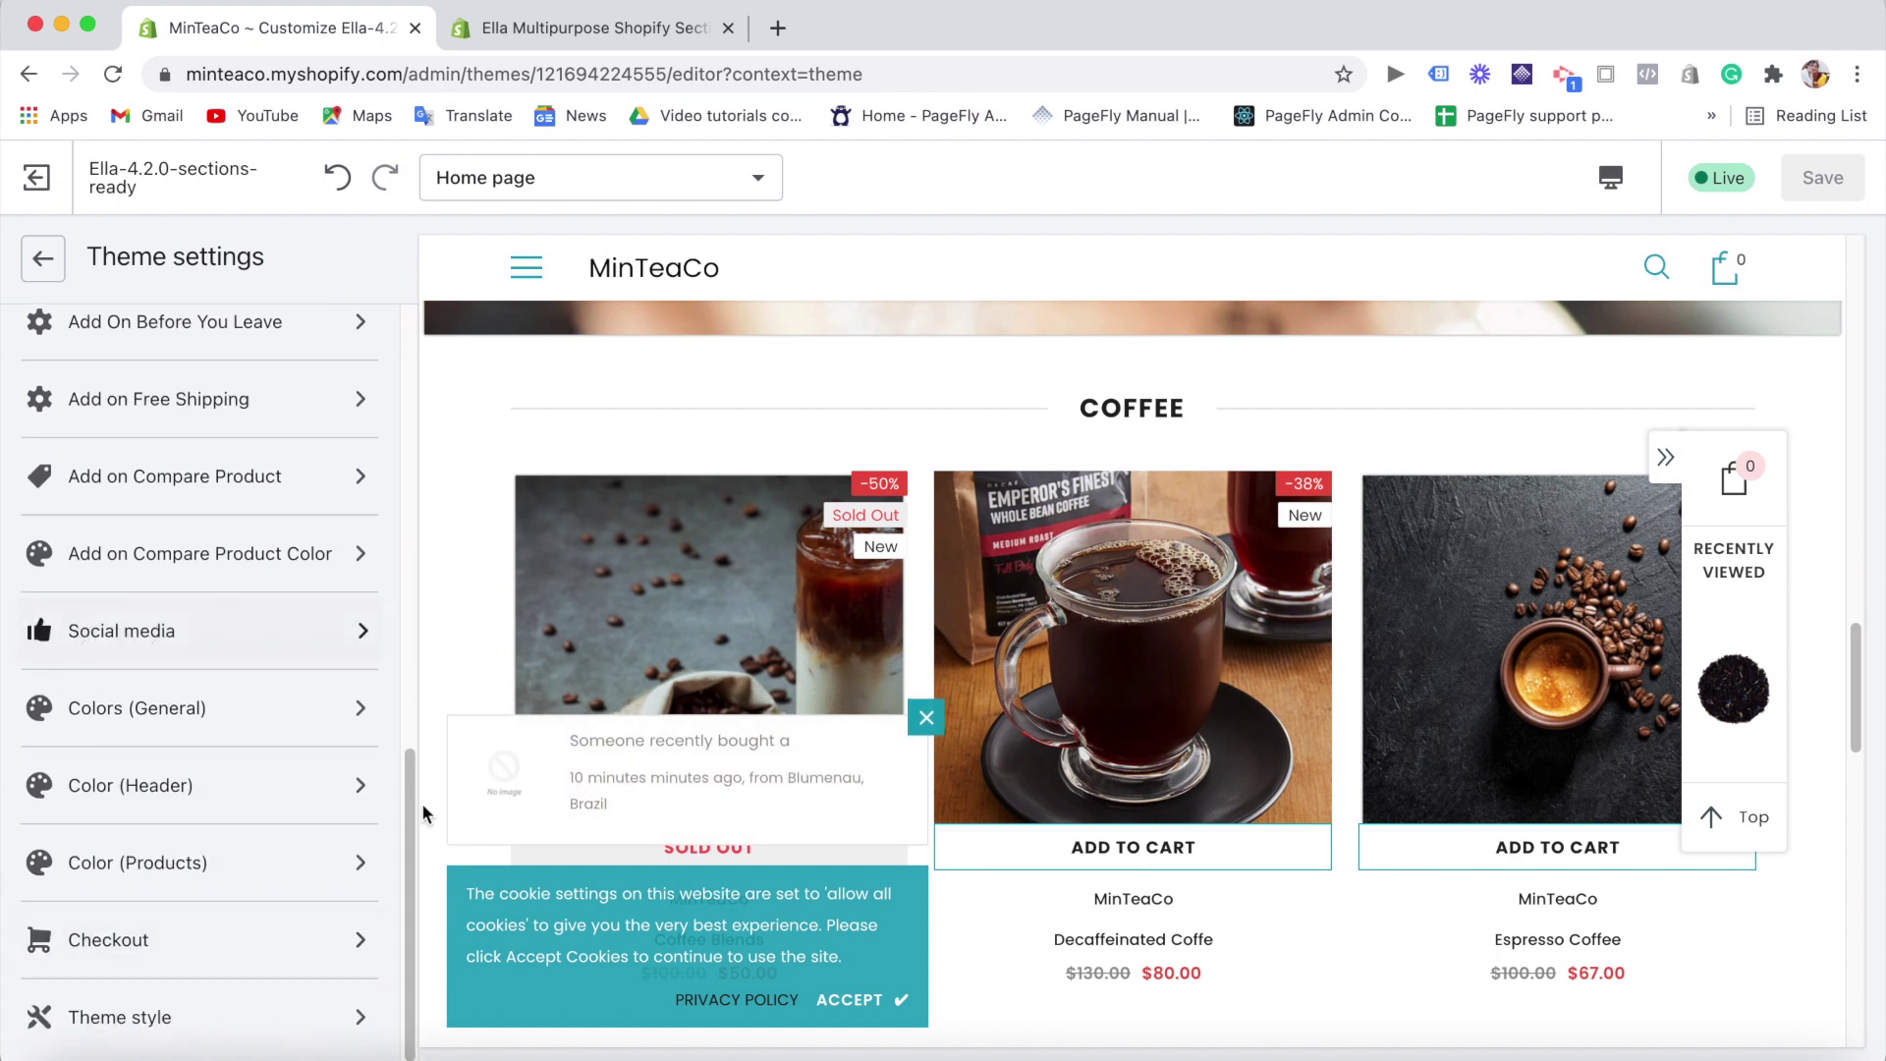
pyautogui.moveTo(413, 863); pyautogui.dragTo(422, 685)
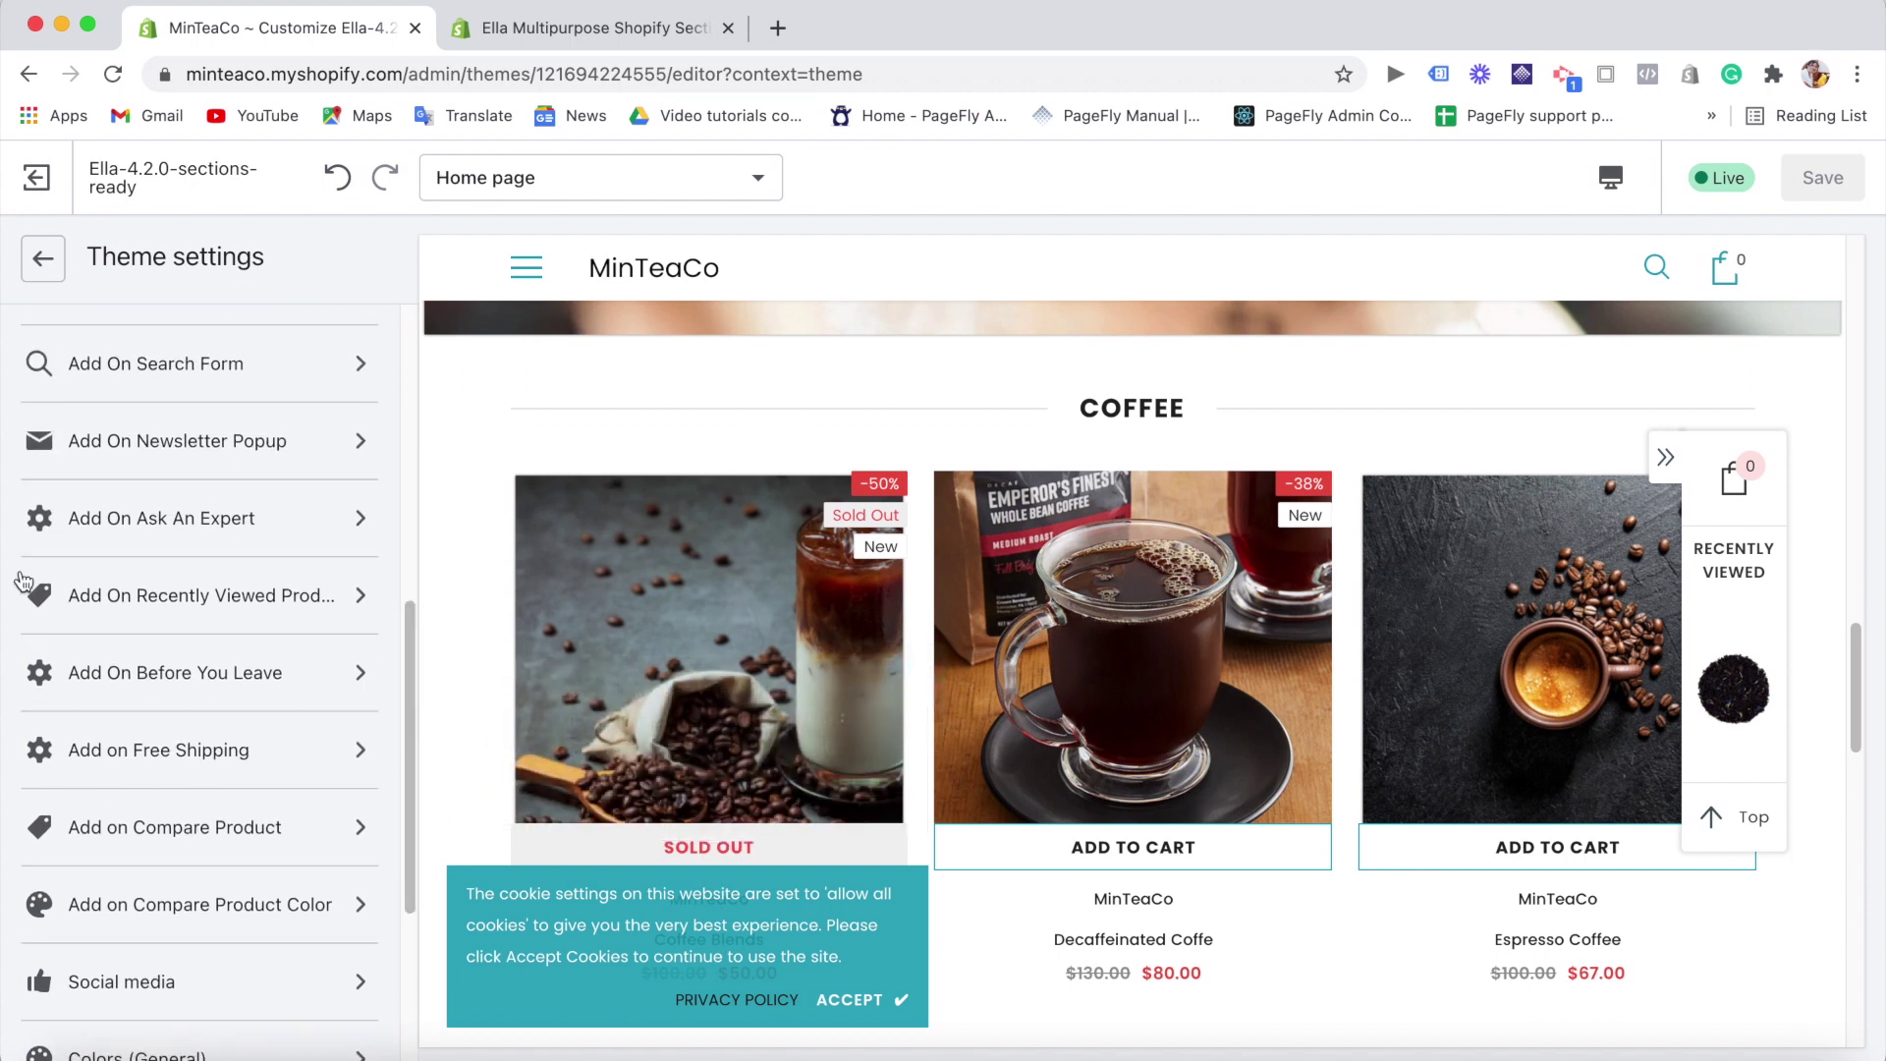
pyautogui.moveTo(409, 760); pyautogui.dragTo(414, 695)
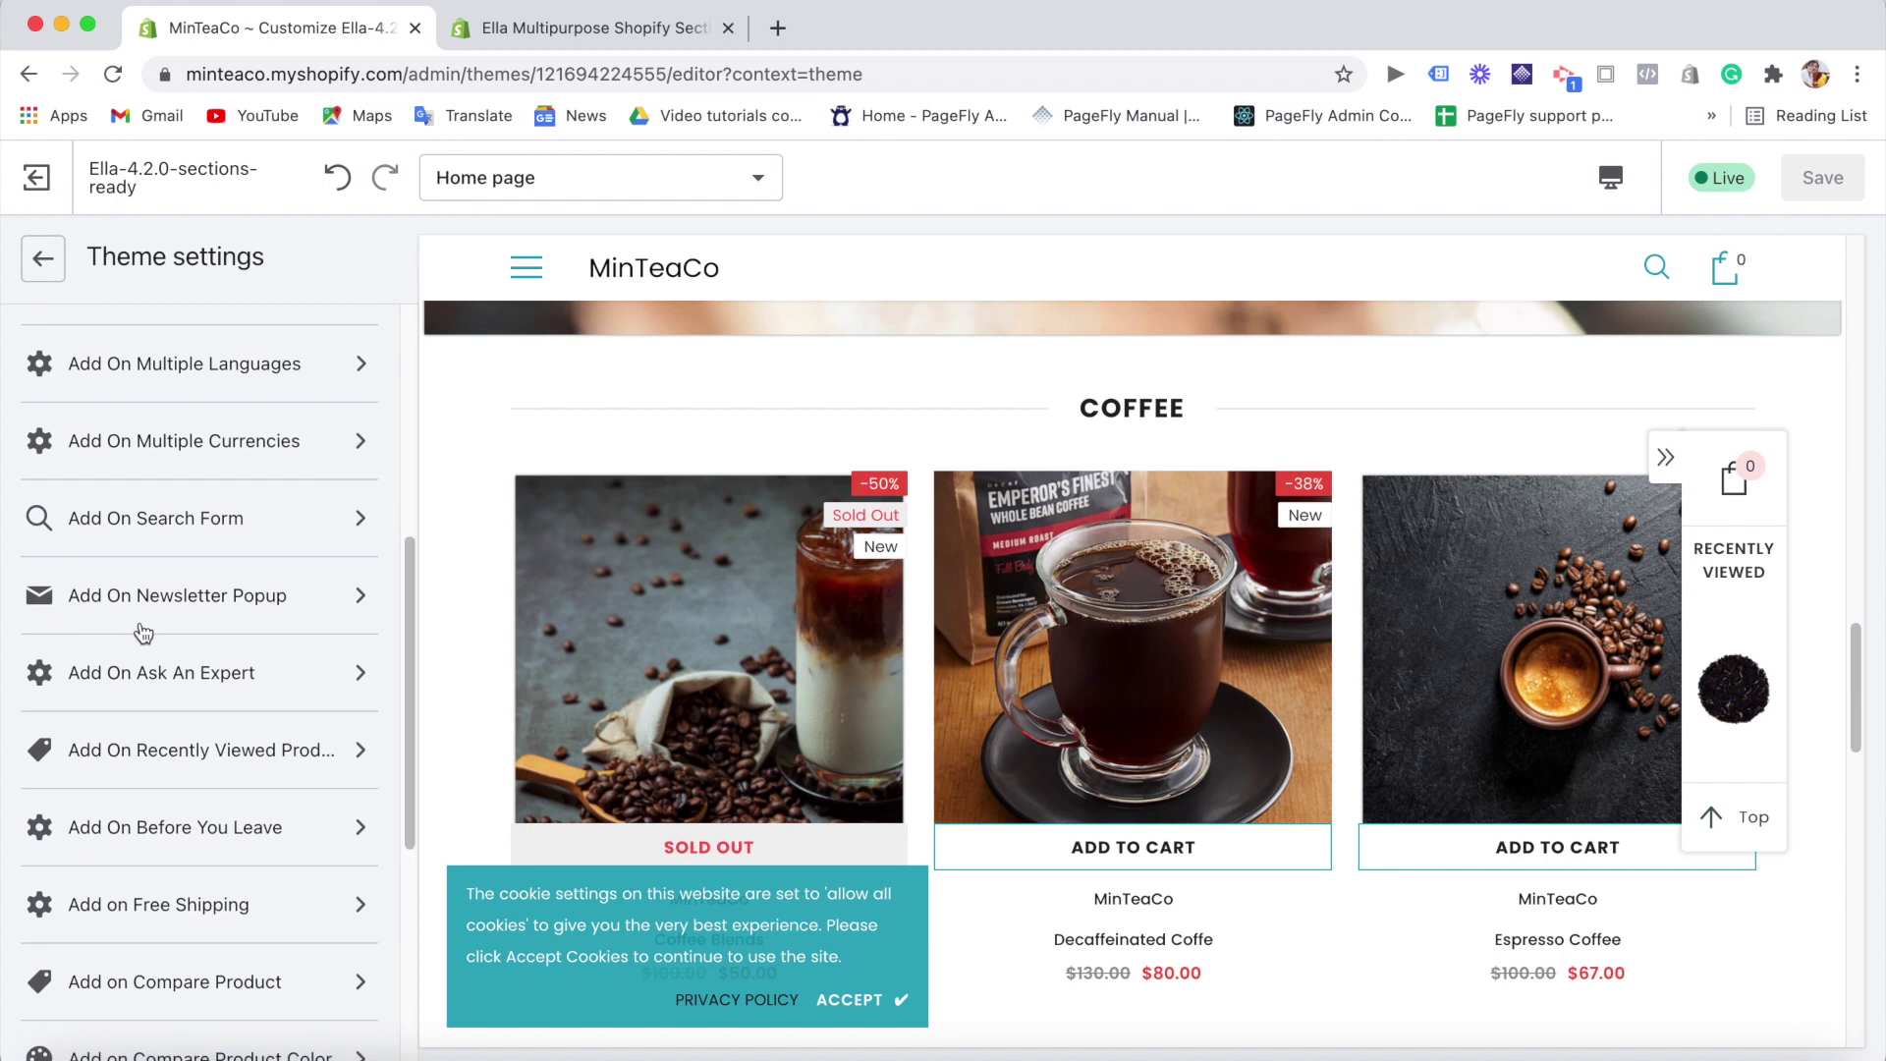
# - View the settings of the Newsletter Popup and Before You Leave add-ons
pyautogui.click(222, 622)
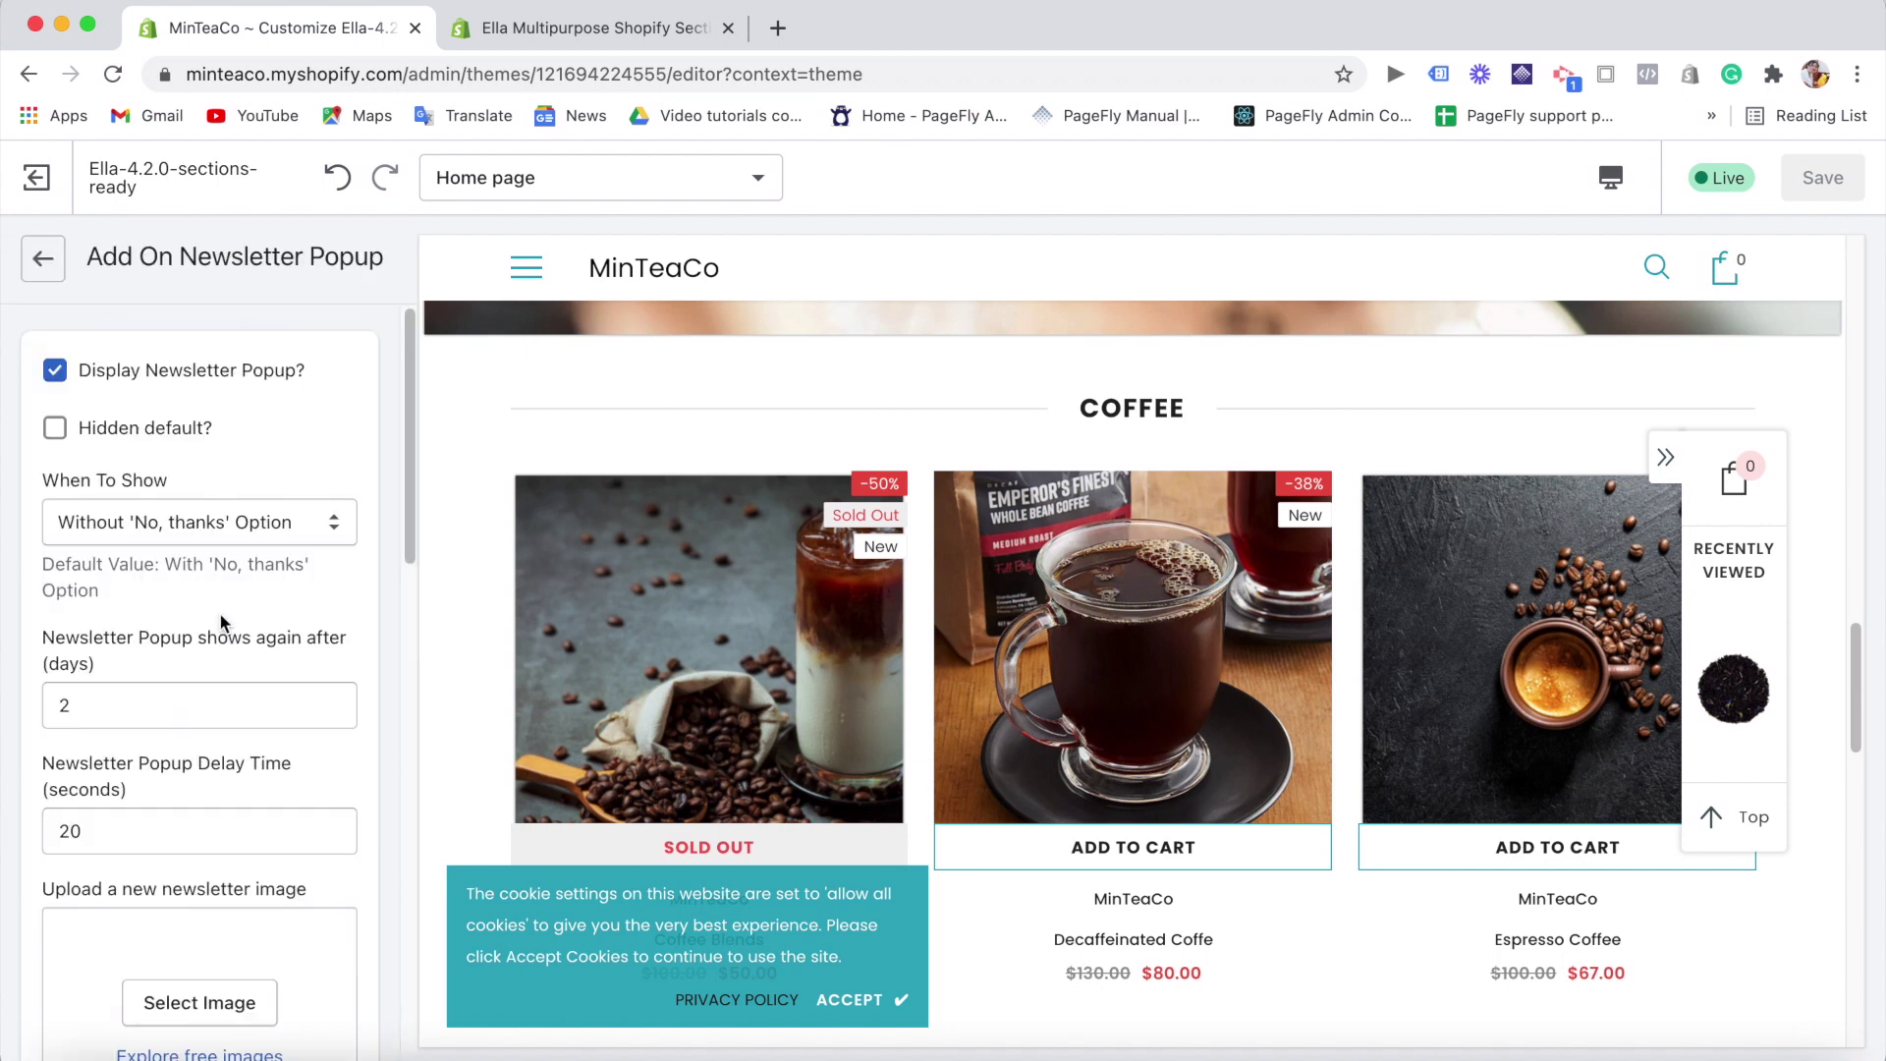
pyautogui.click(42, 259)
pyautogui.click(240, 827)
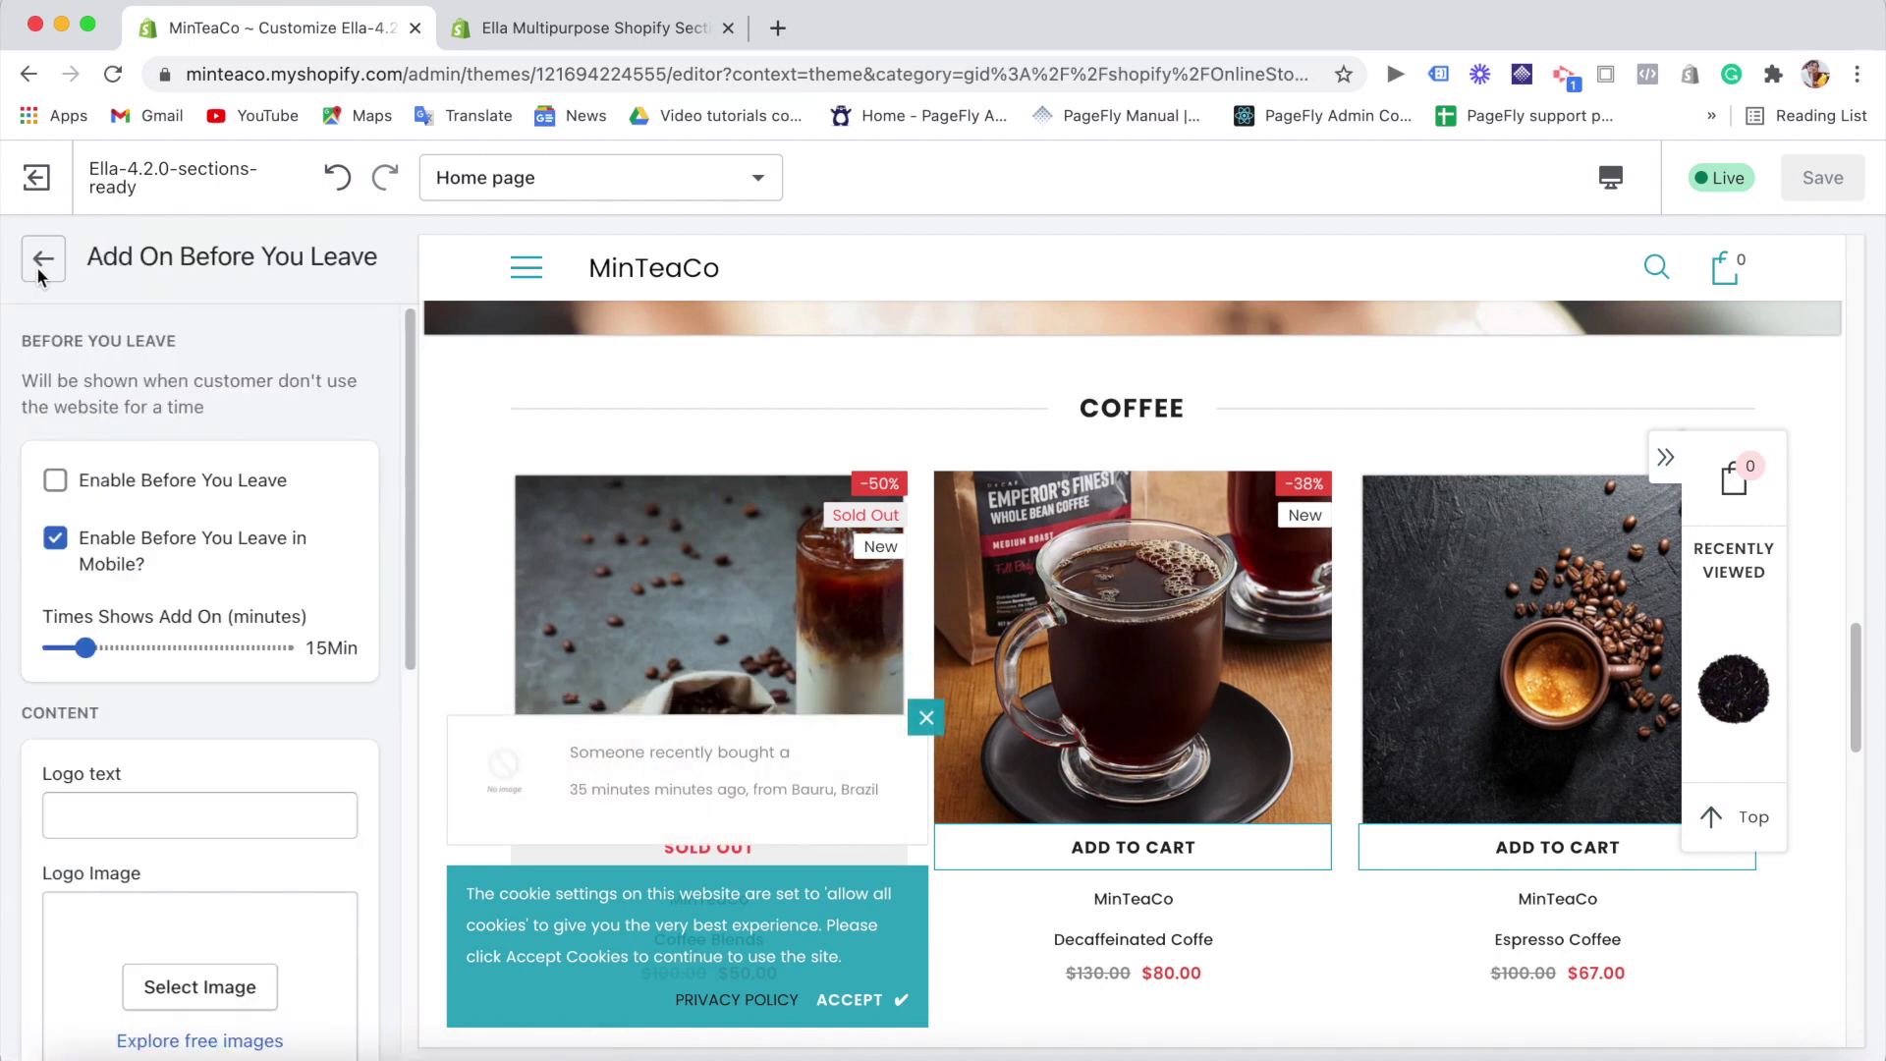
pyautogui.click(42, 262)
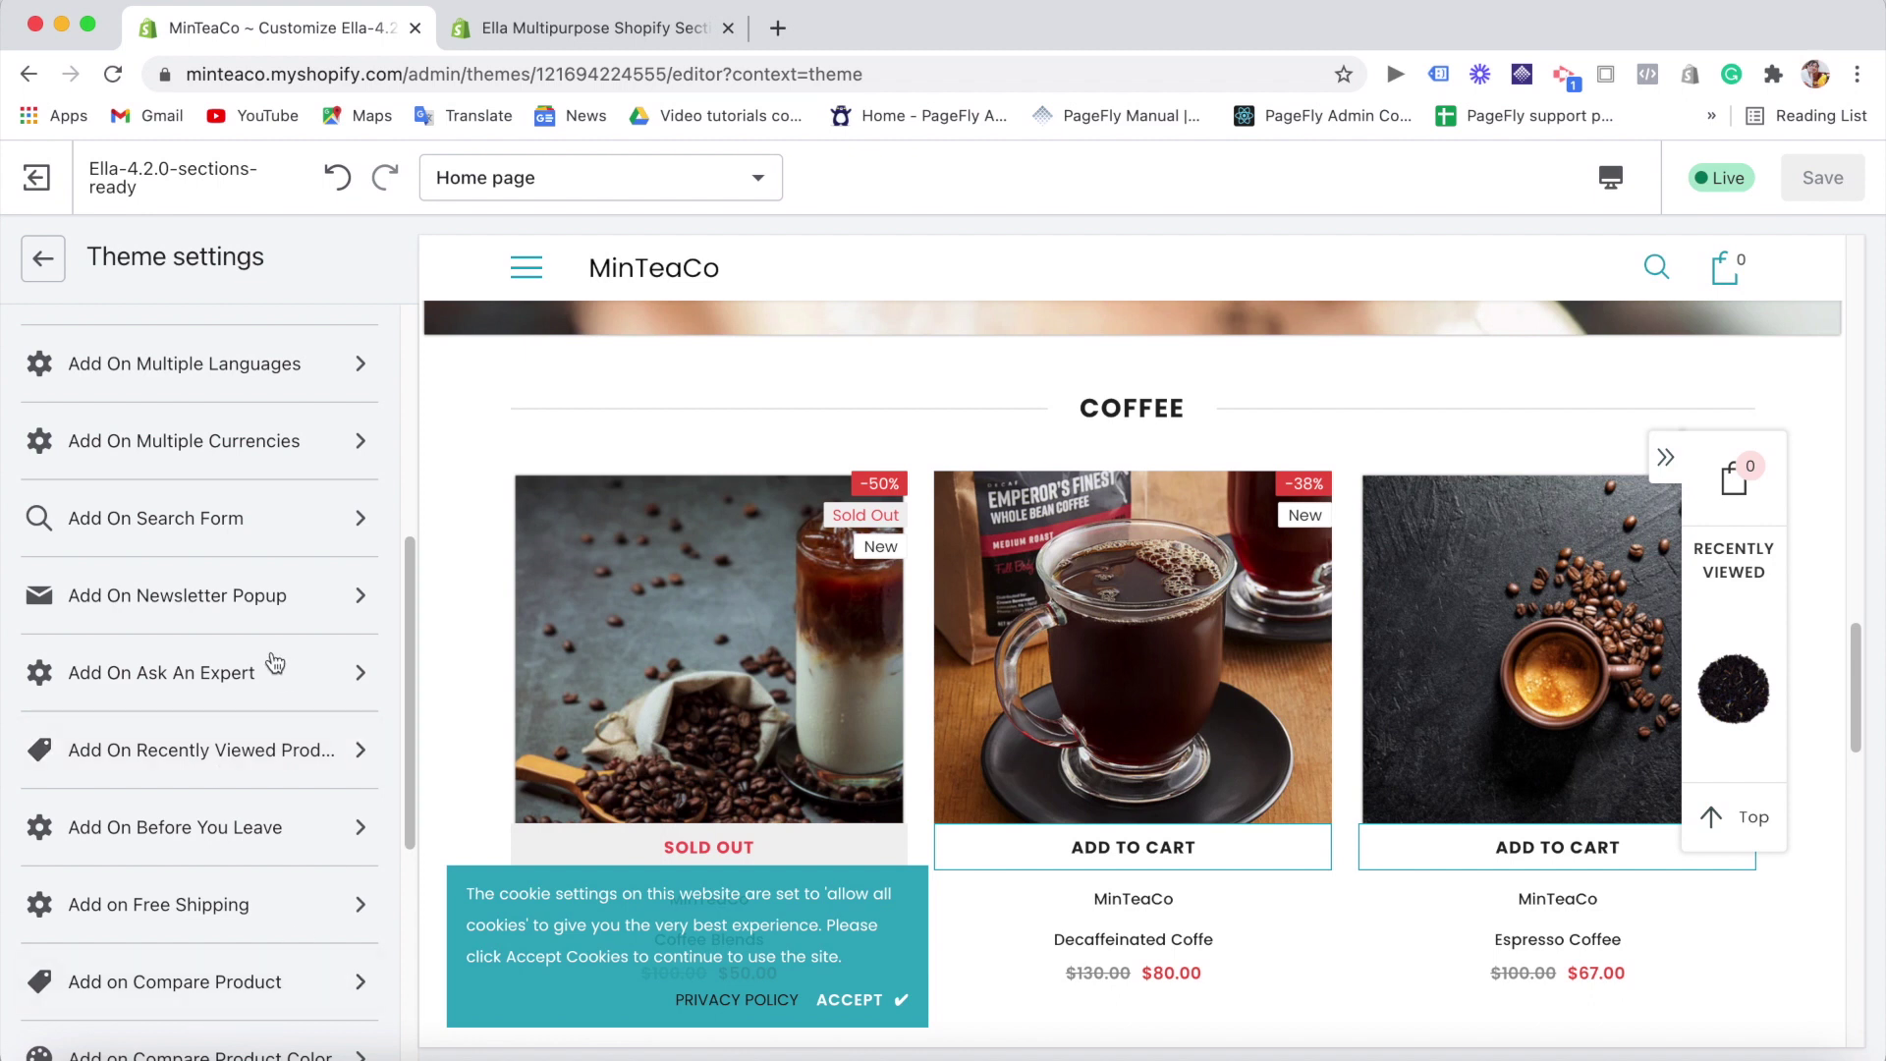
# - Disable Display Newsletter Popup, enable it again, and return to the theme settings overview
pyautogui.click(273, 621)
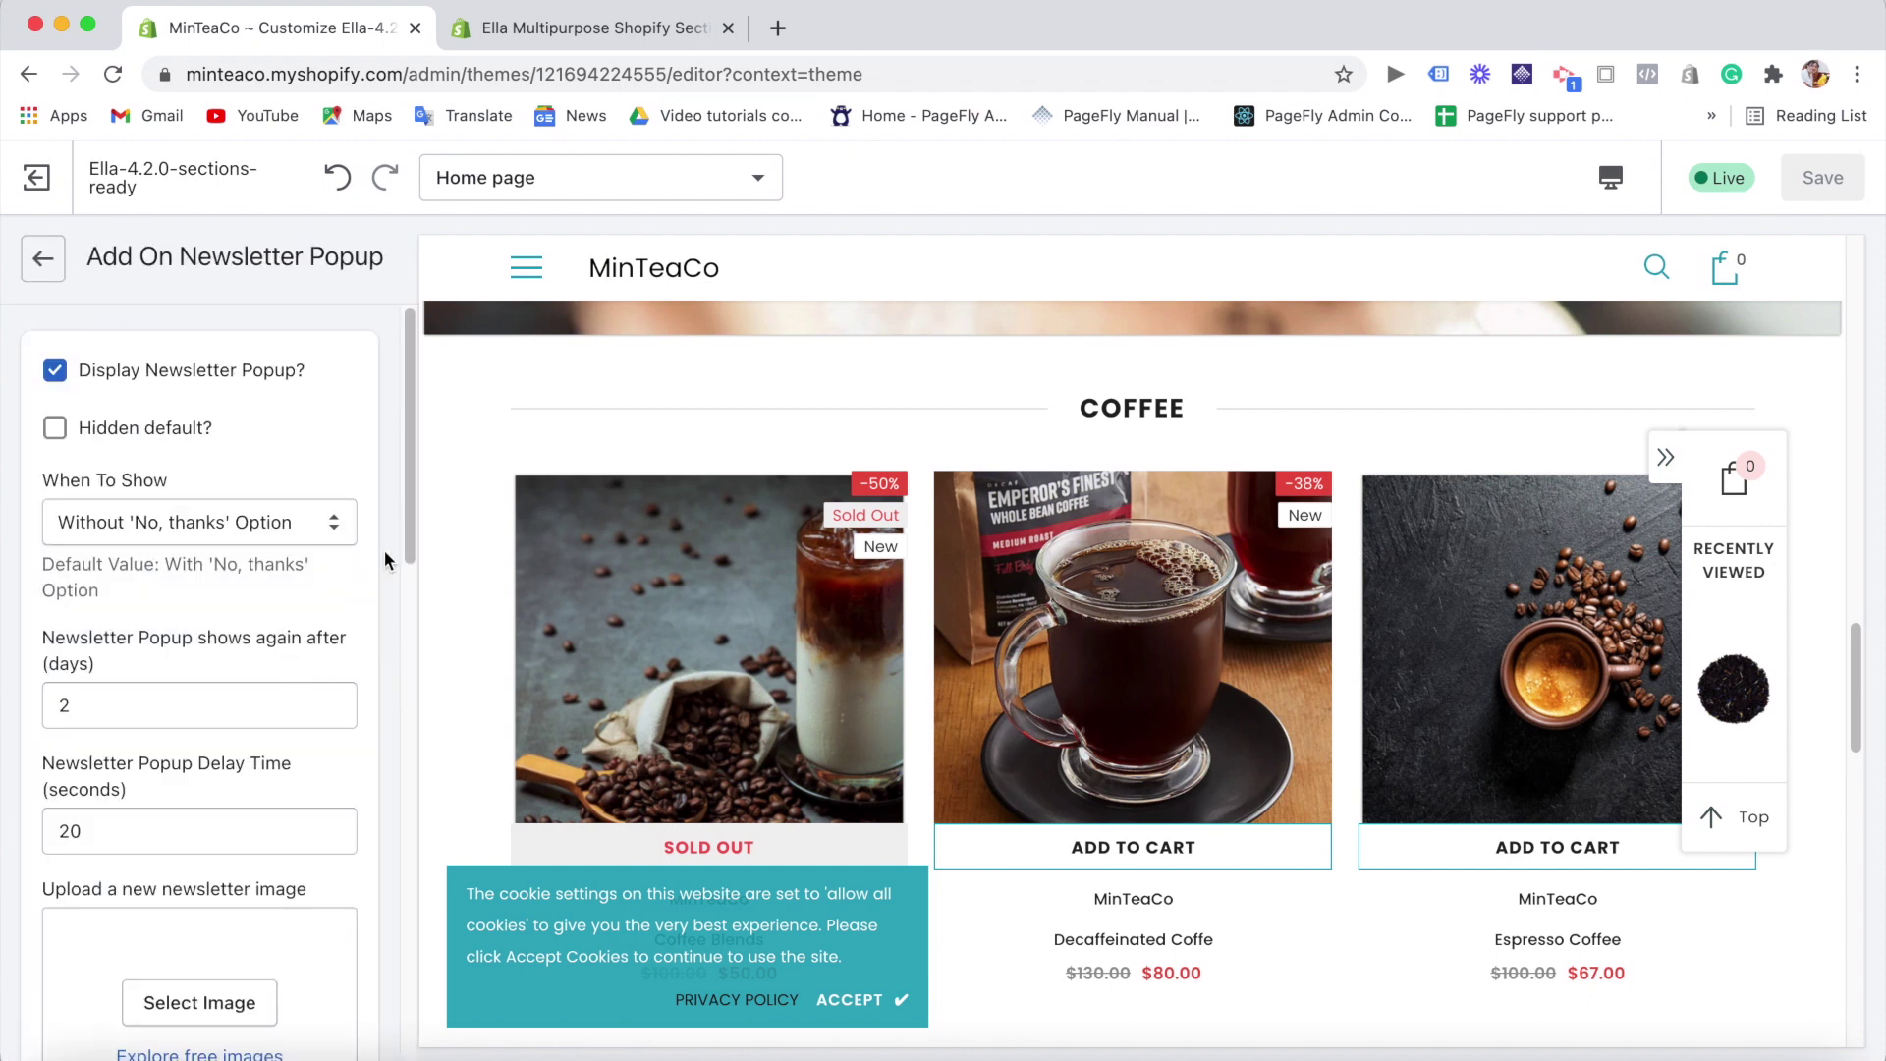
pyautogui.click(58, 378)
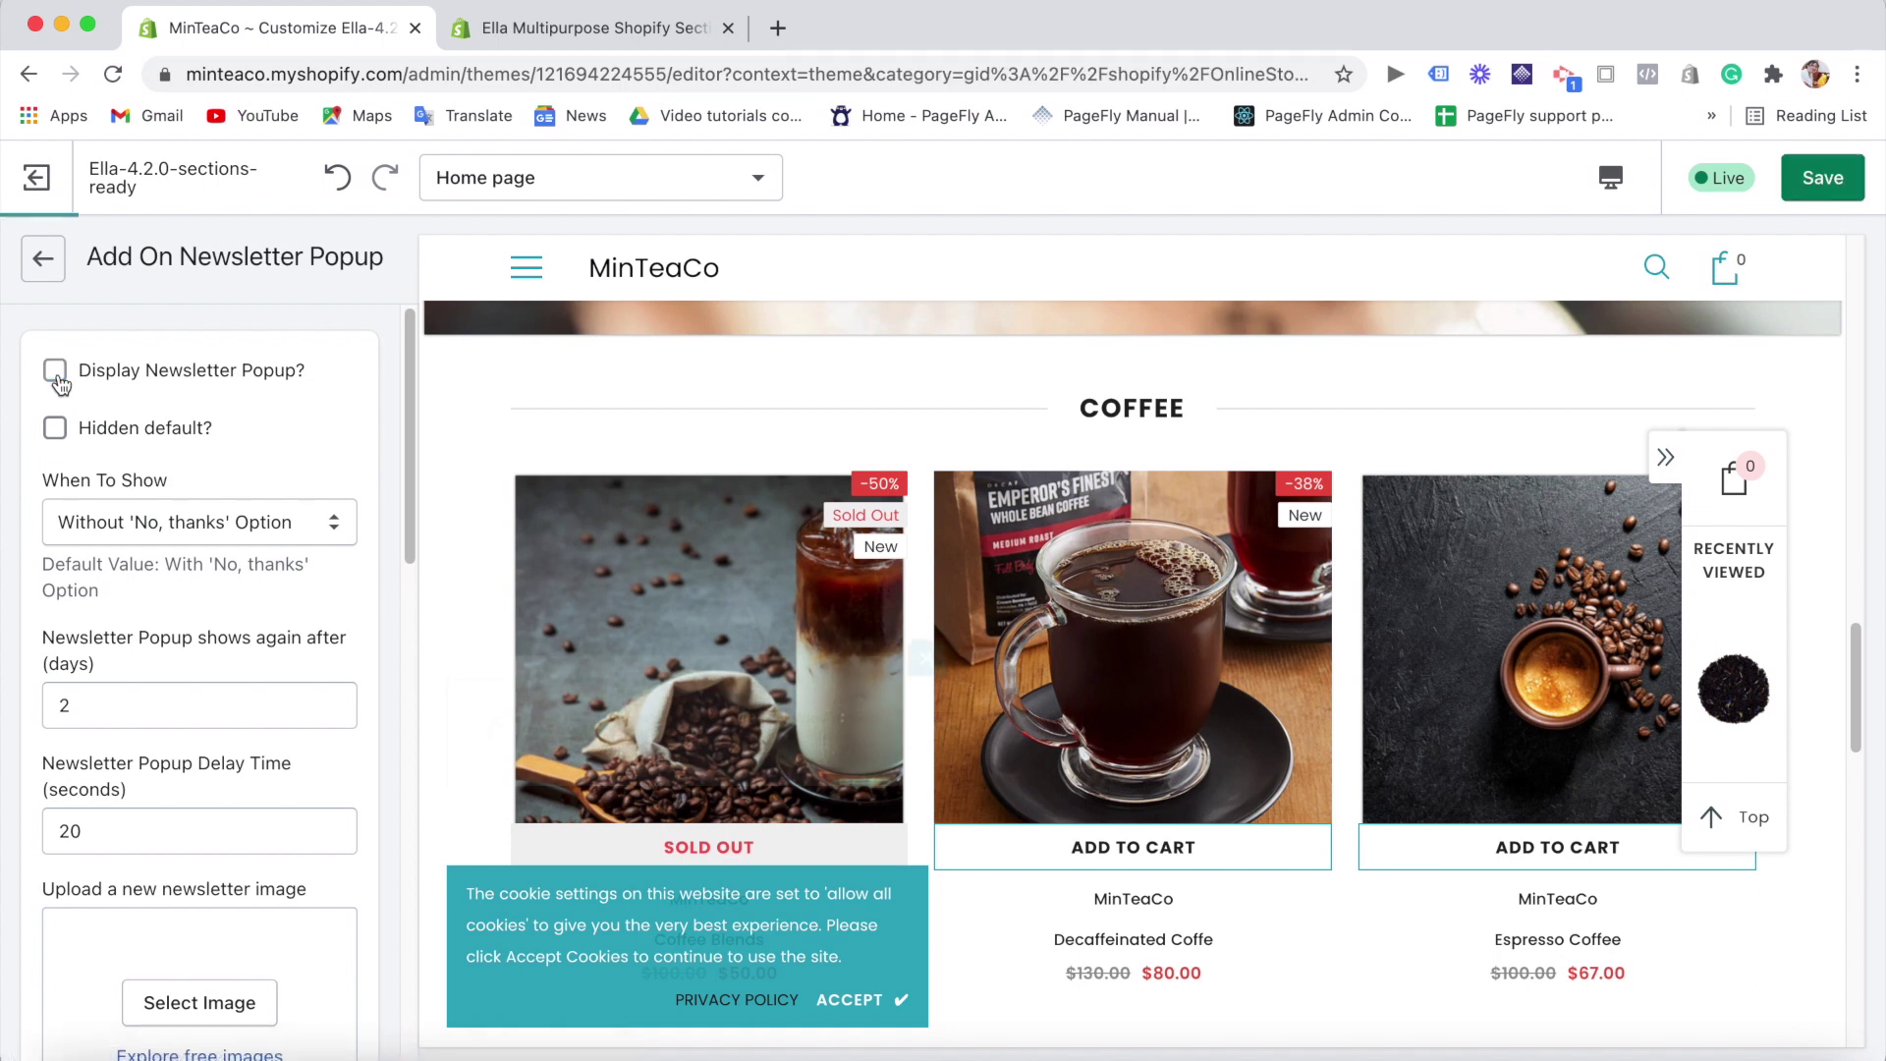
pyautogui.click(61, 381)
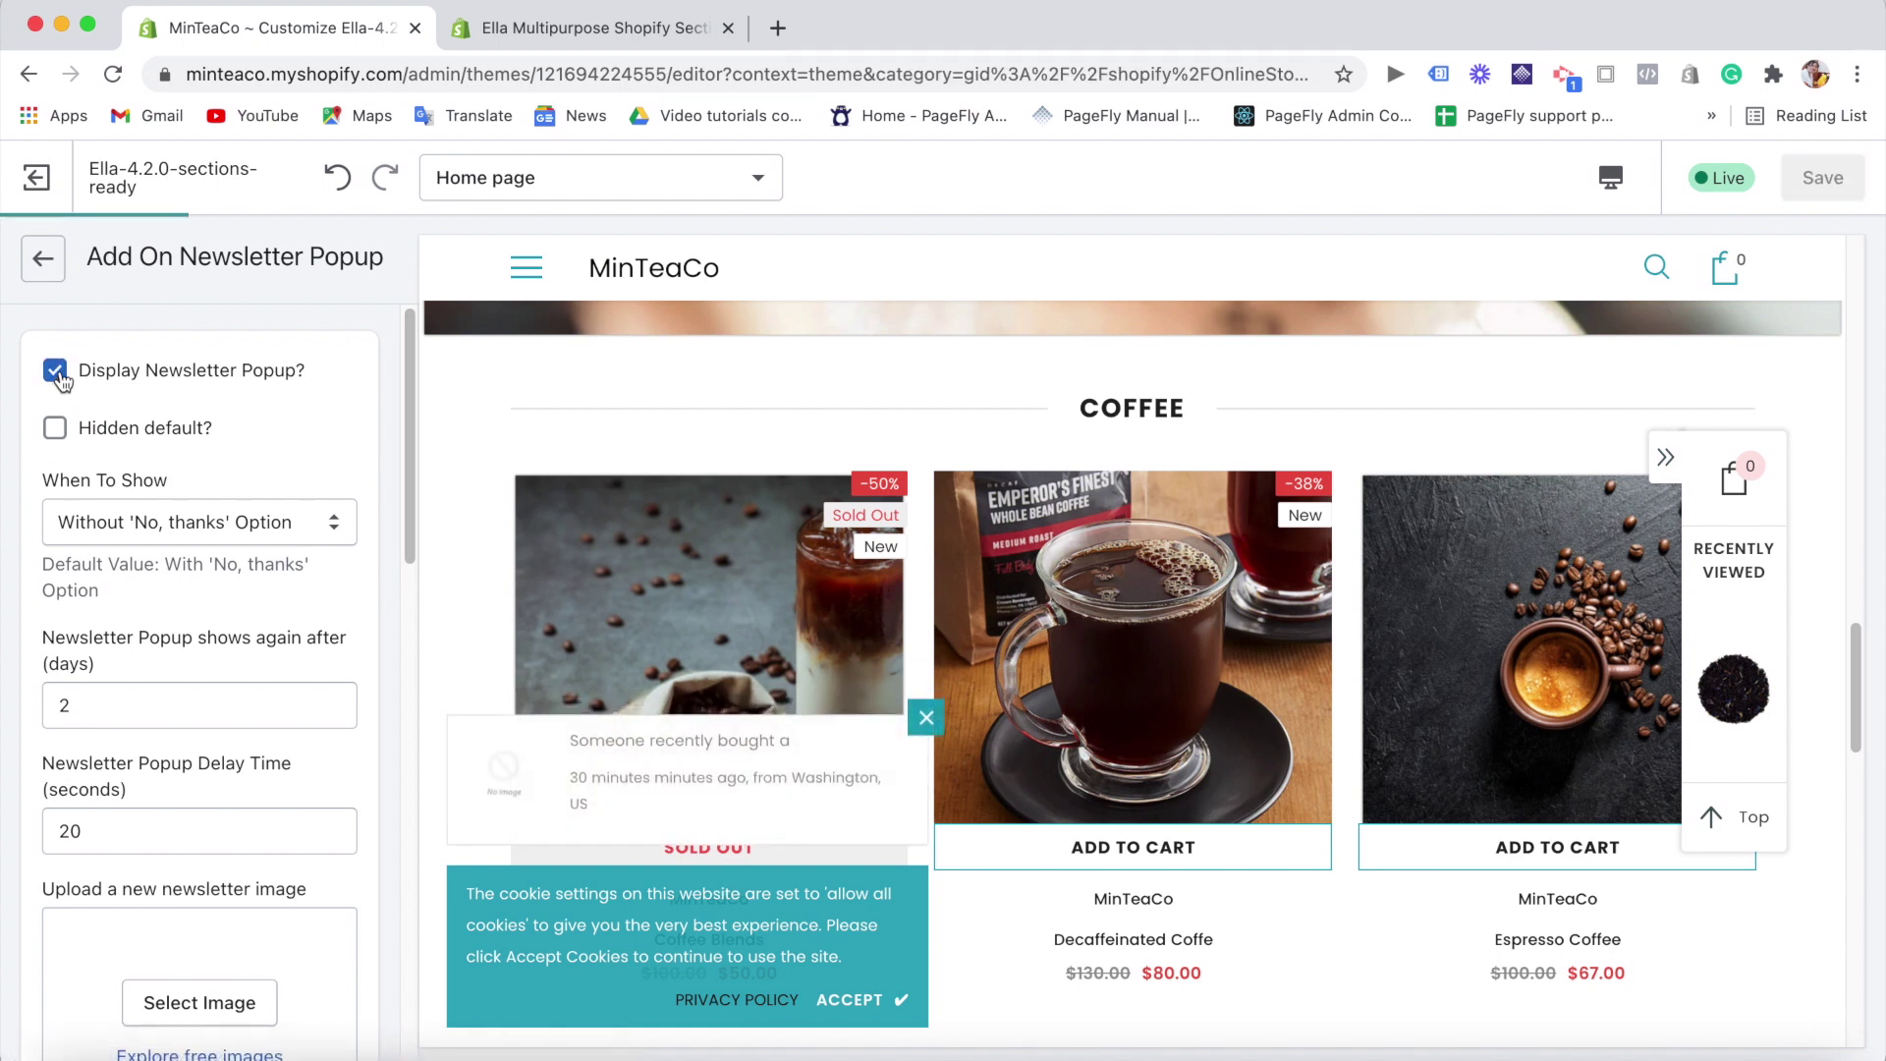
pyautogui.click(45, 280)
pyautogui.moveTo(411, 605); pyautogui.dragTo(422, 484)
pyautogui.moveTo(421, 484); pyautogui.dragTo(422, 602)
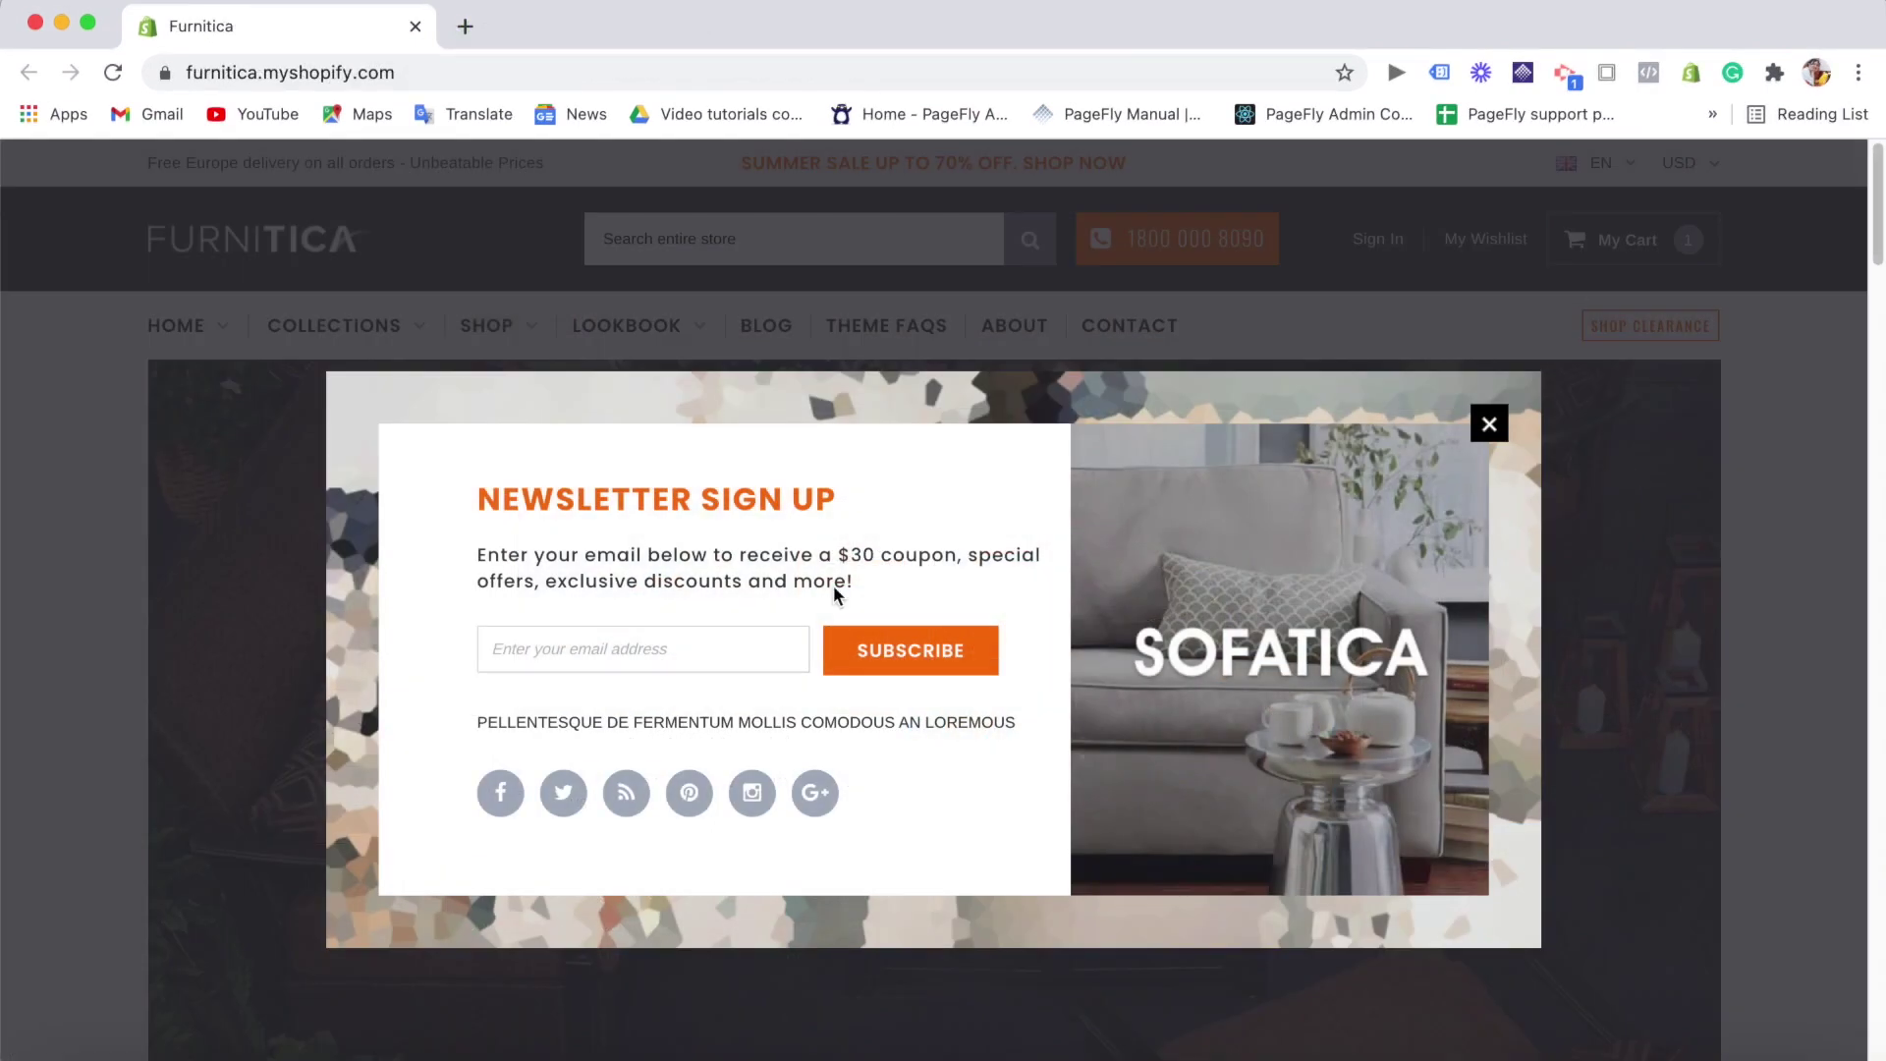
# - Dismiss the newsletter sign-up popup on the Furnitica demo store and browse its home page down to New Arrivals
pyautogui.click(1486, 425)
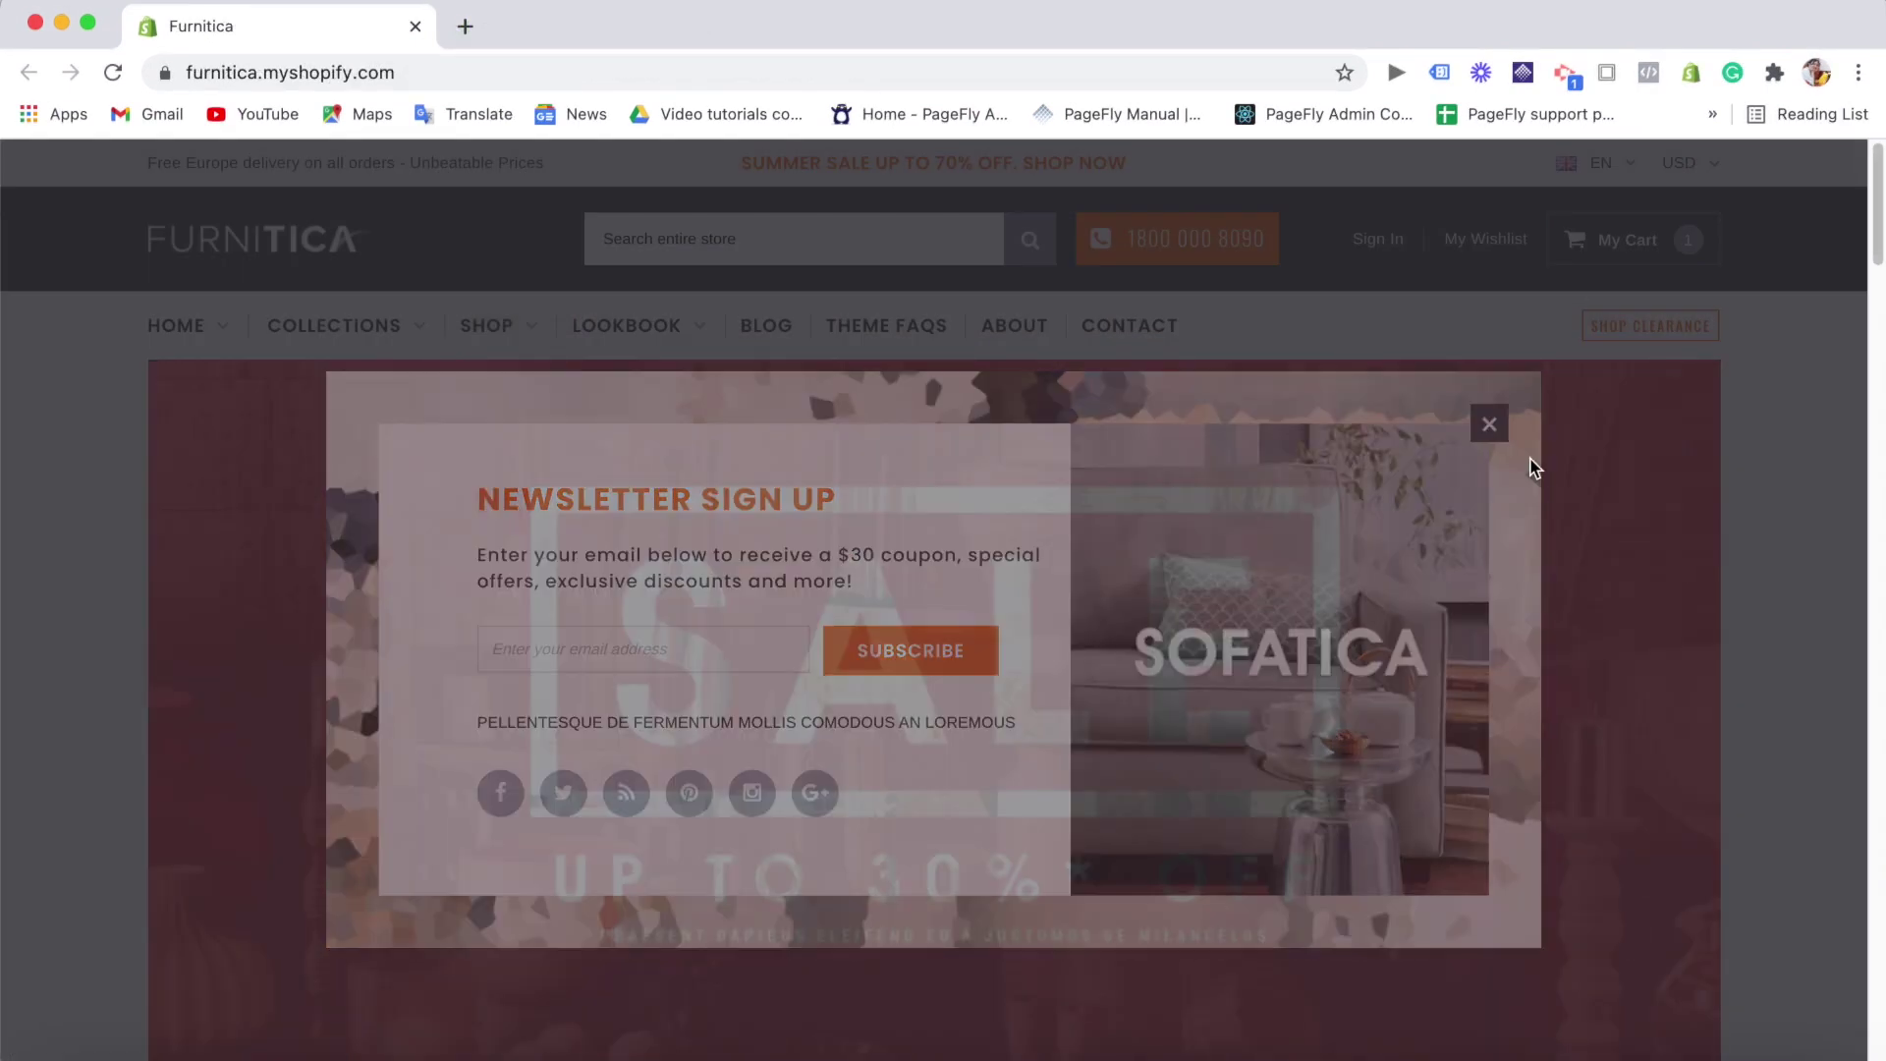
pyautogui.scroll(-2, 1514, 631)
pyautogui.scroll(-10, 1514, 630)
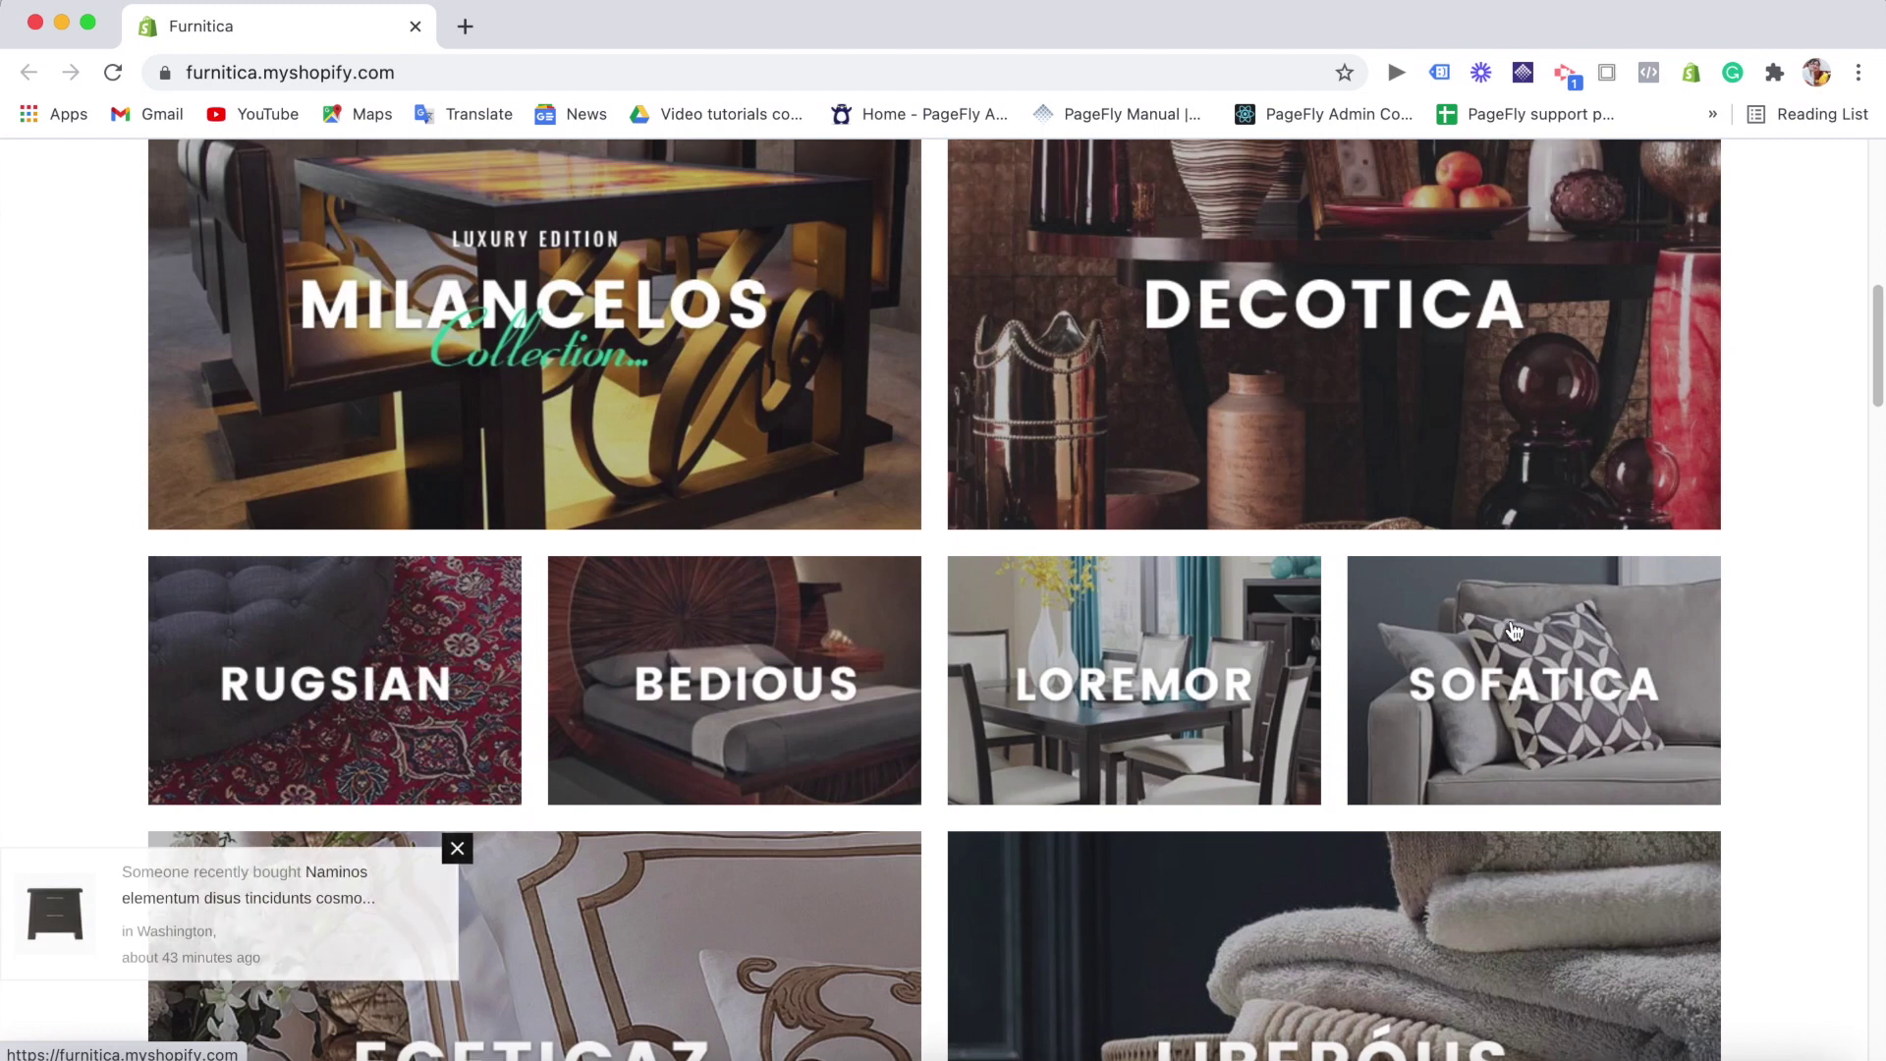
pyautogui.scroll(-5, 1414, 905)
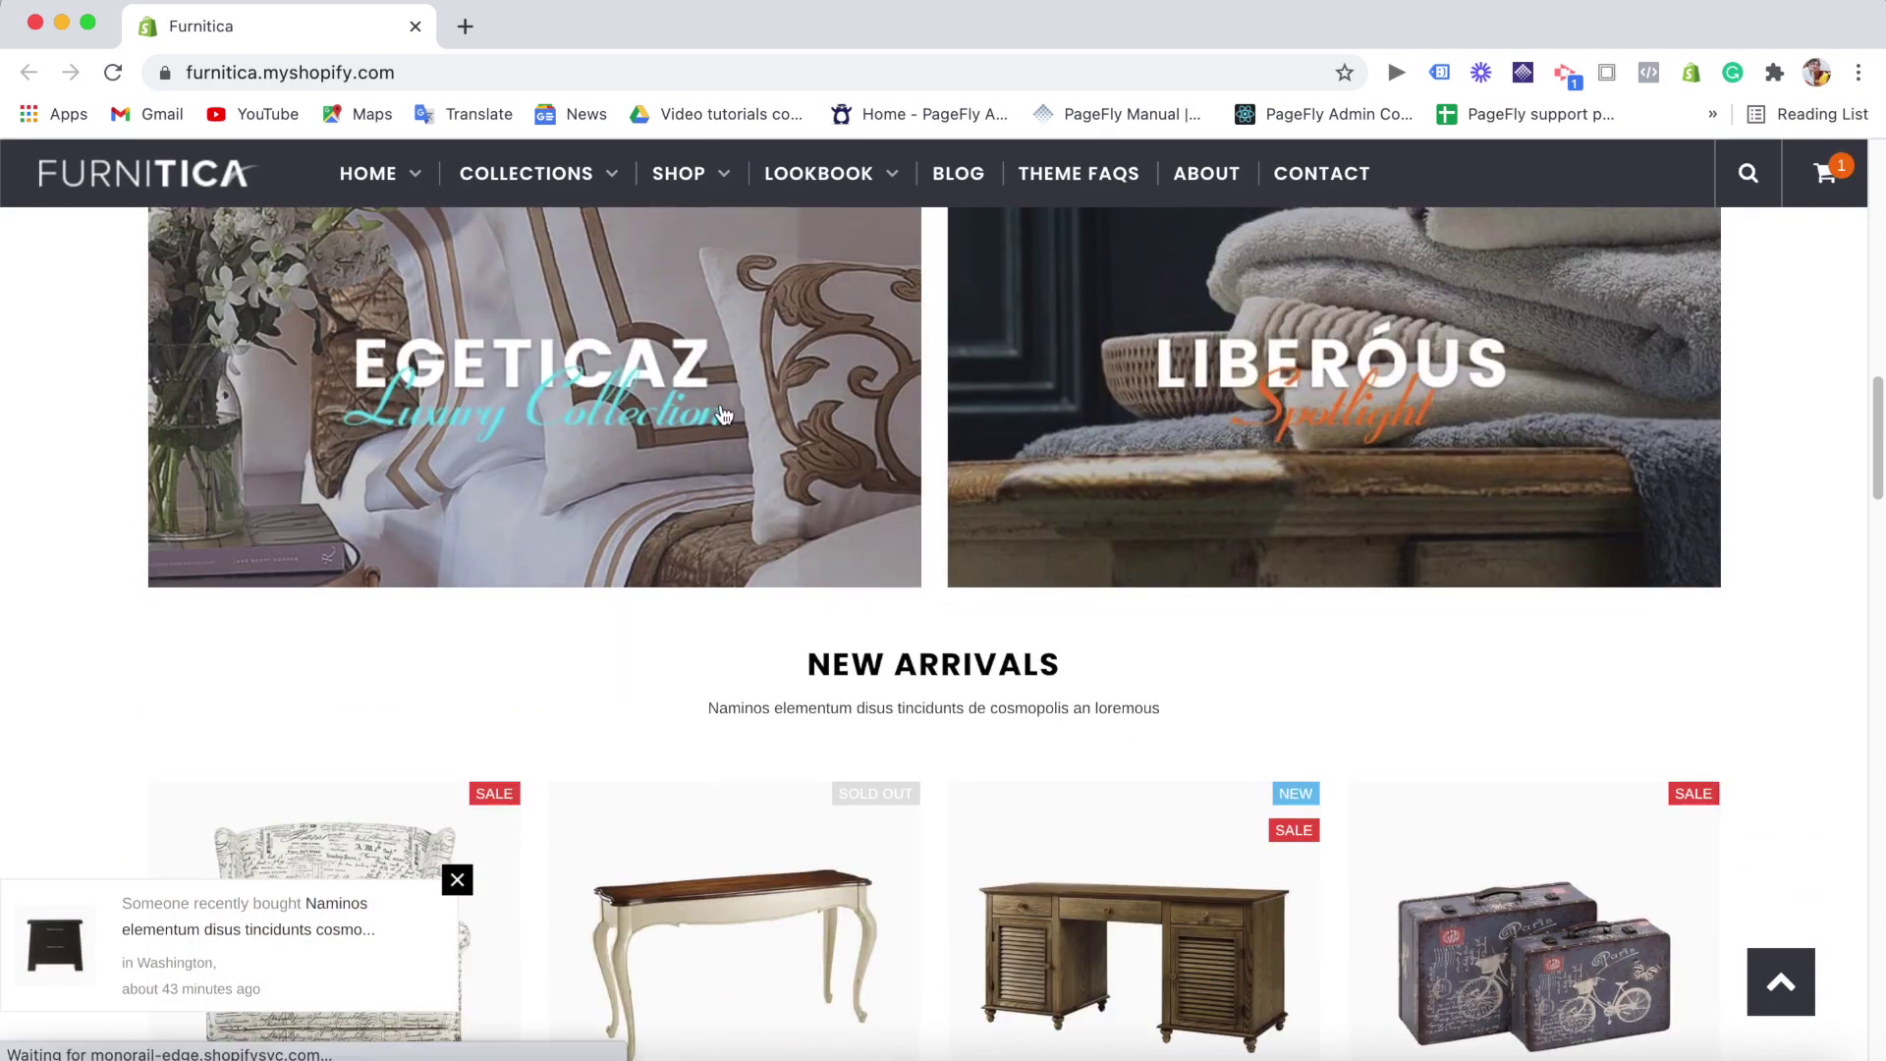
# - Open the Egeticaz Luxury Collection from the home page banner and look through its collection page
pyautogui.click(722, 414)
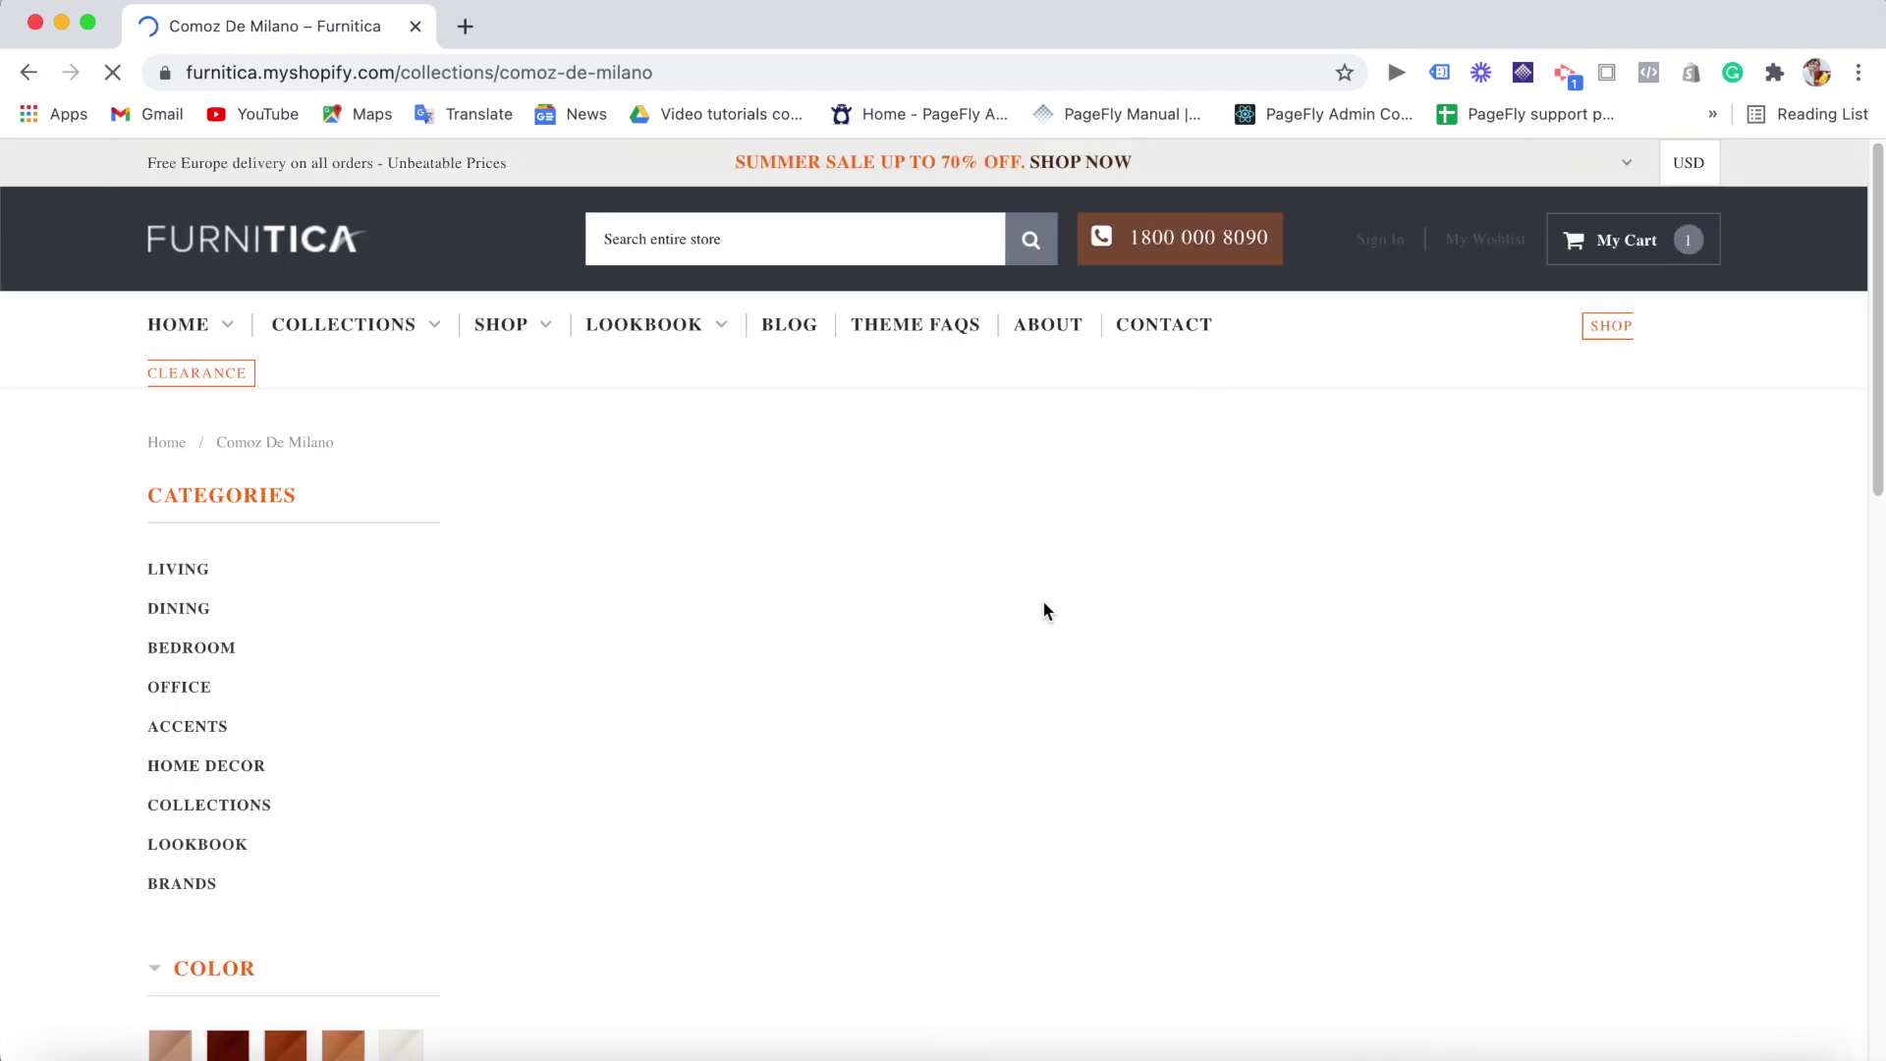
pyautogui.scroll(-10, 1477, 533)
pyautogui.scroll(-8, 1477, 543)
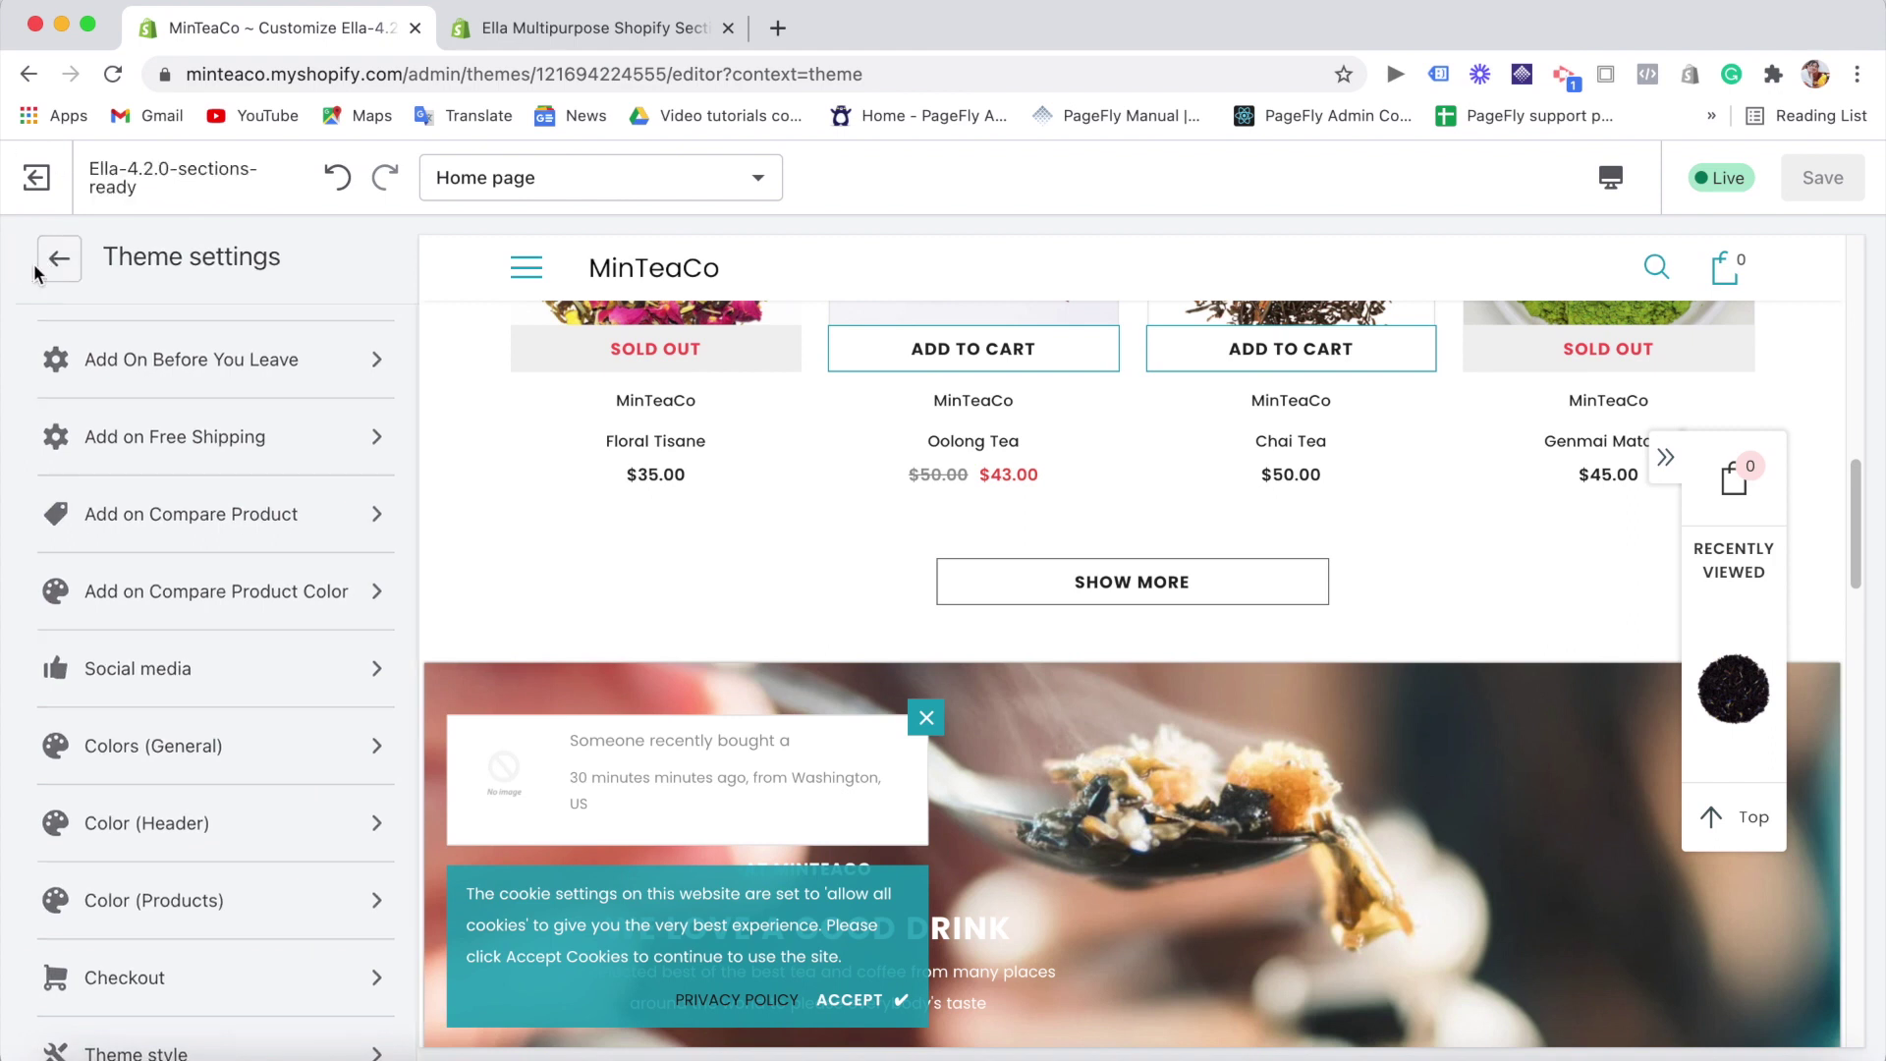
# - Return to the home page section list in the theme editor and view the GDPR Modal and Footer Default settings
pyautogui.click(42, 258)
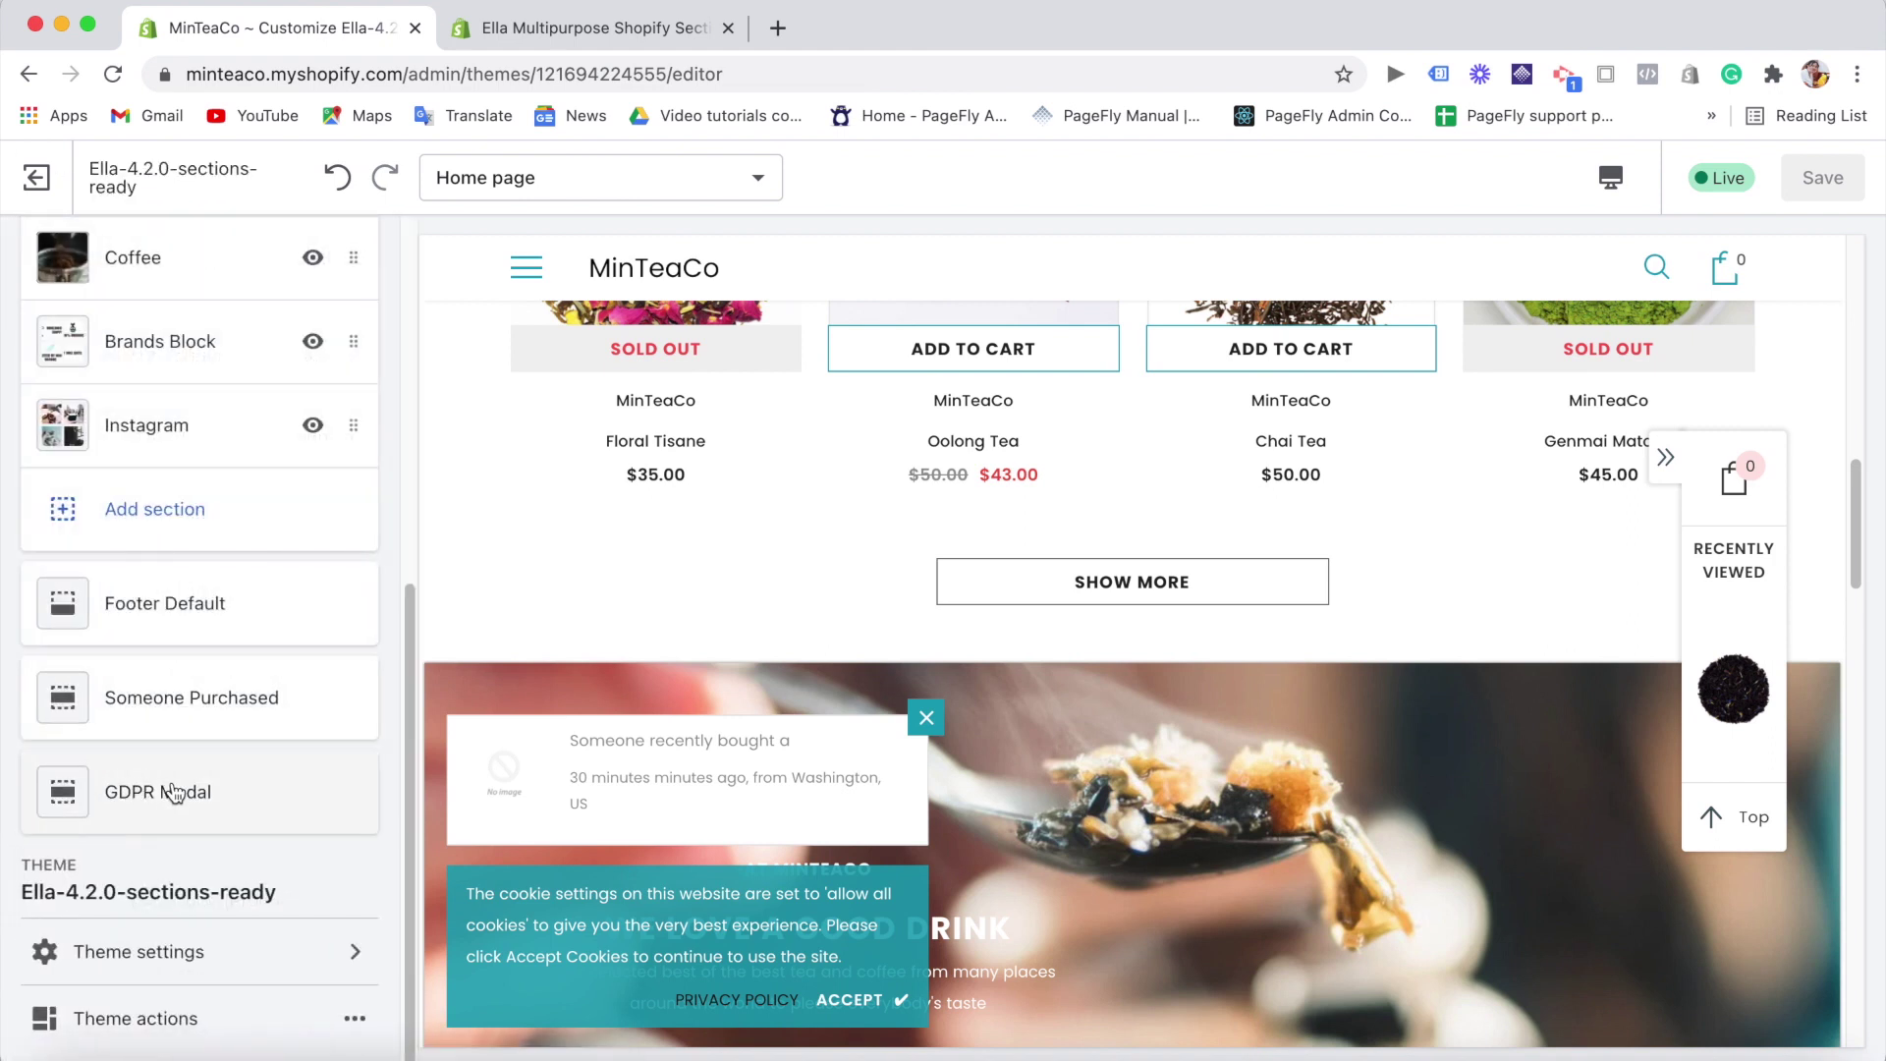
pyautogui.click(173, 792)
pyautogui.click(42, 294)
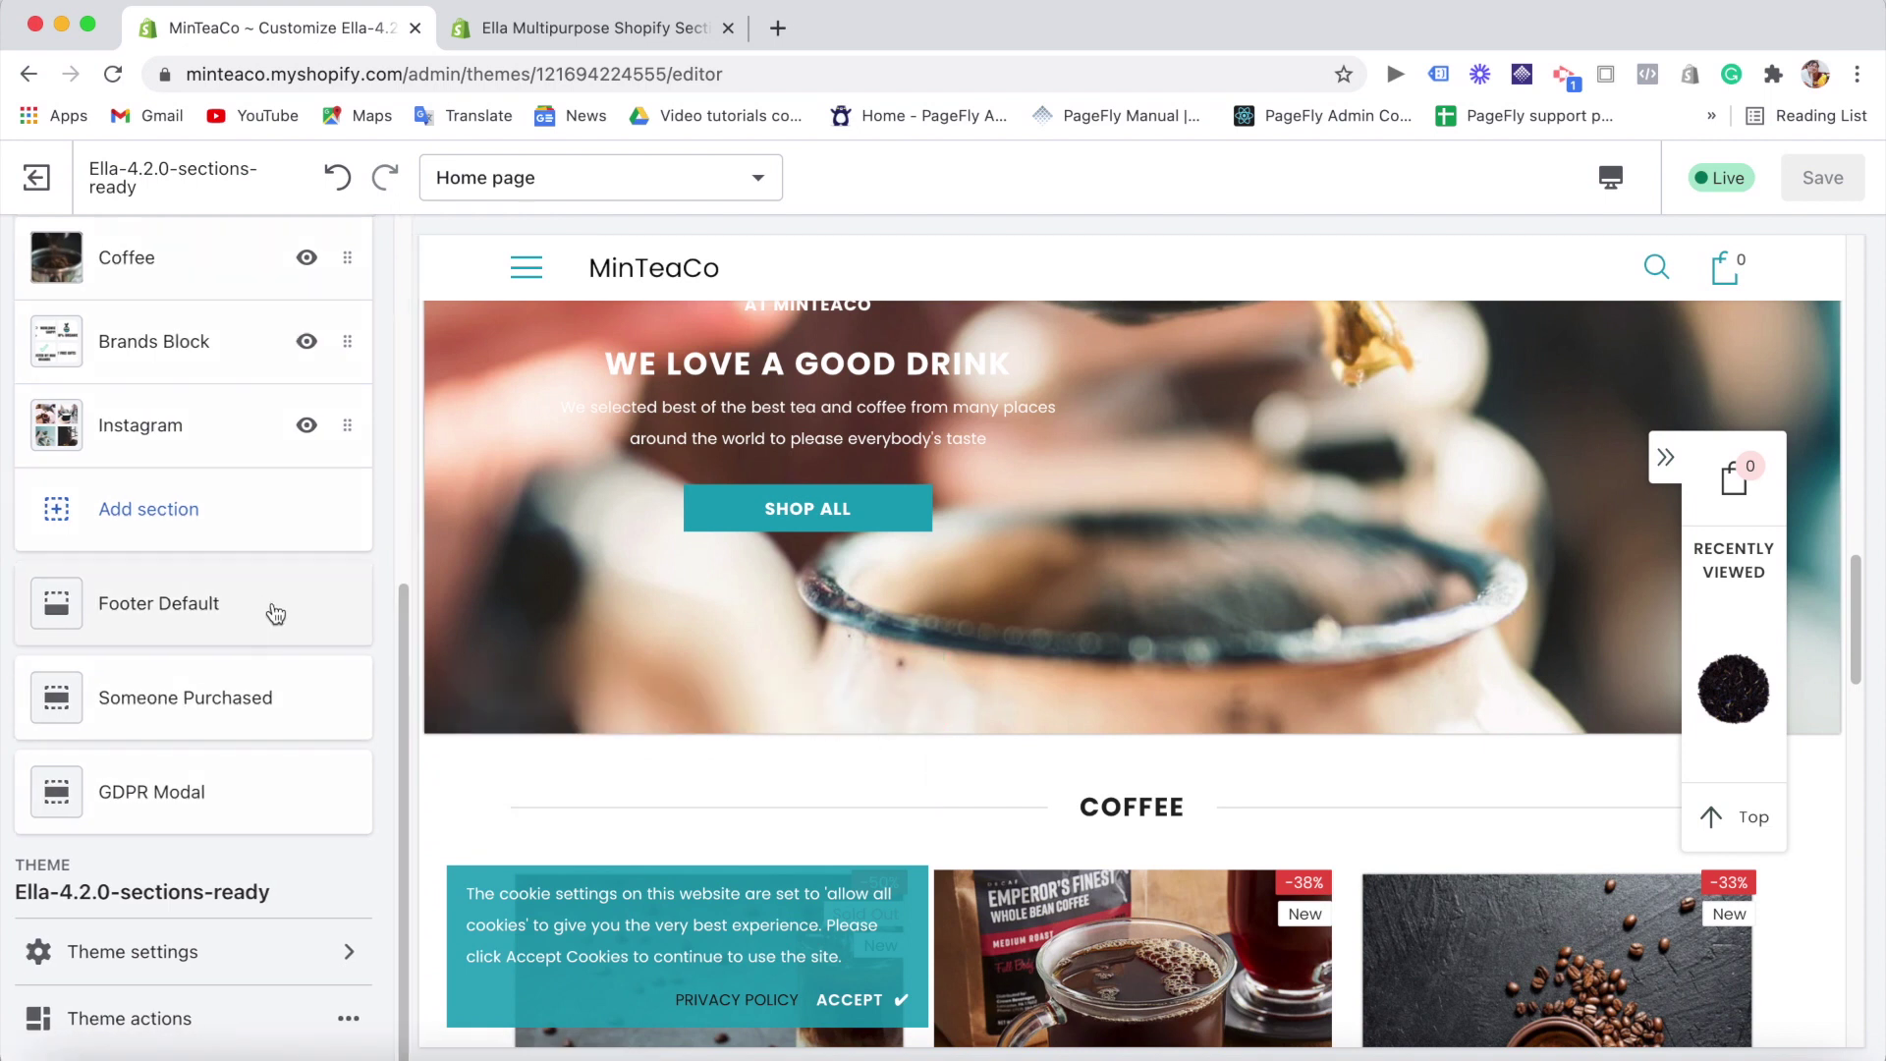
pyautogui.click(271, 611)
pyautogui.click(49, 287)
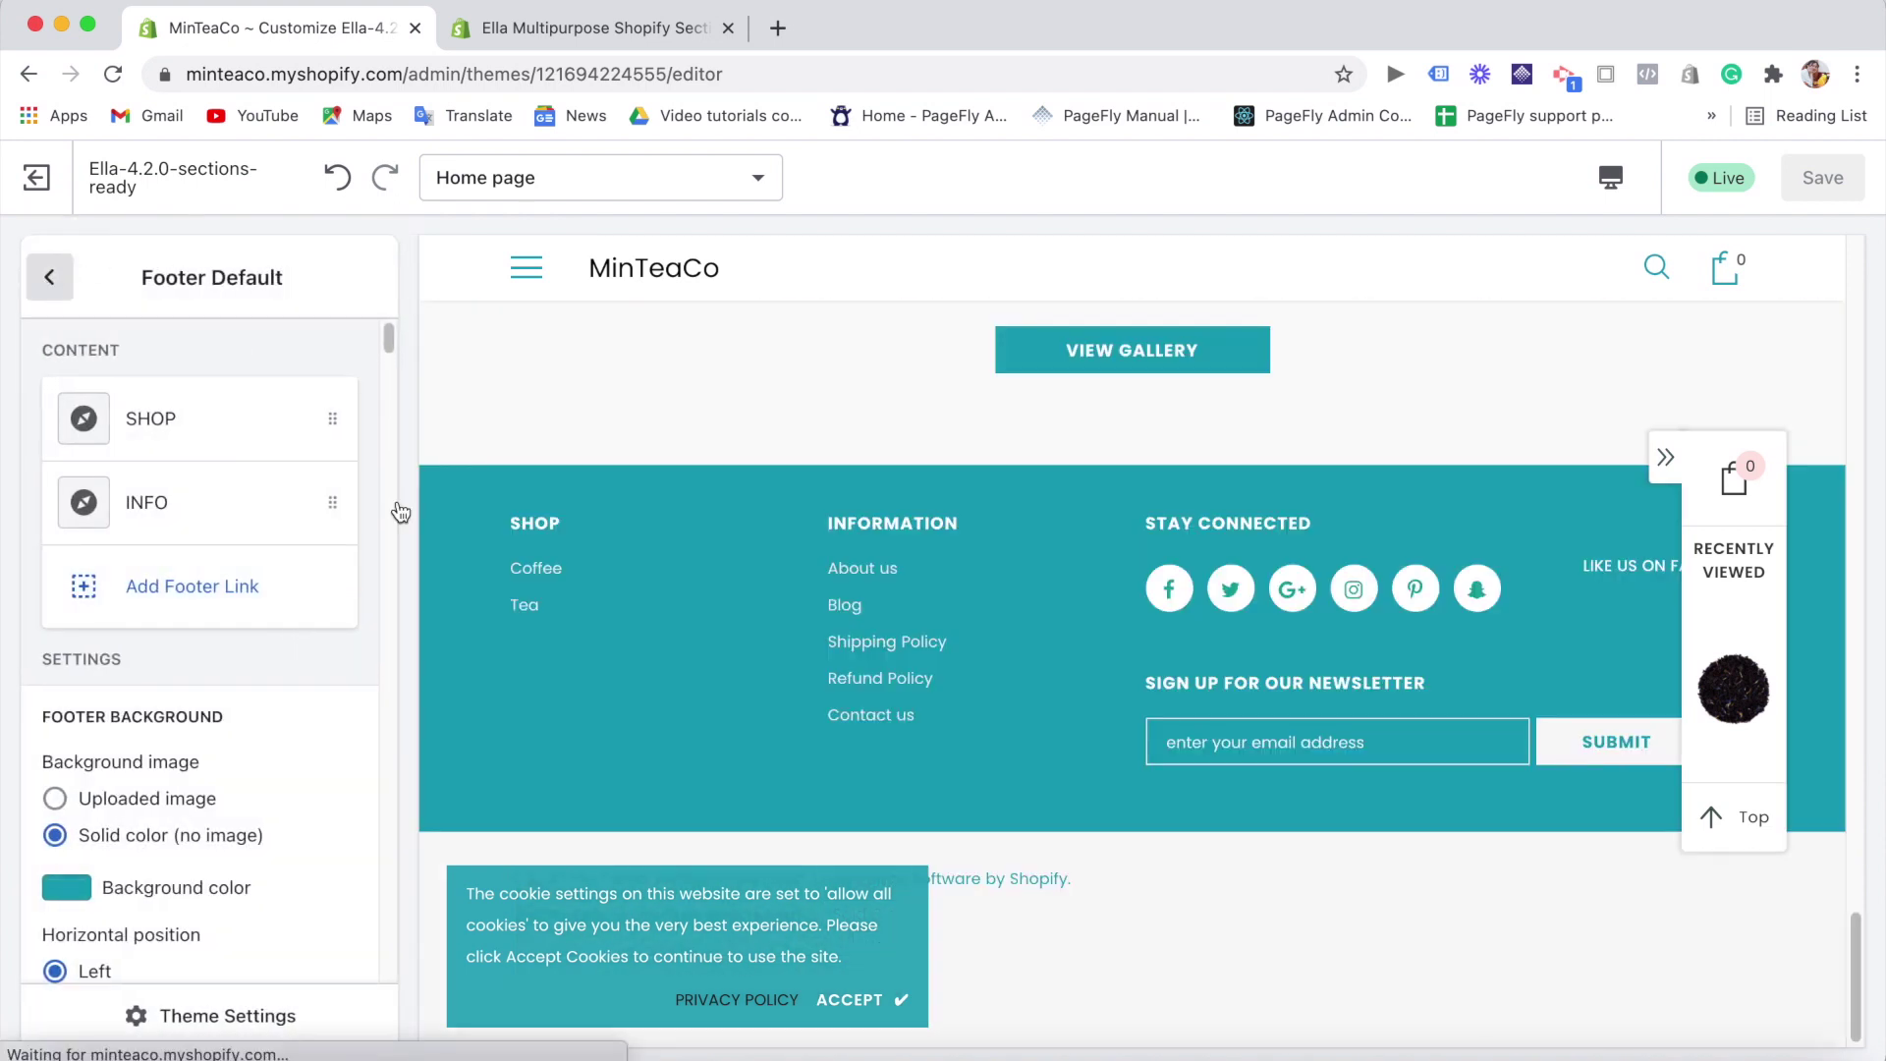
# - Return to the home page section list, view the Header 02 settings, and open the Navigation settings
pyautogui.moveTo(398, 568); pyautogui.dragTo(399, 221)
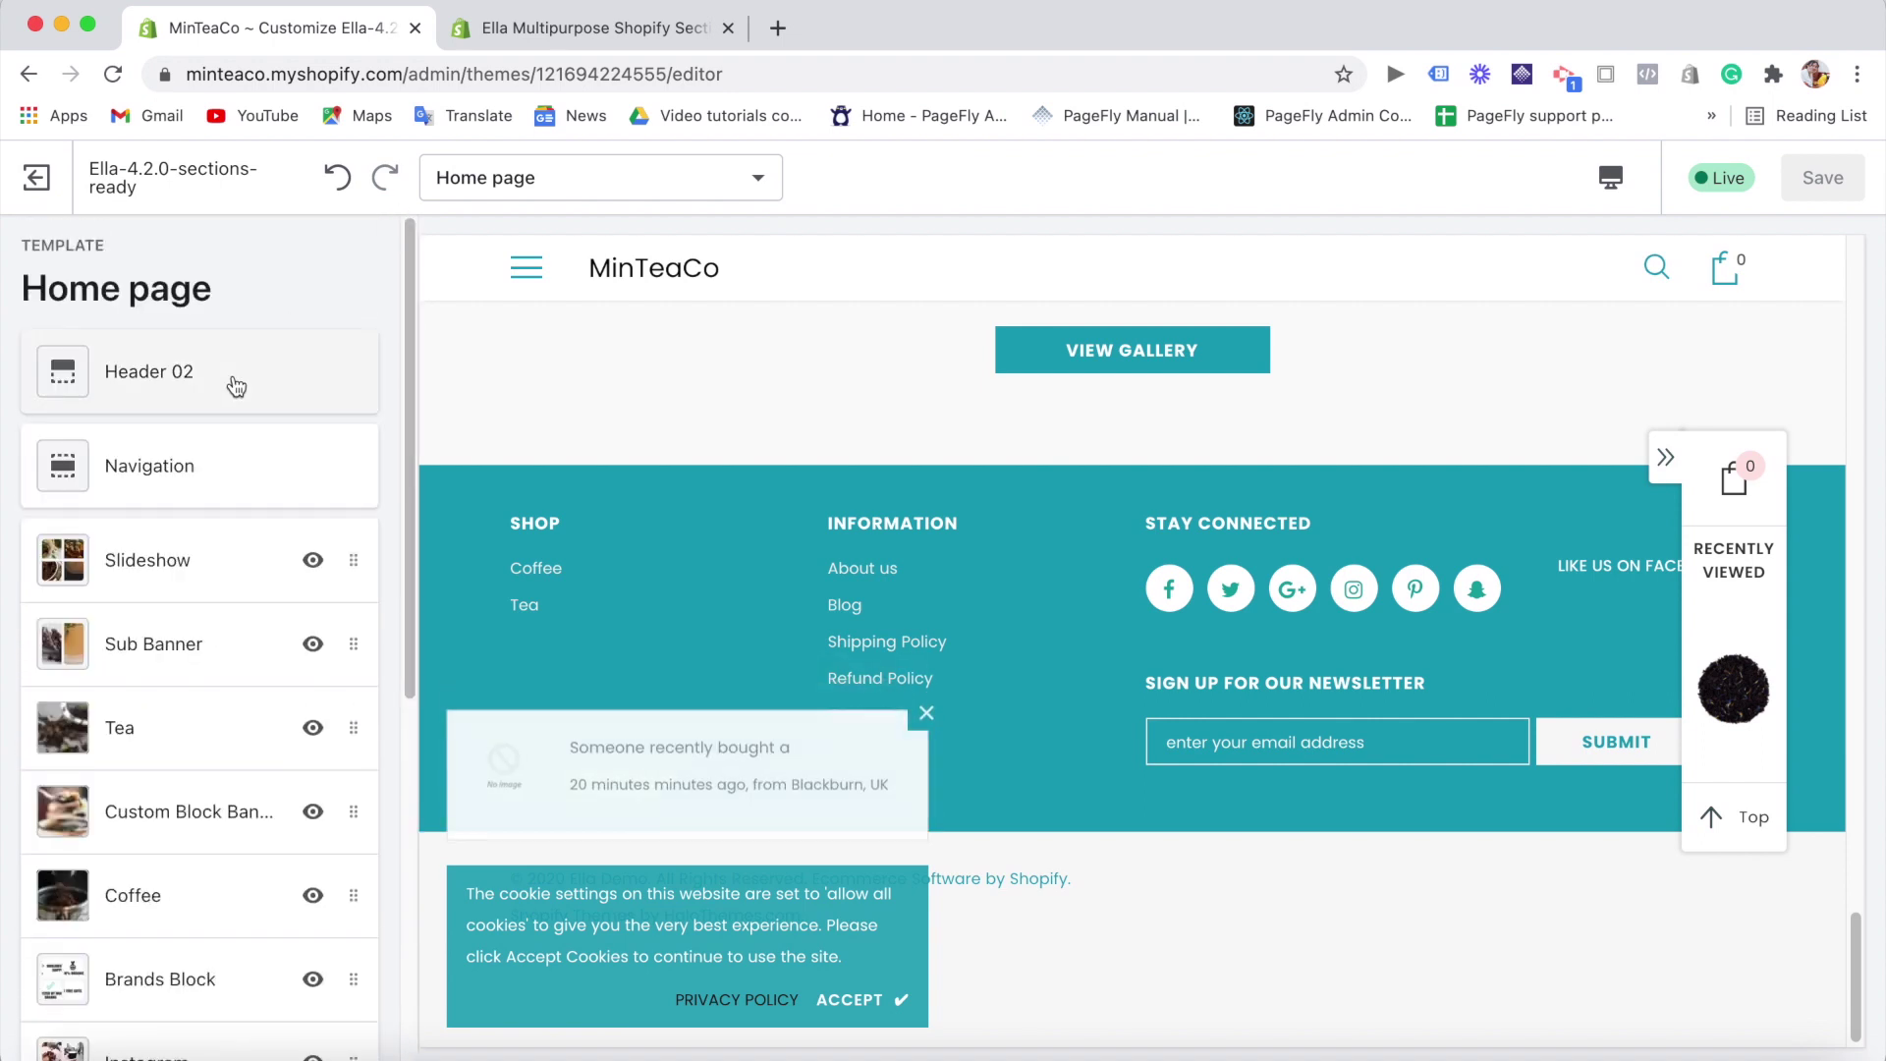
pyautogui.click(222, 370)
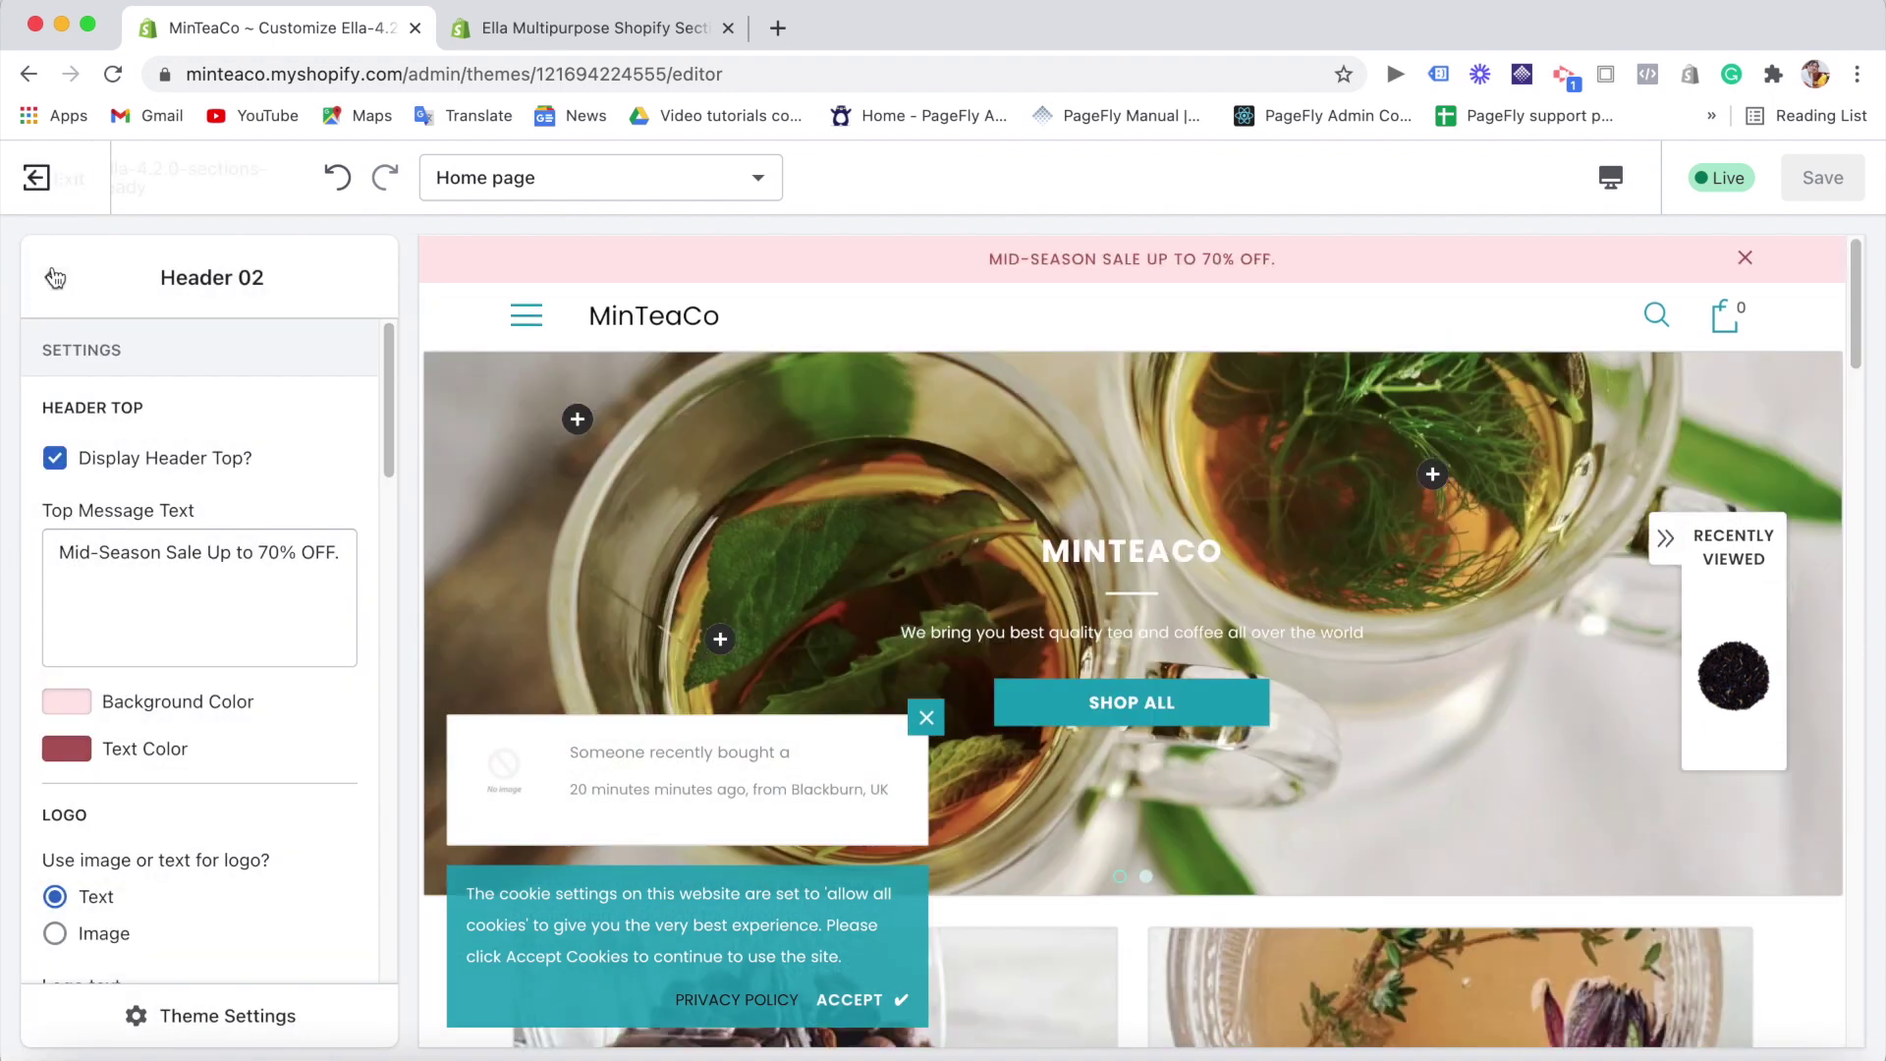
pyautogui.click(55, 278)
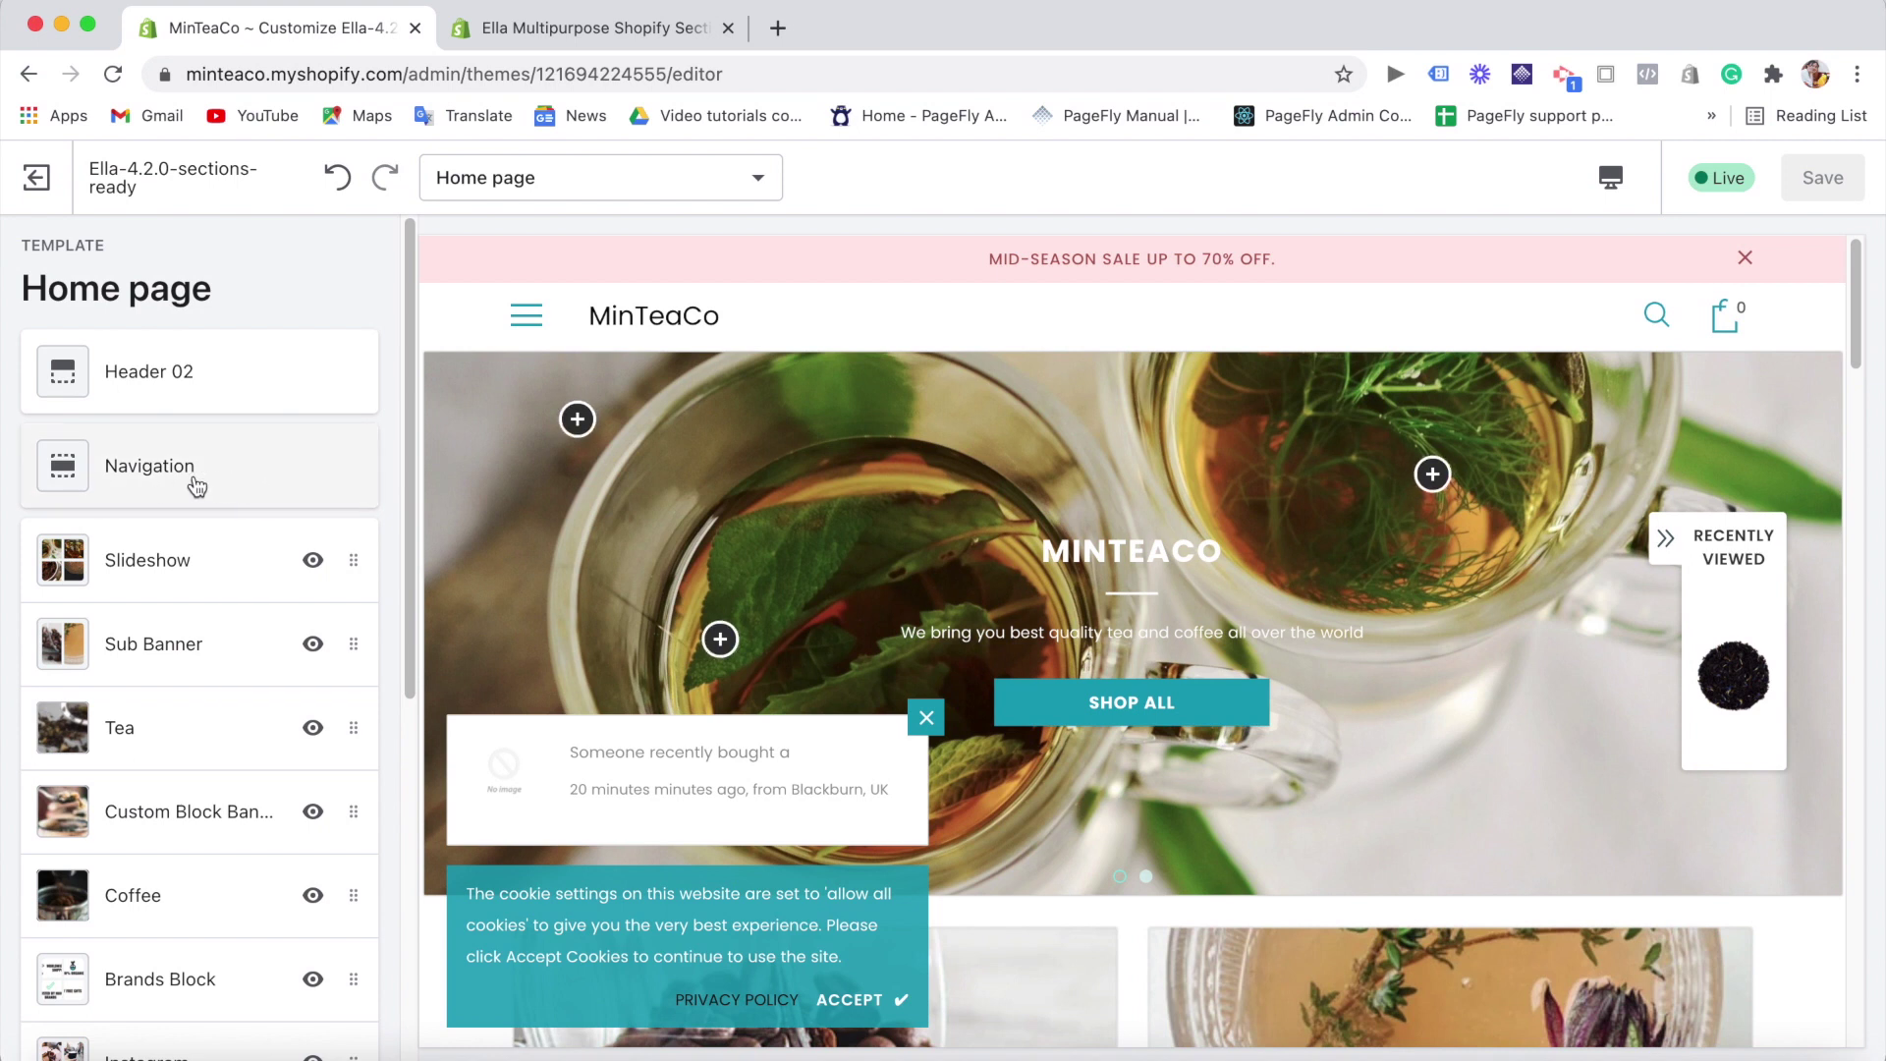
pyautogui.click(224, 485)
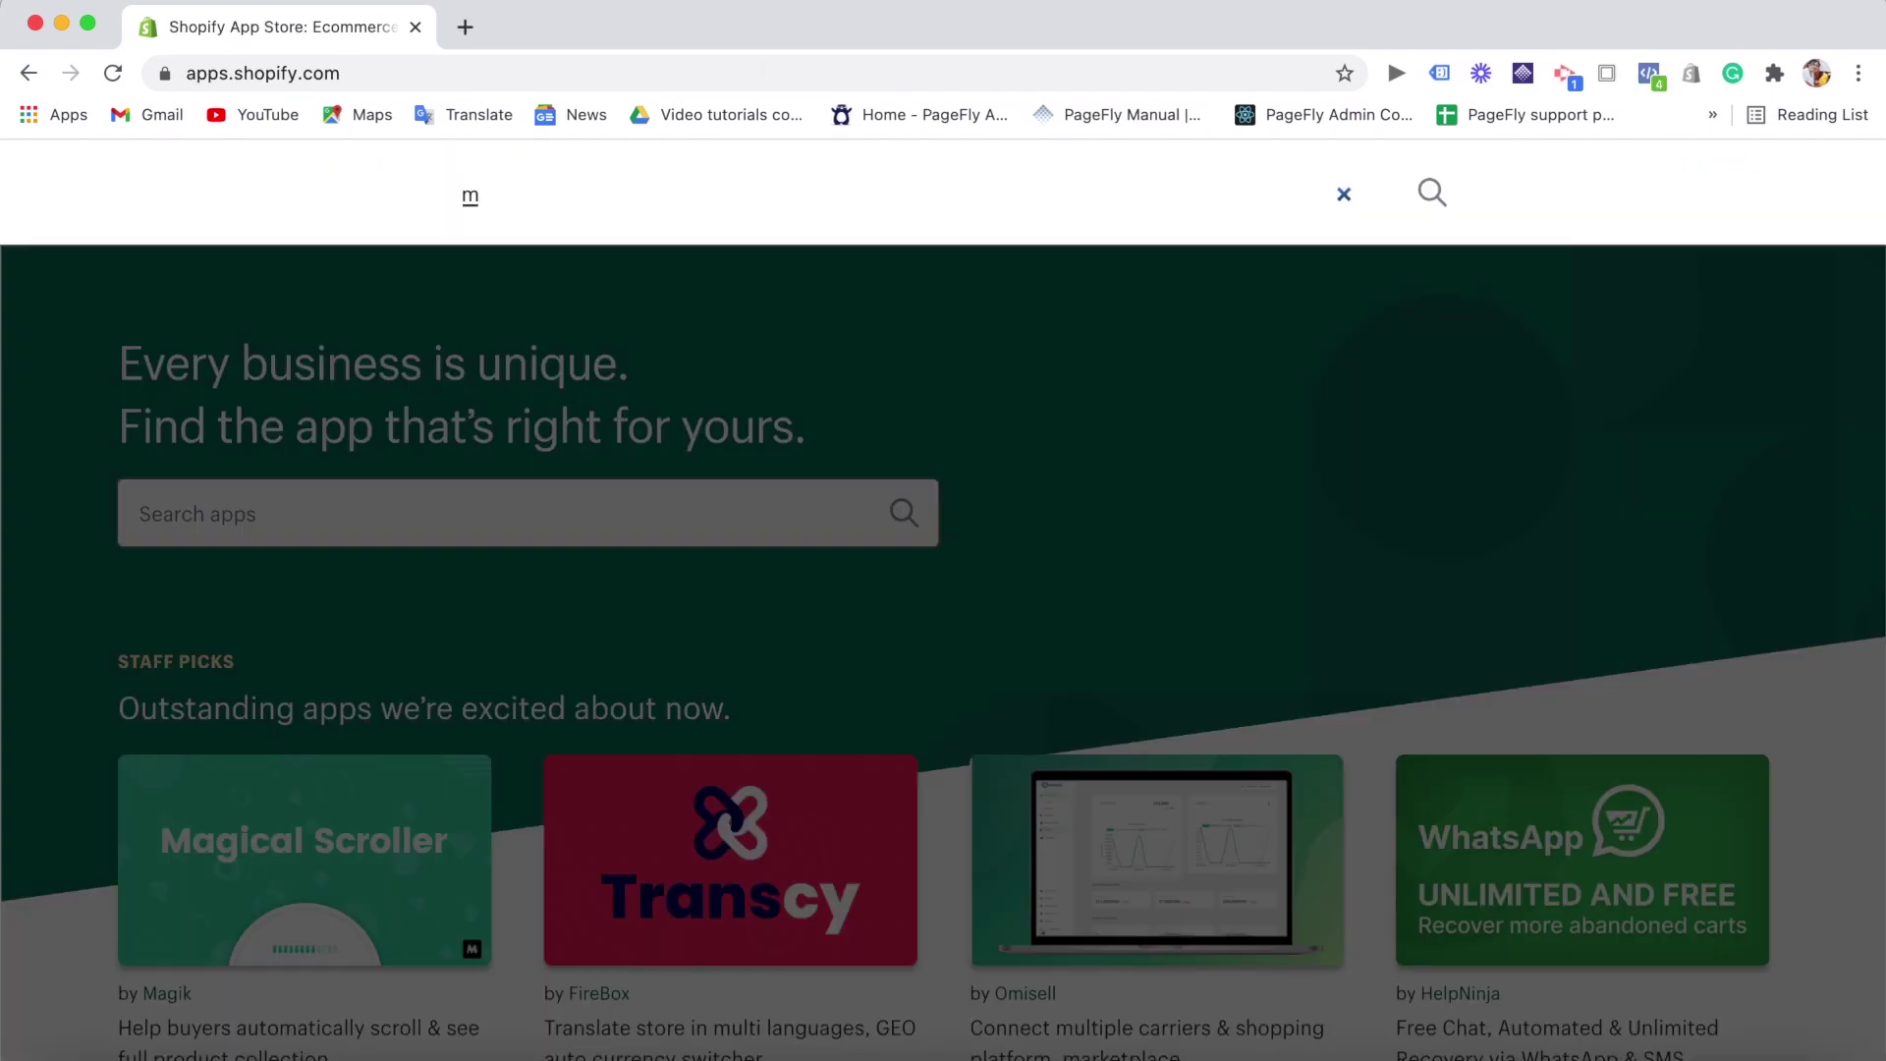
# - Search the Shopify App Store for "mega menu"
pyautogui.write('mega')
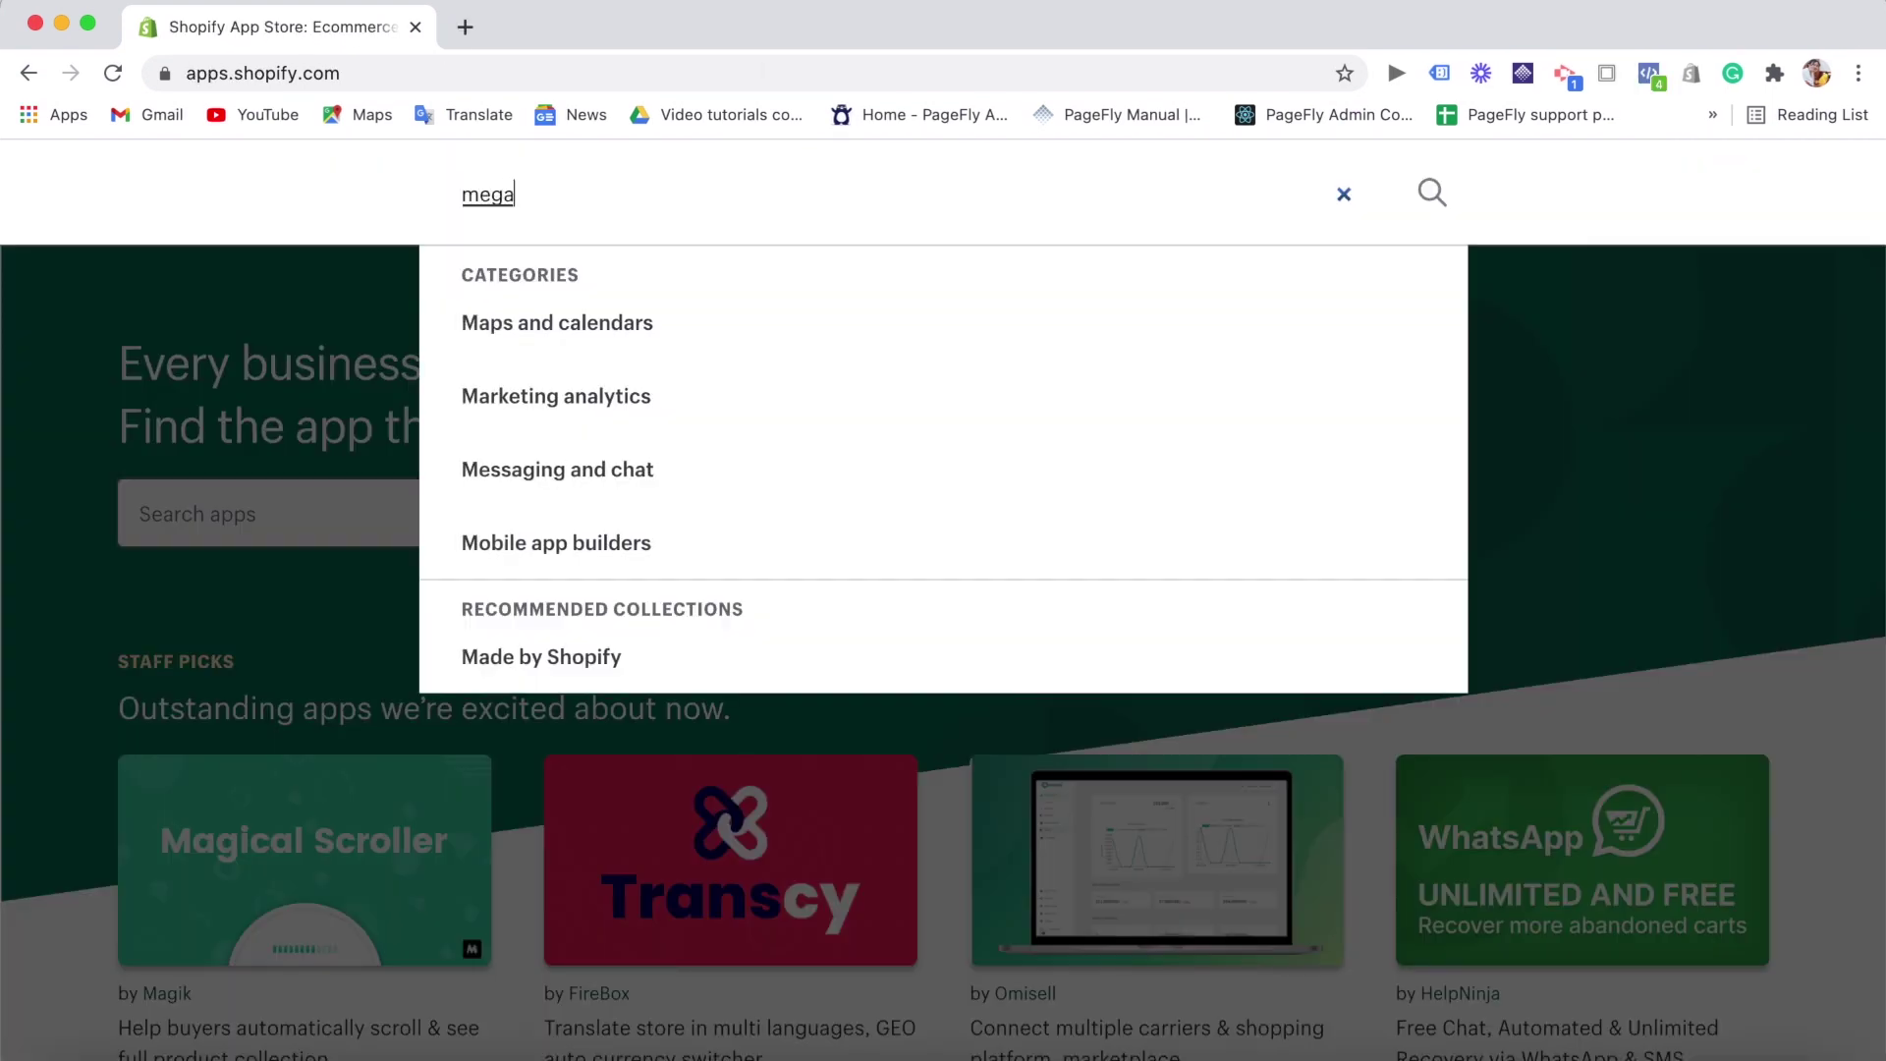
pyautogui.write('menu')
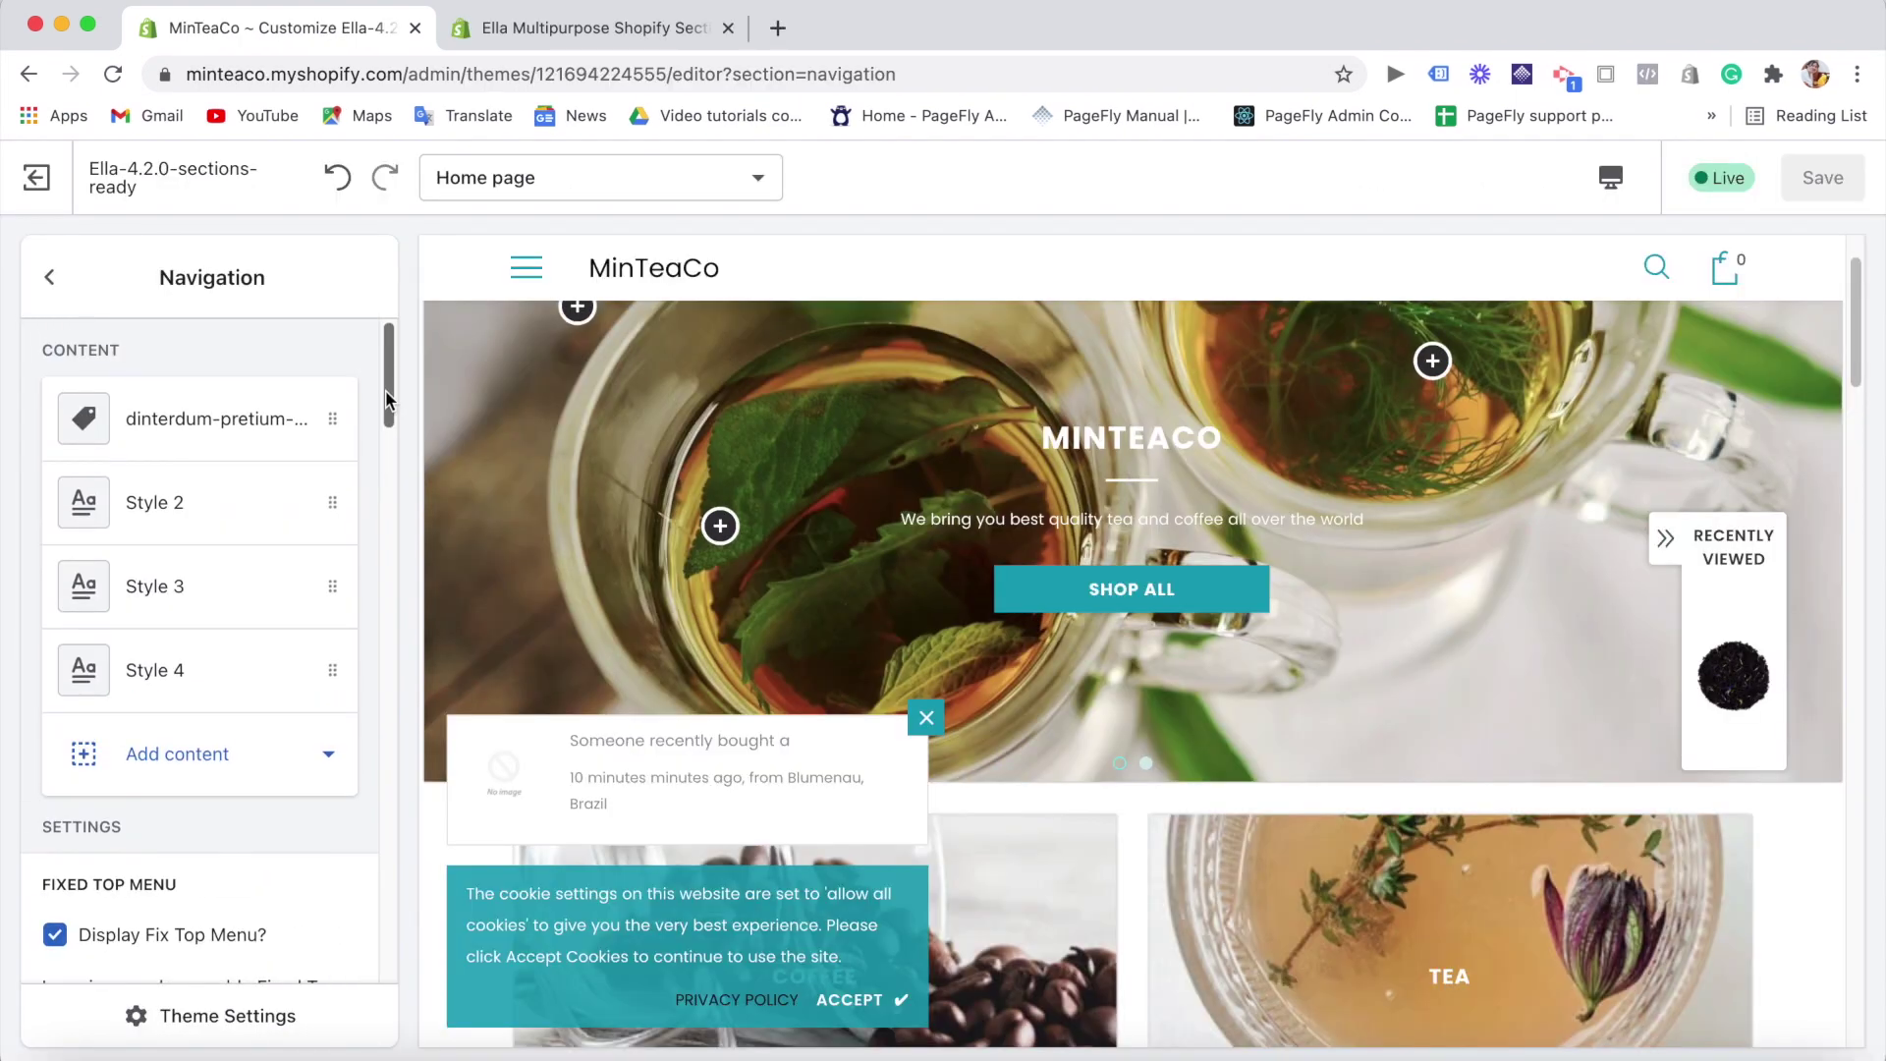
# - Switch to the Ella demo store and preview the Collections, Trend and New In dropdown menus
pyautogui.click(589, 29)
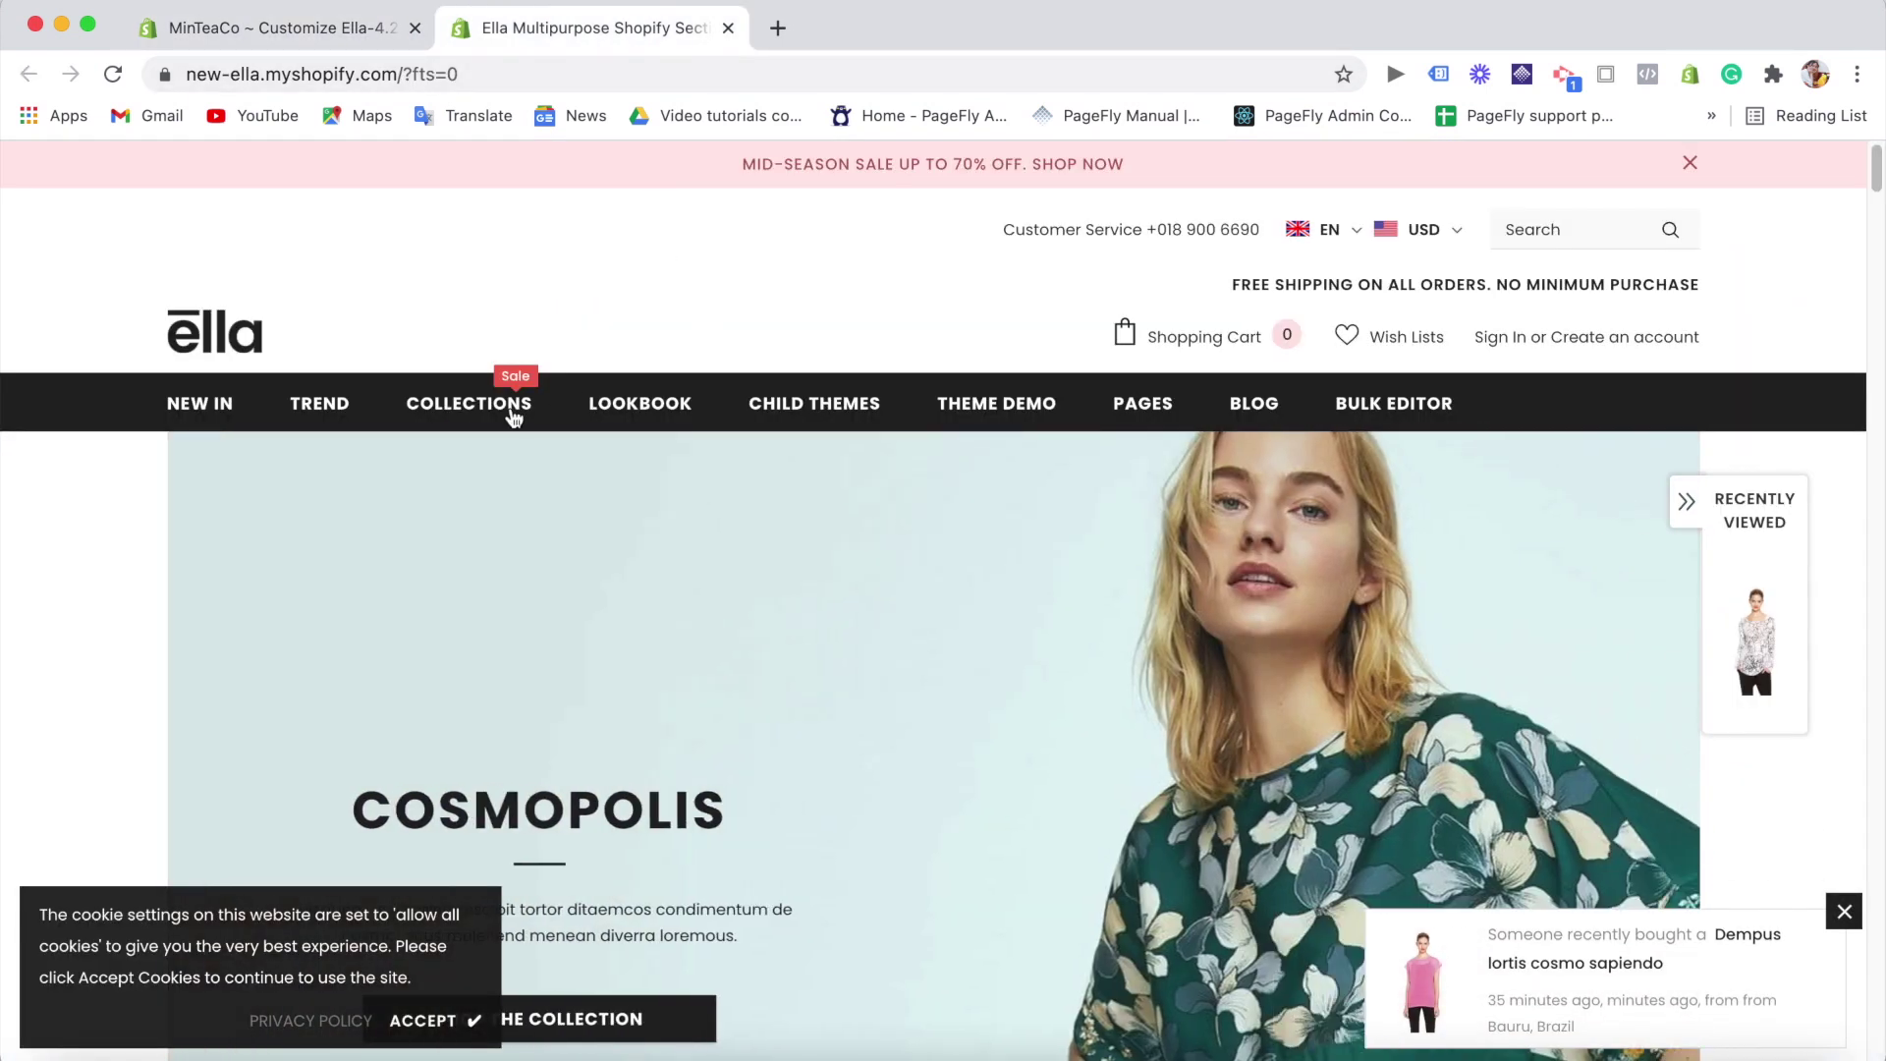
pyautogui.moveTo(488, 422)
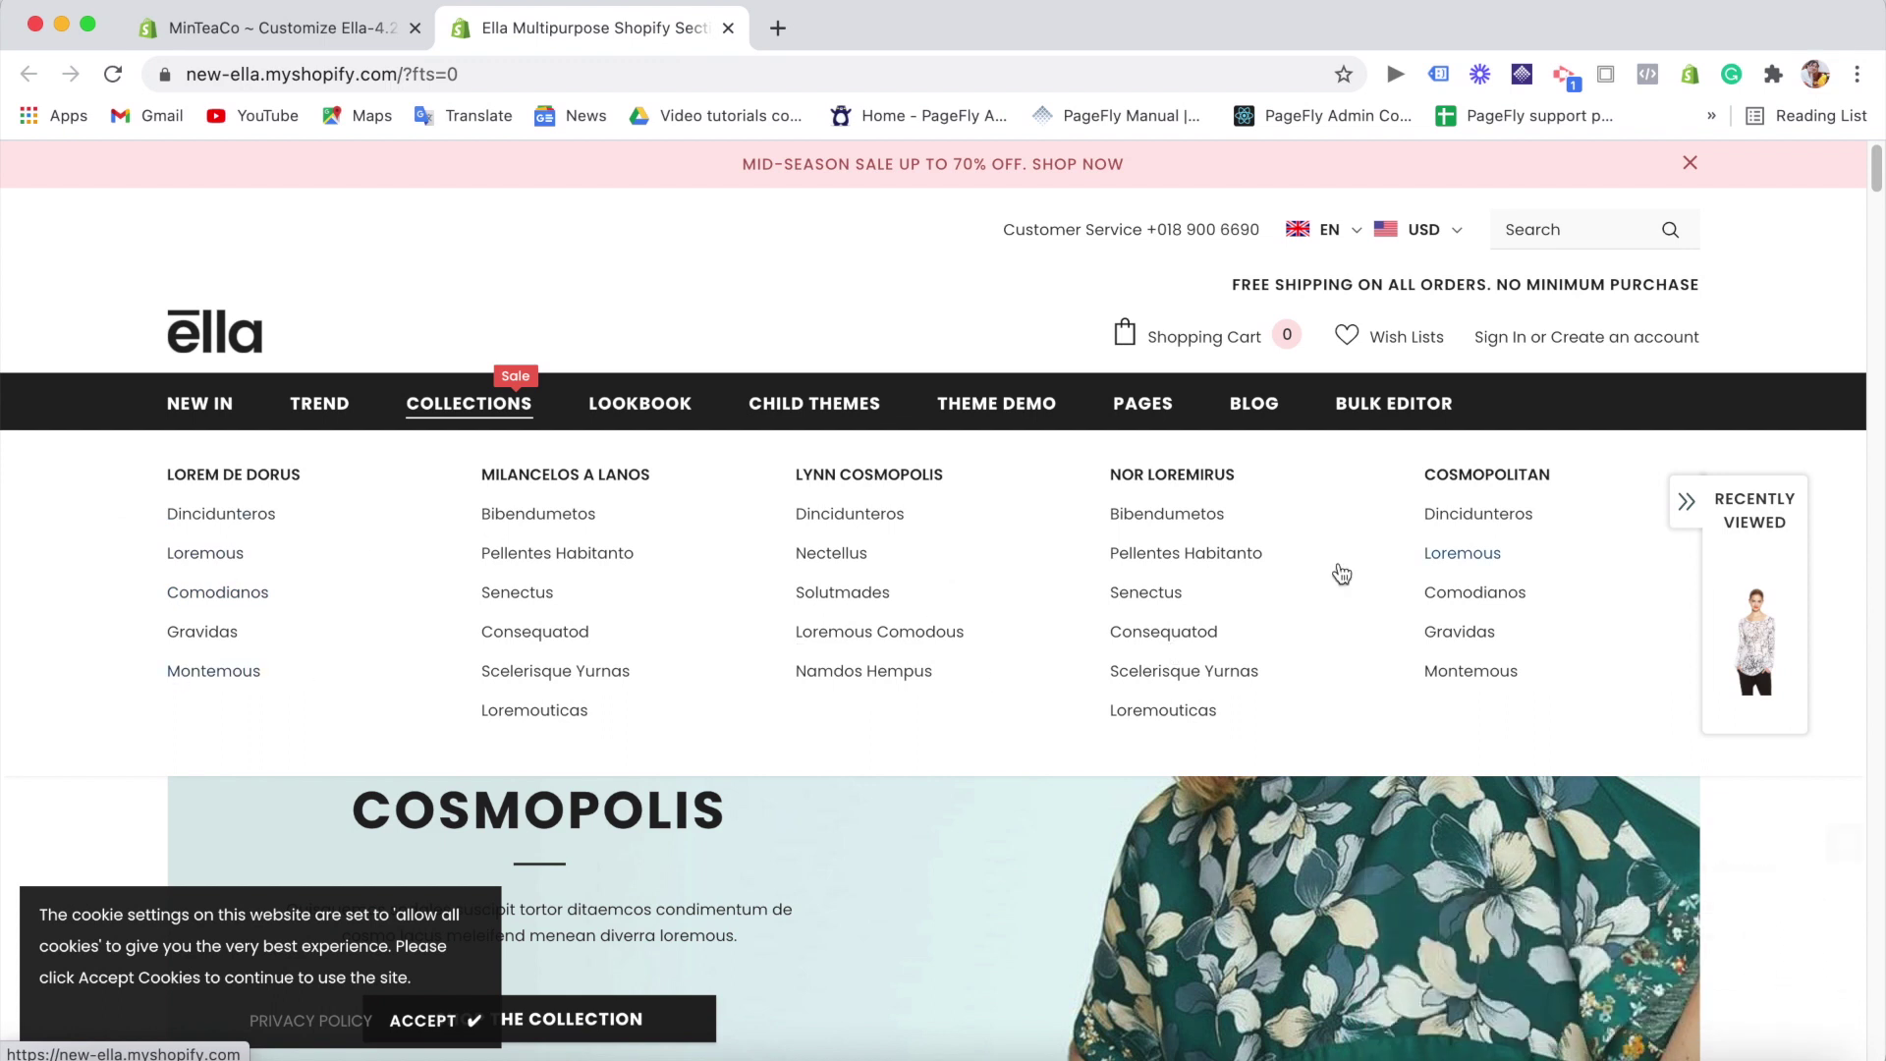
pyautogui.moveTo(336, 410)
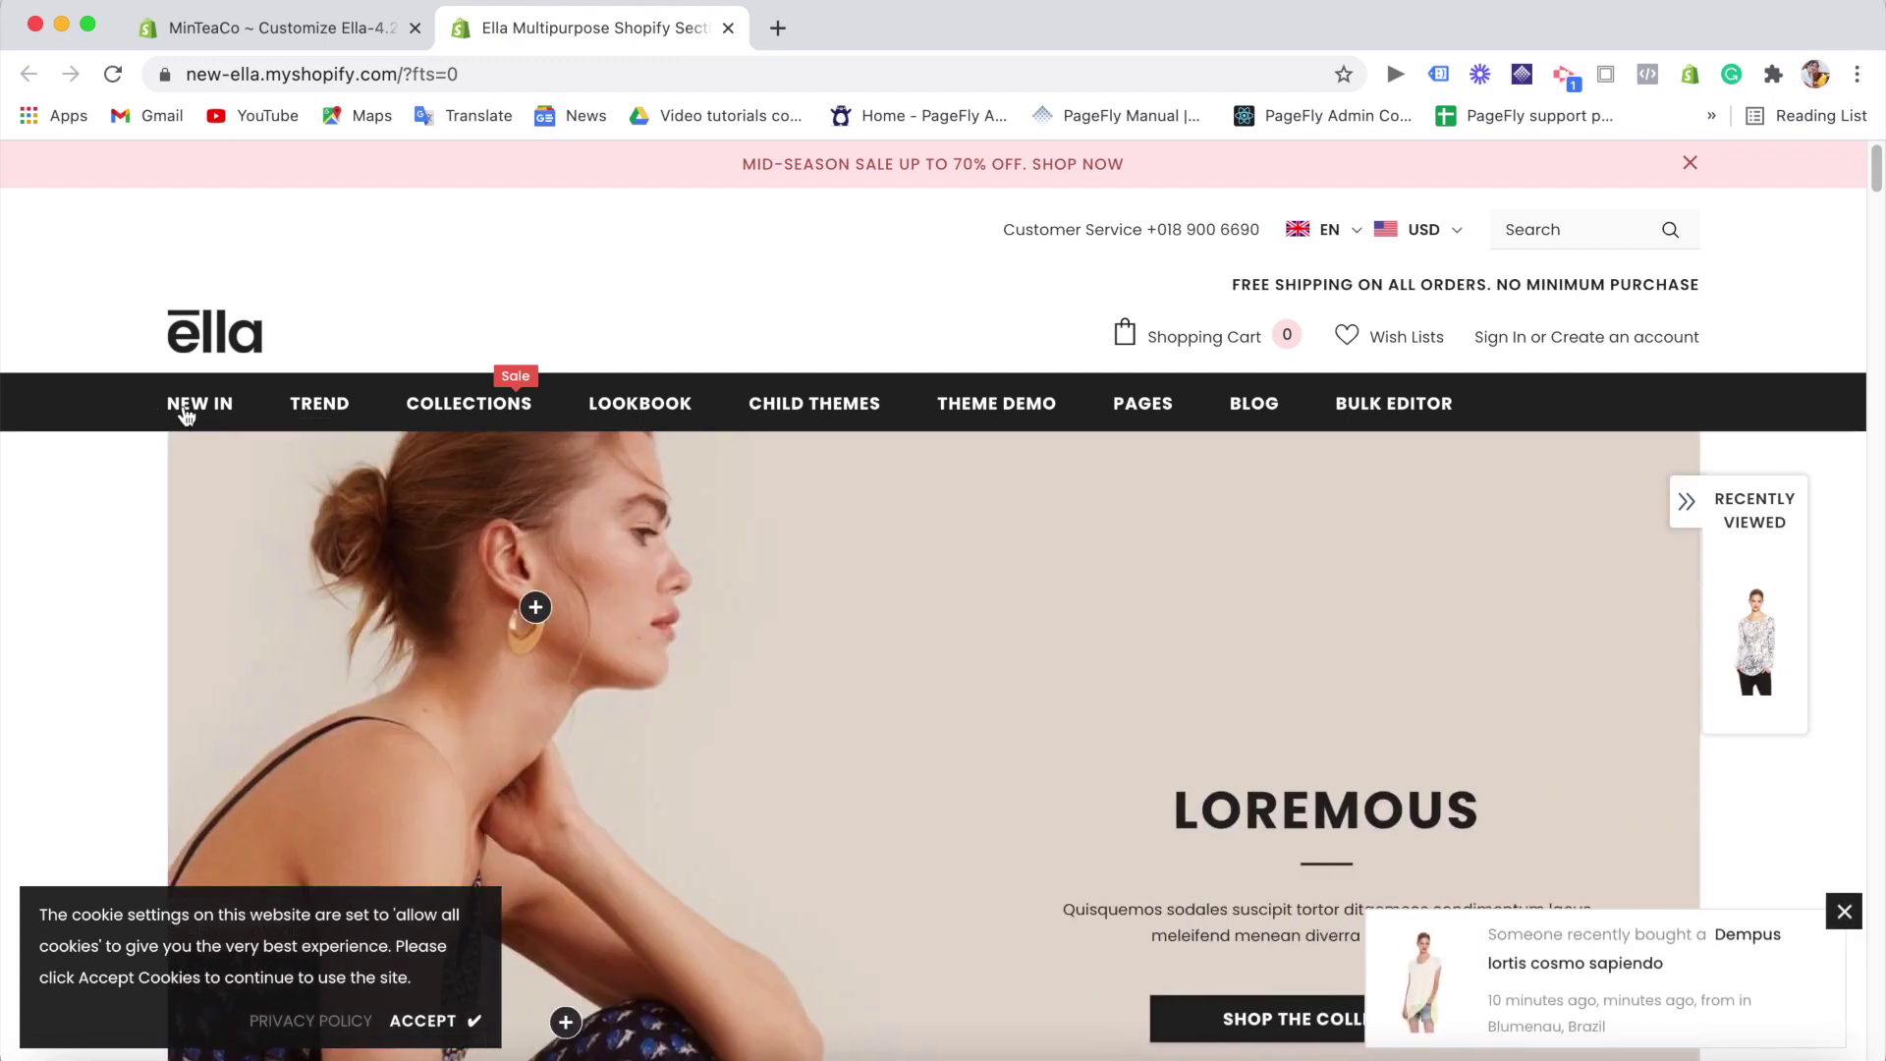
pyautogui.moveTo(208, 418)
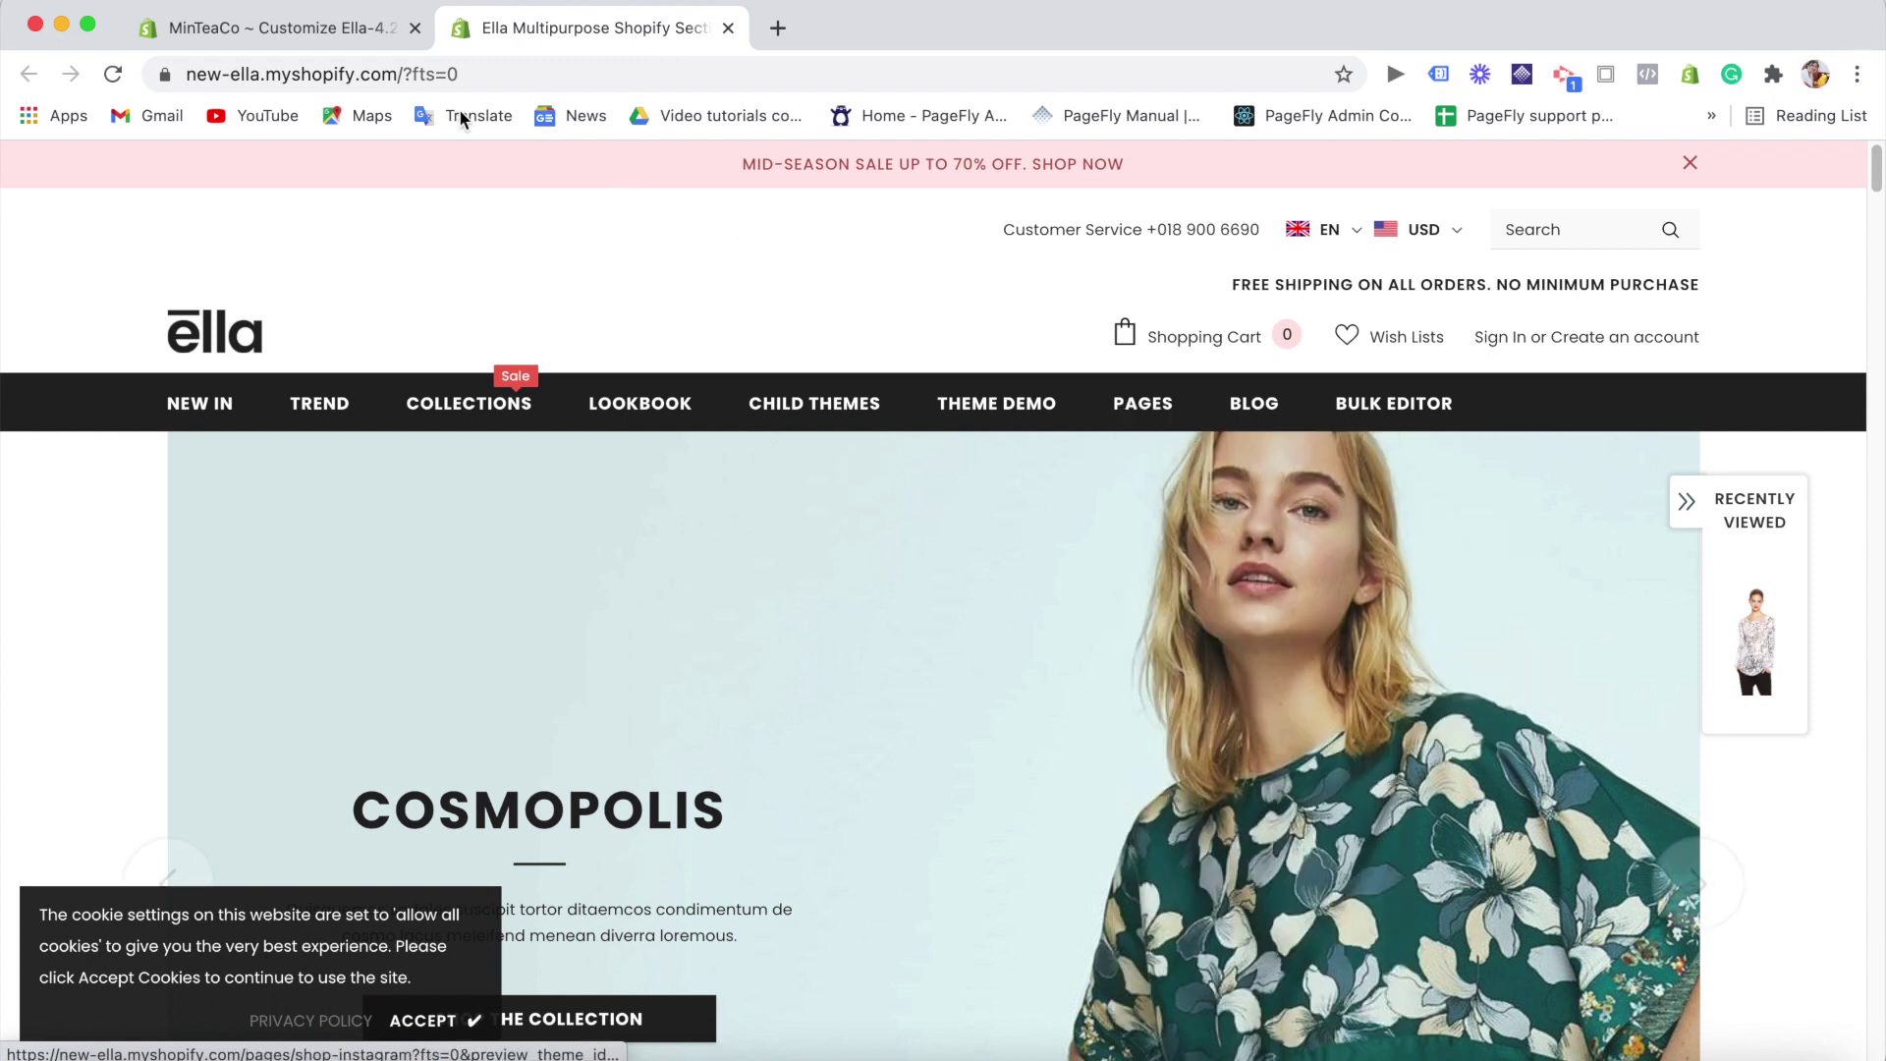
# - Return to the theme editor's section list and review the Footer Default settings, including the payment icon options
pyautogui.click(305, 30)
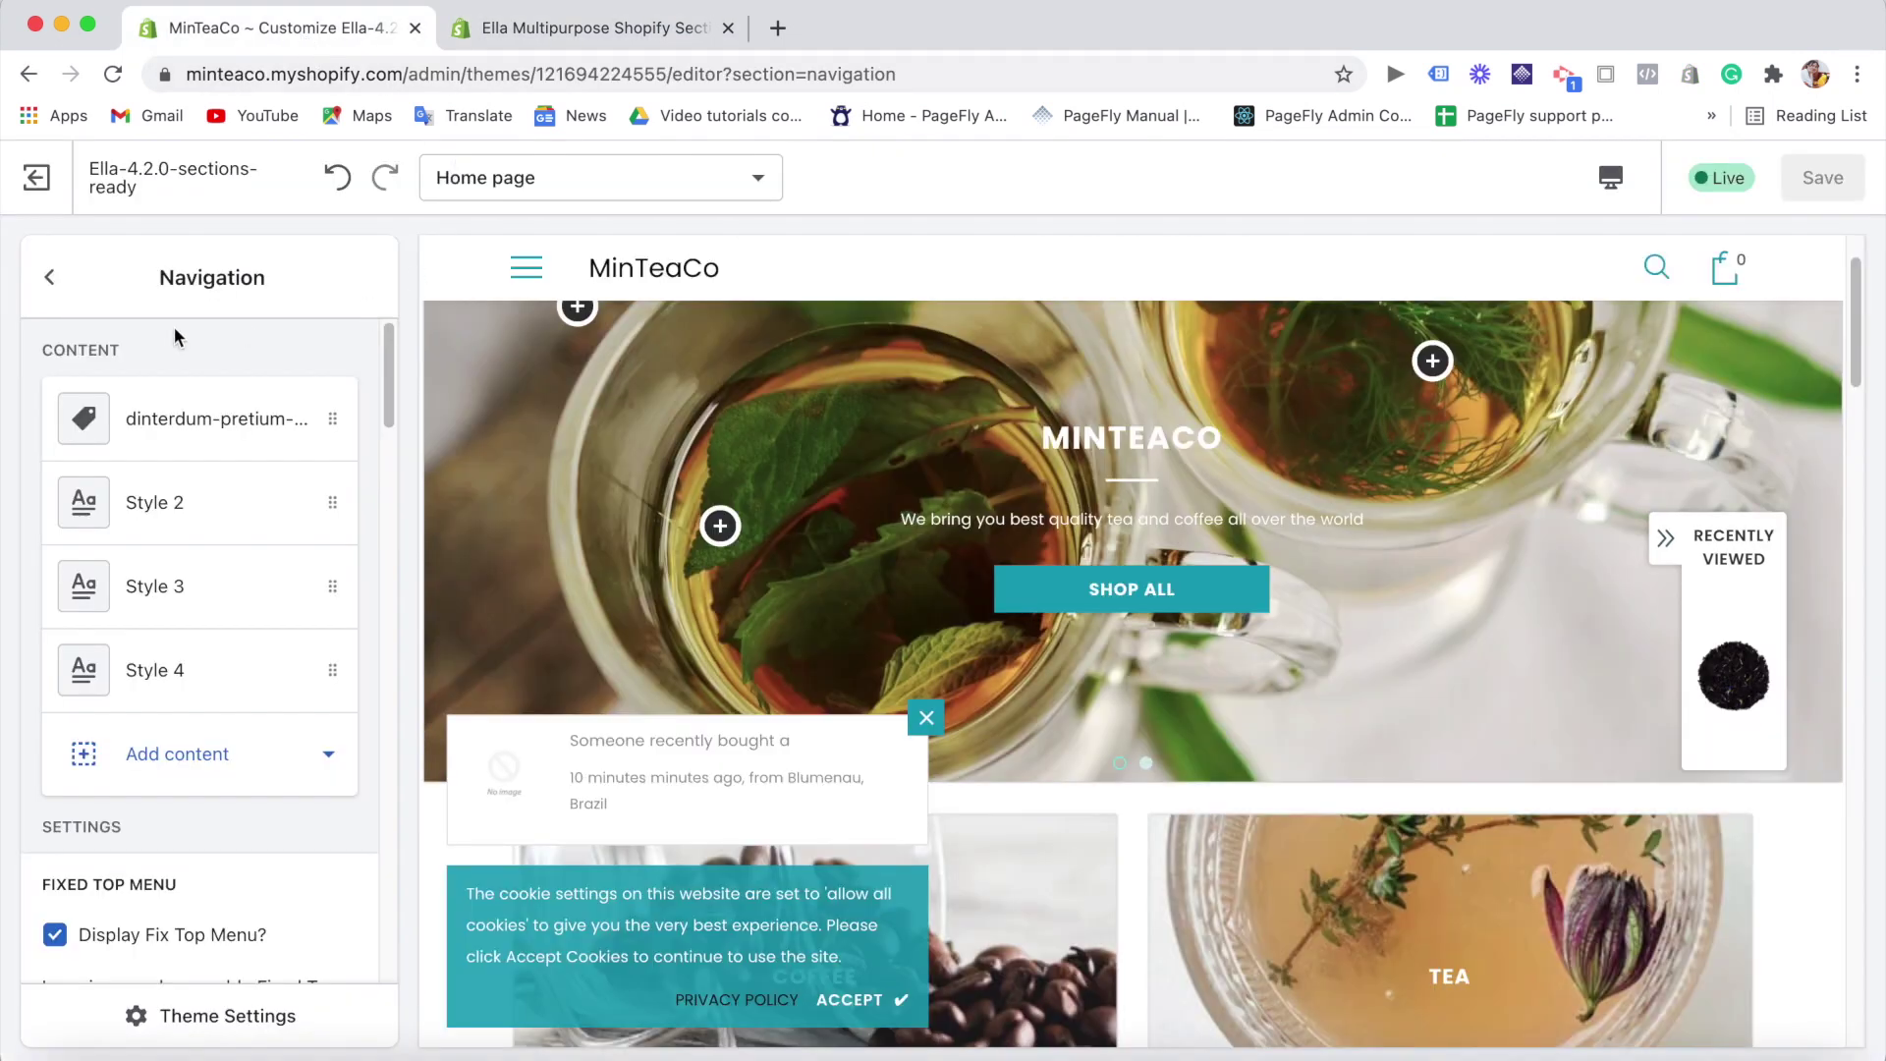
pyautogui.click(49, 277)
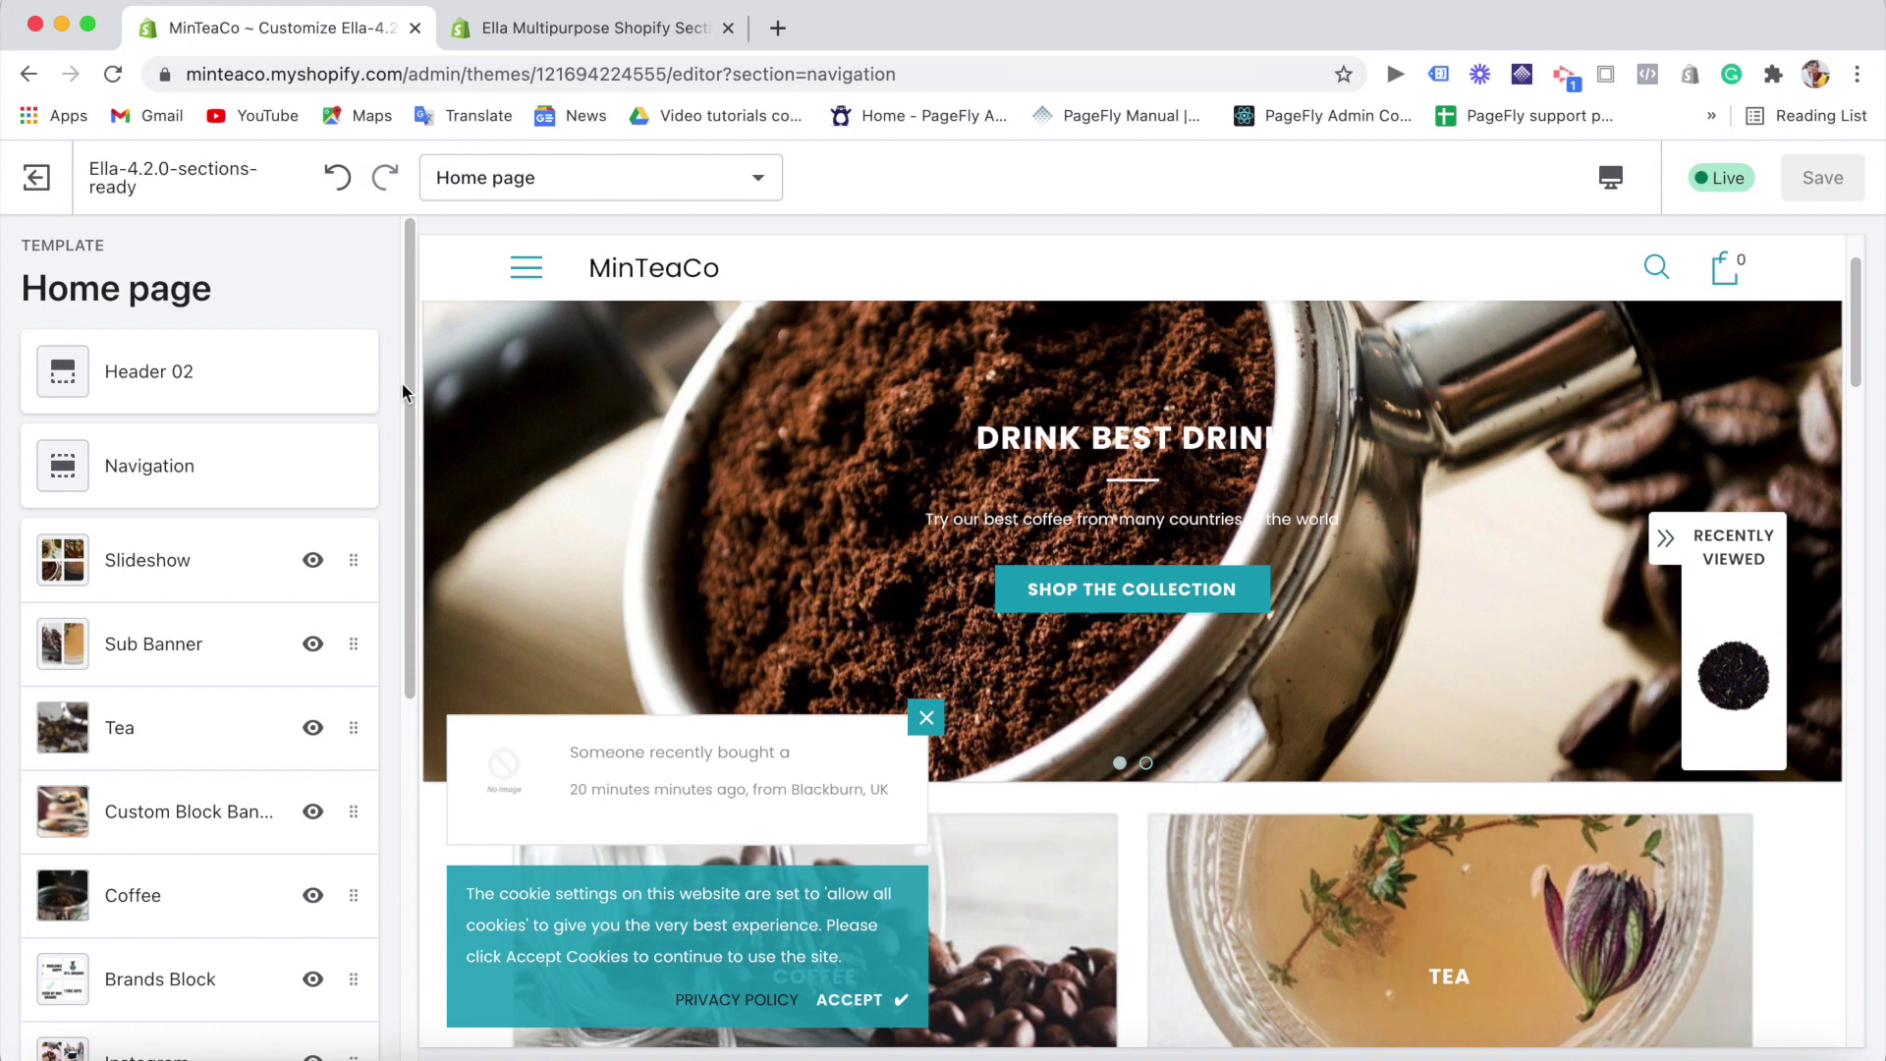
pyautogui.scroll(-6, 236, 645)
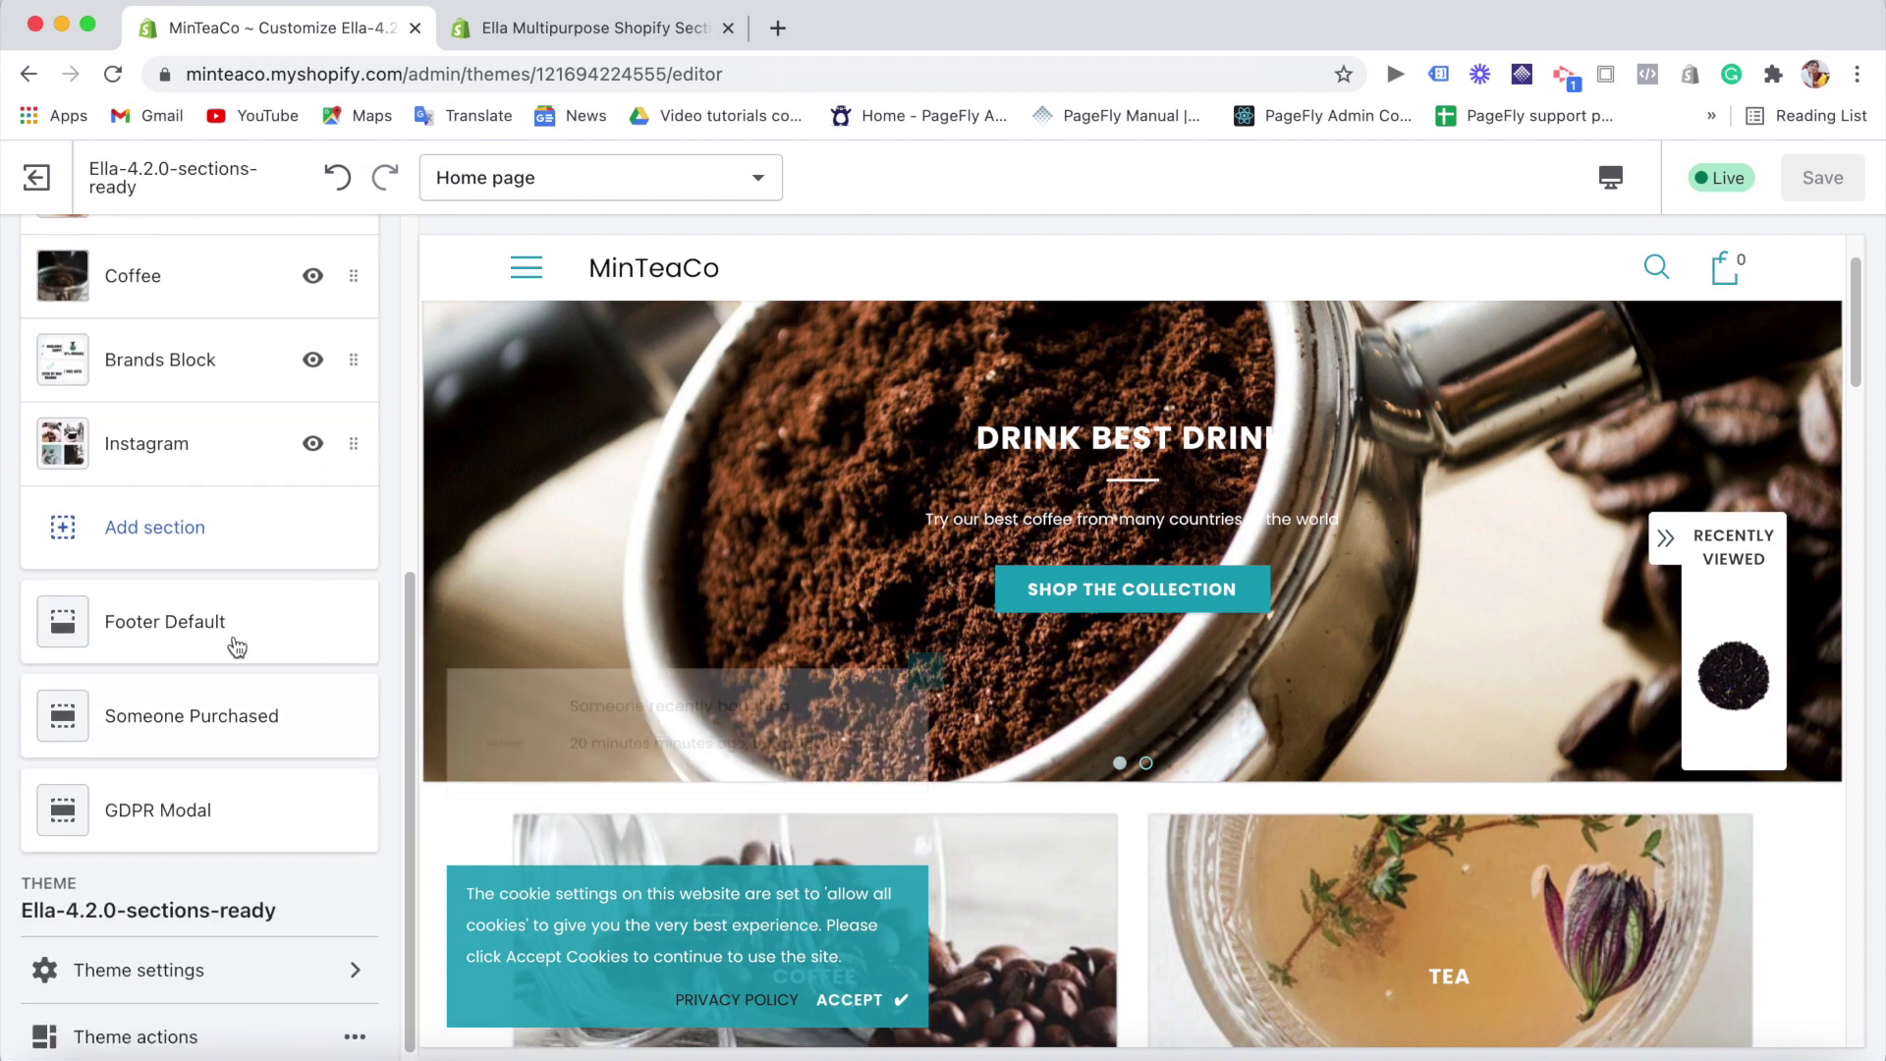
pyautogui.click(196, 636)
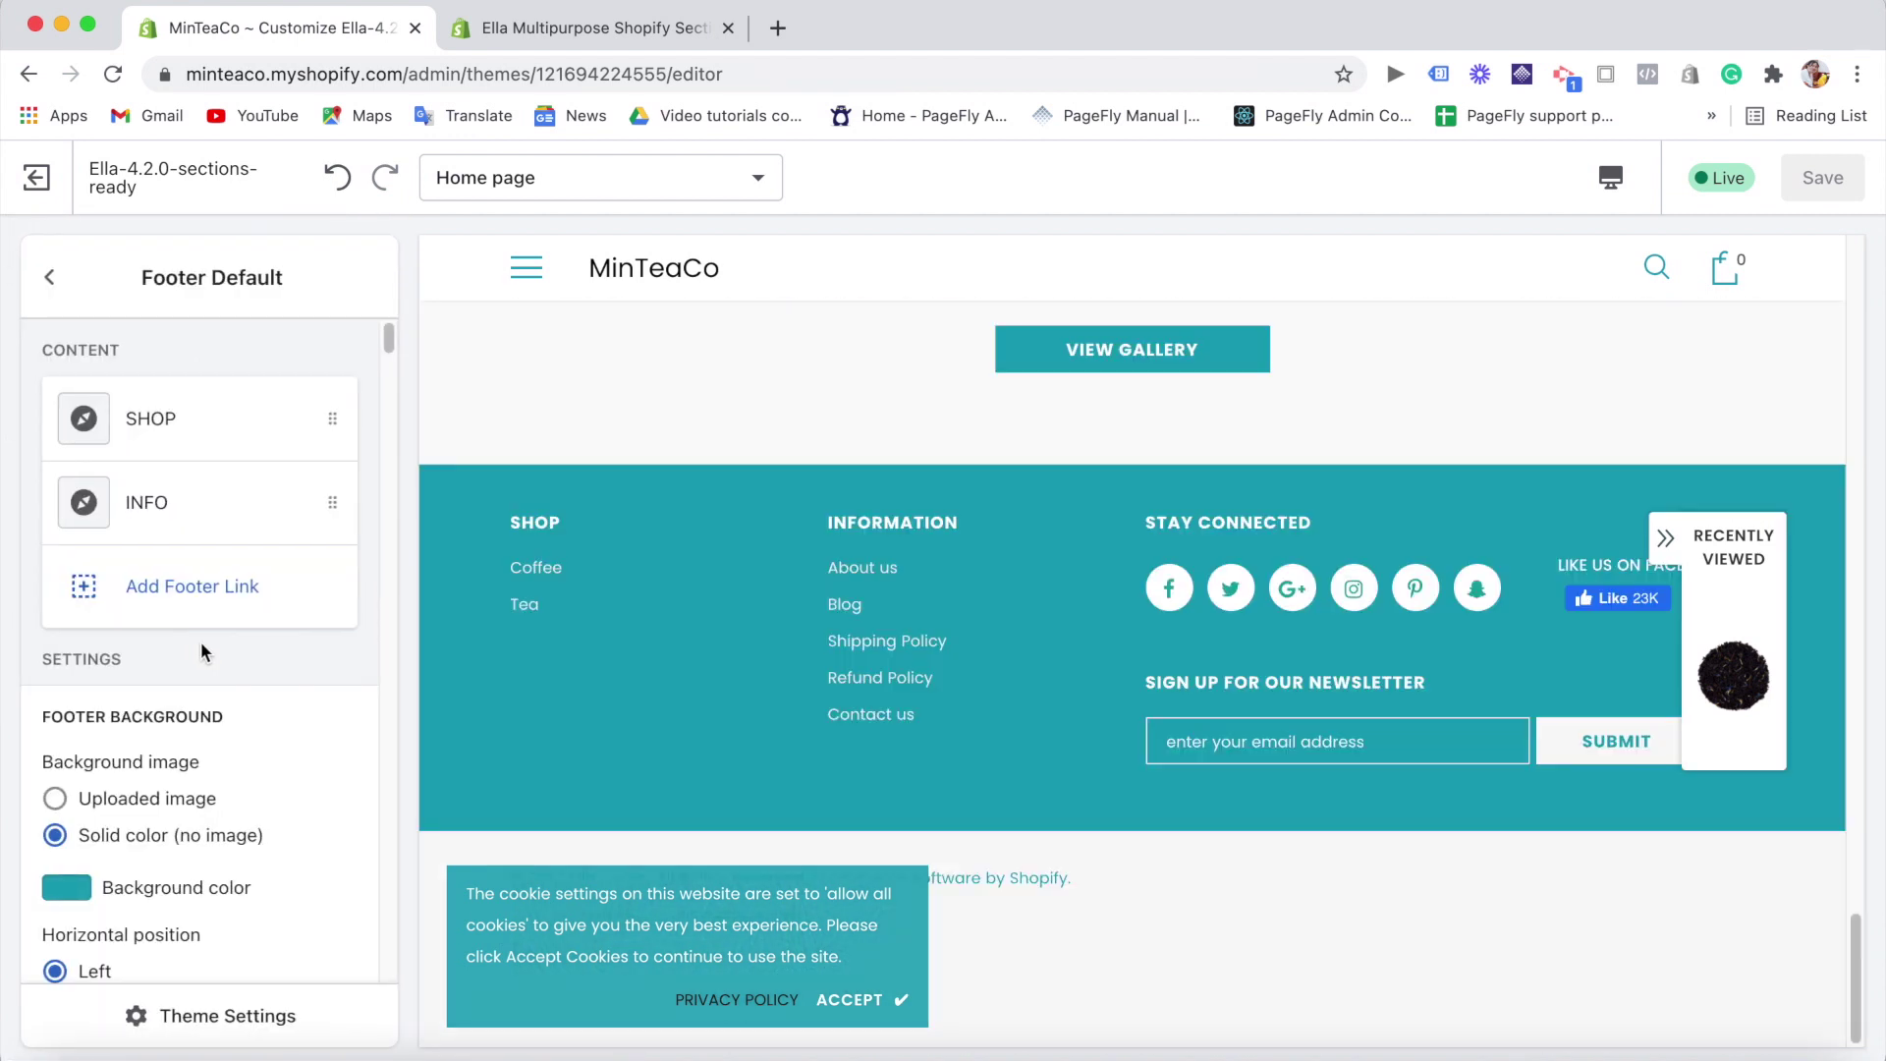
pyautogui.moveTo(389, 339); pyautogui.dragTo(403, 551)
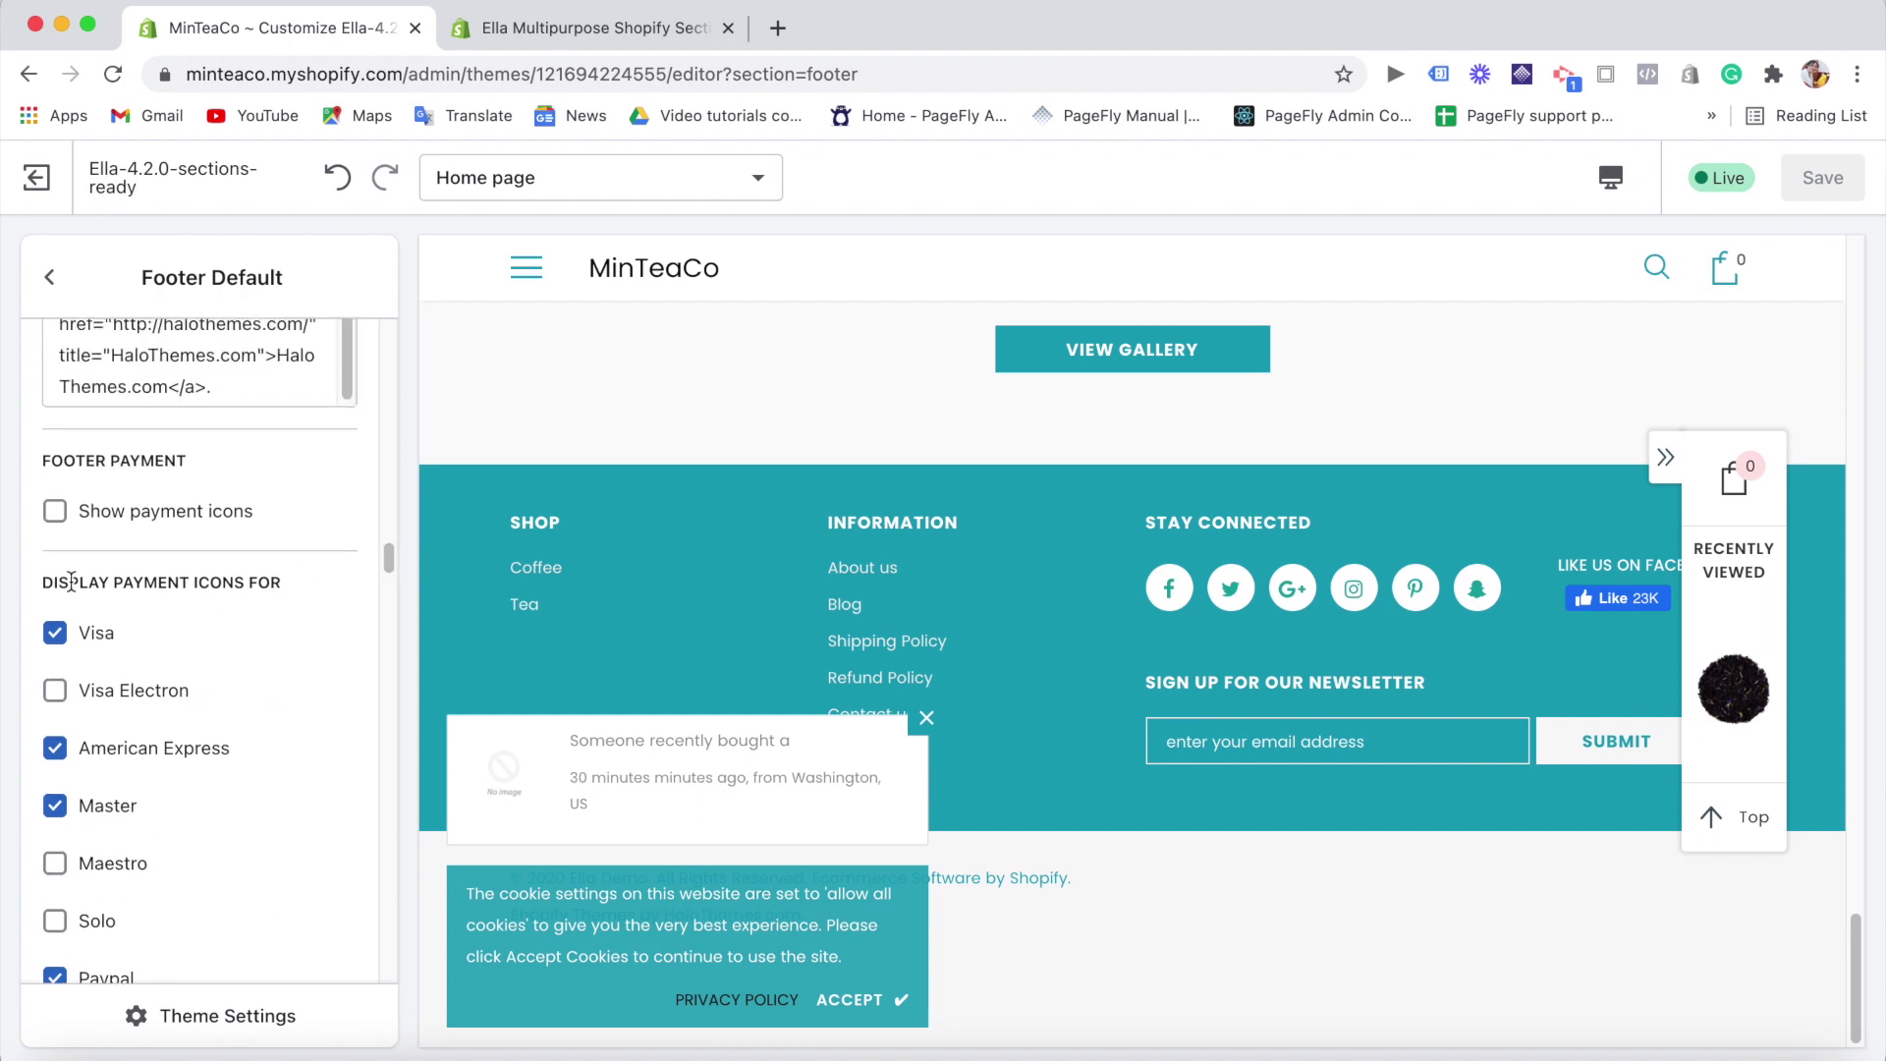
pyautogui.moveTo(390, 565); pyautogui.dragTo(371, 708)
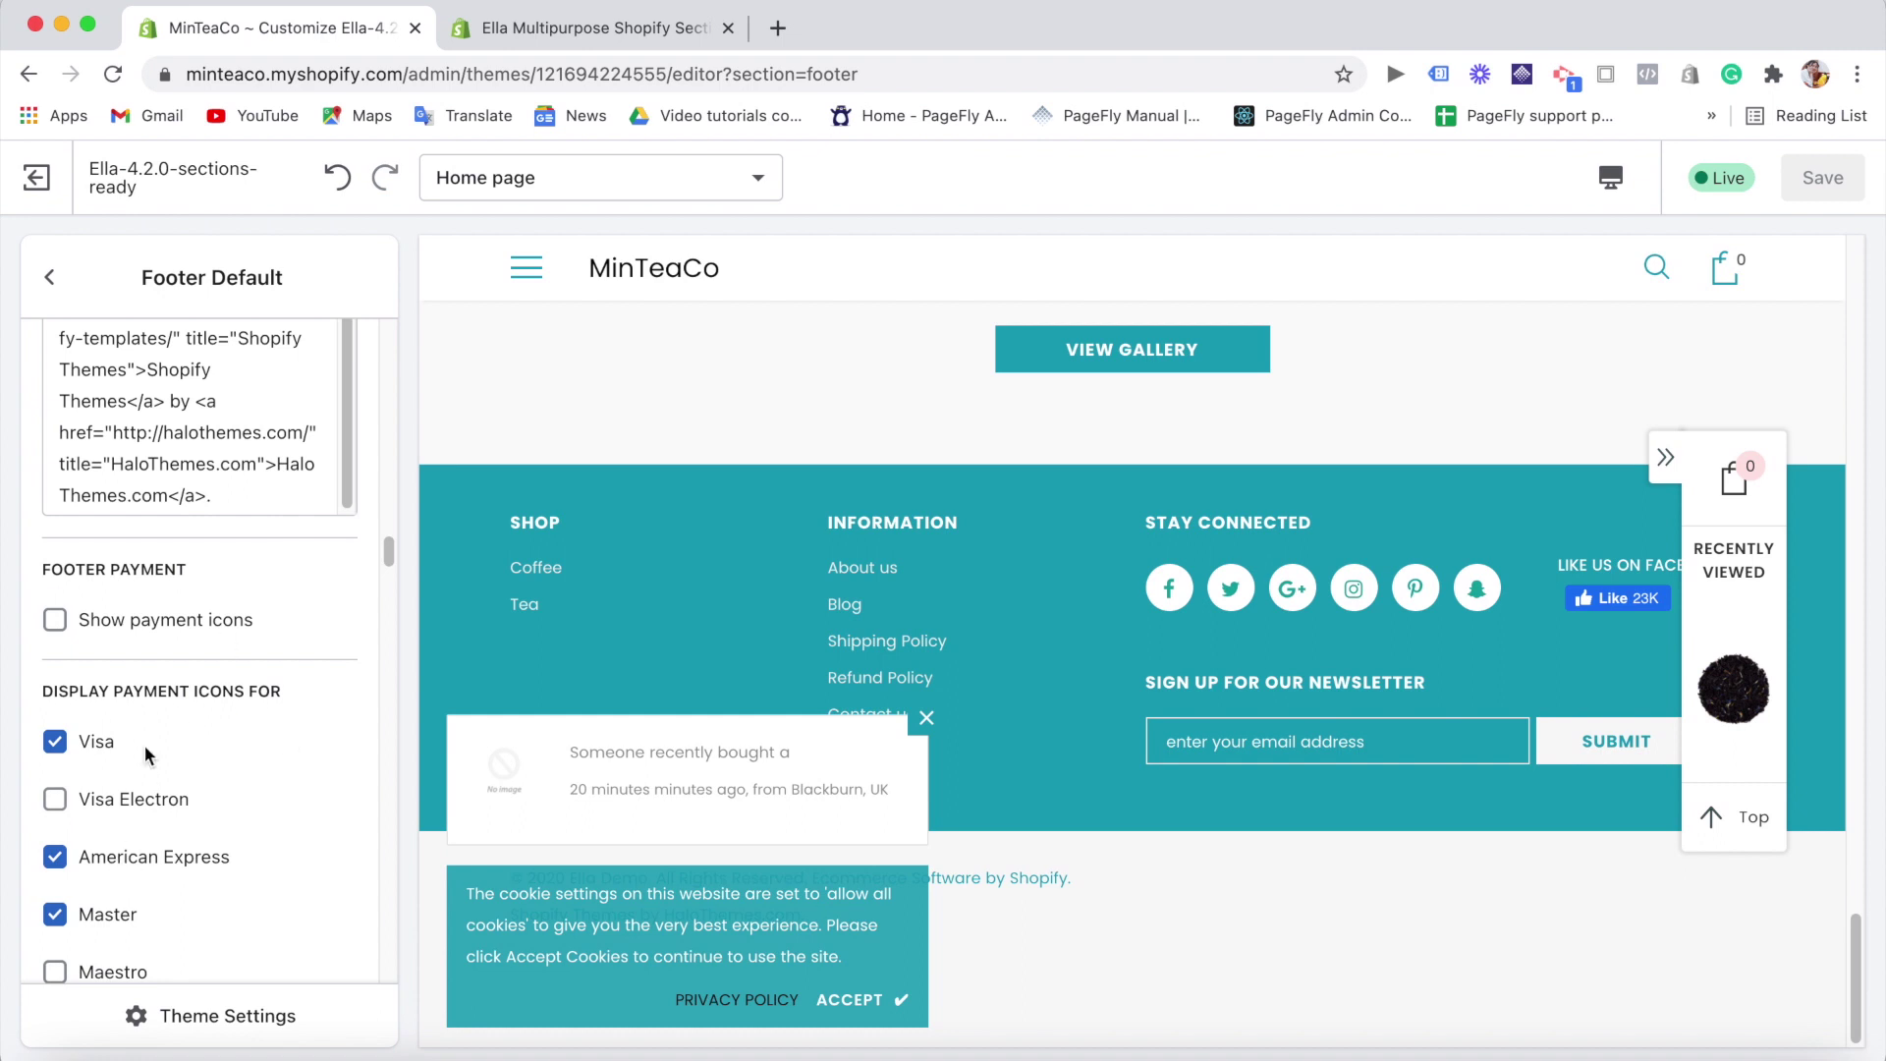
pyautogui.moveTo(389, 550)
pyautogui.mouseDown()
pyautogui.moveTo(389, 530)
pyautogui.moveTo(389, 550)
pyautogui.mouseUp()
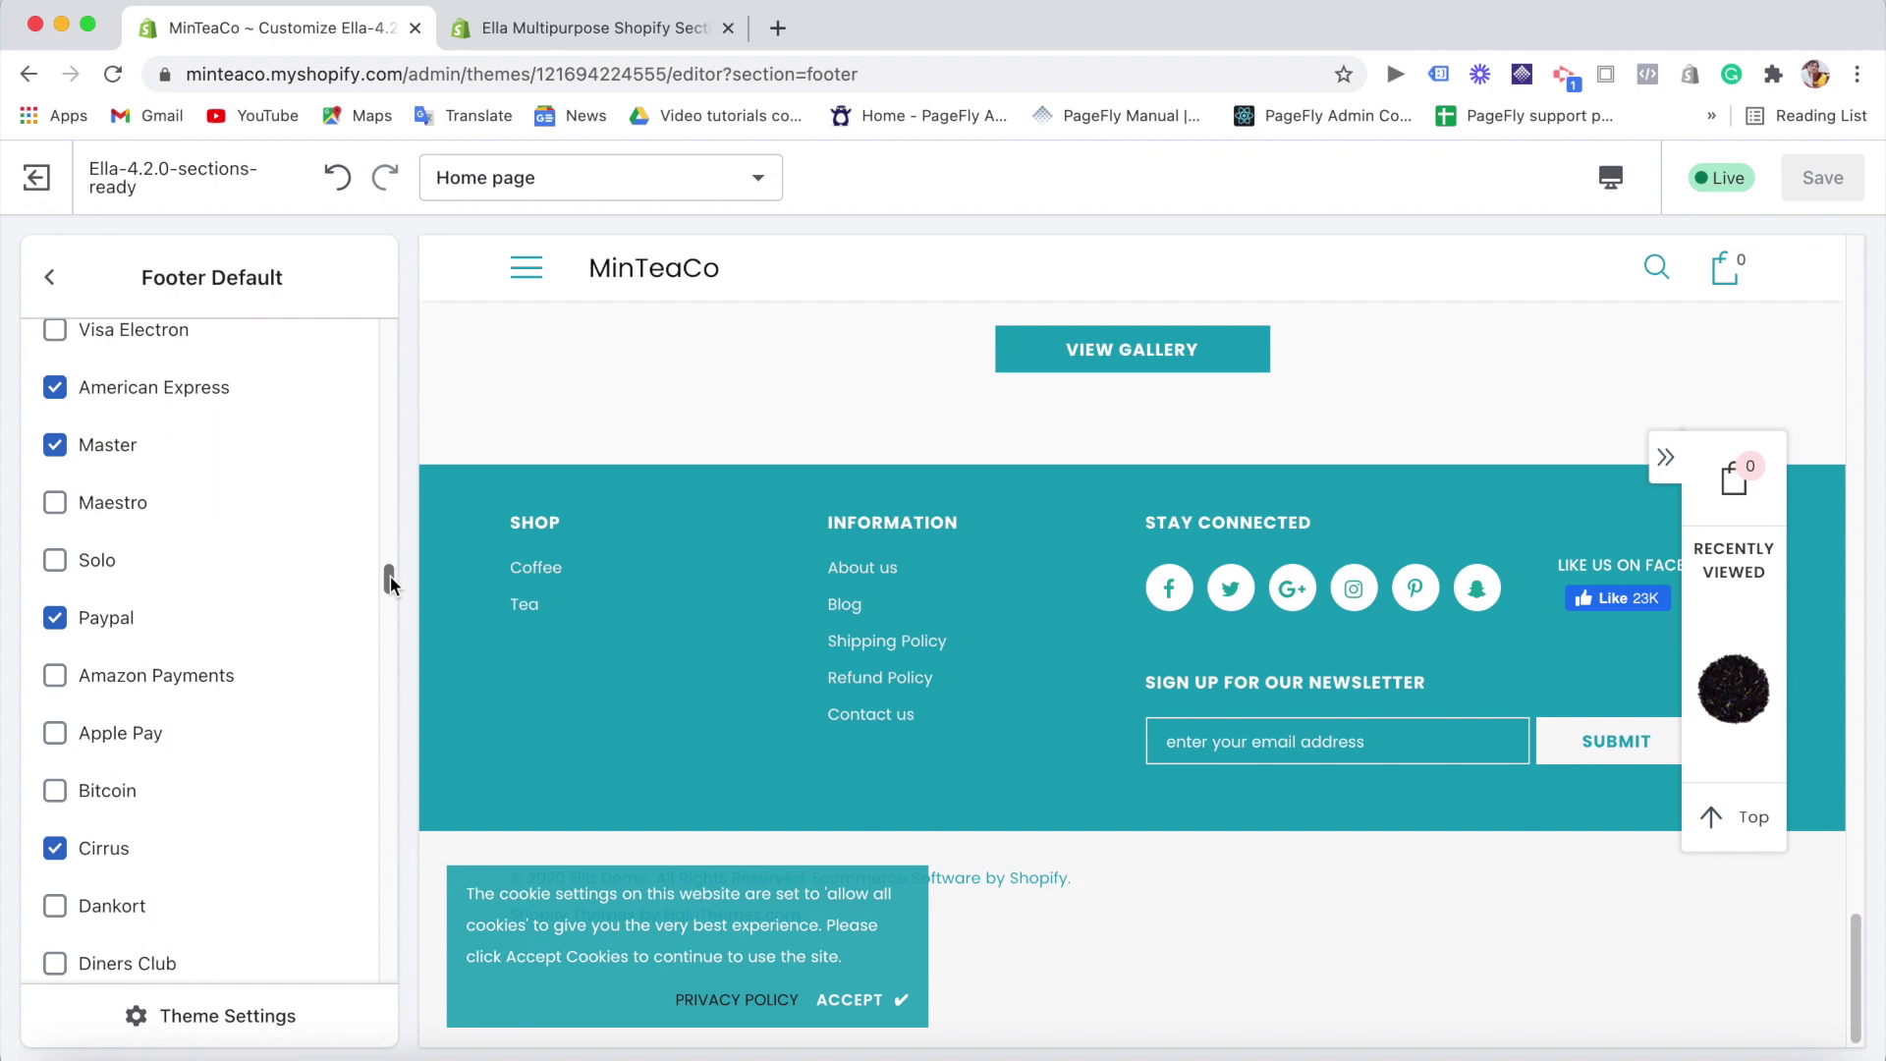
pyautogui.moveTo(389, 566); pyautogui.dragTo(413, 340)
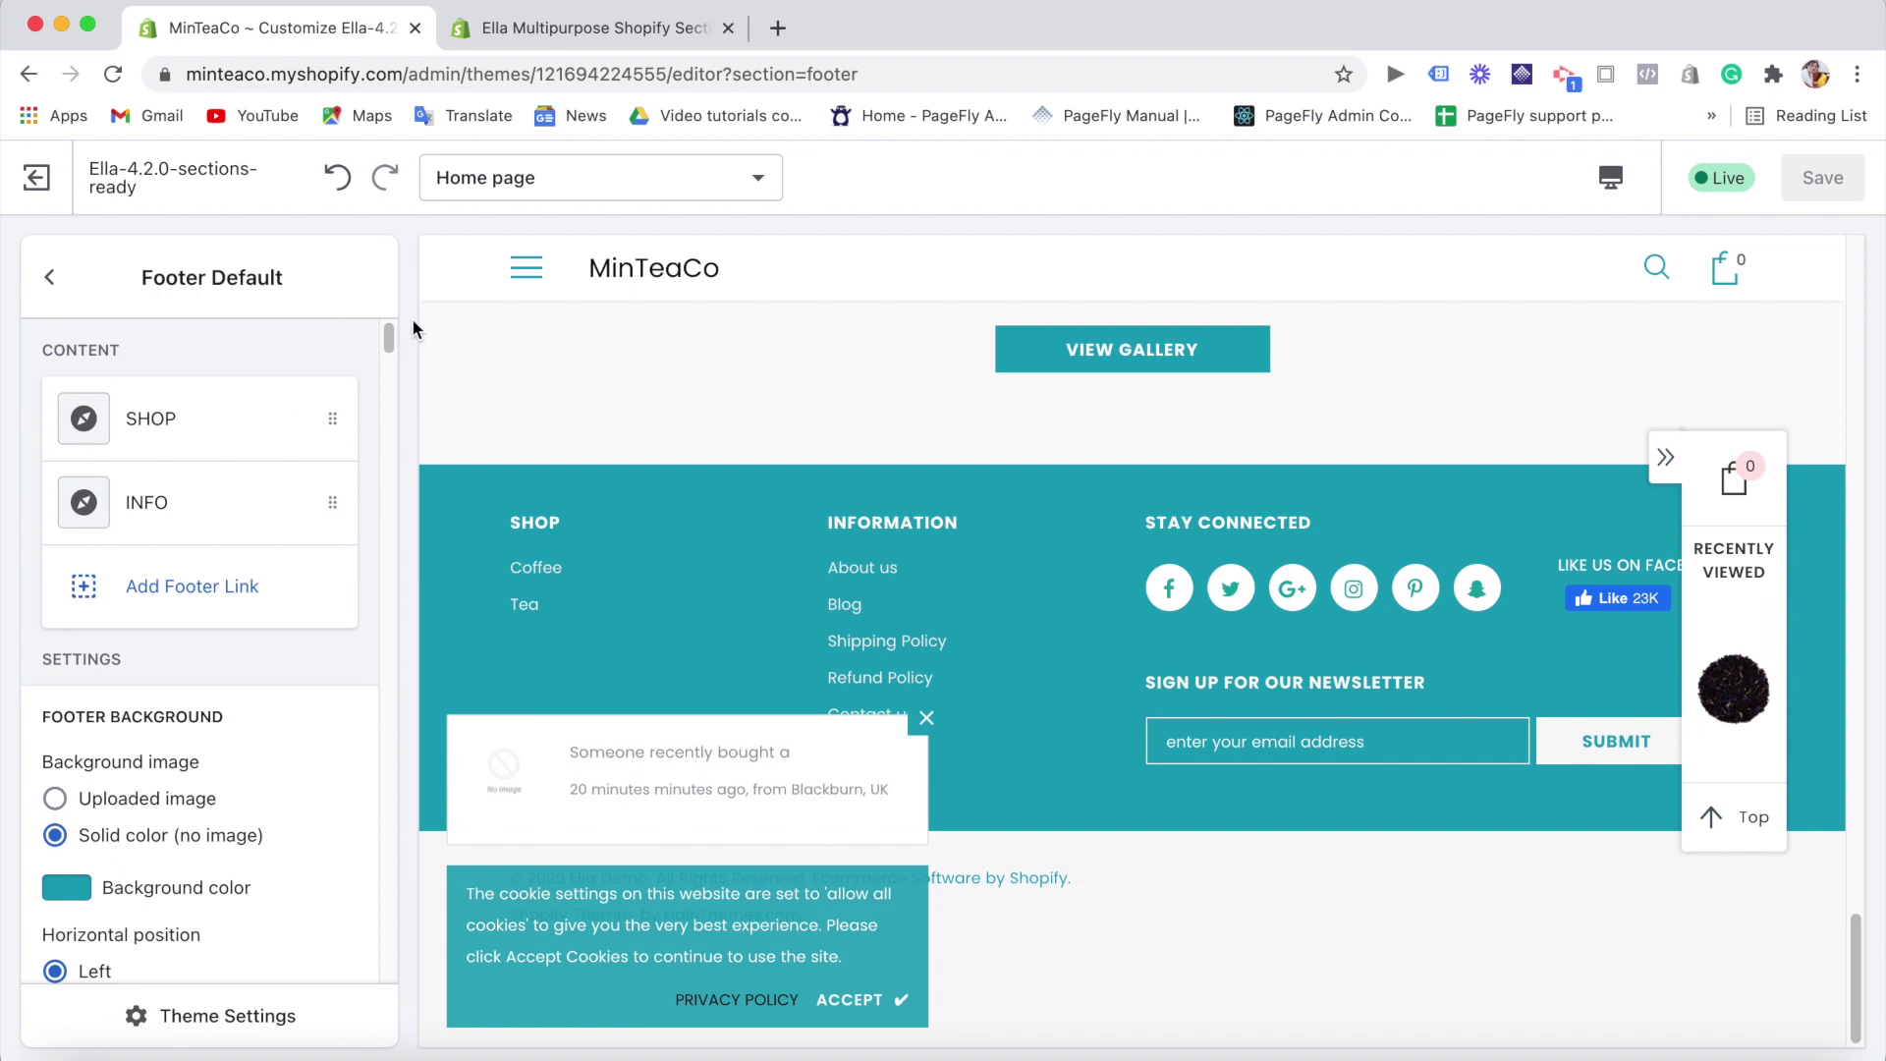
# - Go back to the section list, open the Header 02 settings, and look through the home page preview below the header
pyautogui.click(54, 291)
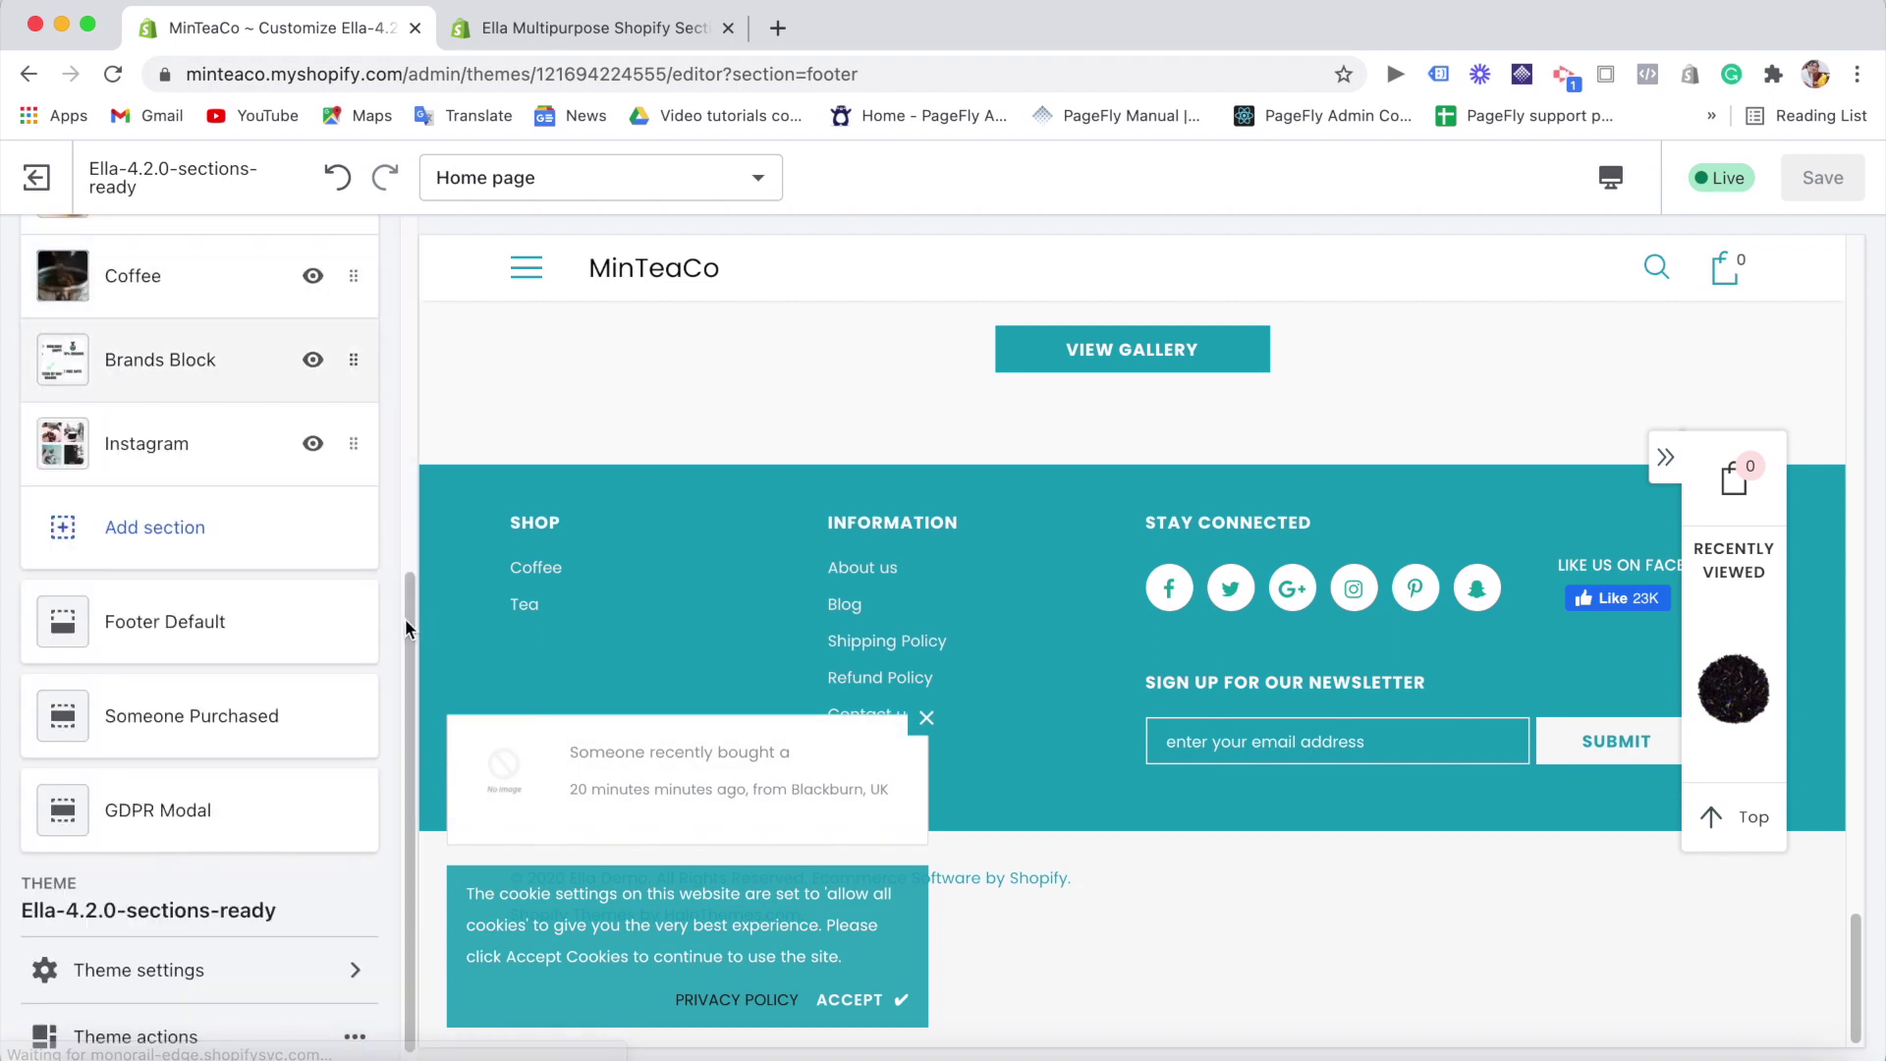
pyautogui.moveTo(408, 643); pyautogui.dragTo(413, 280)
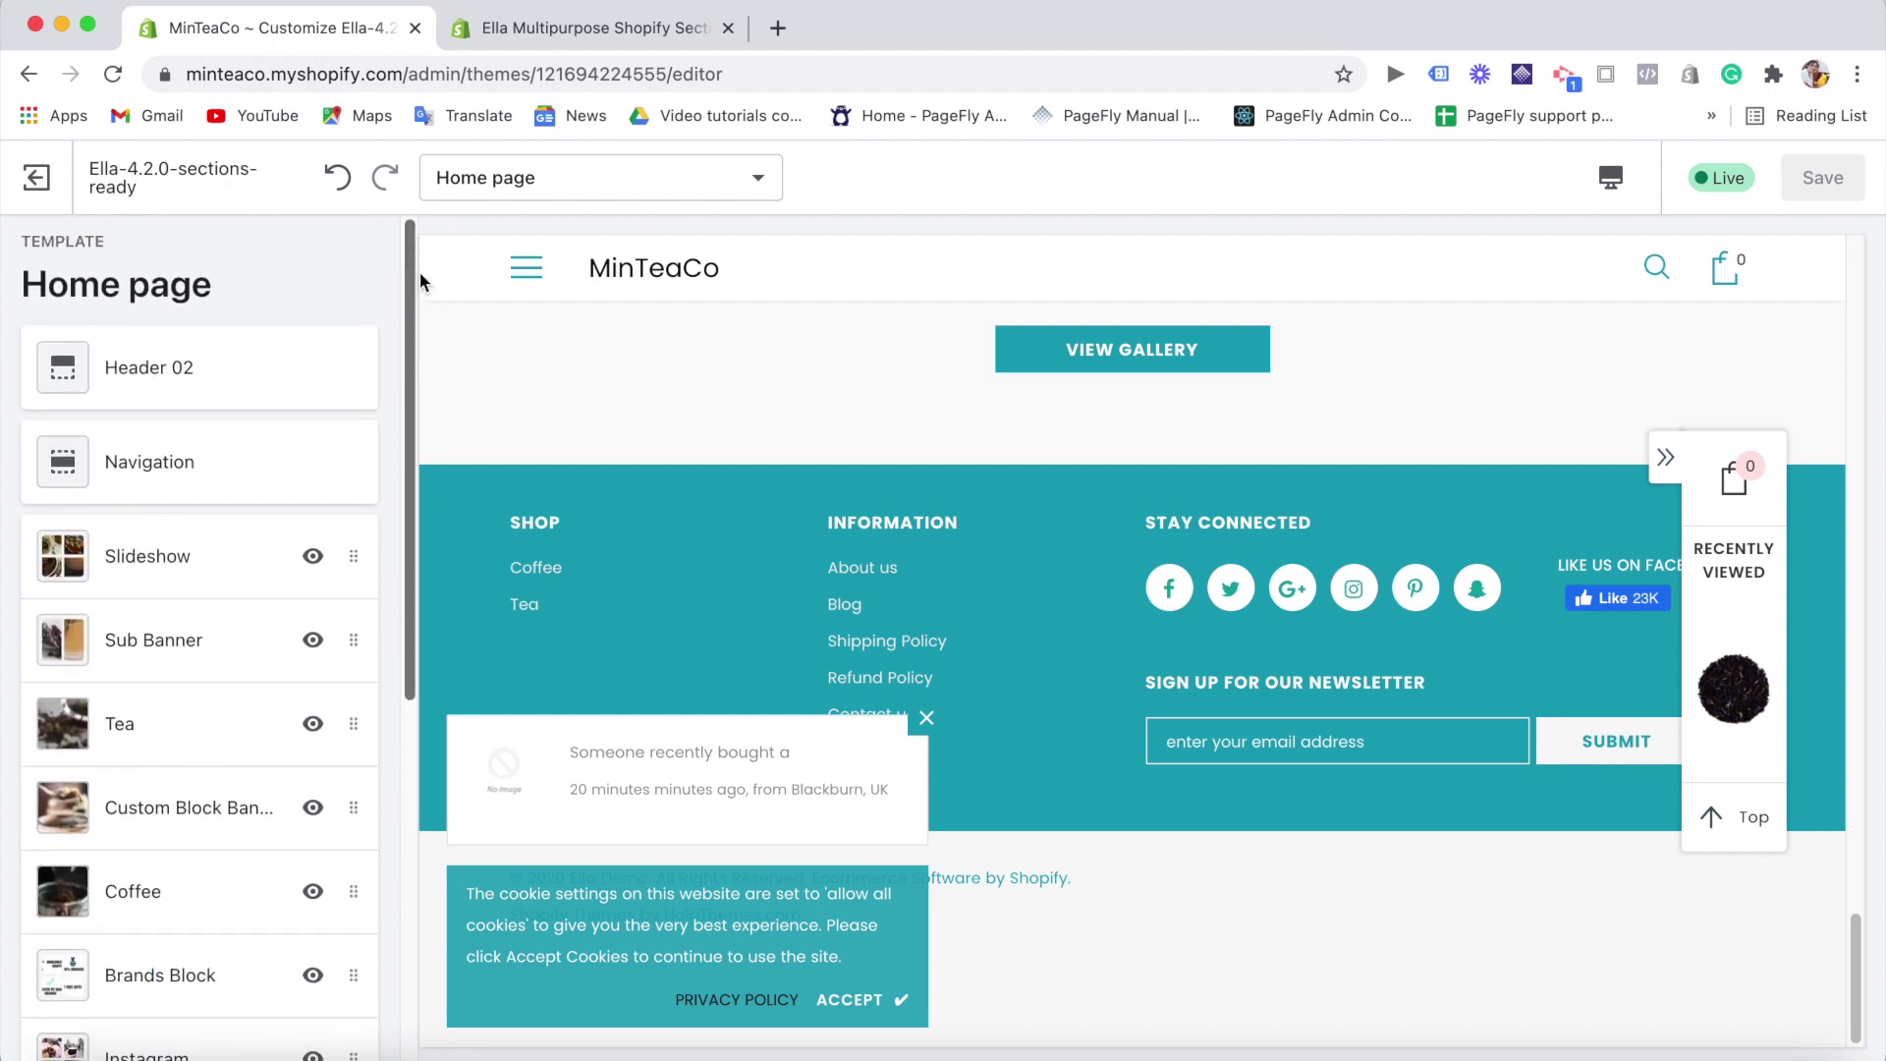
pyautogui.click(190, 385)
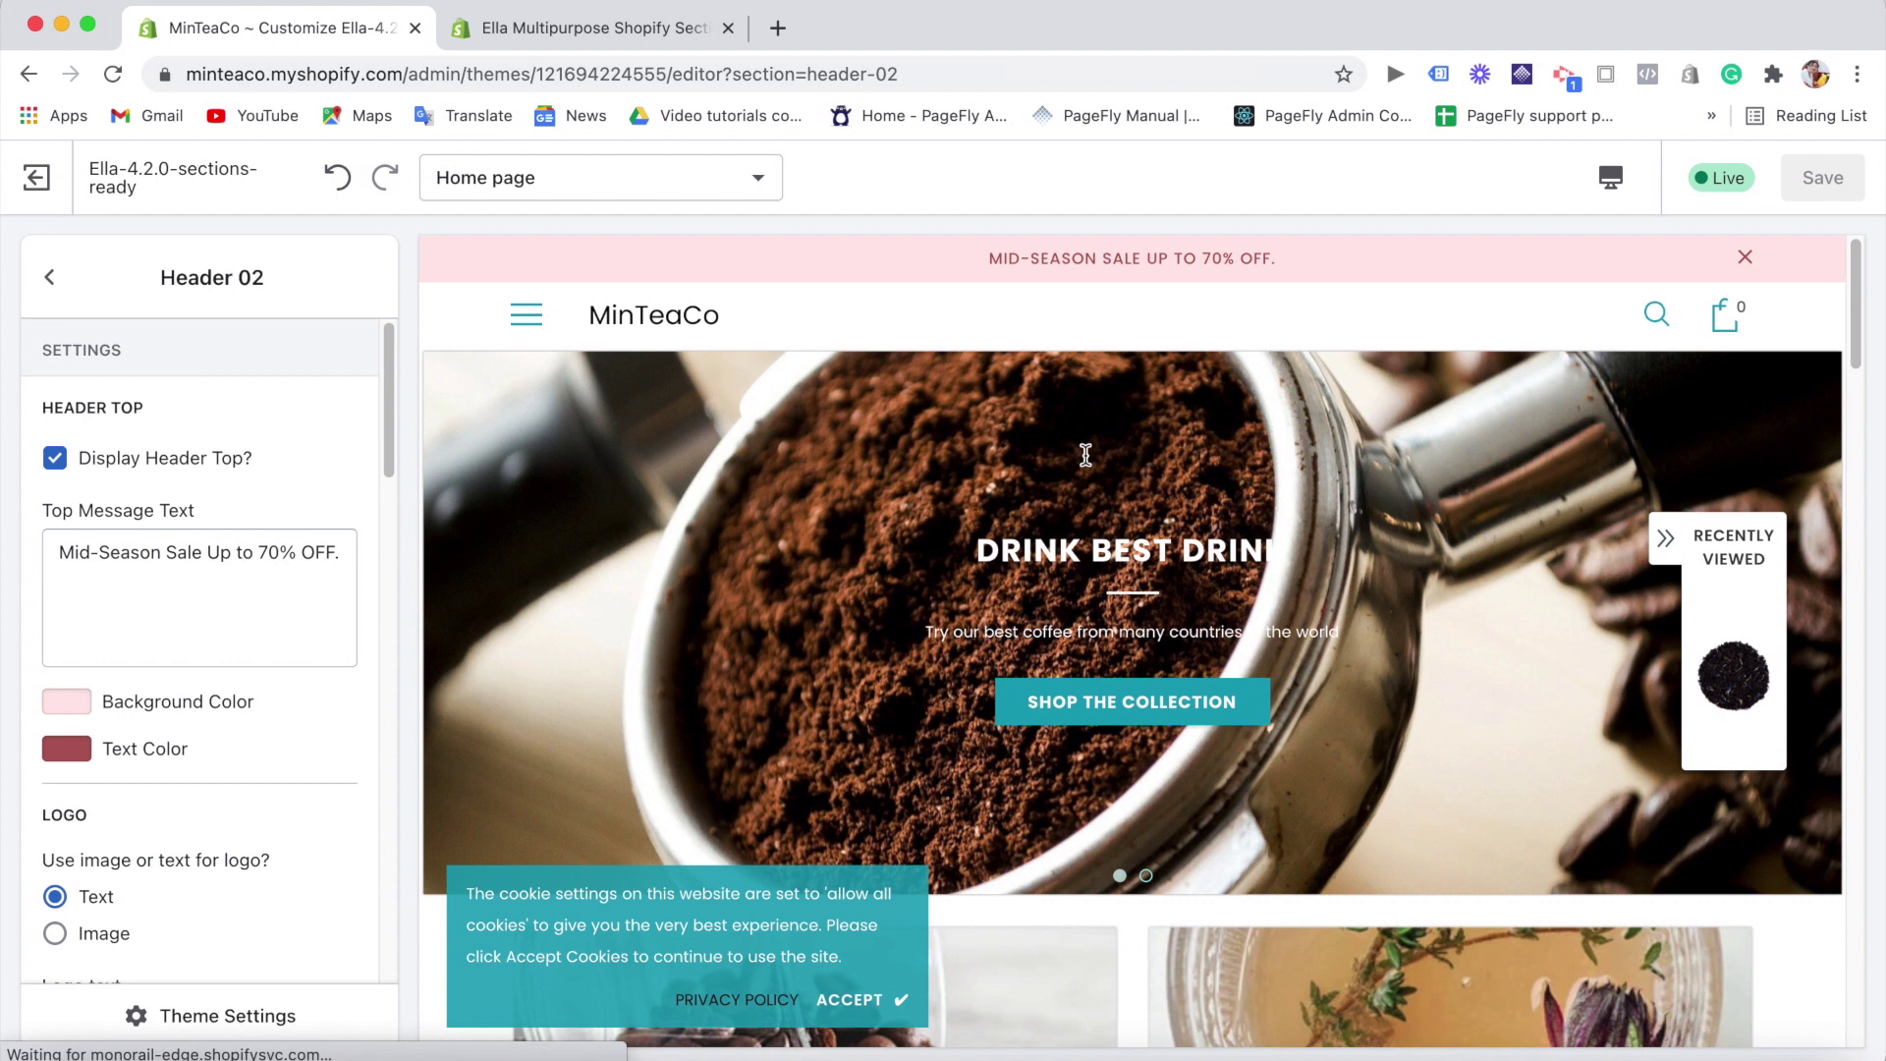
pyautogui.moveTo(1860, 334); pyautogui.dragTo(1863, 619)
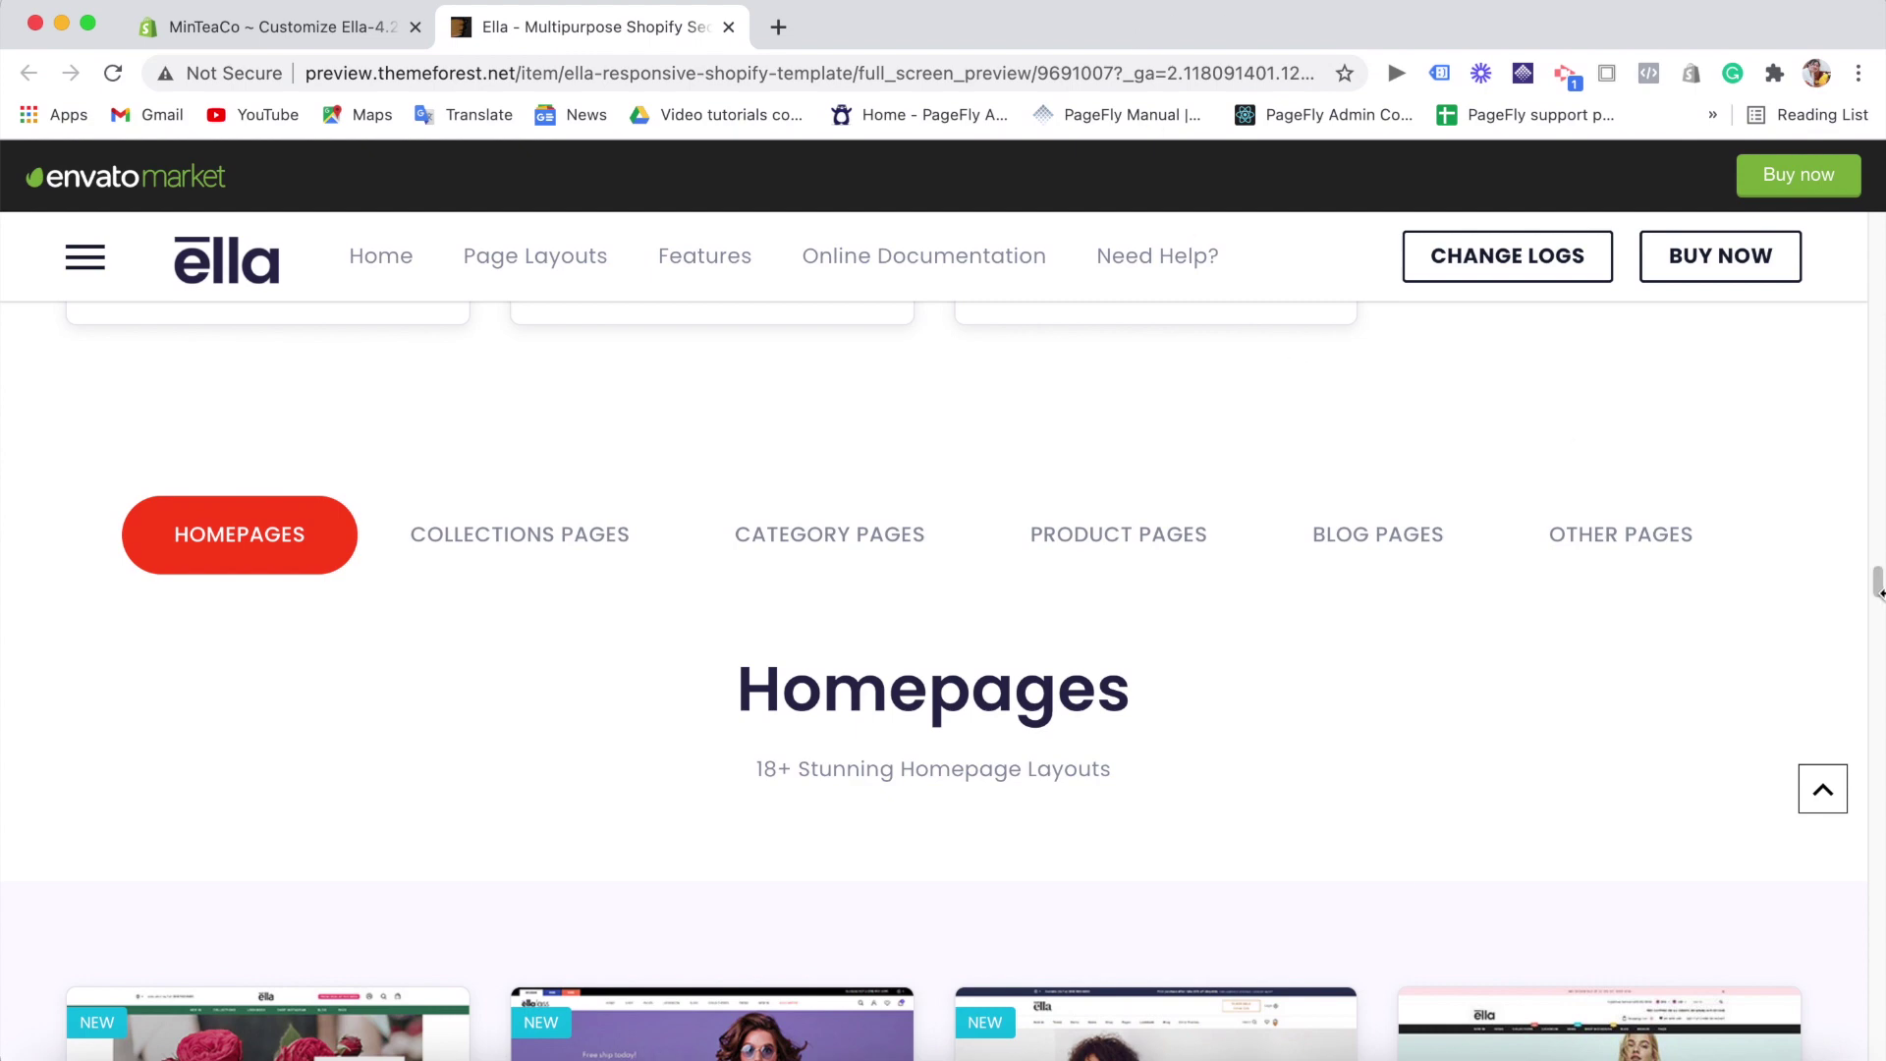
# - Open the Fashion Skin 01 demo from the Ella Homepages layouts and browse its home page down to the product row
pyautogui.moveTo(1878, 587)
pyautogui.mouseDown()
pyautogui.moveTo(1879, 652)
pyautogui.moveTo(1878, 620)
pyautogui.mouseUp()
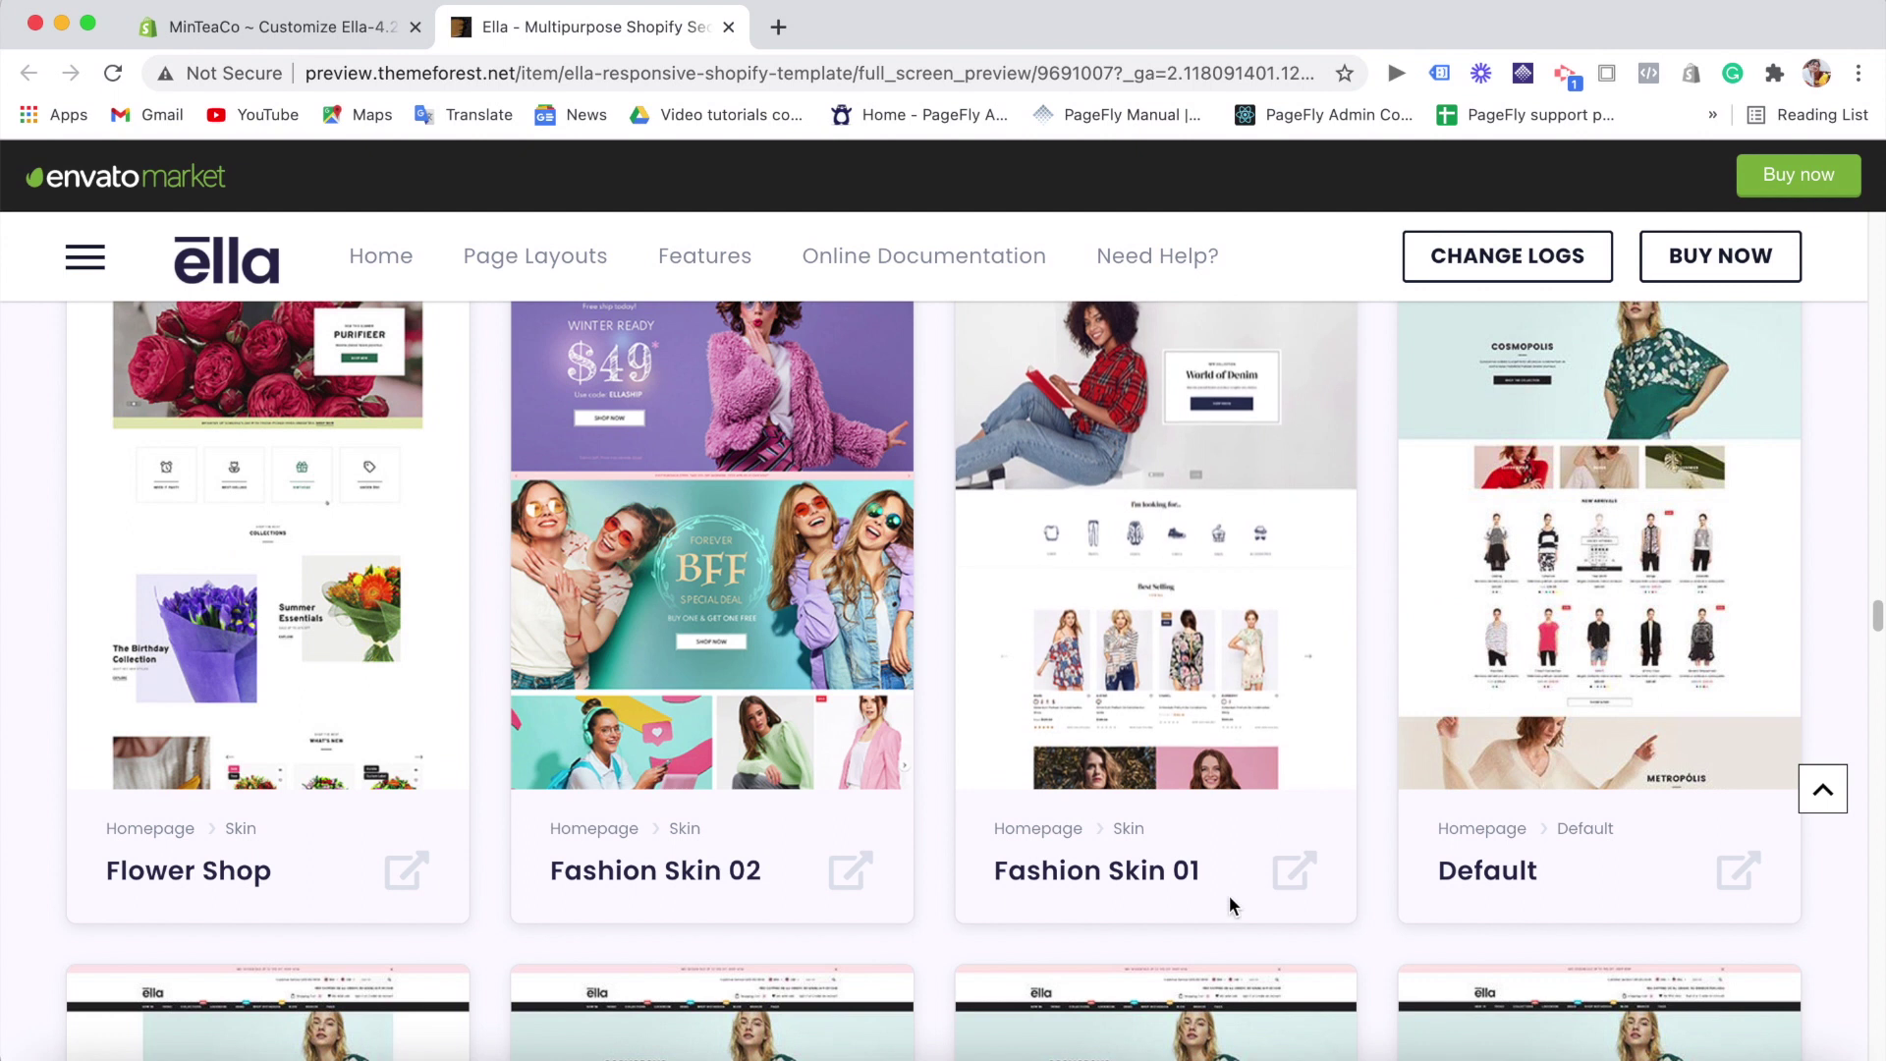
pyautogui.click(1282, 890)
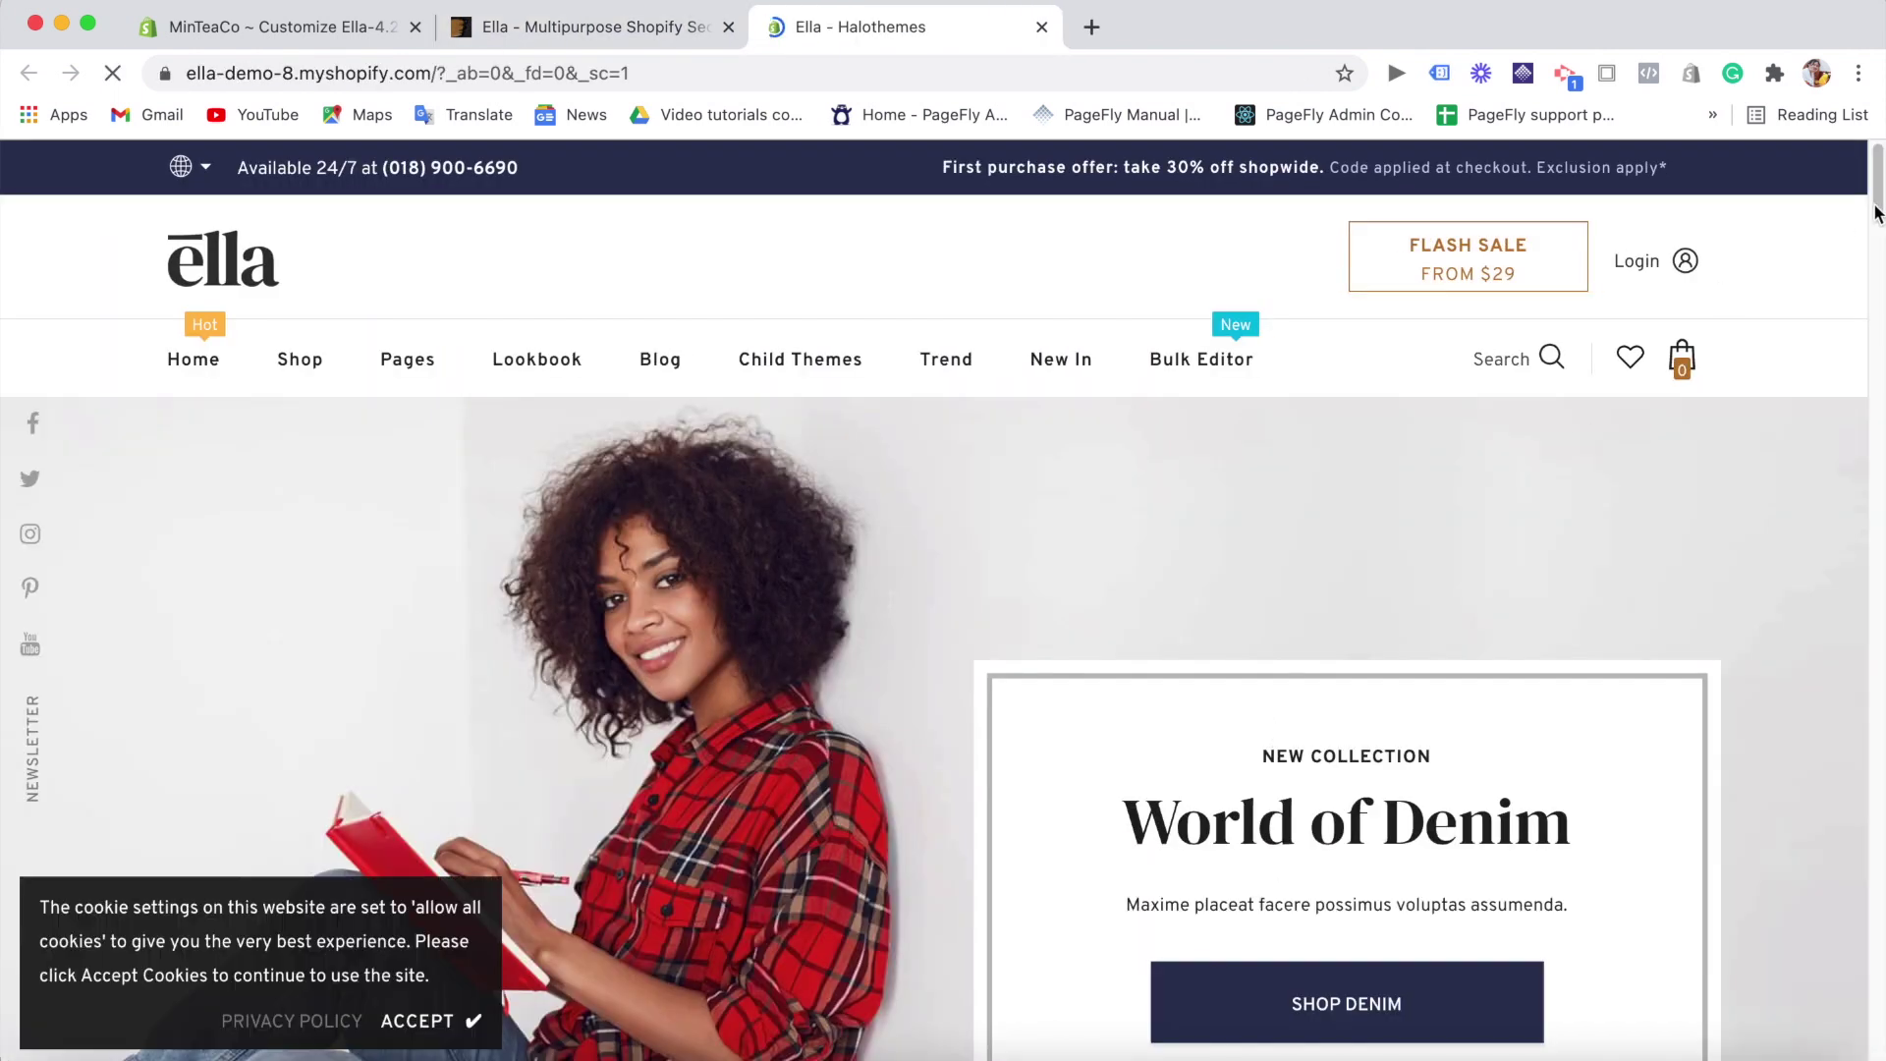
pyautogui.scroll(-3, 1878, 211)
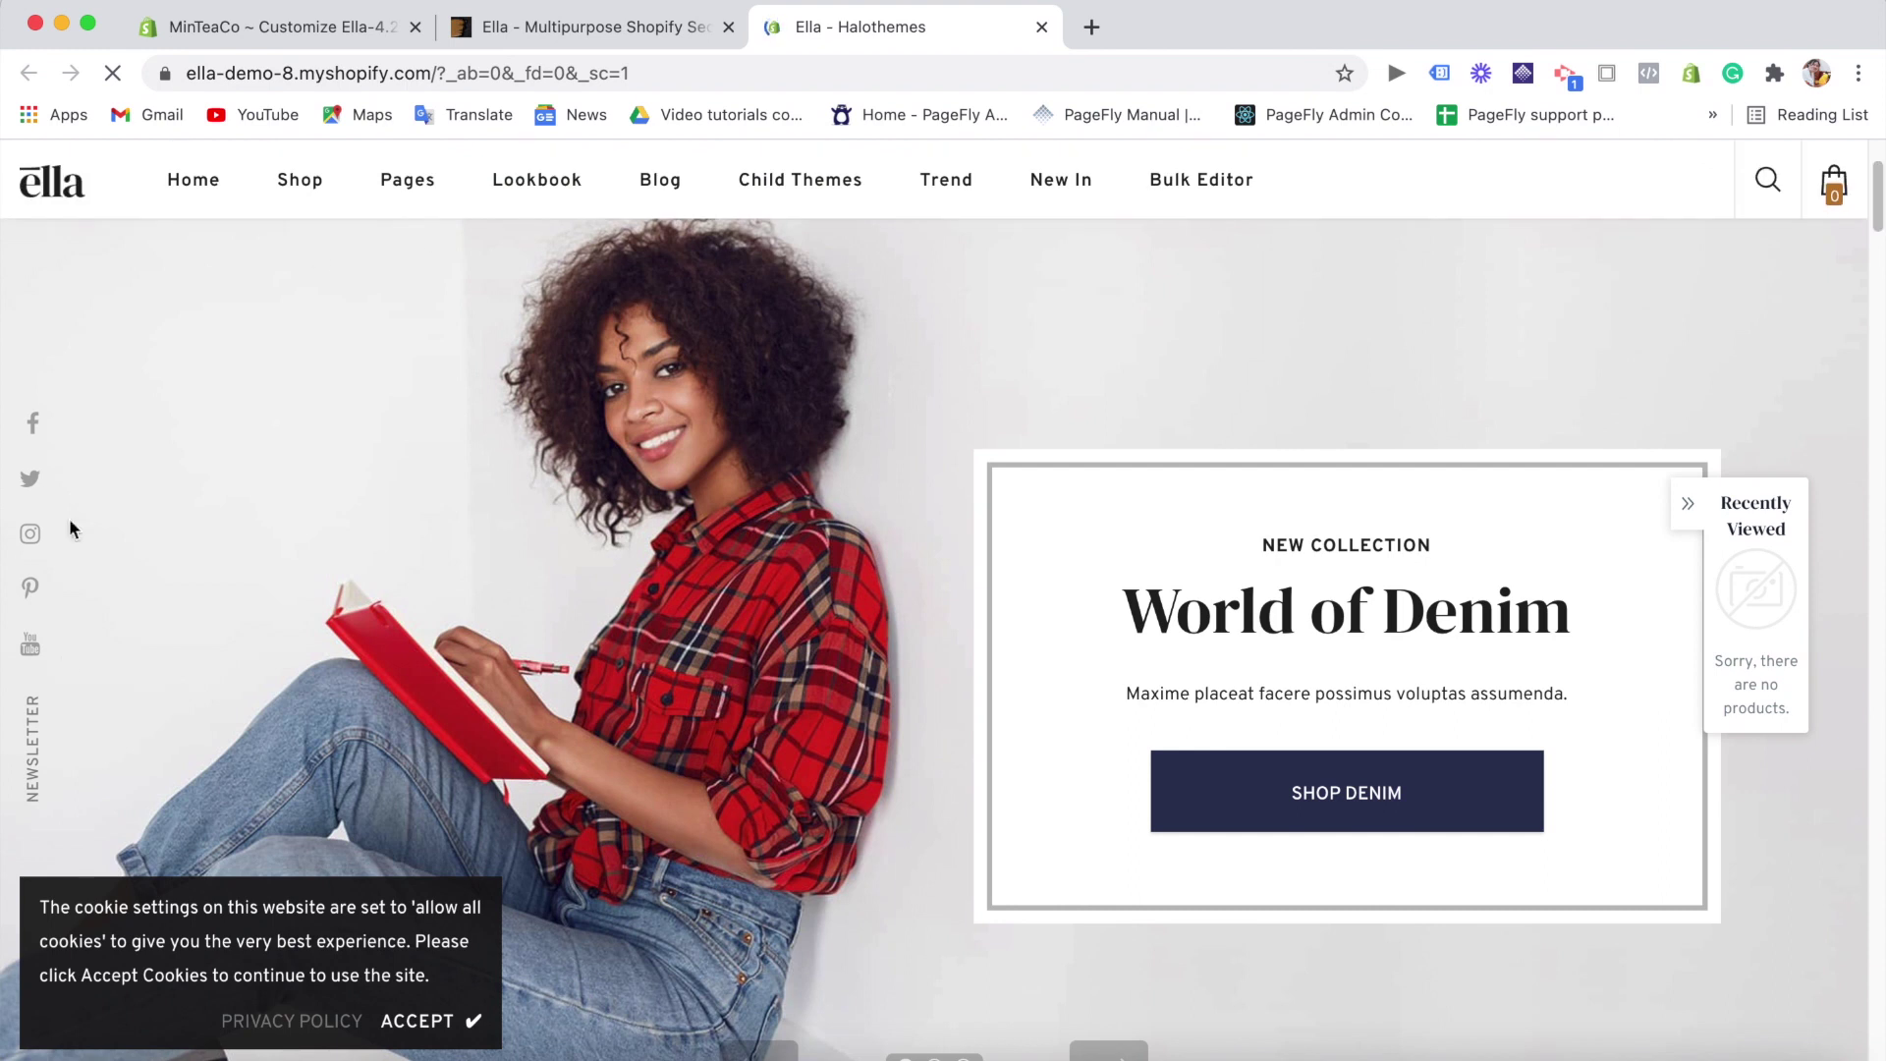
pyautogui.moveTo(1878, 224); pyautogui.dragTo(1878, 246)
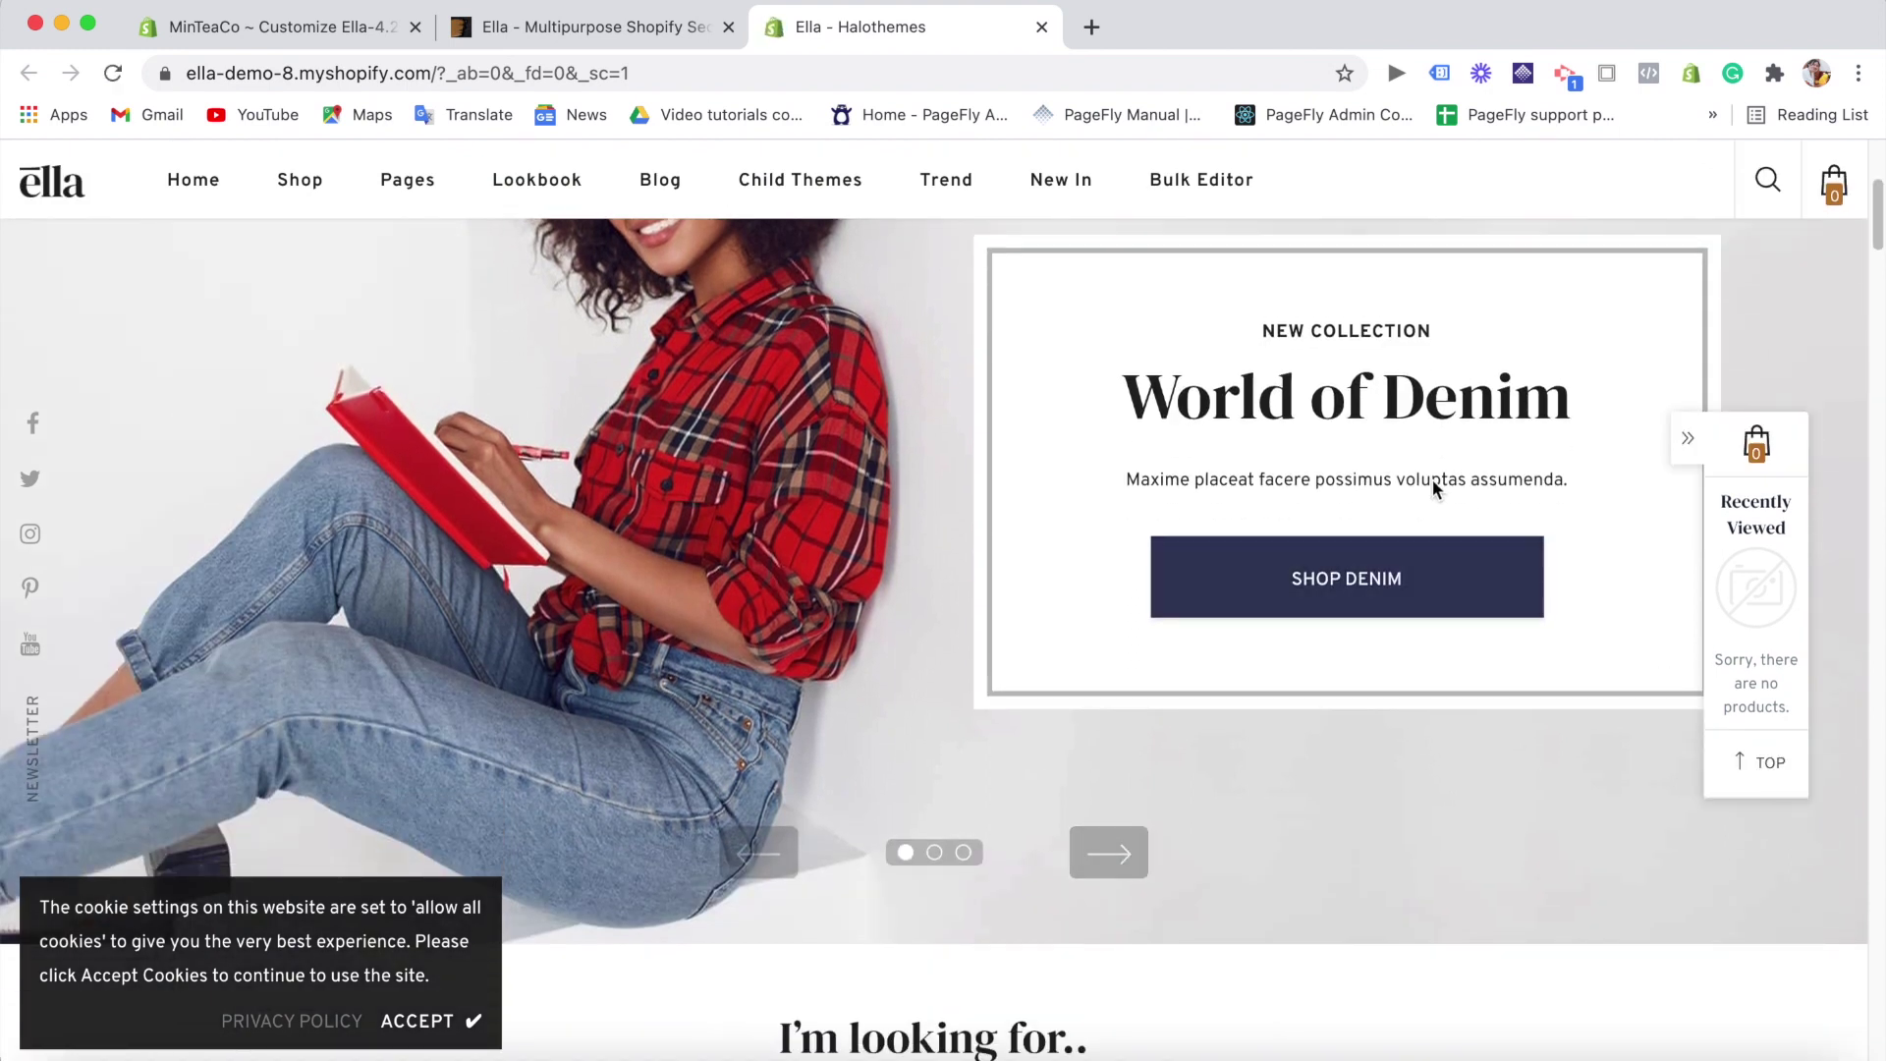
pyautogui.moveTo(1878, 253); pyautogui.dragTo(1876, 334)
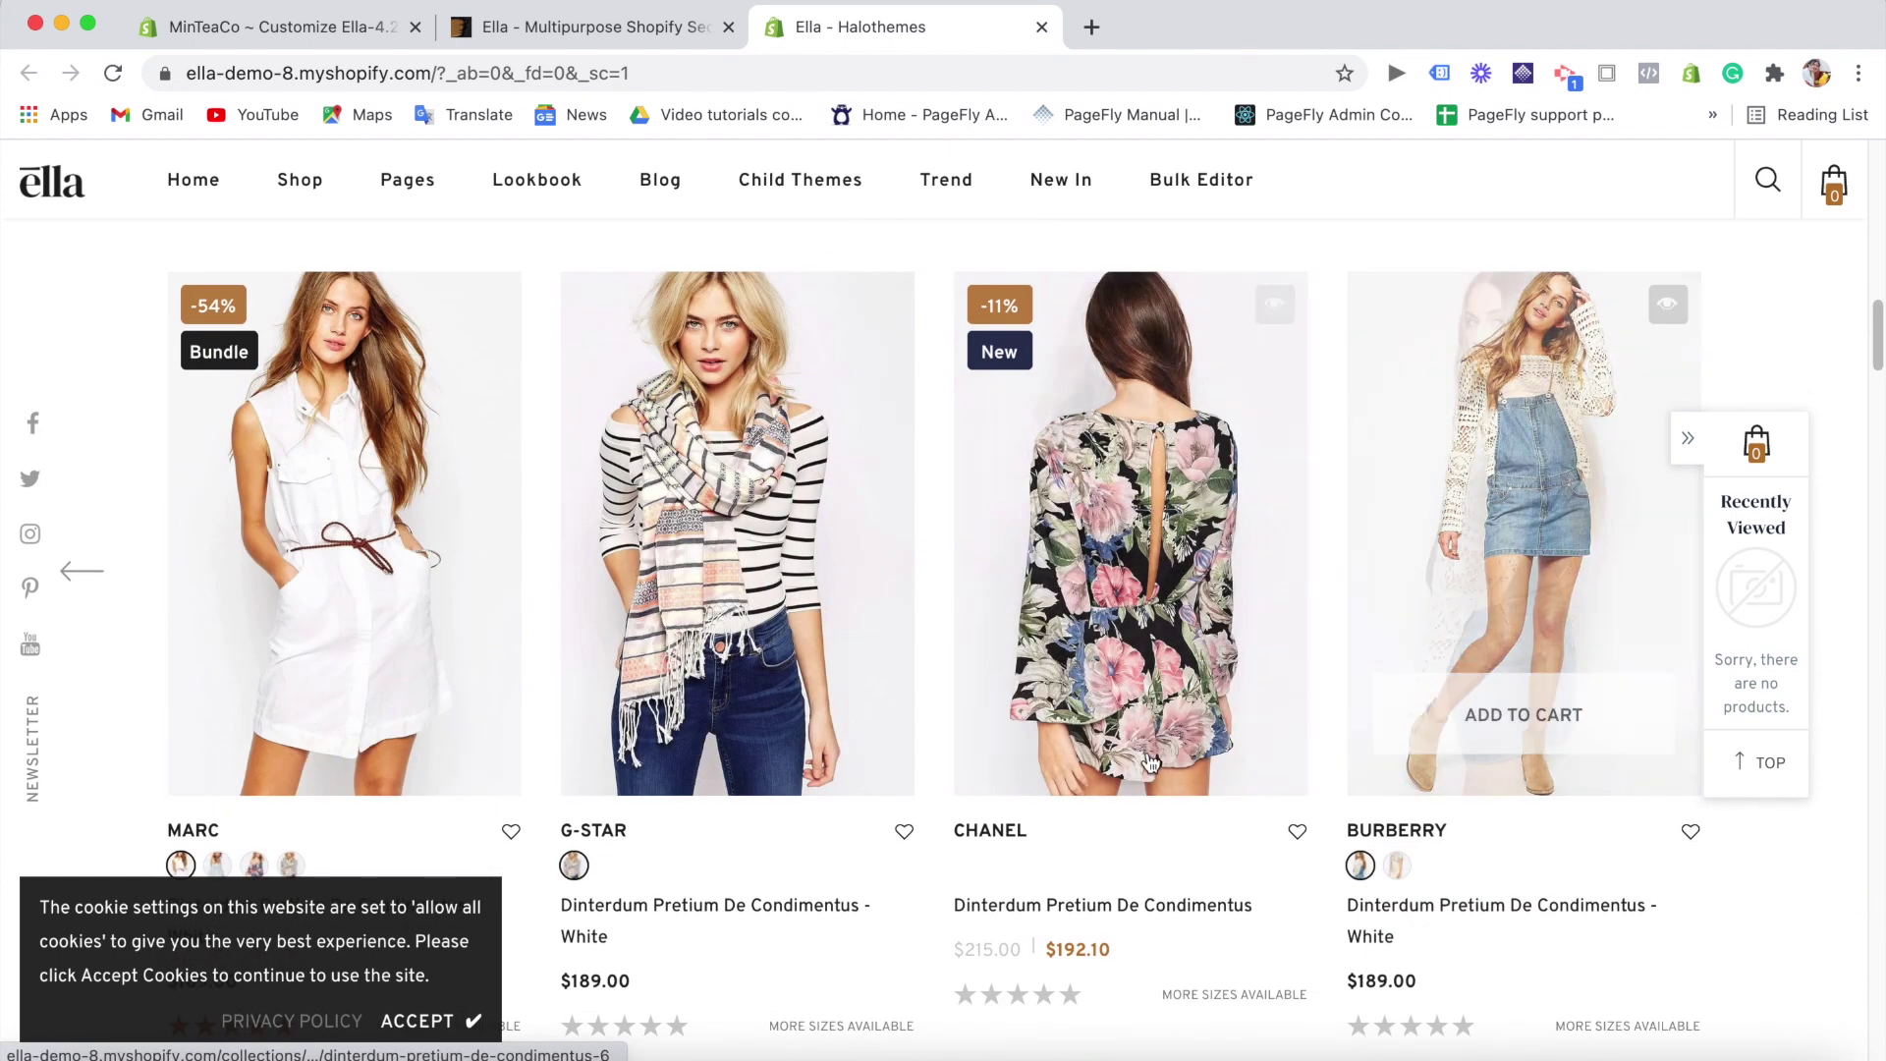
# - View the add-to-cart options of the Chanel product, close them without submitting, and continue down the demo home page
pyautogui.click(1144, 725)
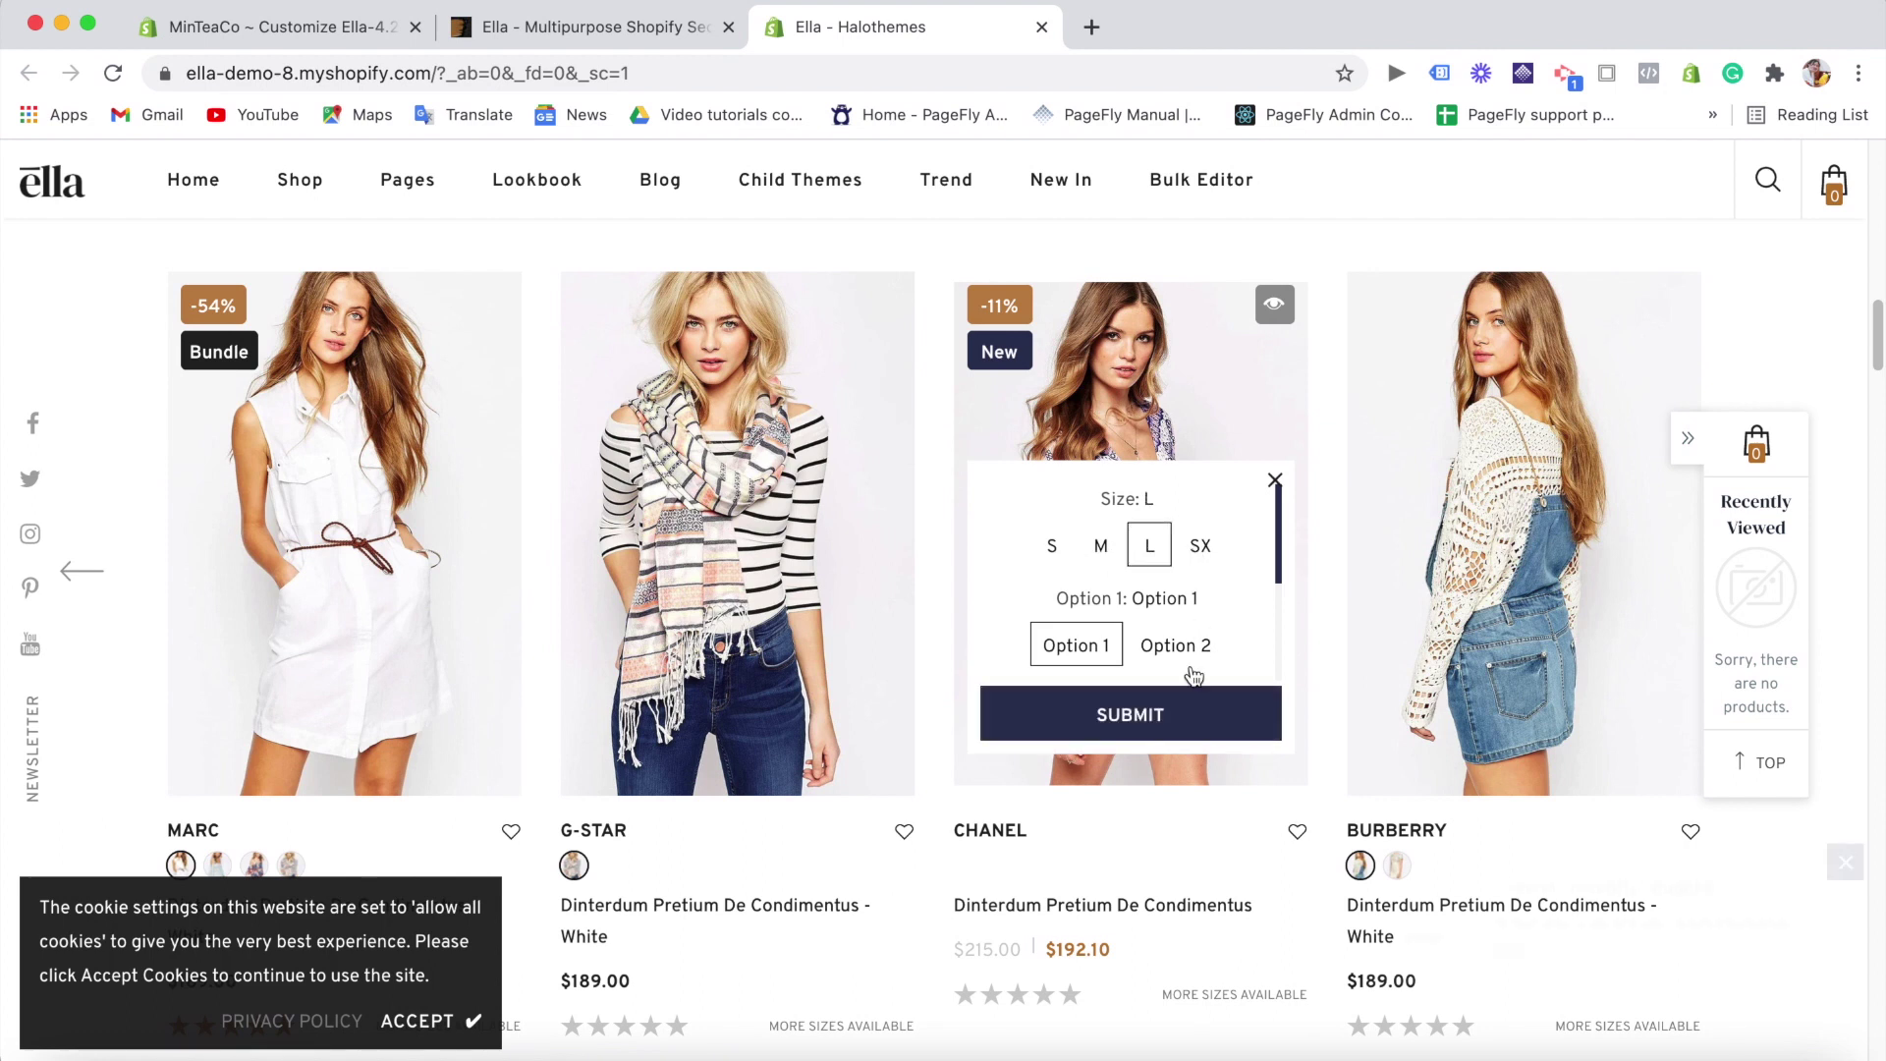
pyautogui.click(1275, 481)
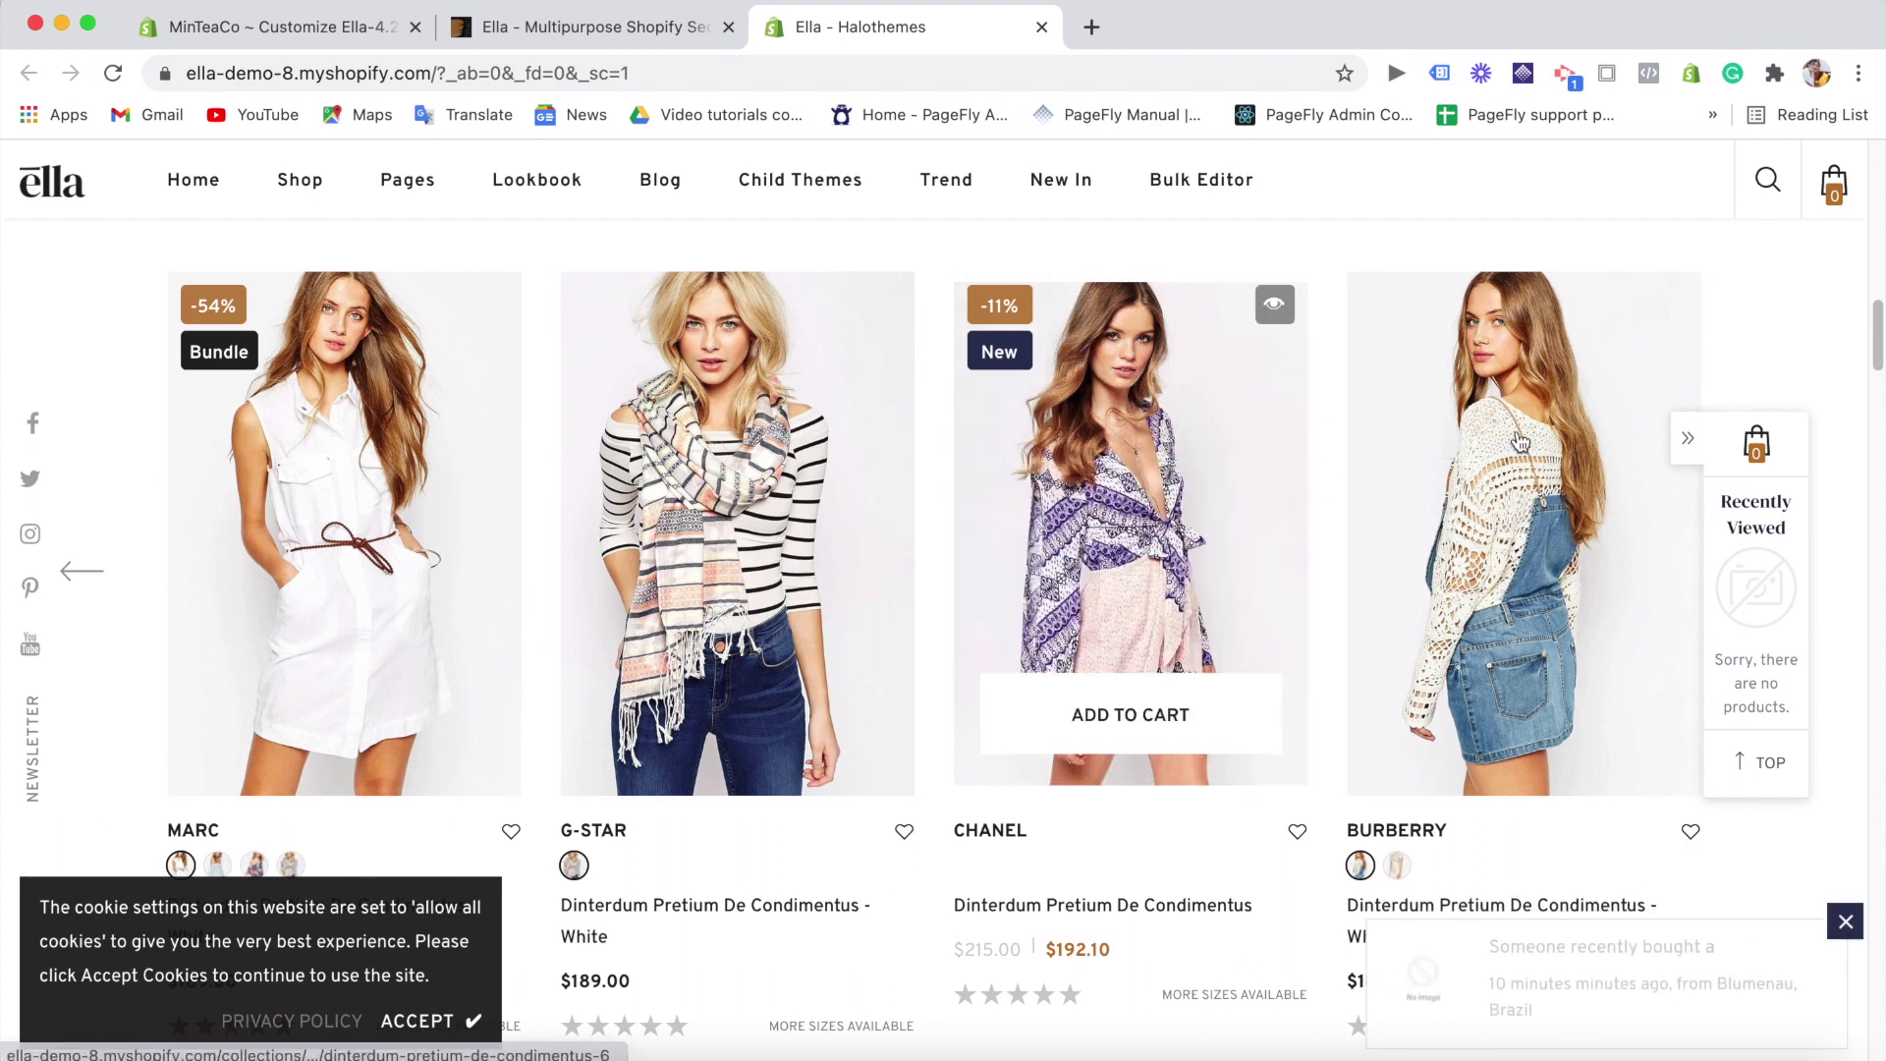
pyautogui.moveTo(1876, 343); pyautogui.dragTo(1879, 418)
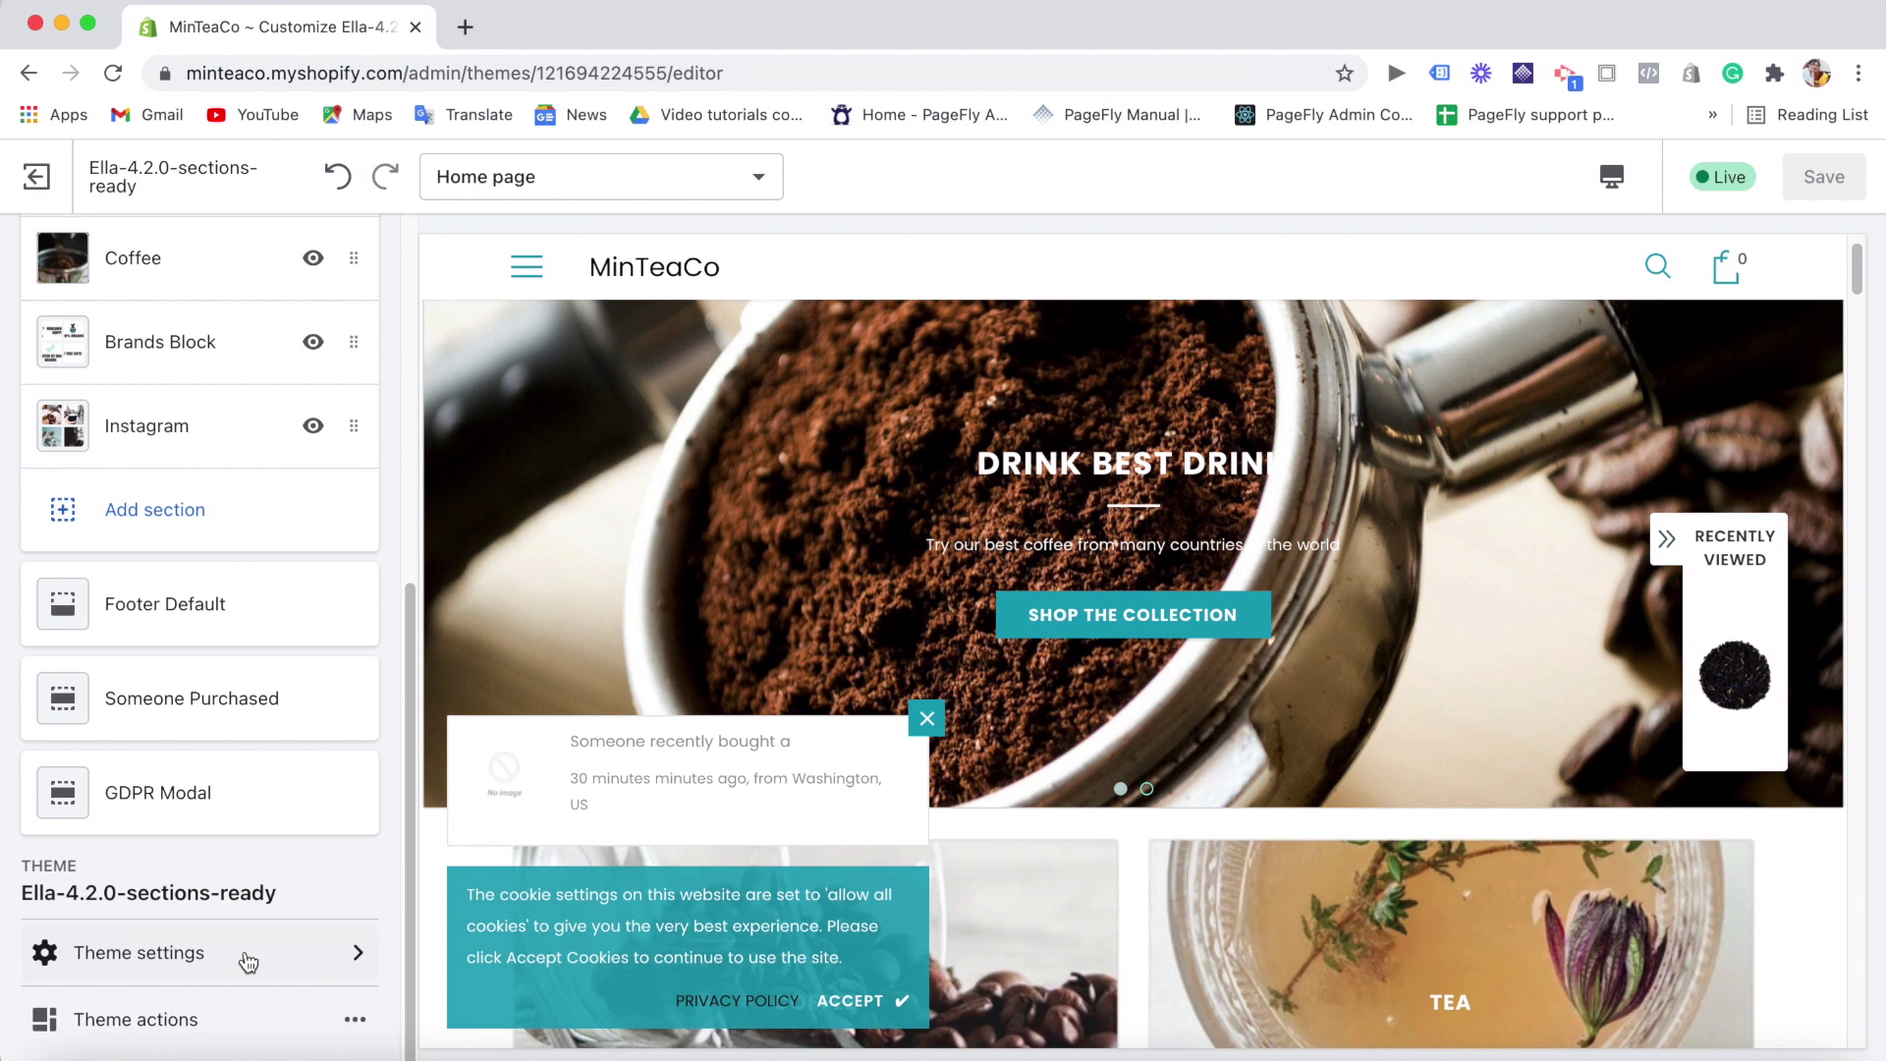
# - Open the Product category in the MinTeaCo store's theme settings and look through its options
pyautogui.click(249, 963)
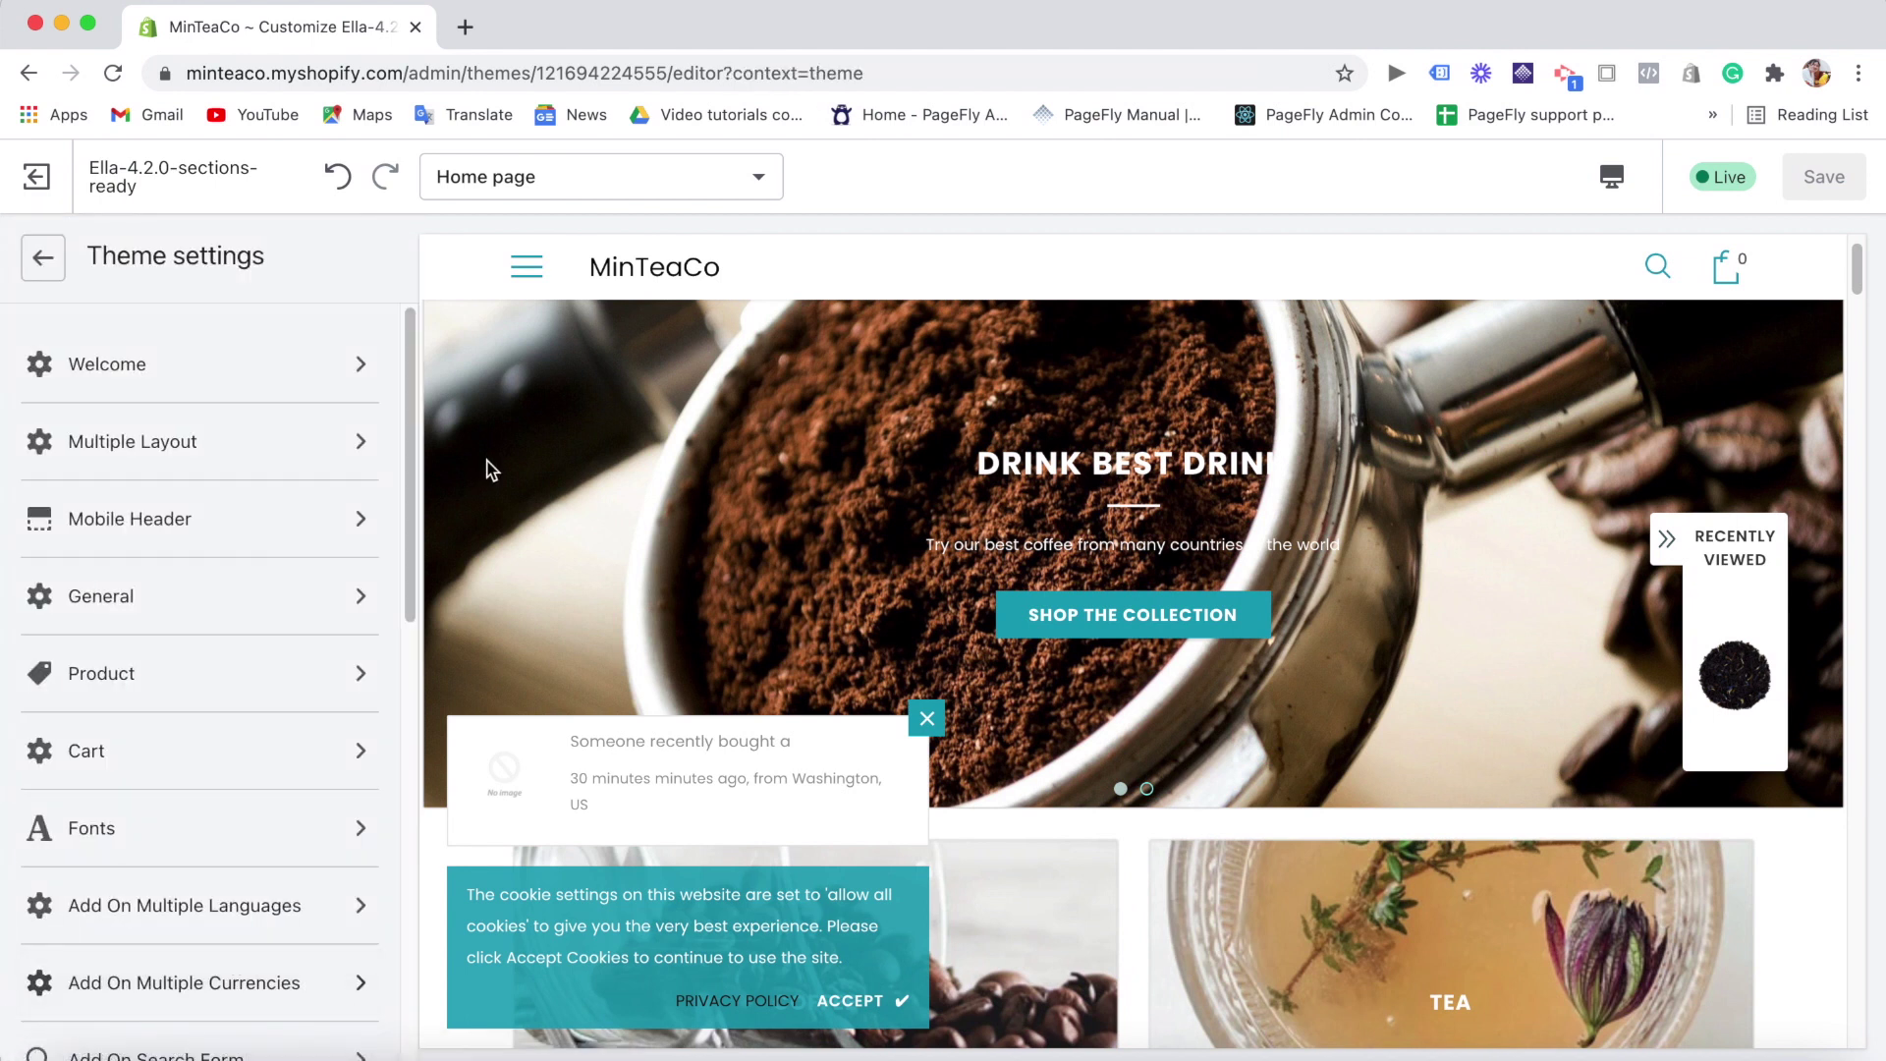
pyautogui.click(293, 695)
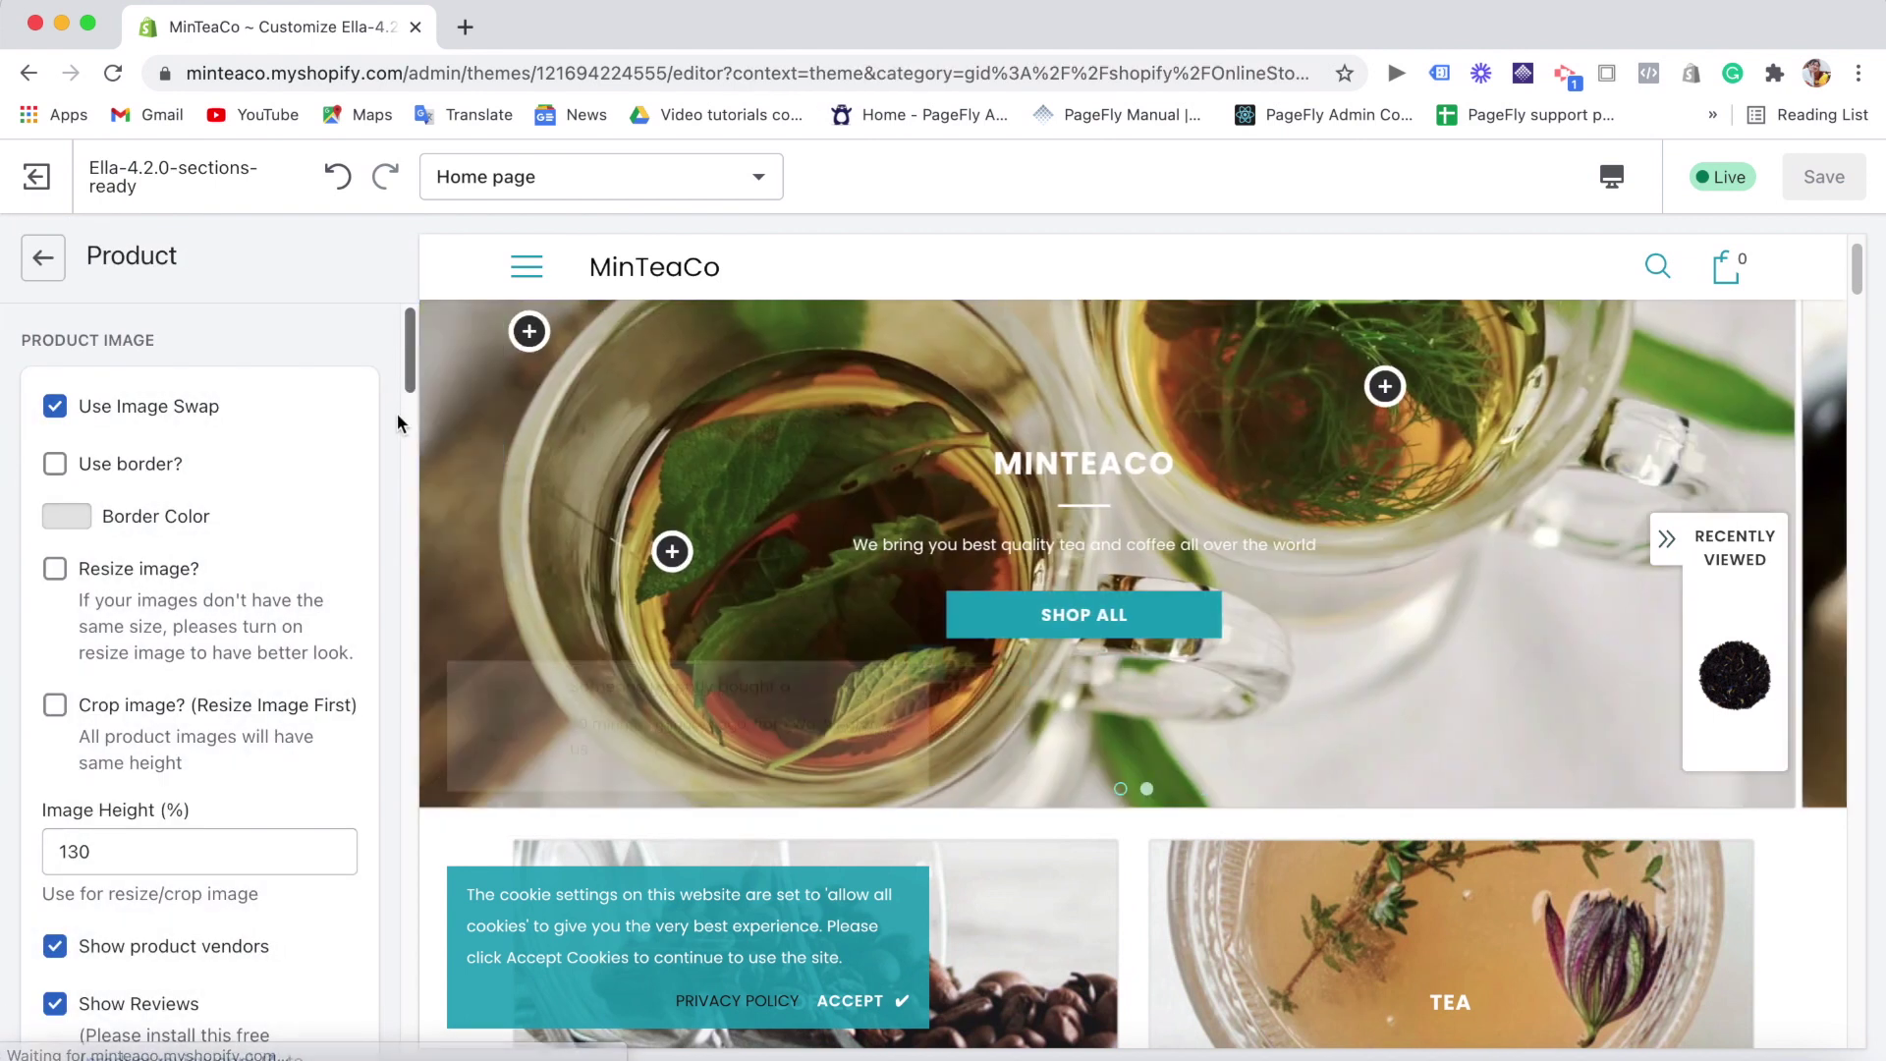
pyautogui.scroll(-10, 396, 432)
pyautogui.moveTo(398, 452); pyautogui.dragTo(435, 340)
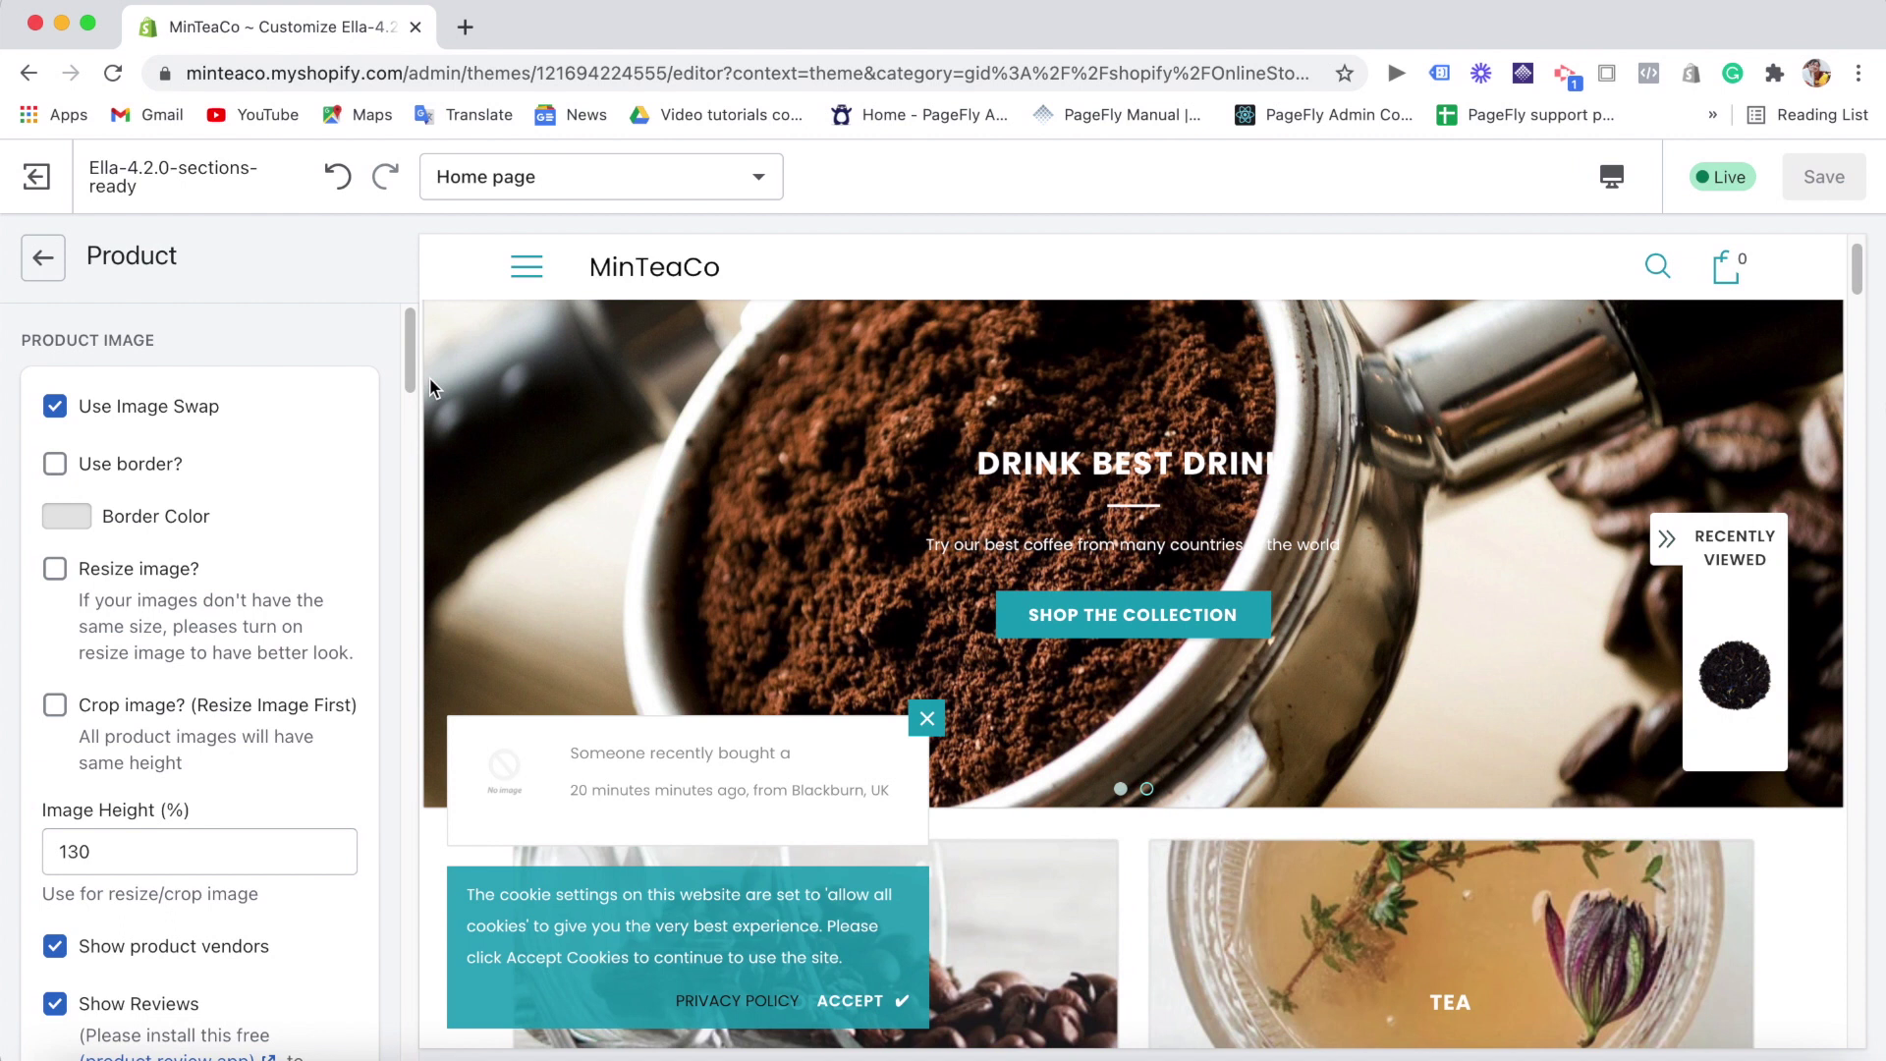
pyautogui.moveTo(415, 348); pyautogui.dragTo(568, 334)
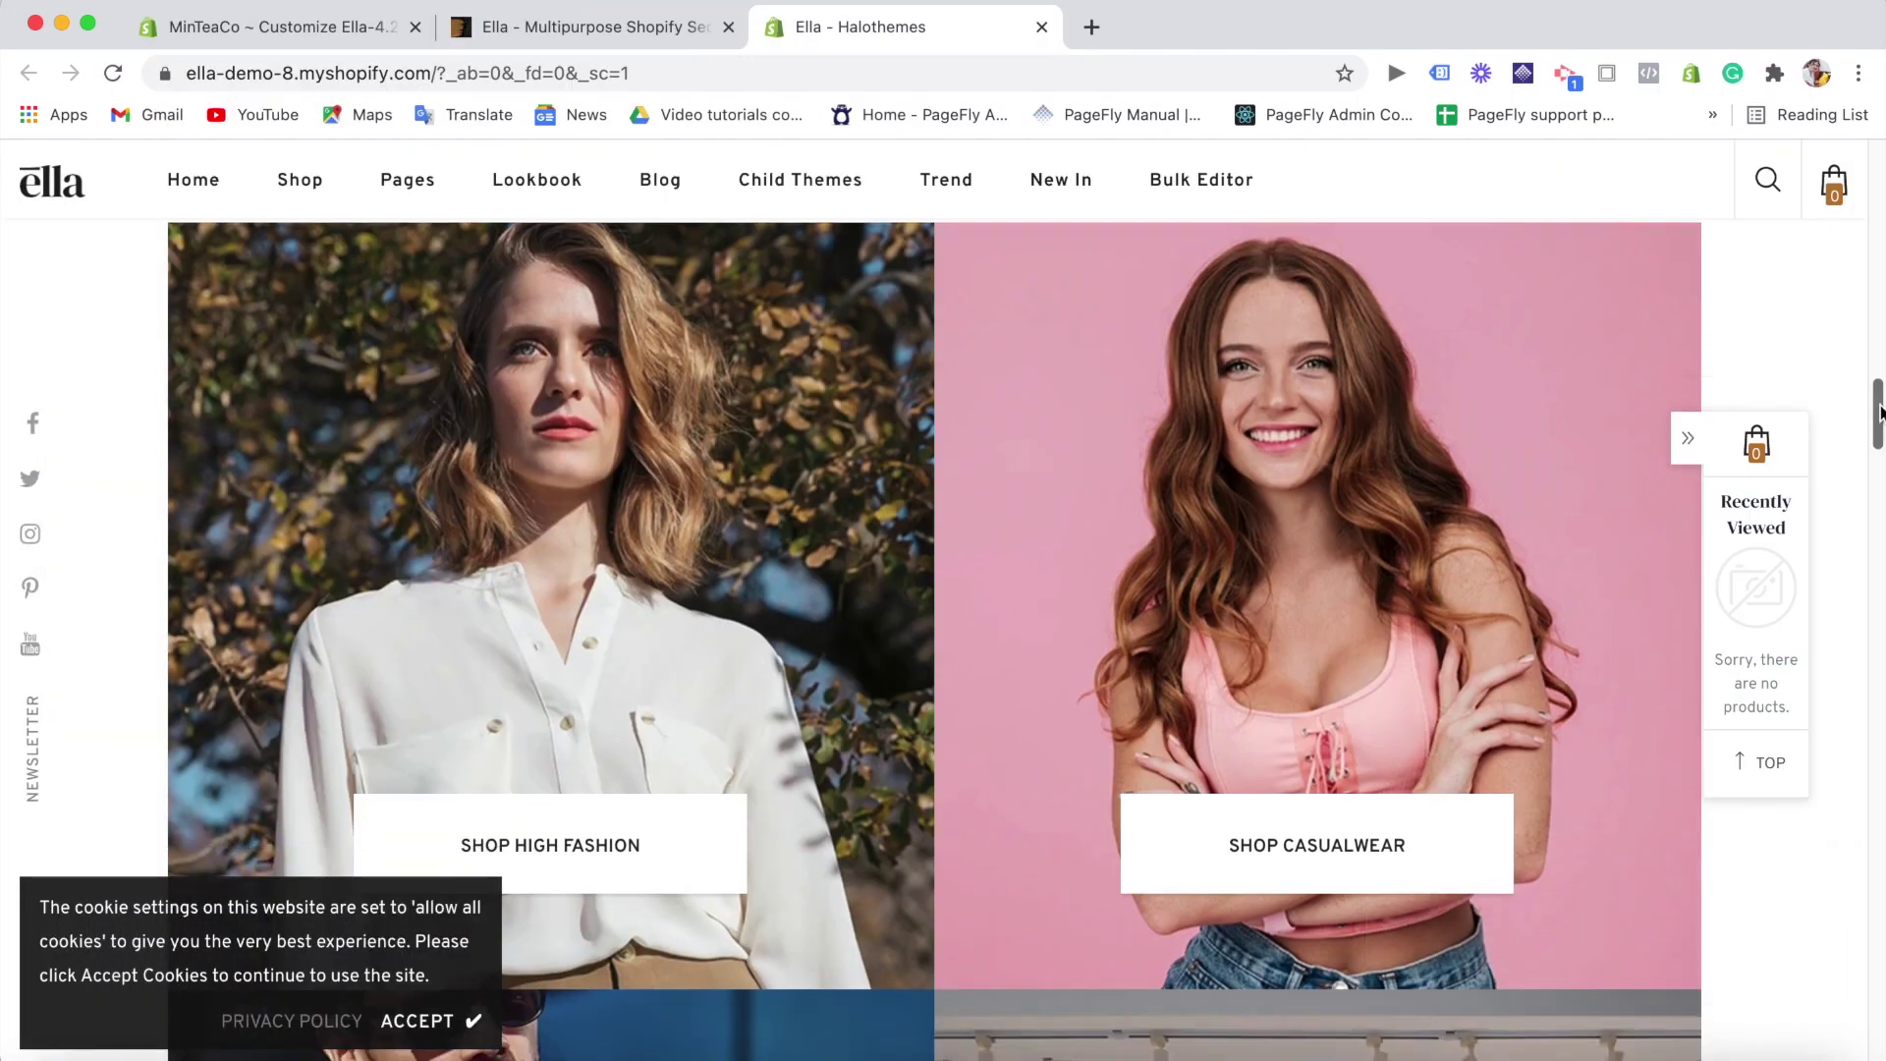
# - Browse the rest of the Fashion Skin 01 demo home page down to the Ella's Instagram section
pyautogui.moveTo(1879, 405); pyautogui.dragTo(1879, 902)
pyautogui.scroll(-1, 852, 498)
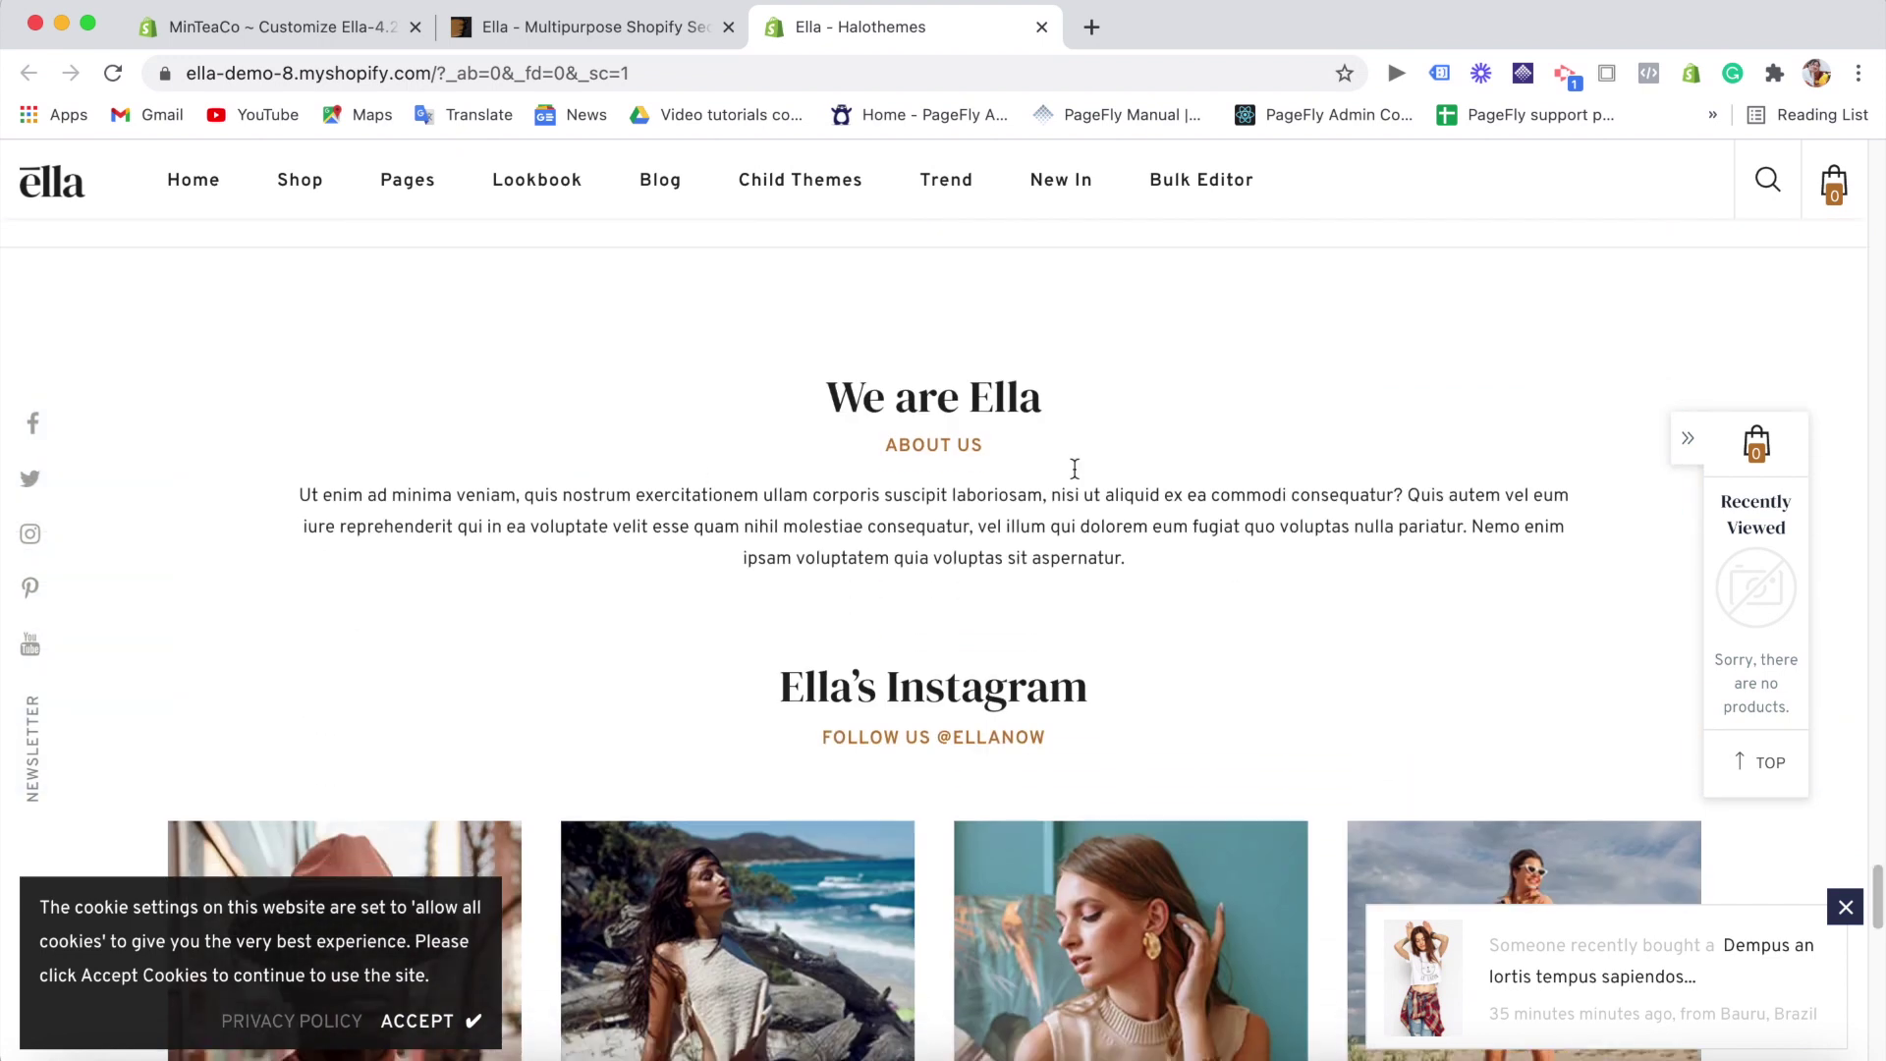
# - Look through the section types that can be added to the MinTeaCo store's home page, without adding any
pyautogui.moveTo(1879, 893); pyautogui.dragTo(1879, 928)
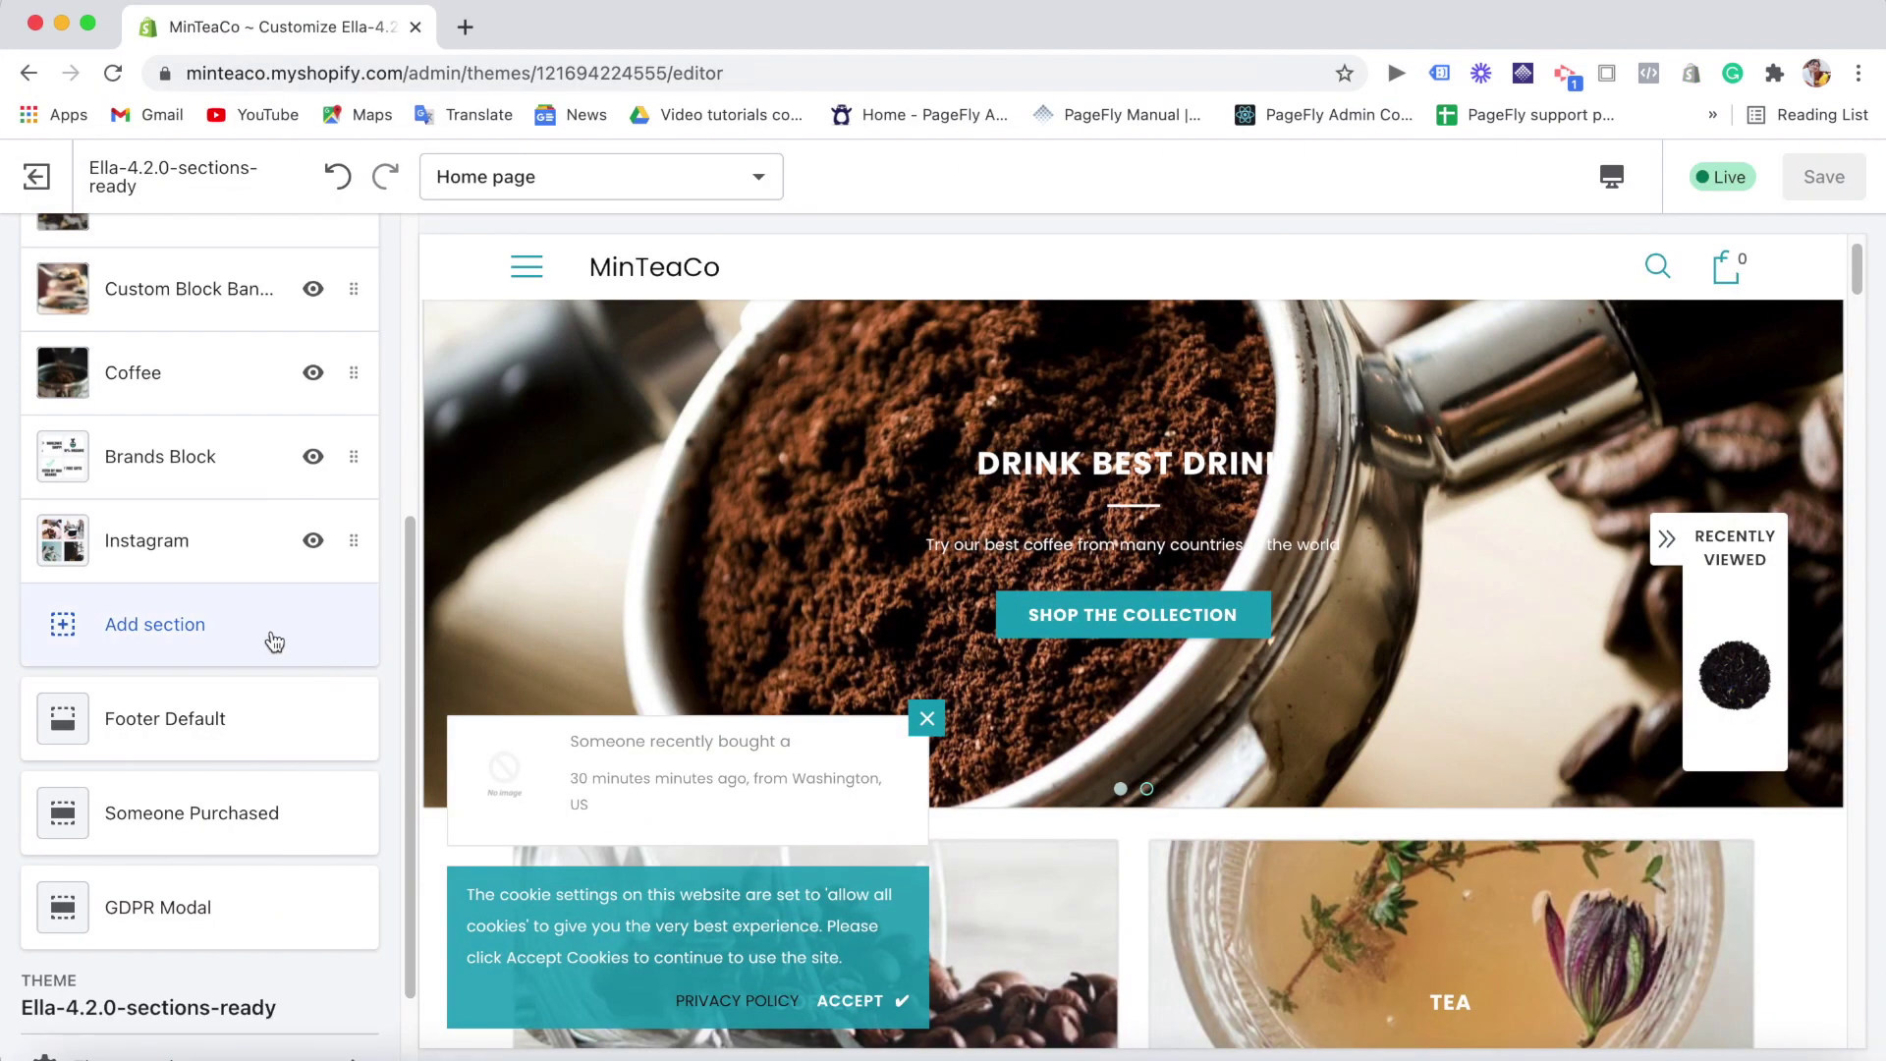
pyautogui.click(274, 640)
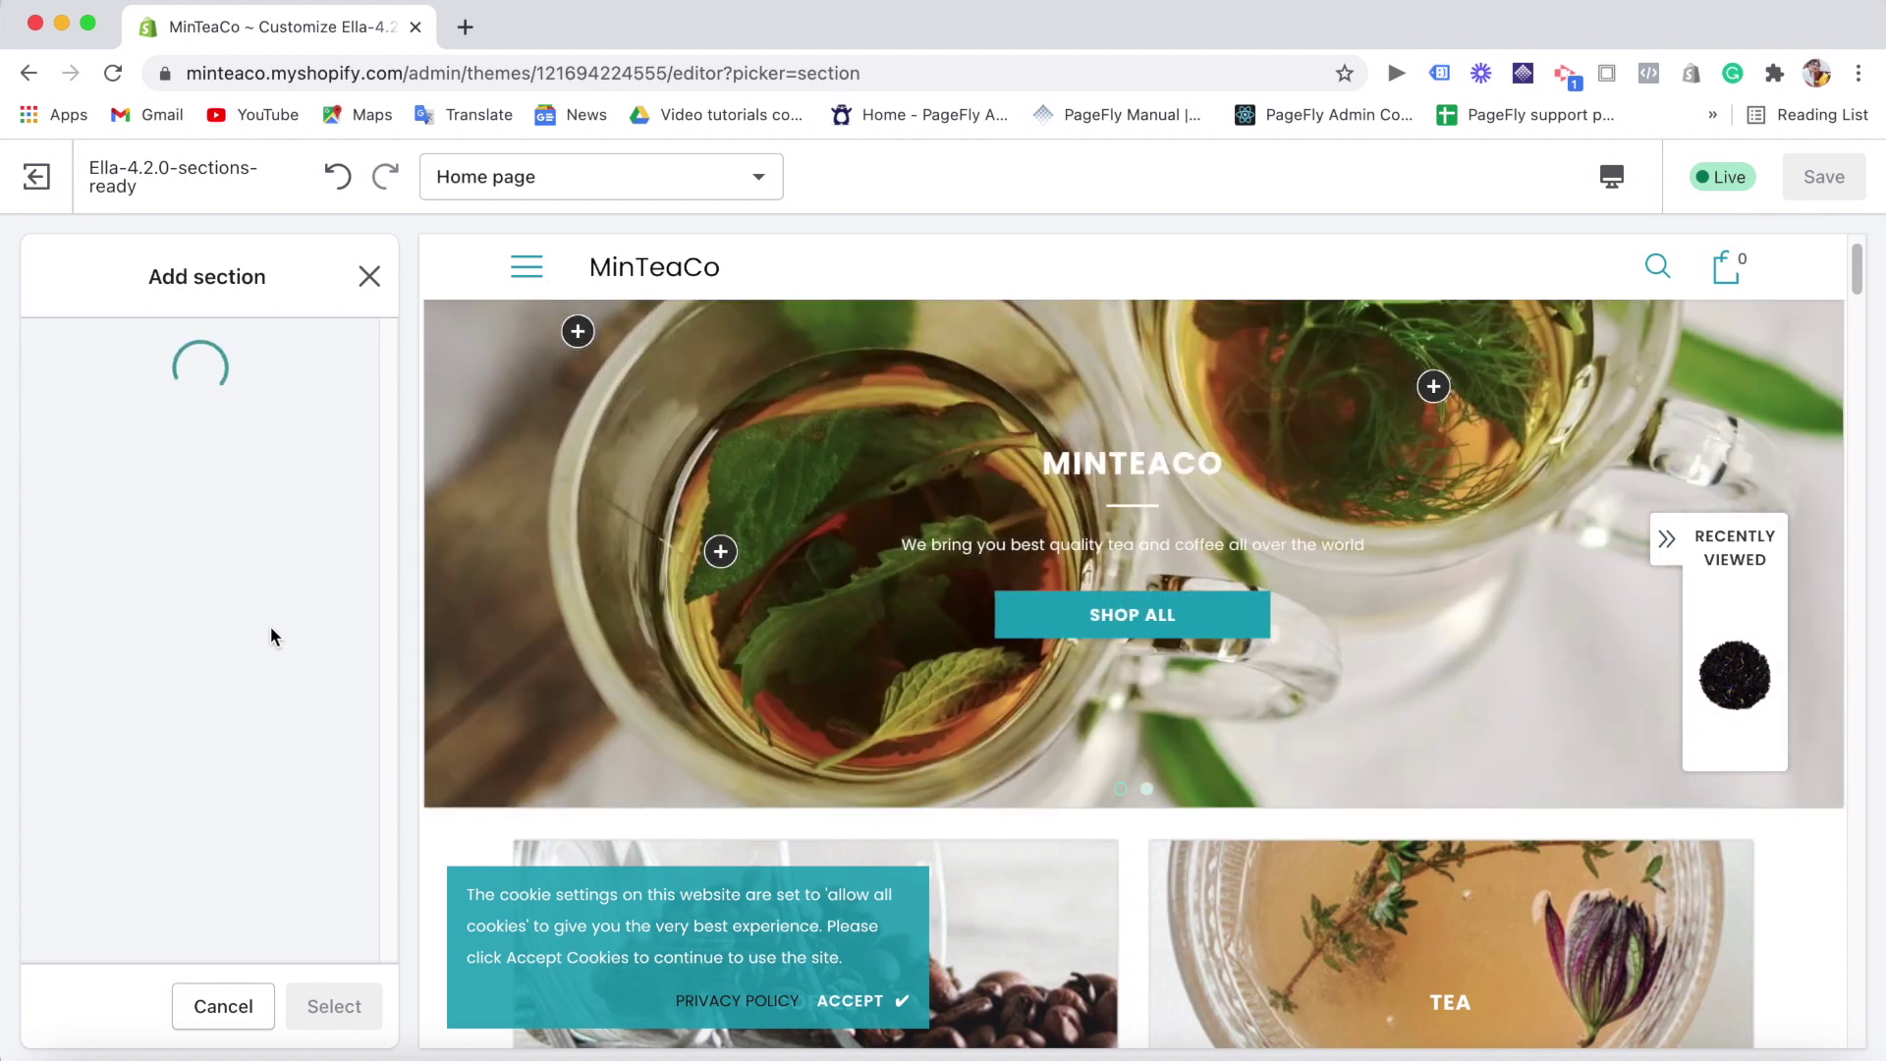
pyautogui.moveTo(386, 474); pyautogui.dragTo(351, 930)
pyautogui.click(197, 943)
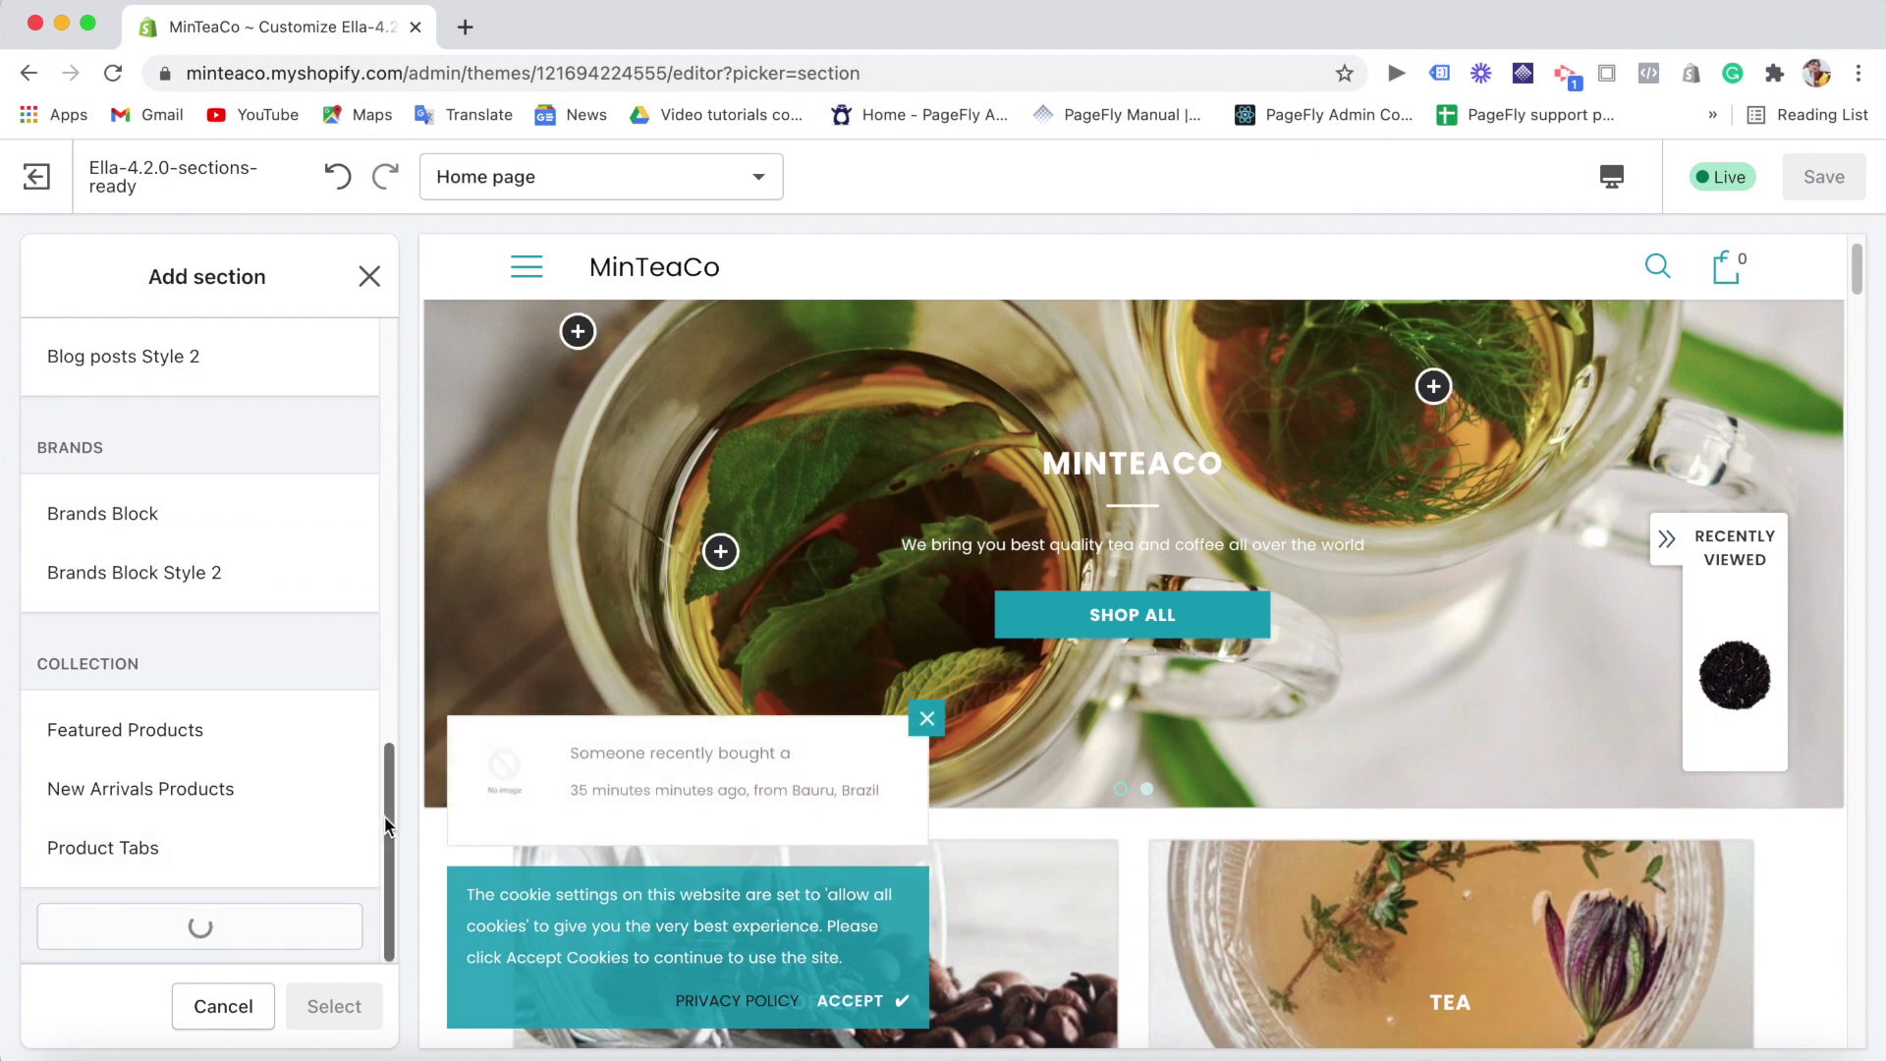
pyautogui.scroll(-10, 383, 884)
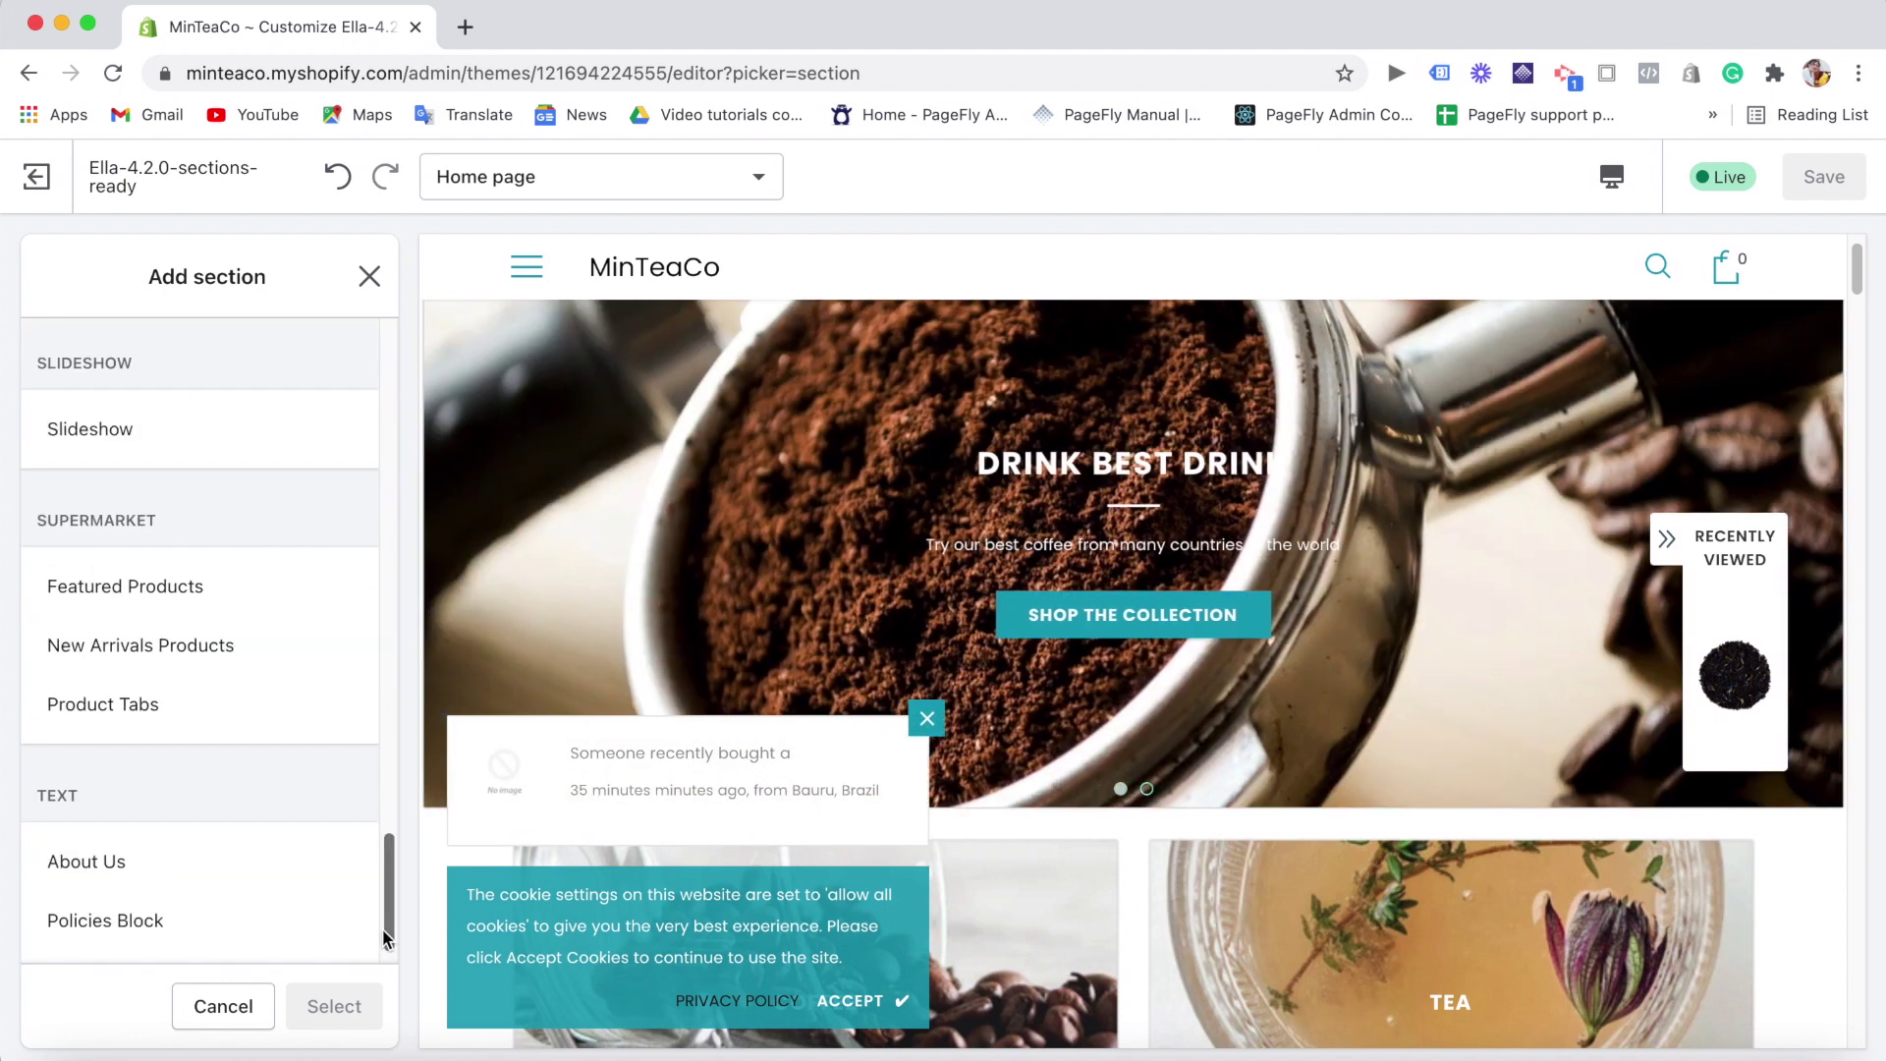
pyautogui.click(368, 278)
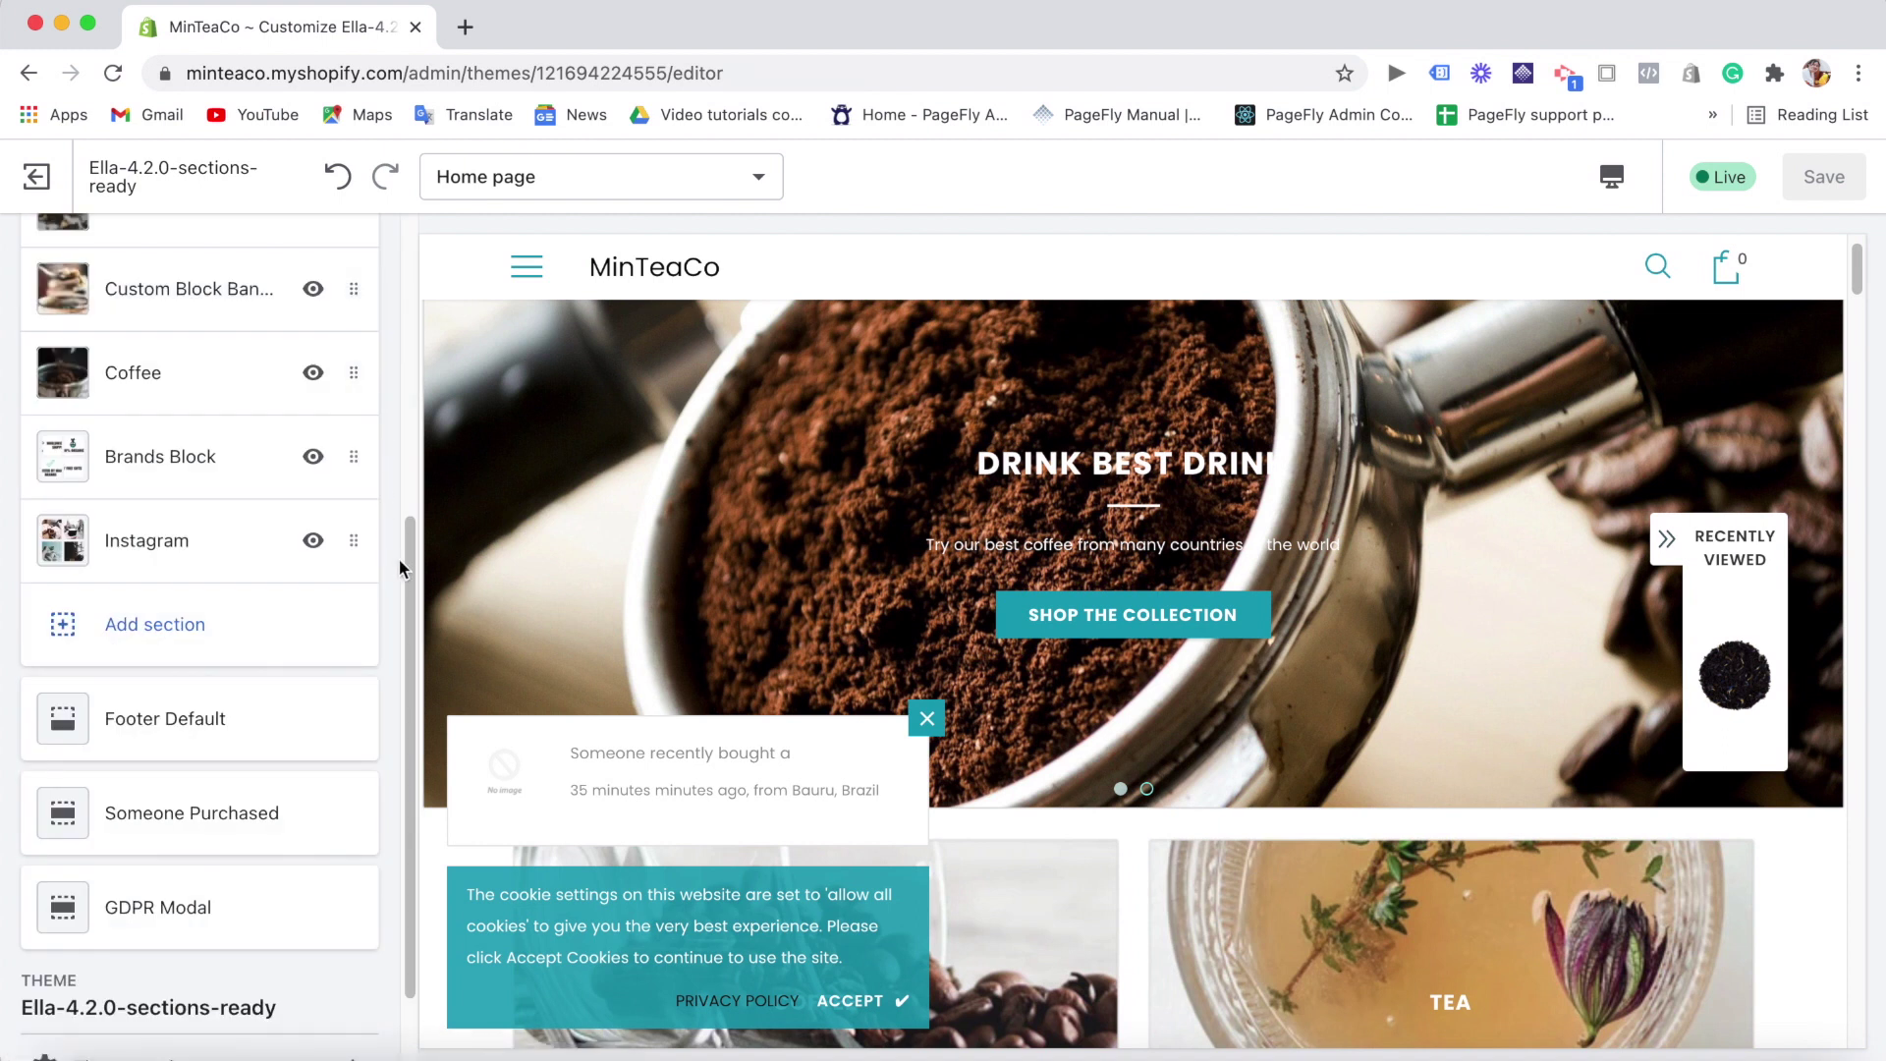
# - Open the home page's Slideshow section and look through the MinTeaCo slide's image, layout and heading settings
pyautogui.scroll(5, 402, 568)
pyautogui.click(207, 458)
pyautogui.scroll(-3, 391, 379)
pyautogui.scroll(3, 395, 383)
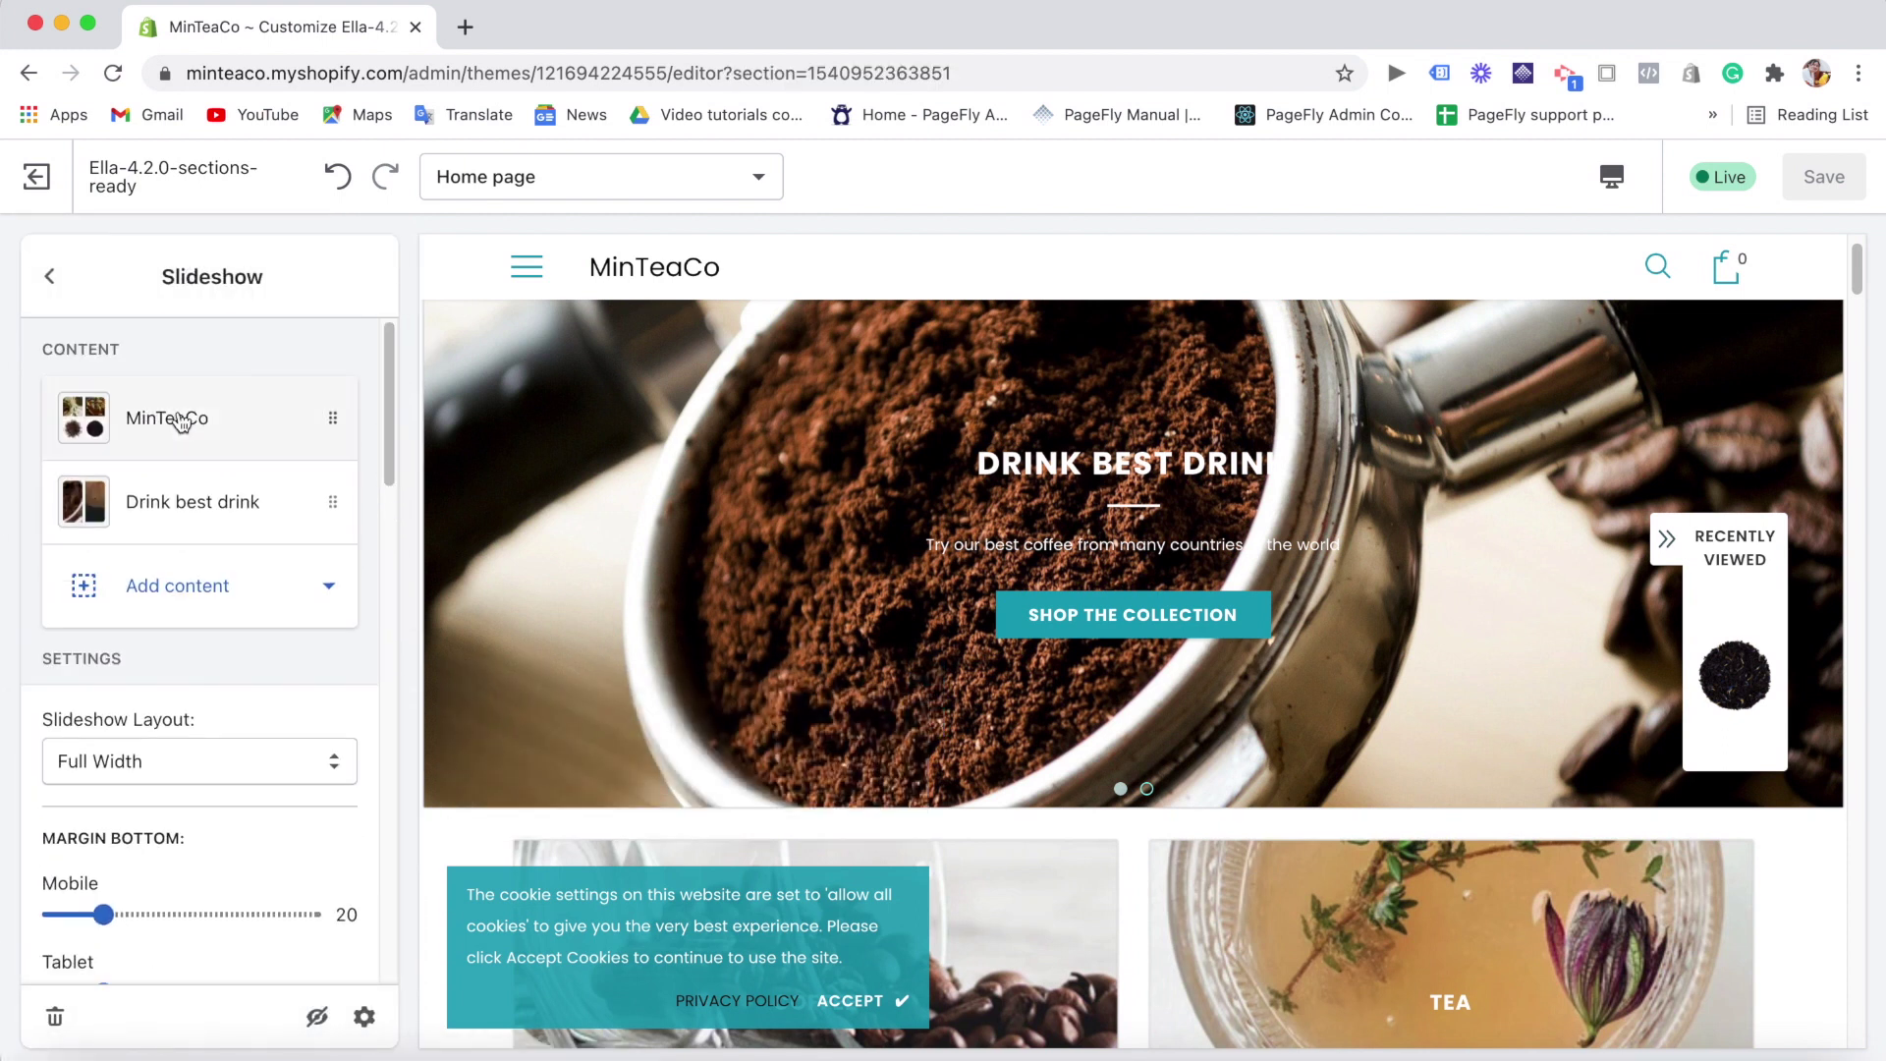
pyautogui.click(353, 412)
pyautogui.scroll(-5, 387, 425)
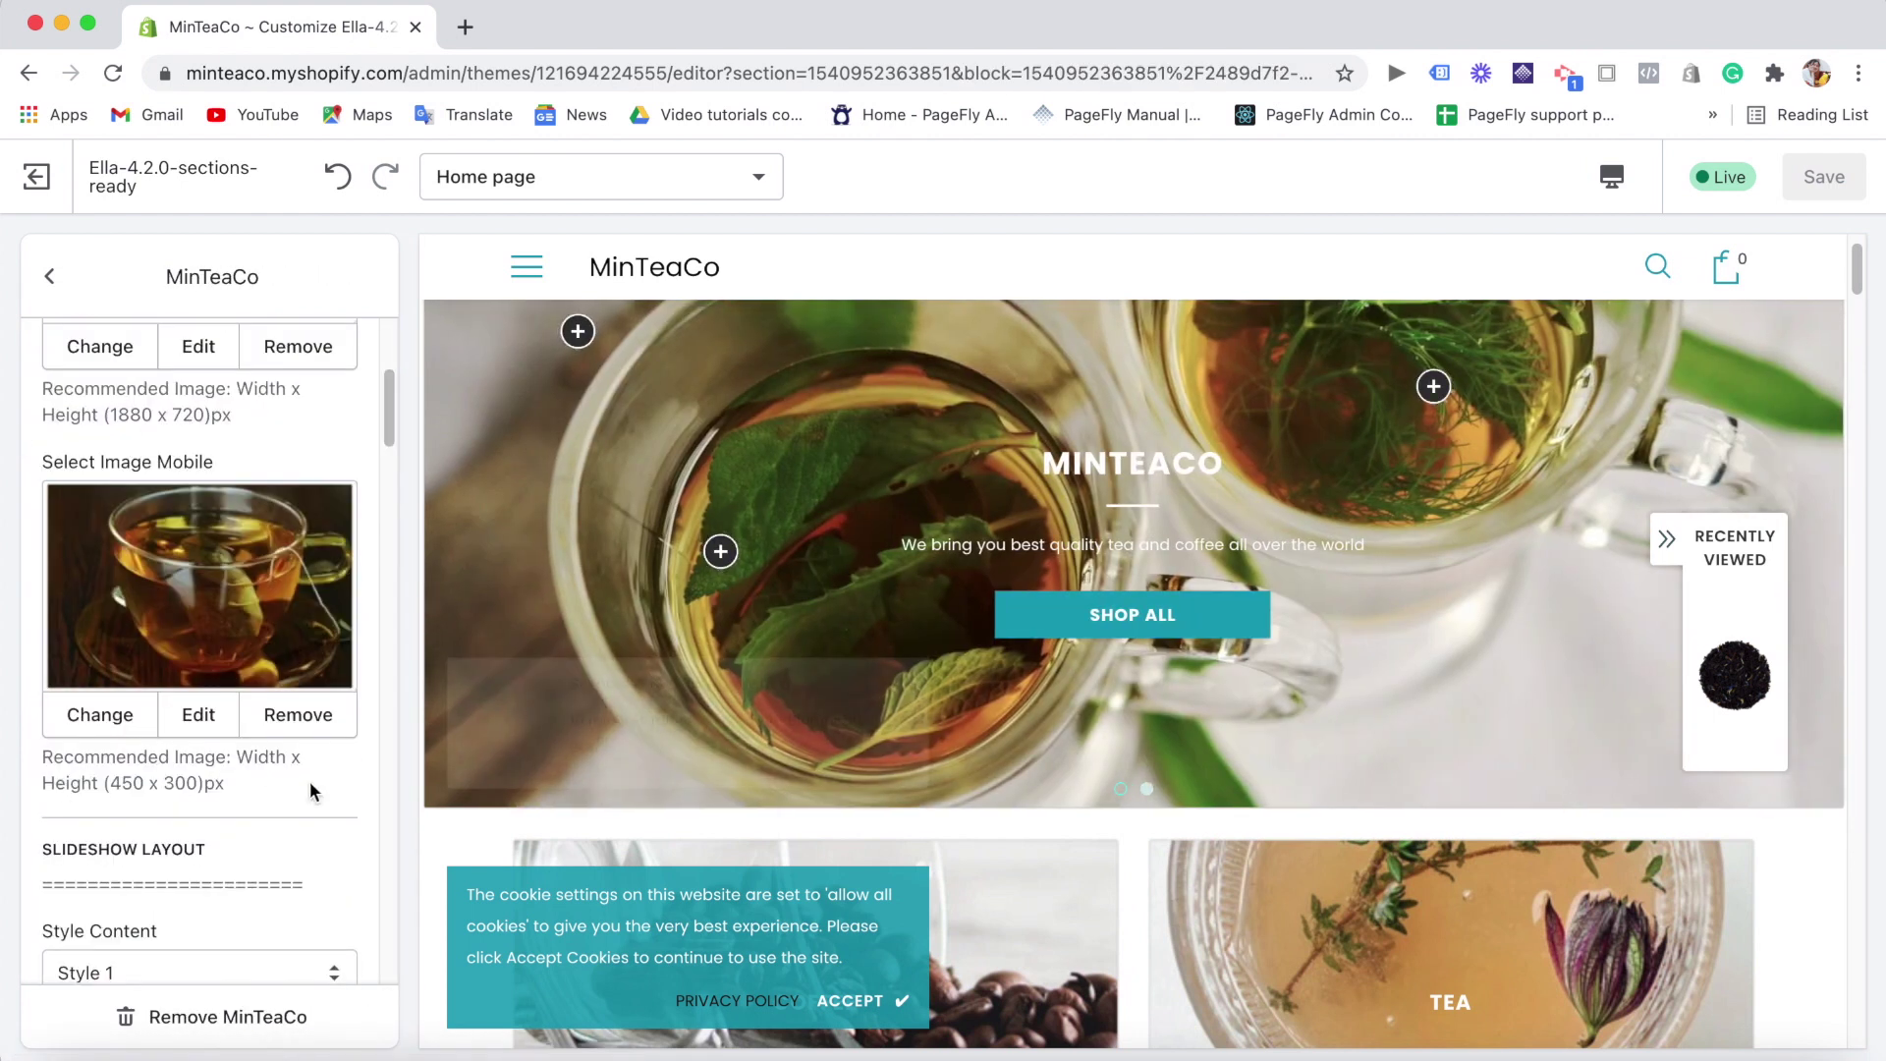
pyautogui.scroll(-1, 391, 440)
pyautogui.moveTo(391, 440); pyautogui.dragTo(407, 598)
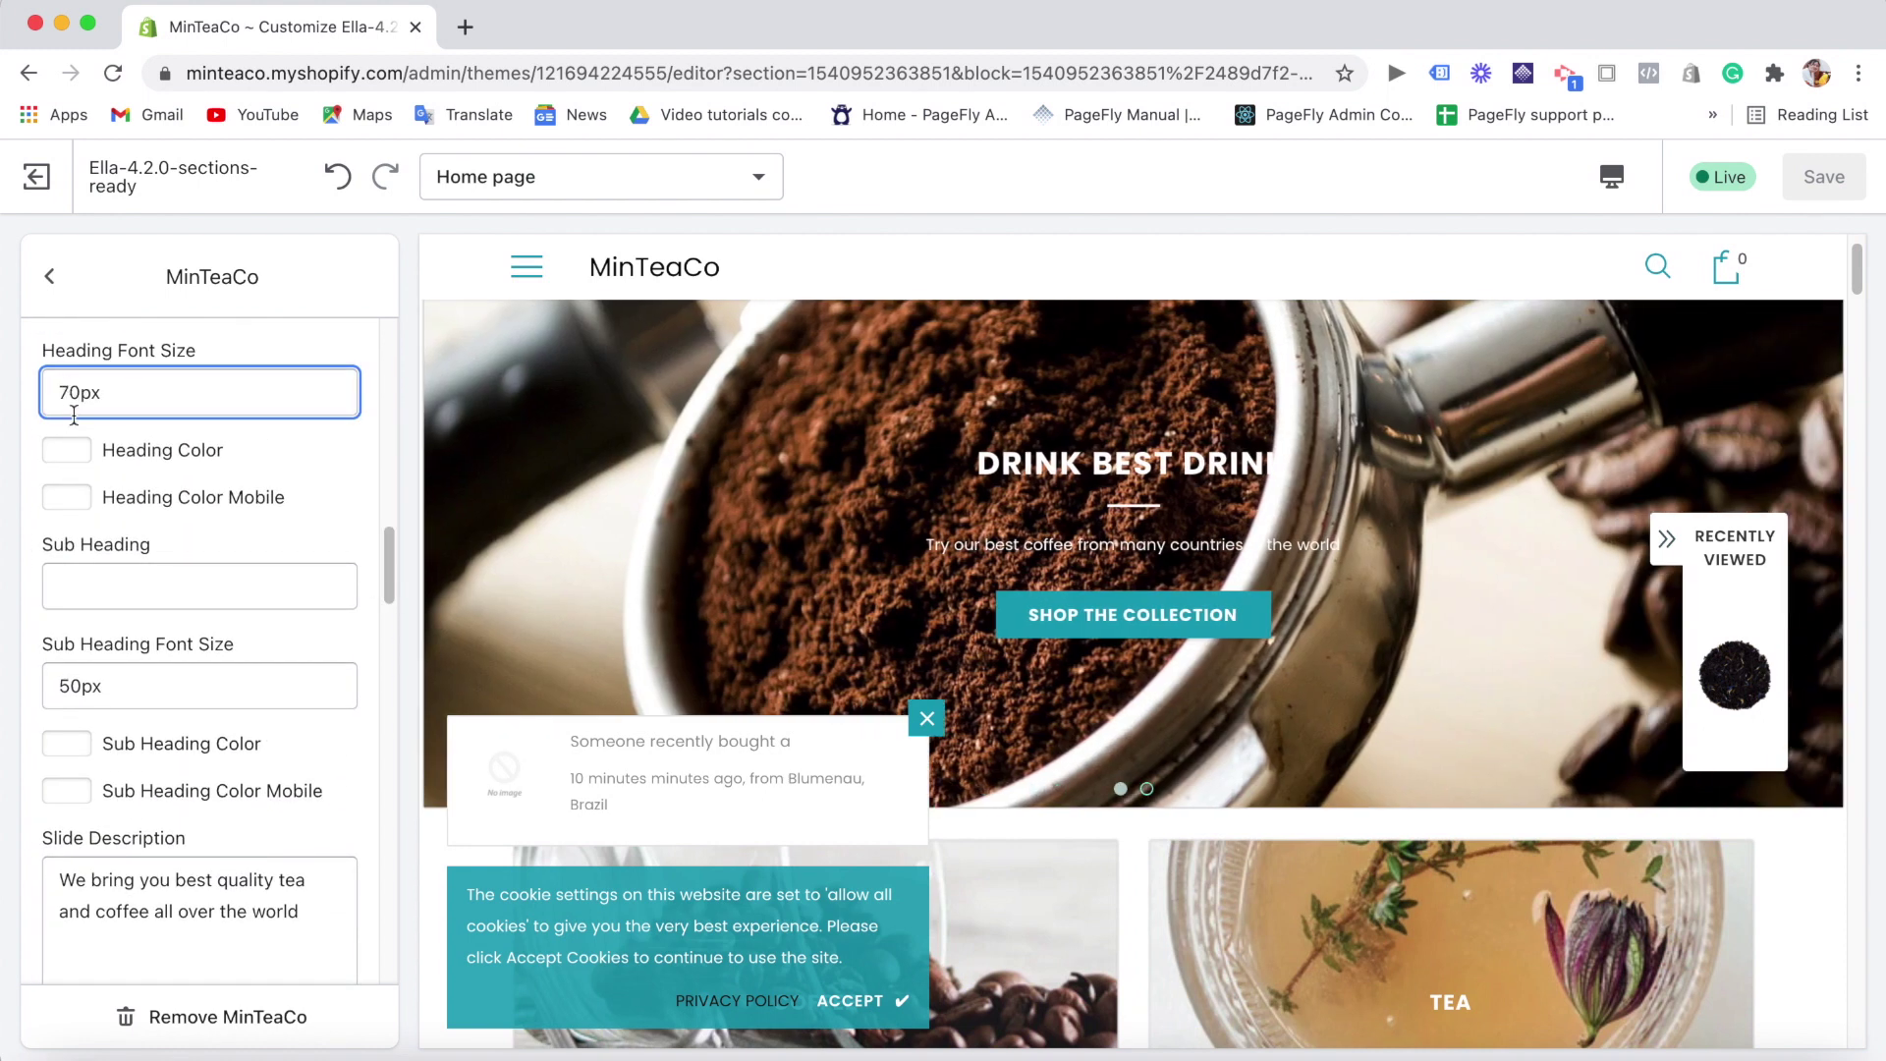
# - Return to the Slideshow section and review its layout, bottom margin and slideshow style settings
pyautogui.click(49, 278)
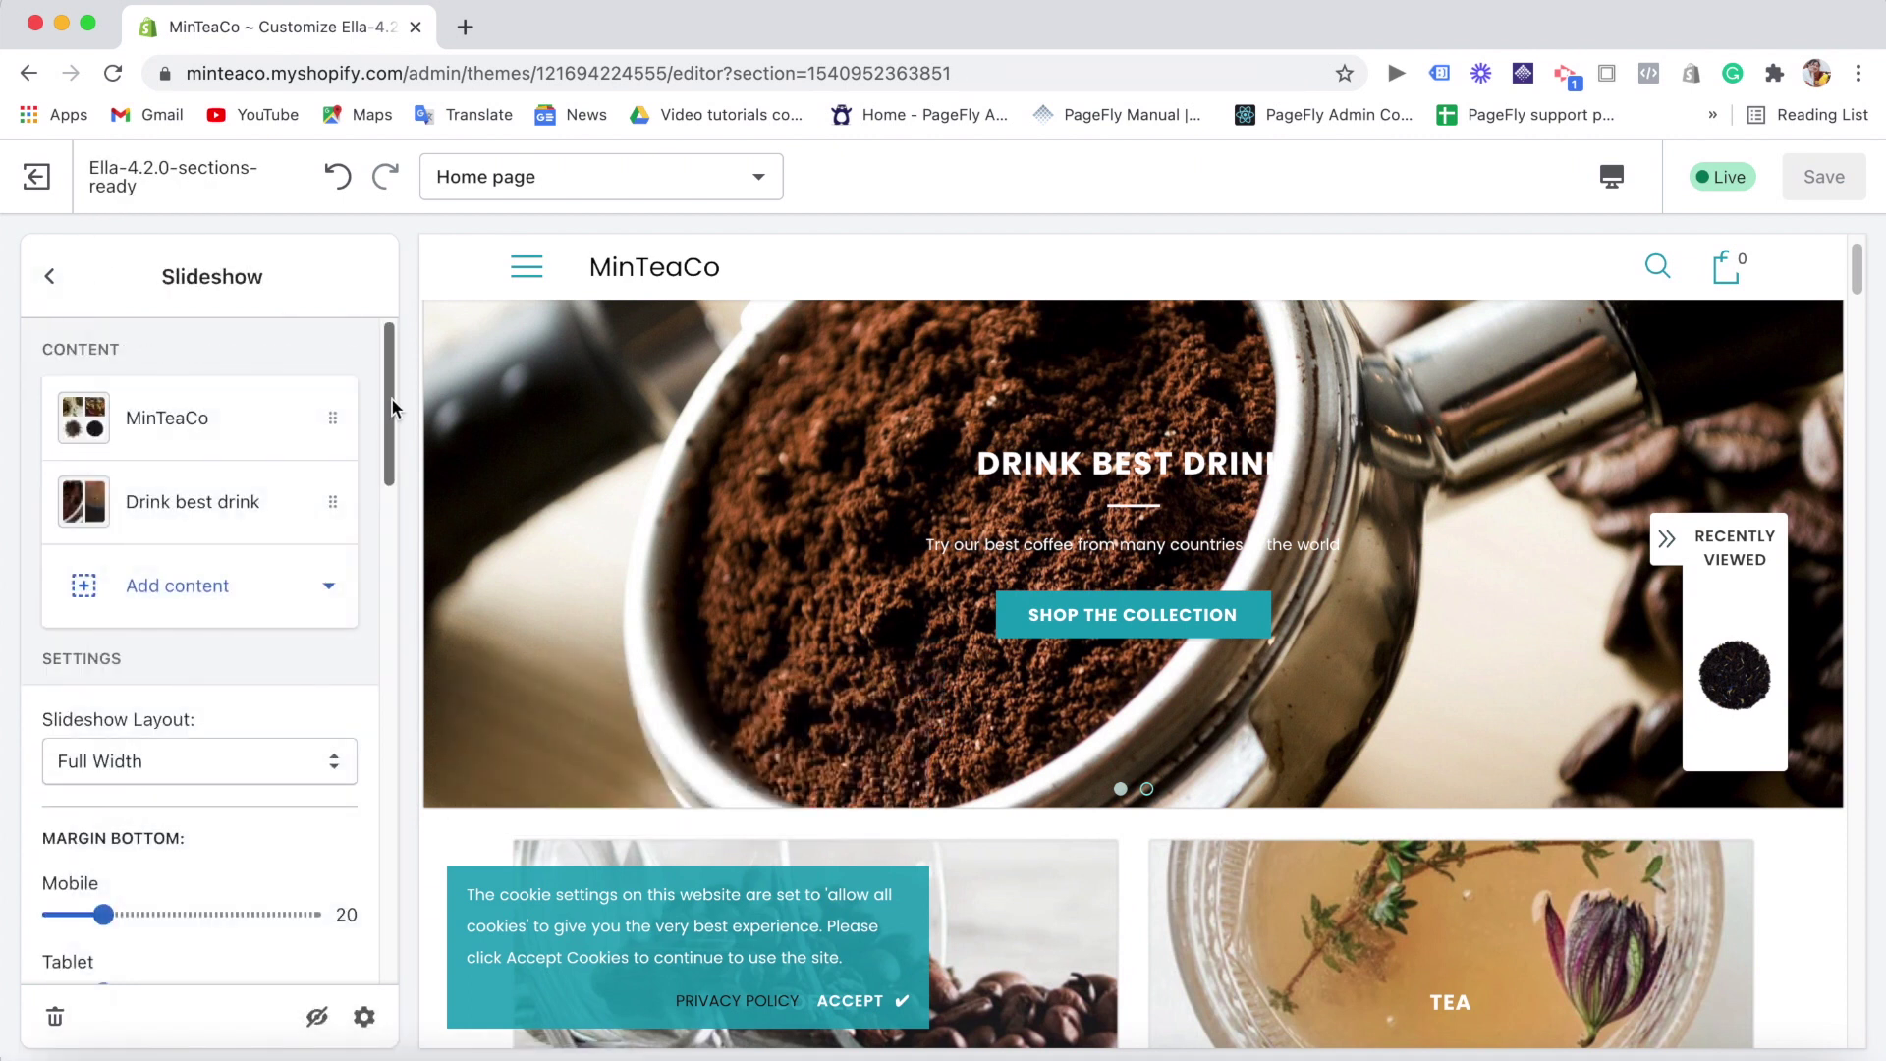
pyautogui.moveTo(391, 398); pyautogui.dragTo(406, 493)
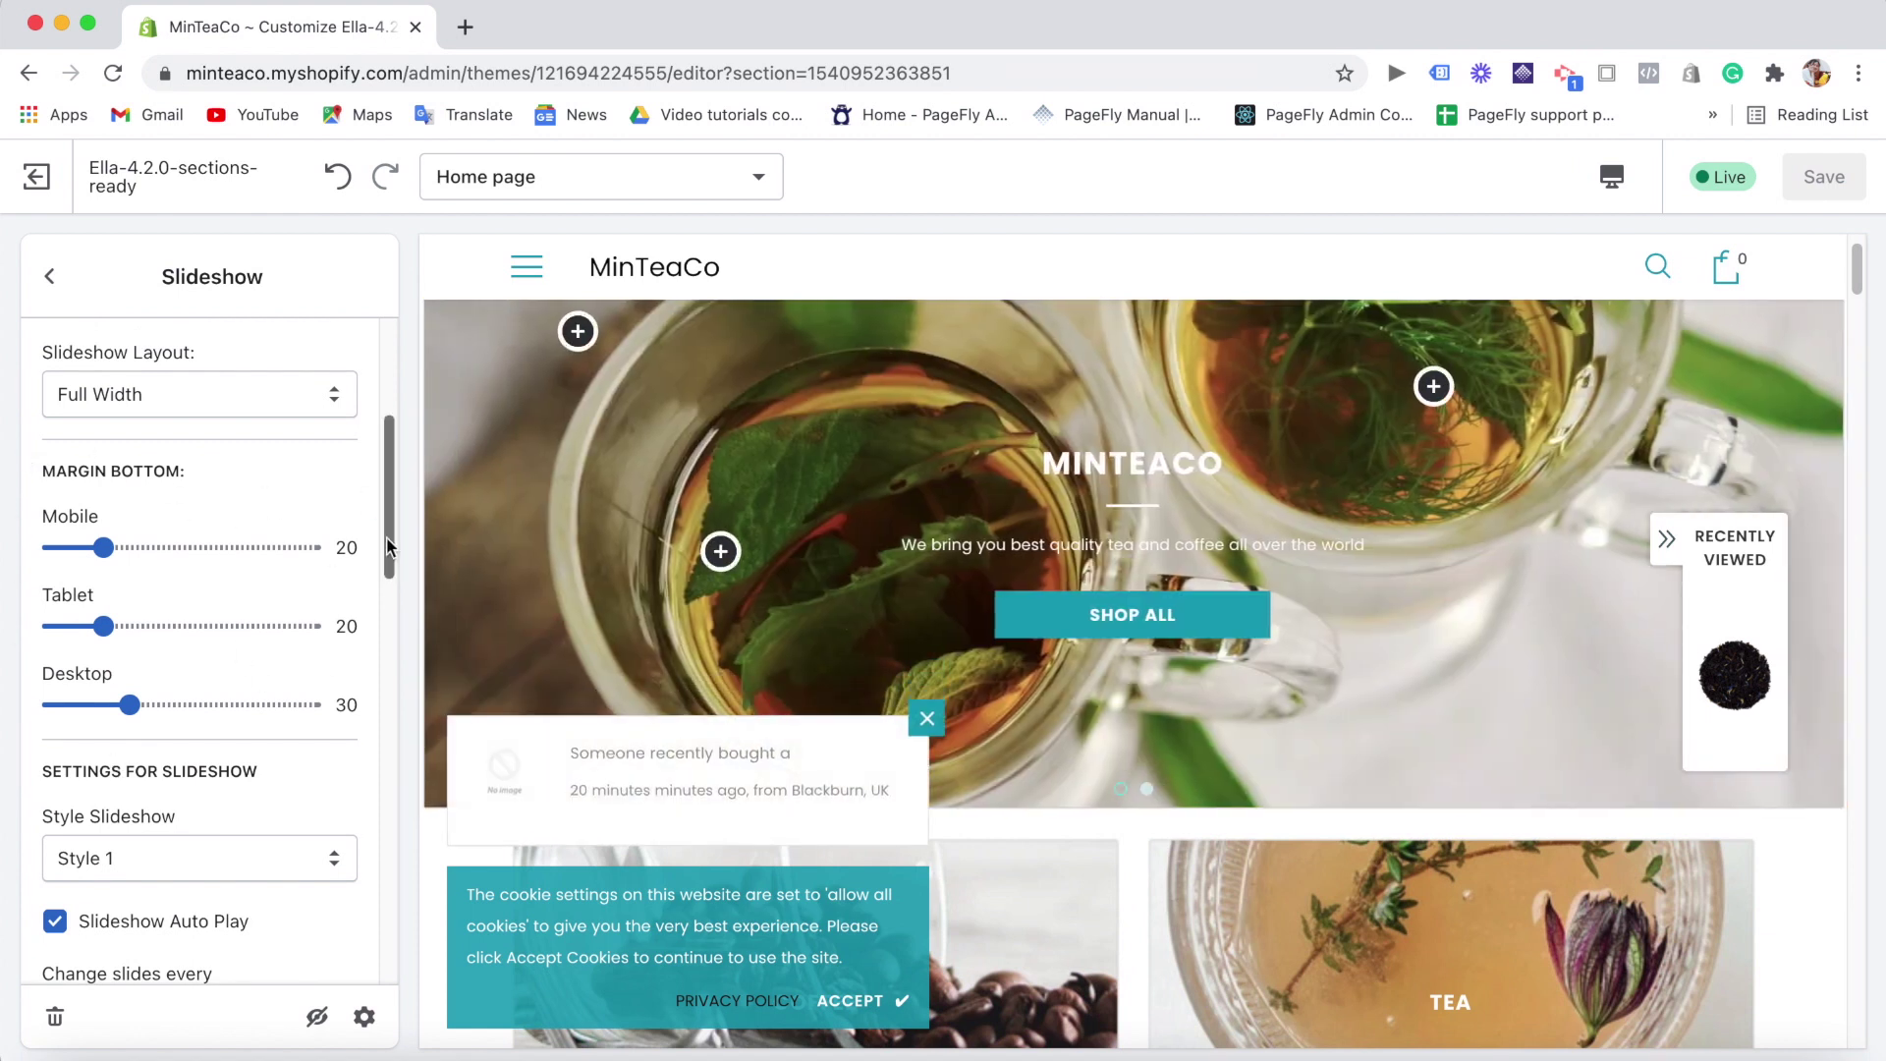
pyautogui.moveTo(388, 547); pyautogui.dragTo(403, 395)
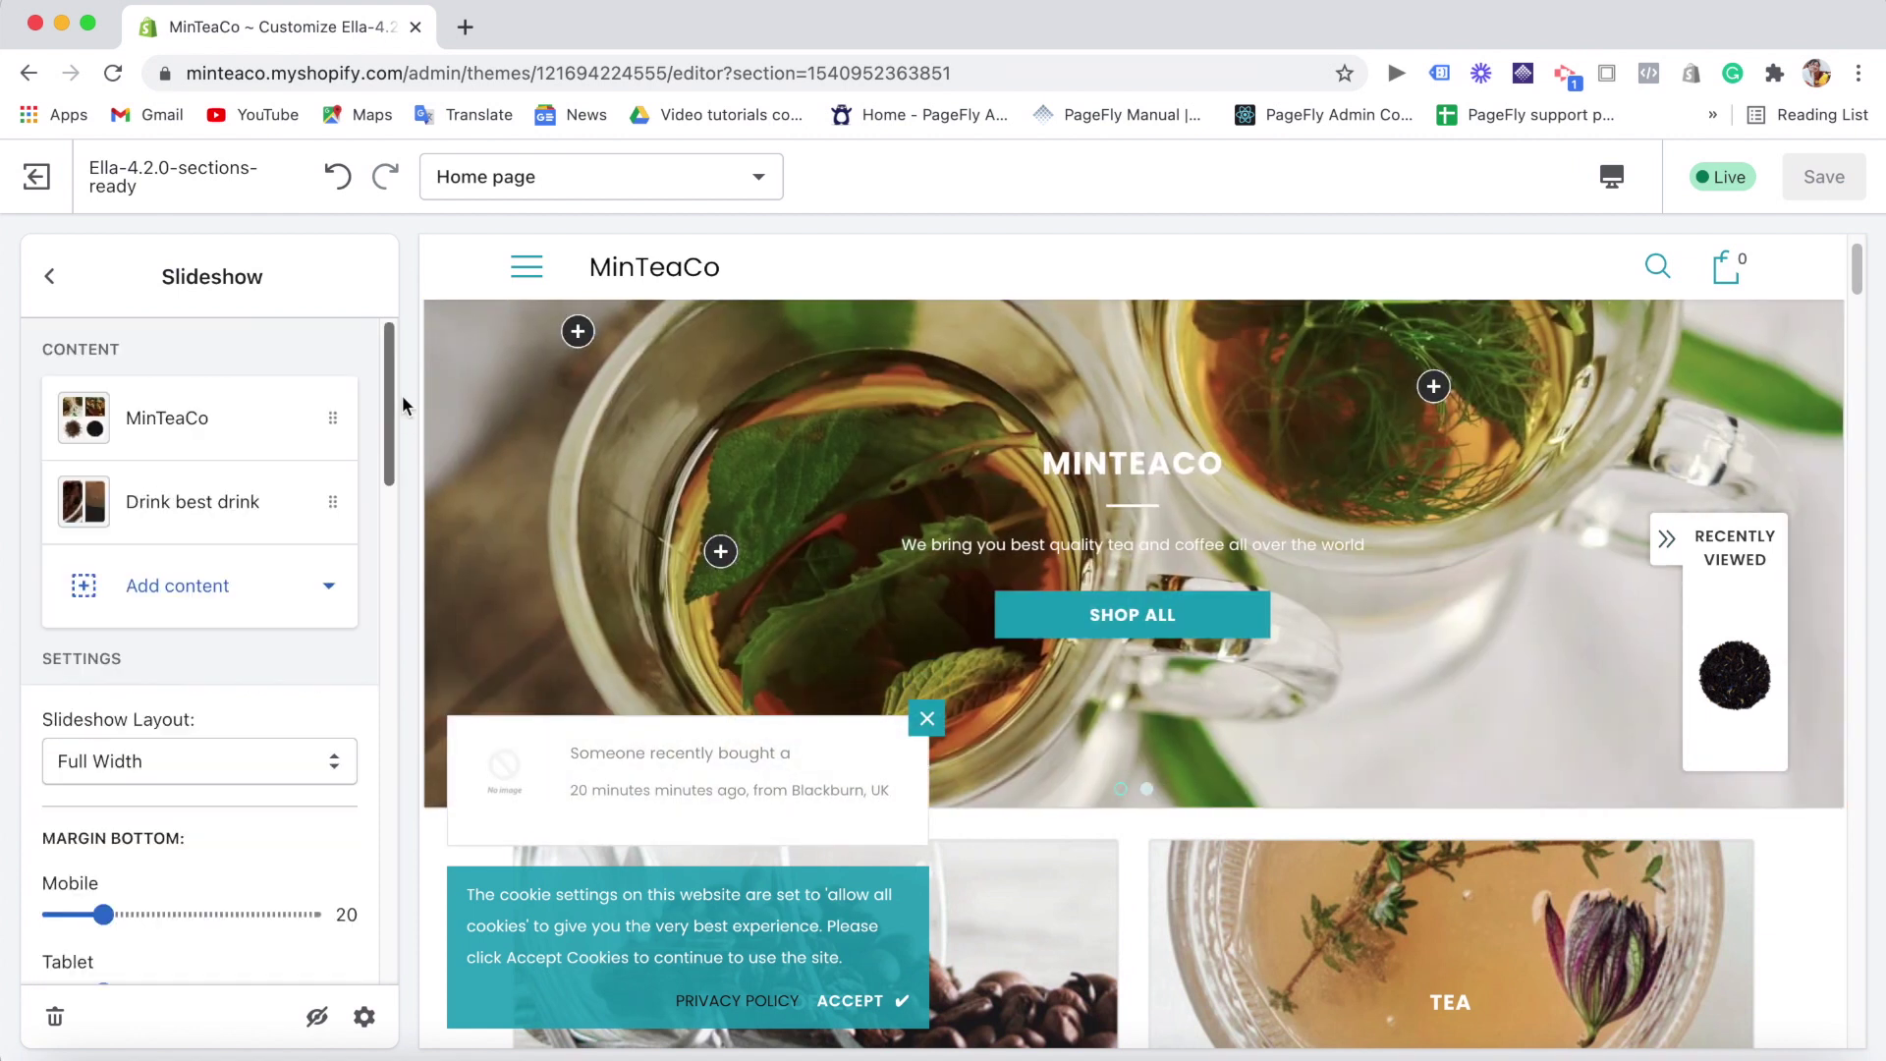
# - Reopen the MinTeaCo slide, preview the Floral Tisane hotspot's popup and examine the lookbook settings for Product 1 and Product 2
pyautogui.click(232, 433)
pyautogui.moveTo(399, 363)
pyautogui.mouseDown()
pyautogui.moveTo(394, 403)
pyautogui.moveTo(395, 386)
pyautogui.mouseUp()
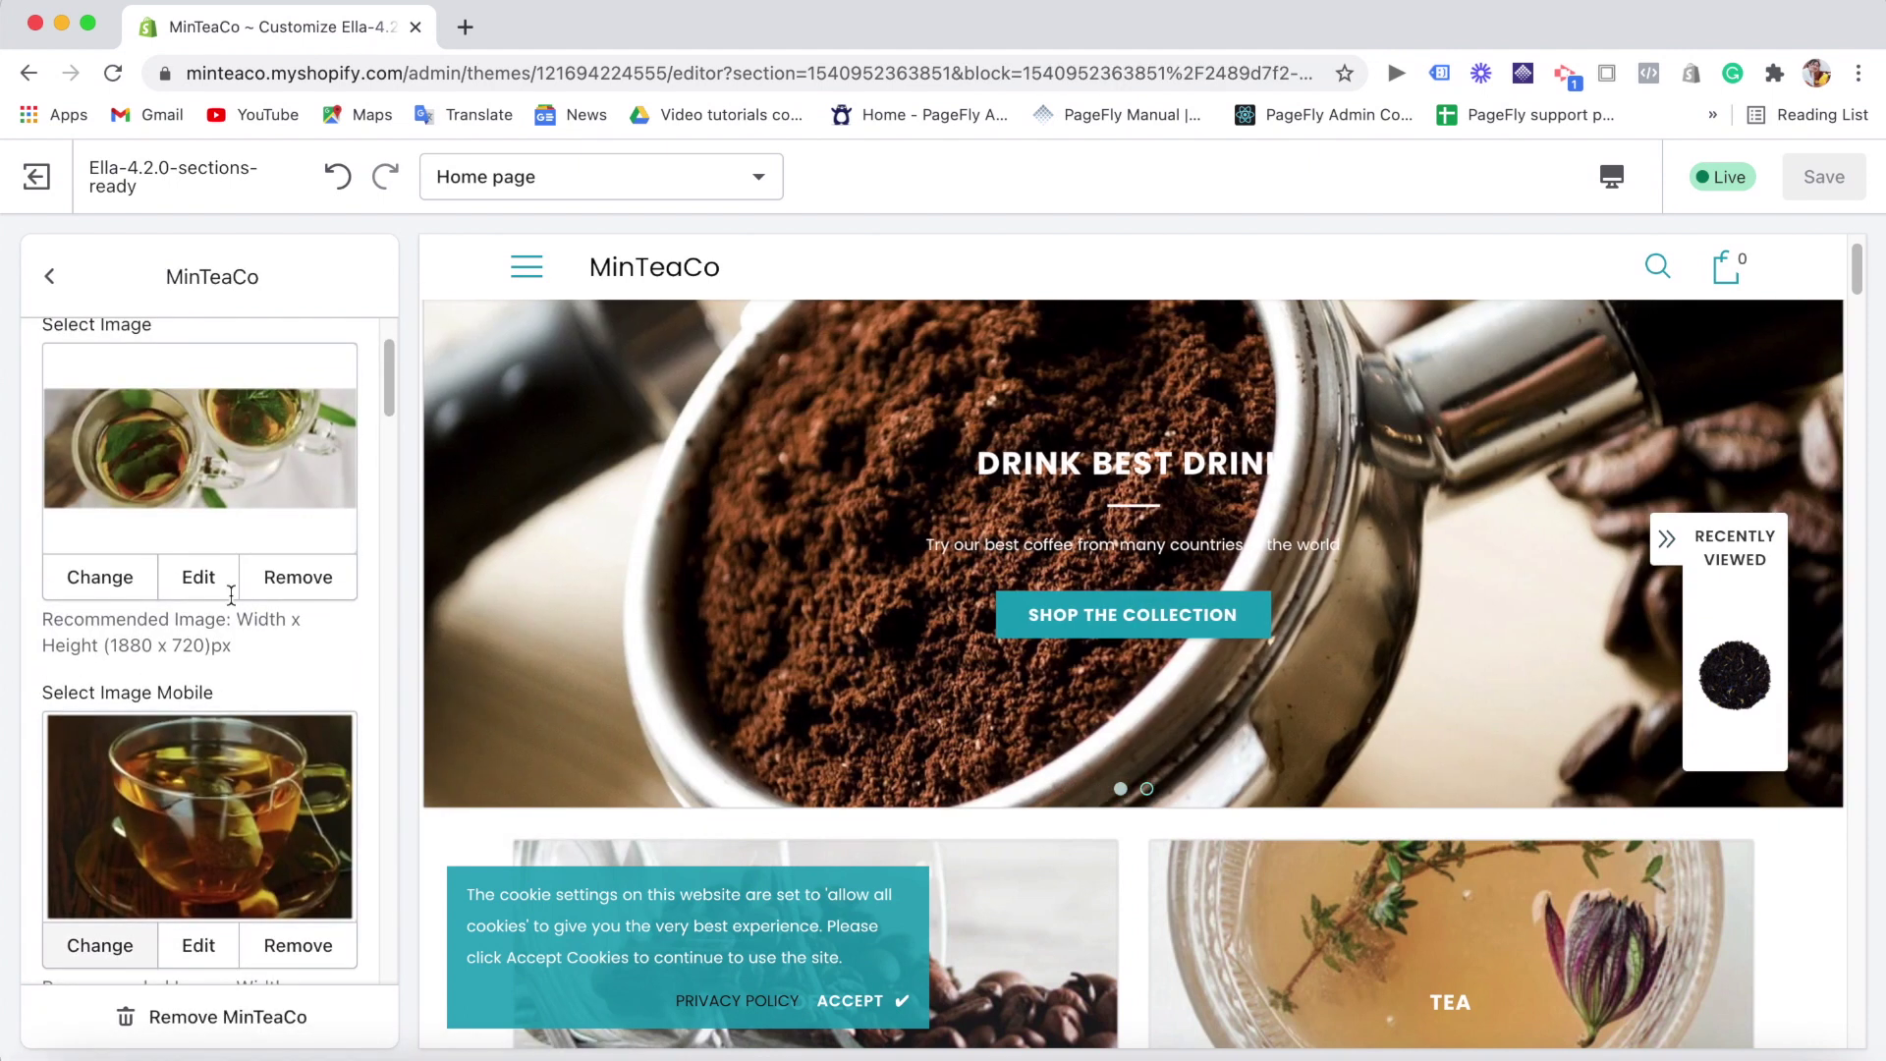
pyautogui.moveTo(389, 371); pyautogui.dragTo(403, 731)
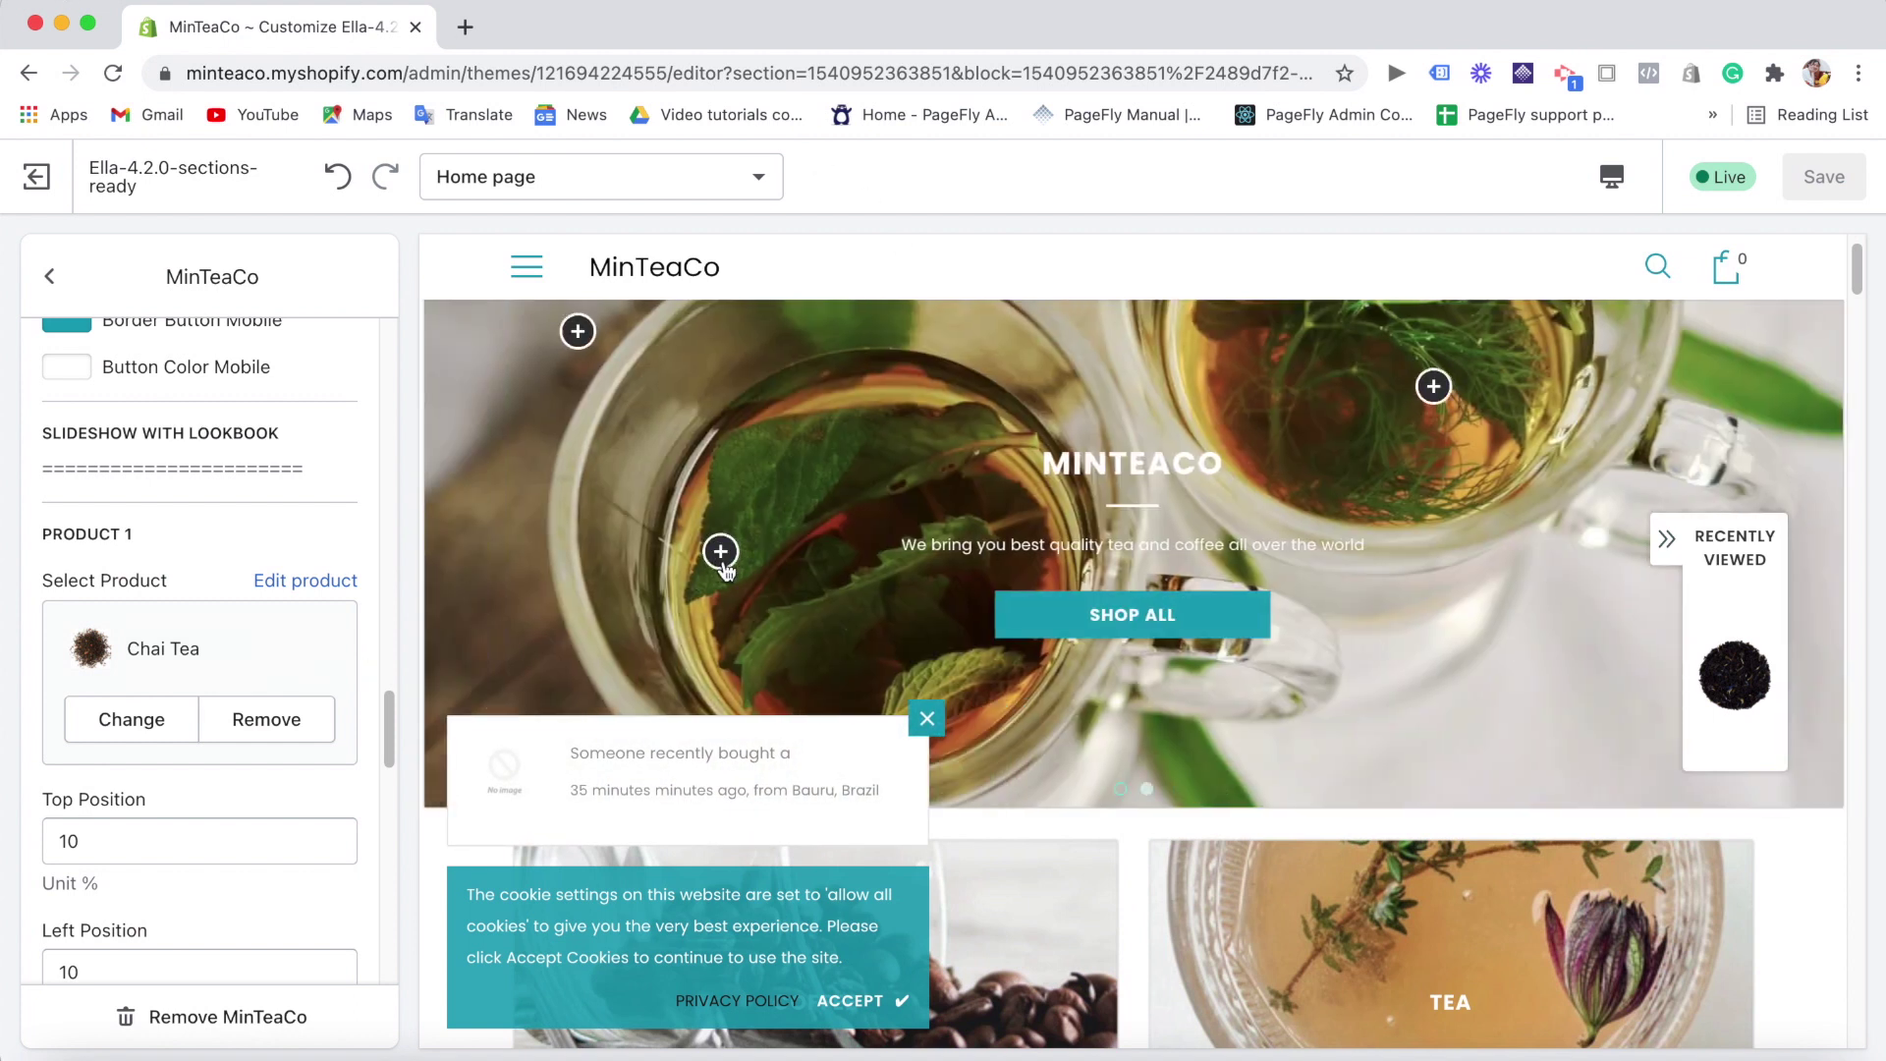
pyautogui.click(722, 555)
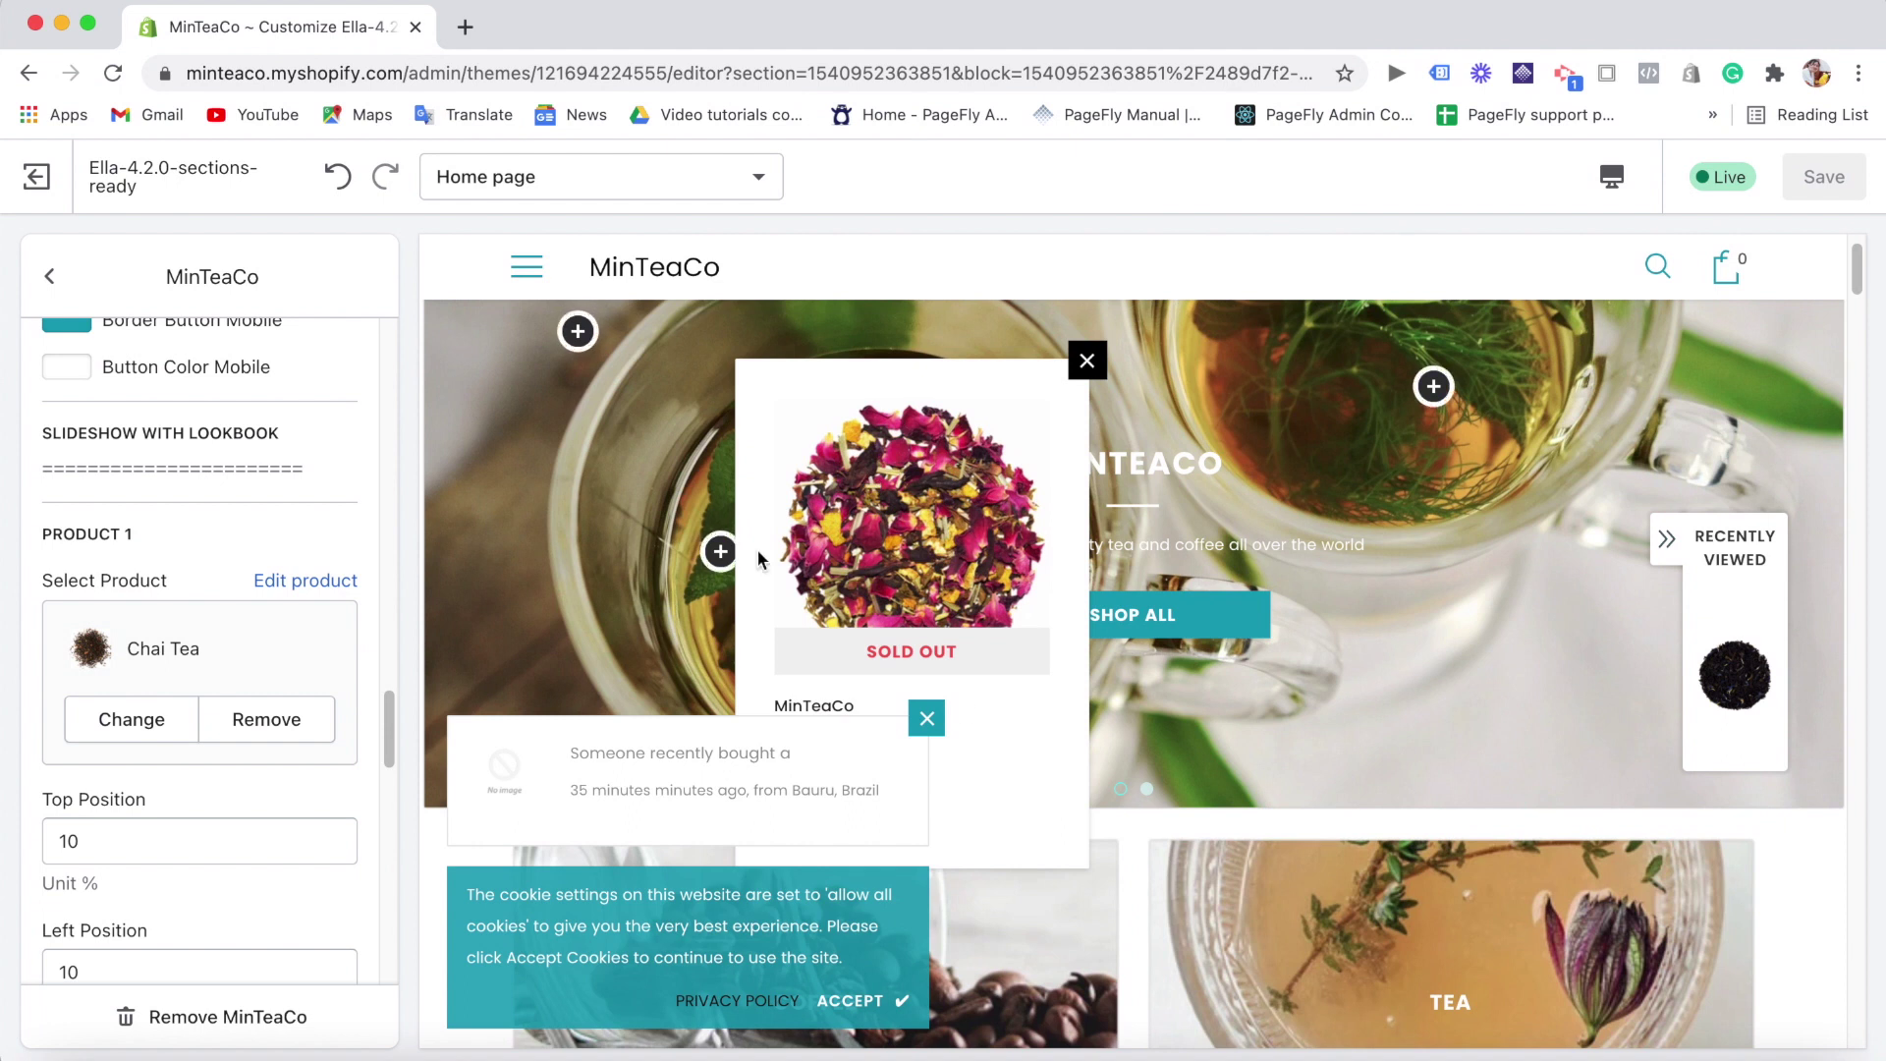
pyautogui.click(927, 717)
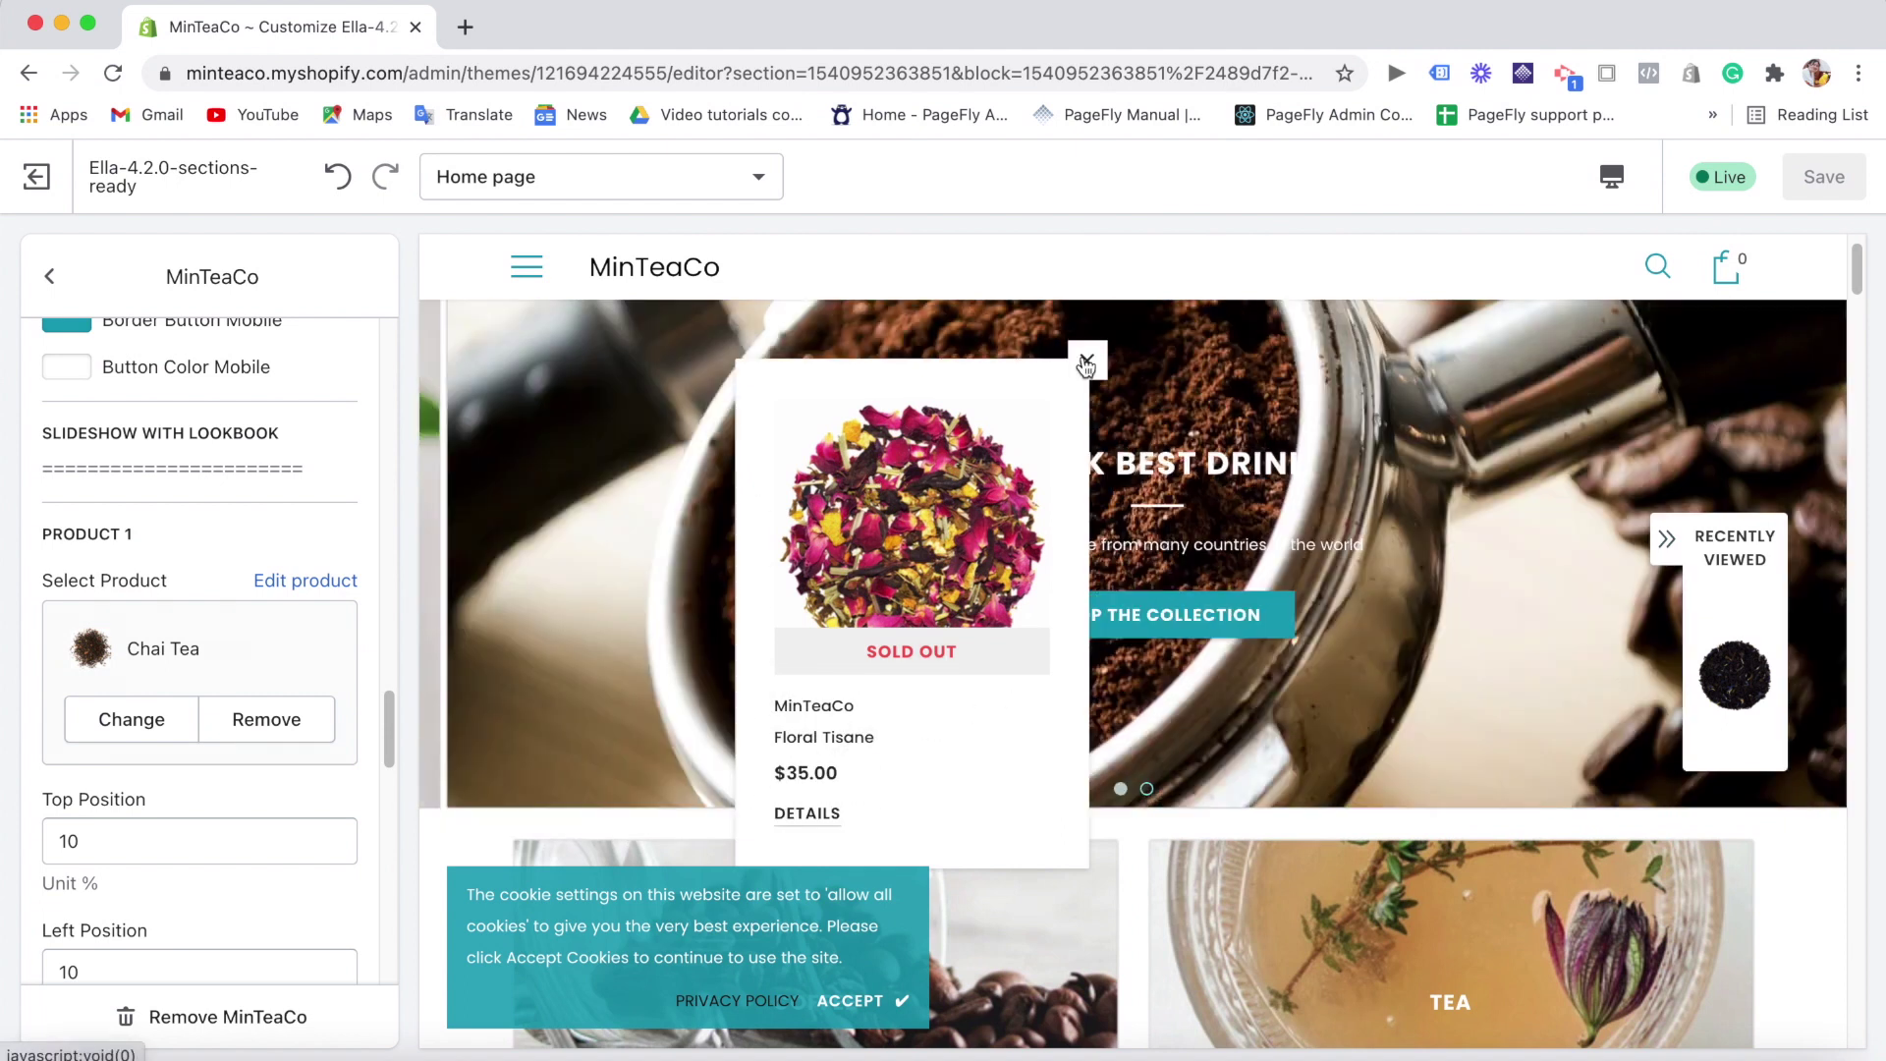
pyautogui.click(1086, 365)
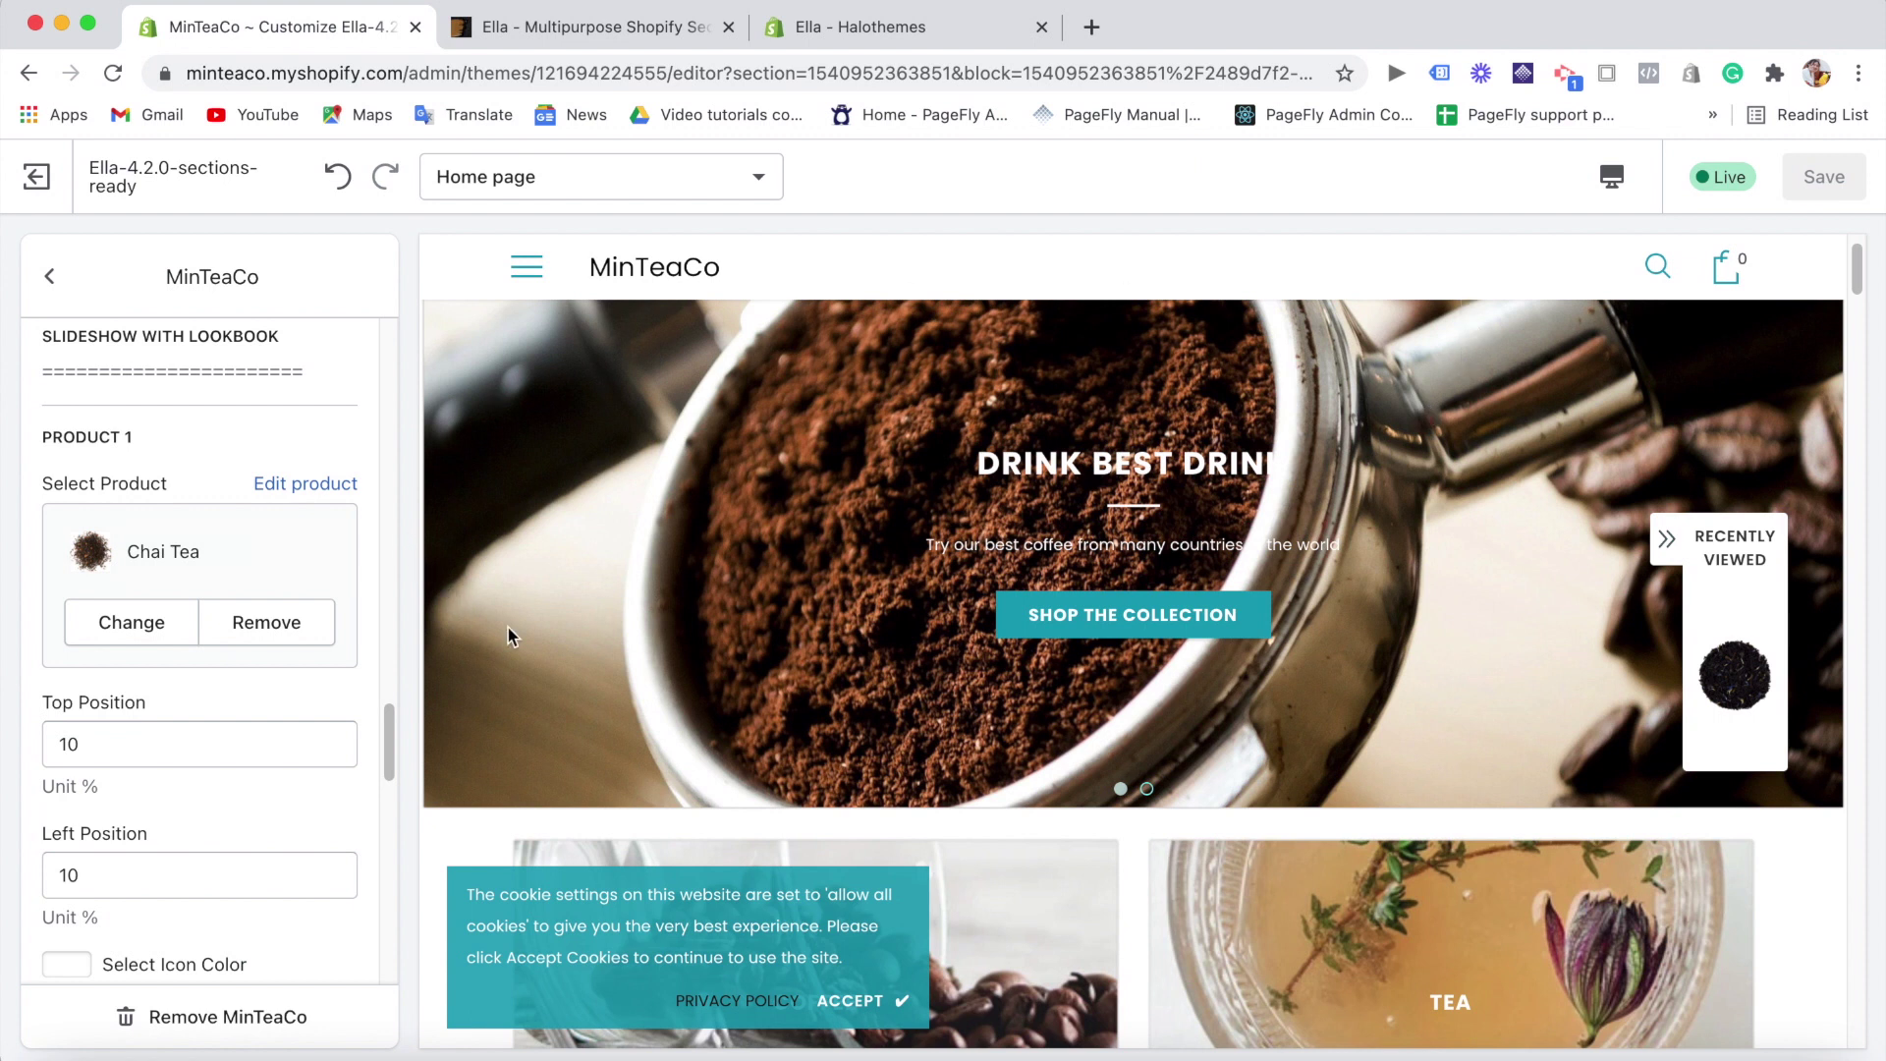
pyautogui.moveTo(390, 747); pyautogui.dragTo(399, 828)
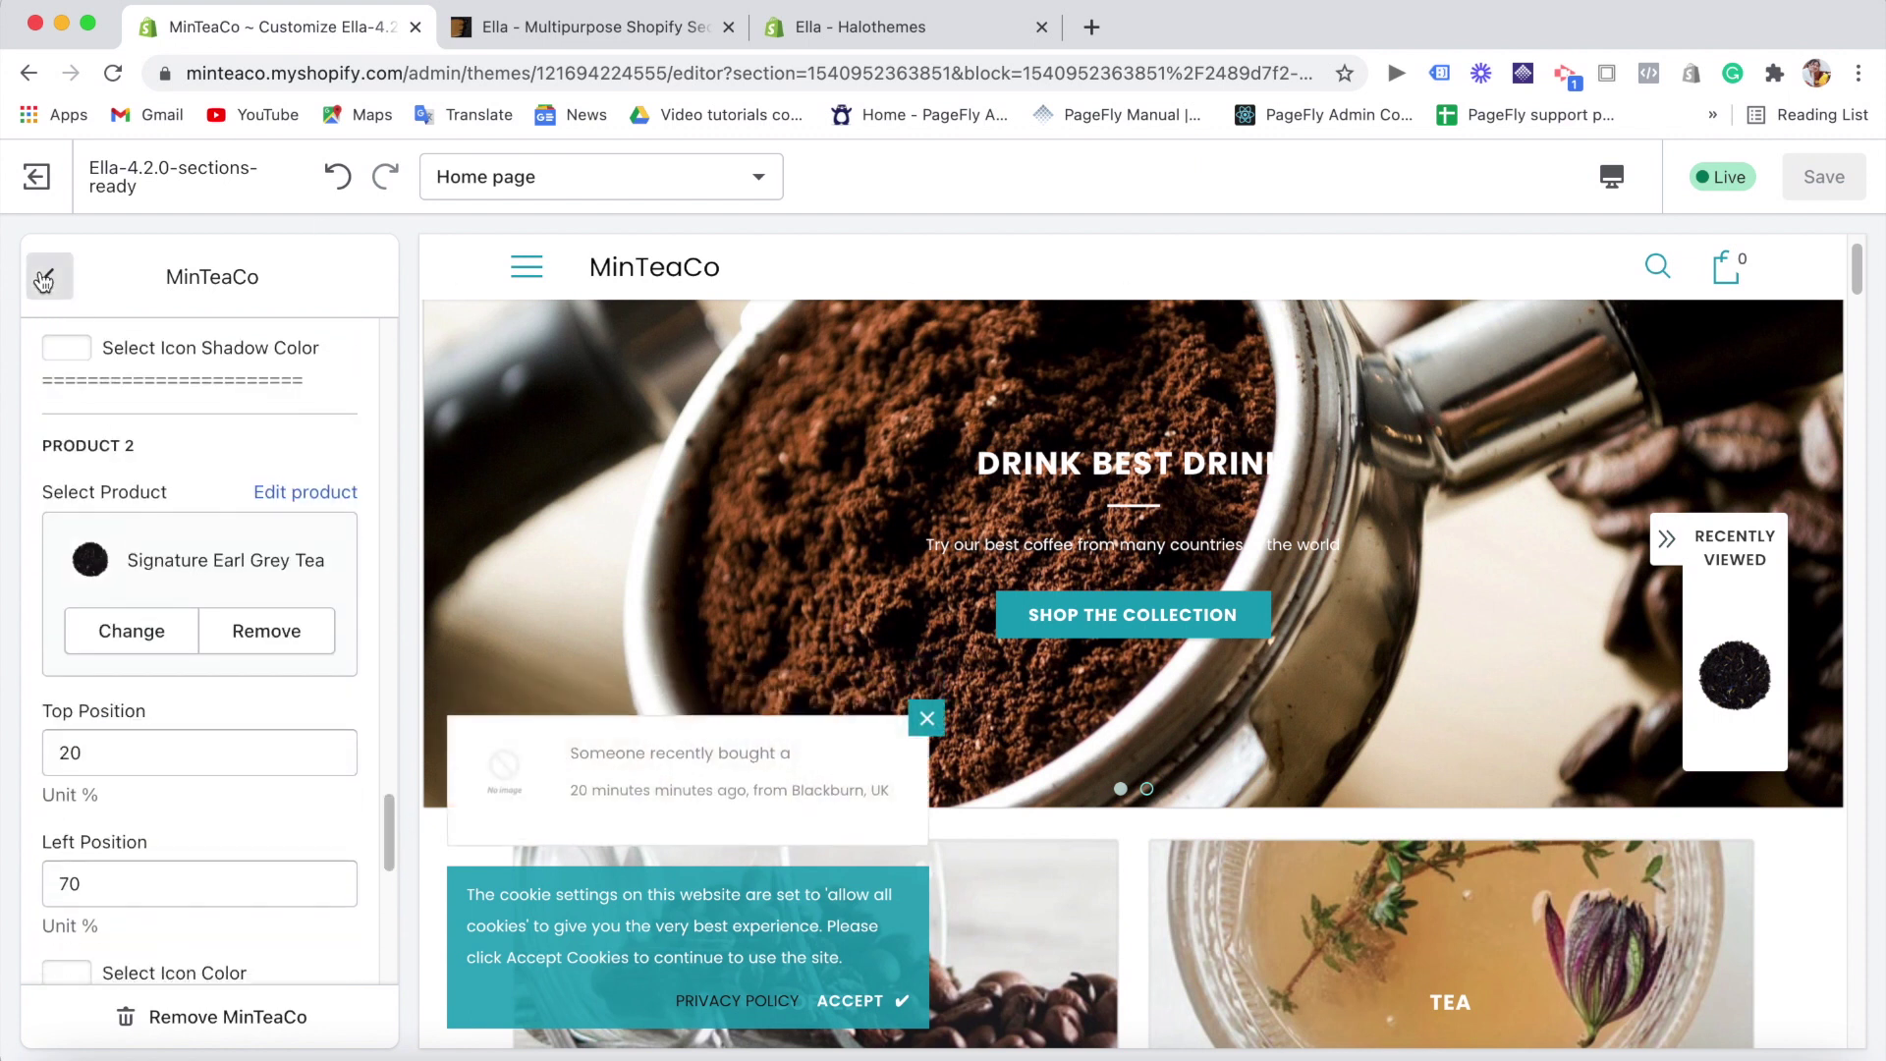
# - Leave the slide's settings and start editing the Title Font Size of the Sub Banner section
pyautogui.click(49, 276)
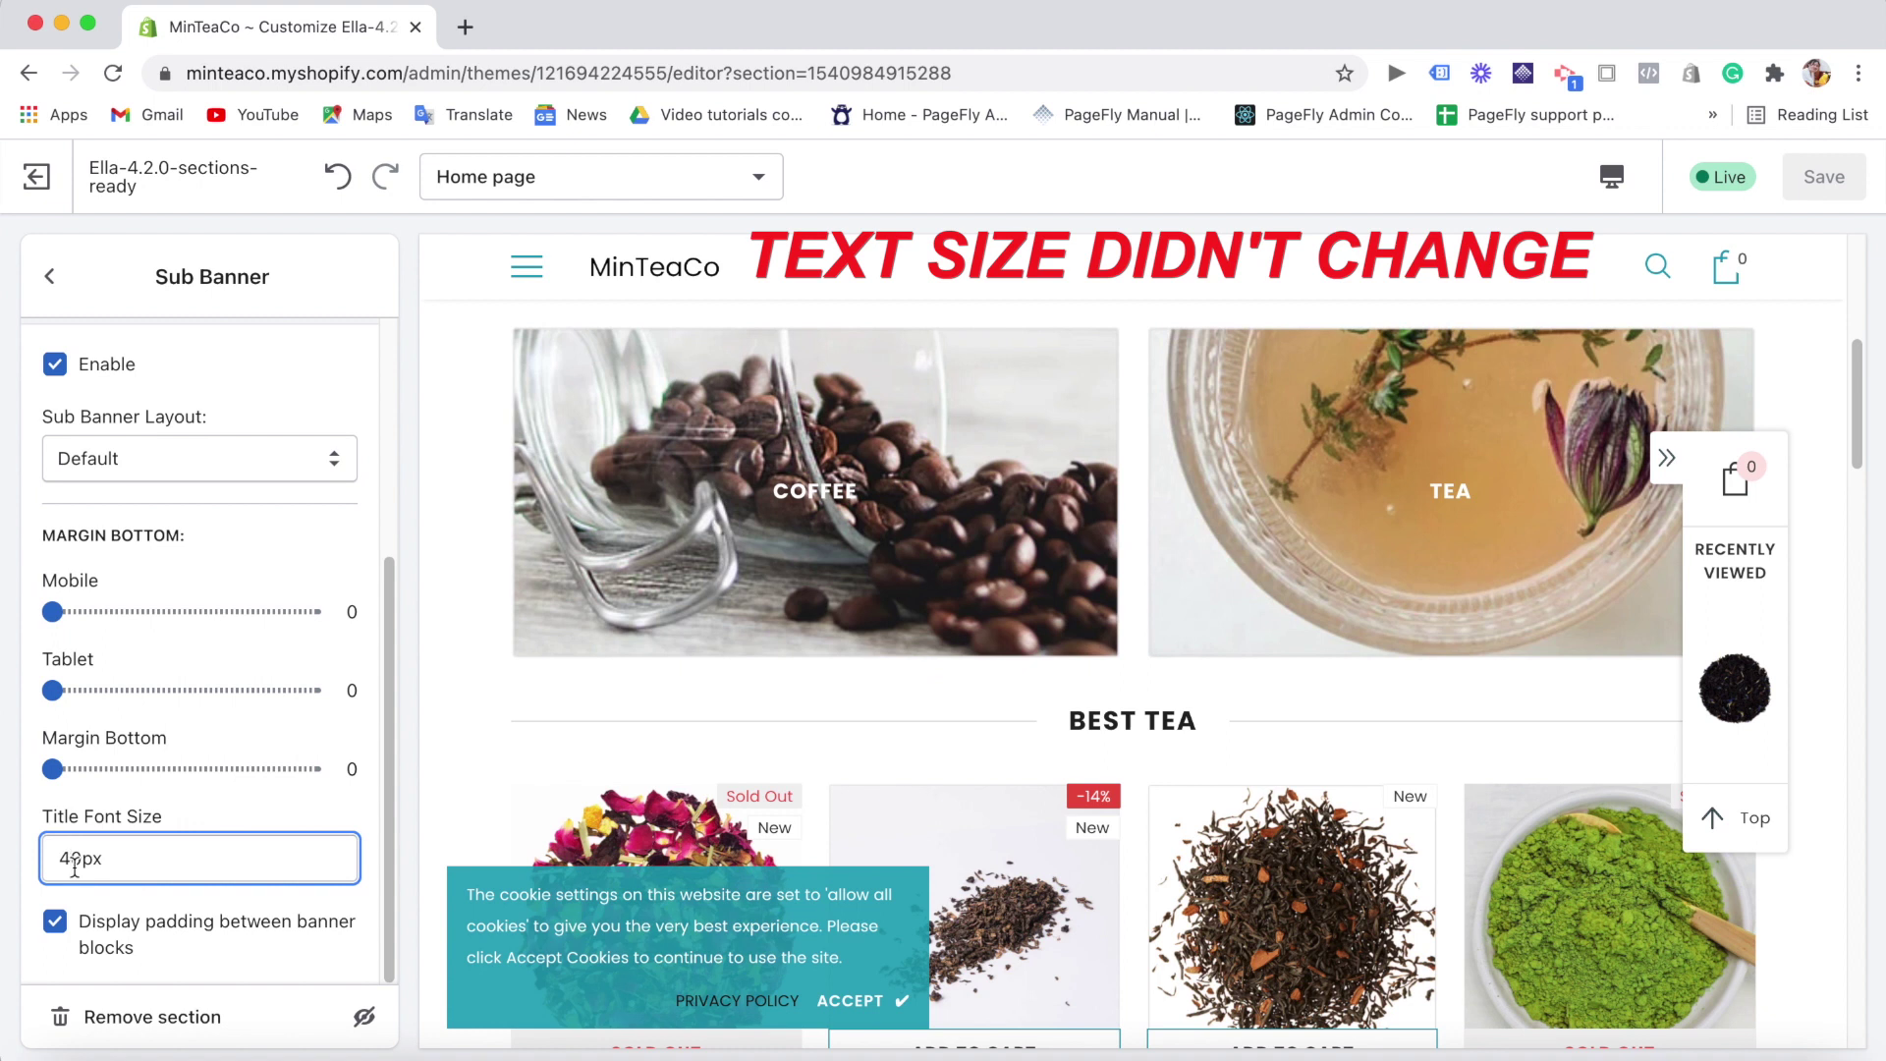
pyautogui.press('BackSpace')
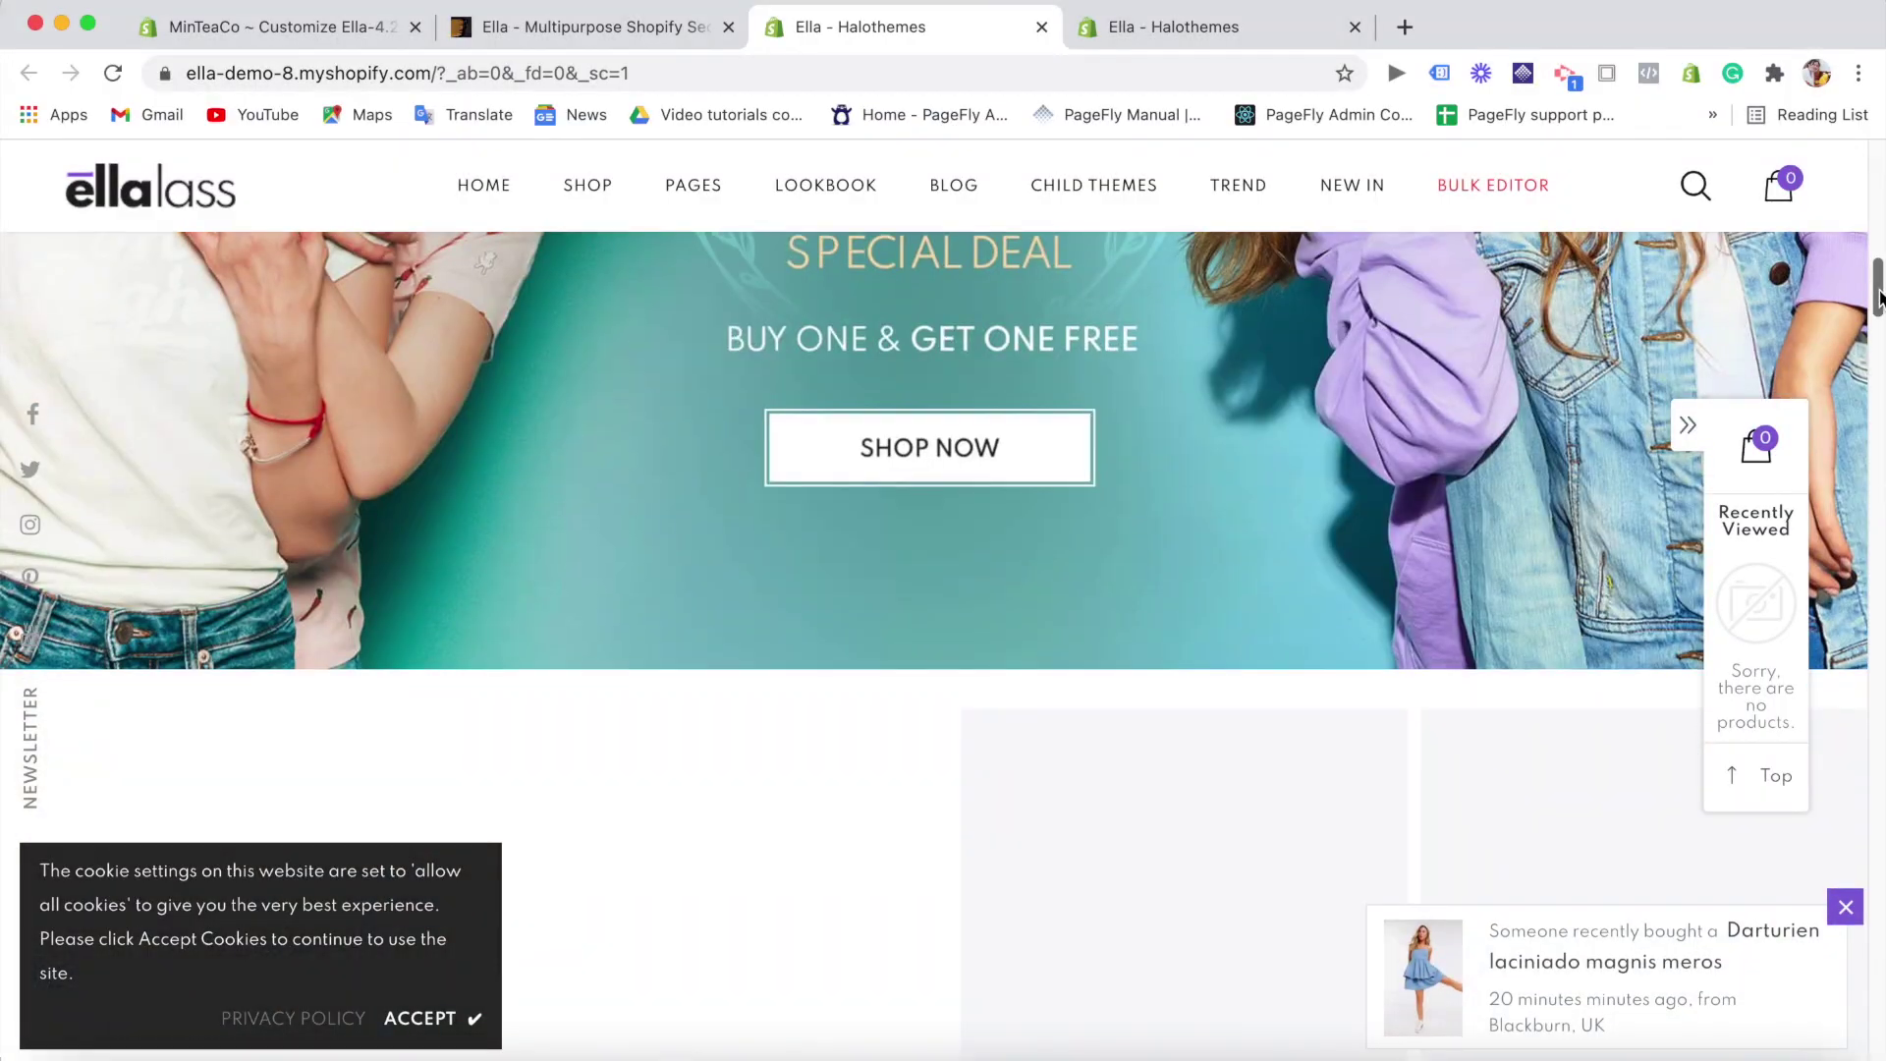
# - Browse the Ella Lass demo home page from the special deal banner down to the Ella News section and back up
pyautogui.scroll(-5, 1879, 309)
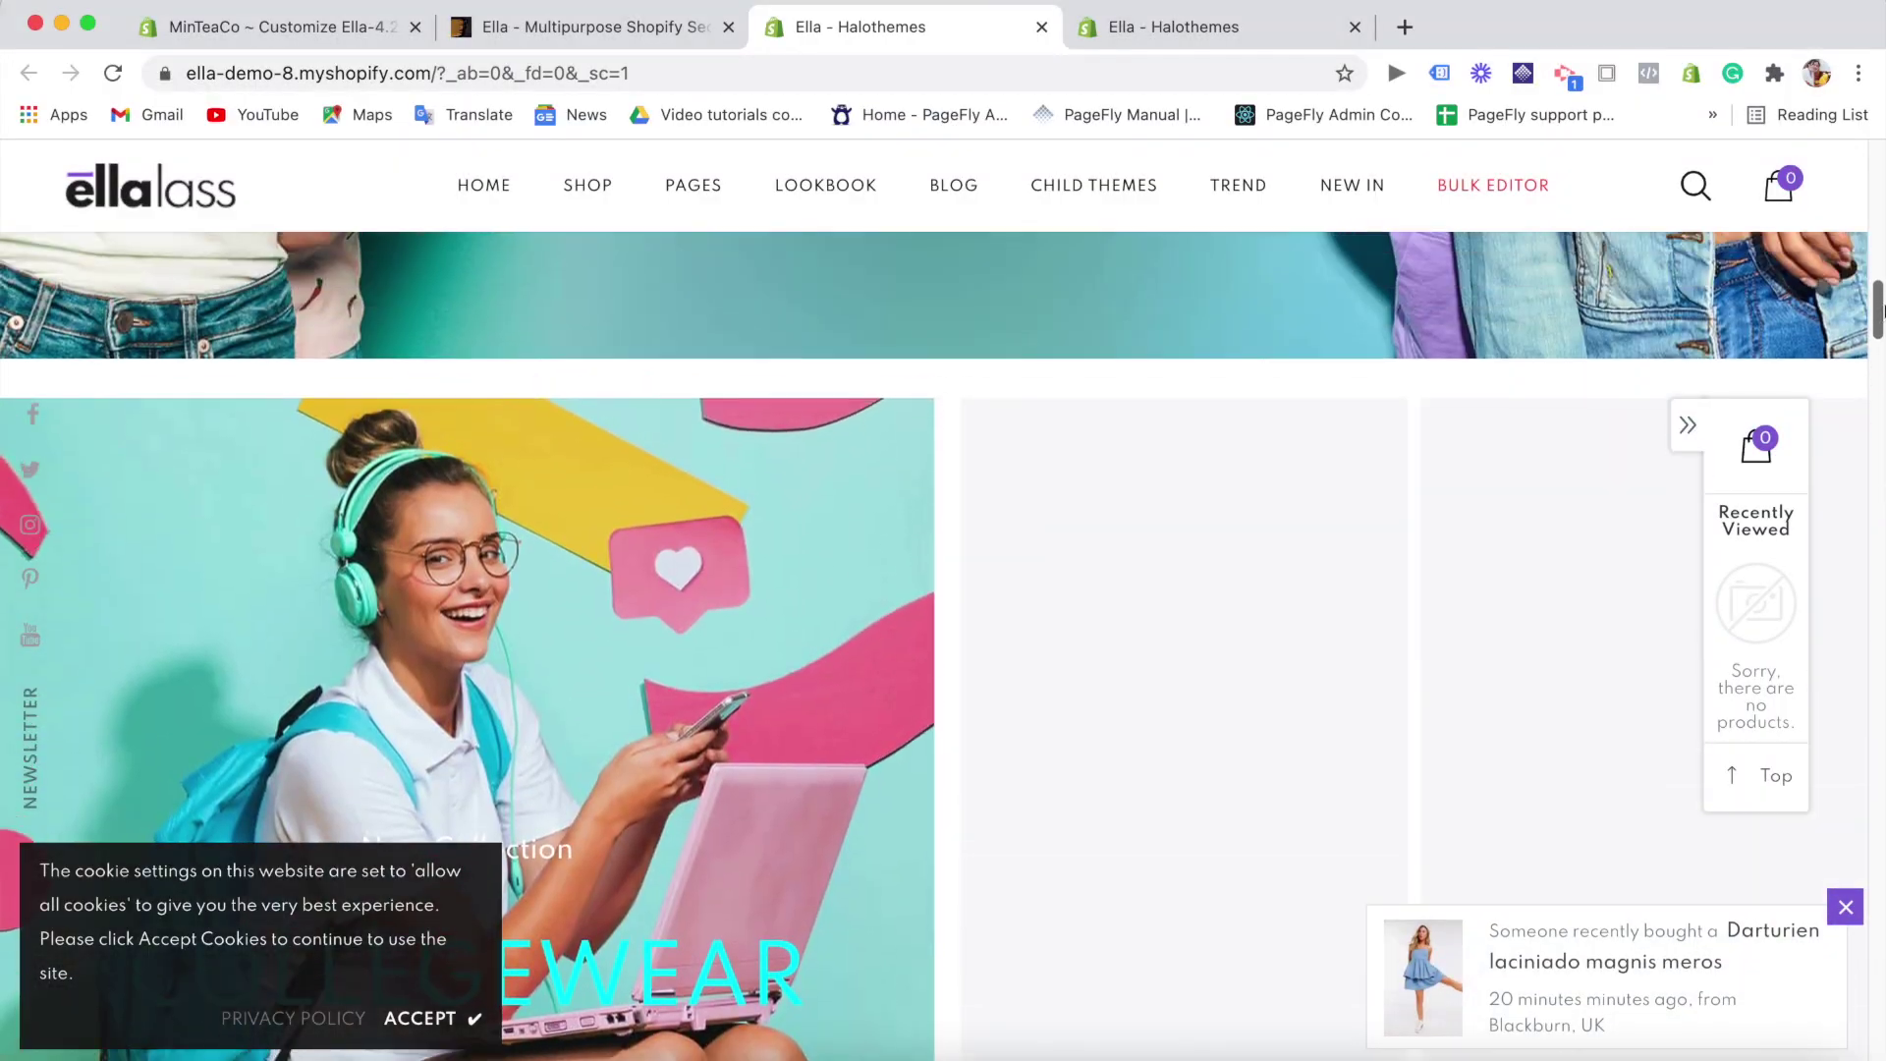
pyautogui.scroll(5, 1878, 309)
pyautogui.scroll(-8, 1878, 309)
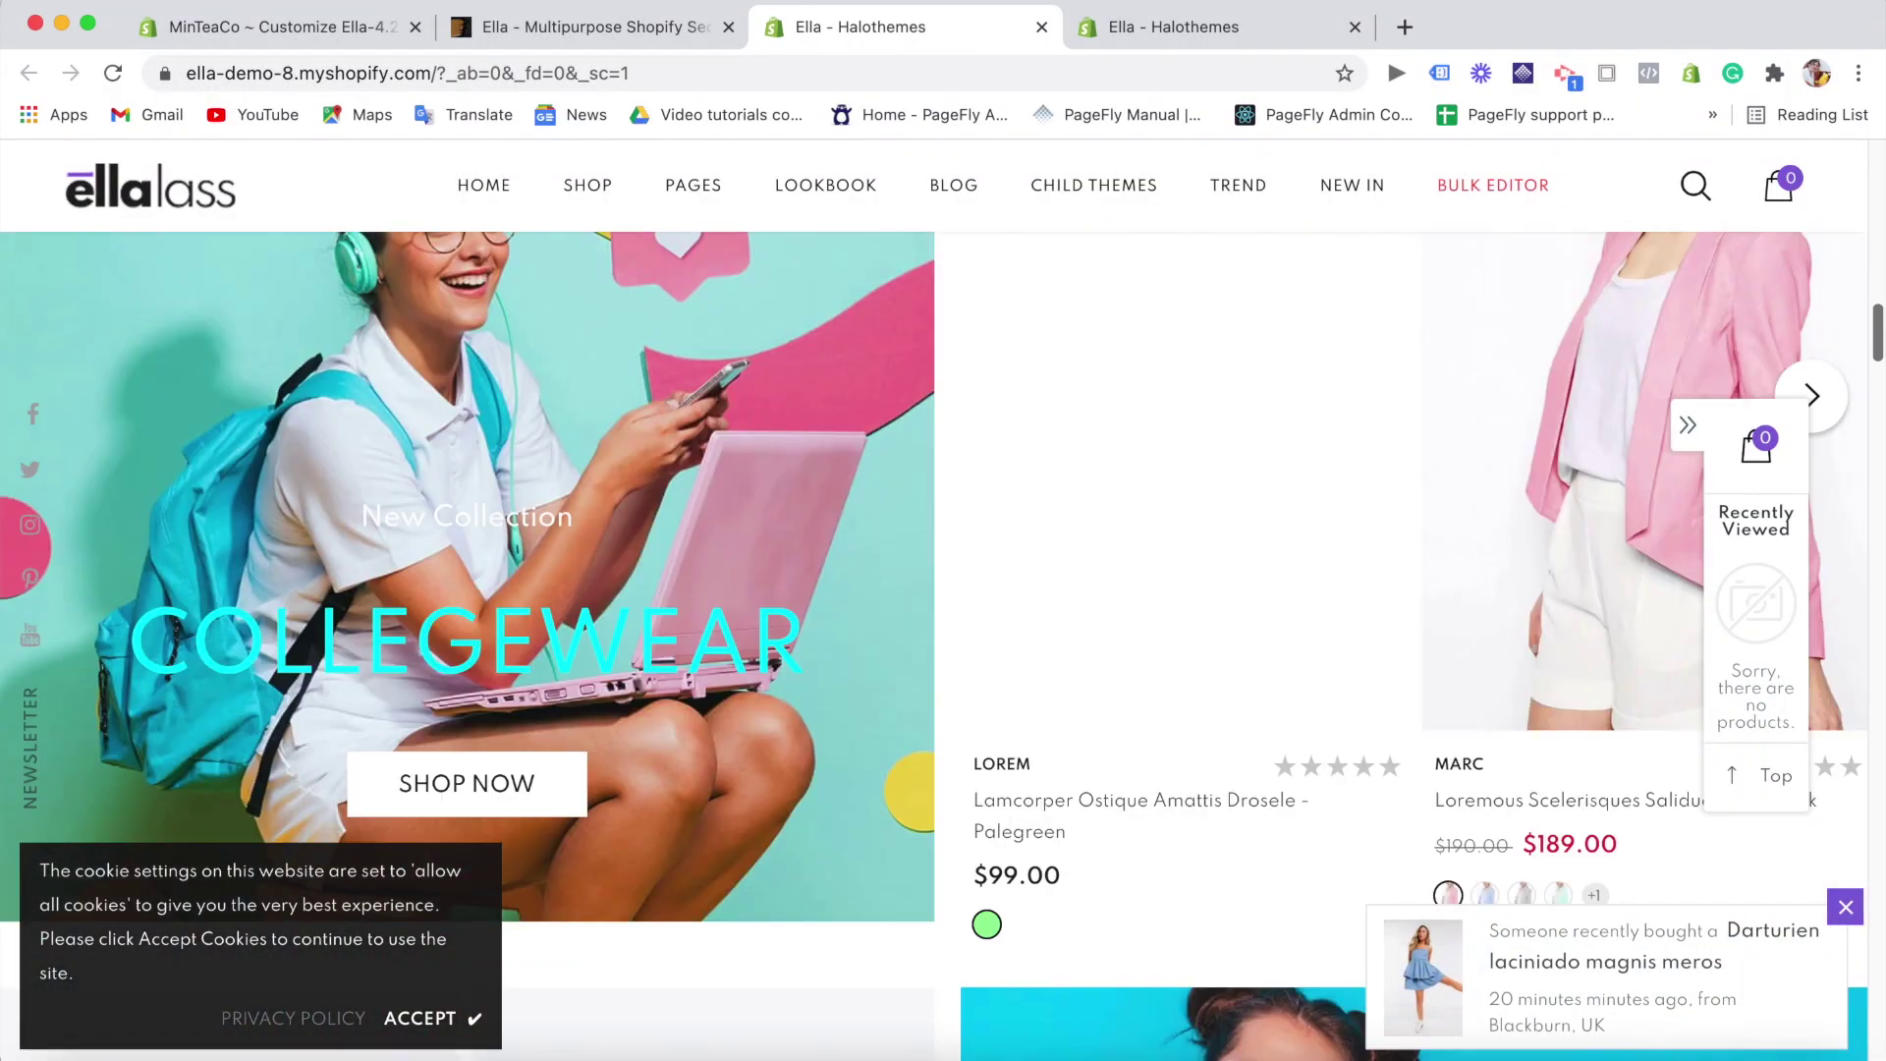
pyautogui.scroll(2, 943, 645)
pyautogui.scroll(-10, 943, 645)
pyautogui.scroll(3, 943, 645)
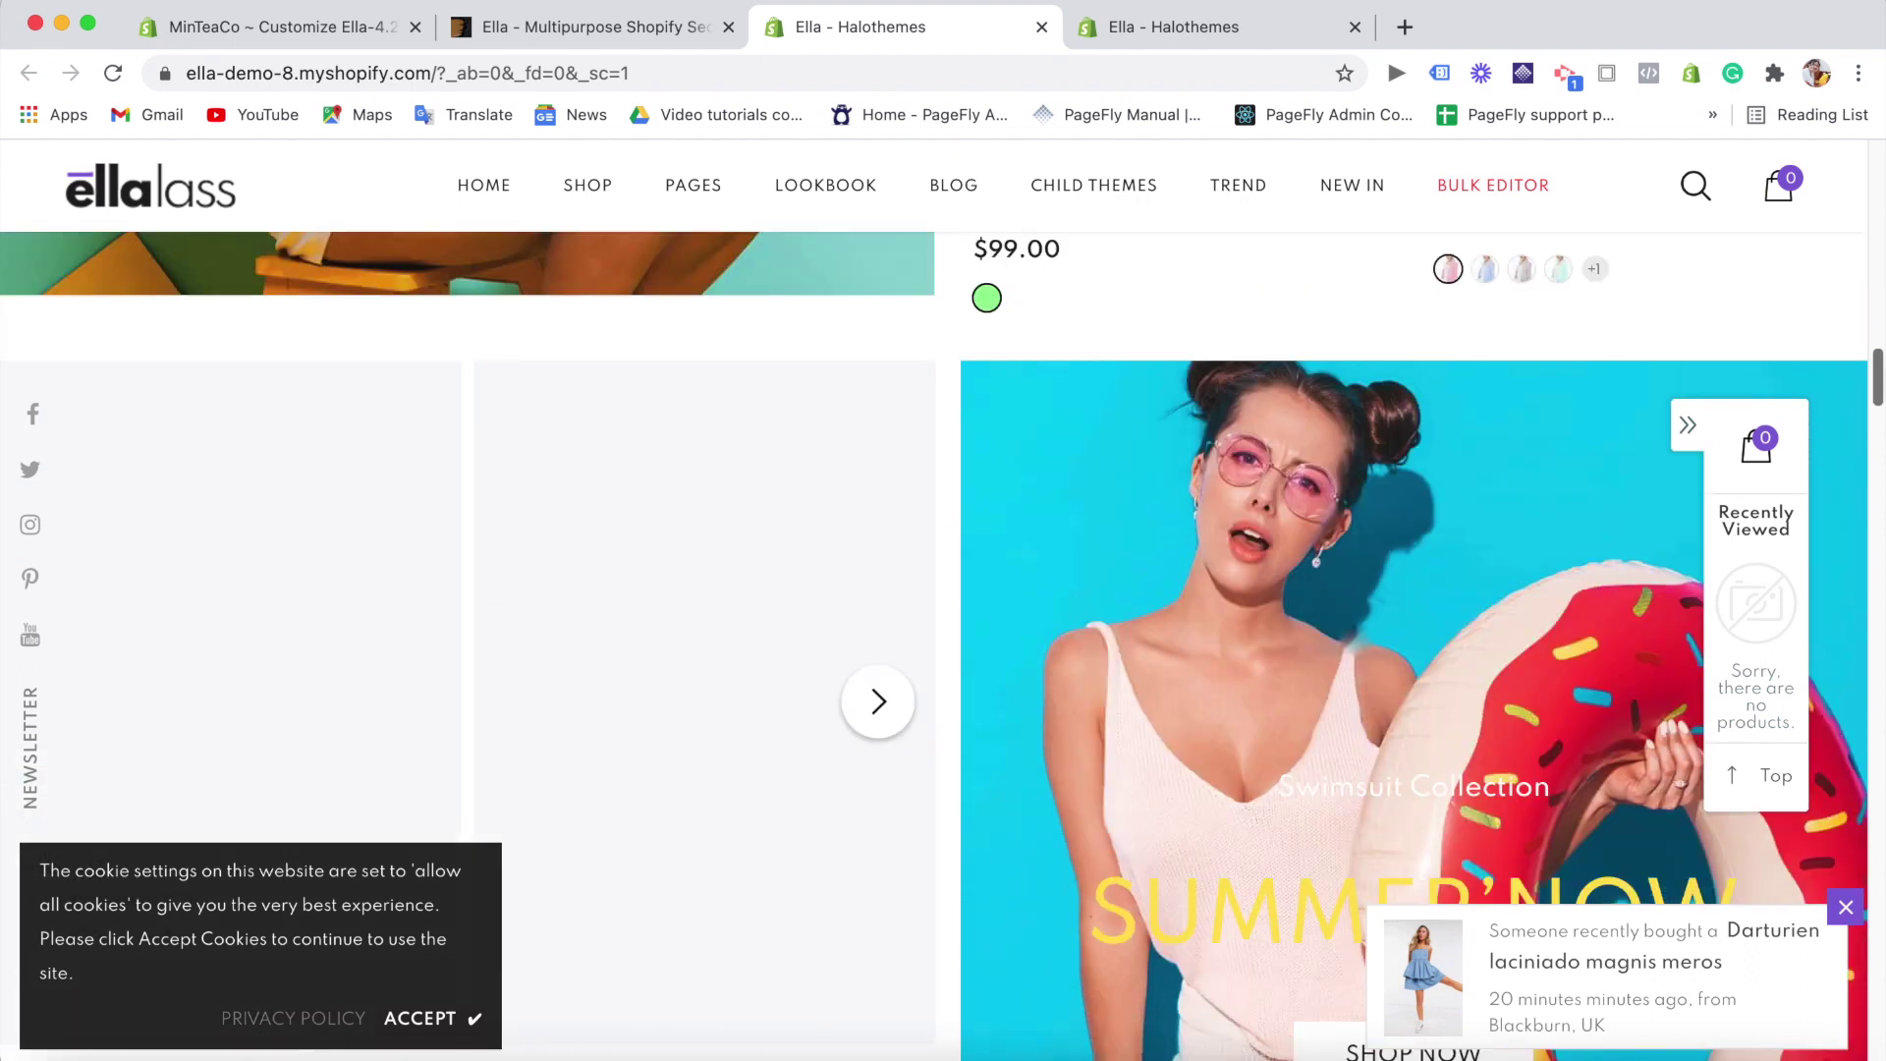
pyautogui.scroll(-5, 943, 646)
pyautogui.scroll(3, 943, 646)
pyautogui.scroll(-8, 943, 645)
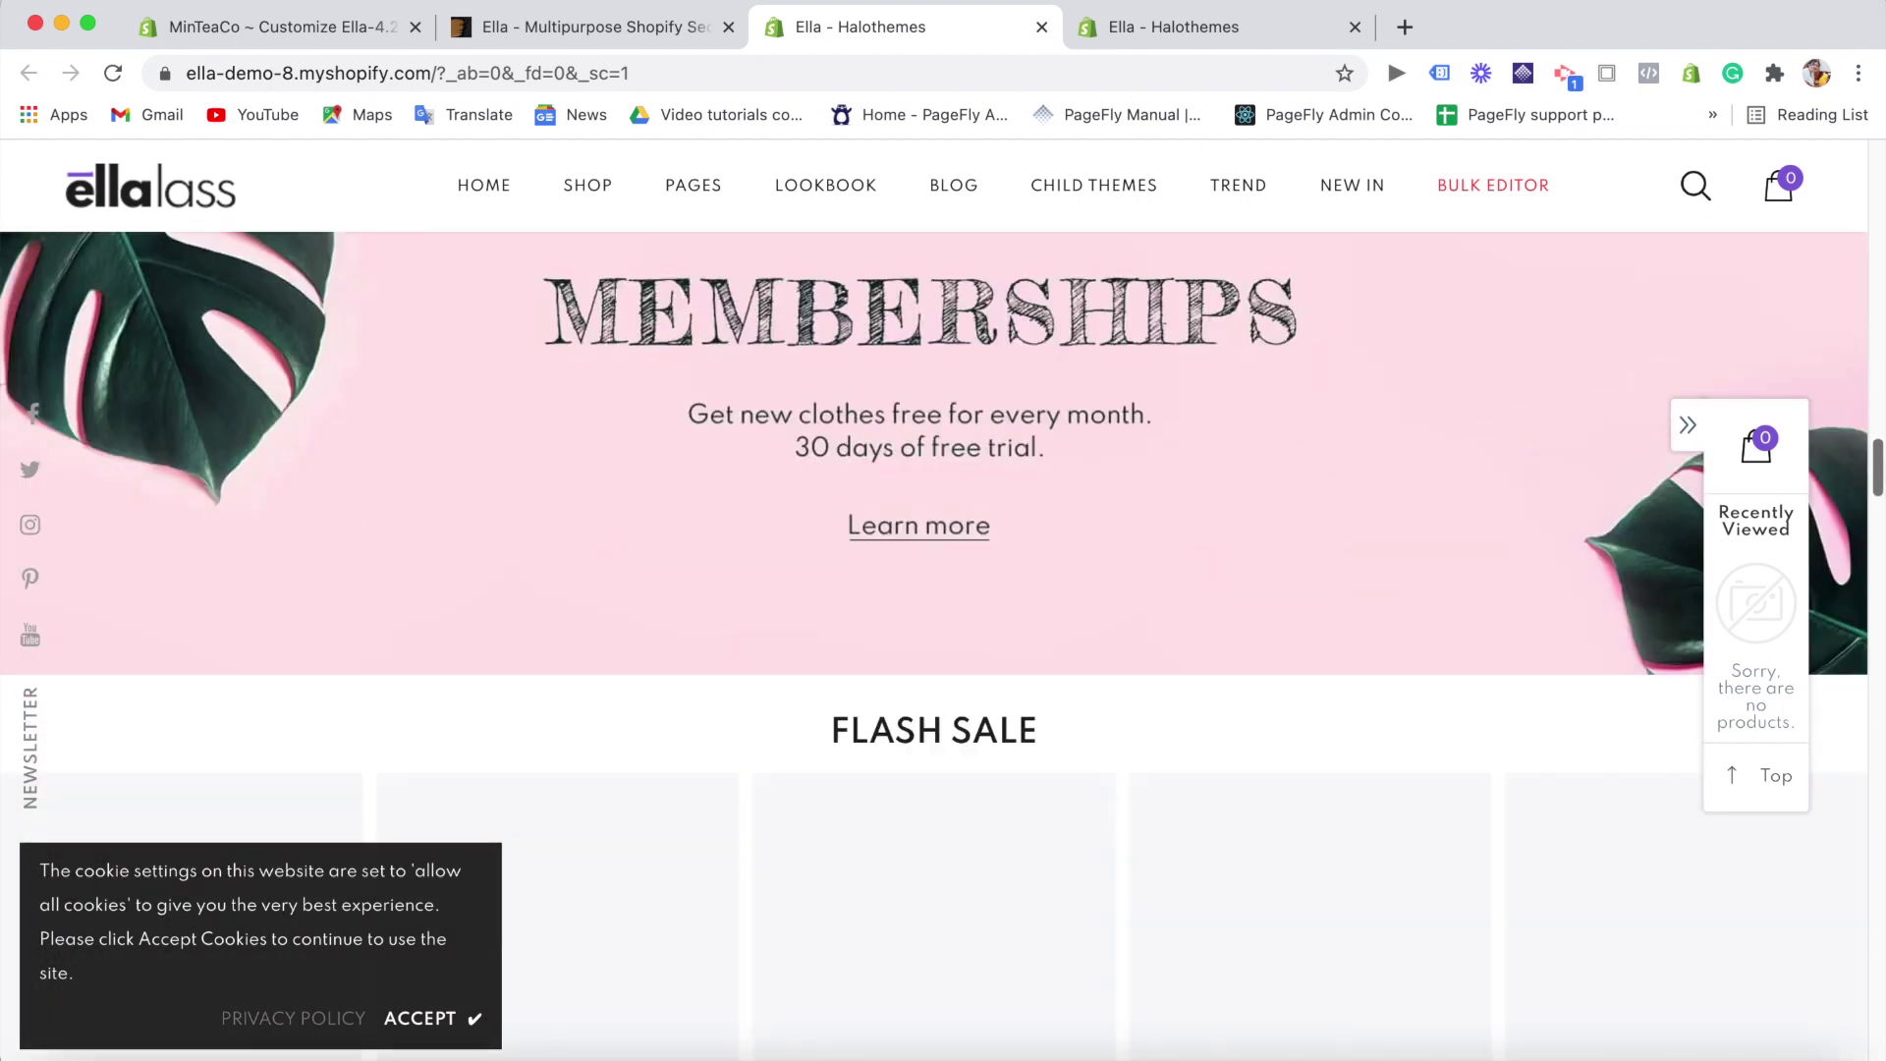
pyautogui.scroll(-8, 933, 646)
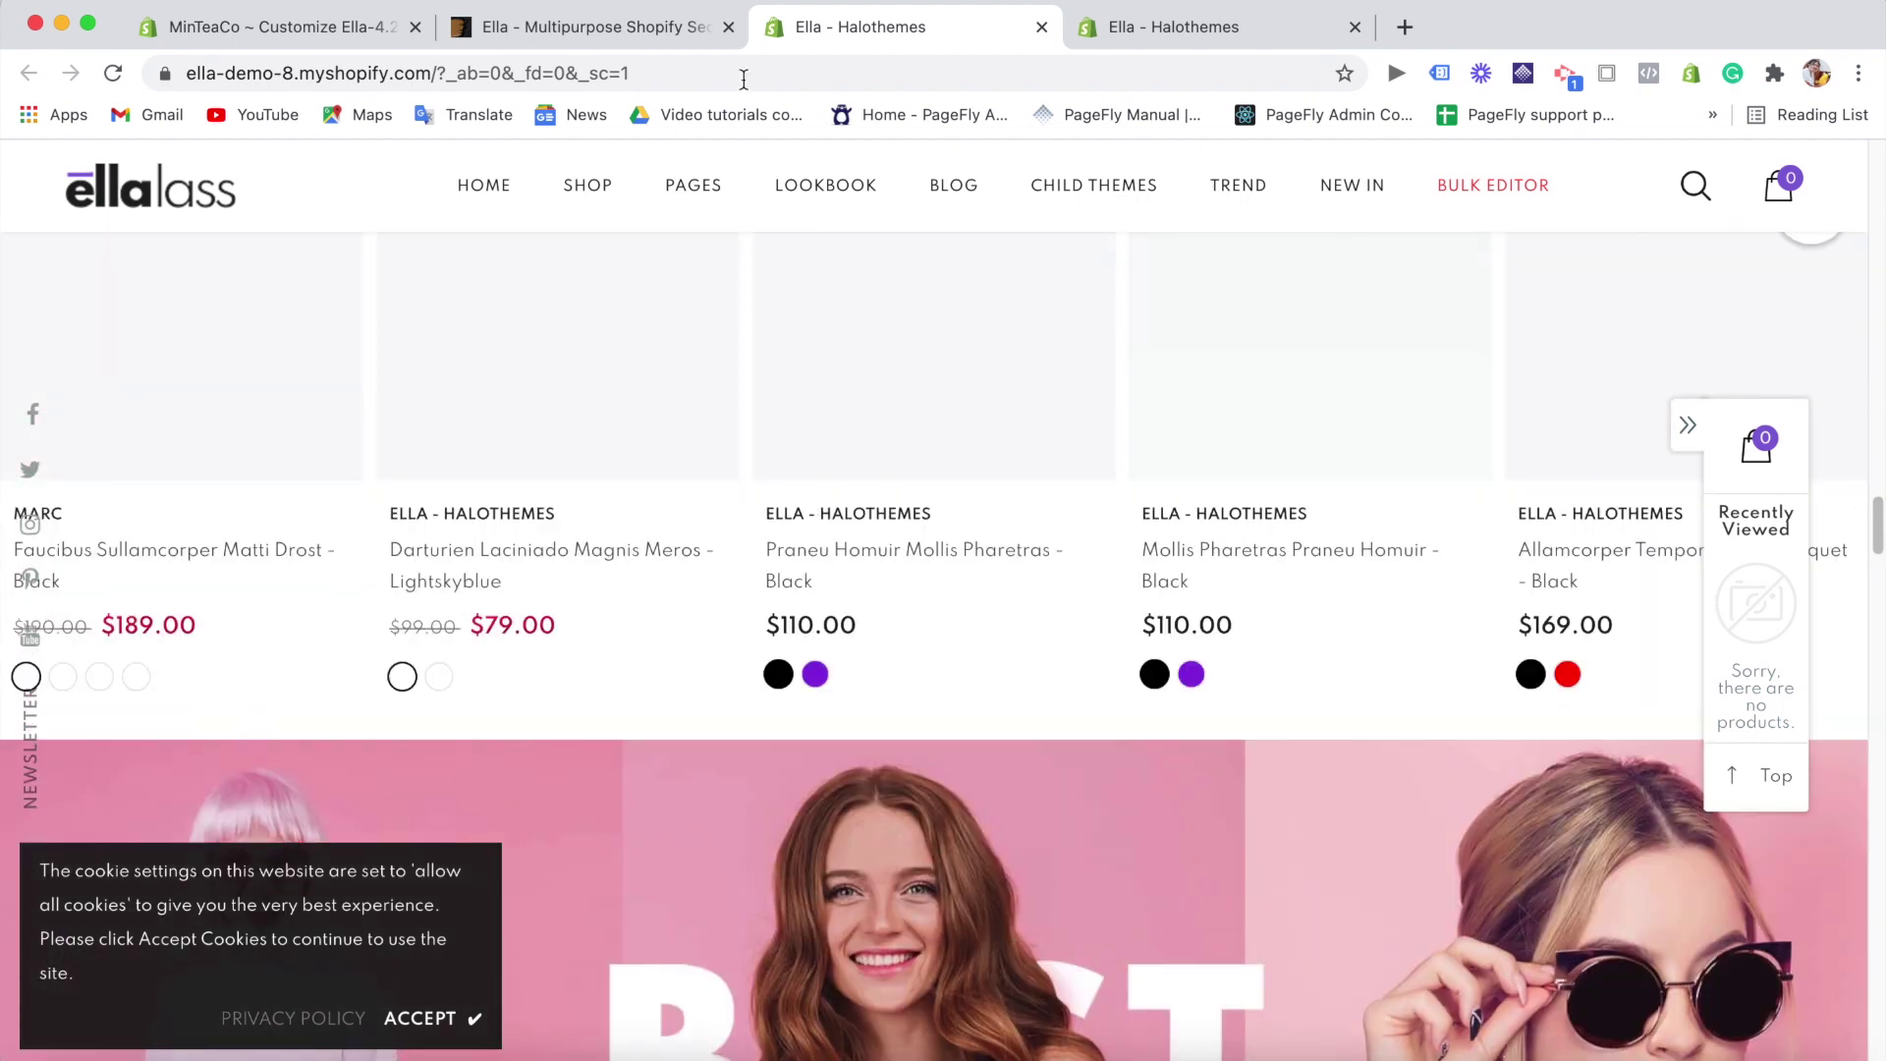
pyautogui.scroll(-10, 1851, 980)
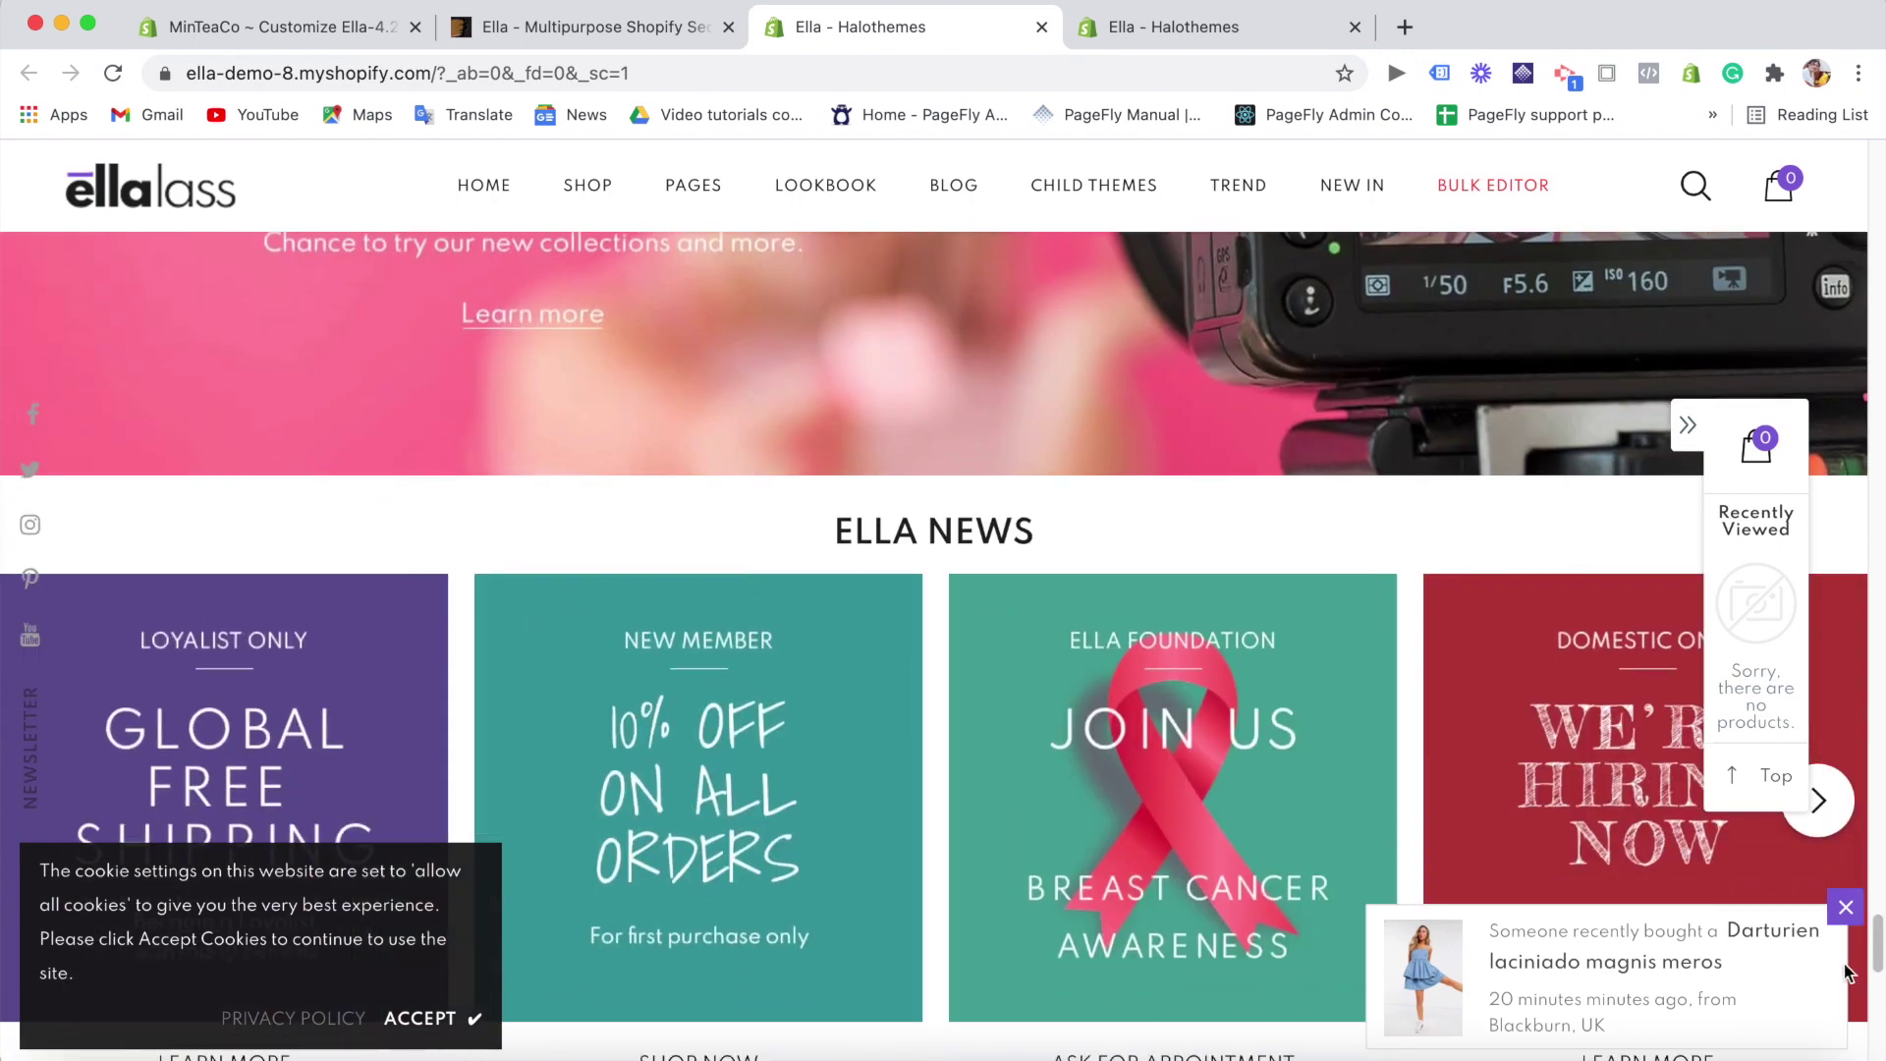
pyautogui.moveTo(1878, 948); pyautogui.dragTo(1877, 587)
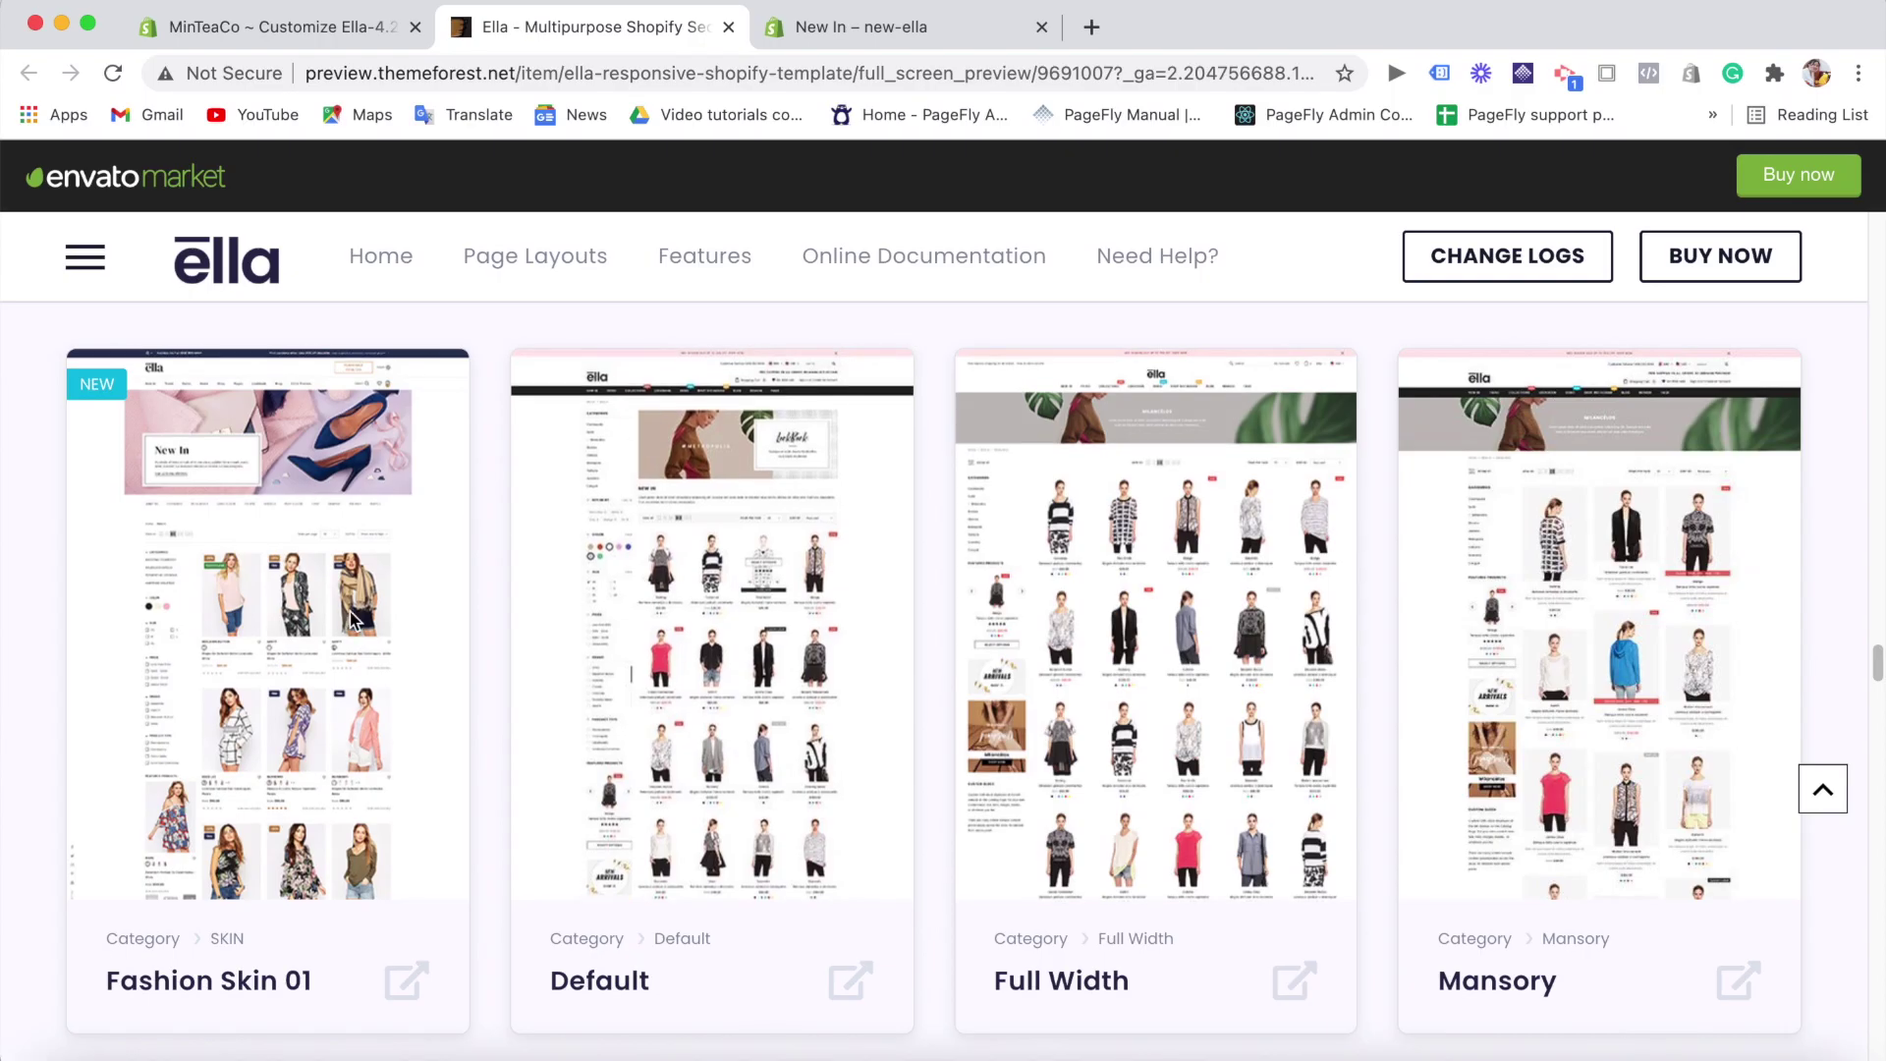
# - Look over the Ella category page layouts and show the New In collection demo's products in list view
pyautogui.moveTo(1876, 663); pyautogui.dragTo(1877, 688)
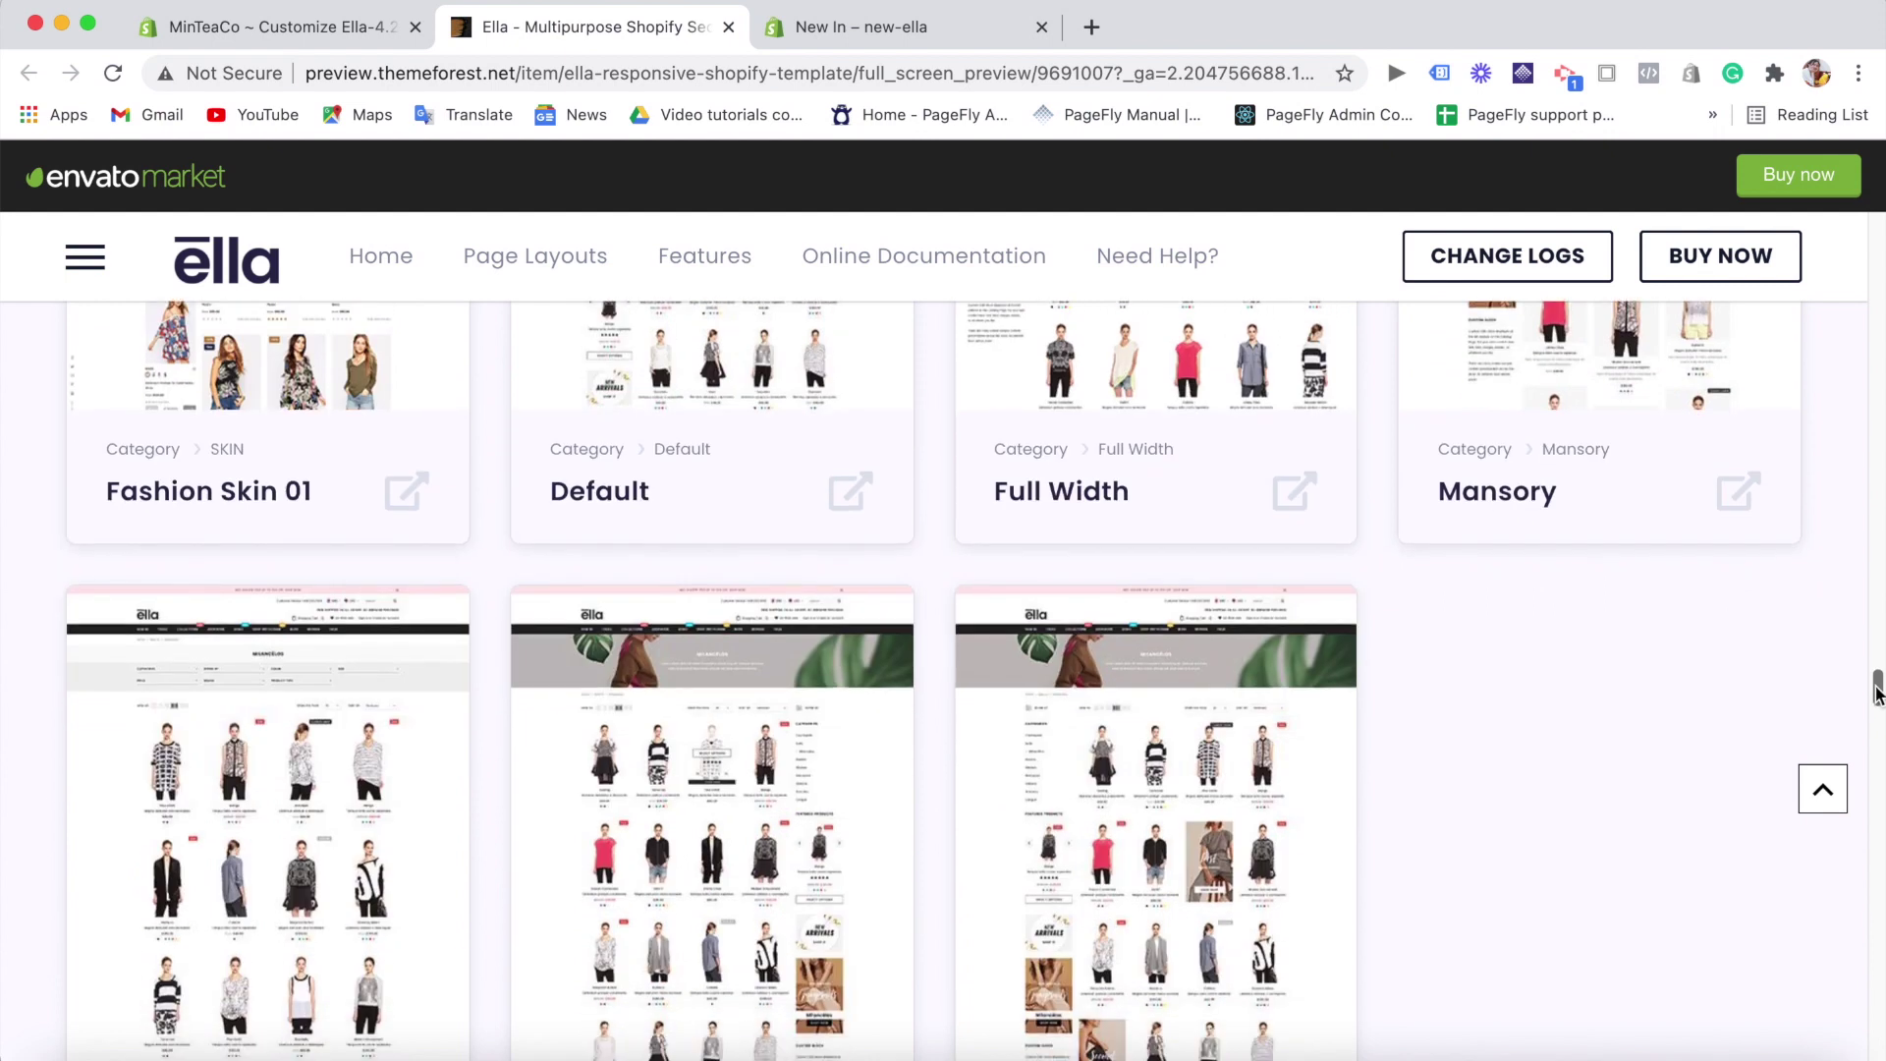
pyautogui.click(850, 44)
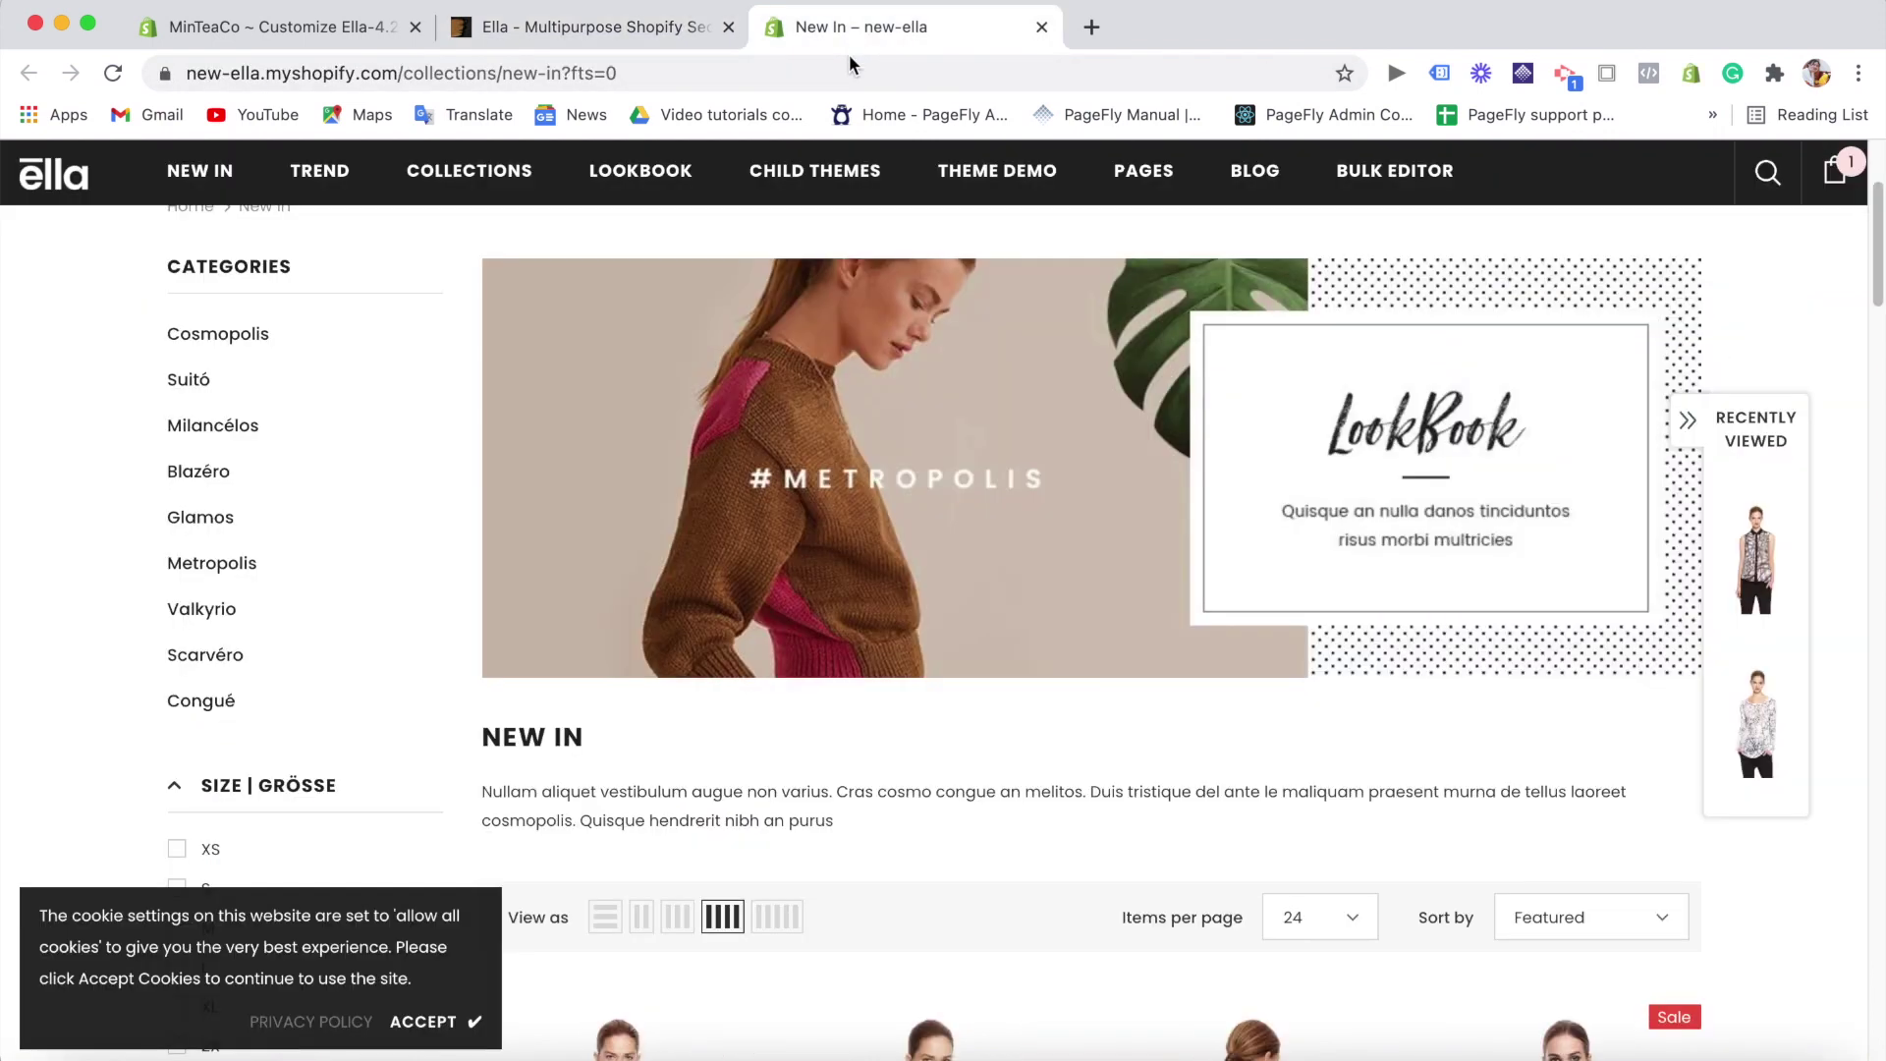
pyautogui.moveTo(1878, 265); pyautogui.dragTo(1879, 330)
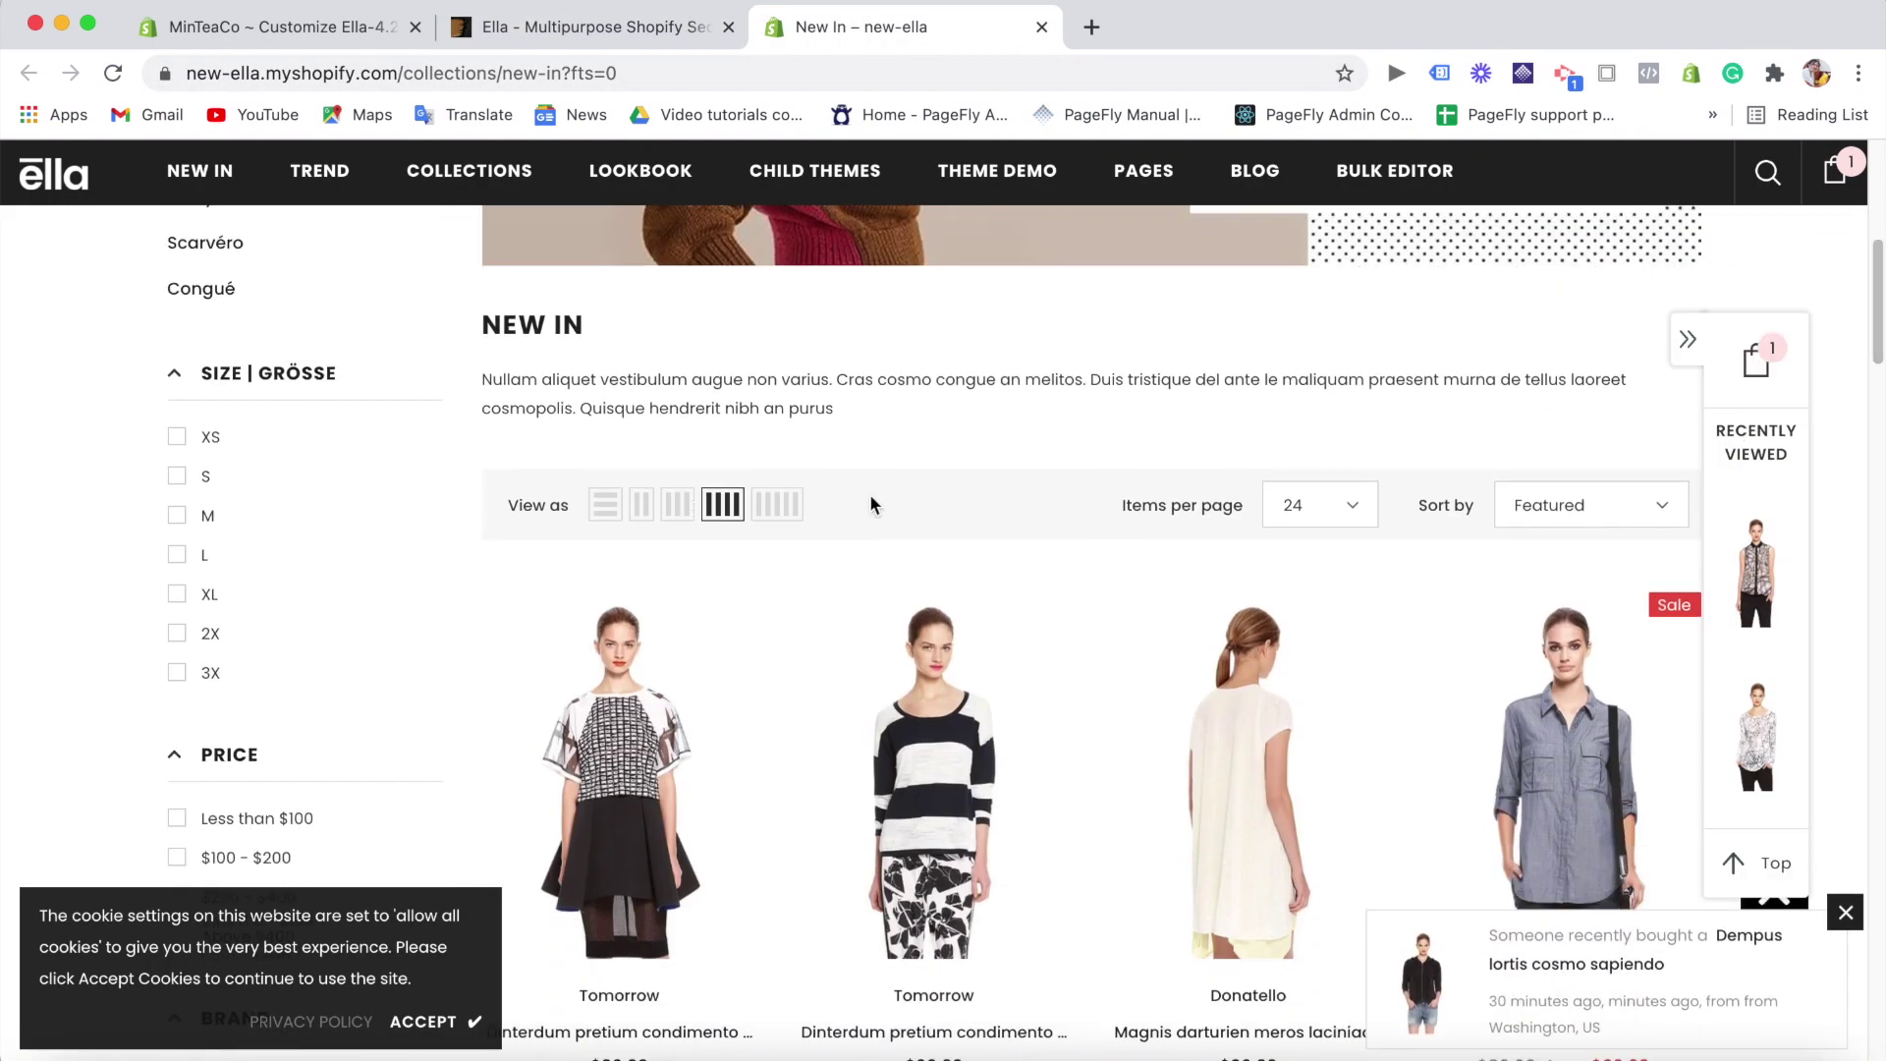
pyautogui.click(606, 504)
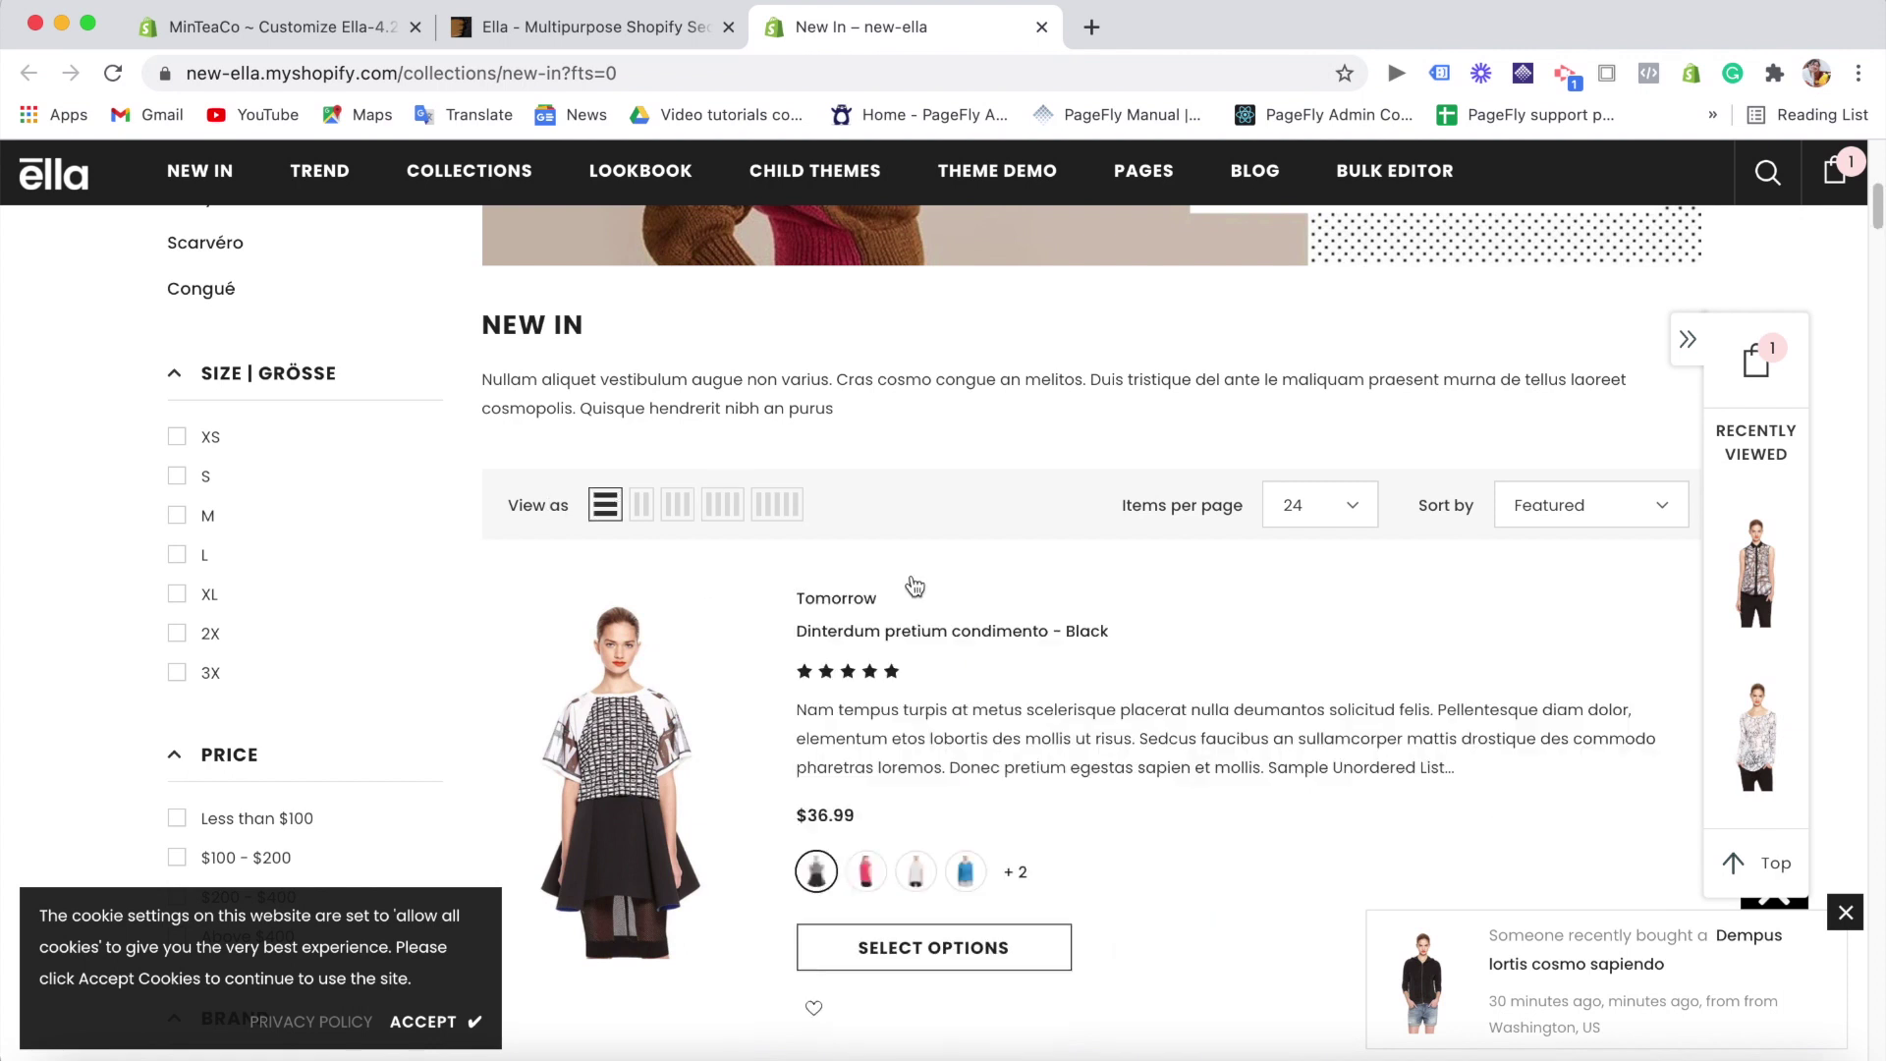
pyautogui.scroll(-10, 1876, 228)
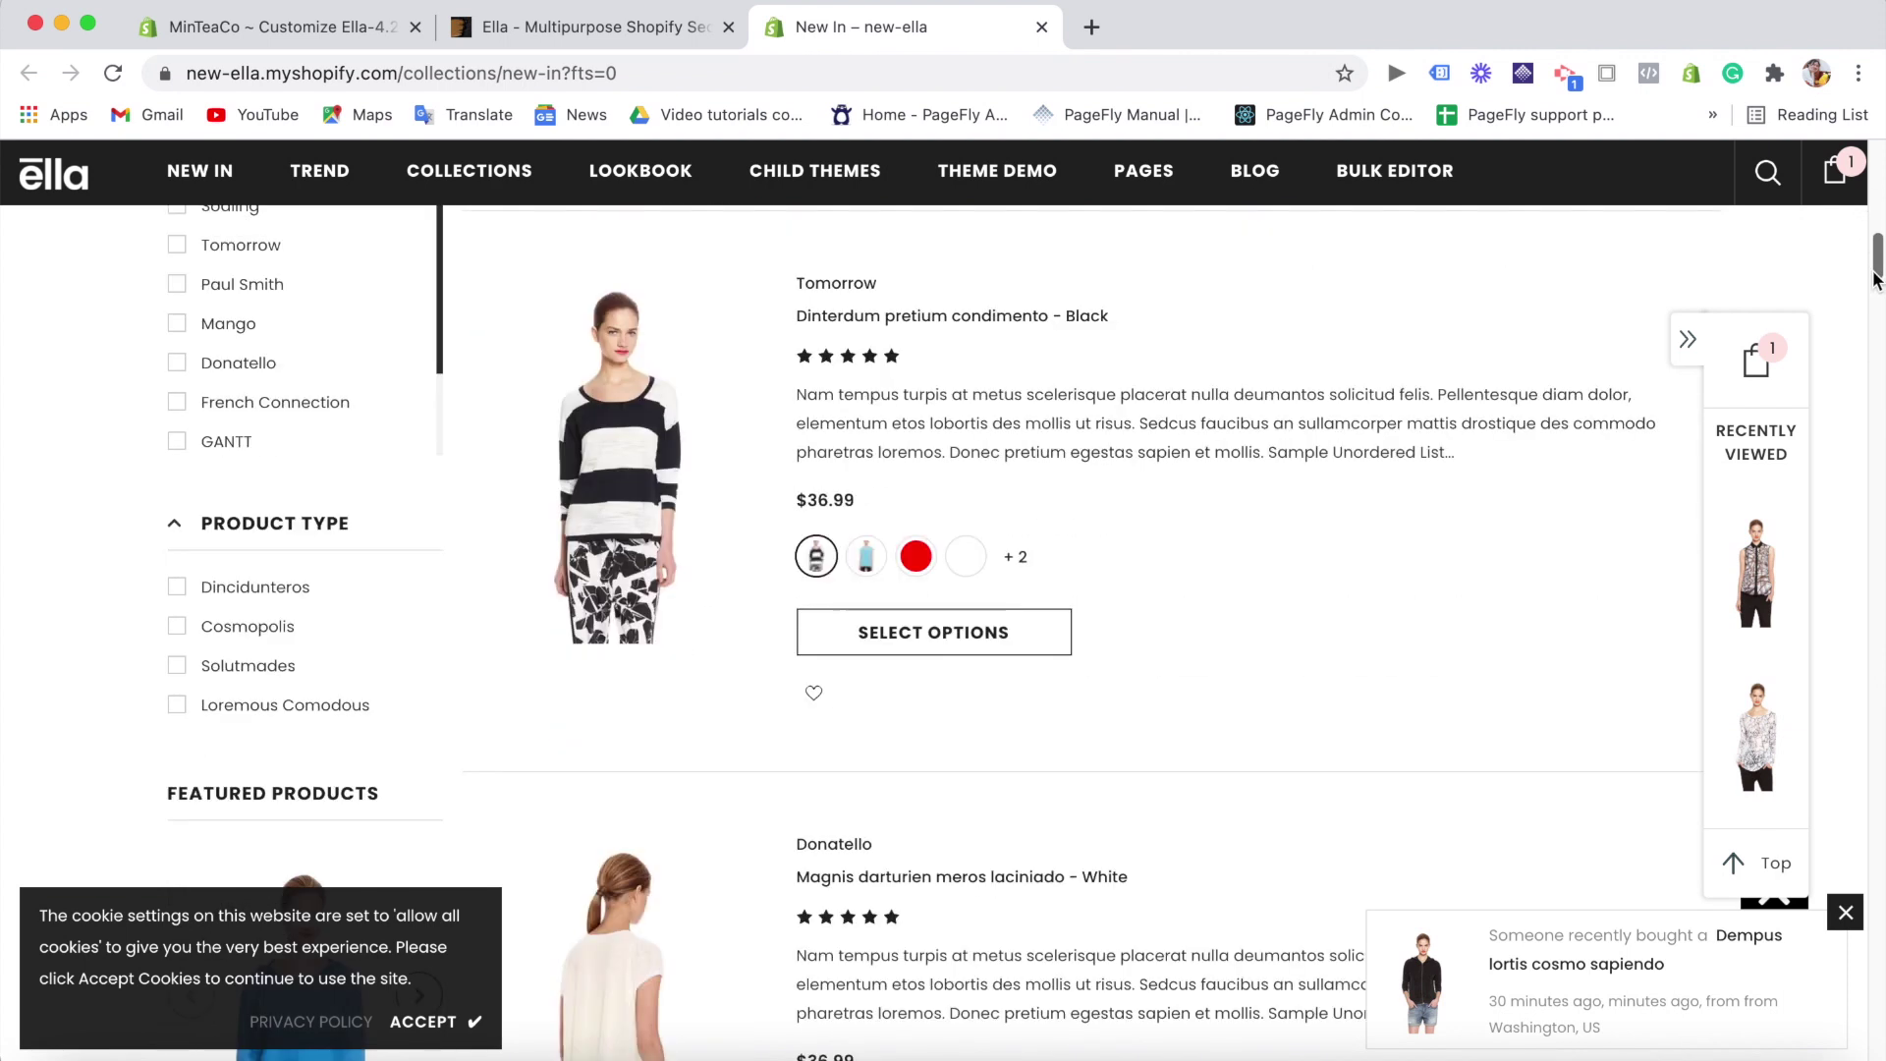
pyautogui.scroll(11, 1524, 187)
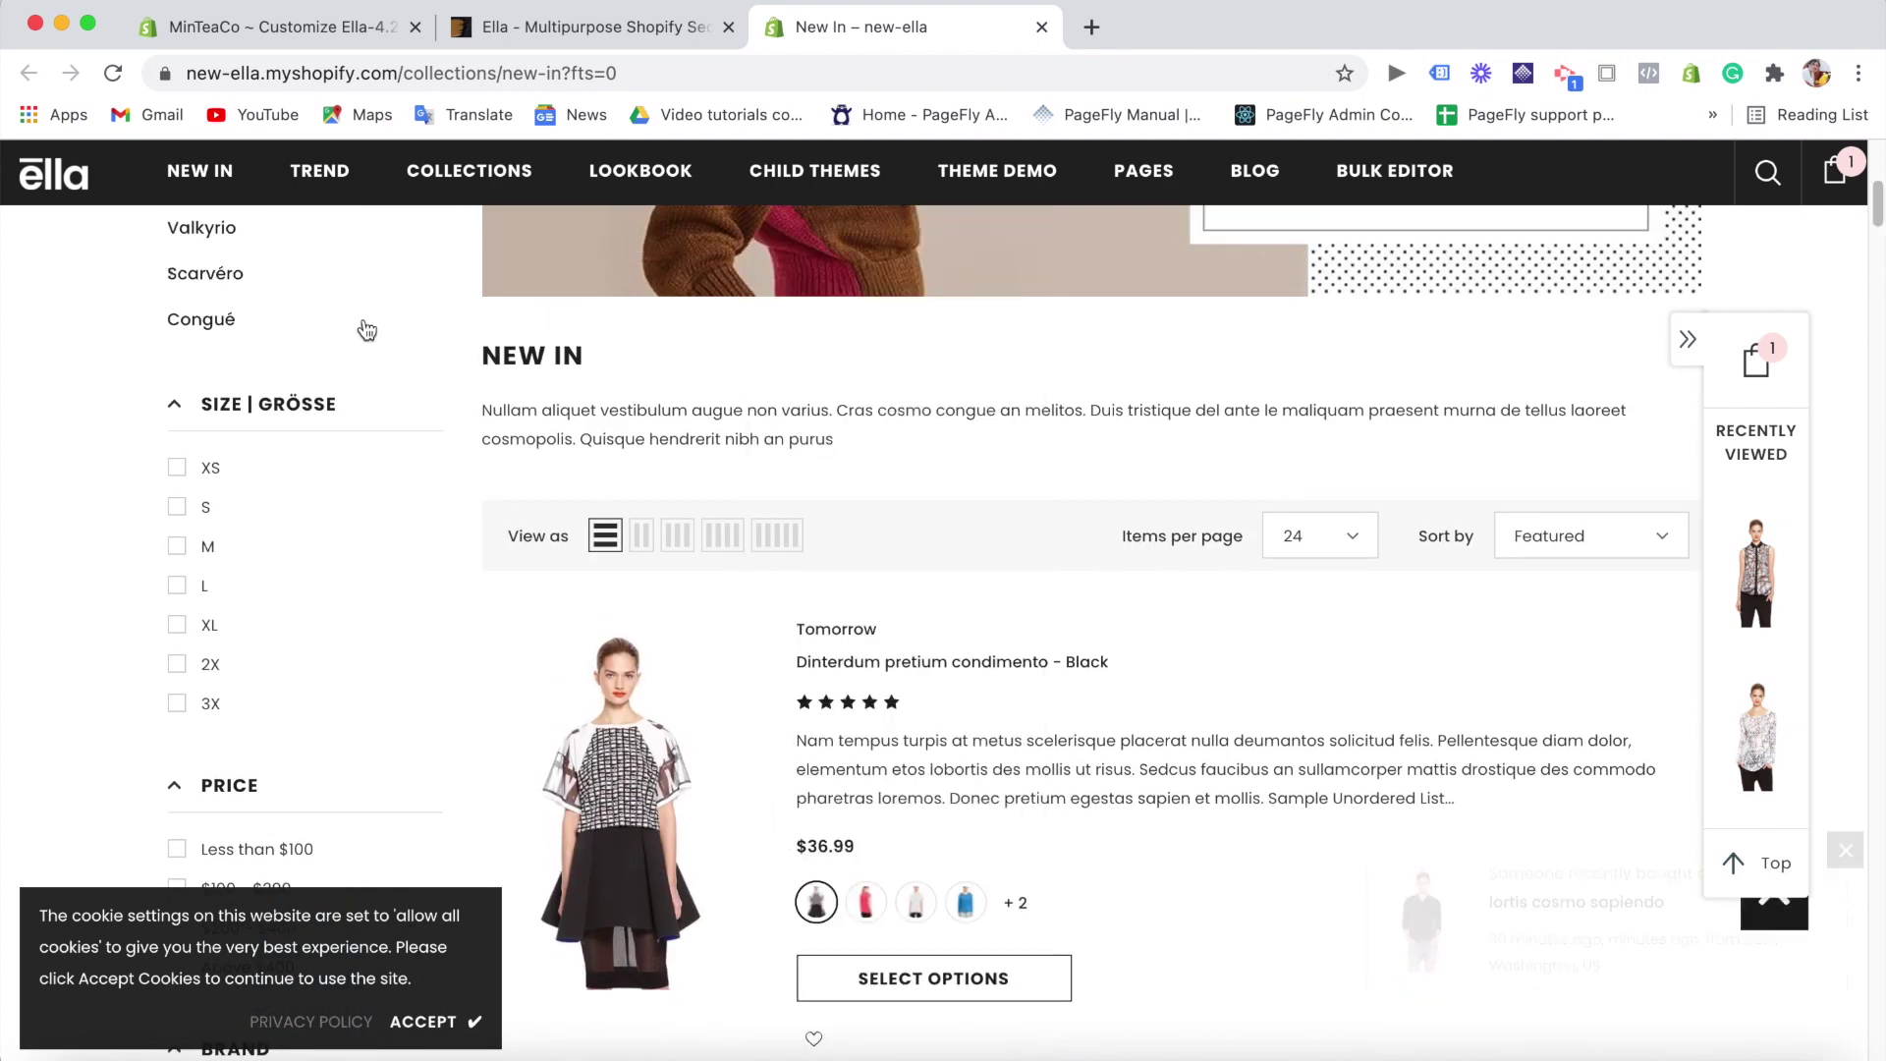
# - Preview the White variant of the first New In product and browse the collection's categories and filters down to Brand
pyautogui.click(864, 905)
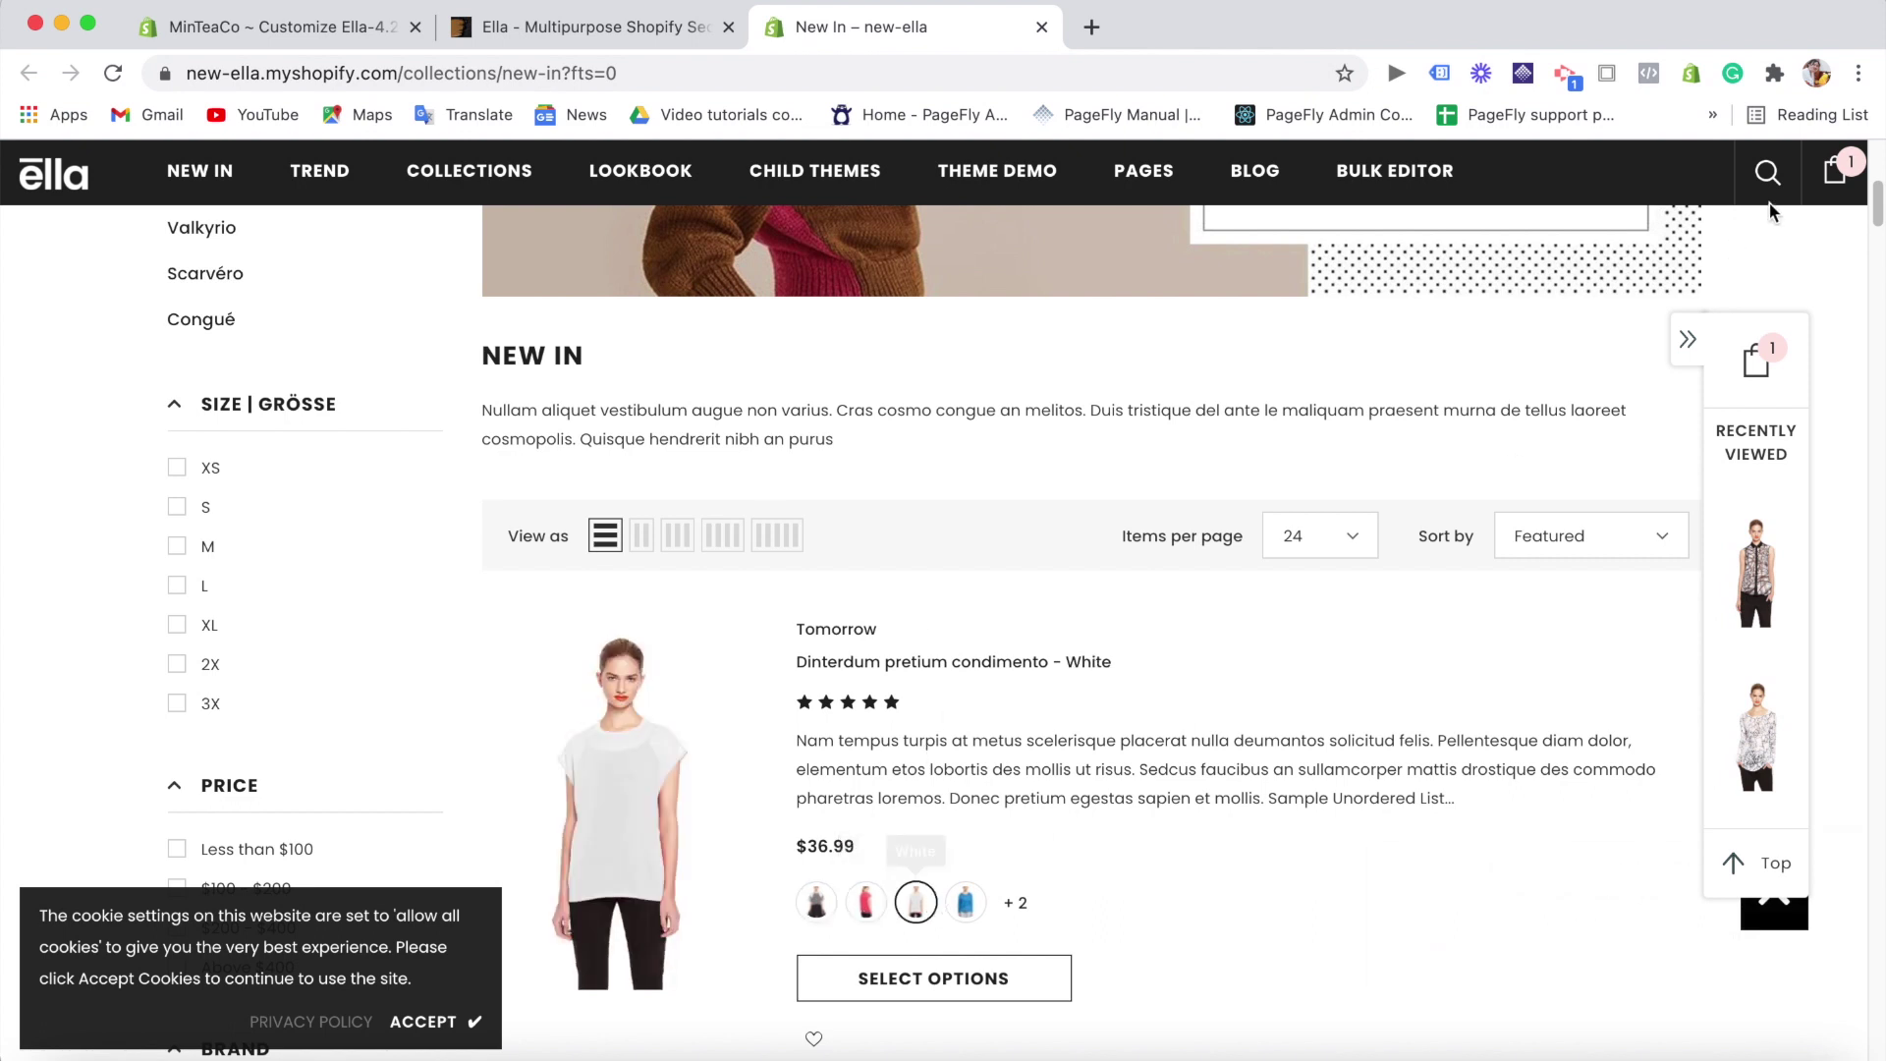
pyautogui.scroll(5, 1765, 213)
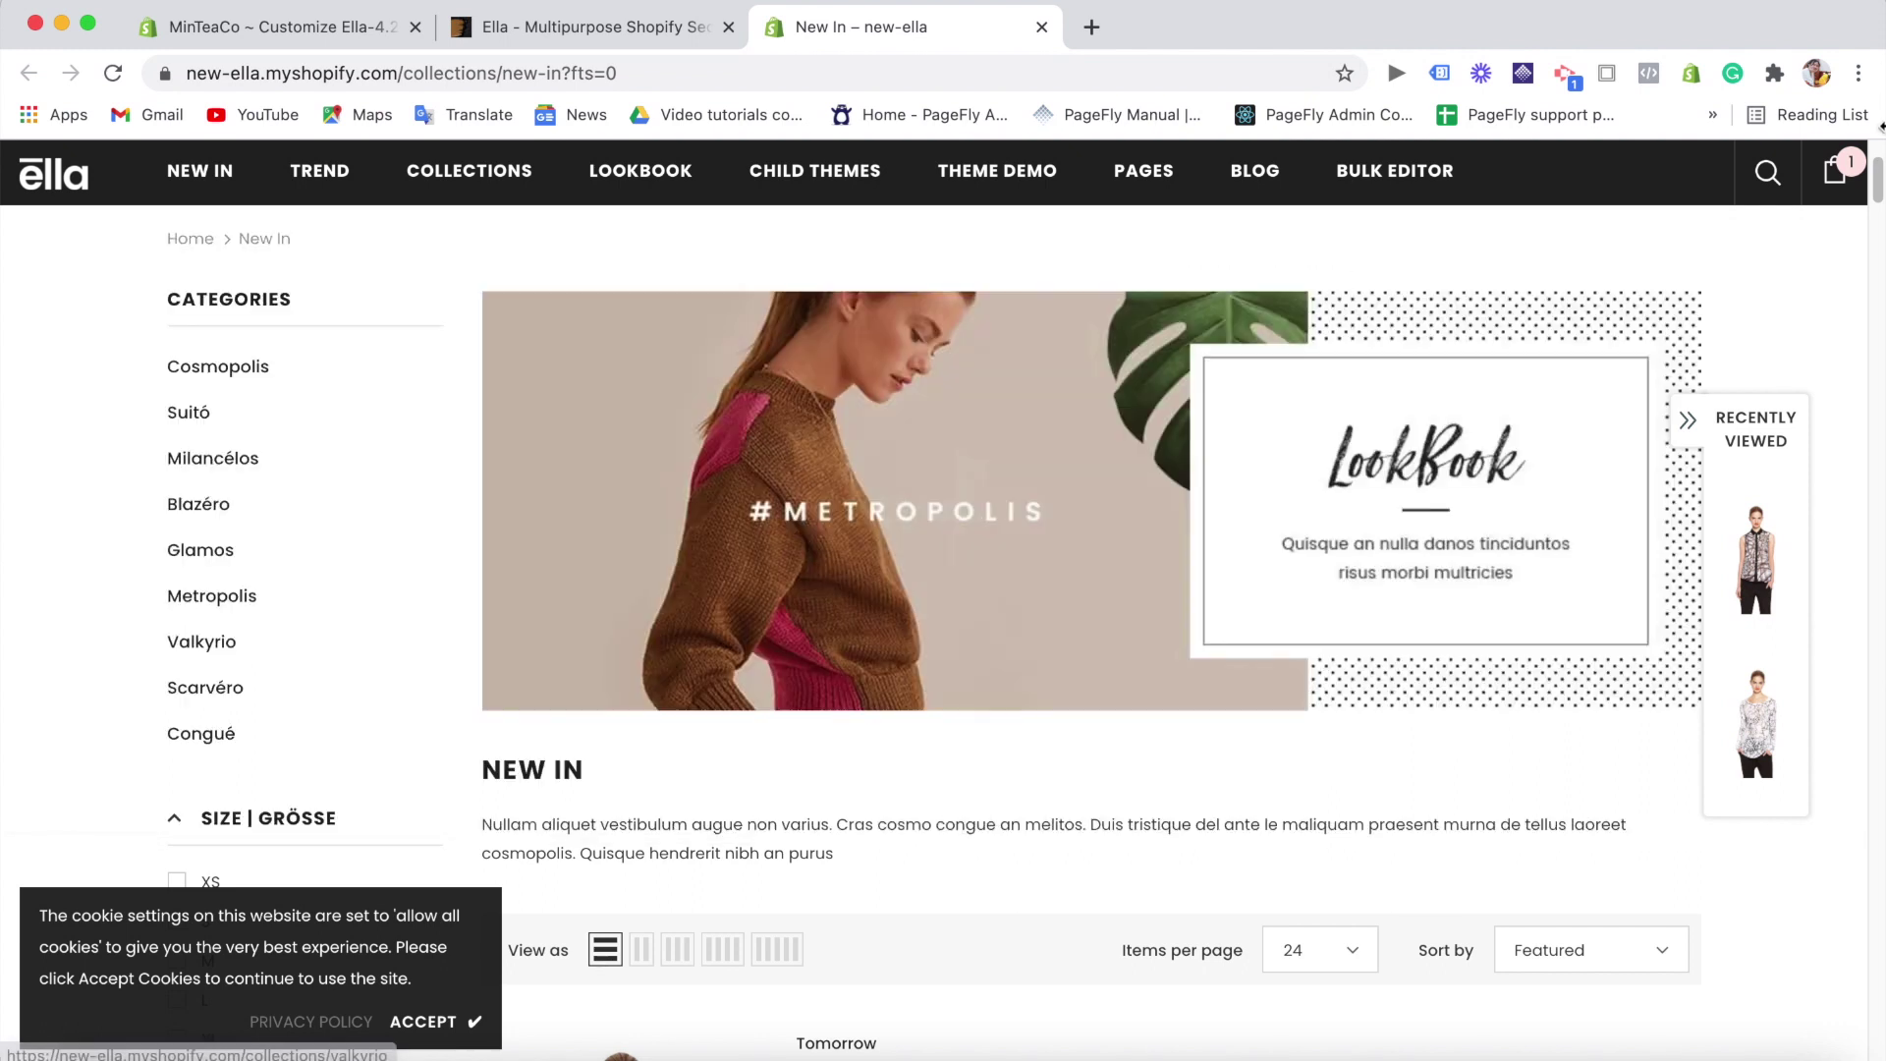
pyautogui.moveTo(1878, 191); pyautogui.dragTo(1879, 260)
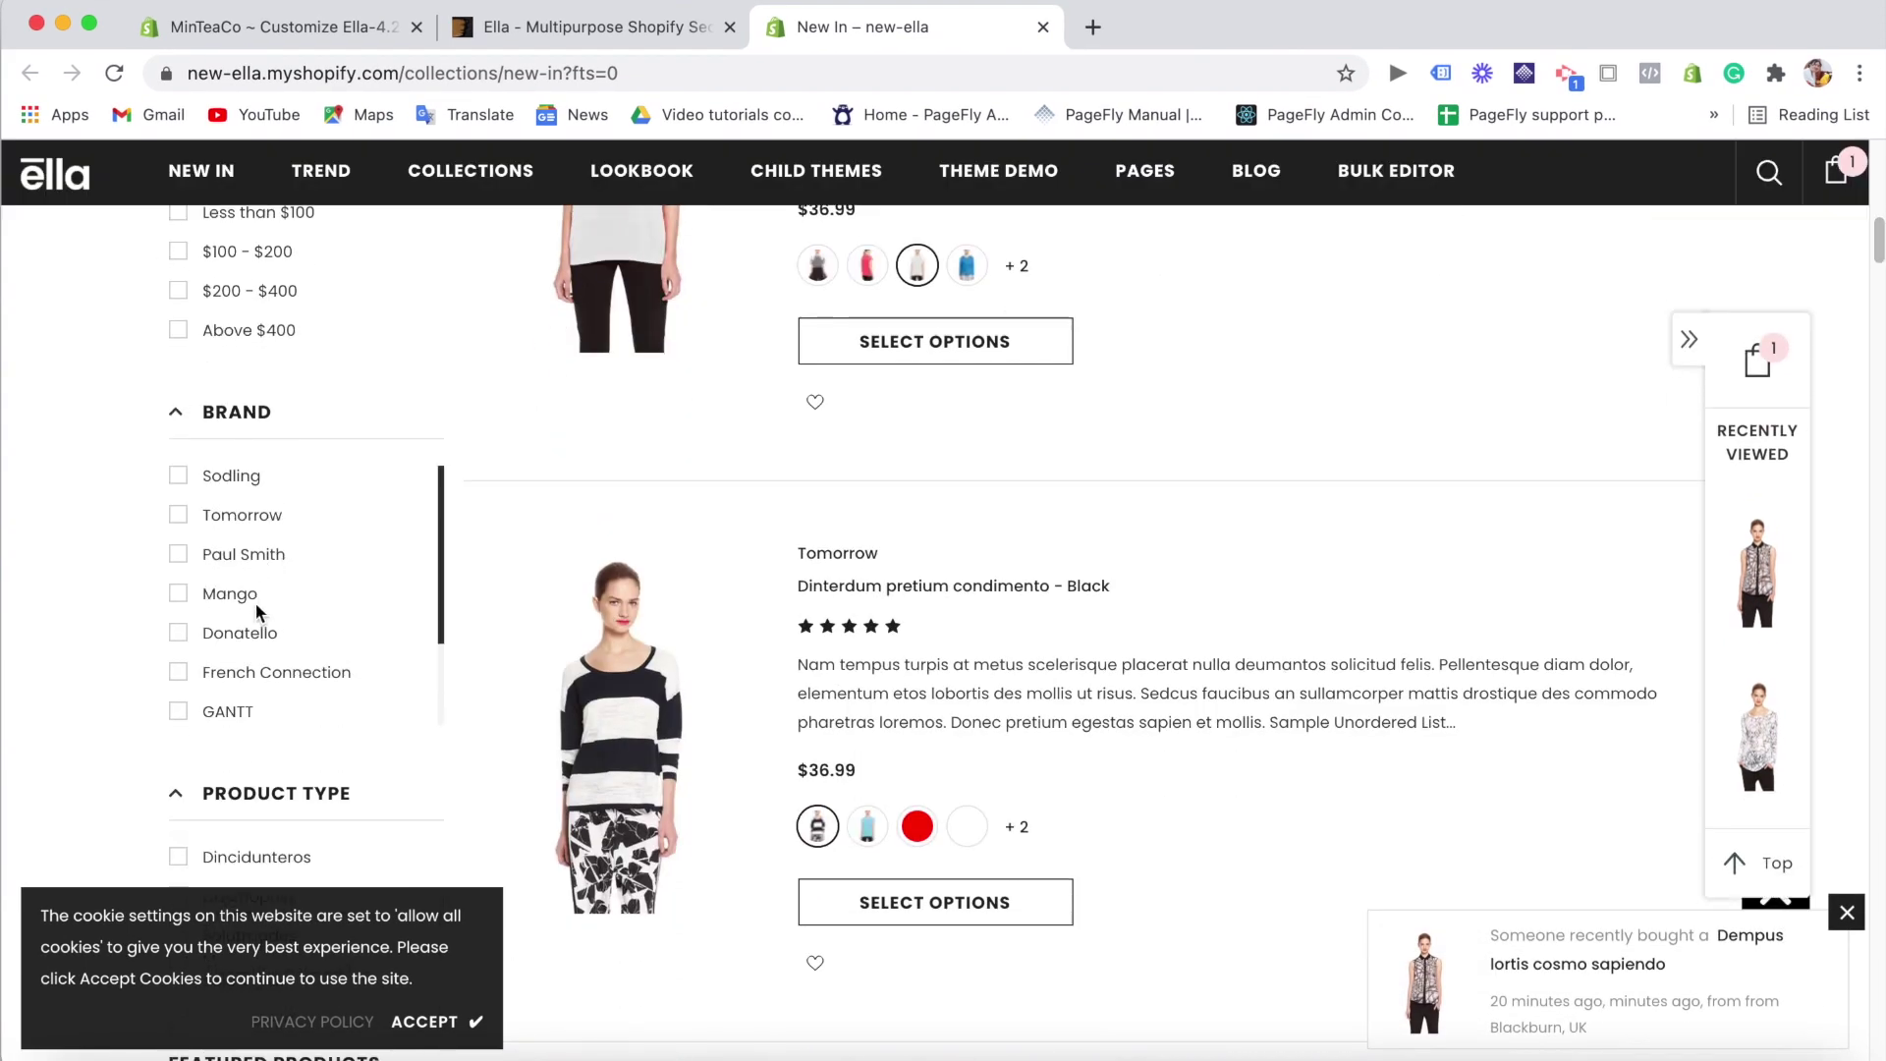
# - Look through the New In collection's remaining Brand filters, Featured Products and sidebar banners, and return to the upper part of the list
pyautogui.moveTo(440, 564); pyautogui.dragTo(439, 641)
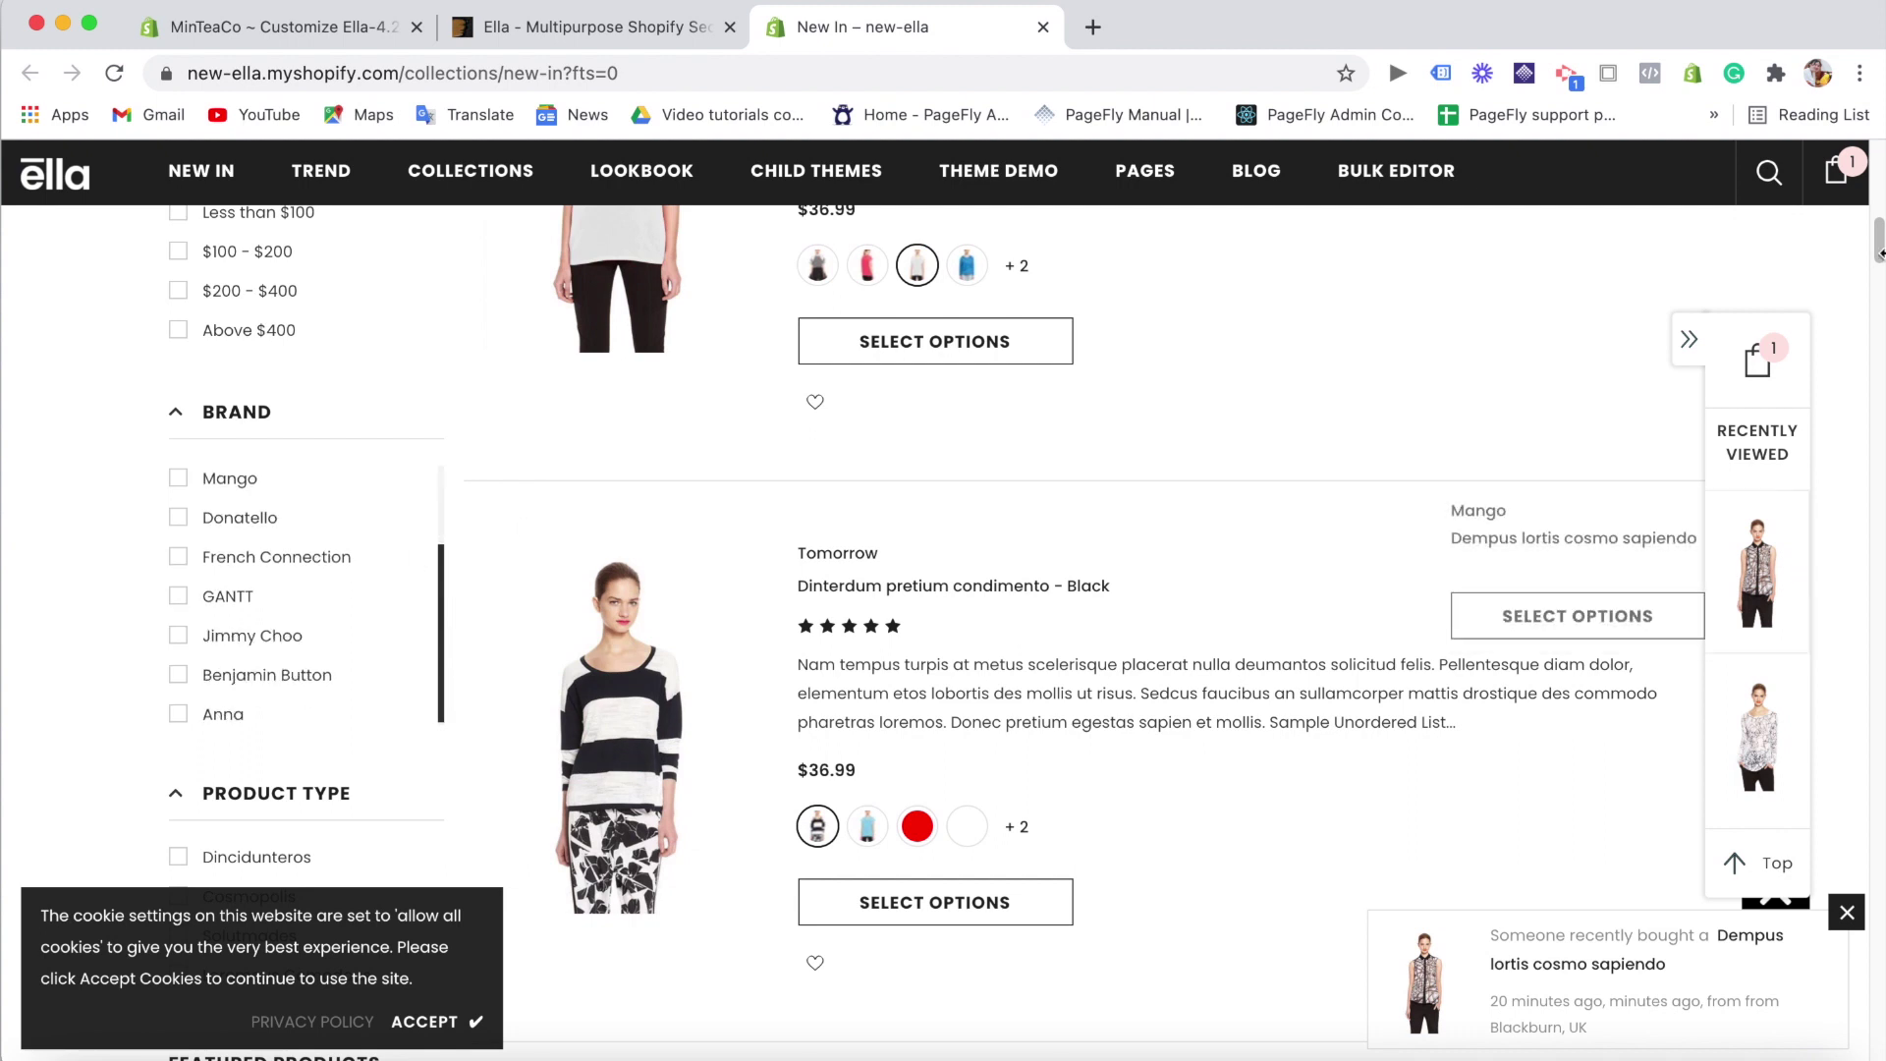
pyautogui.scroll(-7, 1880, 236)
pyautogui.scroll(1, 1882, 347)
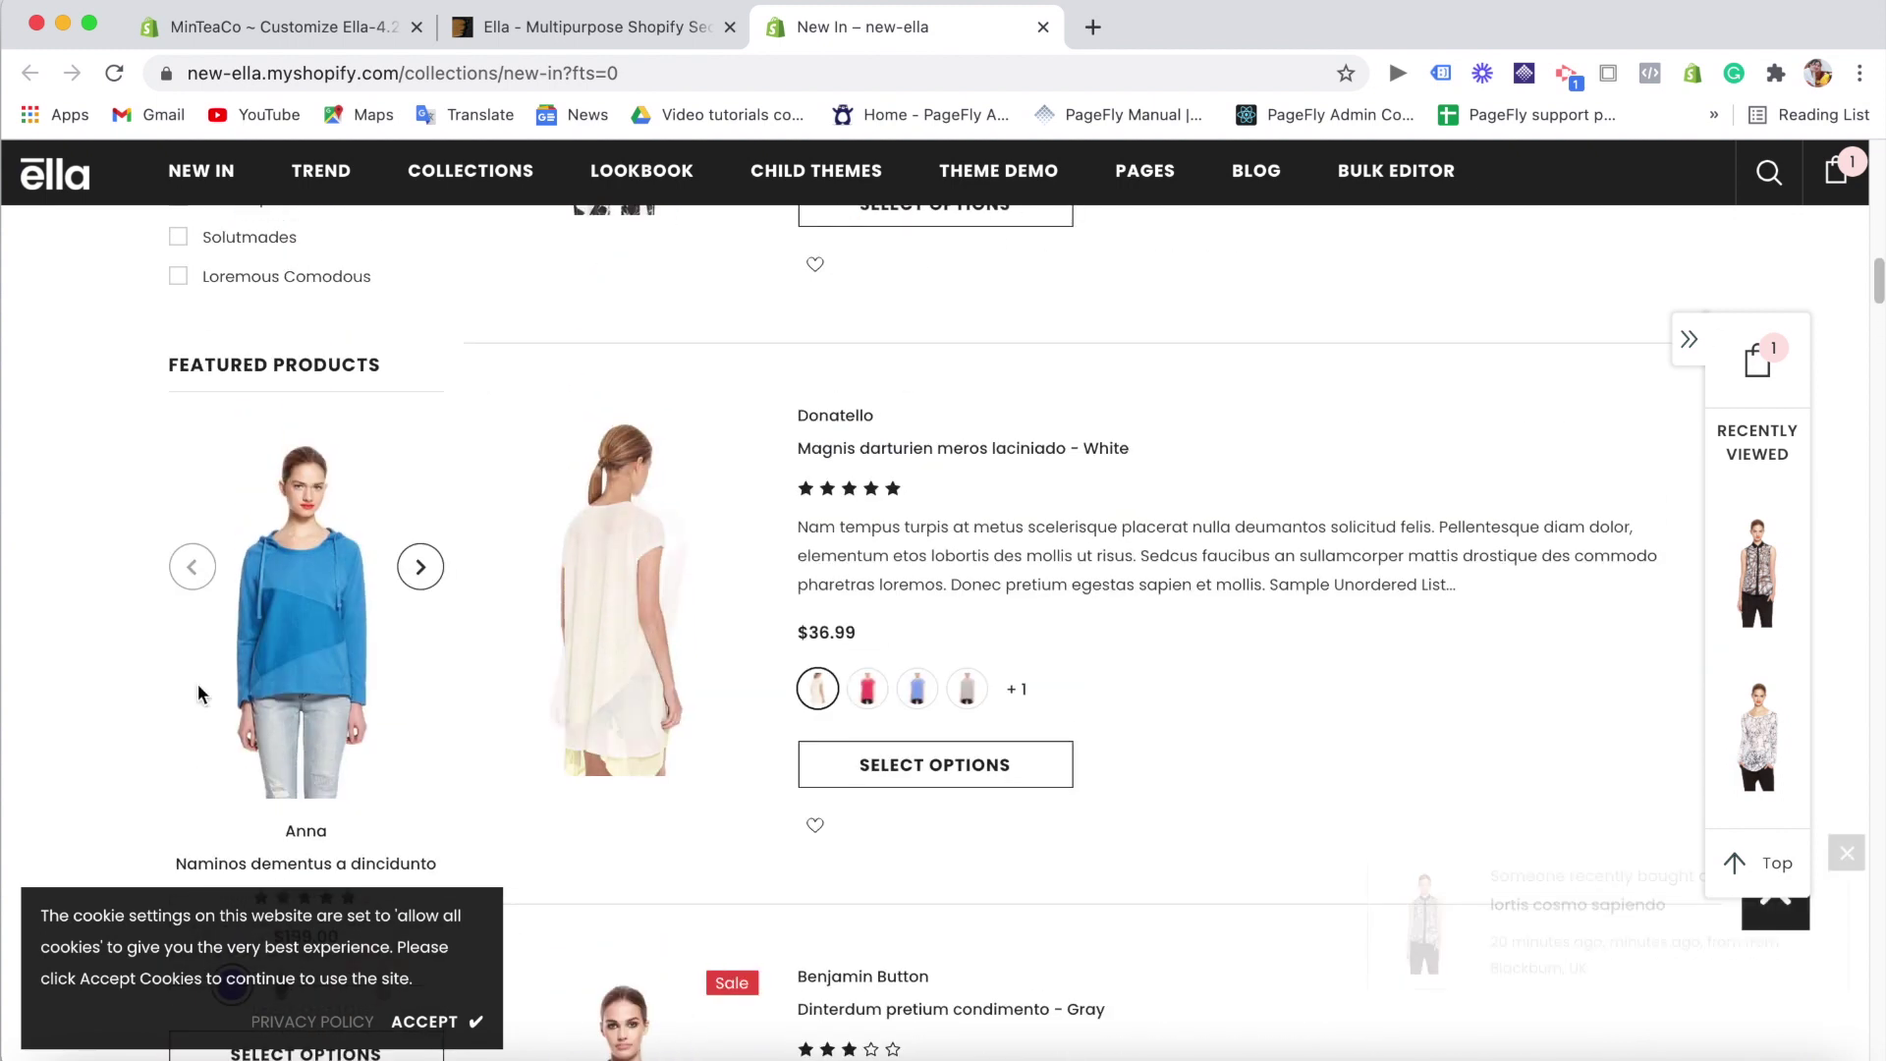
pyautogui.scroll(-12, 1880, 352)
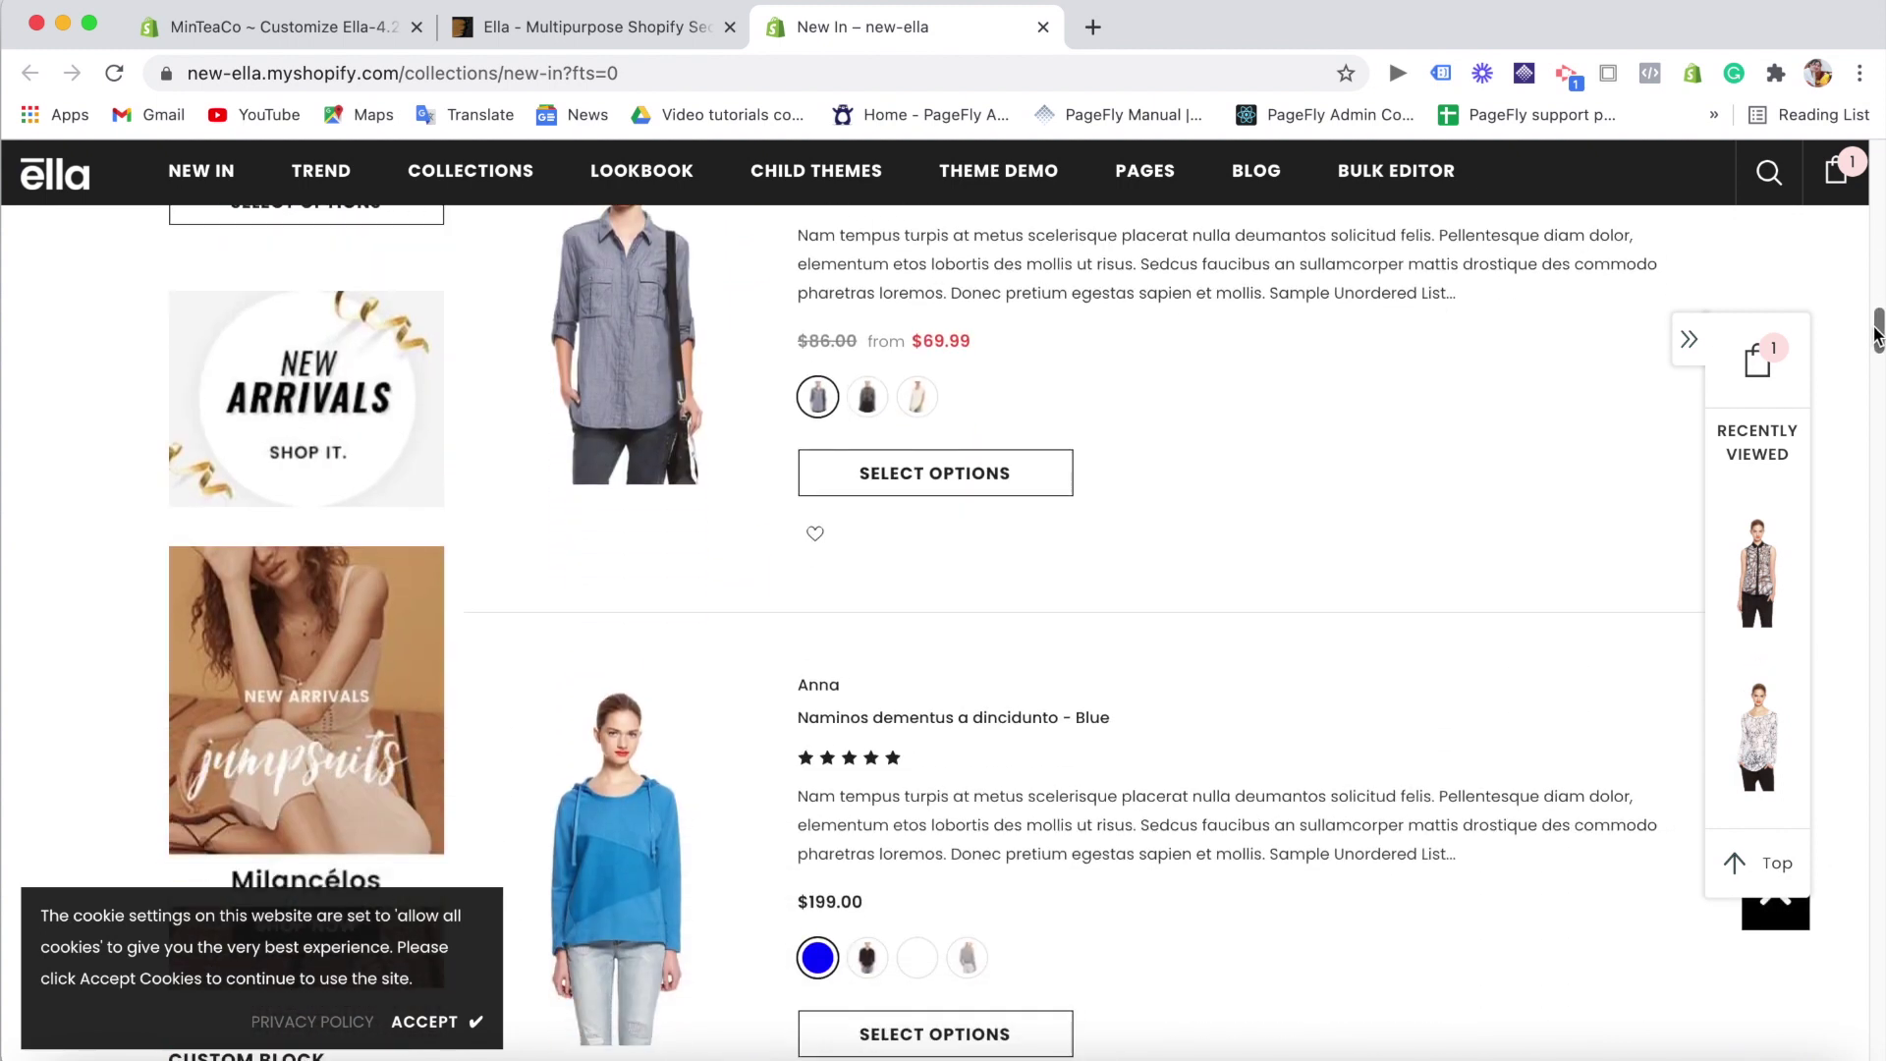
pyautogui.moveTo(1876, 353); pyautogui.dragTo(1876, 201)
pyautogui.click(1836, 171)
# - Switch to the MinTeaCo theme editor and look through the Sidebar section's settings down to Block Image 2
pyautogui.click(275, 26)
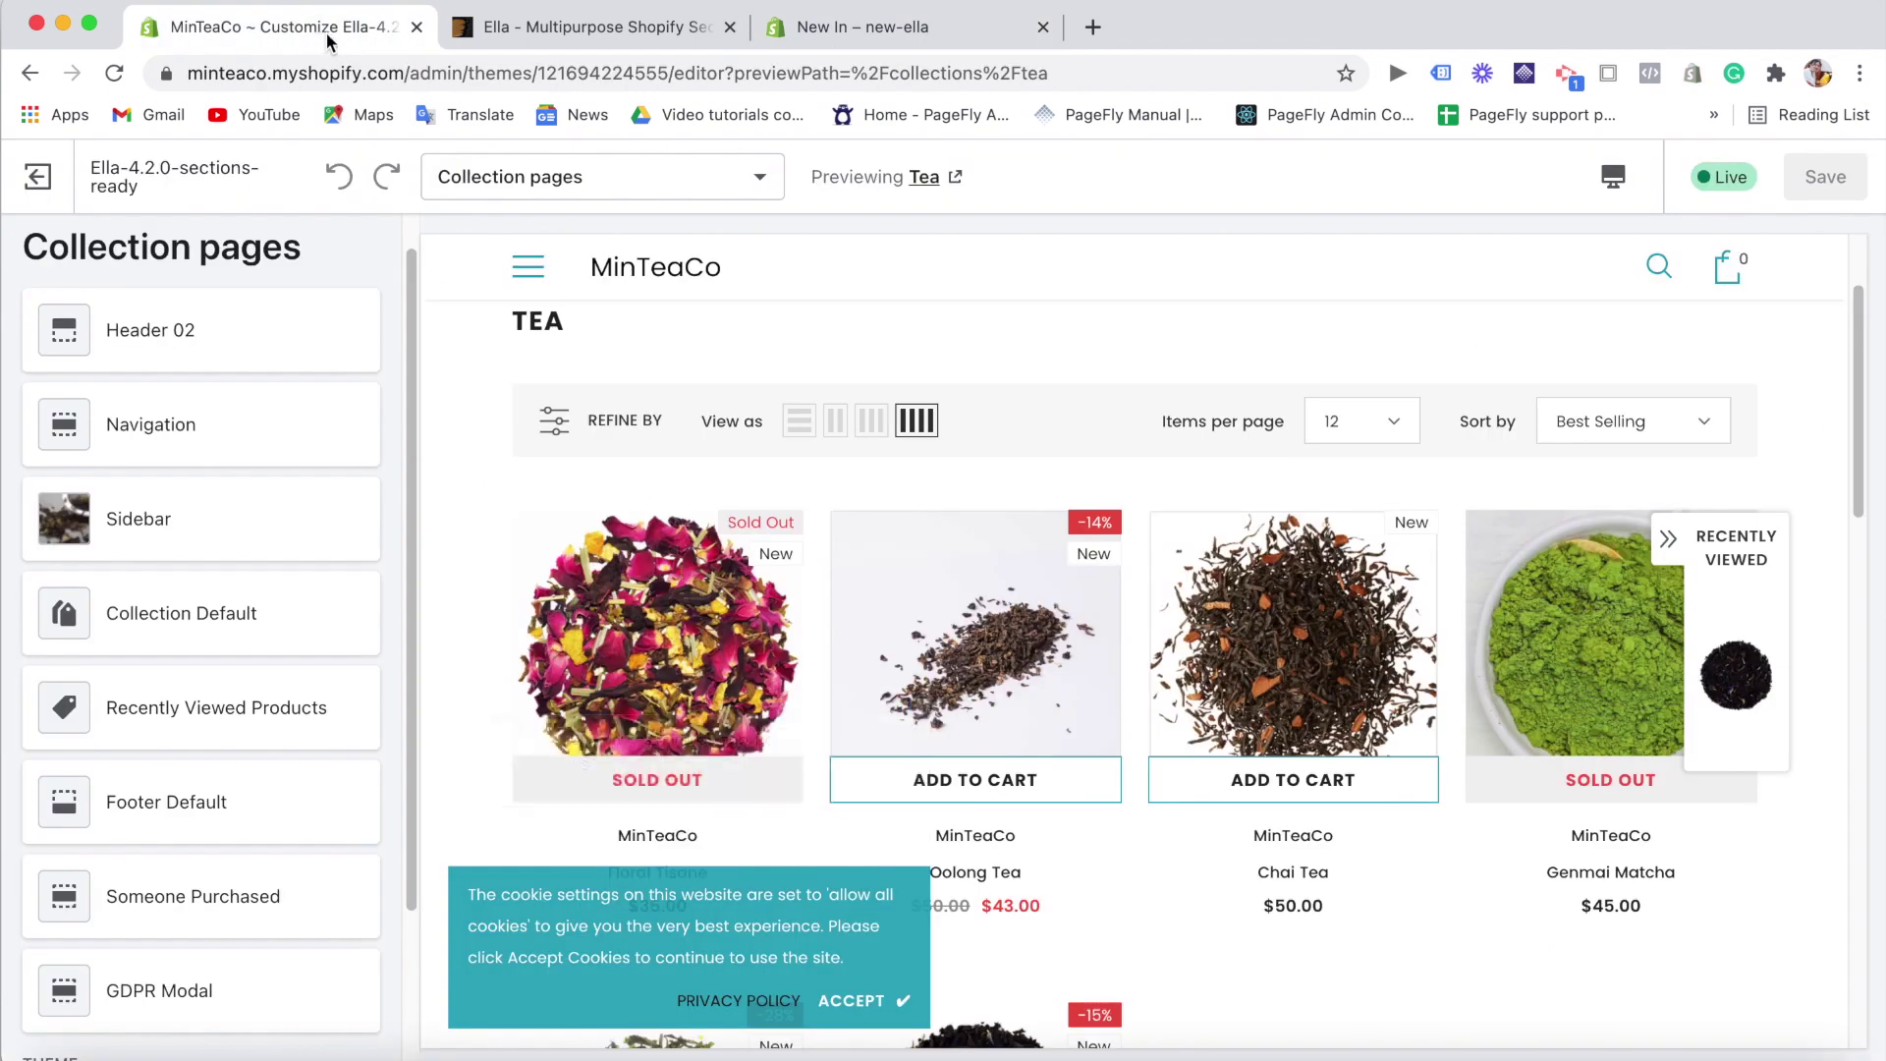
pyautogui.click(274, 505)
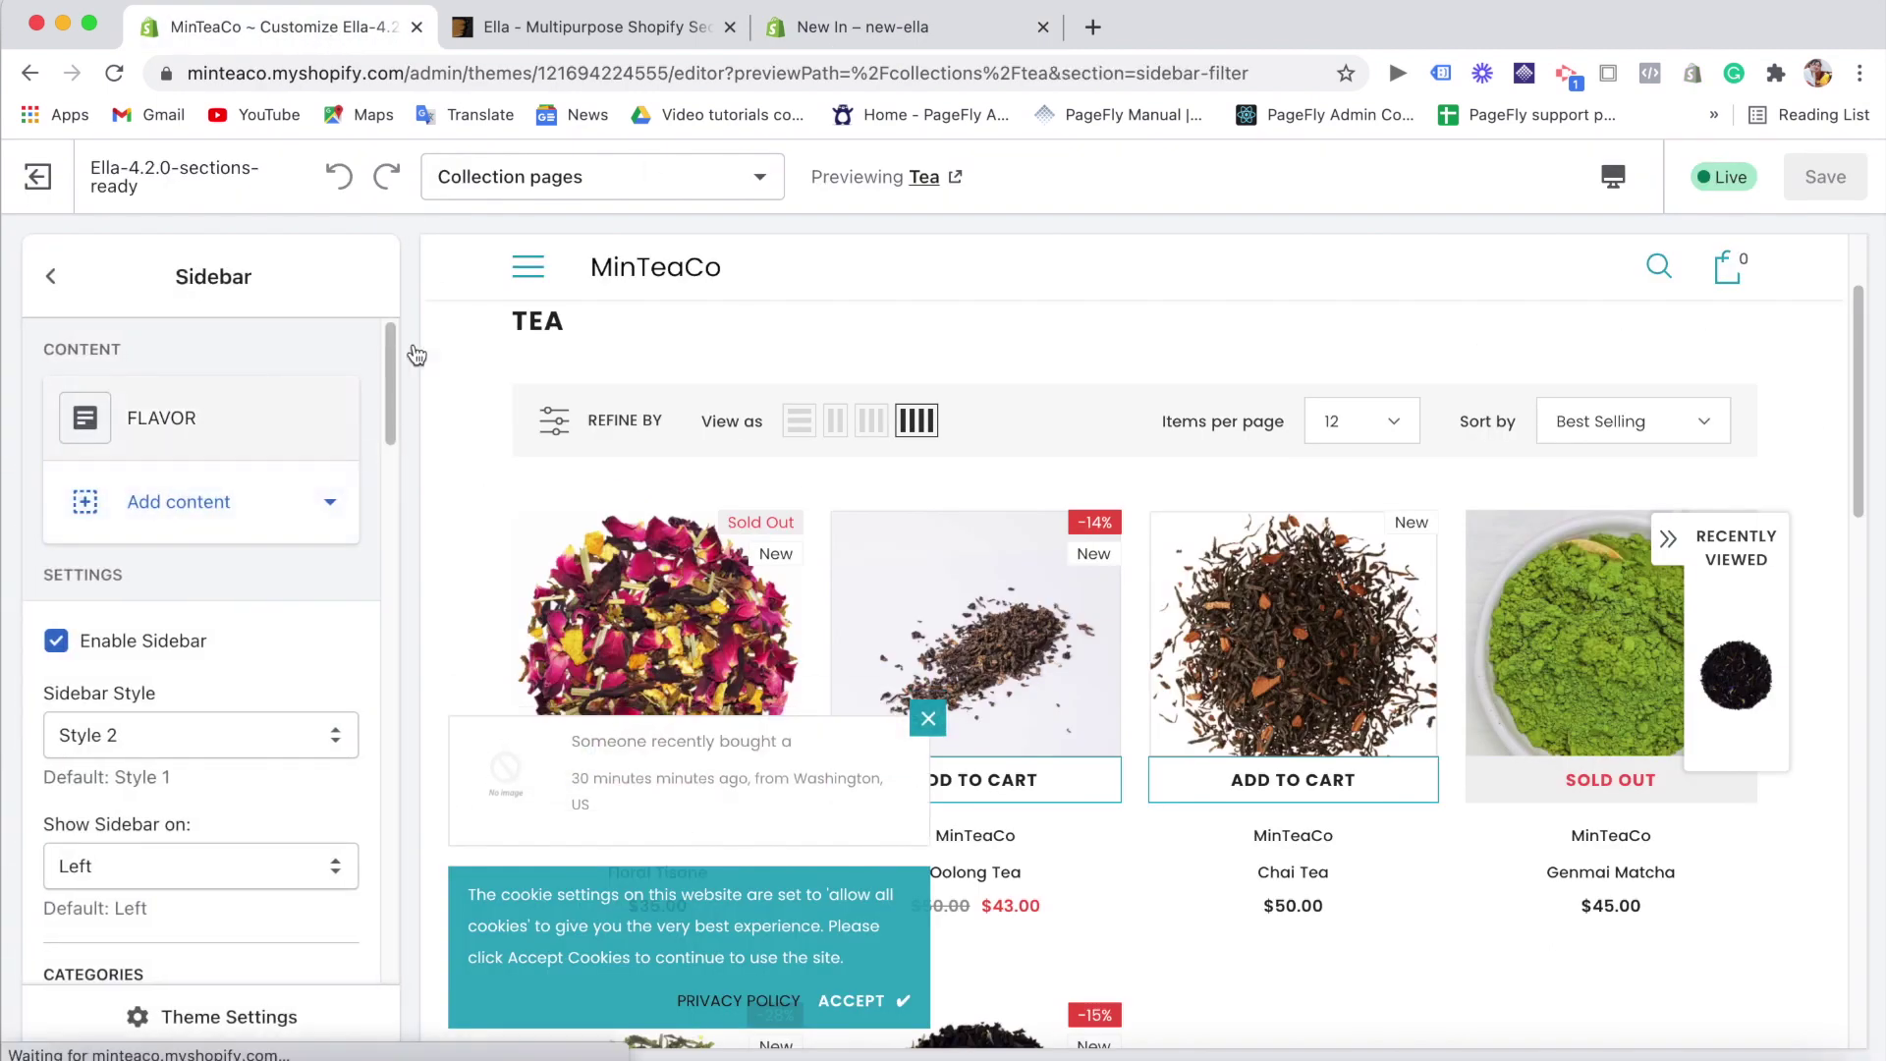
pyautogui.scroll(-20, 391, 378)
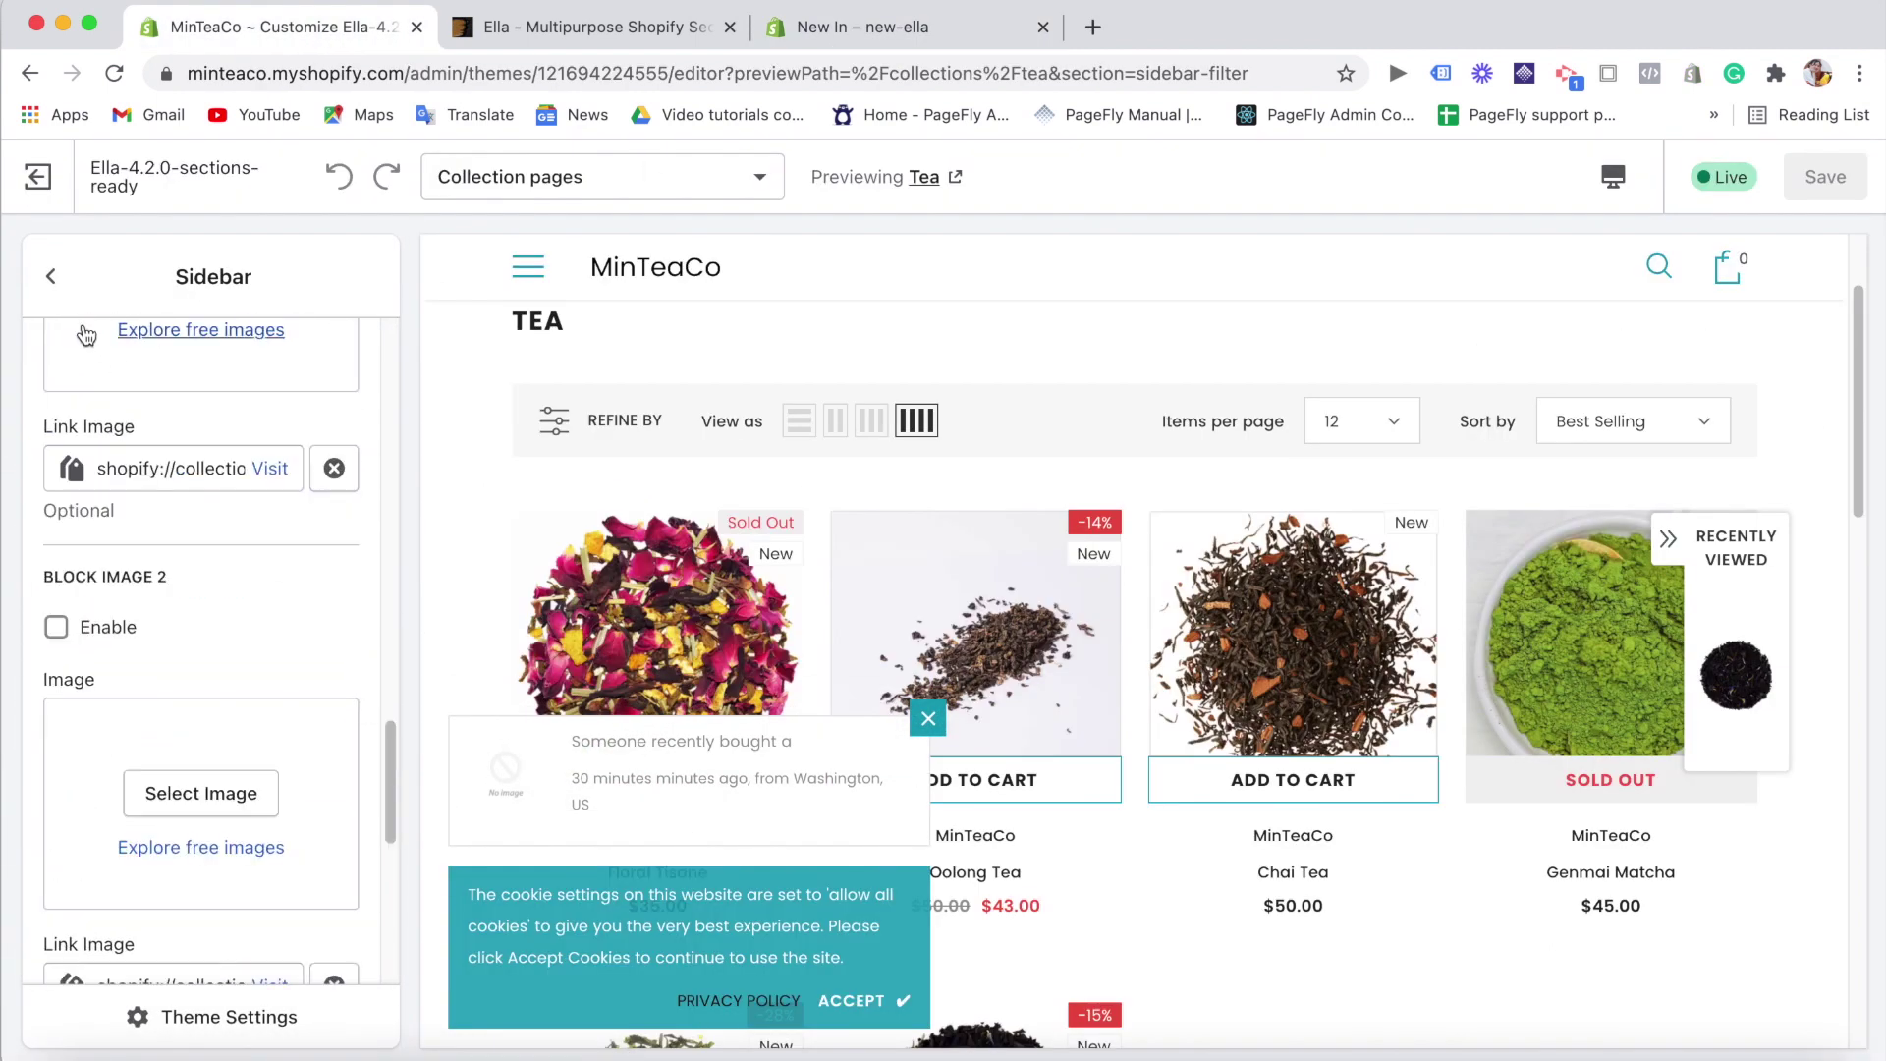
pyautogui.click(56, 288)
# - Look through the Collection Default section's settings and view the Products per page options, keeping 12
pyautogui.click(206, 617)
pyautogui.scroll(-3, 393, 531)
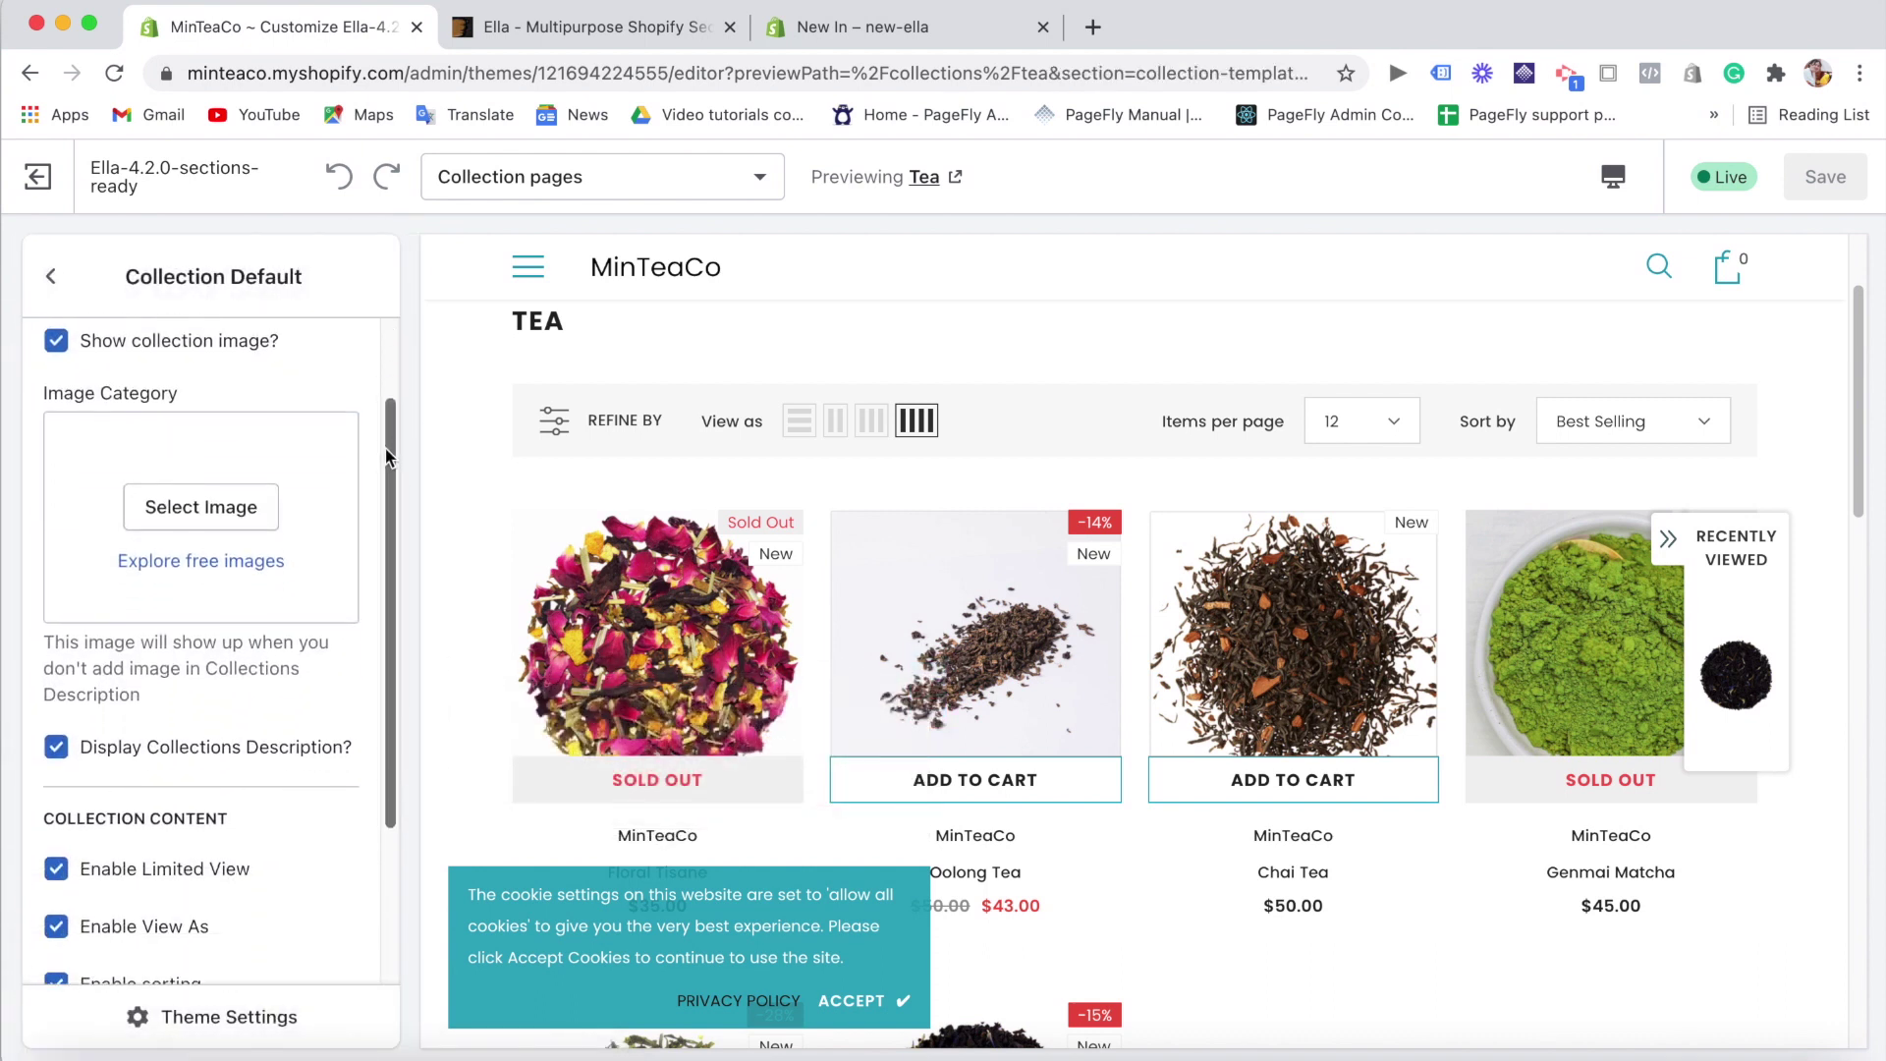
pyautogui.scroll(-3, 395, 523)
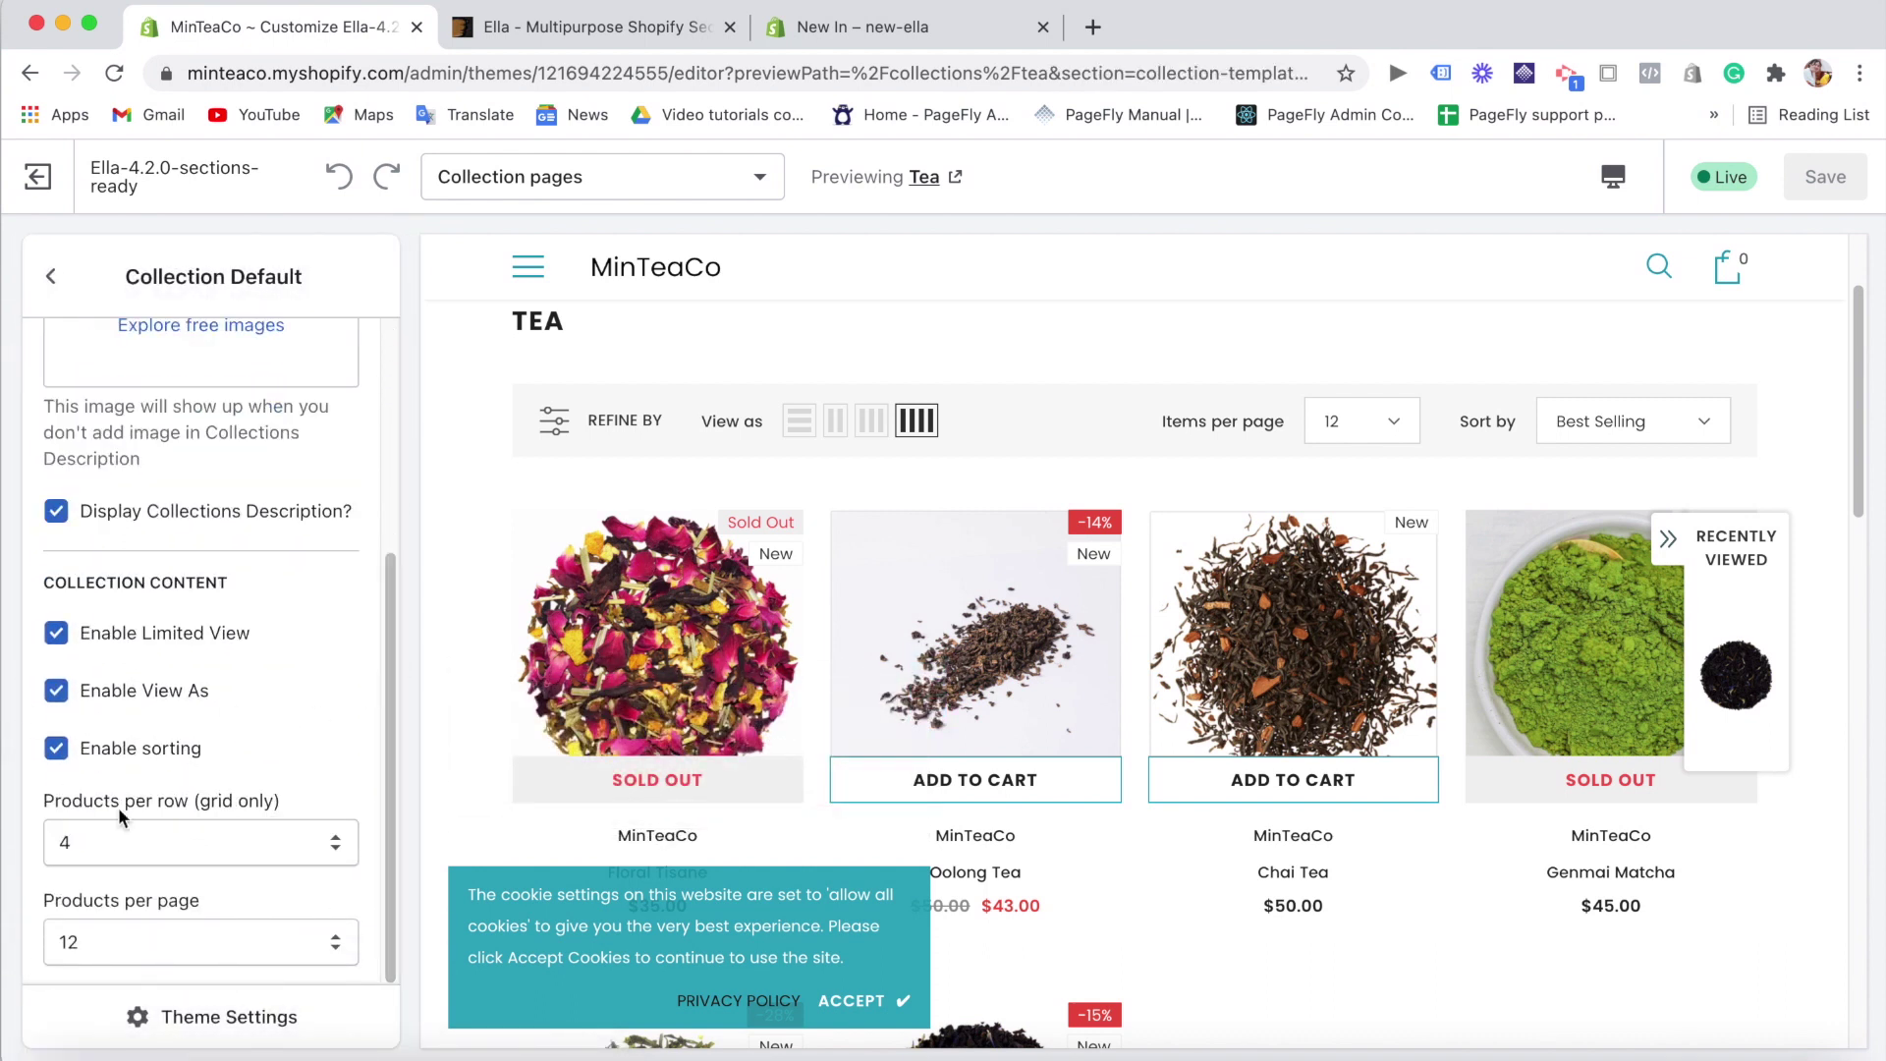
pyautogui.click(316, 934)
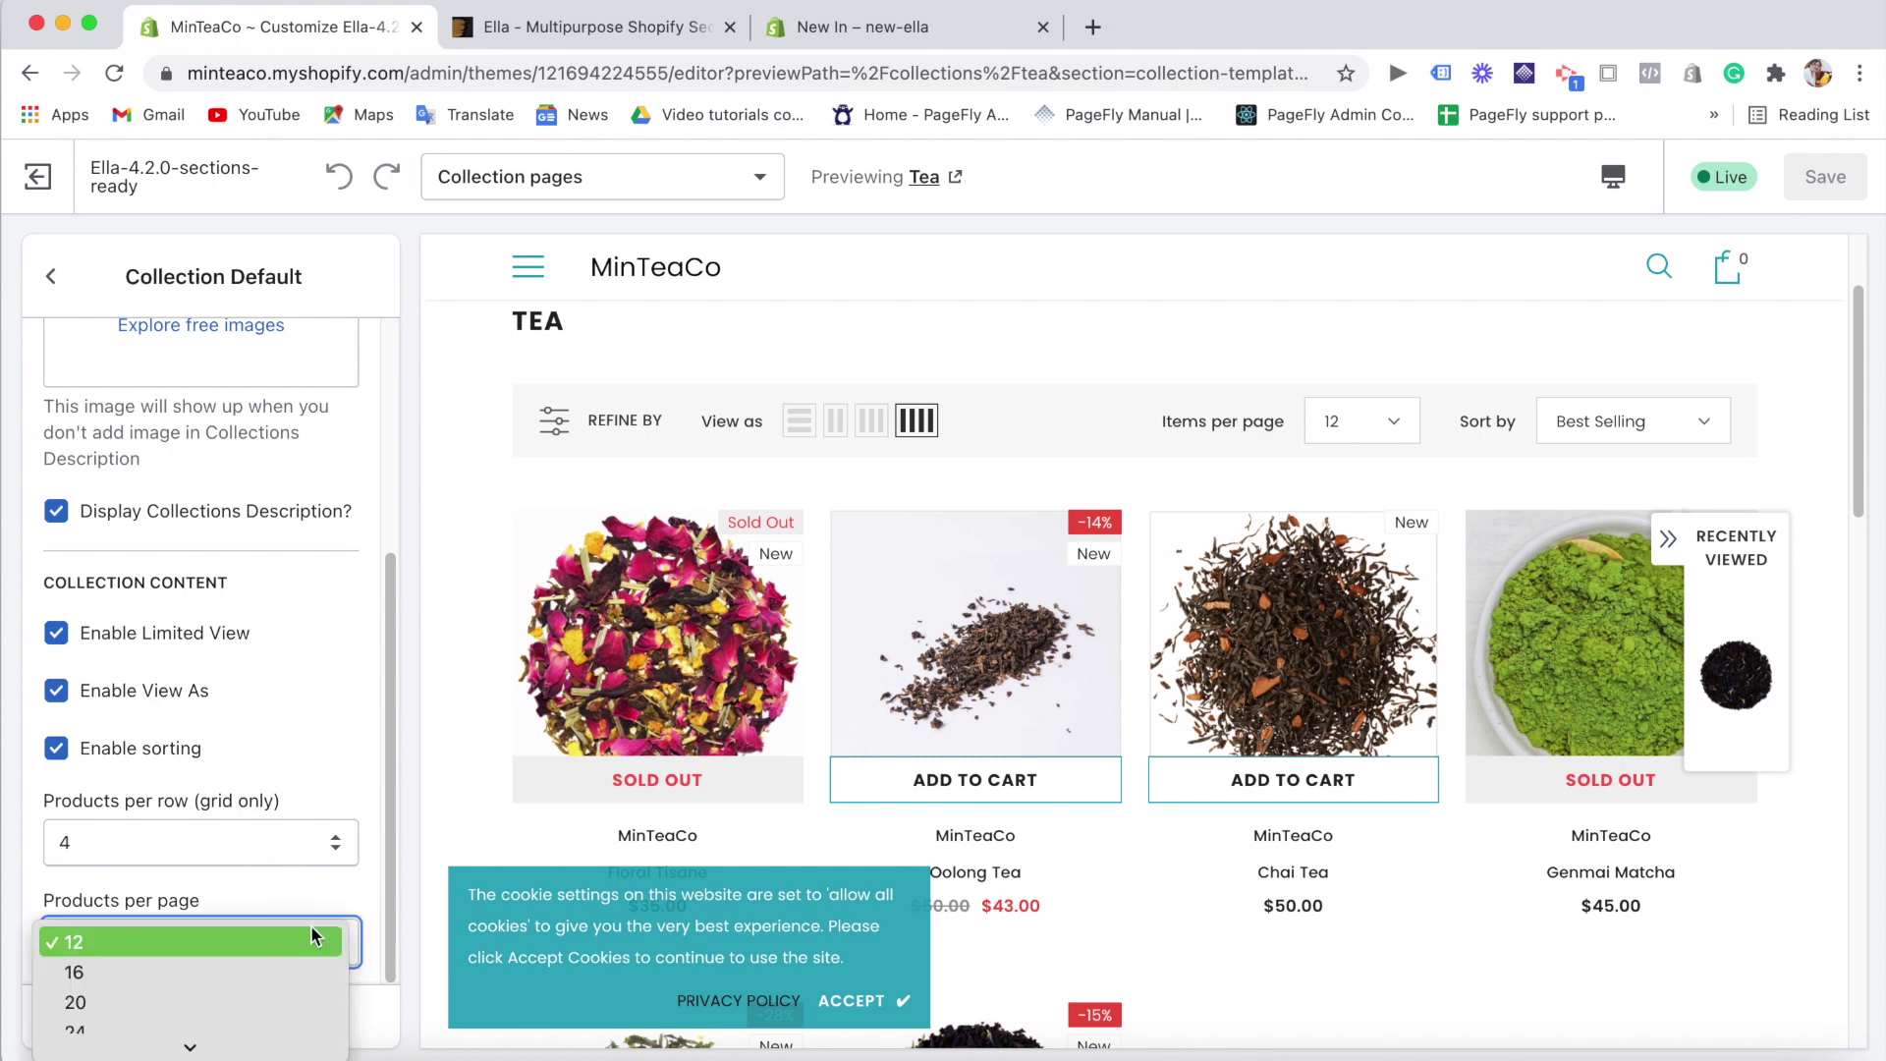
pyautogui.click(312, 865)
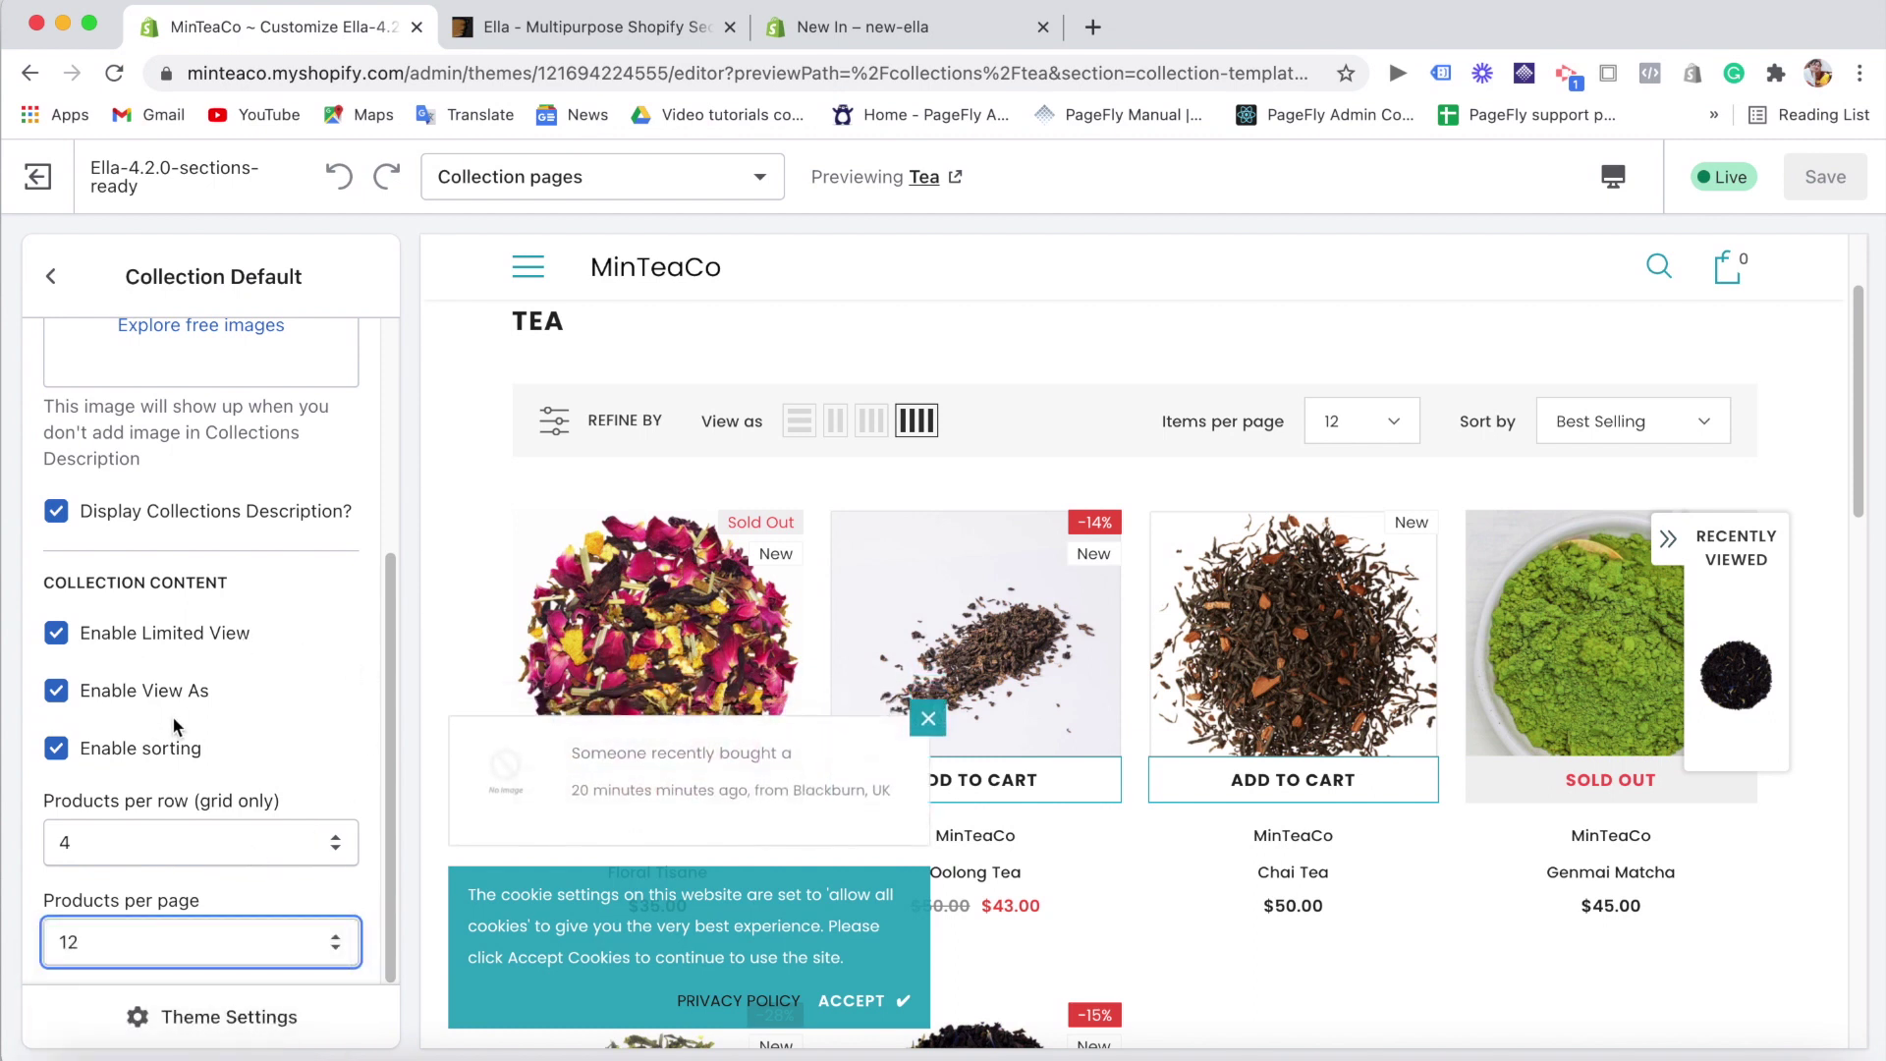
# - Return to the New In collection demo and look over its product list and filters again
pyautogui.click(799, 34)
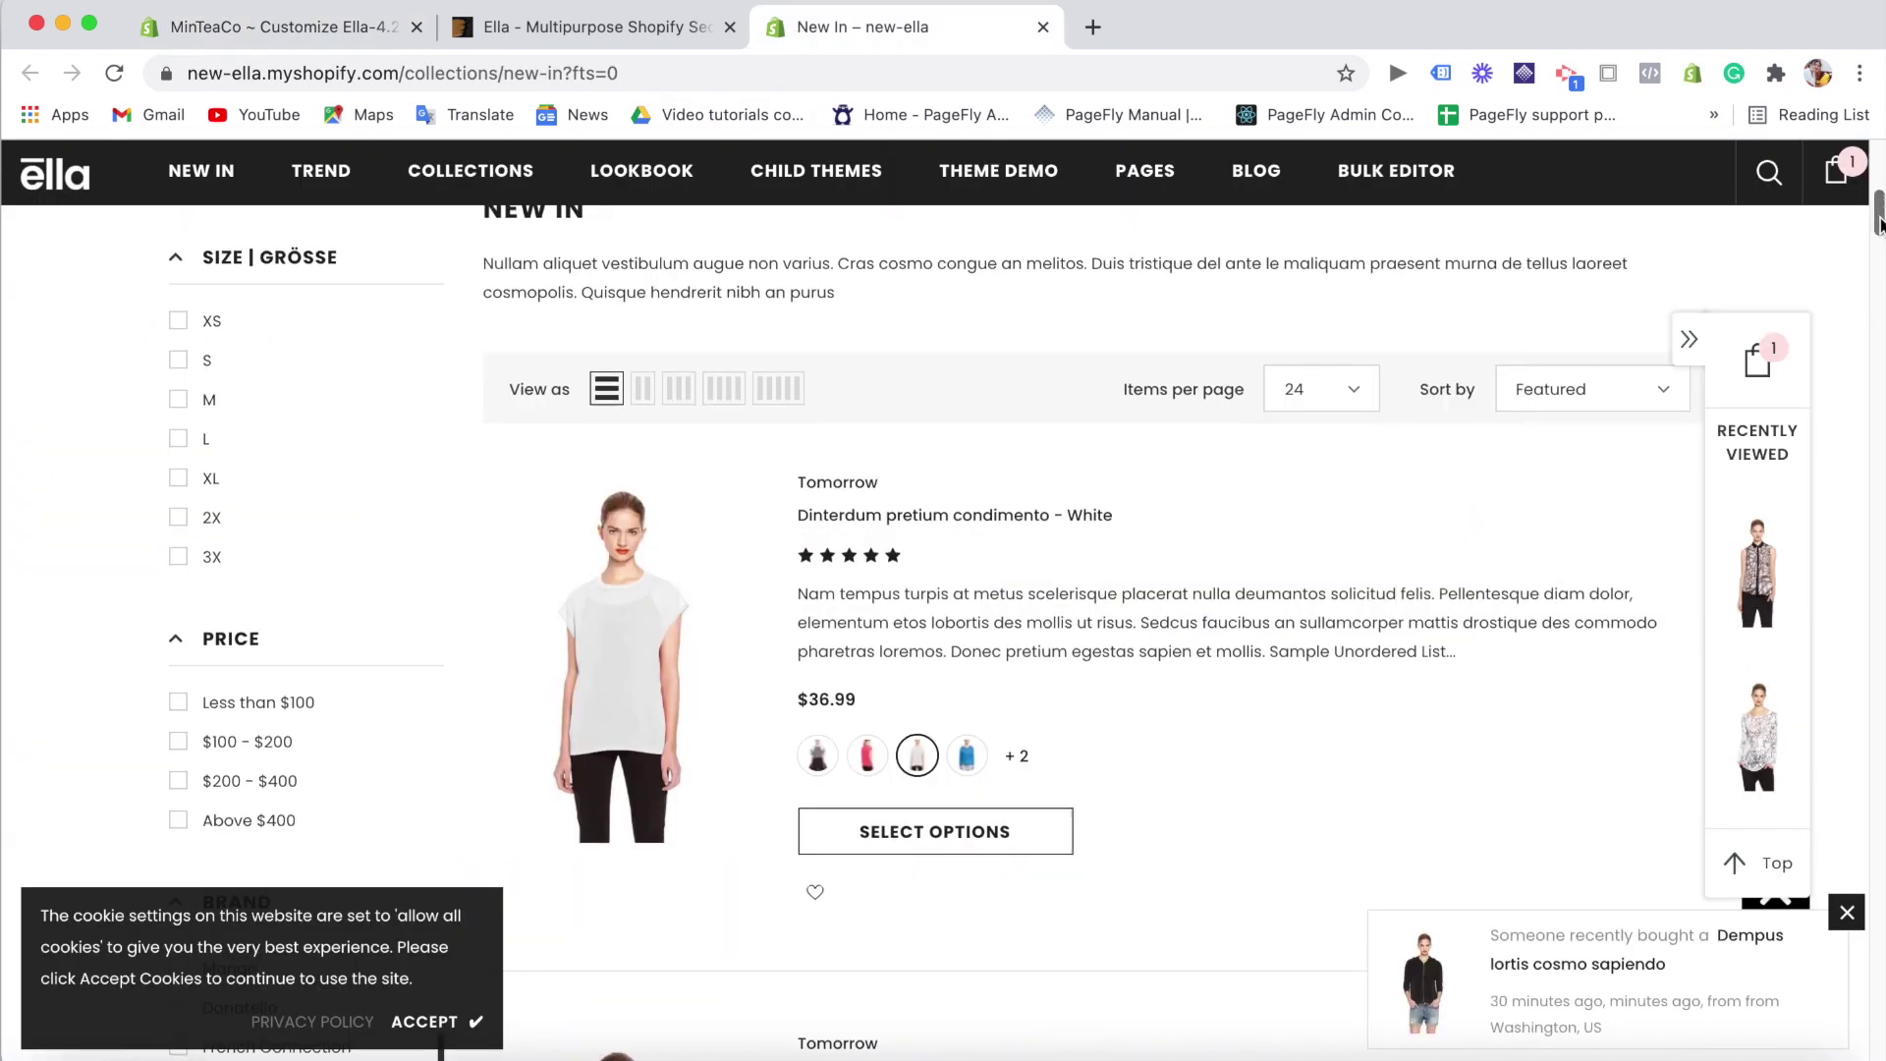
pyautogui.scroll(-10, 1878, 211)
pyautogui.scroll(11, 1878, 208)
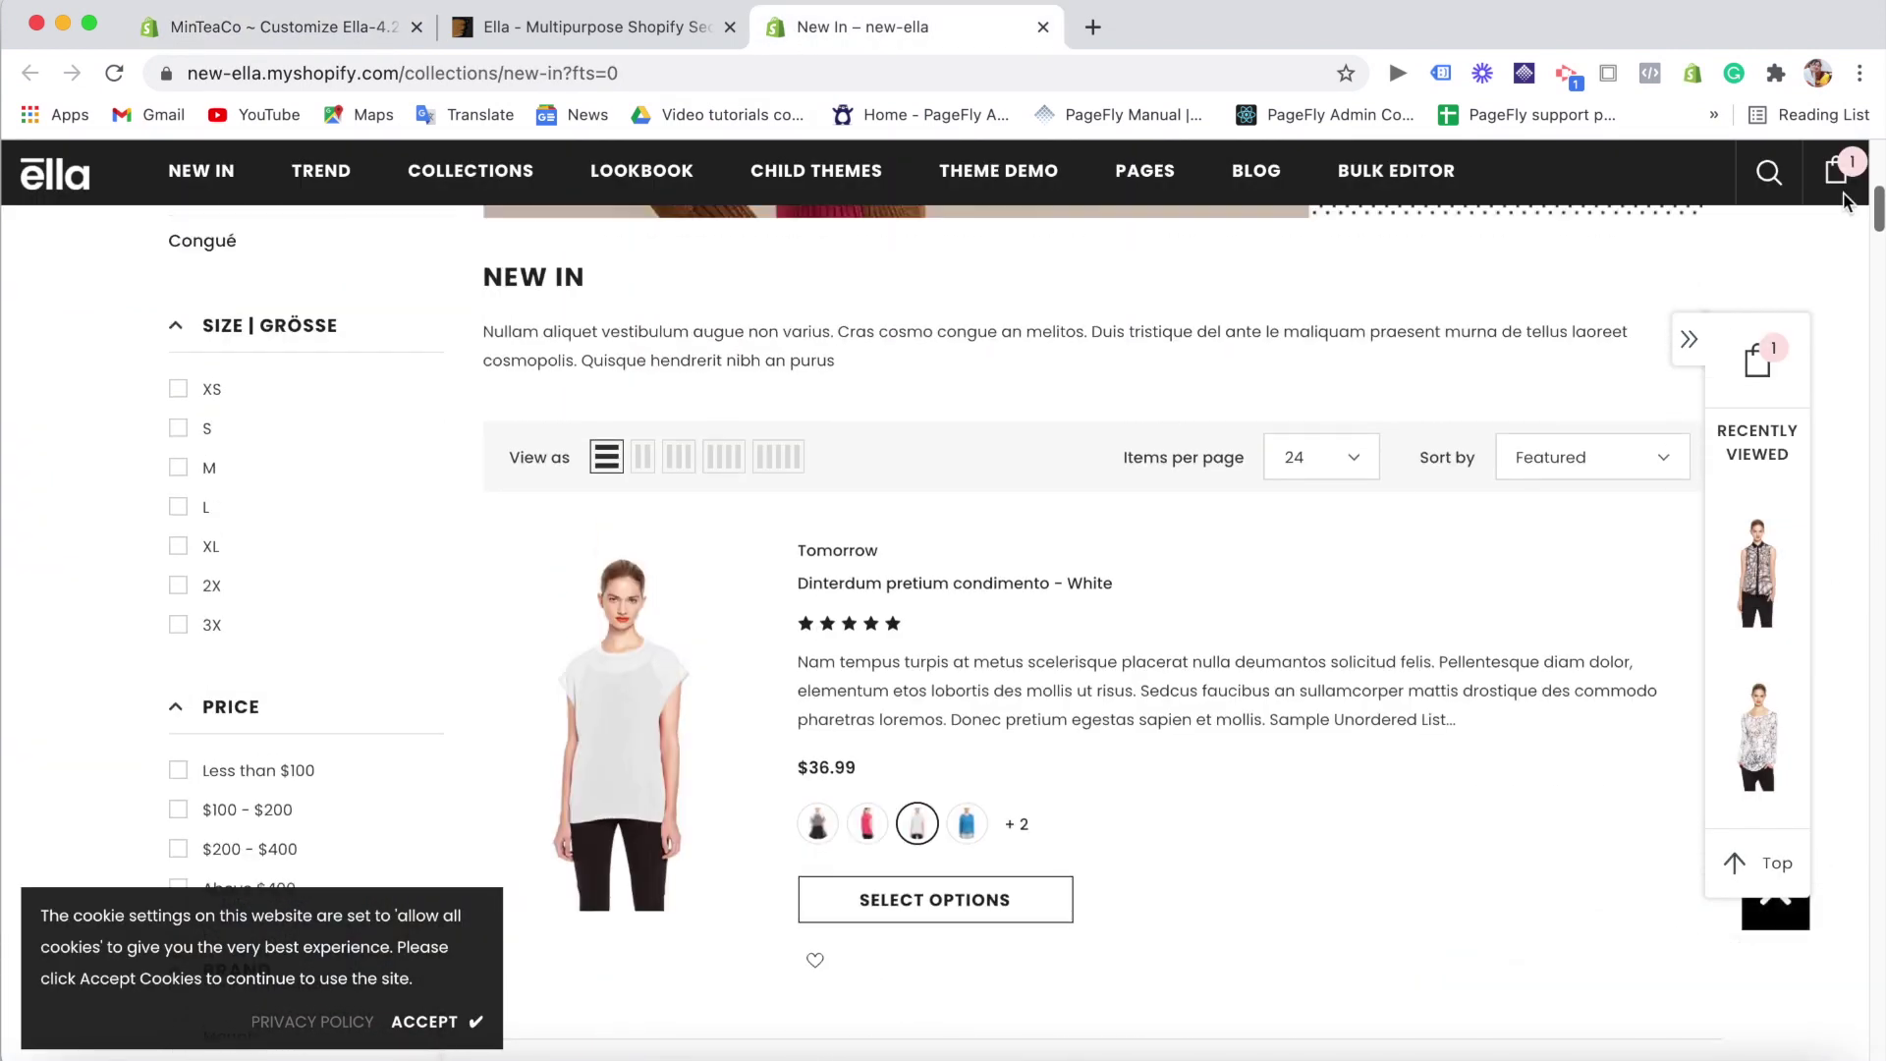
# - Look over the product page layouts in the Ella theme preview and open the Dempus lortis cosmo sapiendo product demo
pyautogui.click(564, 29)
pyautogui.moveTo(1877, 693); pyautogui.dragTo(1880, 617)
pyautogui.click(1171, 871)
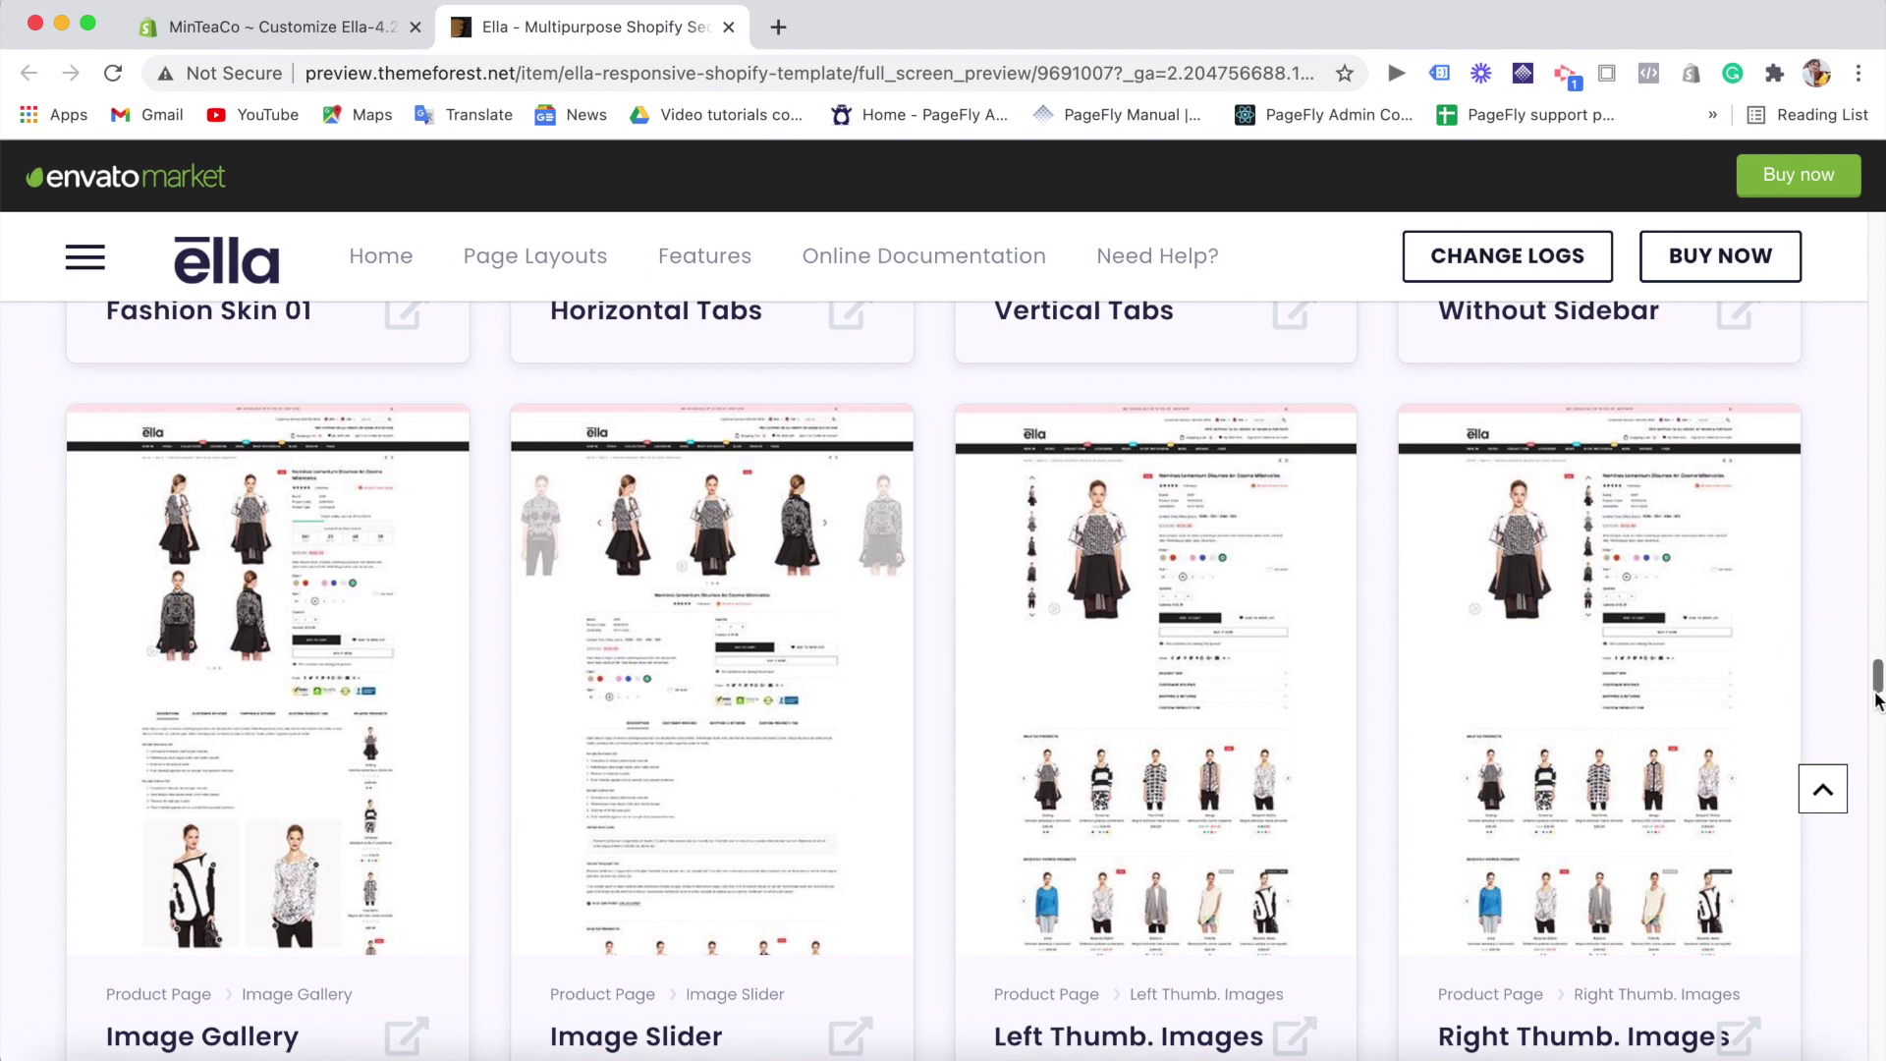
pyautogui.moveTo(1878, 700); pyautogui.dragTo(1877, 660)
pyautogui.click(880, 927)
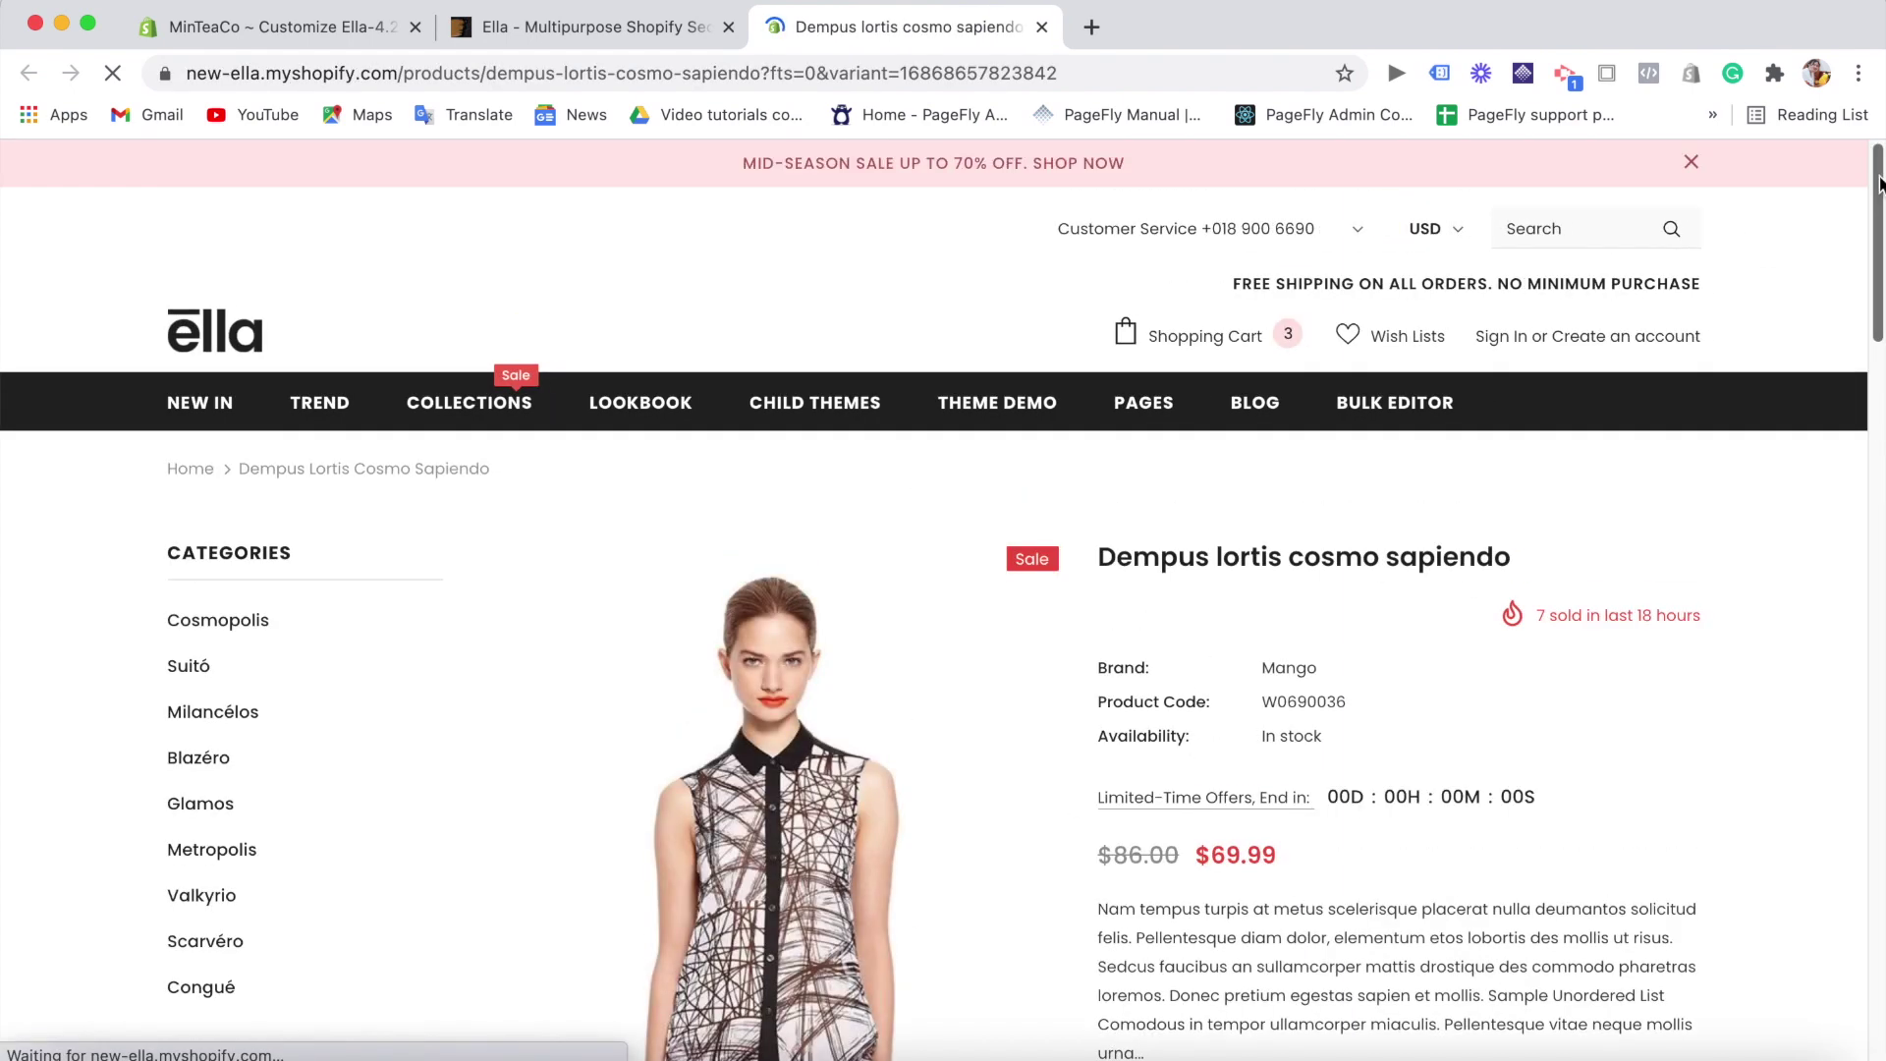
# - Browse the demo product page from its header down to the description content and back up to the product details
pyautogui.moveTo(1881, 203)
pyautogui.mouseDown()
pyautogui.moveTo(1881, 420)
pyautogui.moveTo(1881, 229)
pyautogui.mouseUp()
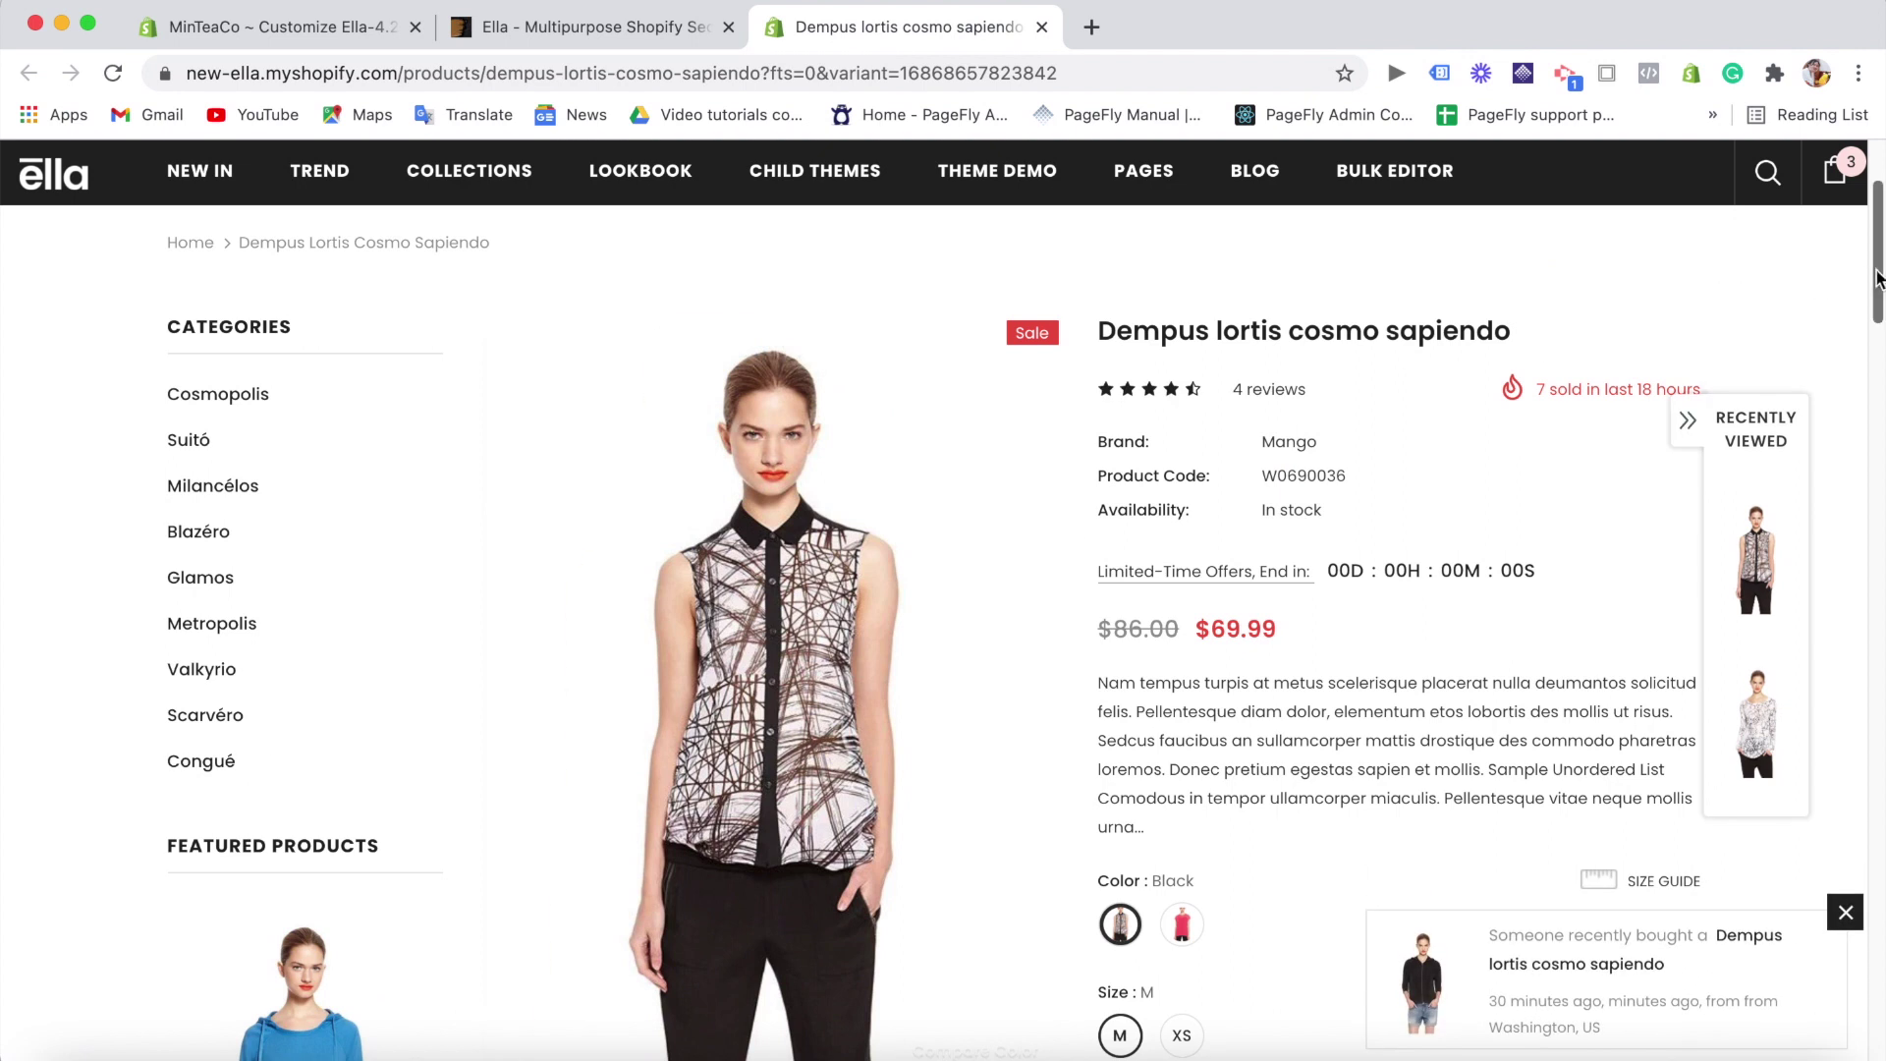
pyautogui.scroll(-15, 268, 505)
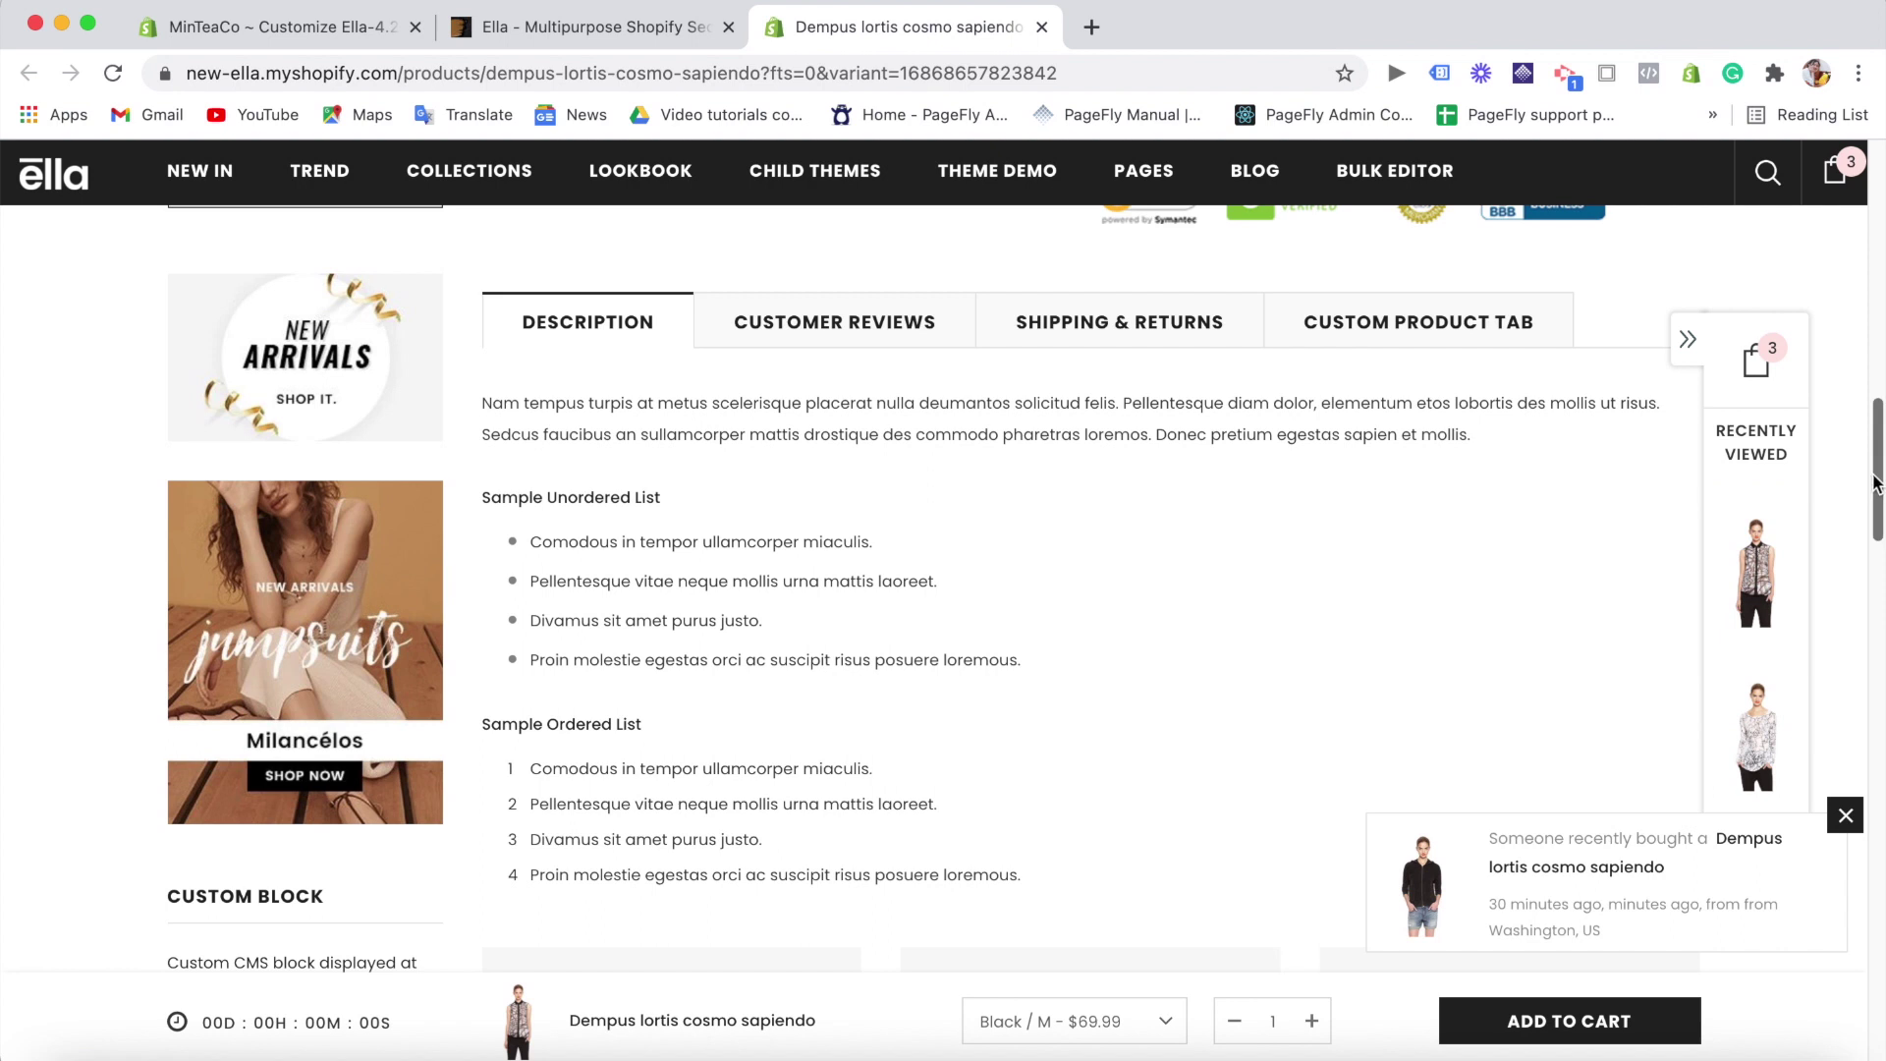
pyautogui.moveTo(1874, 484); pyautogui.dragTo(1874, 270)
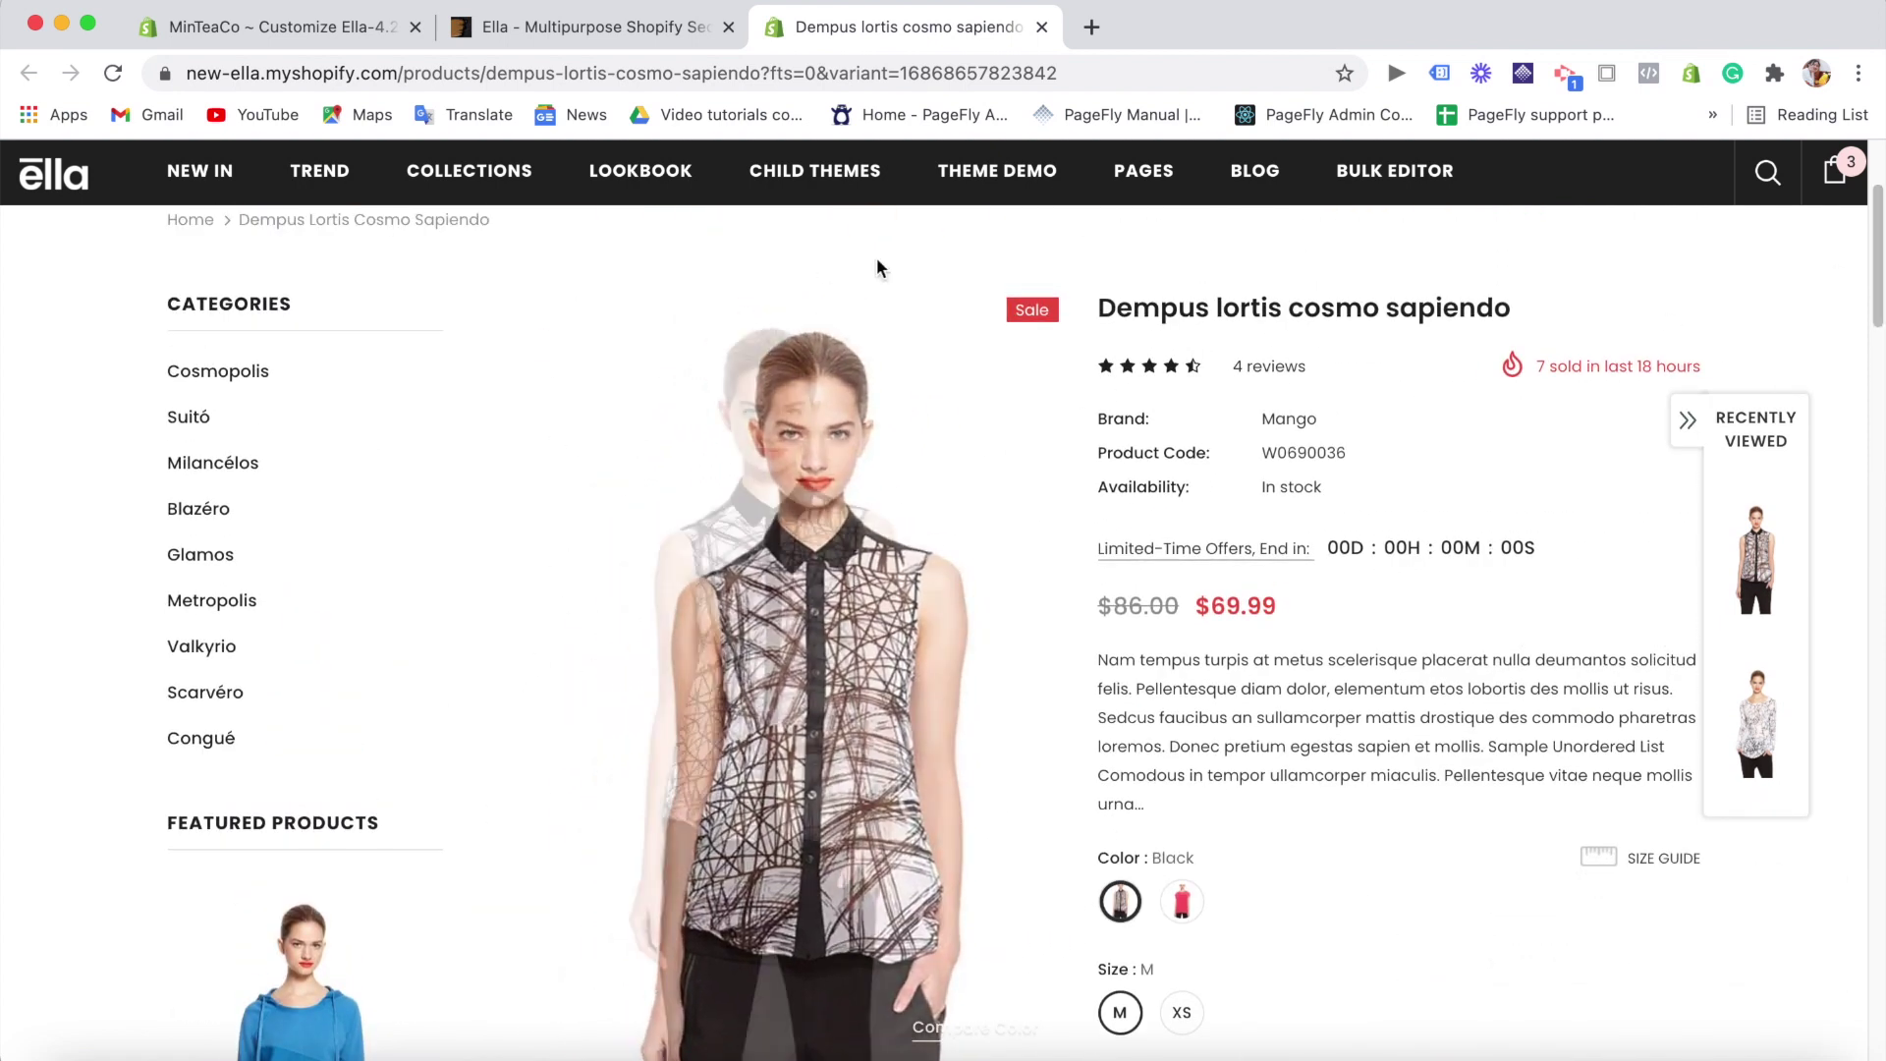
# - Preview the product's Red and Black colors, dismiss the mailing list popup, and view and close the size chart
pyautogui.click(1182, 902)
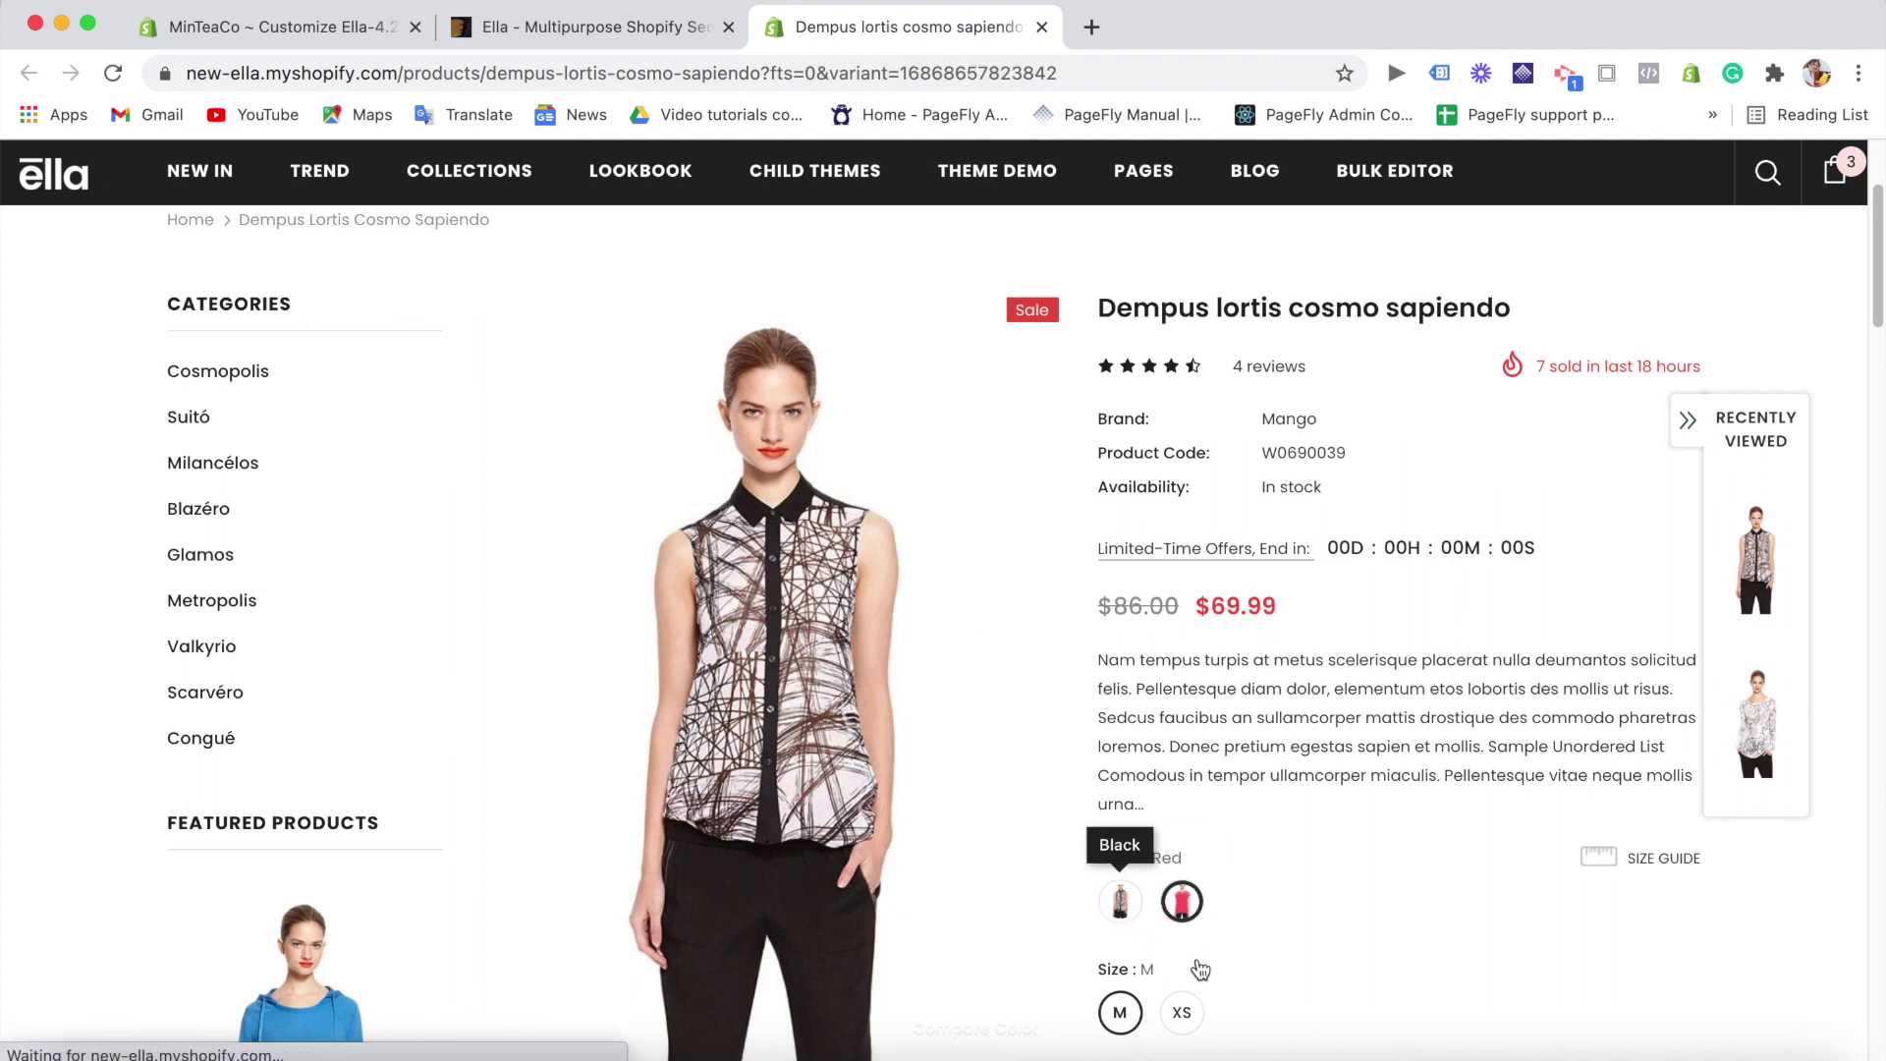
pyautogui.click(1120, 901)
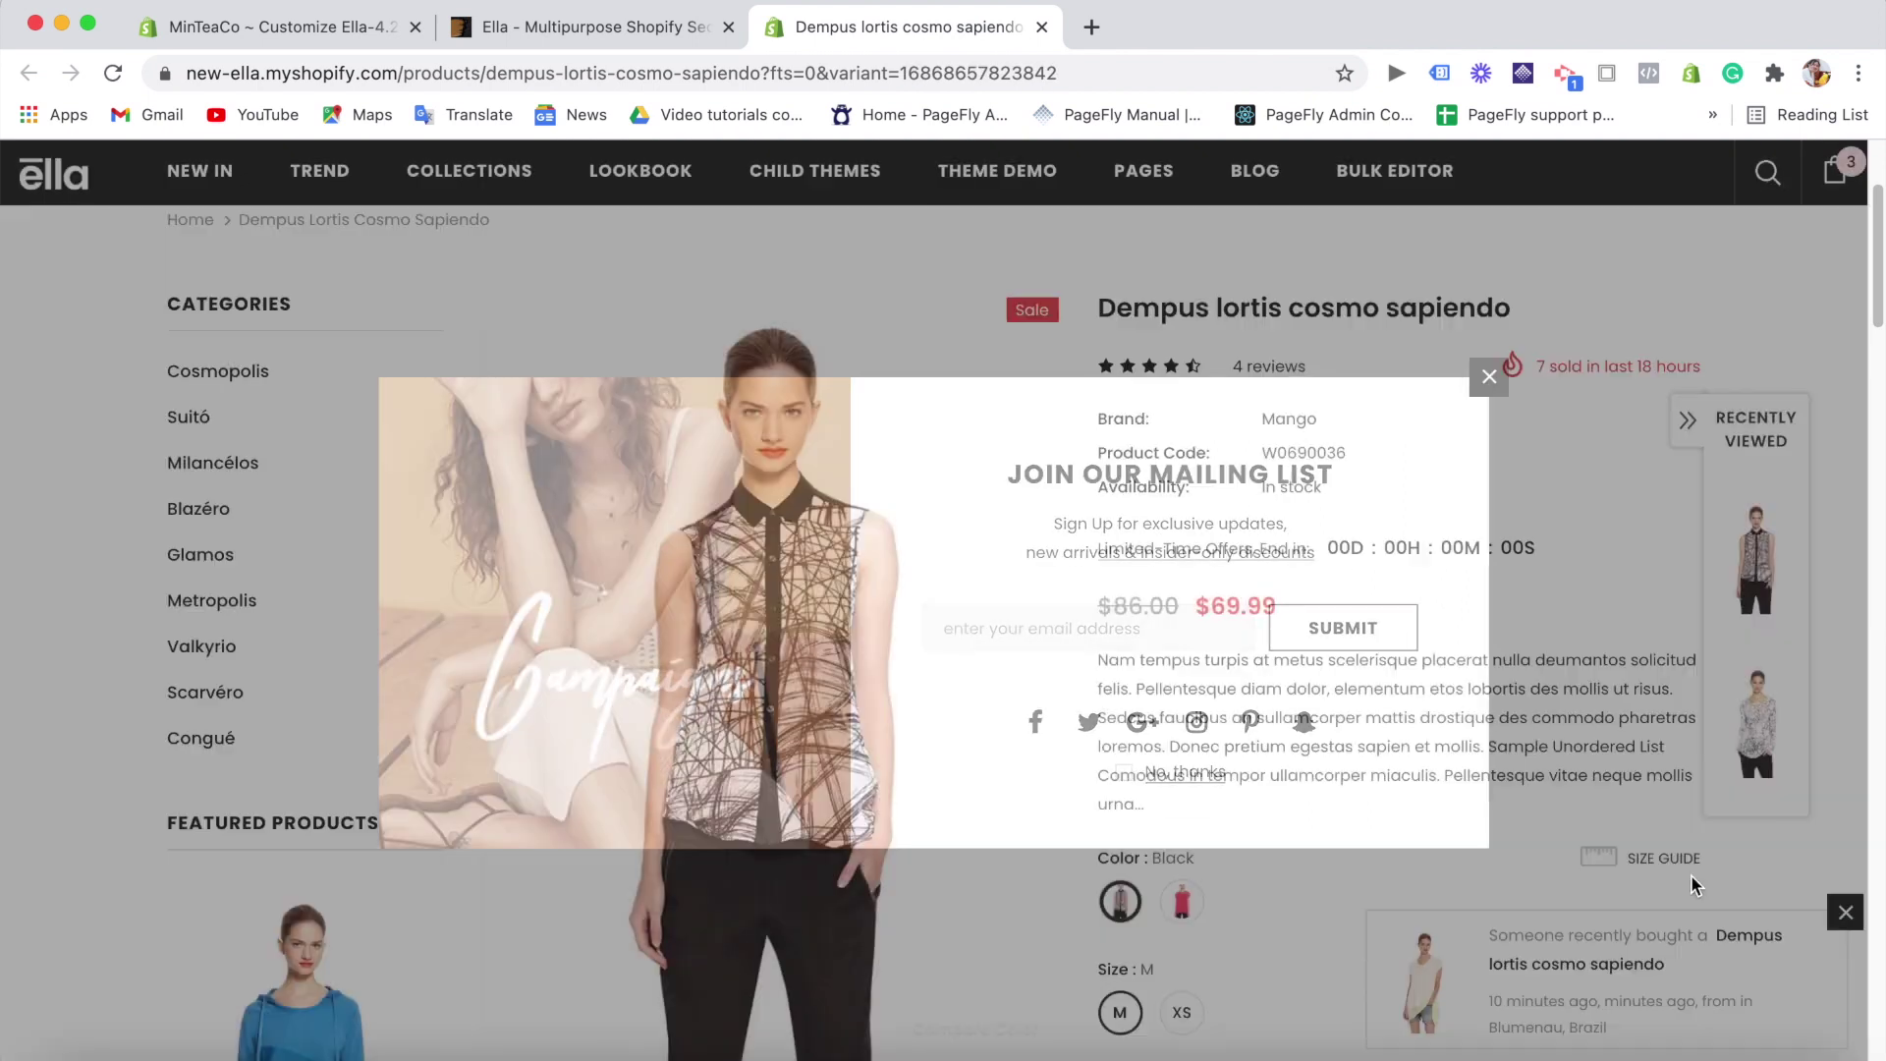
pyautogui.click(1689, 879)
pyautogui.click(1670, 859)
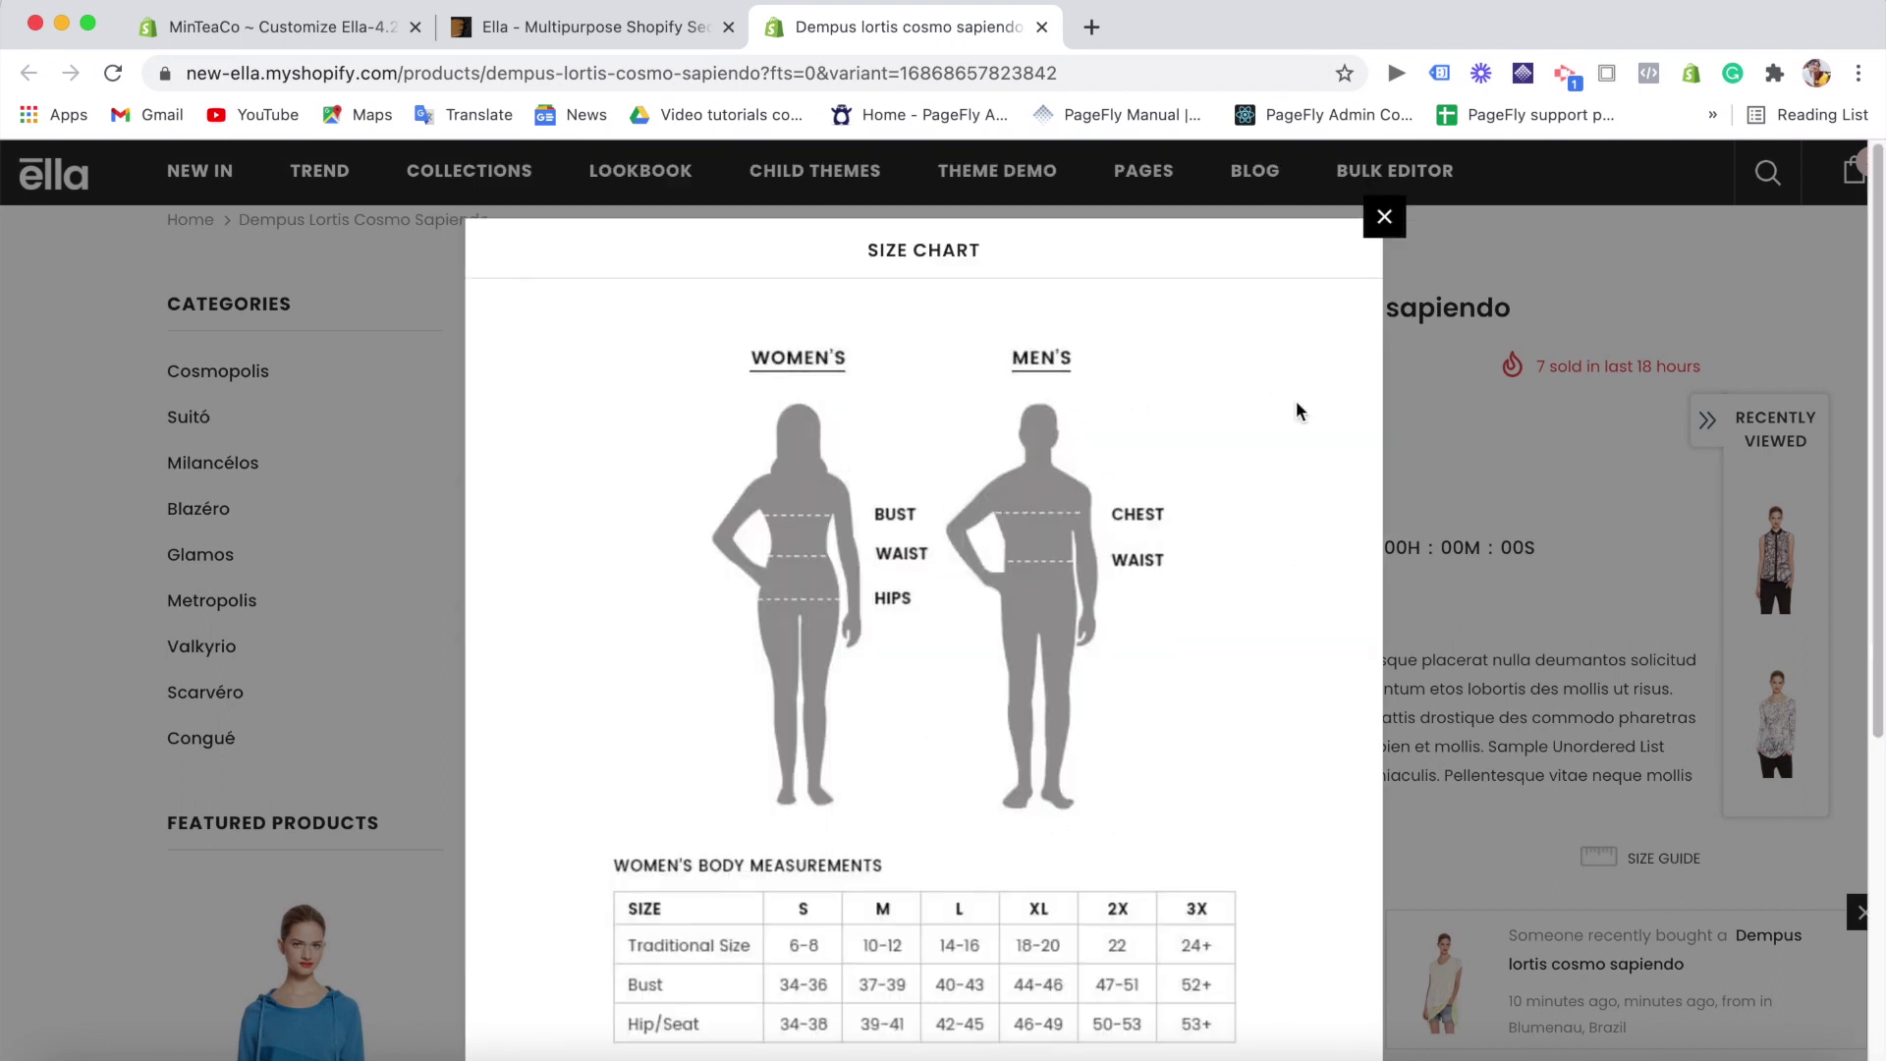
pyautogui.click(1375, 218)
# - Examine the product's color, size, quantity and purchase options, trust badges and image thumbnails down to the product information tabs
pyautogui.moveTo(1879, 236); pyautogui.dragTo(1880, 275)
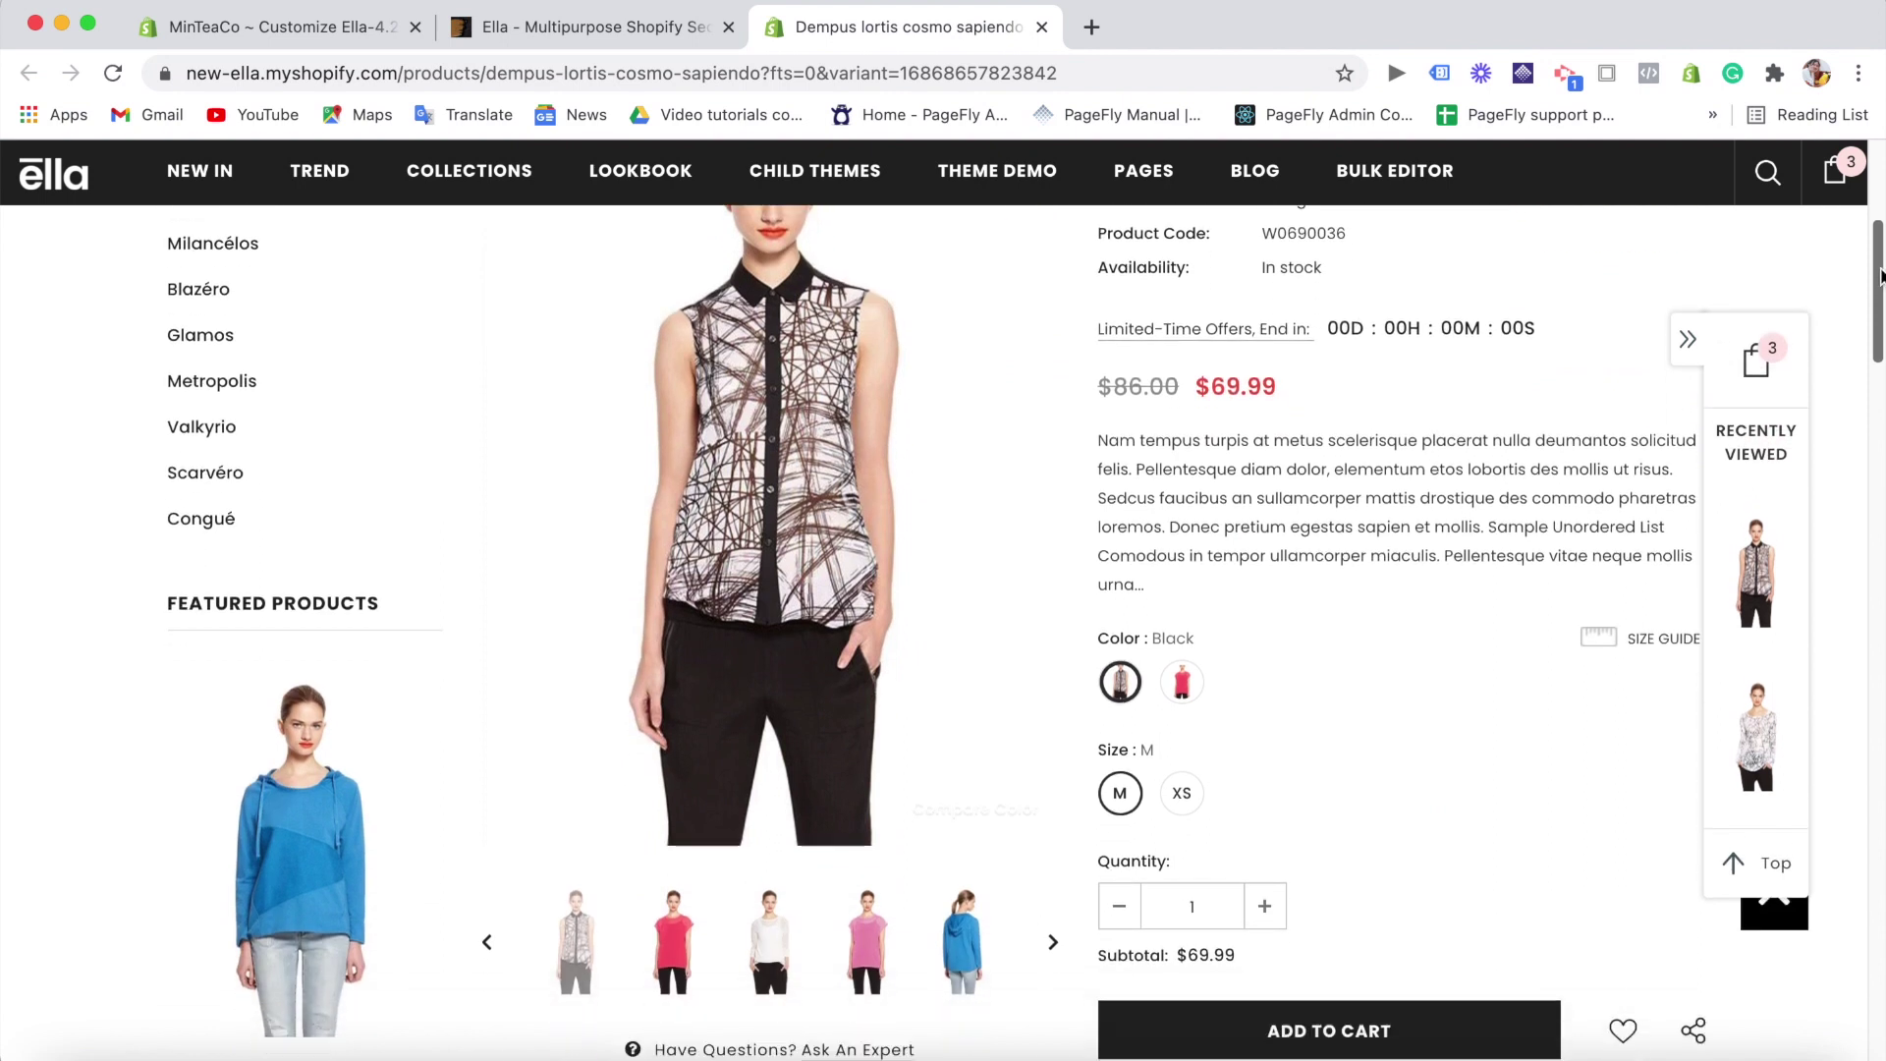
pyautogui.scroll(-5, 1880, 275)
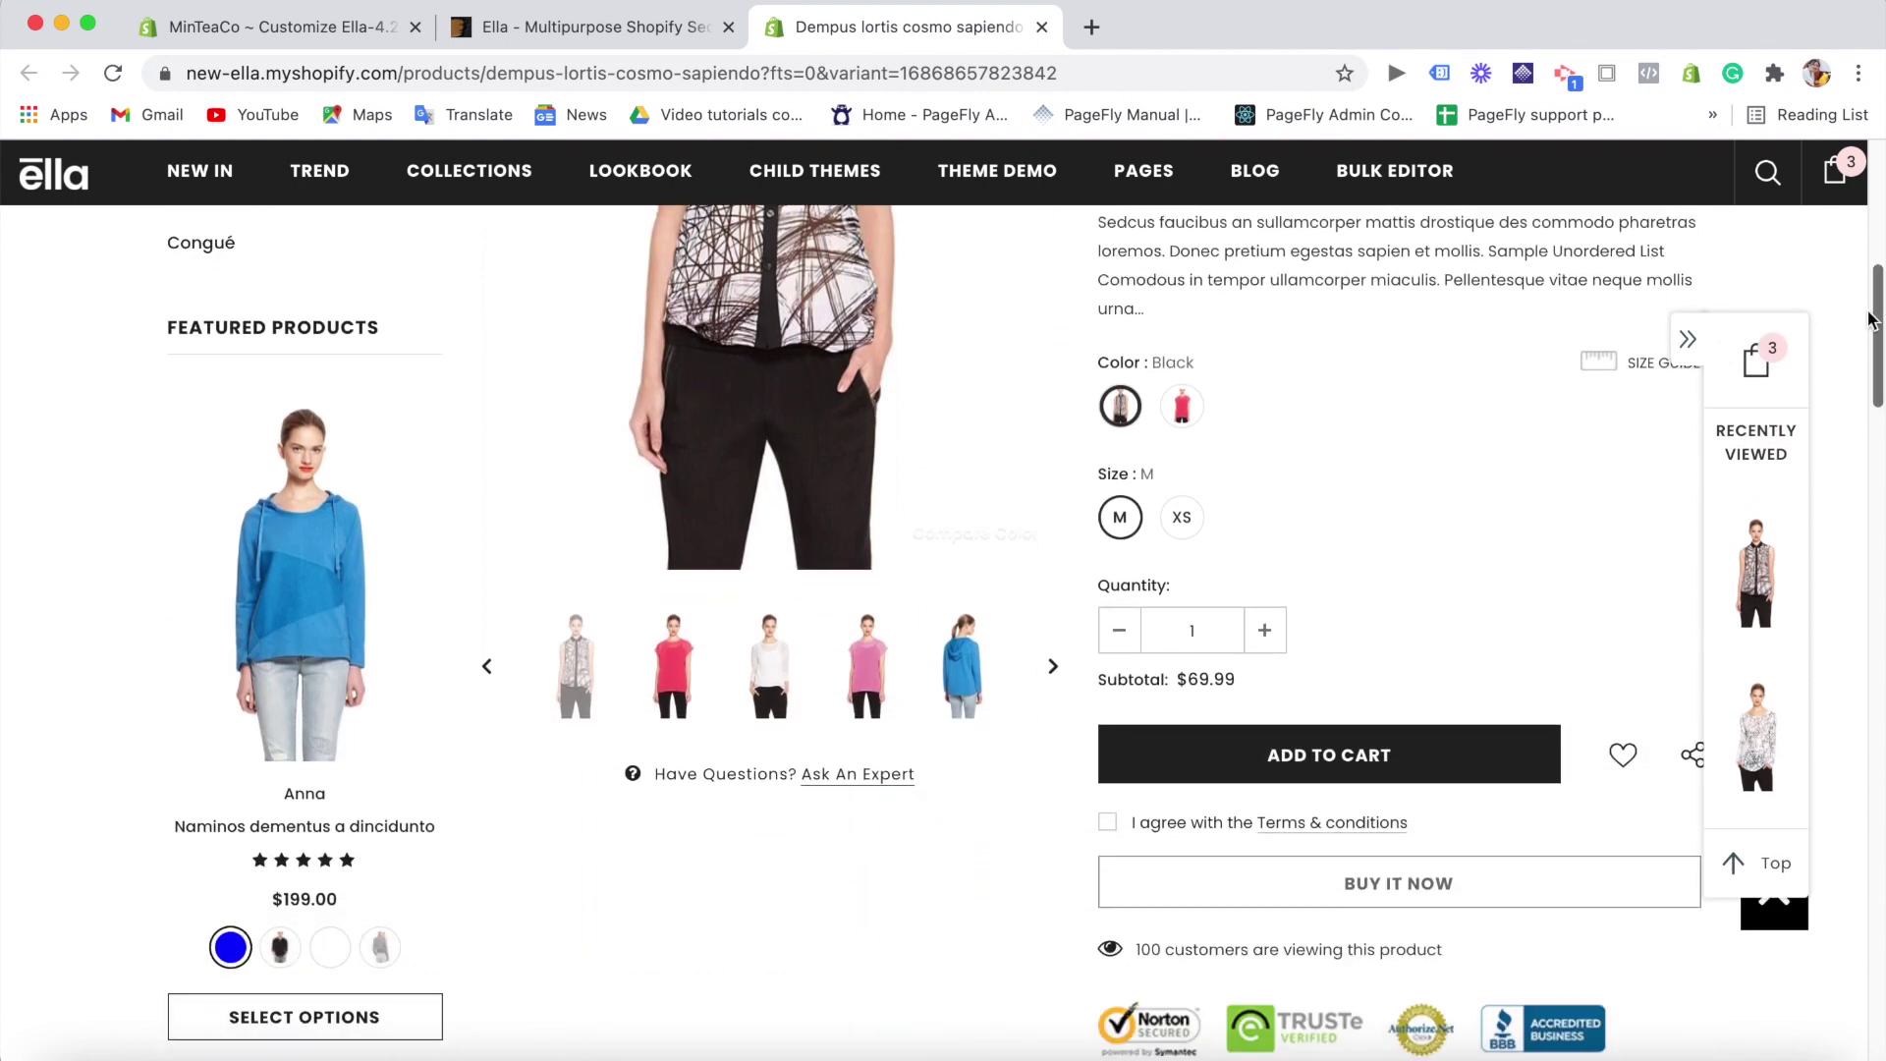
pyautogui.scroll(5, 1880, 315)
pyautogui.scroll(-5, 1880, 314)
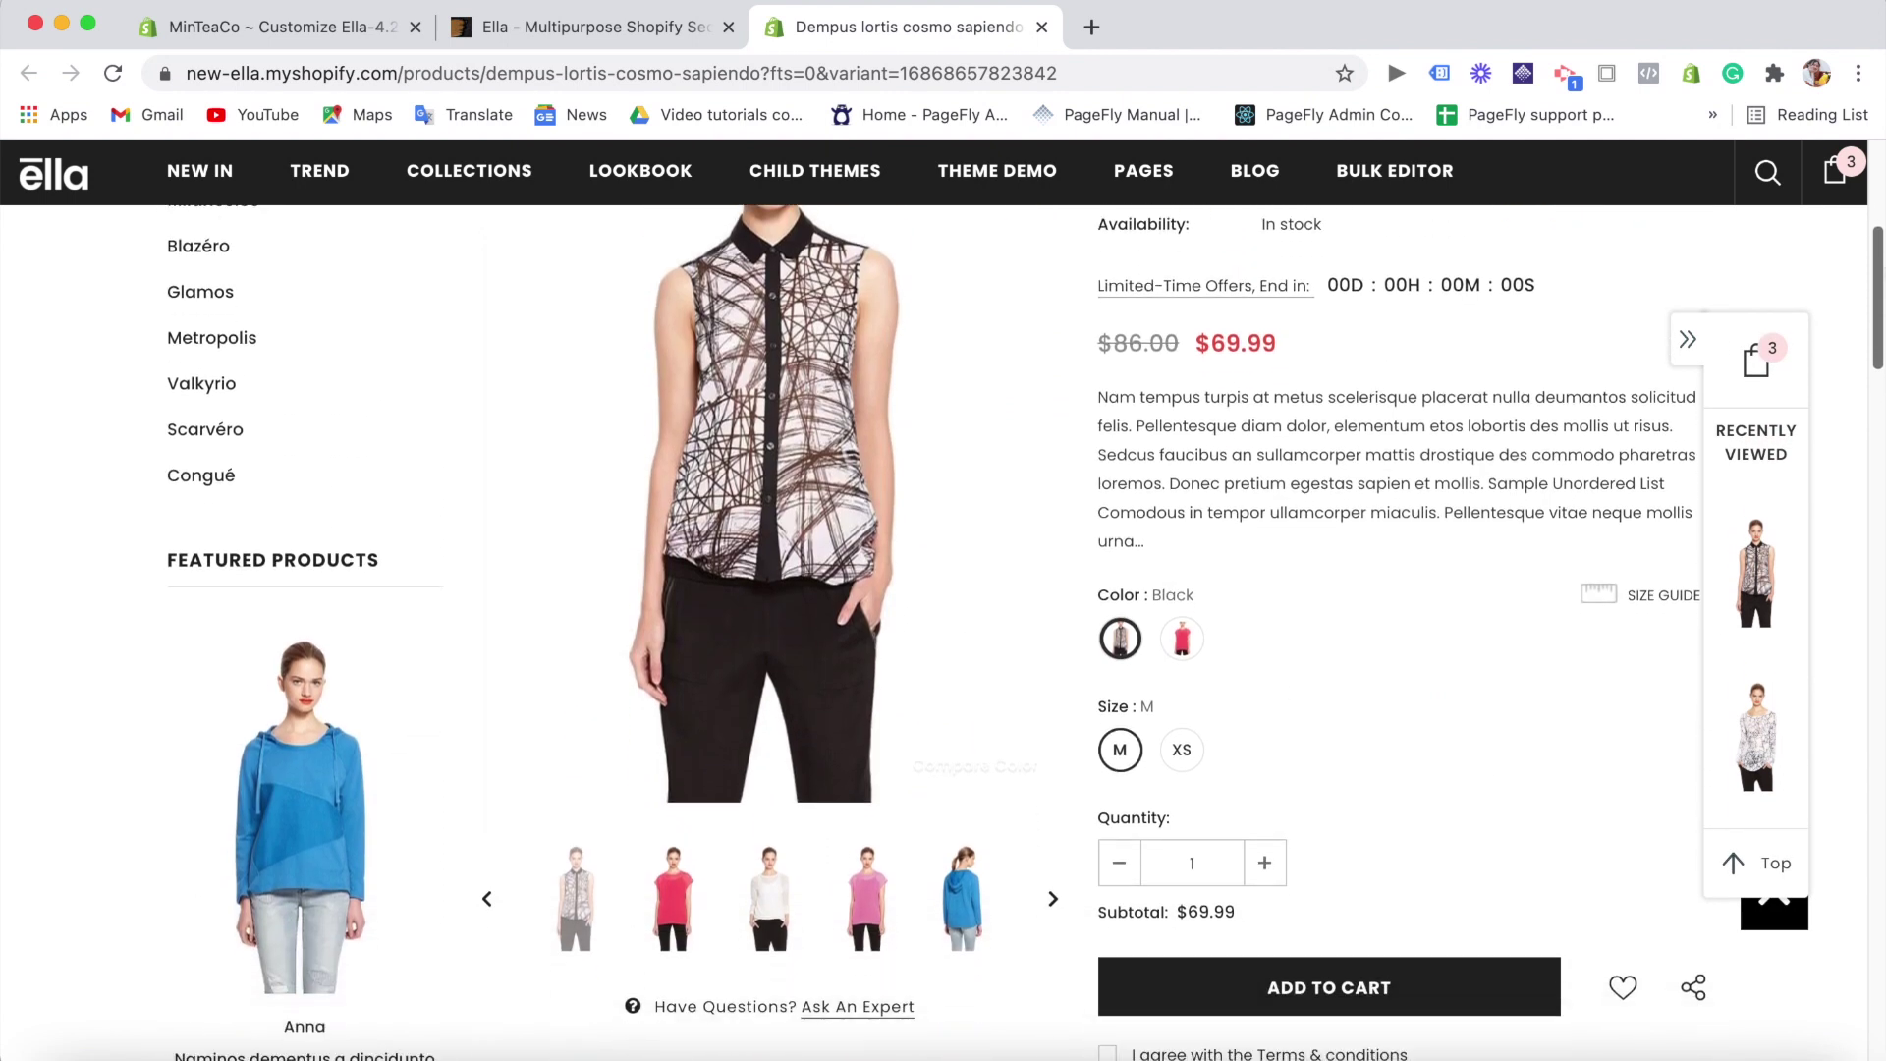
pyautogui.scroll(-4, 982, 629)
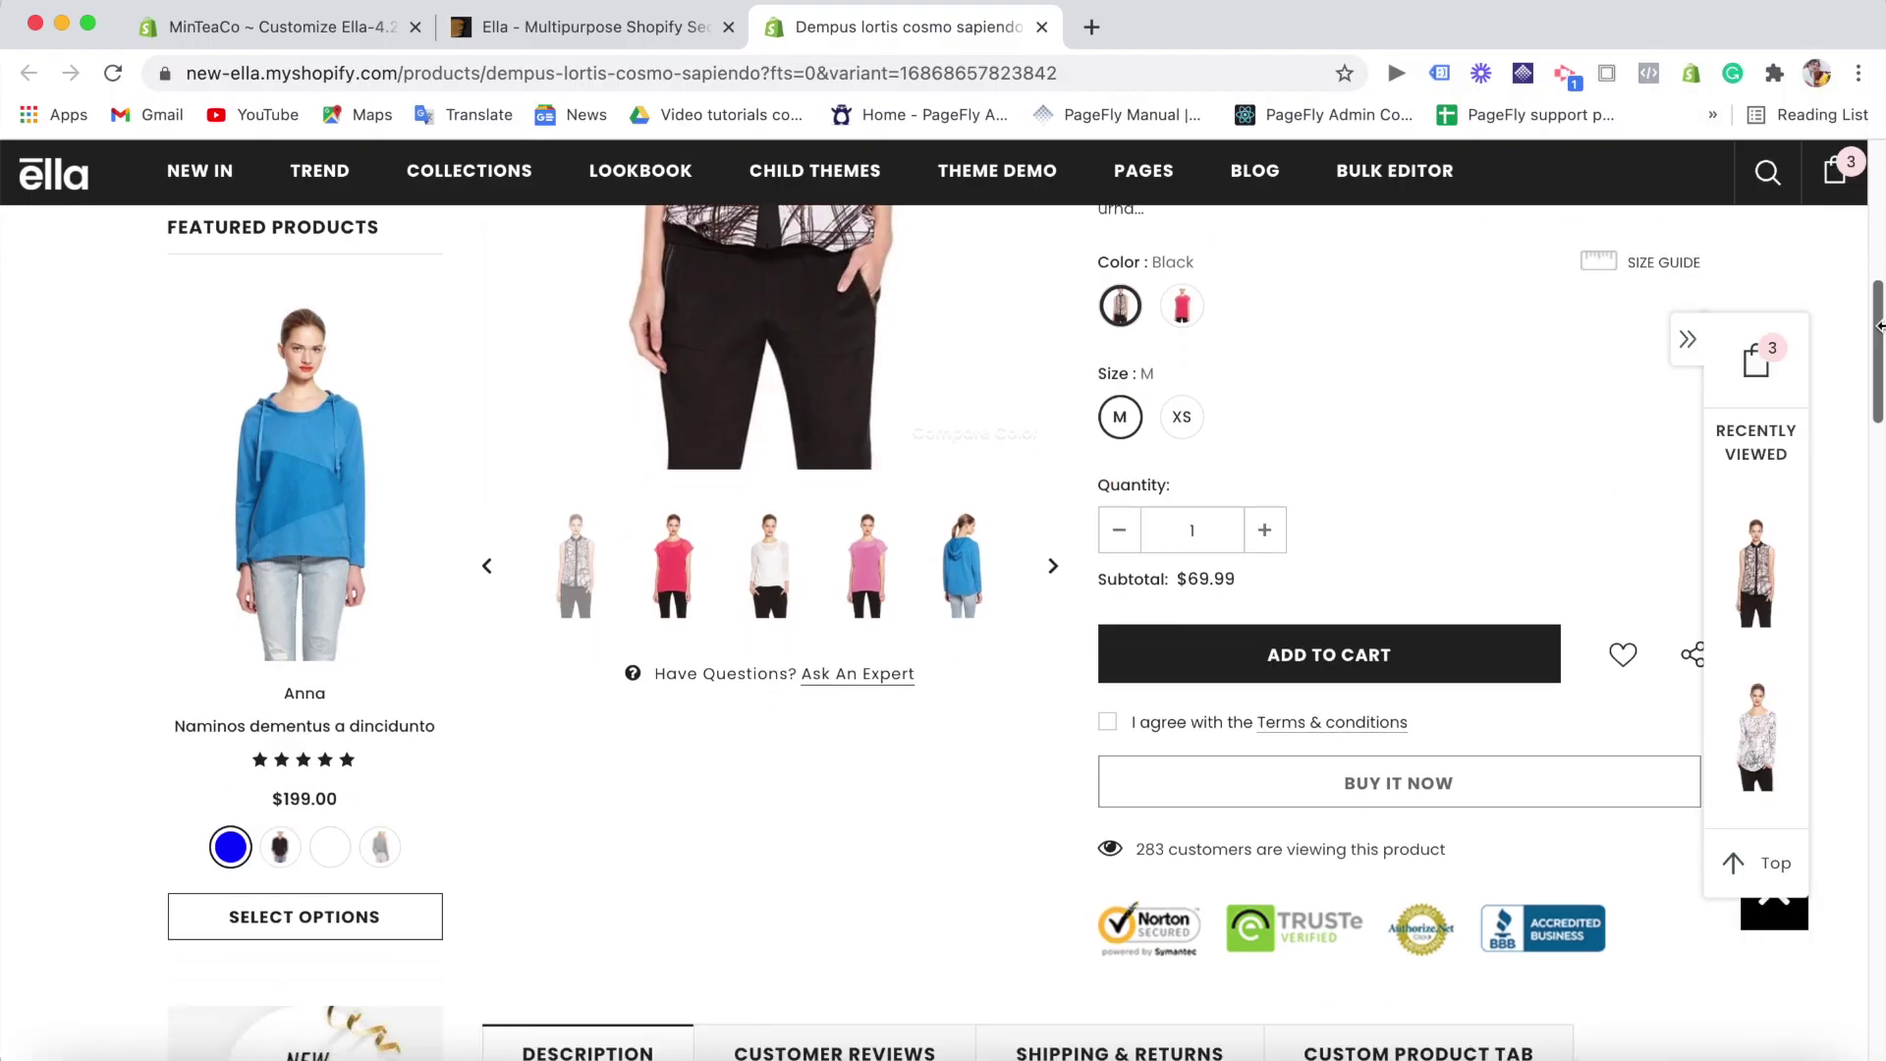
pyautogui.scroll(-1, 1879, 327)
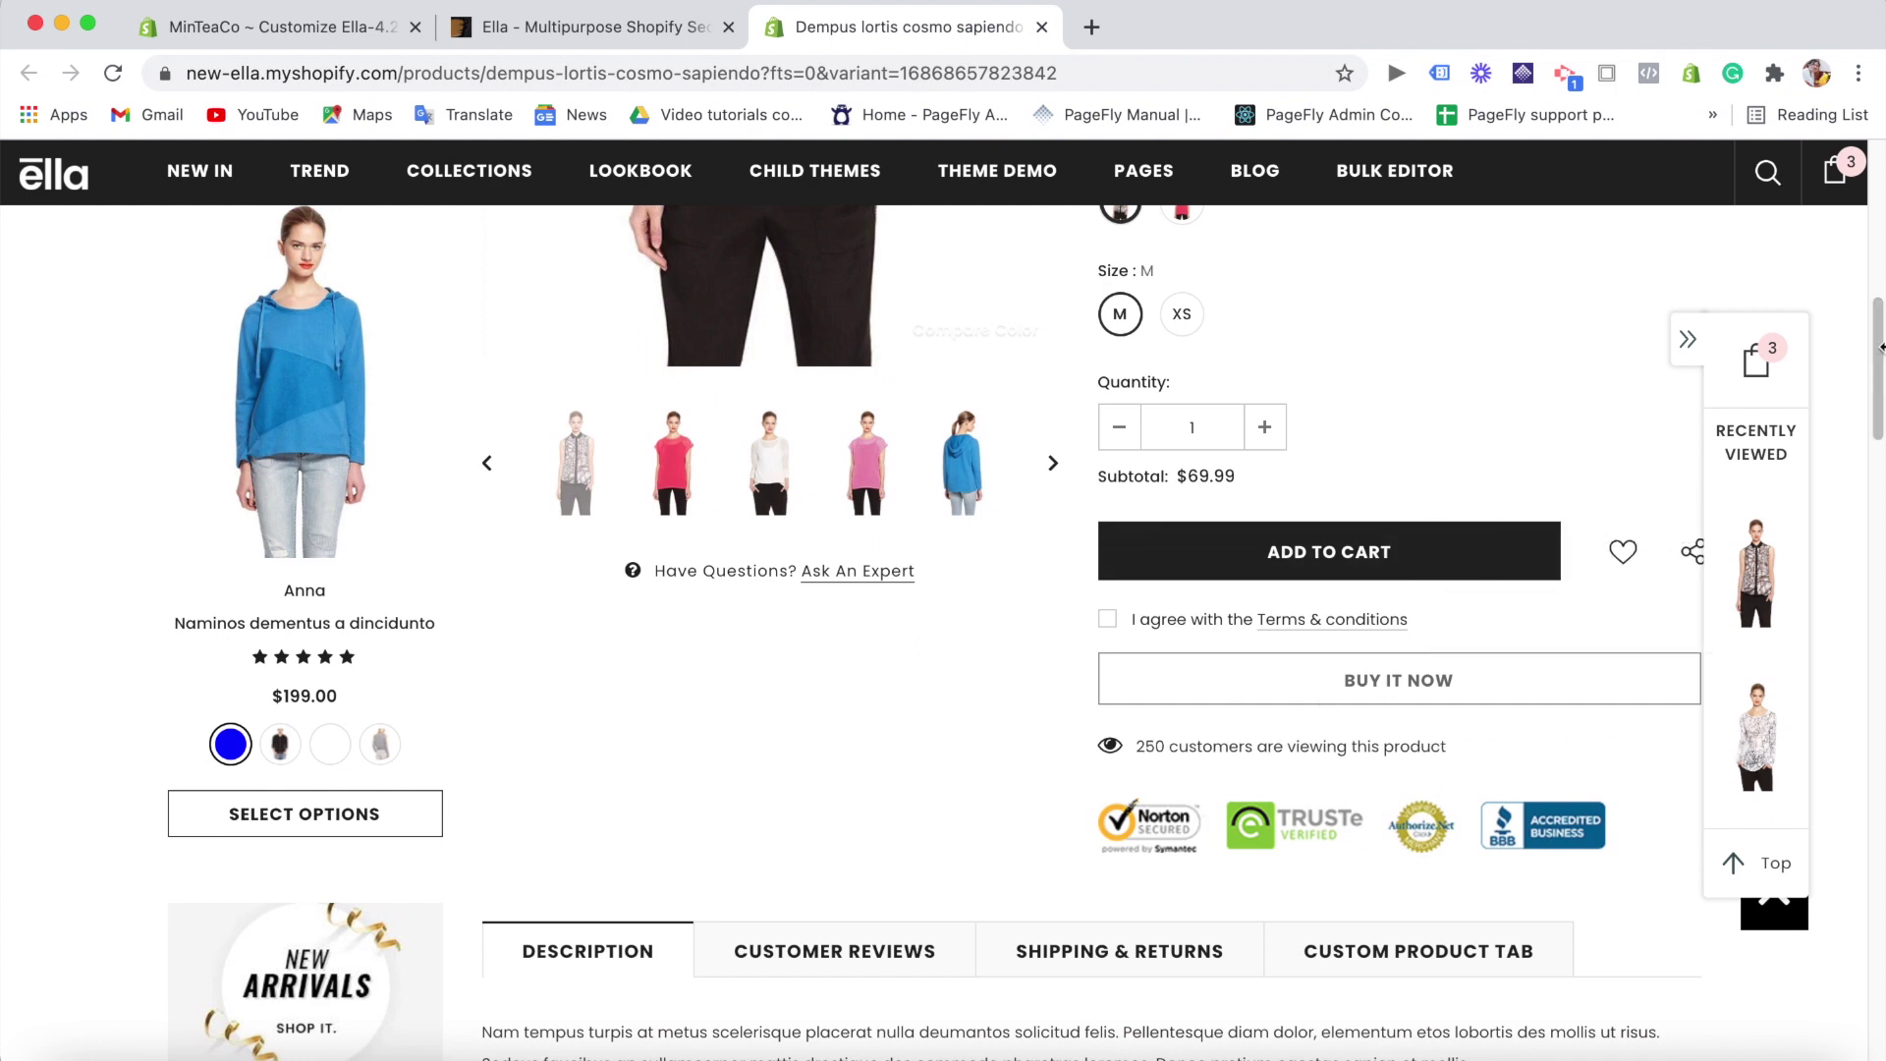
pyautogui.scroll(-5, 1879, 346)
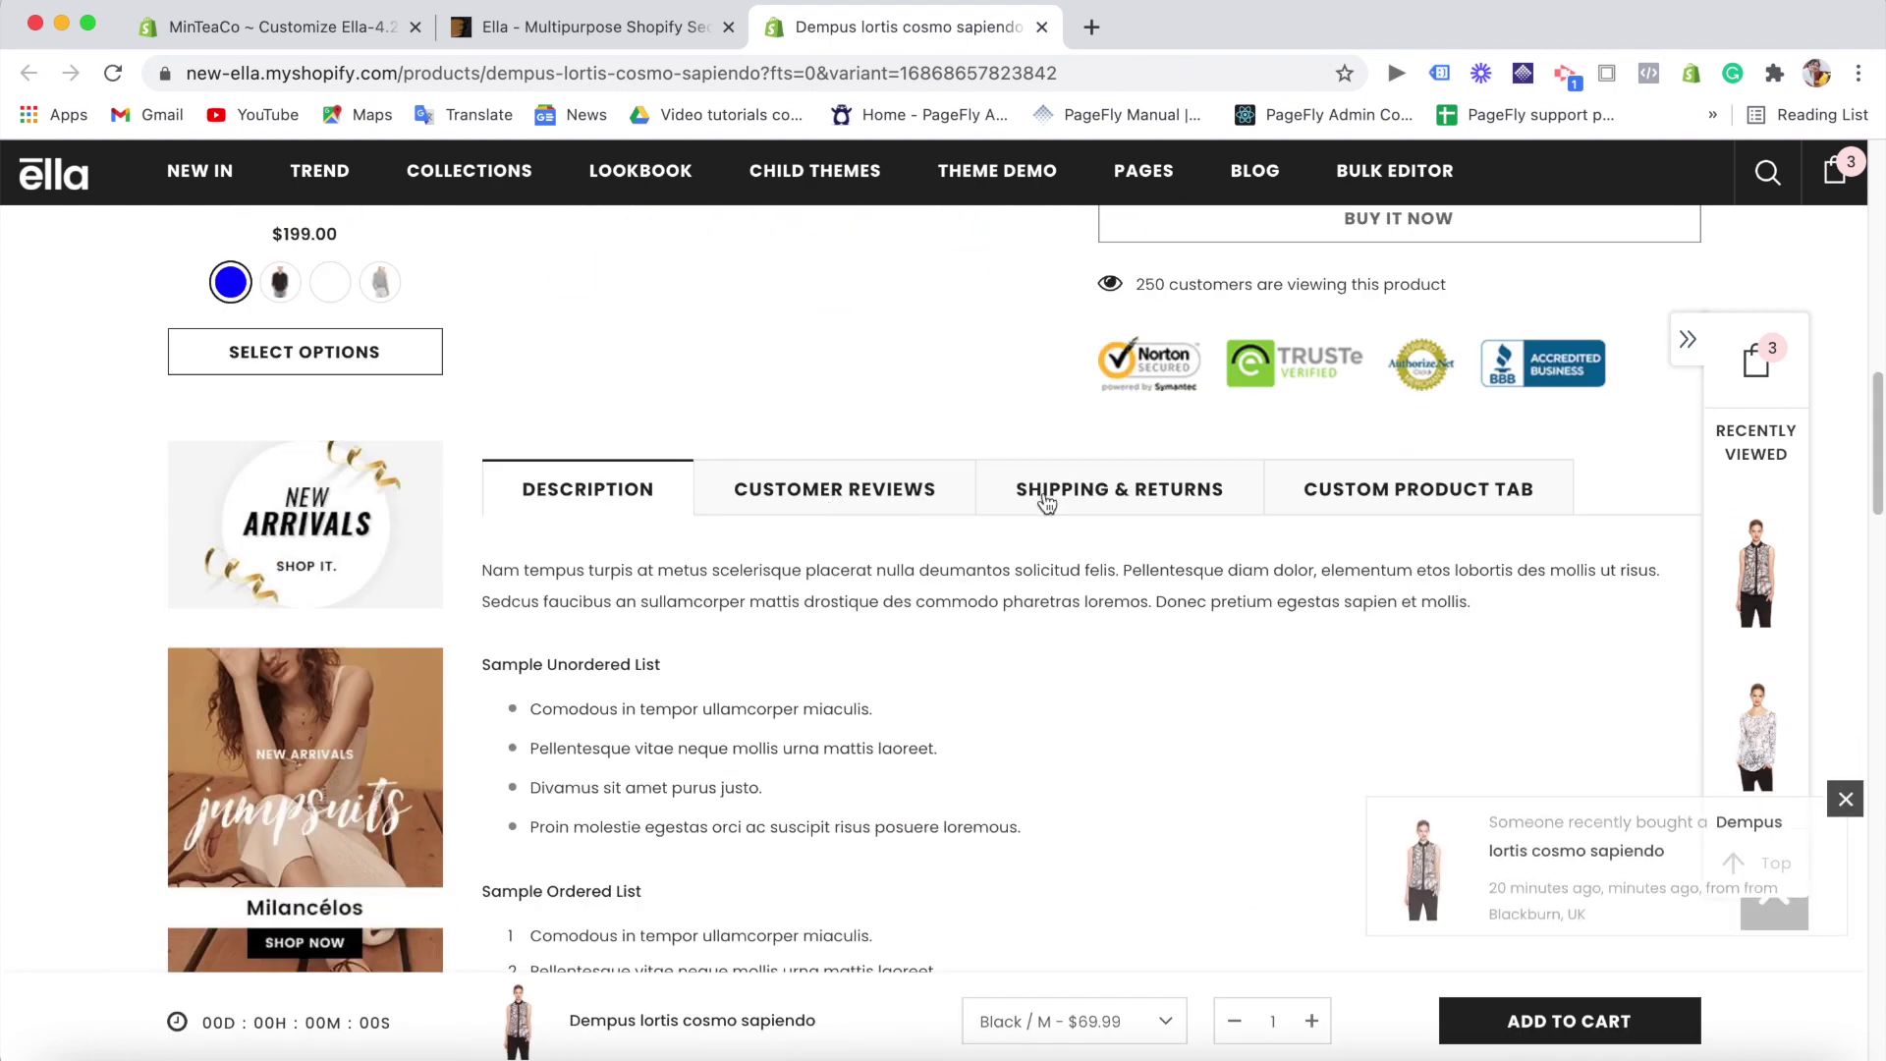
# - View the product's Customer Reviews, Shipping & Returns and Custom Product Tab content, ending on the reviews
pyautogui.click(814, 506)
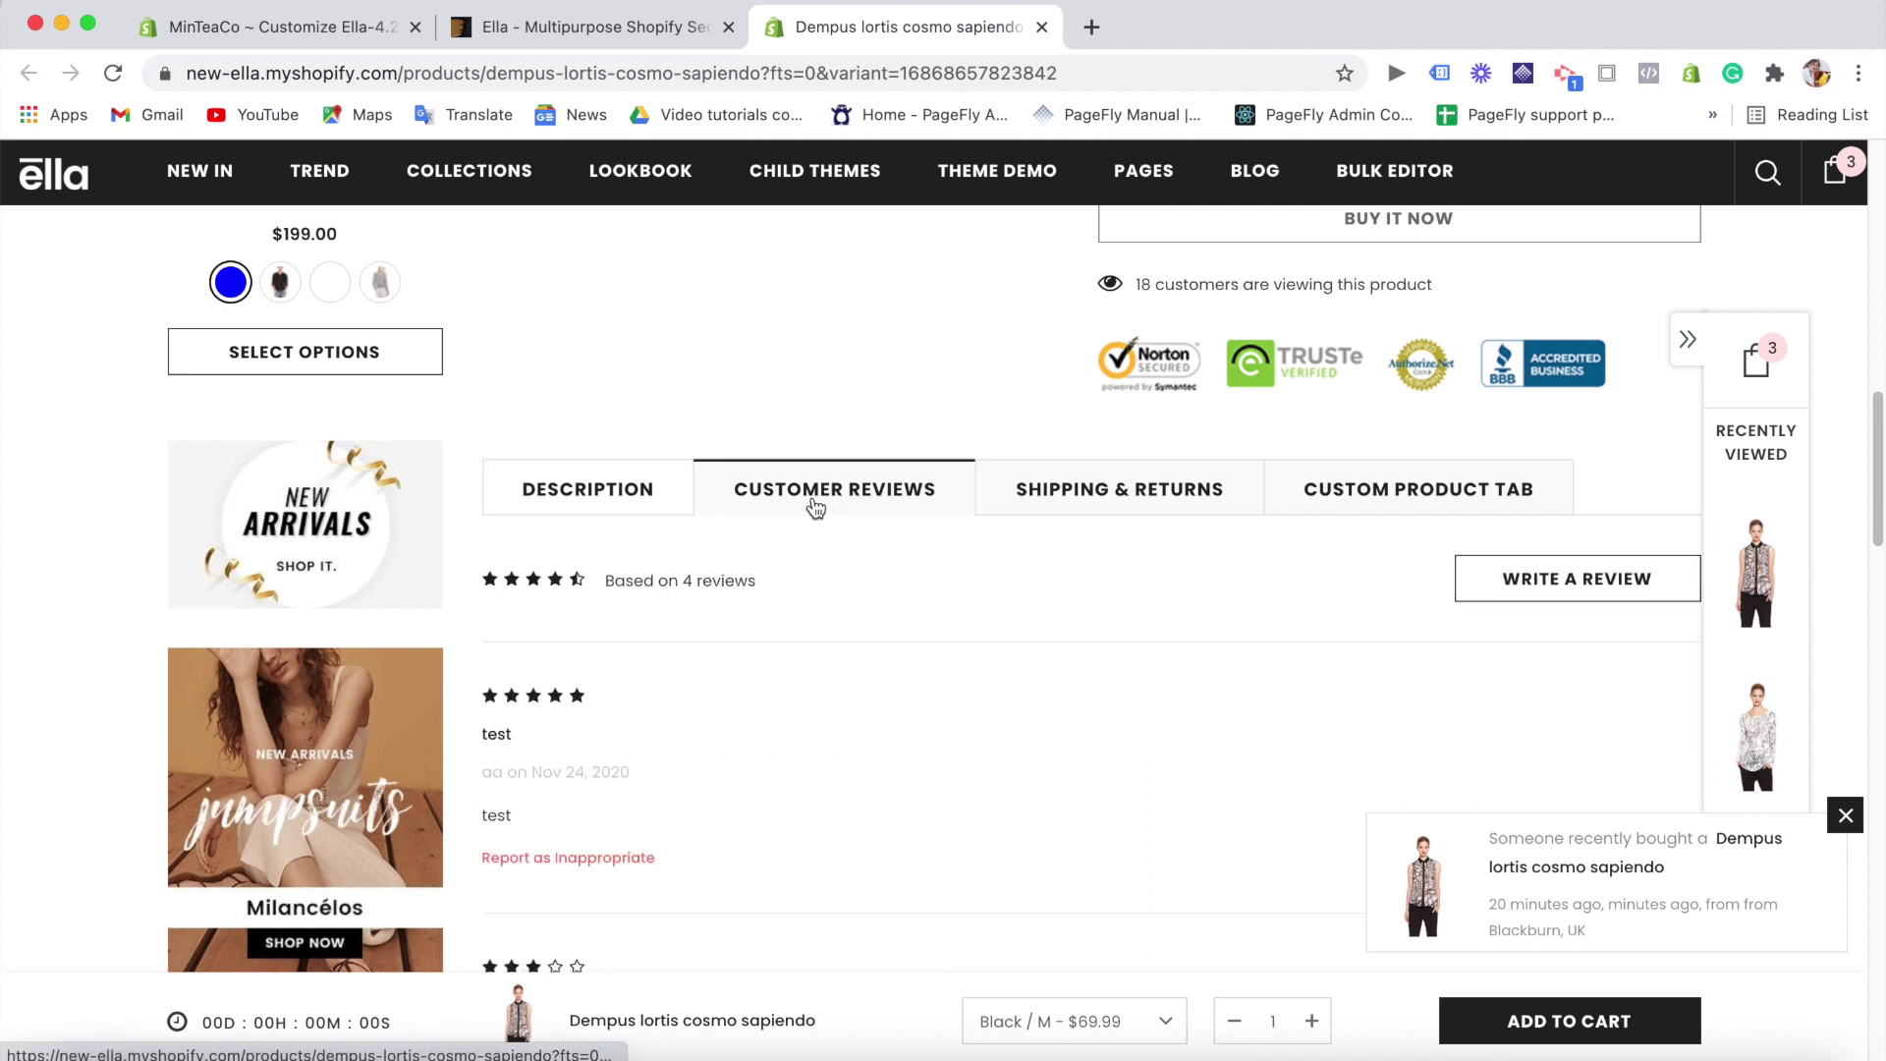
pyautogui.click(1144, 503)
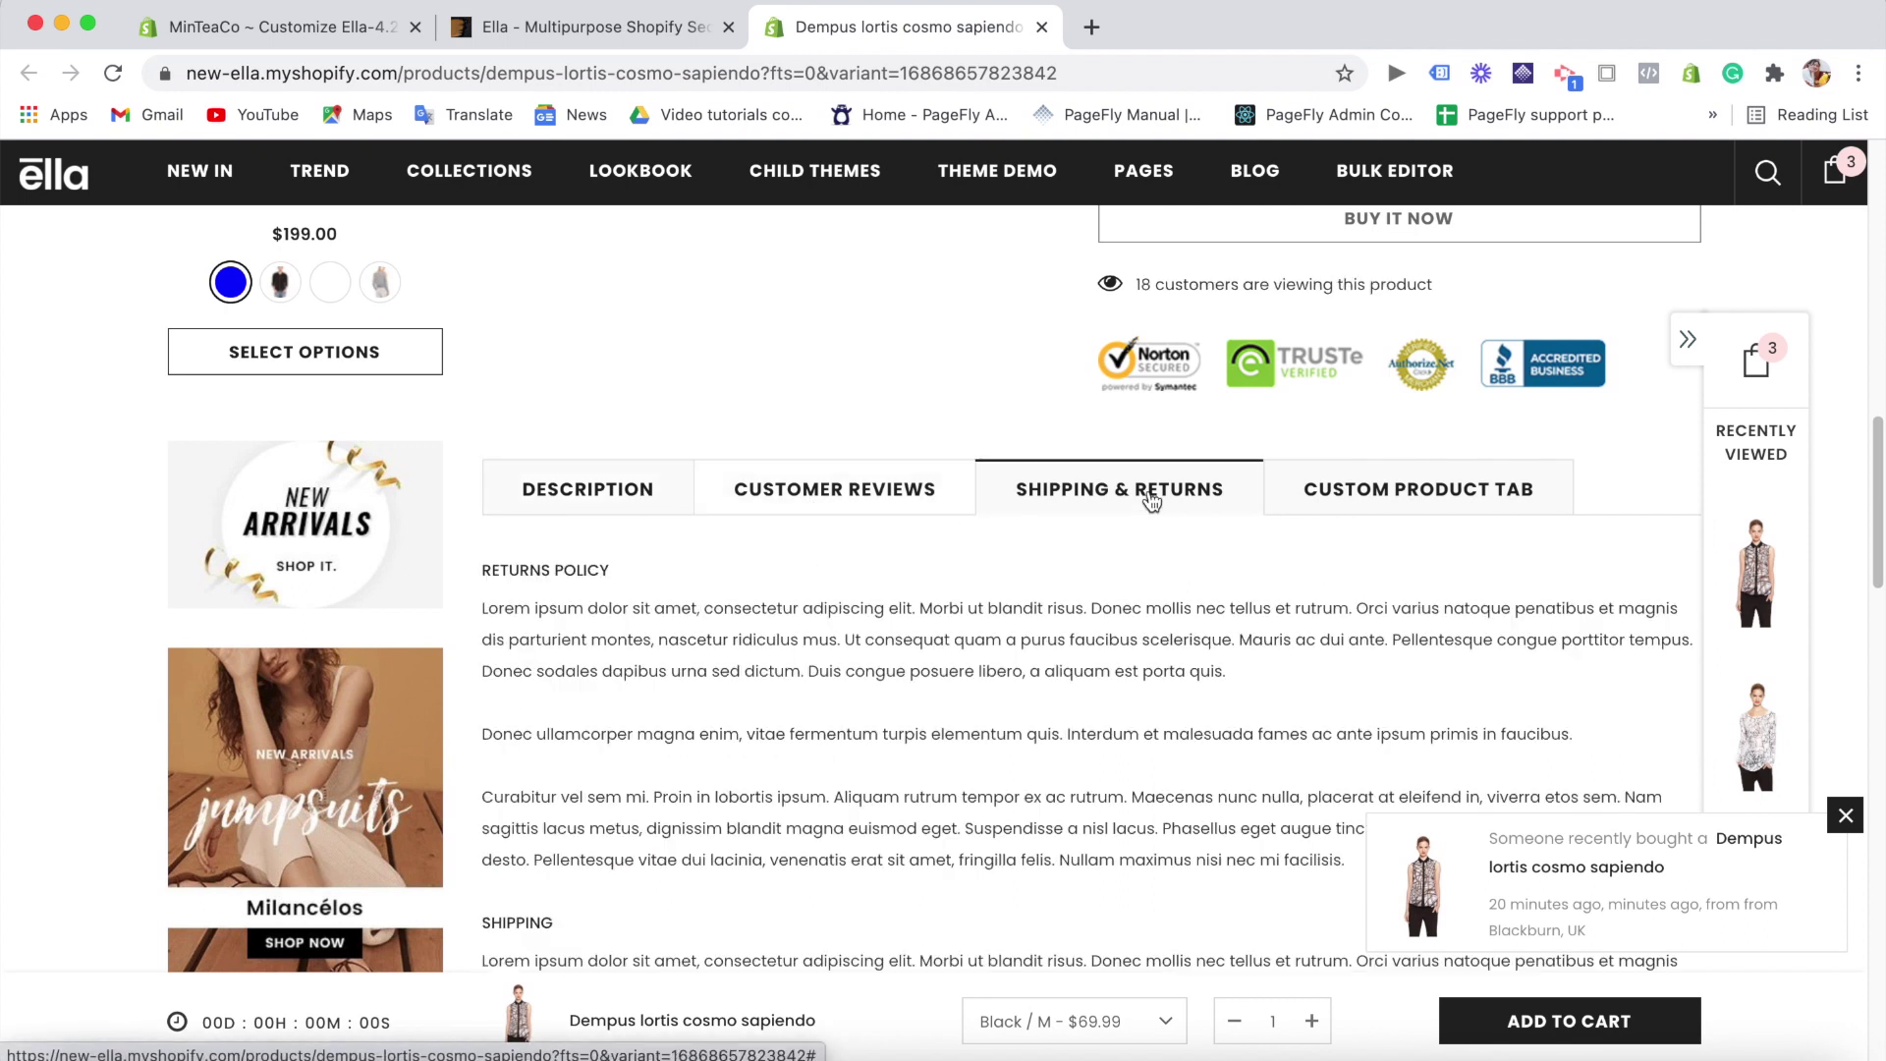
pyautogui.click(1396, 507)
pyautogui.click(1102, 504)
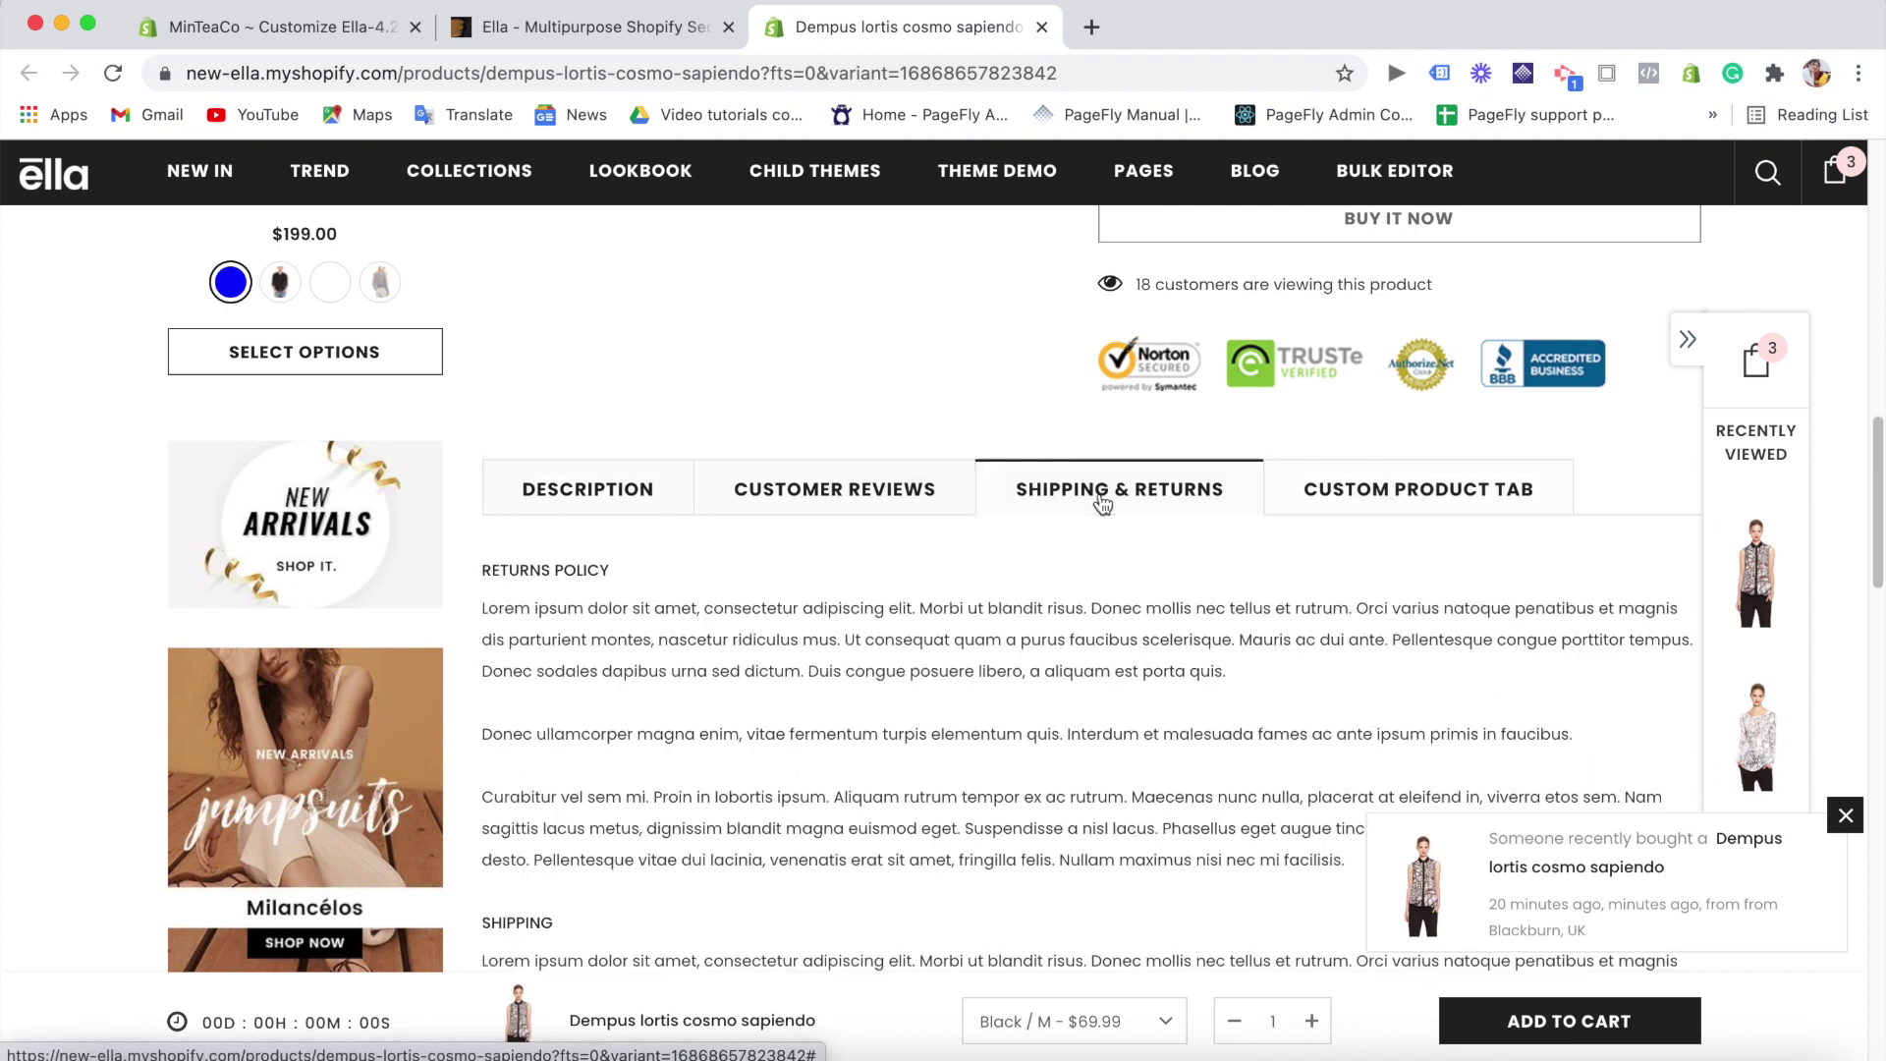
pyautogui.click(842, 503)
pyautogui.moveTo(1859, 459)
pyautogui.mouseDown()
pyautogui.moveTo(1860, 596)
pyautogui.moveTo(1860, 475)
pyautogui.mouseUp()
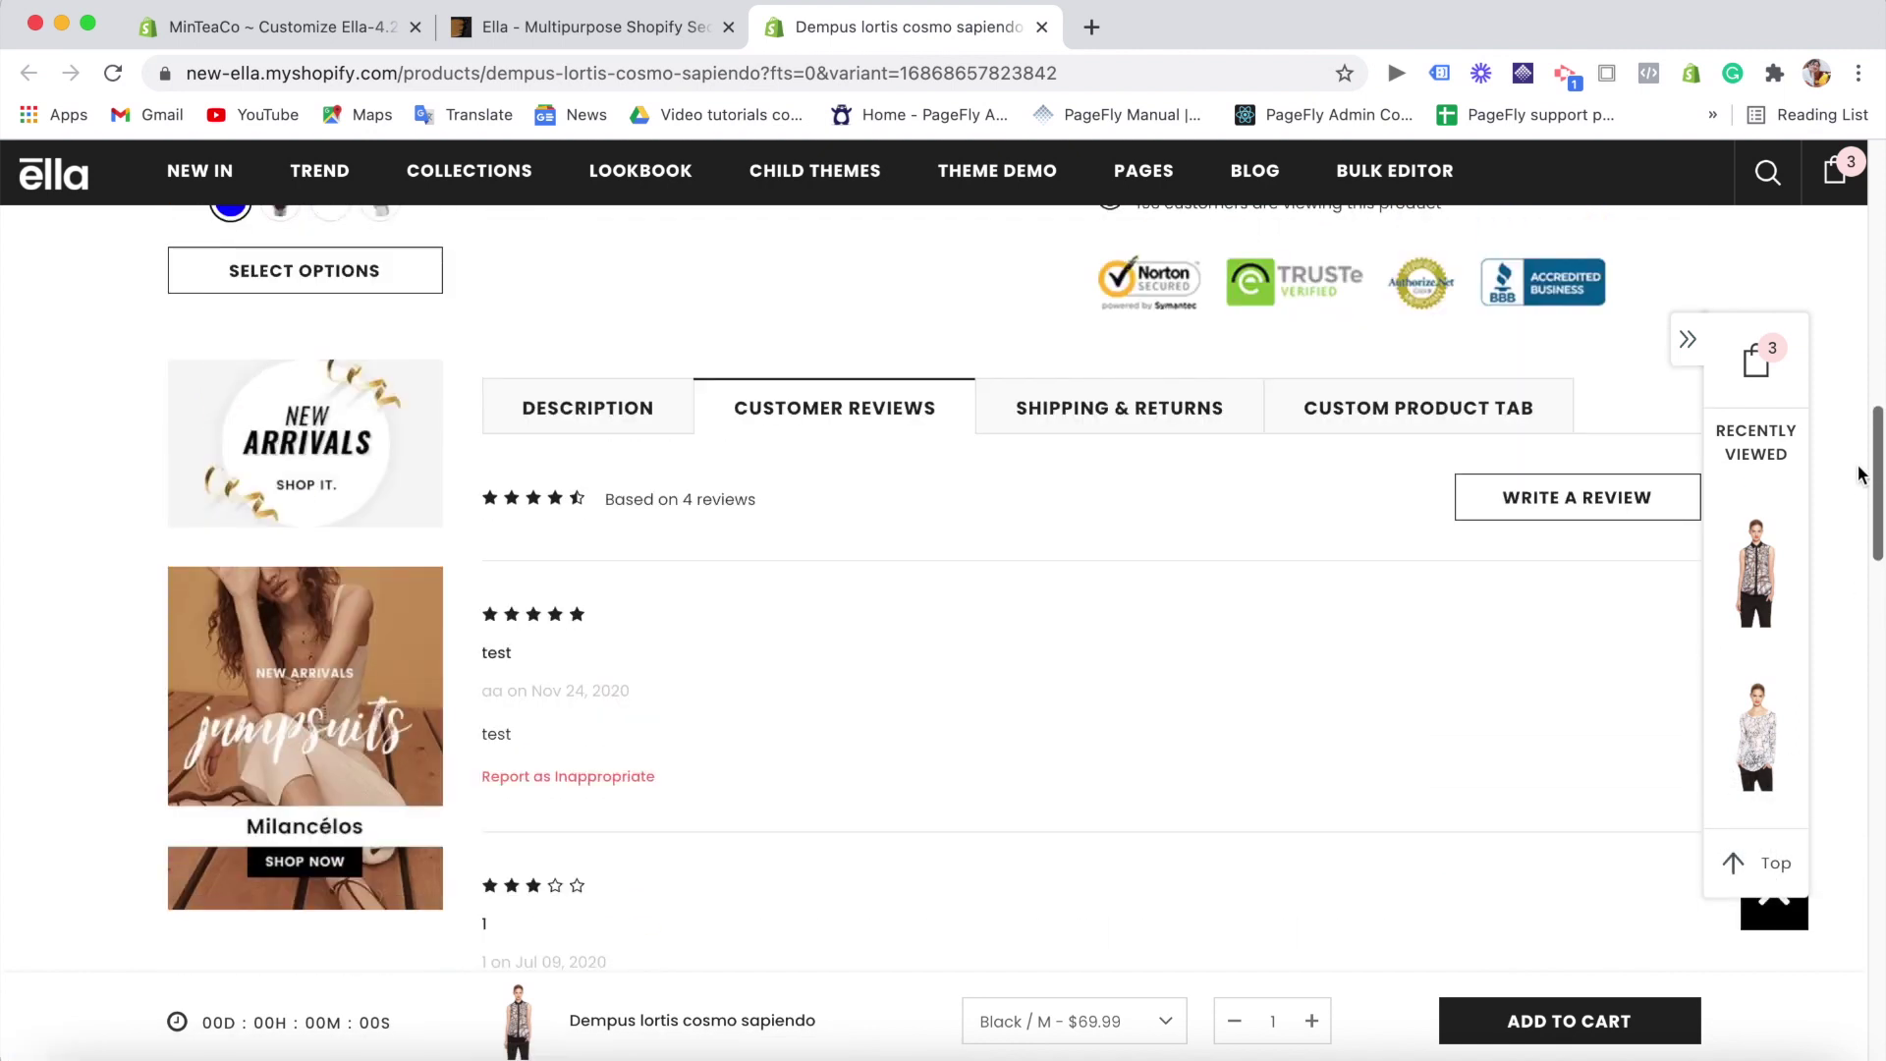
# - Compare the product's Description, Customer Reviews and Shipping & Returns content again, then read the description down to the Sample Block Quote
pyautogui.click(602, 413)
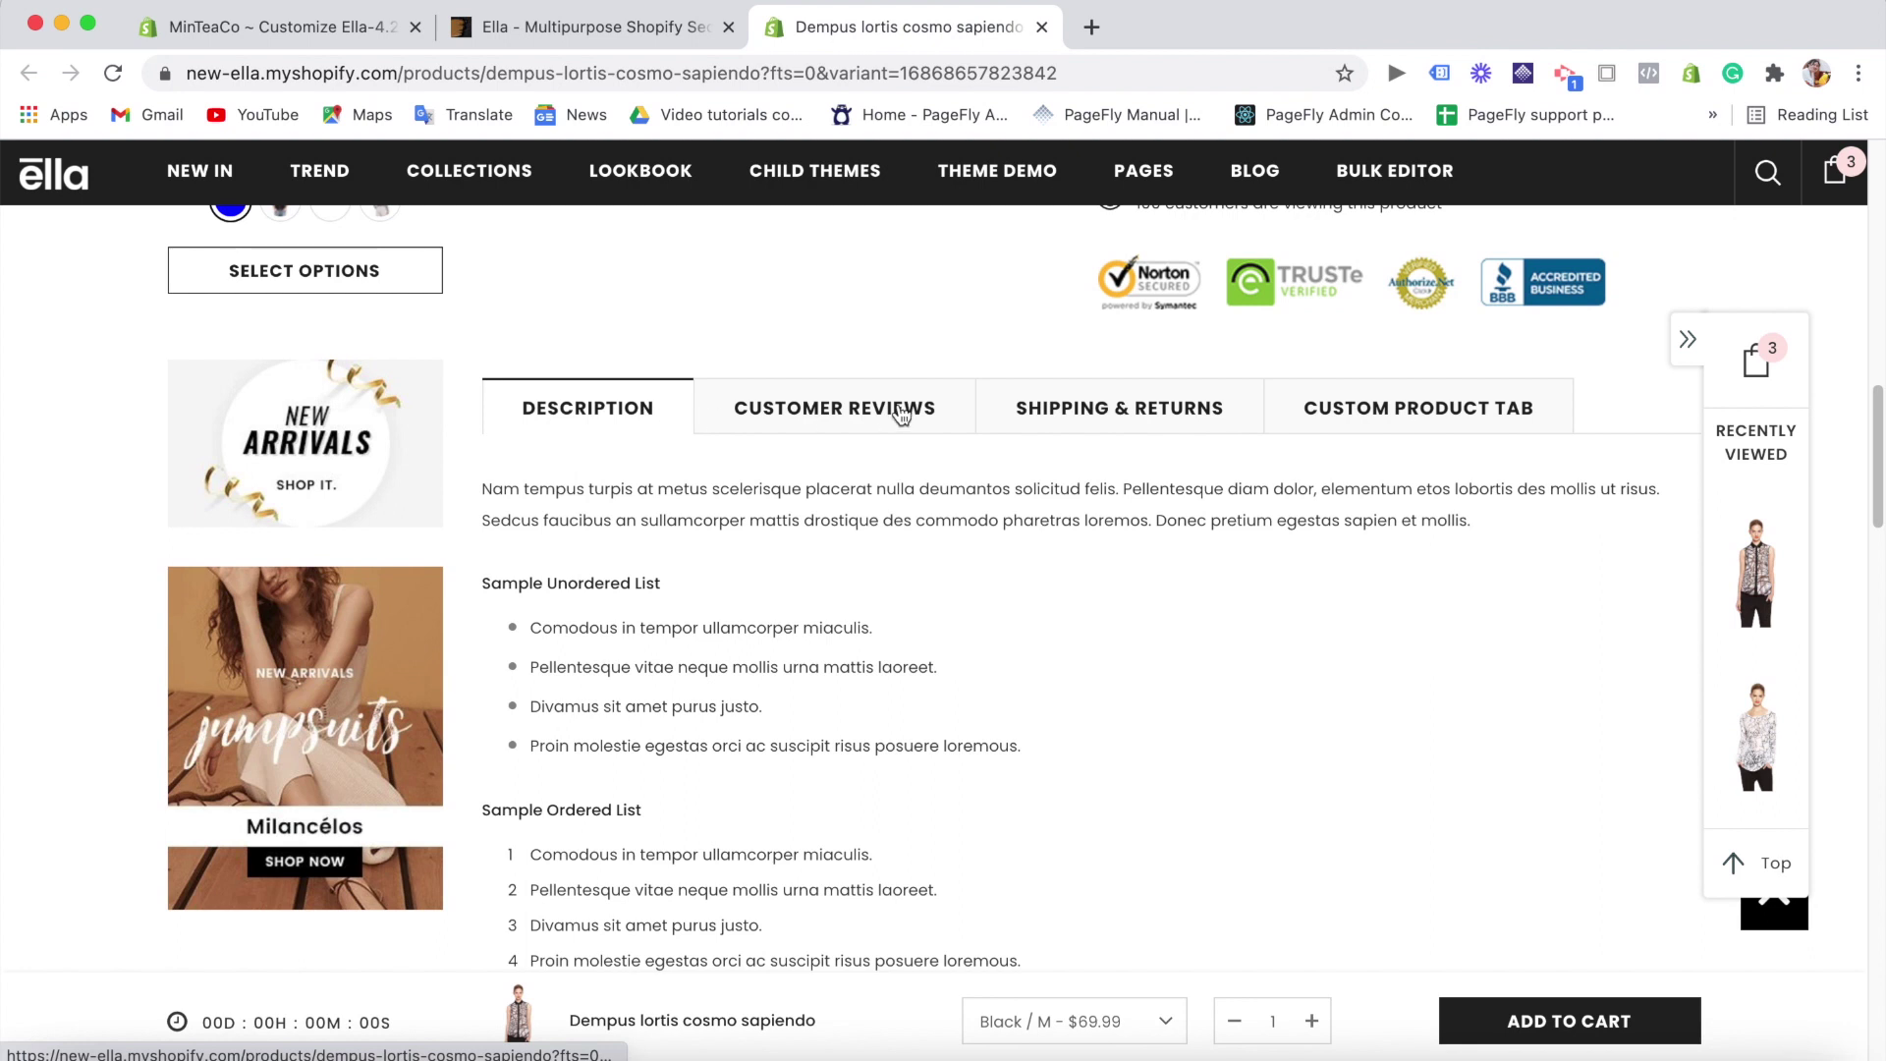
pyautogui.click(901, 413)
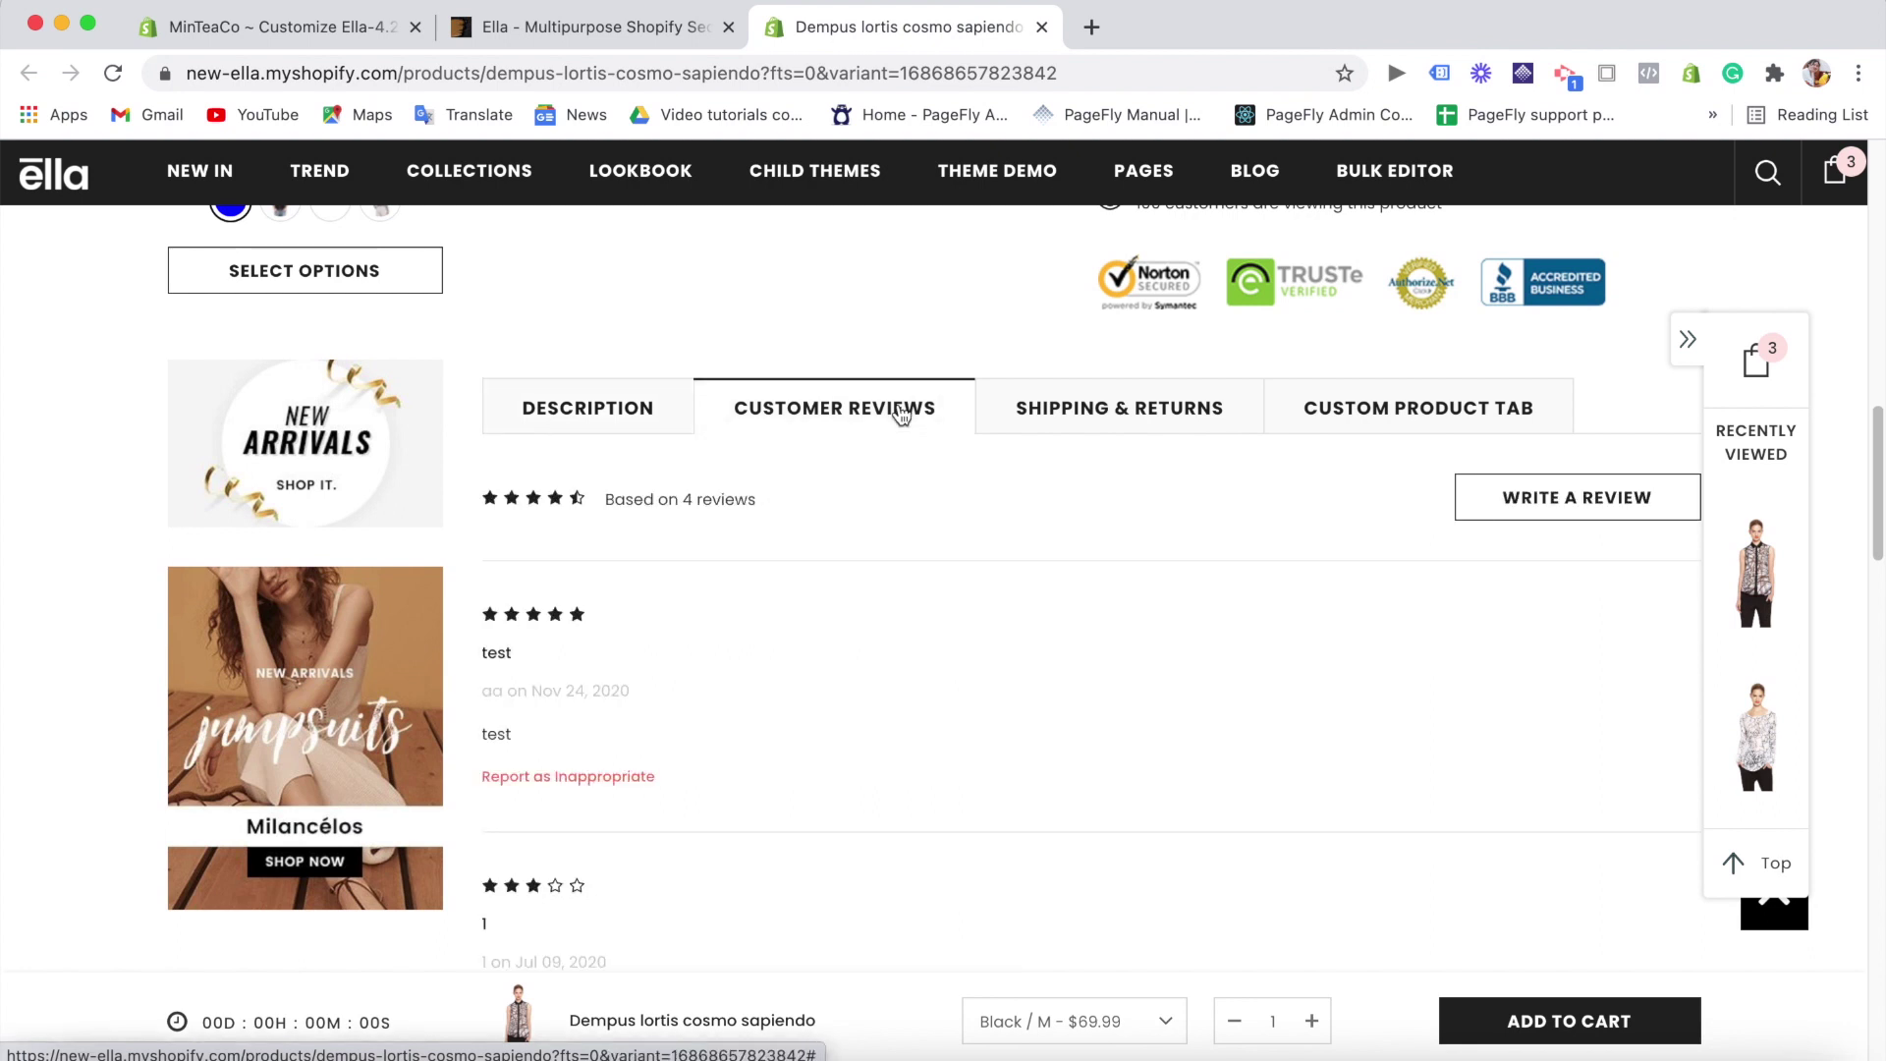
pyautogui.click(1178, 429)
pyautogui.moveTo(1871, 470)
pyautogui.mouseDown()
pyautogui.moveTo(1872, 585)
pyautogui.moveTo(1870, 496)
pyautogui.mouseUp()
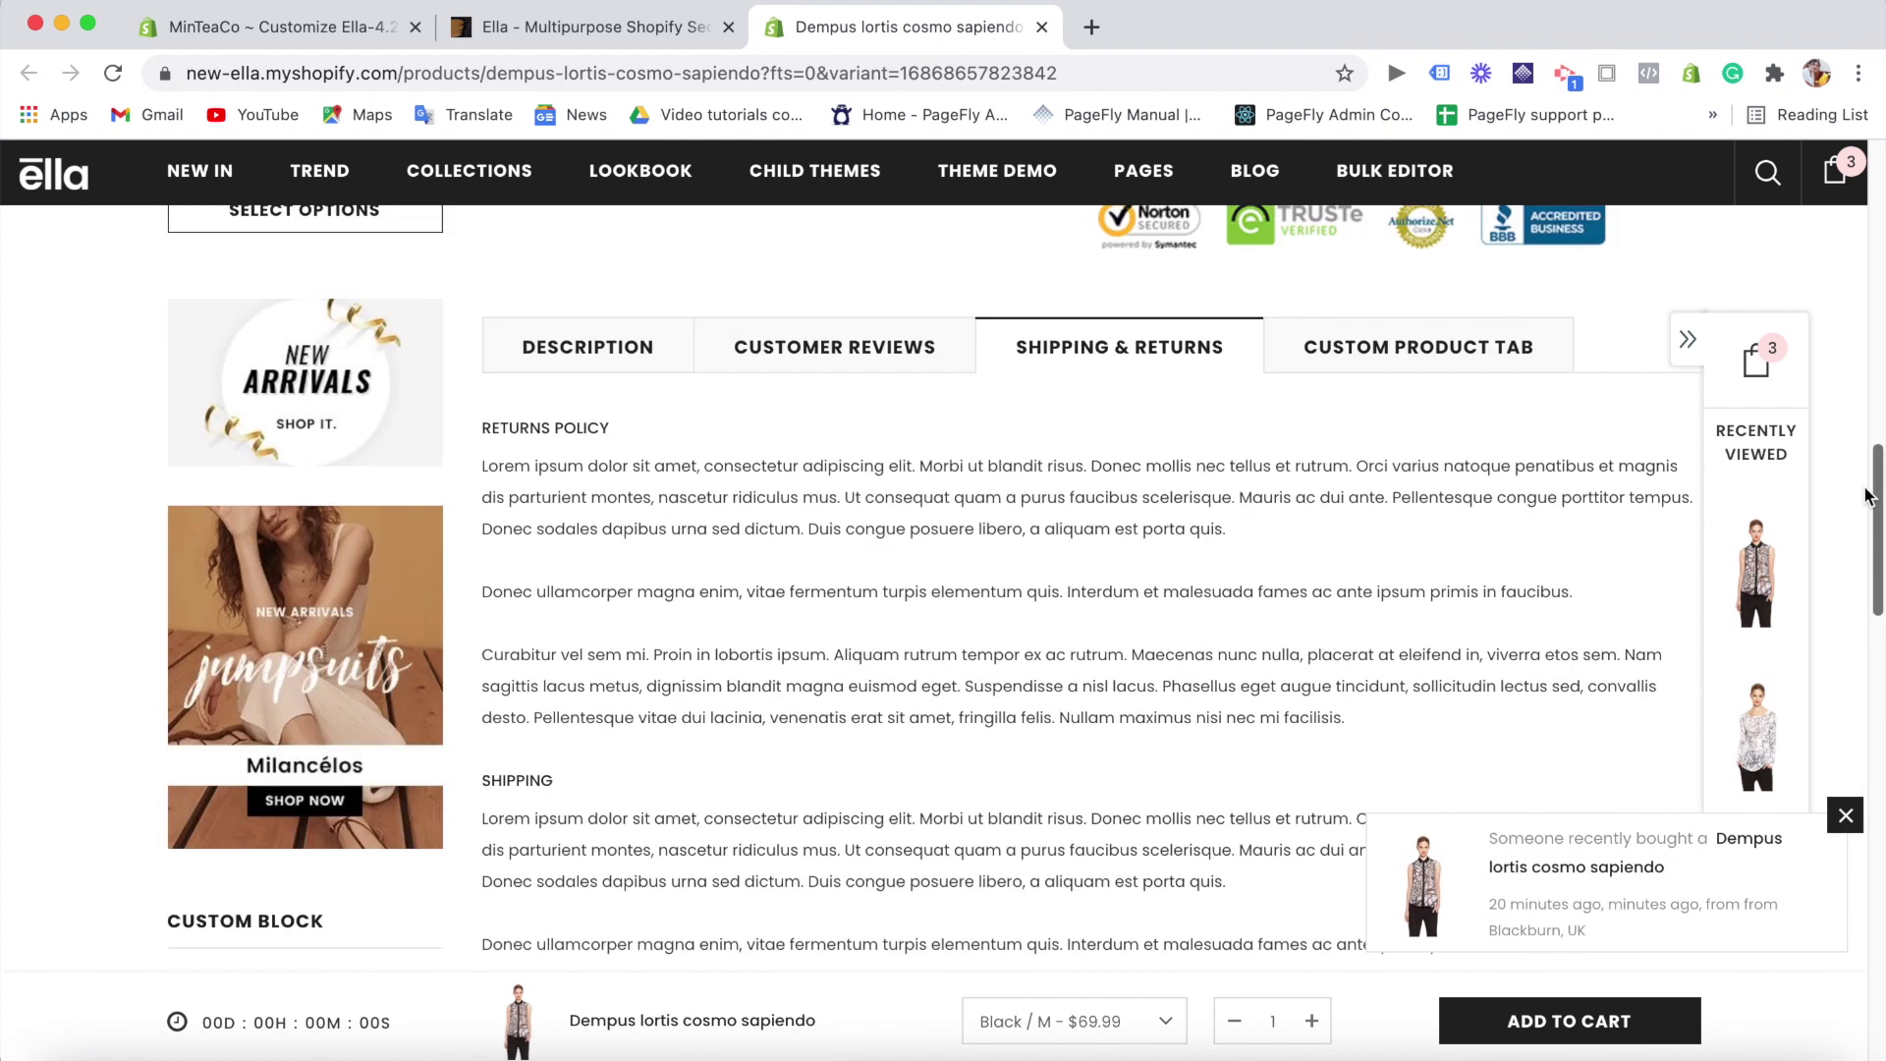
pyautogui.click(595, 346)
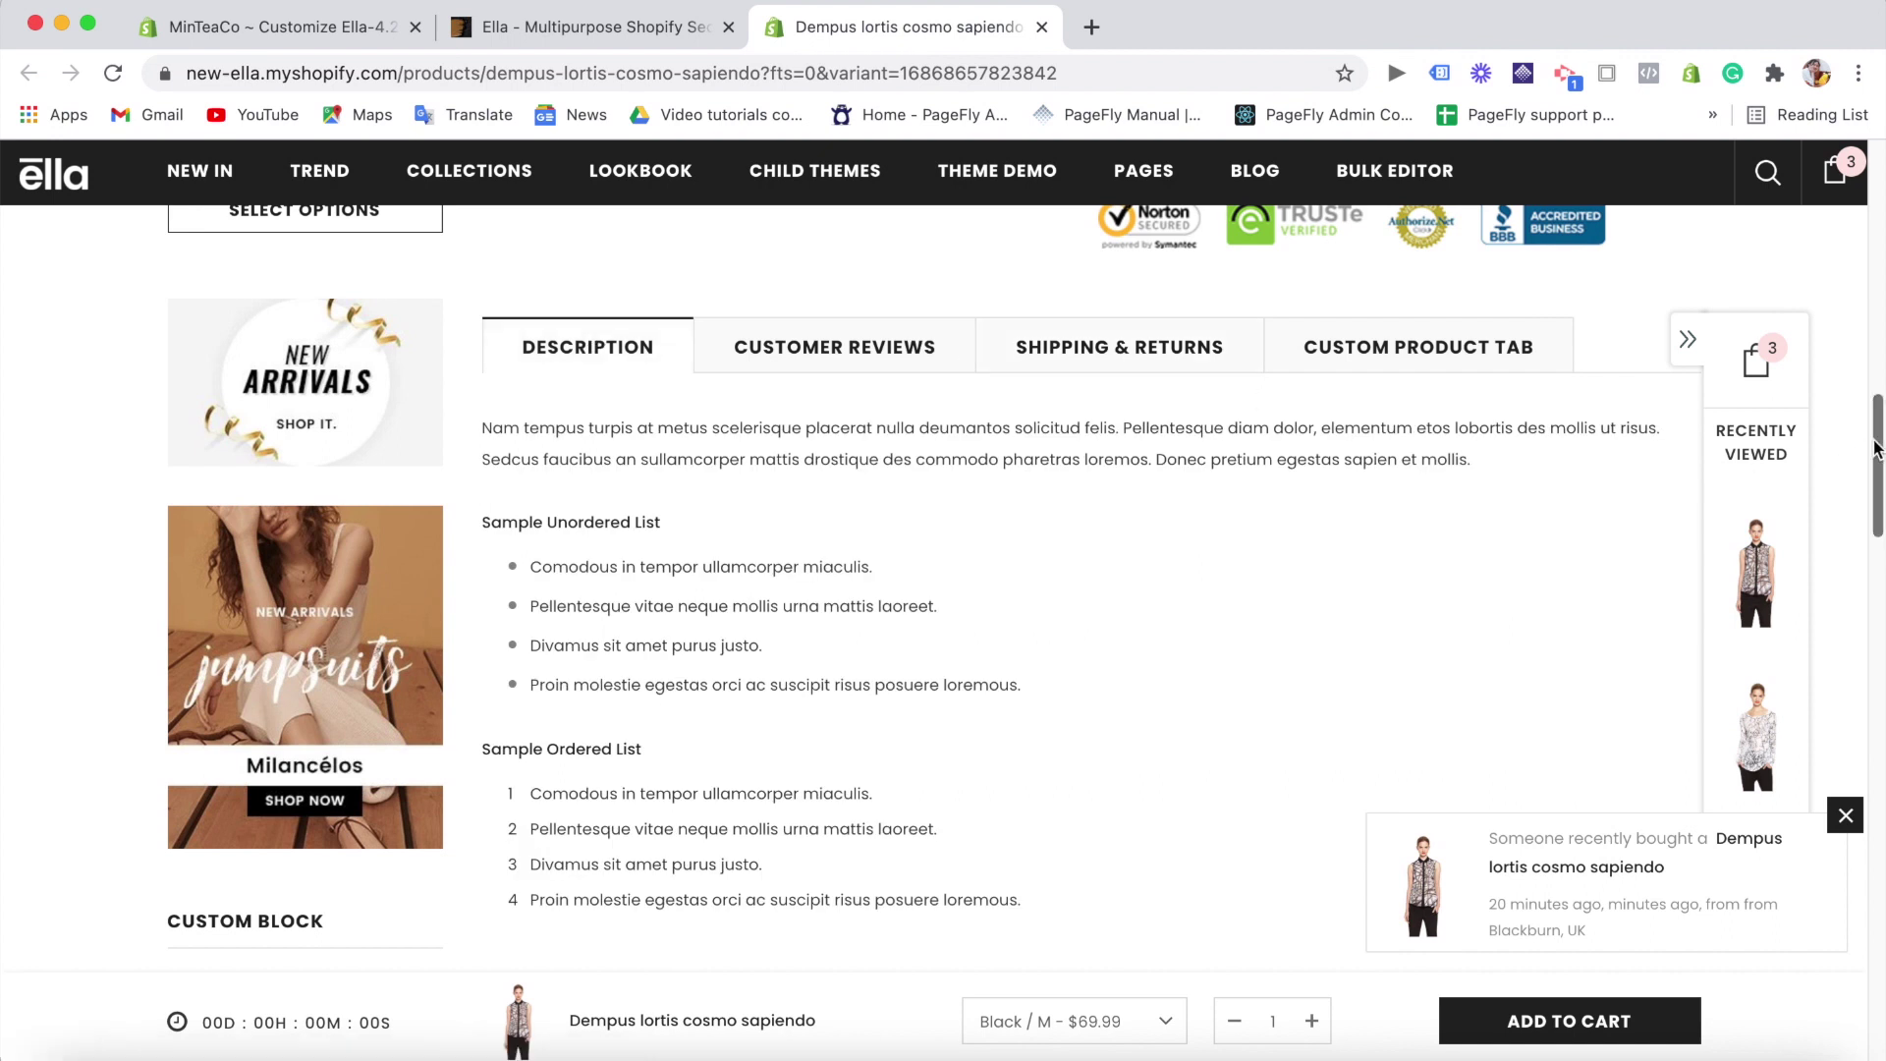
pyautogui.scroll(-8, 1835, 483)
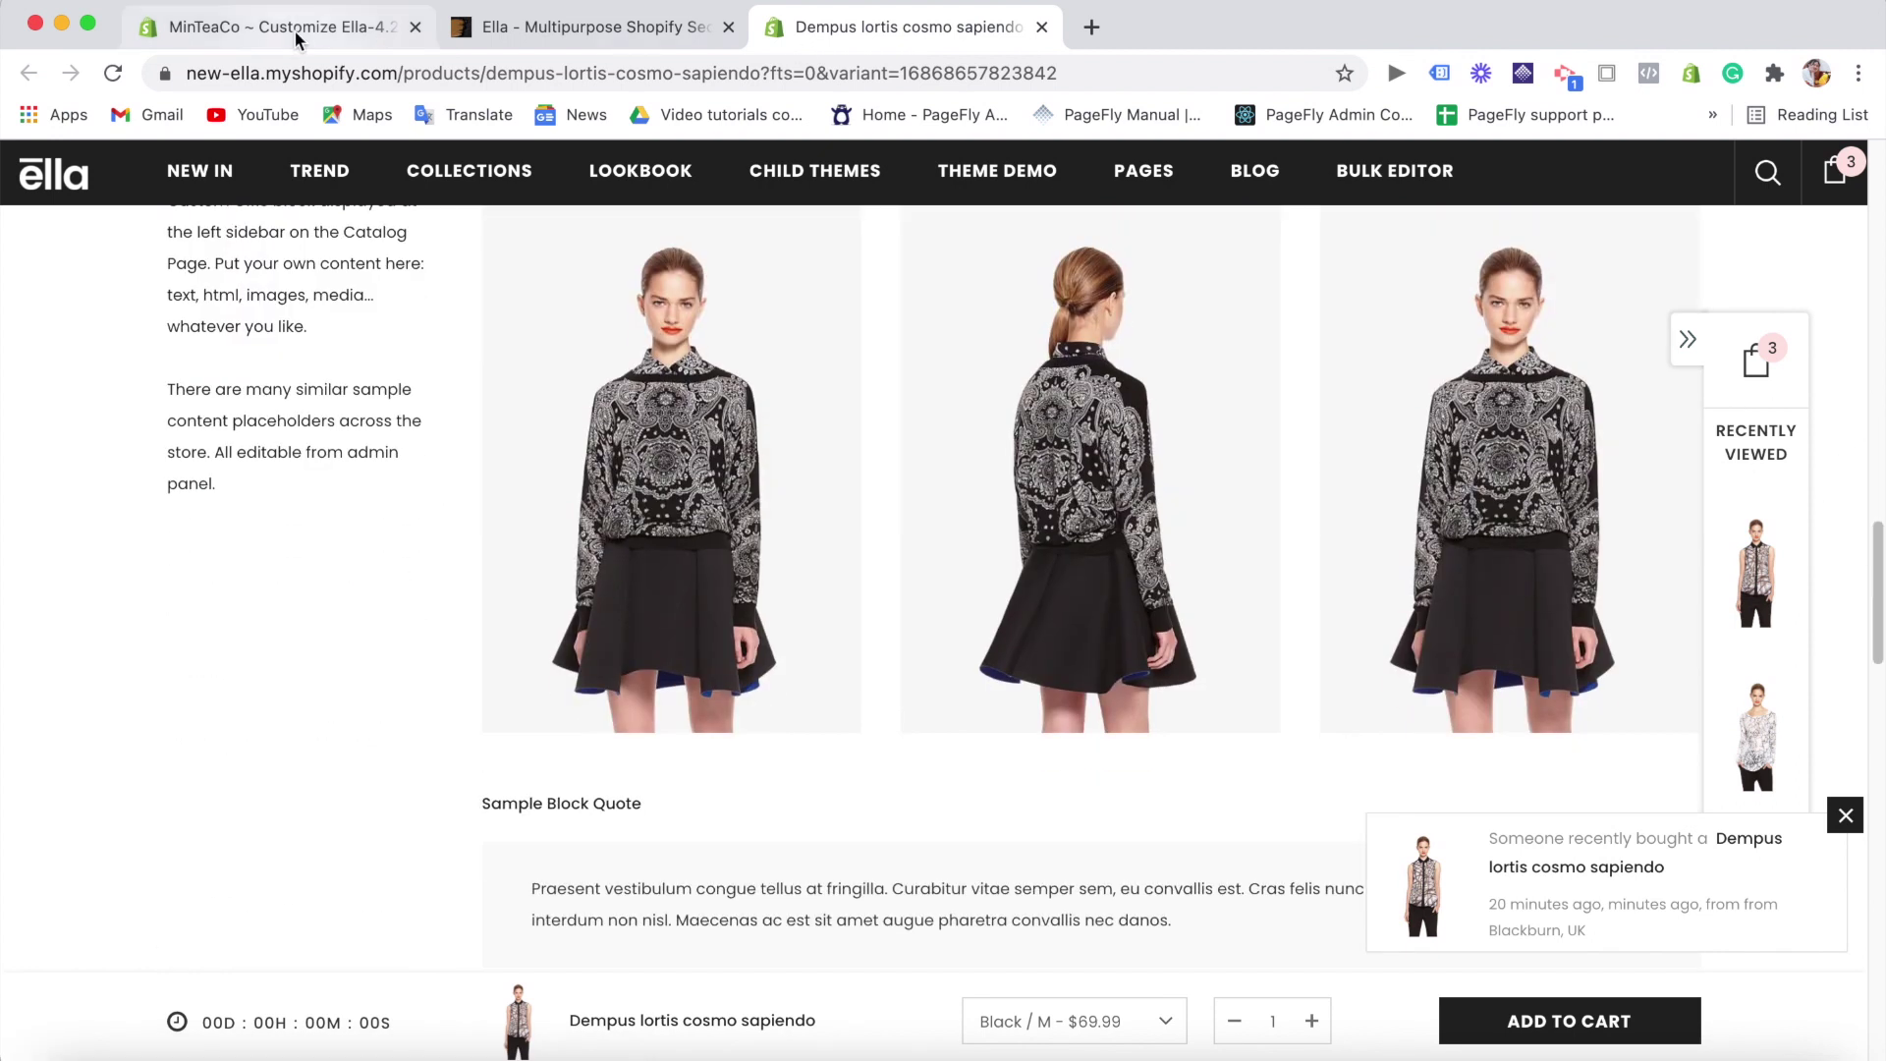
# - Switch to the store's theme editor and review the Product Default section's settings down to the countdown progress bar options
pyautogui.click(296, 30)
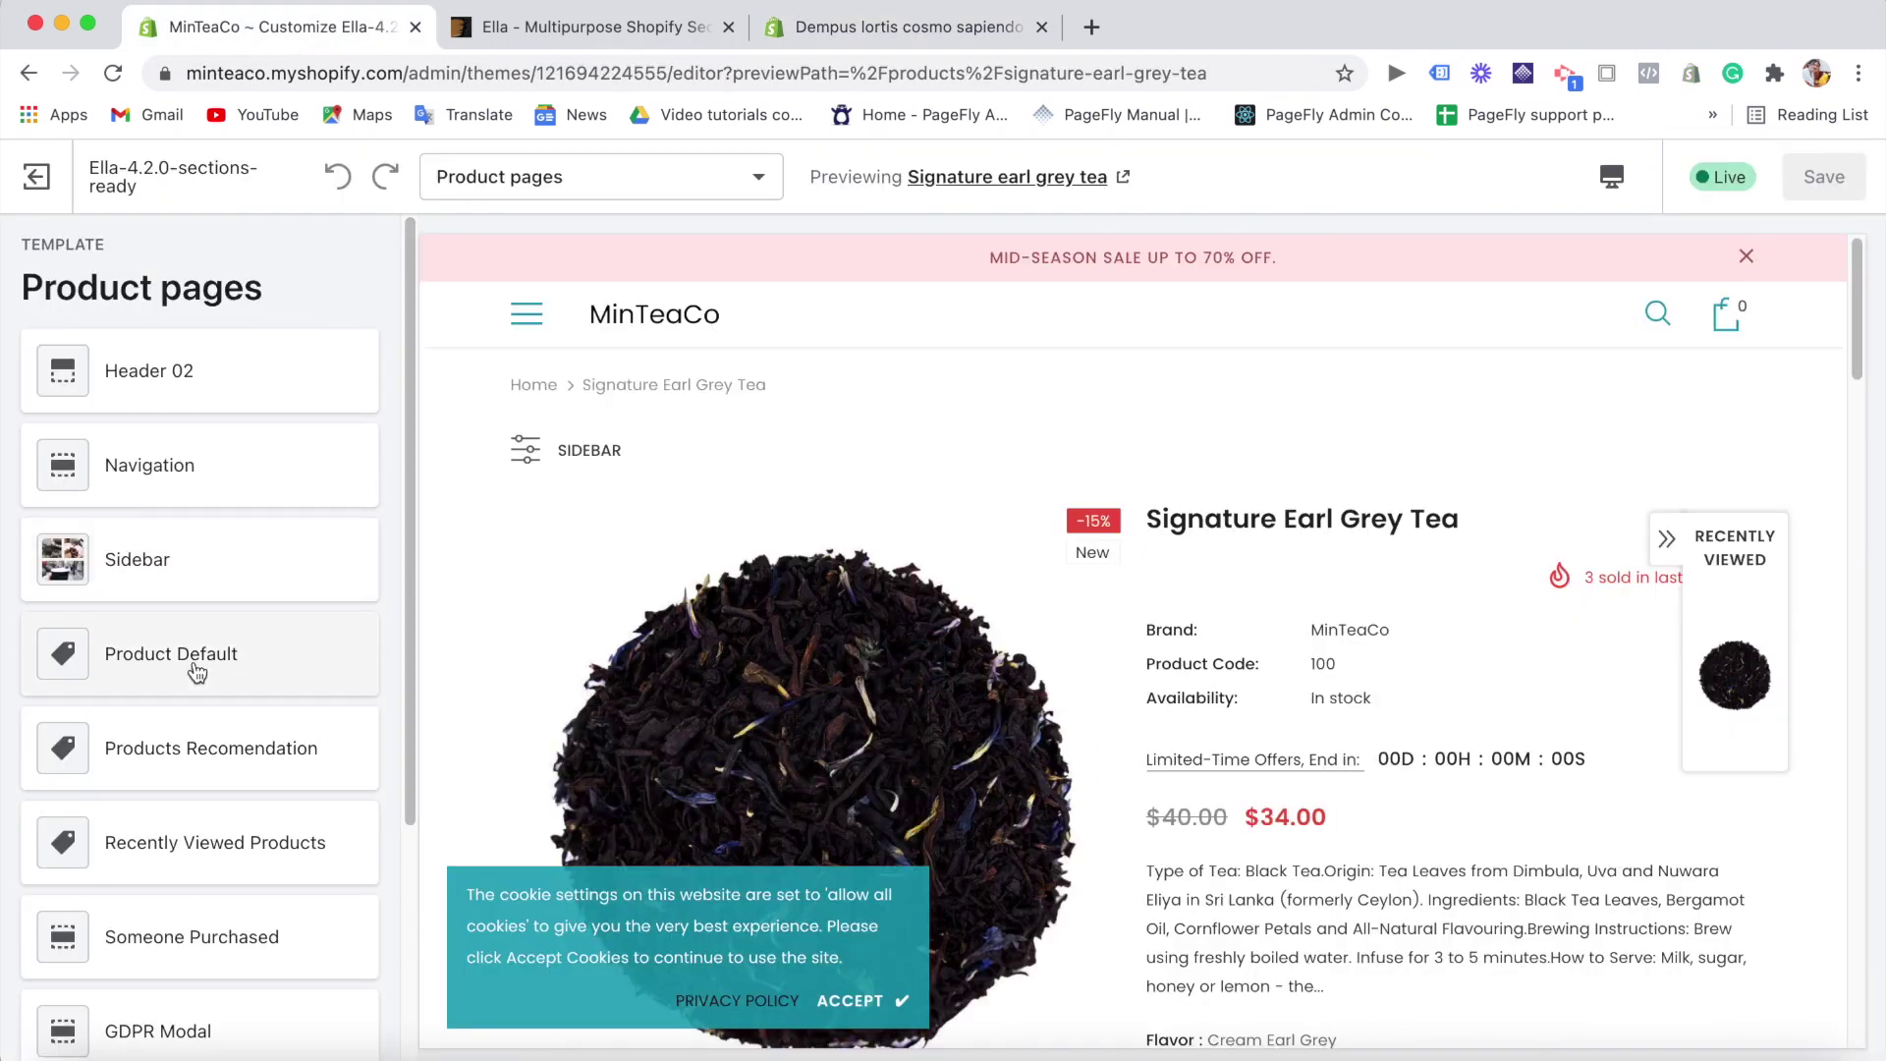
pyautogui.click(263, 656)
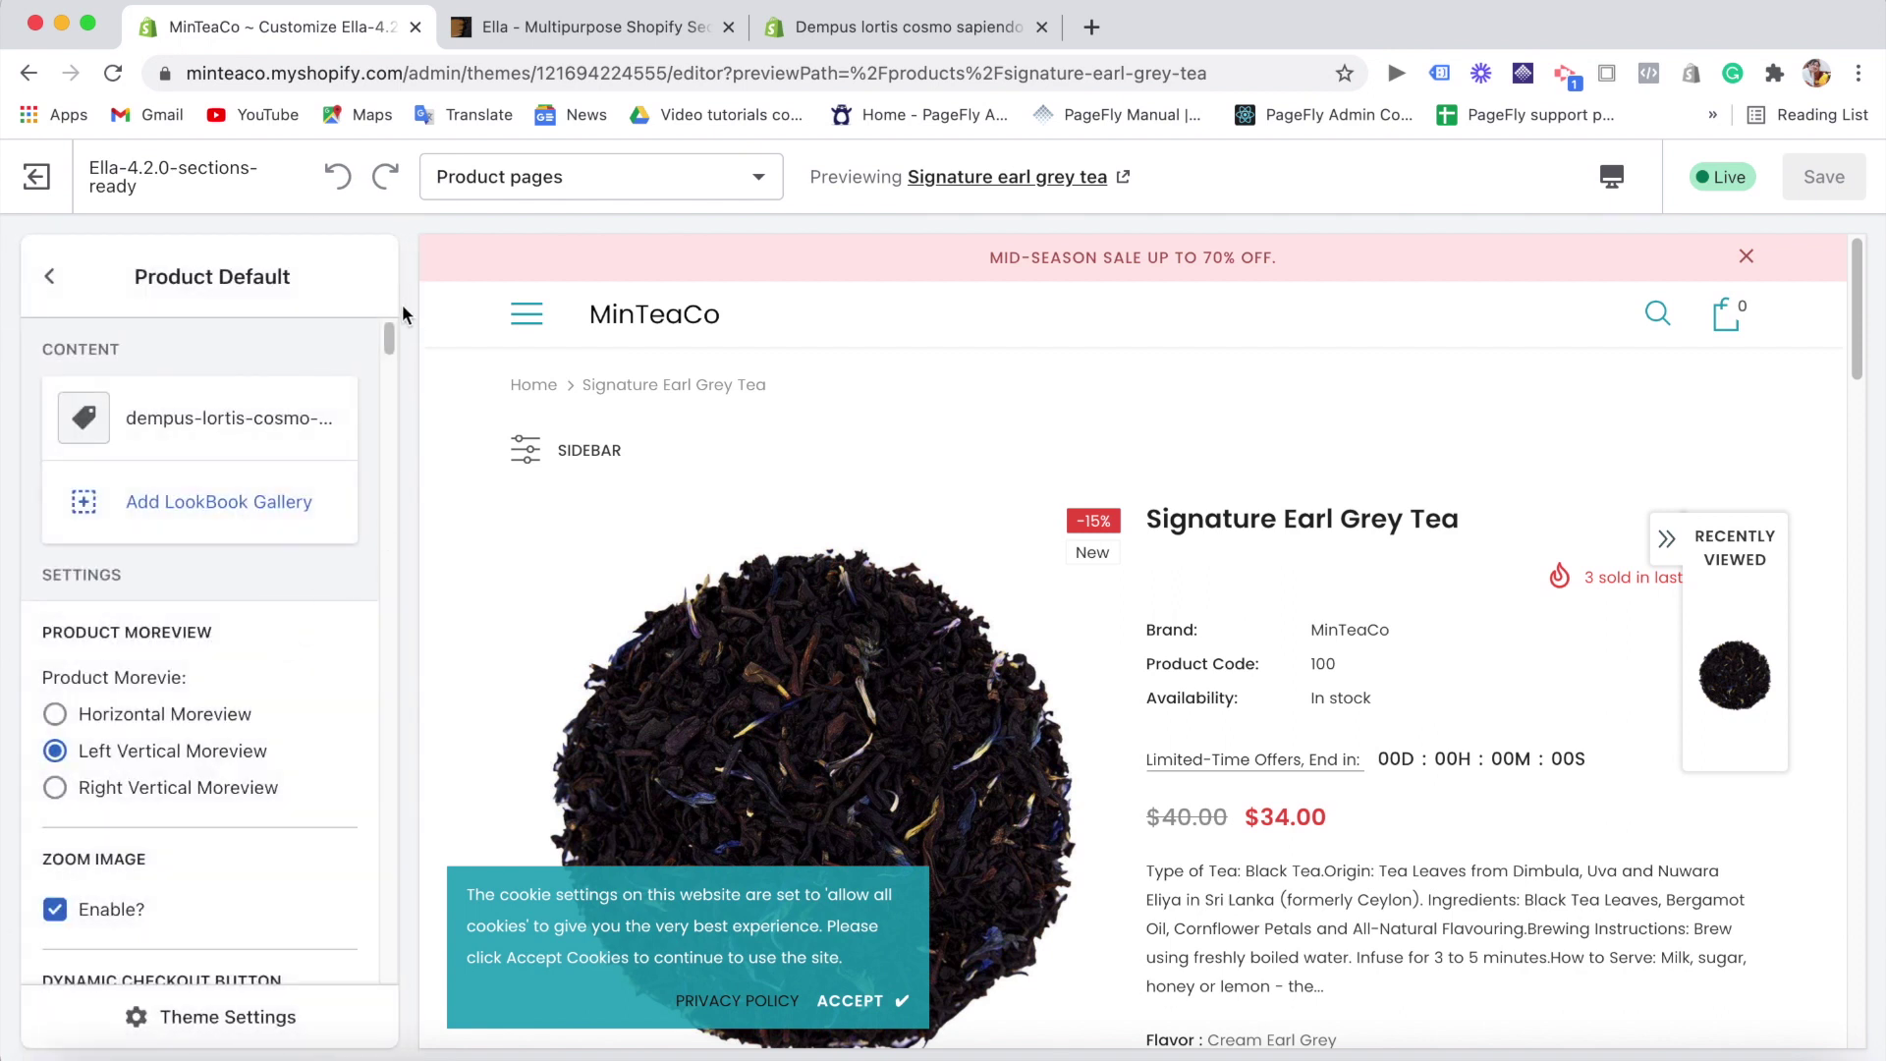
pyautogui.scroll(-2, 391, 334)
pyautogui.scroll(1, 391, 334)
pyautogui.scroll(-1, 393, 349)
pyautogui.moveTo(393, 350); pyautogui.dragTo(424, 535)
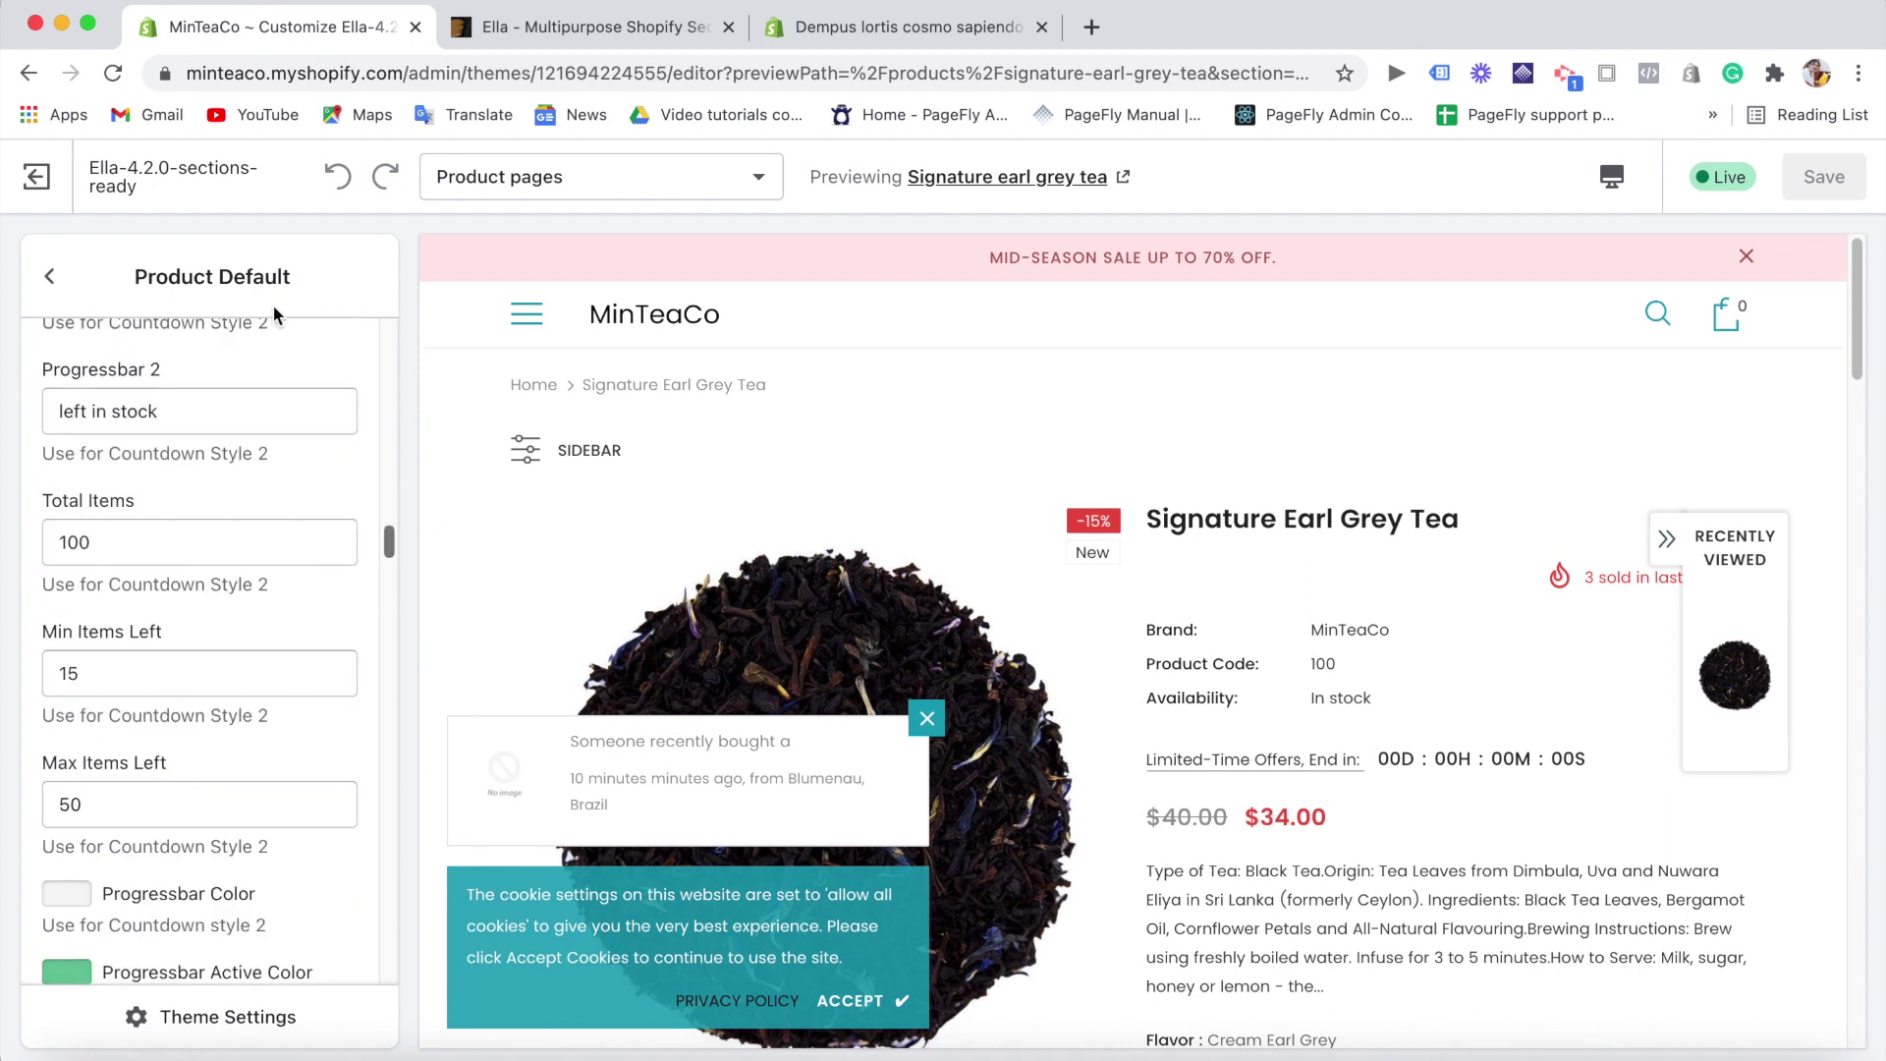
pyautogui.click(49, 283)
# - Return to the Ella demo product, try the sticky bar's quantity selector, and add the Black / M item to the cart
pyautogui.click(887, 30)
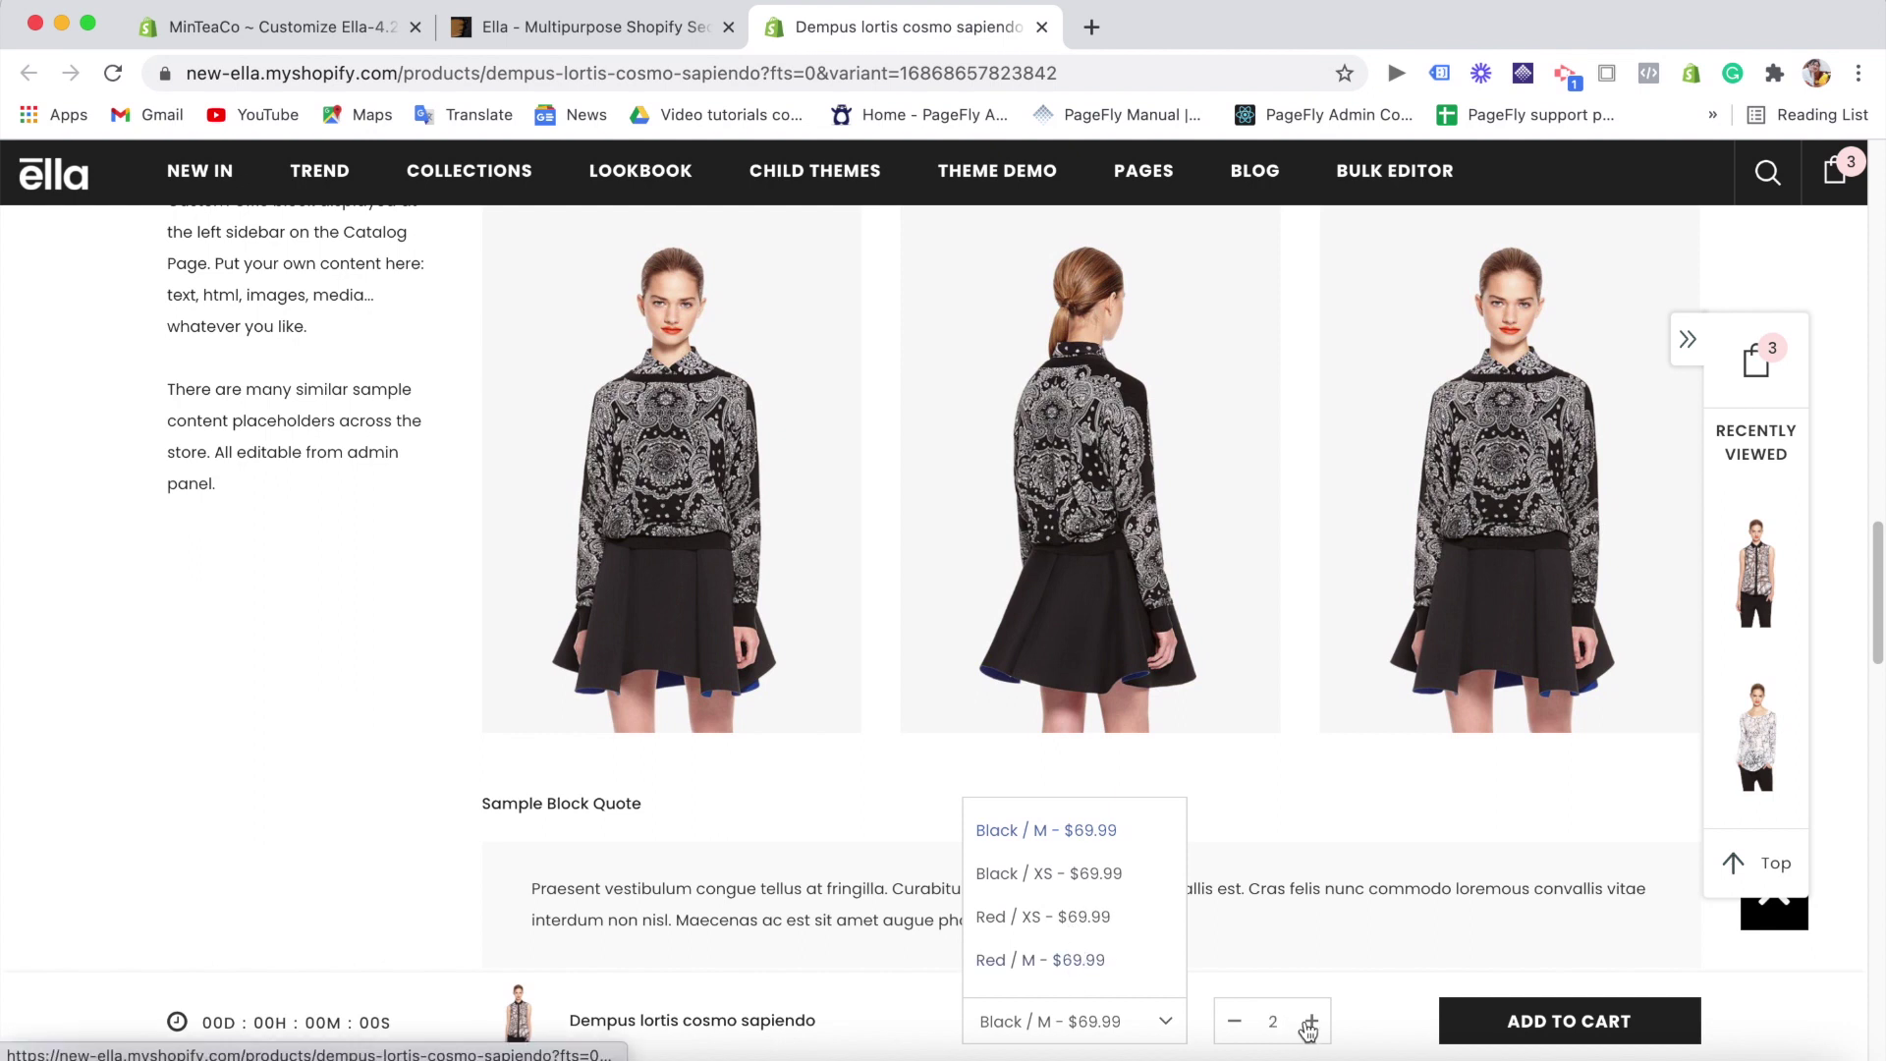
pyautogui.click(1233, 1024)
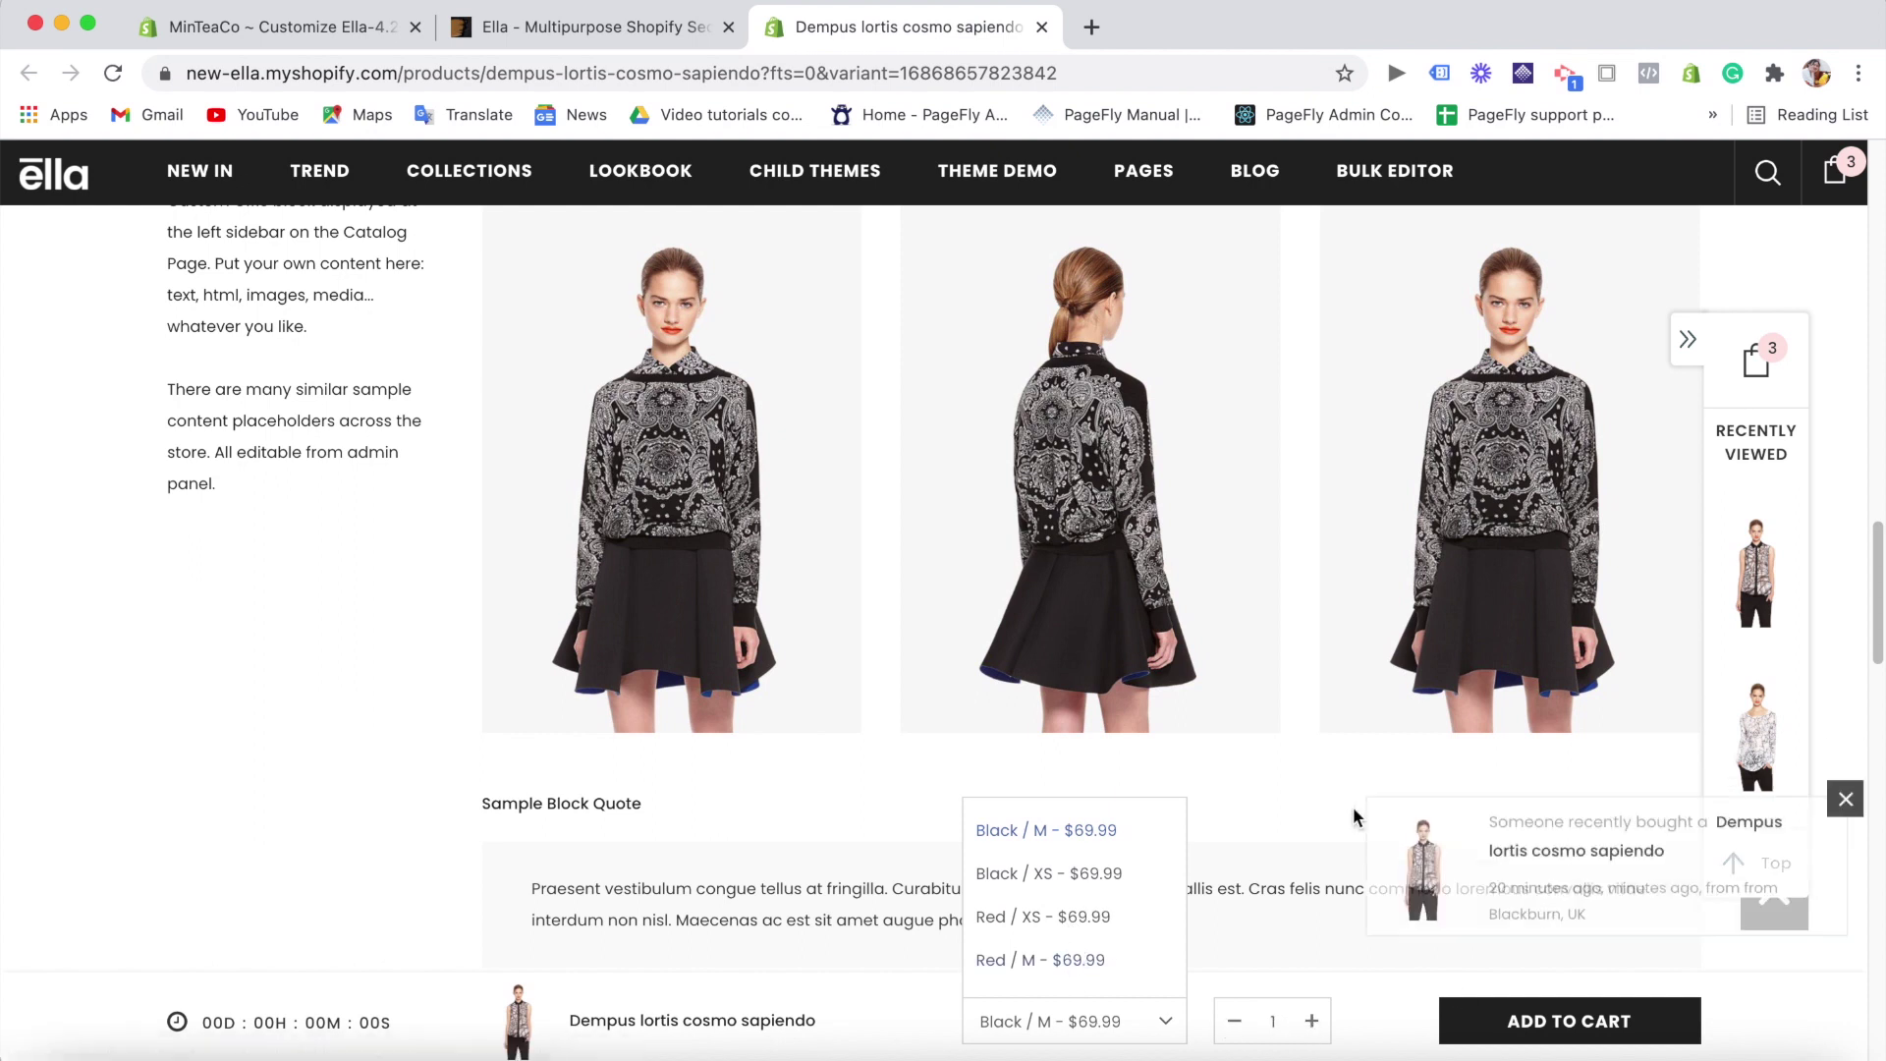
pyautogui.scroll(4, 1090, 590)
pyautogui.scroll(9, 1328, 447)
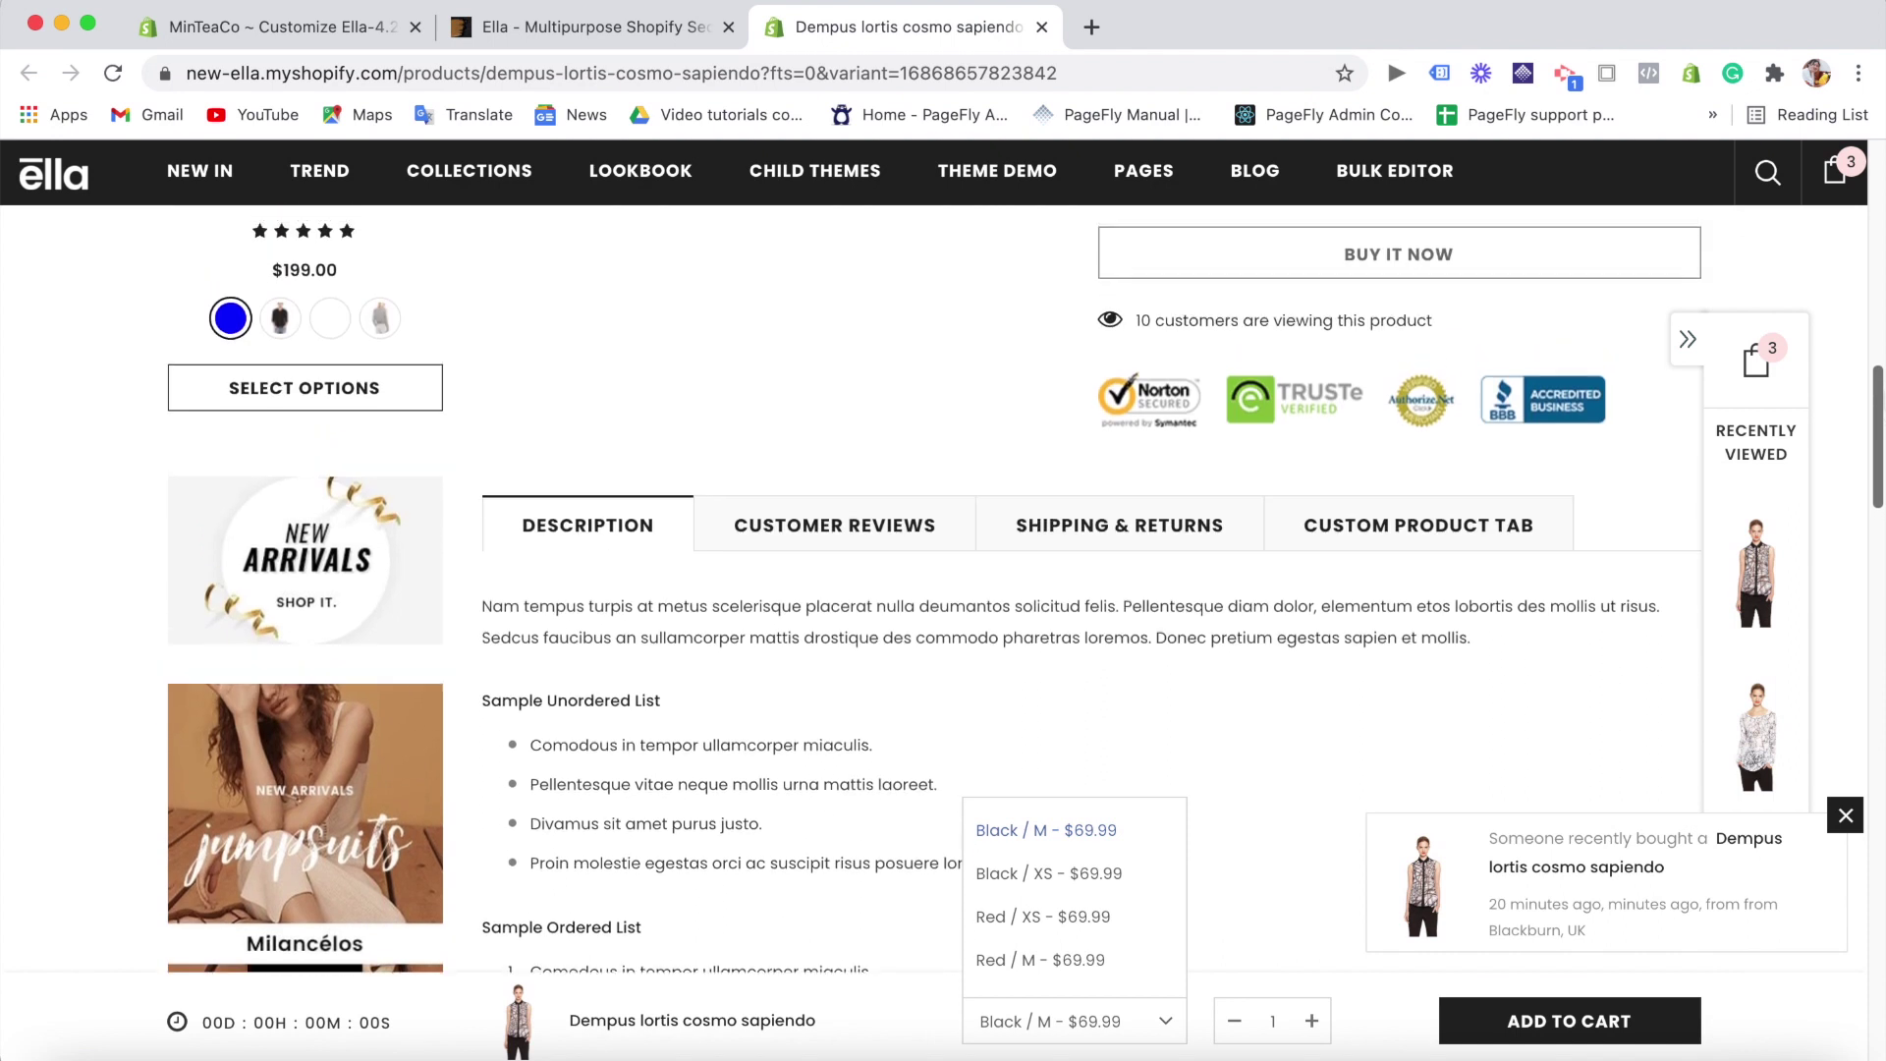
pyautogui.click(1328, 447)
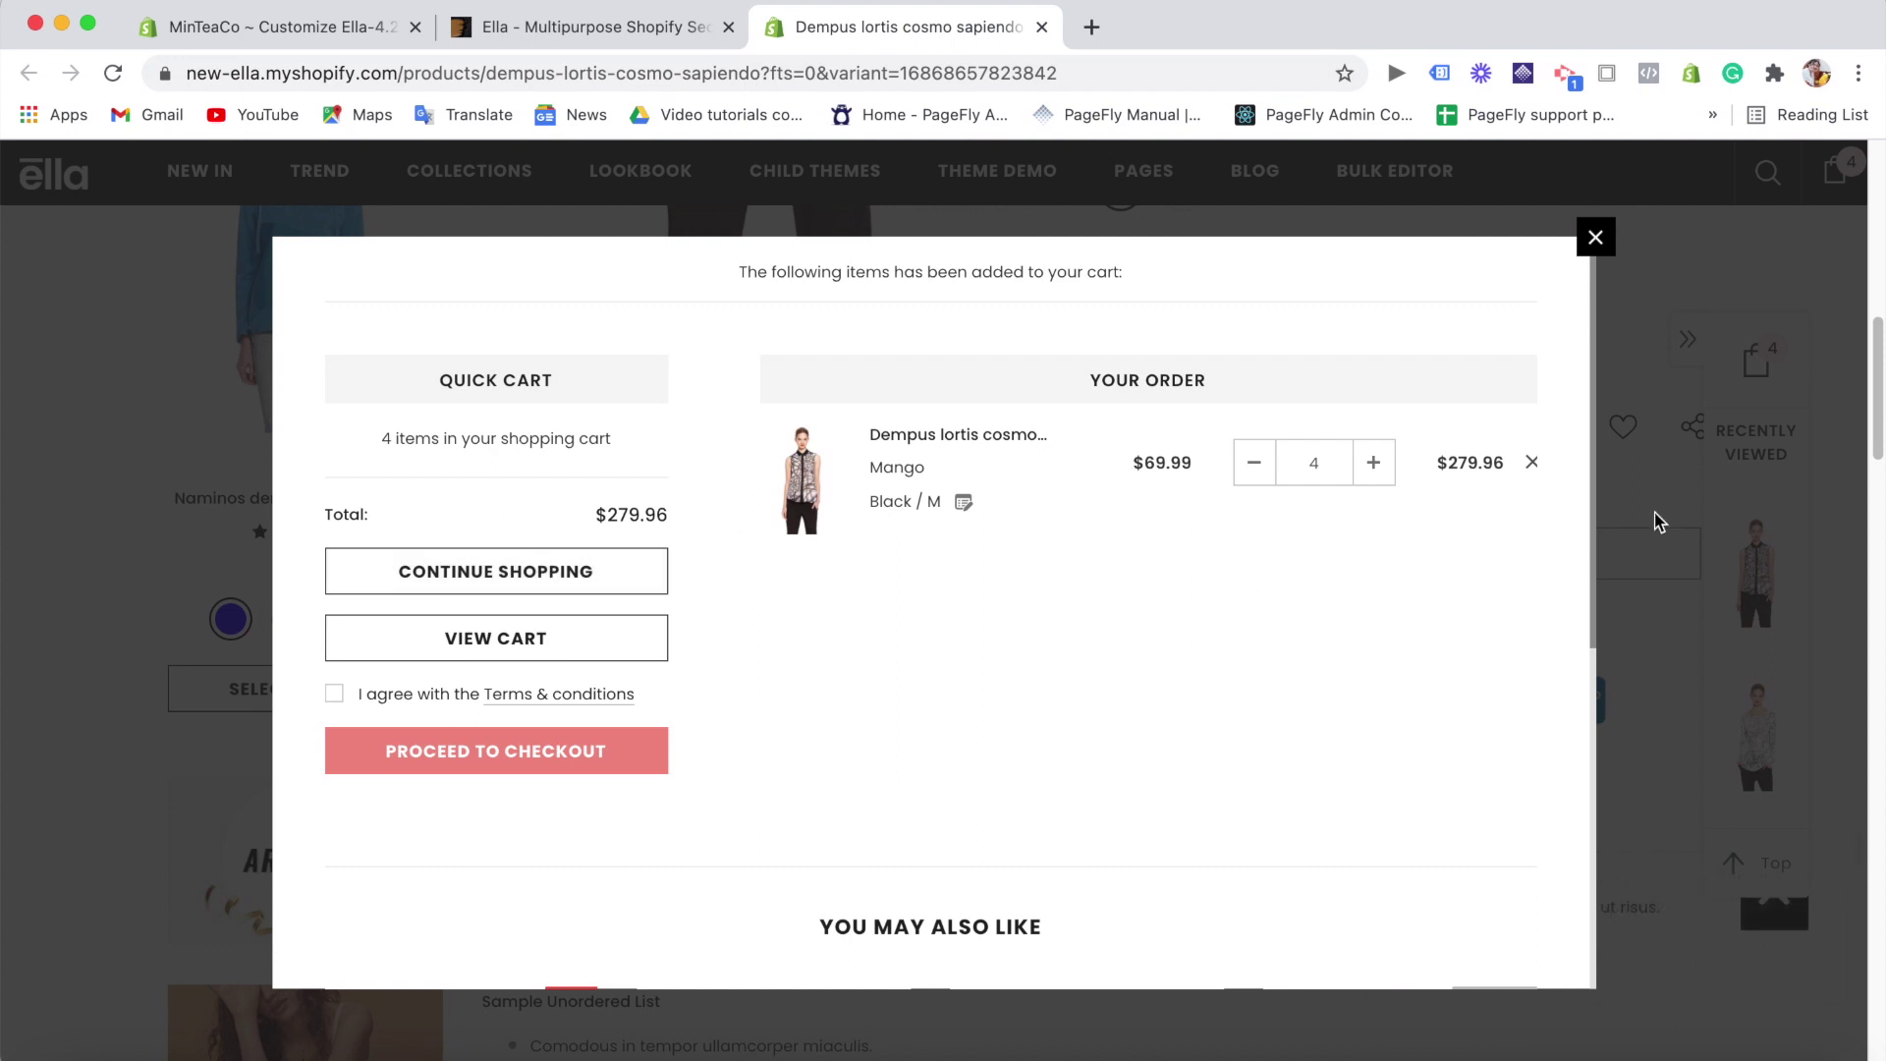
# - Reduce the item's quantity to 2 in the cart popup, then view the You May Also Like products and close it
pyautogui.moveTo(1594, 580); pyautogui.dragTo(1346, 422)
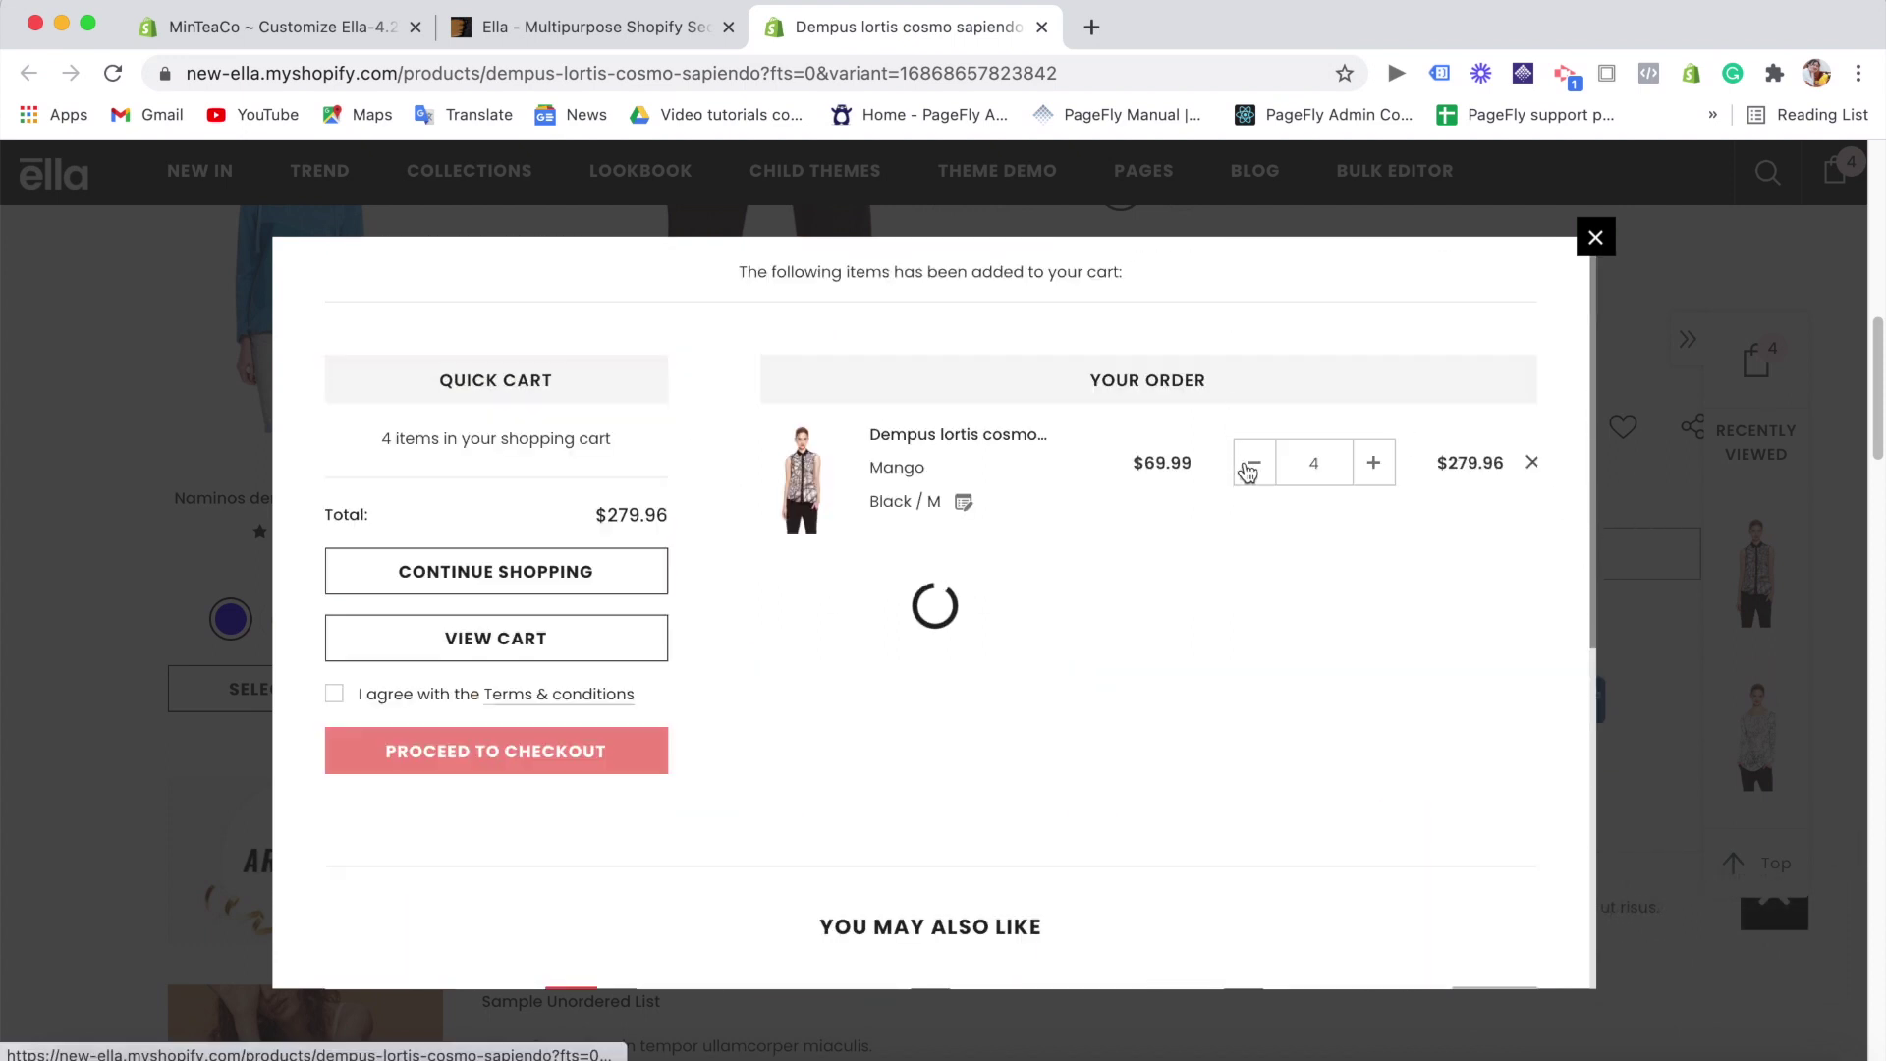
pyautogui.click(1255, 464)
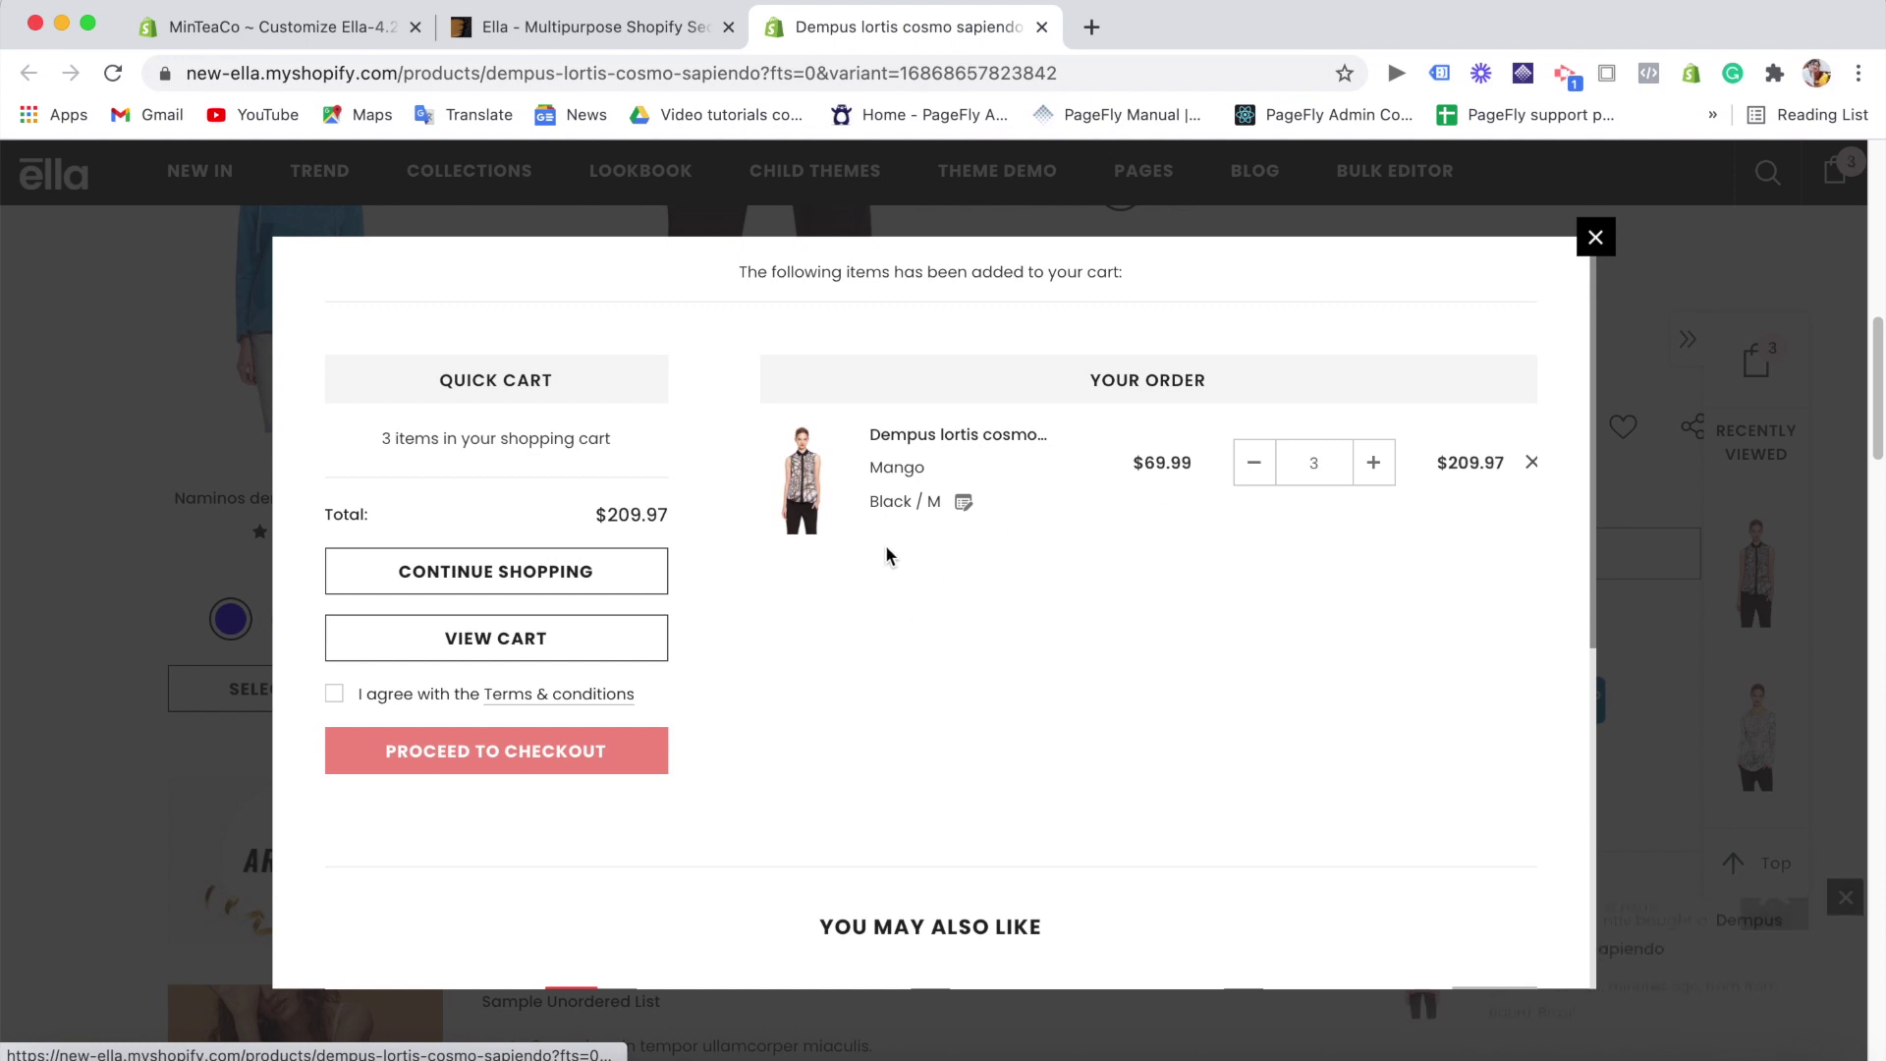
pyautogui.moveTo(1592, 501); pyautogui.dragTo(1582, 747)
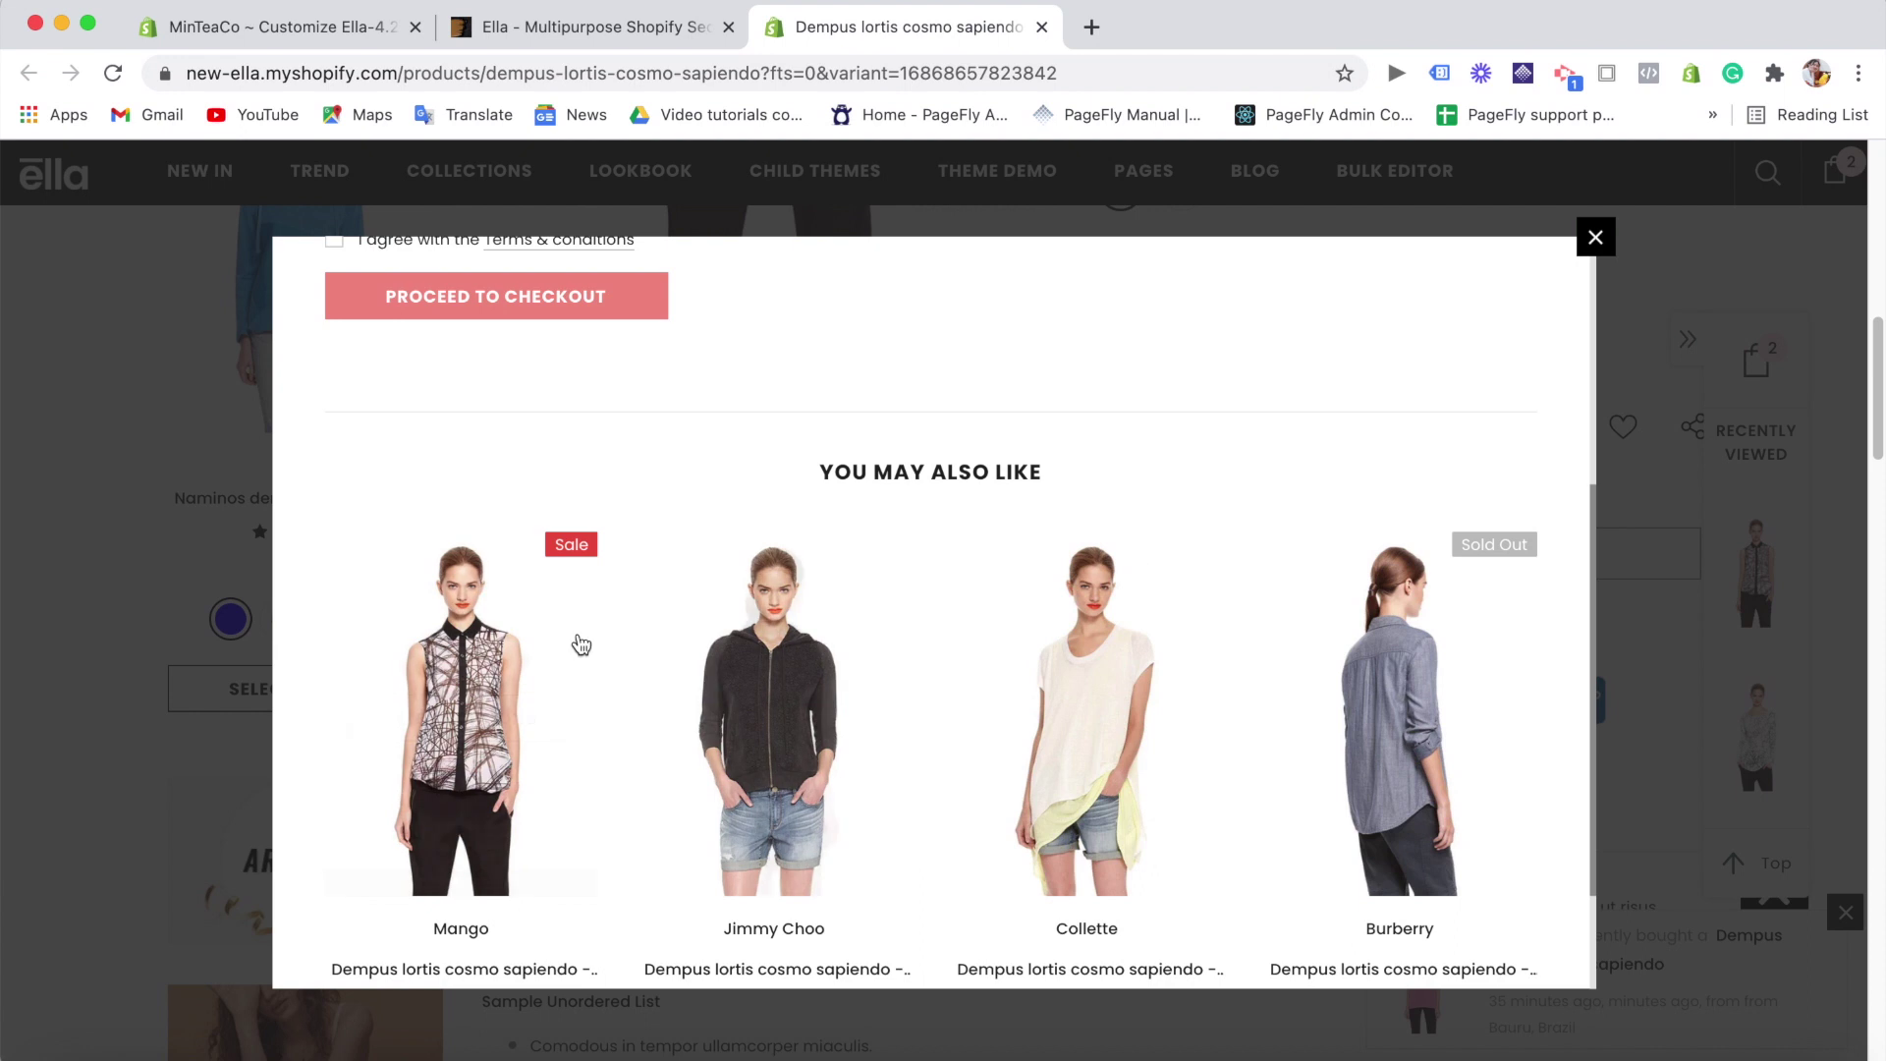
pyautogui.moveTo(1589, 522); pyautogui.dragTo(1591, 580)
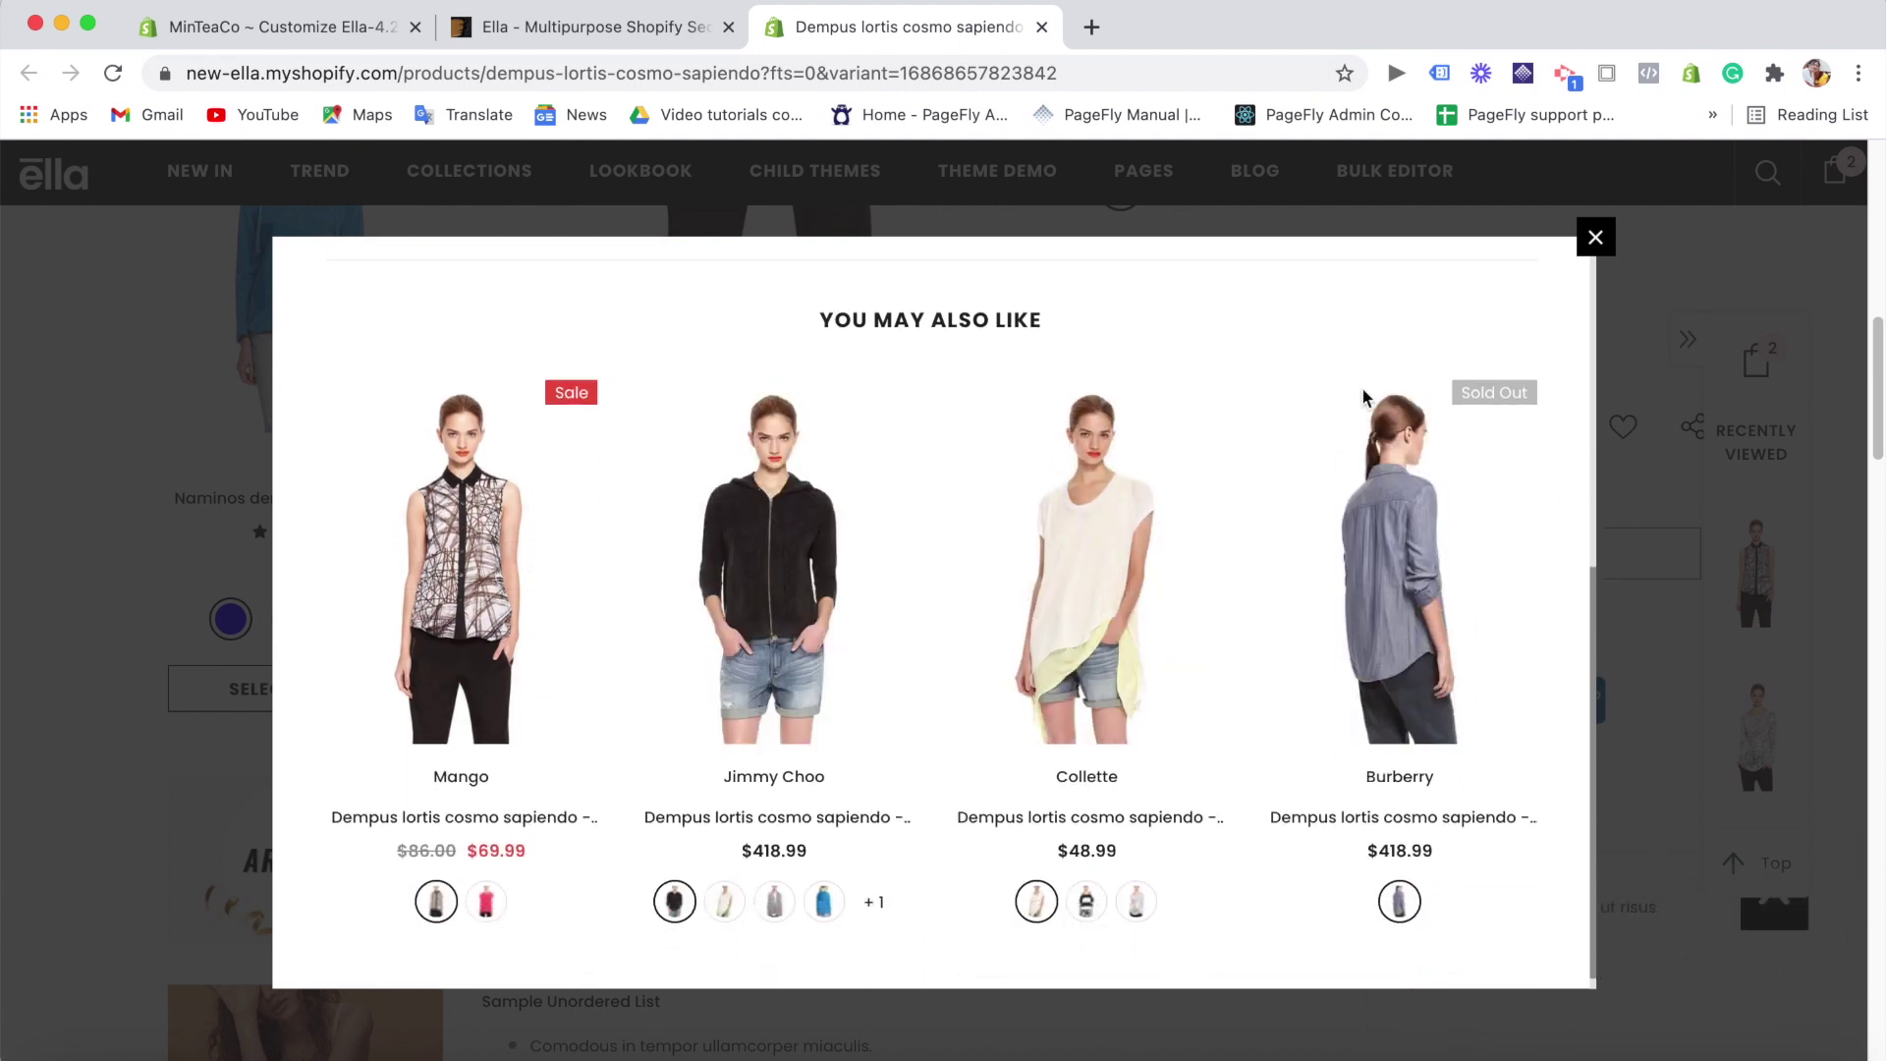
pyautogui.click(1597, 239)
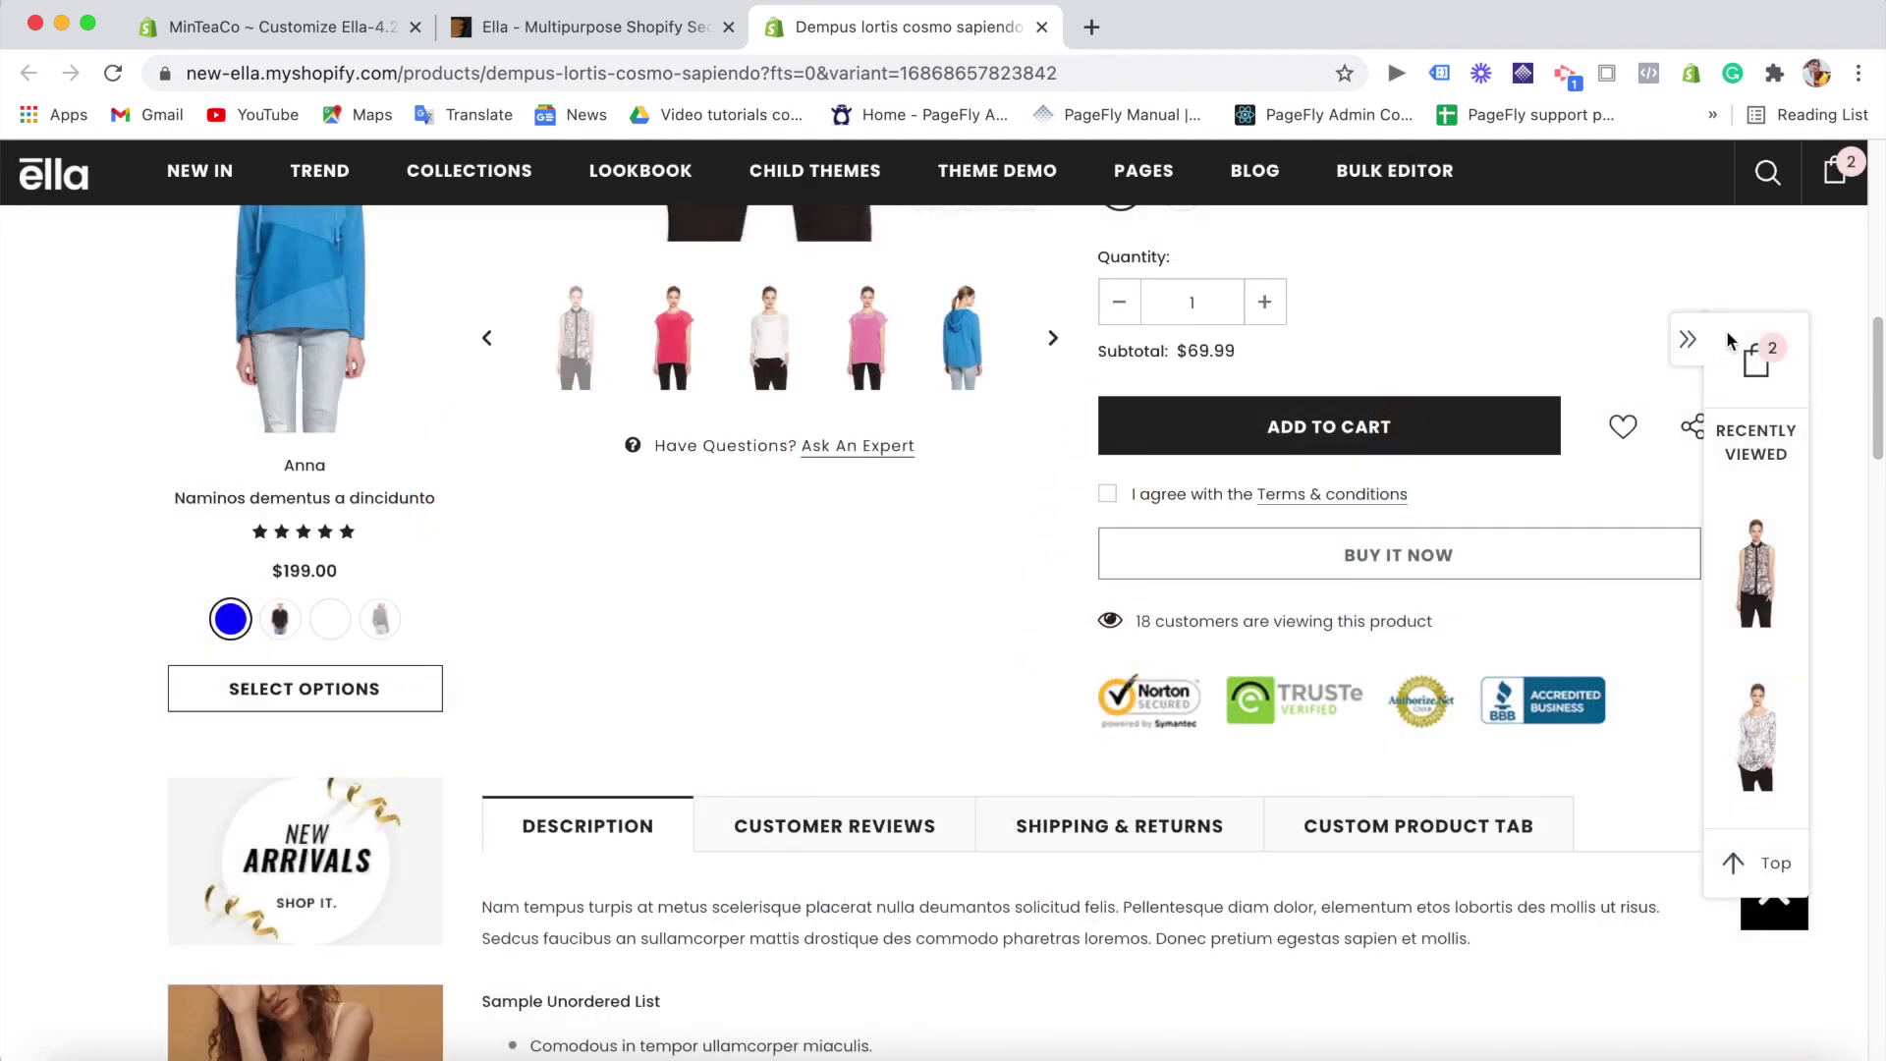
# - In the store's theme settings, review the Cart options from the Popup Ajax Cart choices down to the Sidebar Cart
pyautogui.click(327, 39)
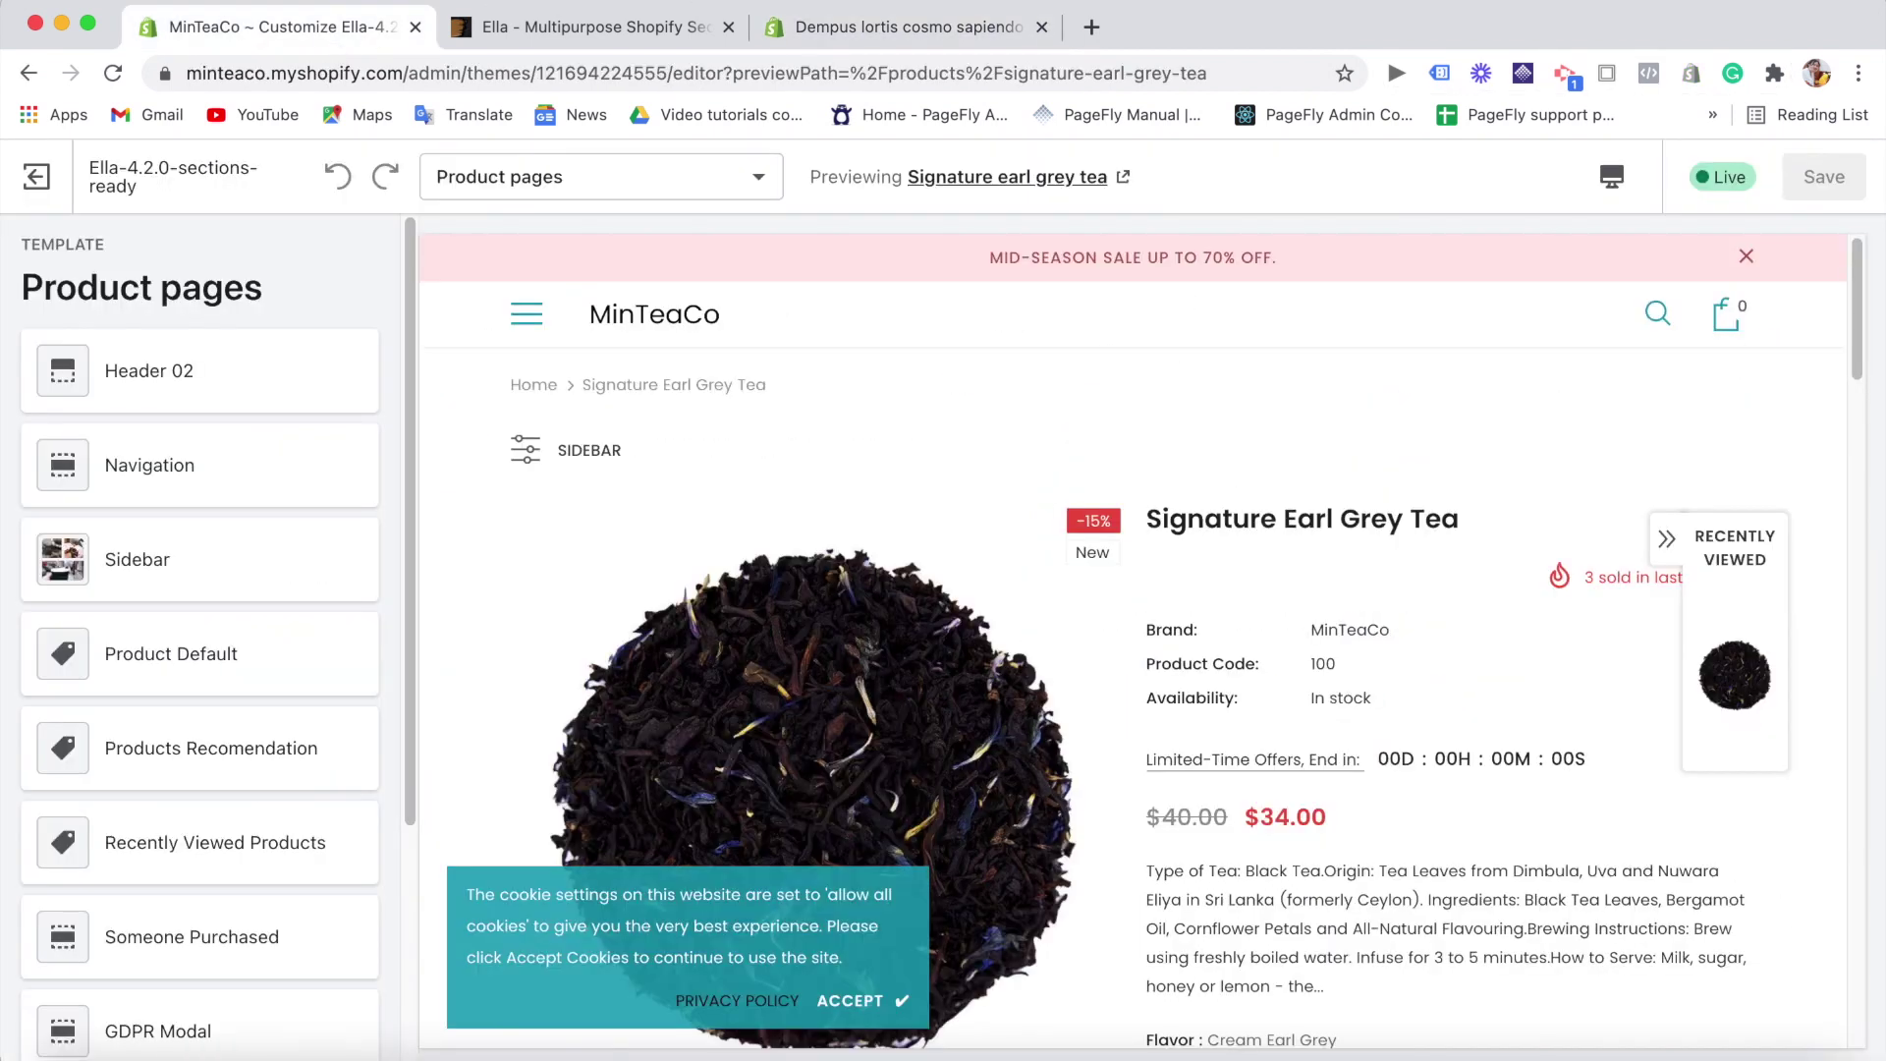
pyautogui.moveTo(413, 339); pyautogui.dragTo(193, 943)
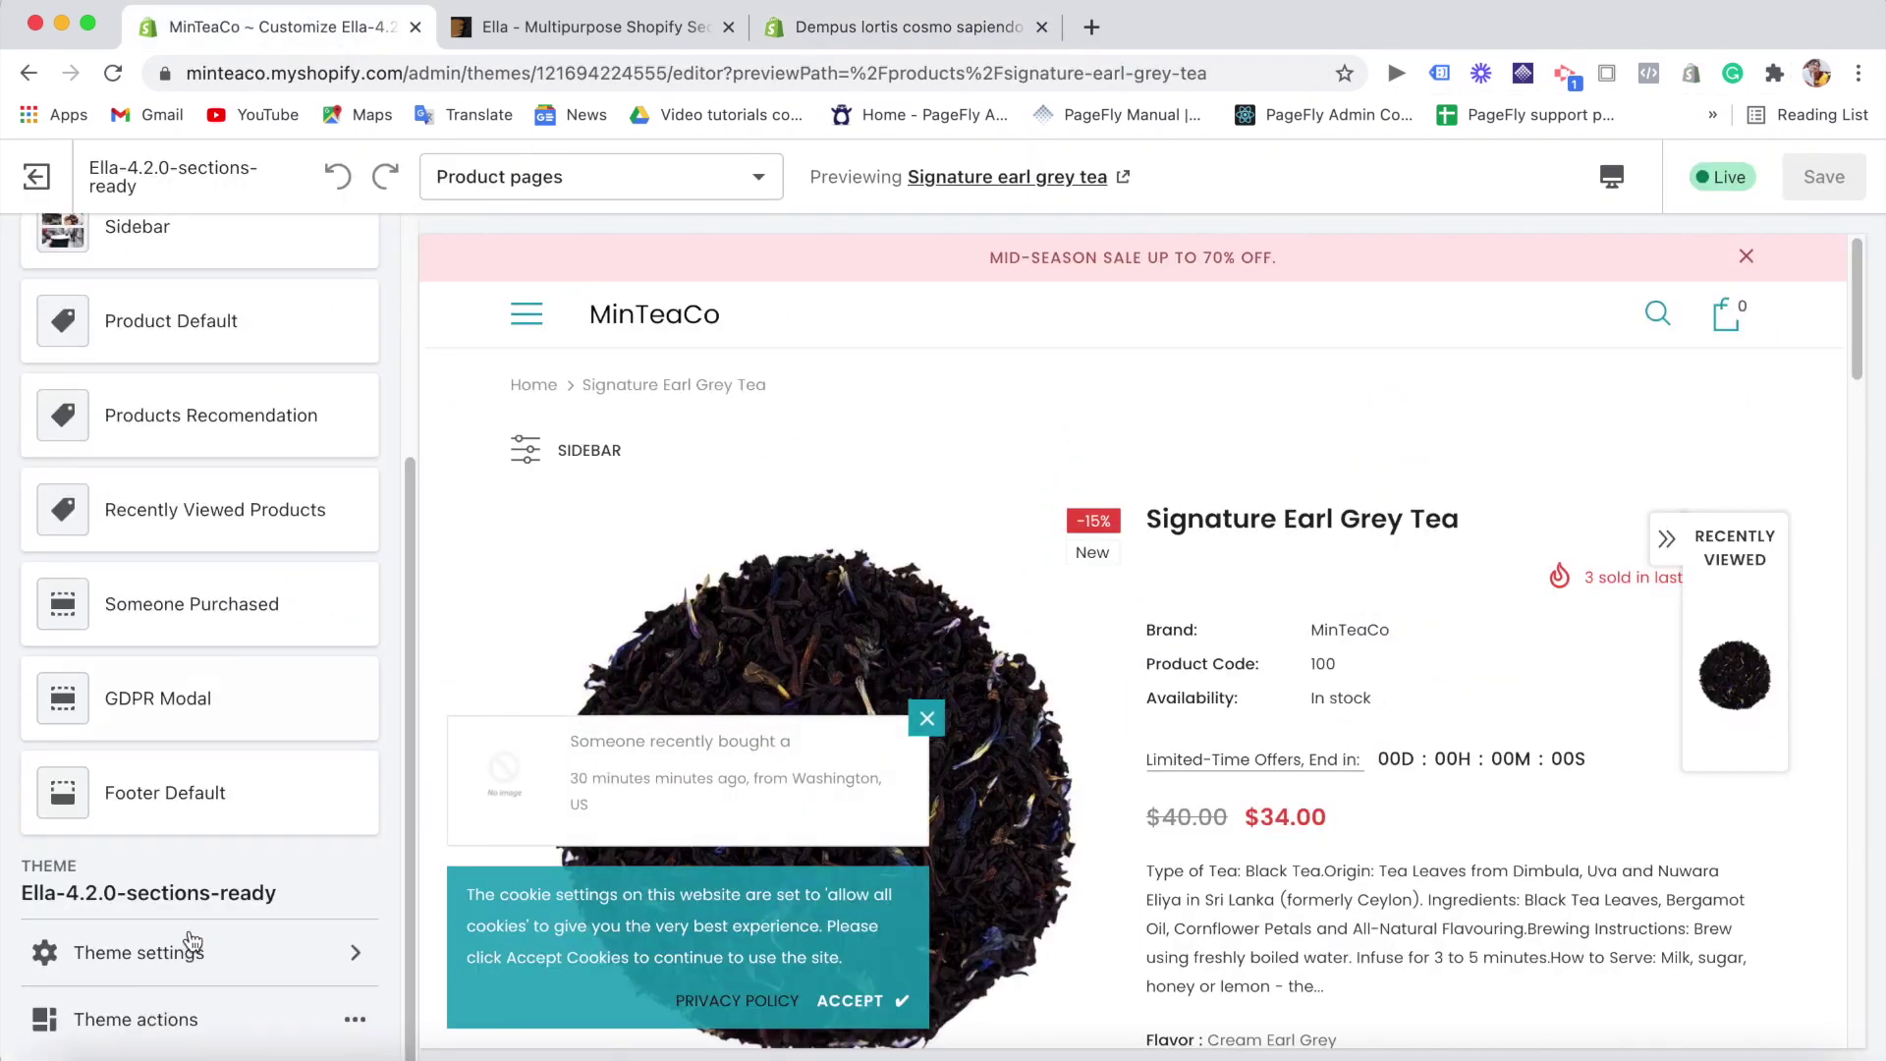
pyautogui.click(184, 955)
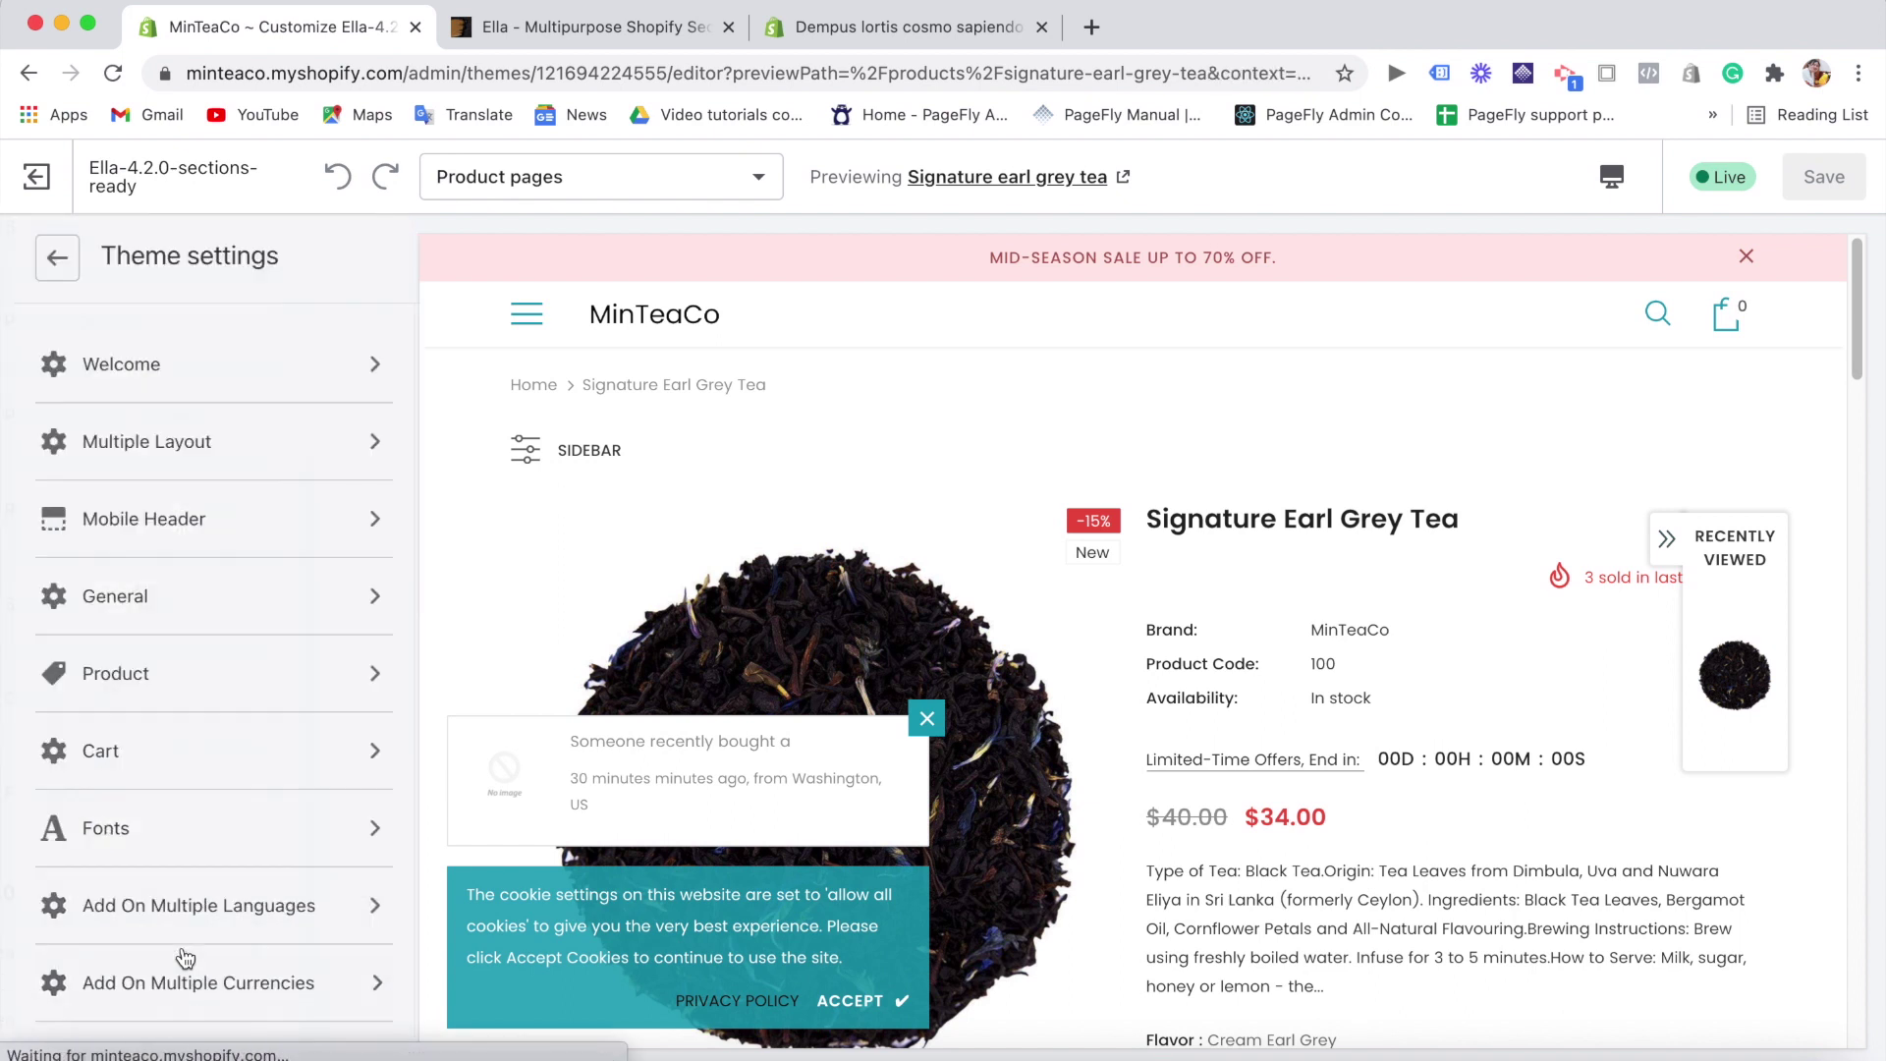
pyautogui.click(183, 759)
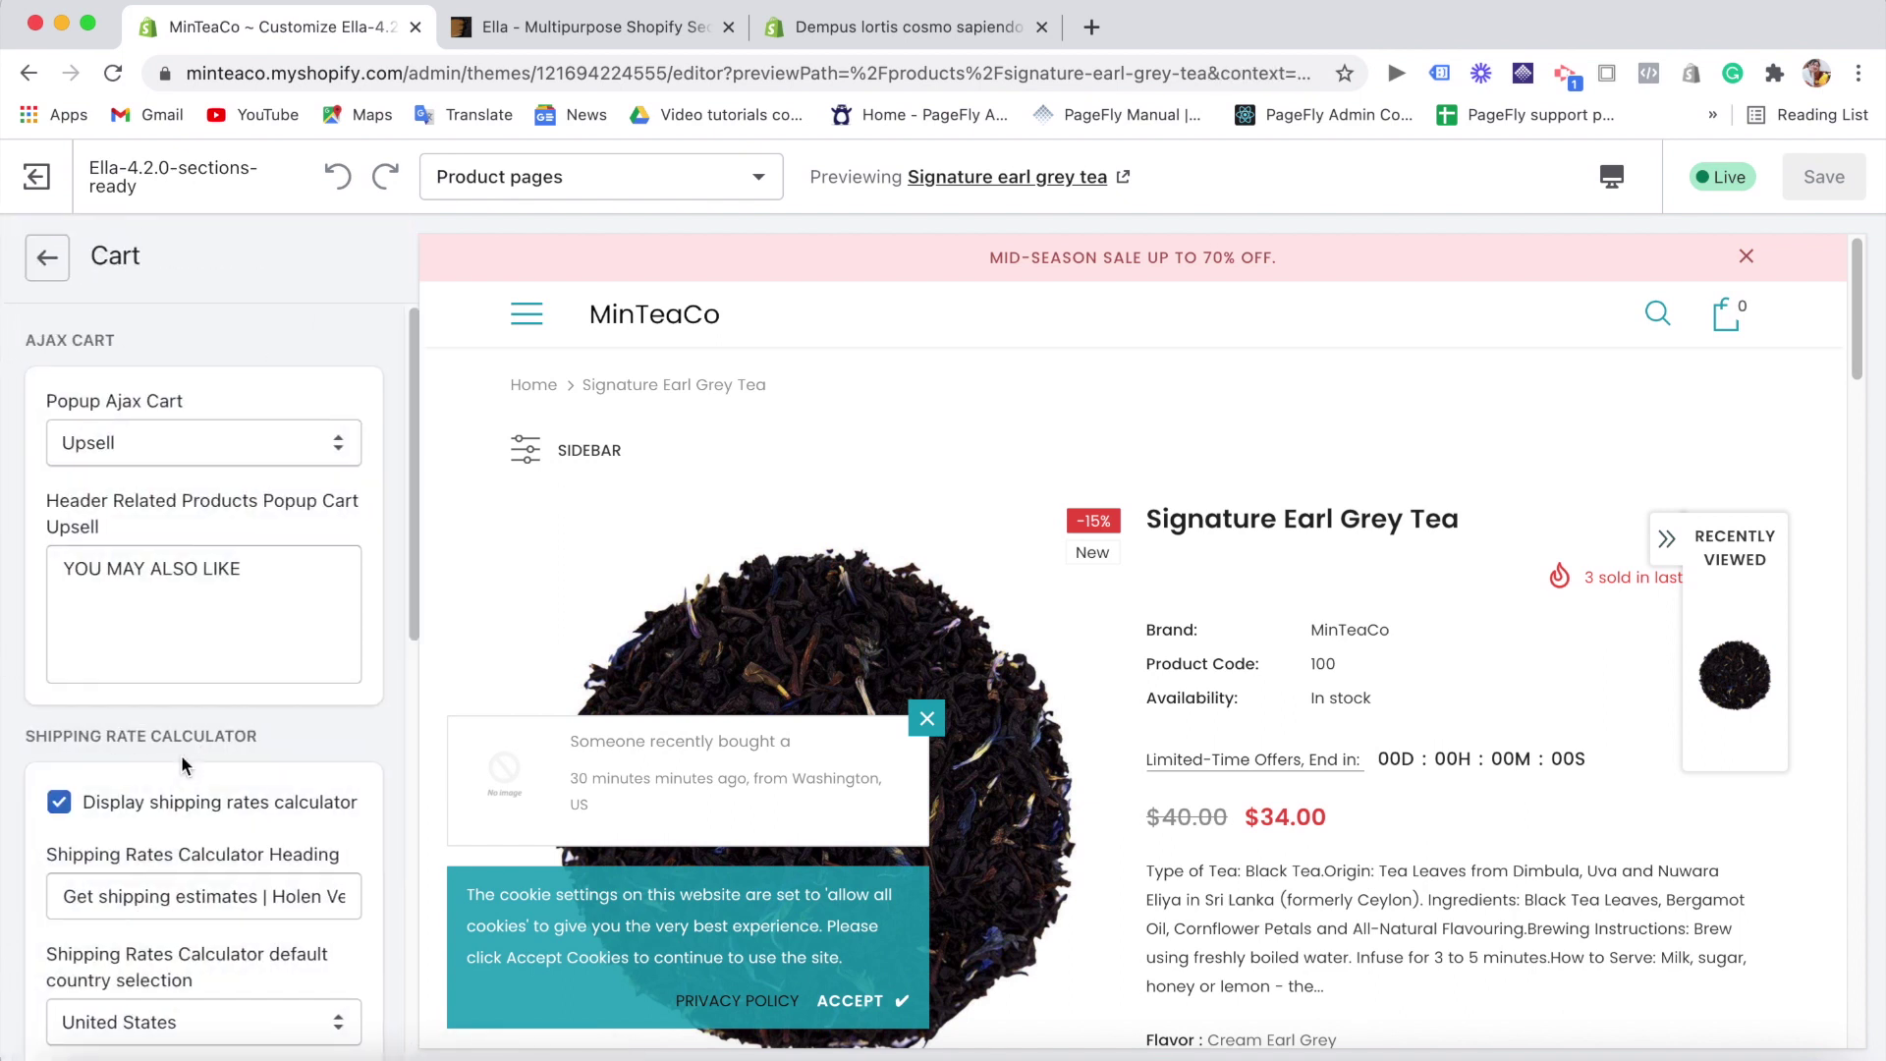
pyautogui.click(279, 451)
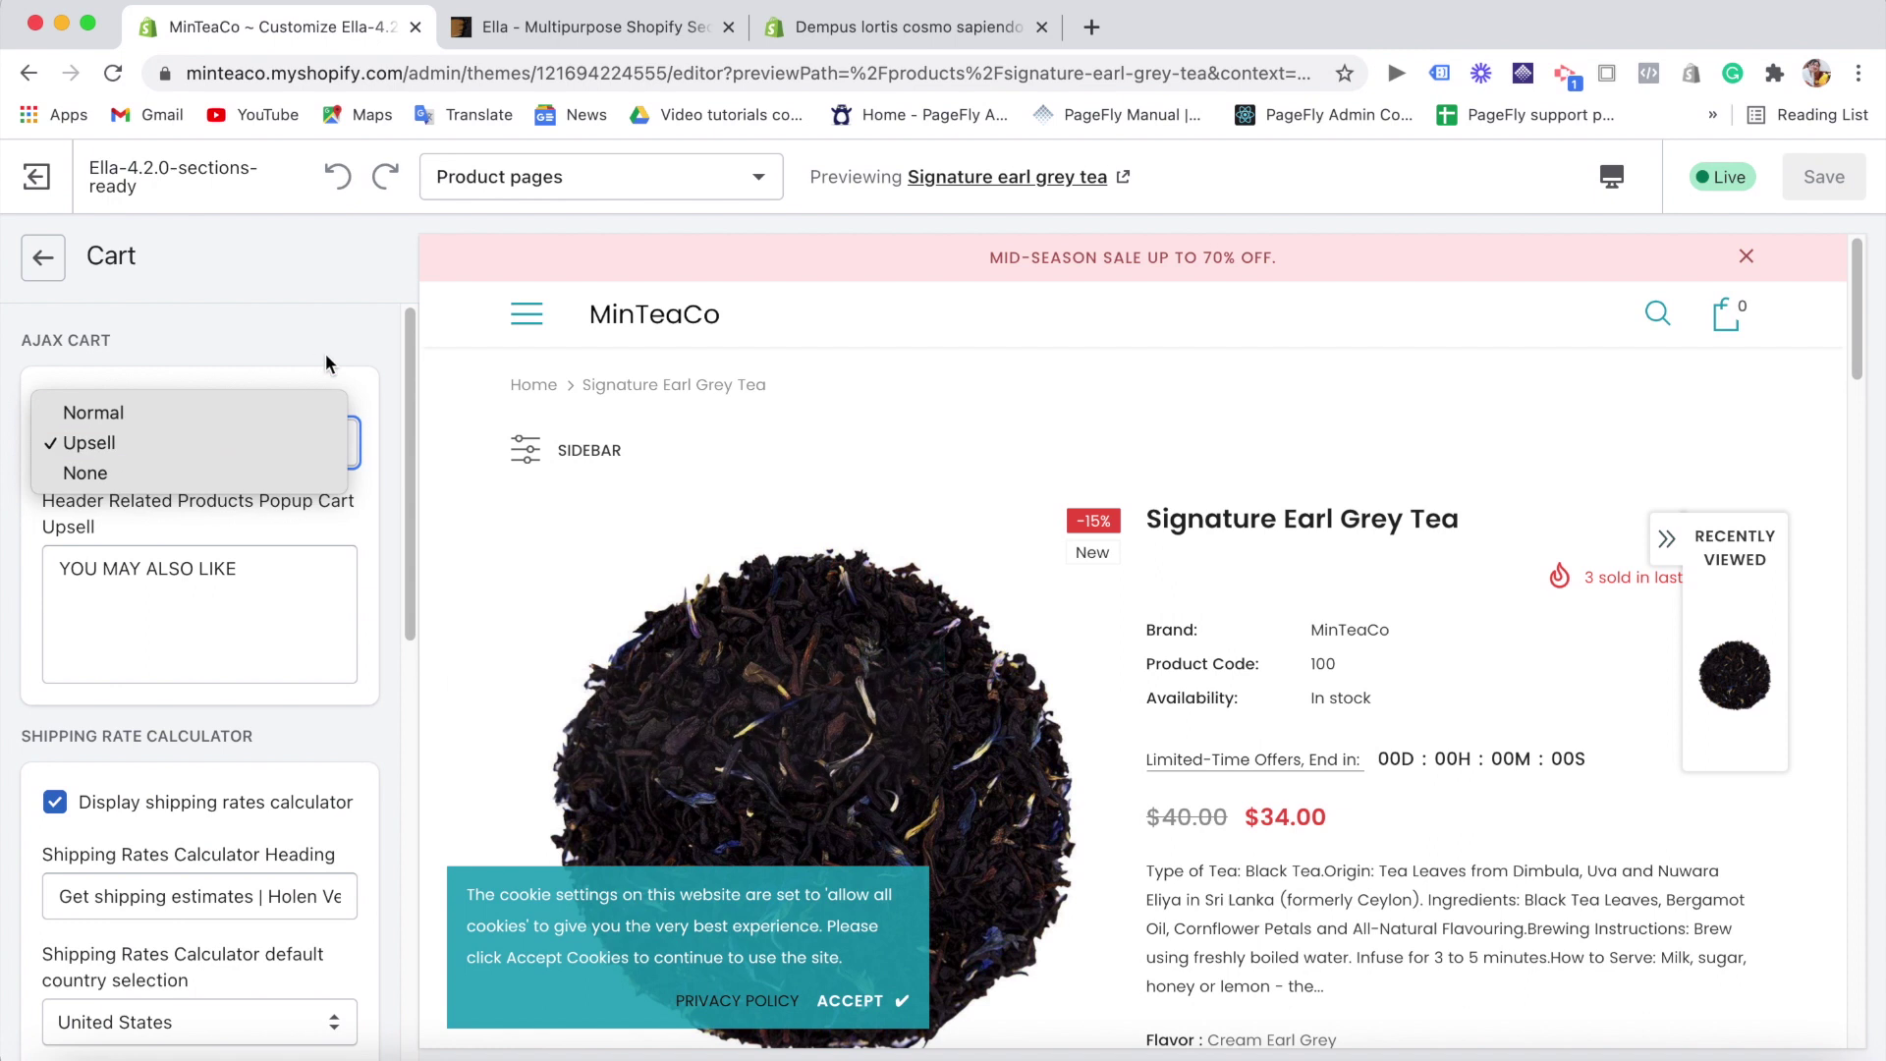
pyautogui.click(410, 382)
pyautogui.moveTo(411, 381); pyautogui.dragTo(440, 828)
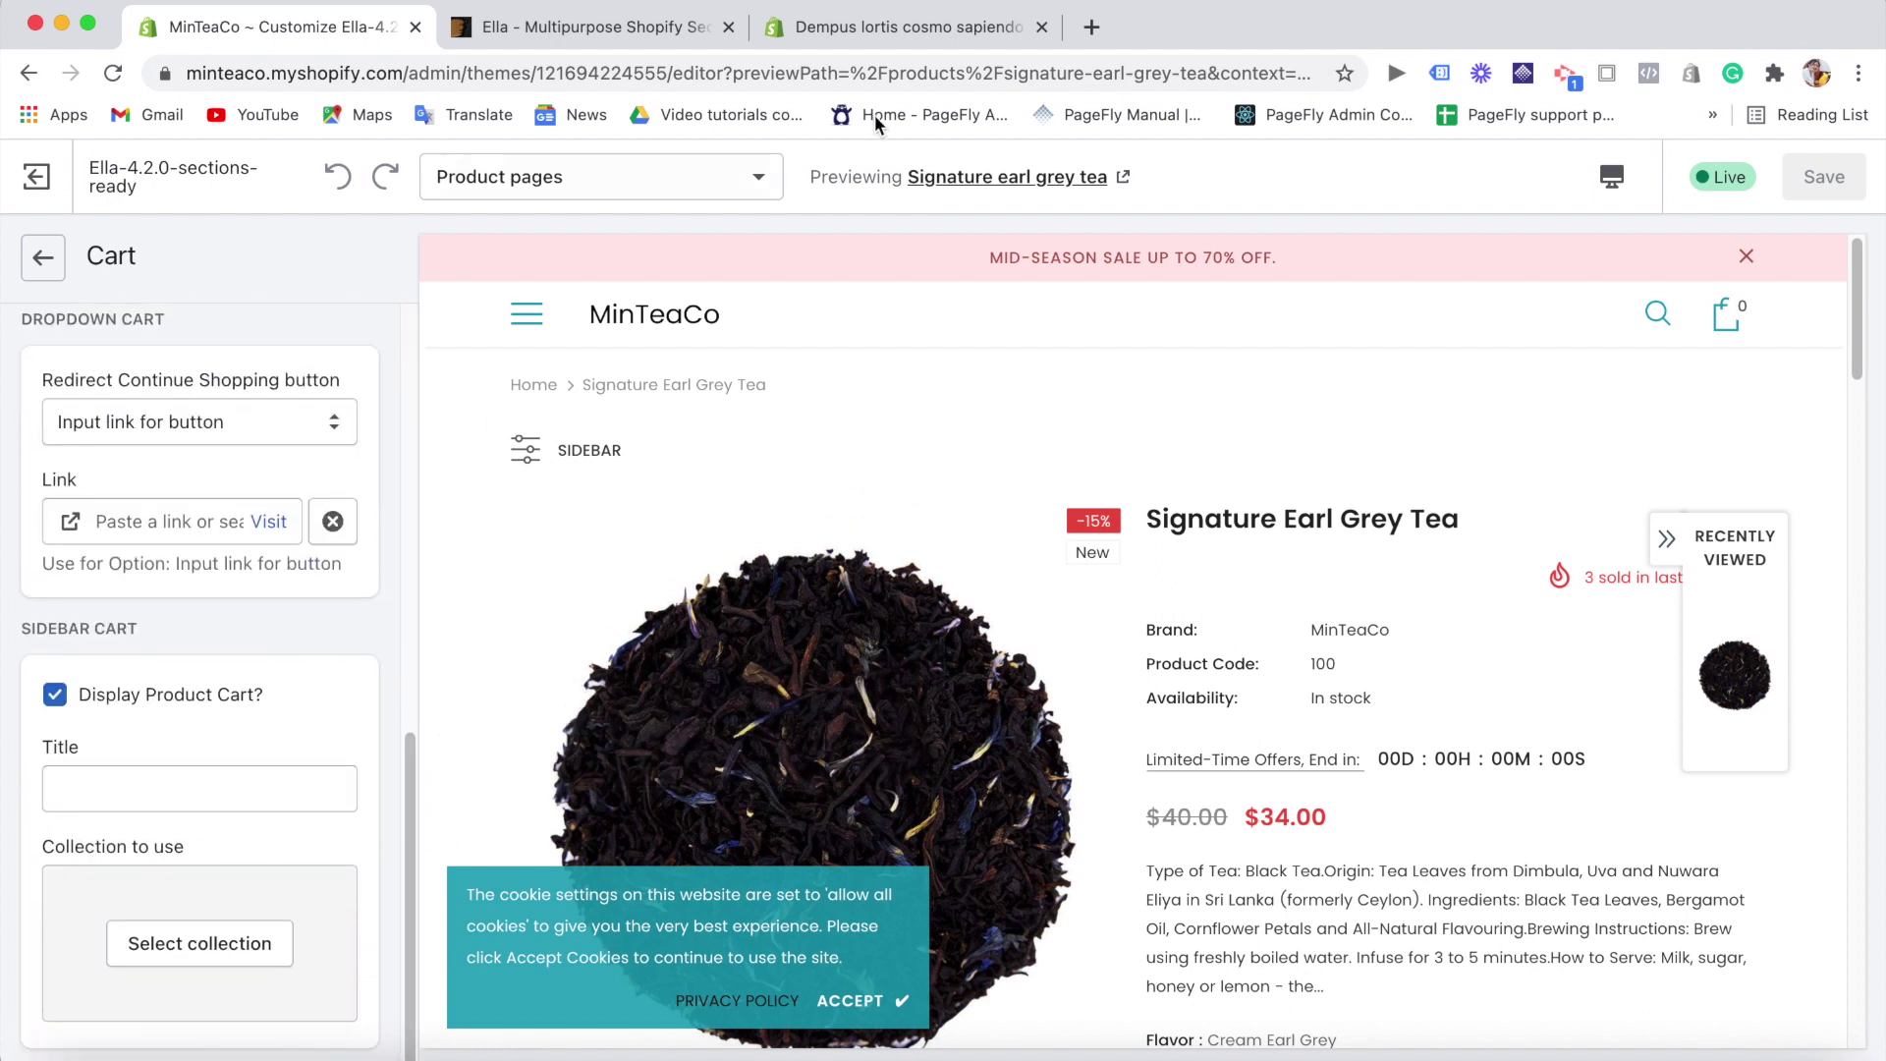
# - Switch to the Ella theme showcase and examine the available Blog Pages layouts
pyautogui.click(877, 29)
pyautogui.moveTo(1881, 403); pyautogui.dragTo(1833, 227)
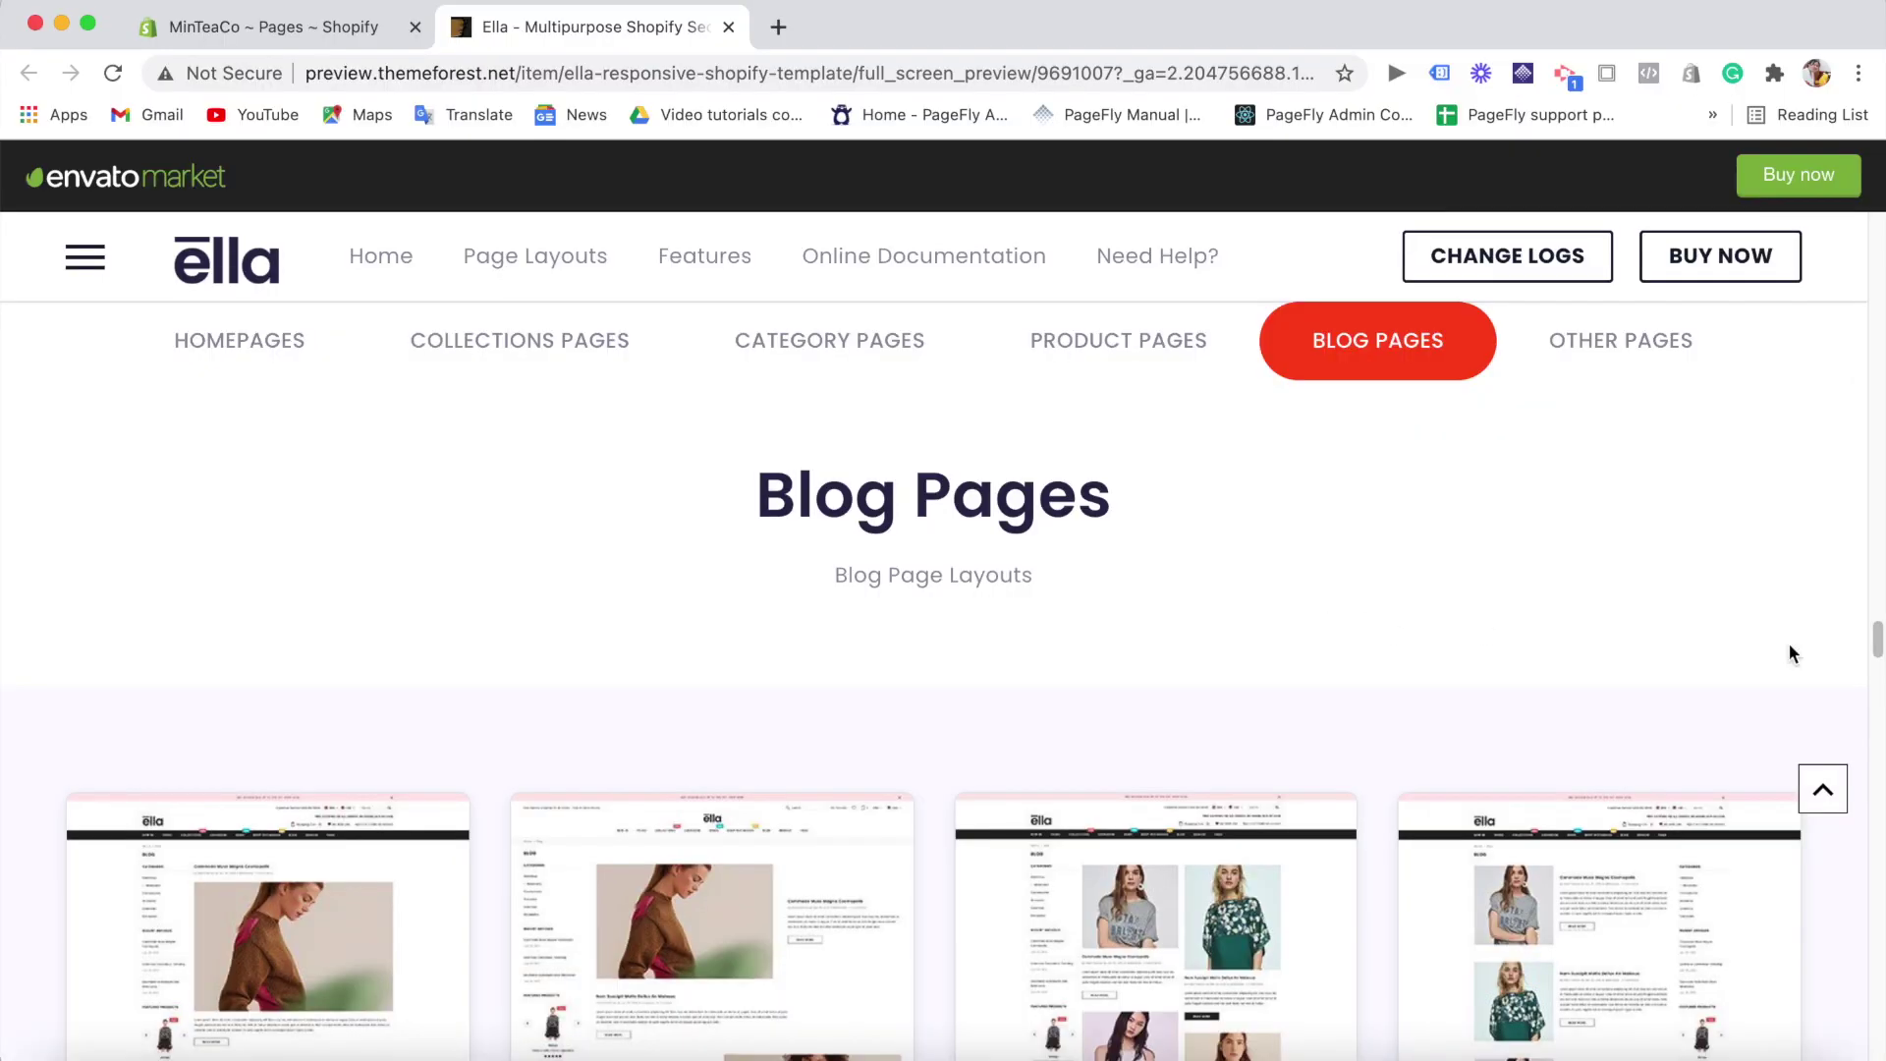
pyautogui.scroll(-4, 1876, 654)
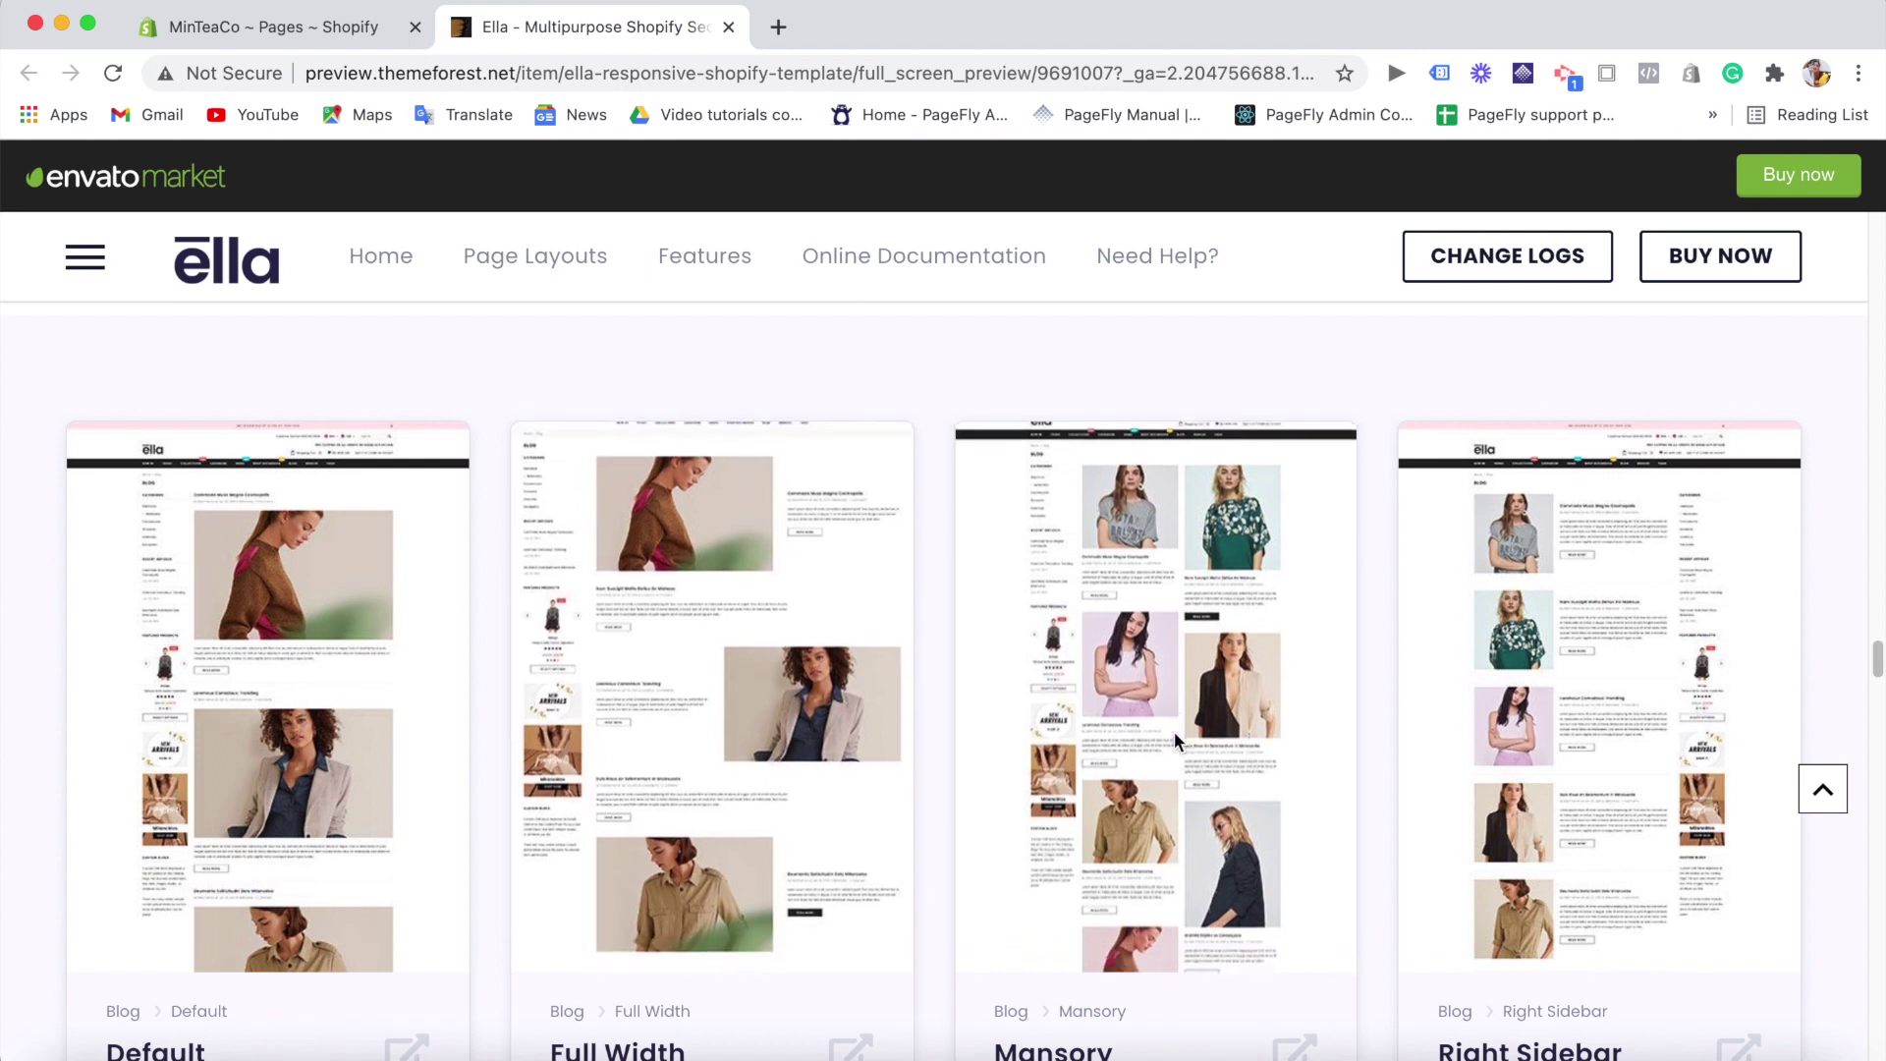
pyautogui.scroll(-10, 1619, 722)
pyautogui.scroll(5, 1620, 722)
pyautogui.scroll(8, 943, 688)
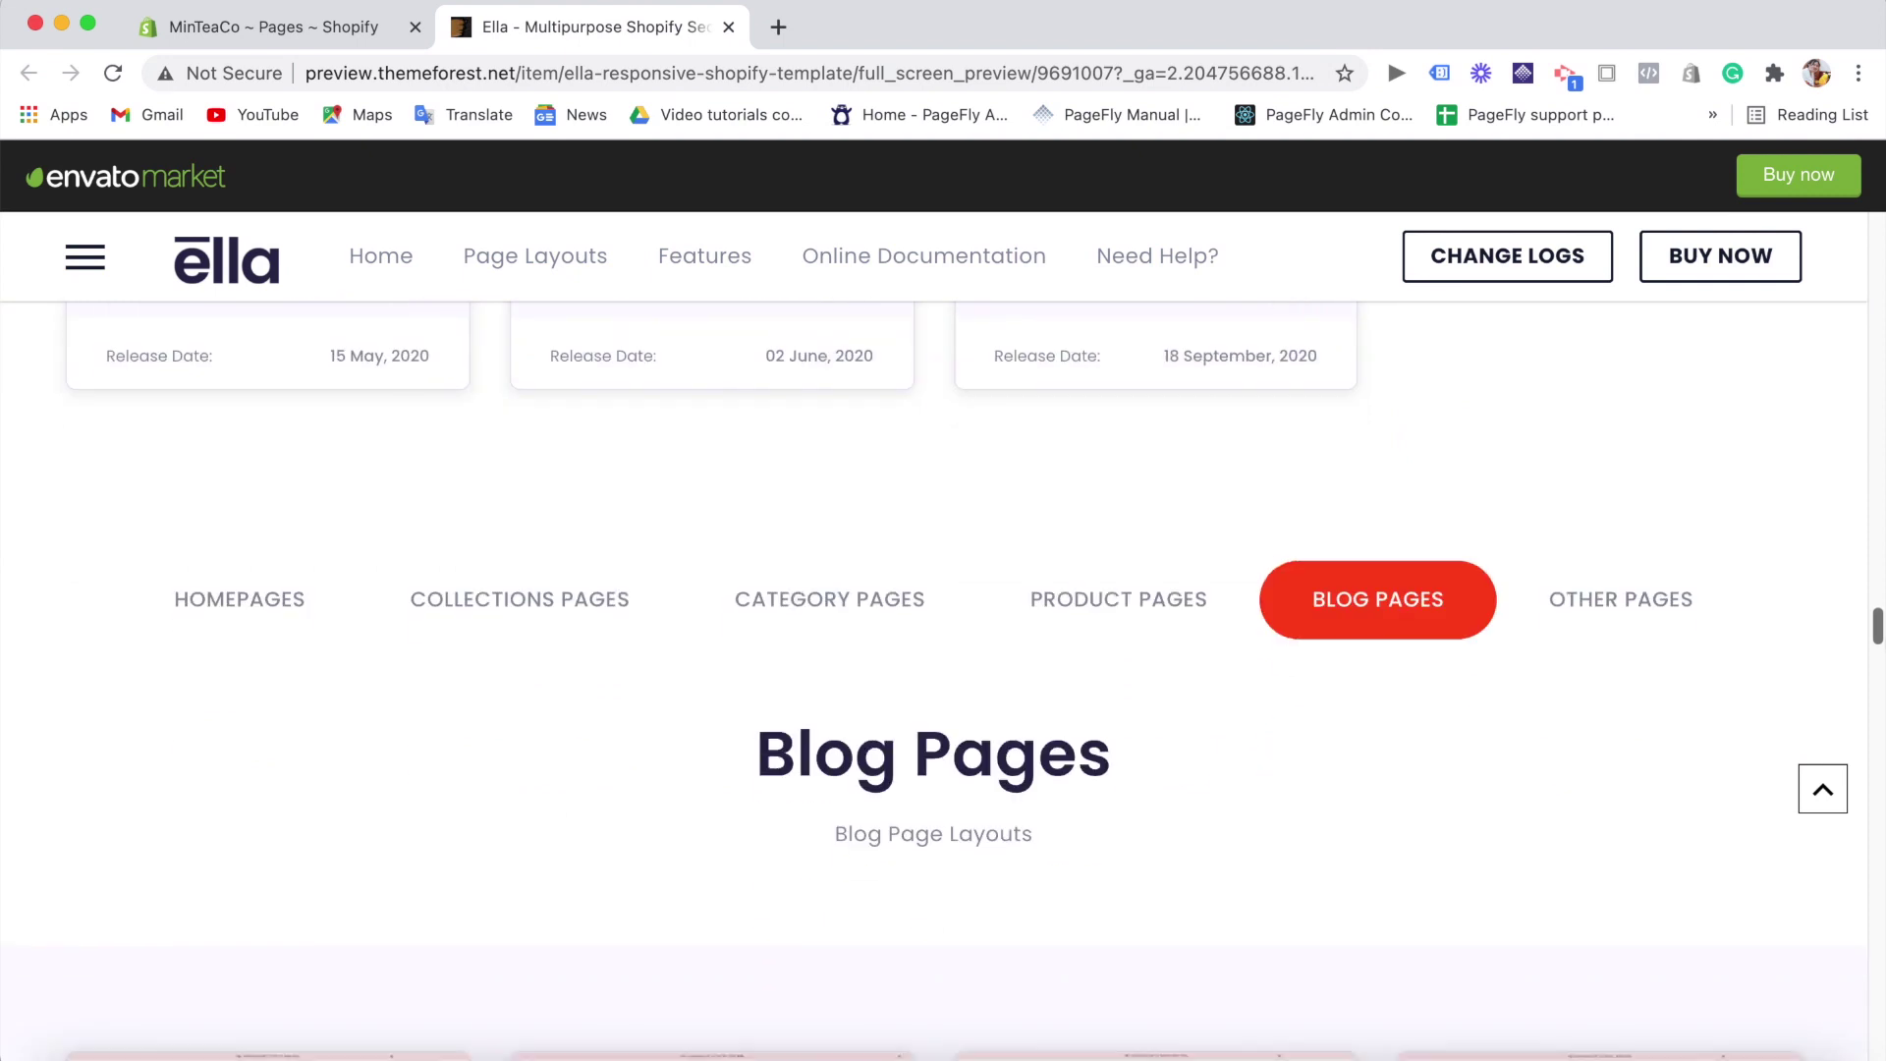
pyautogui.scroll(-3, 943, 688)
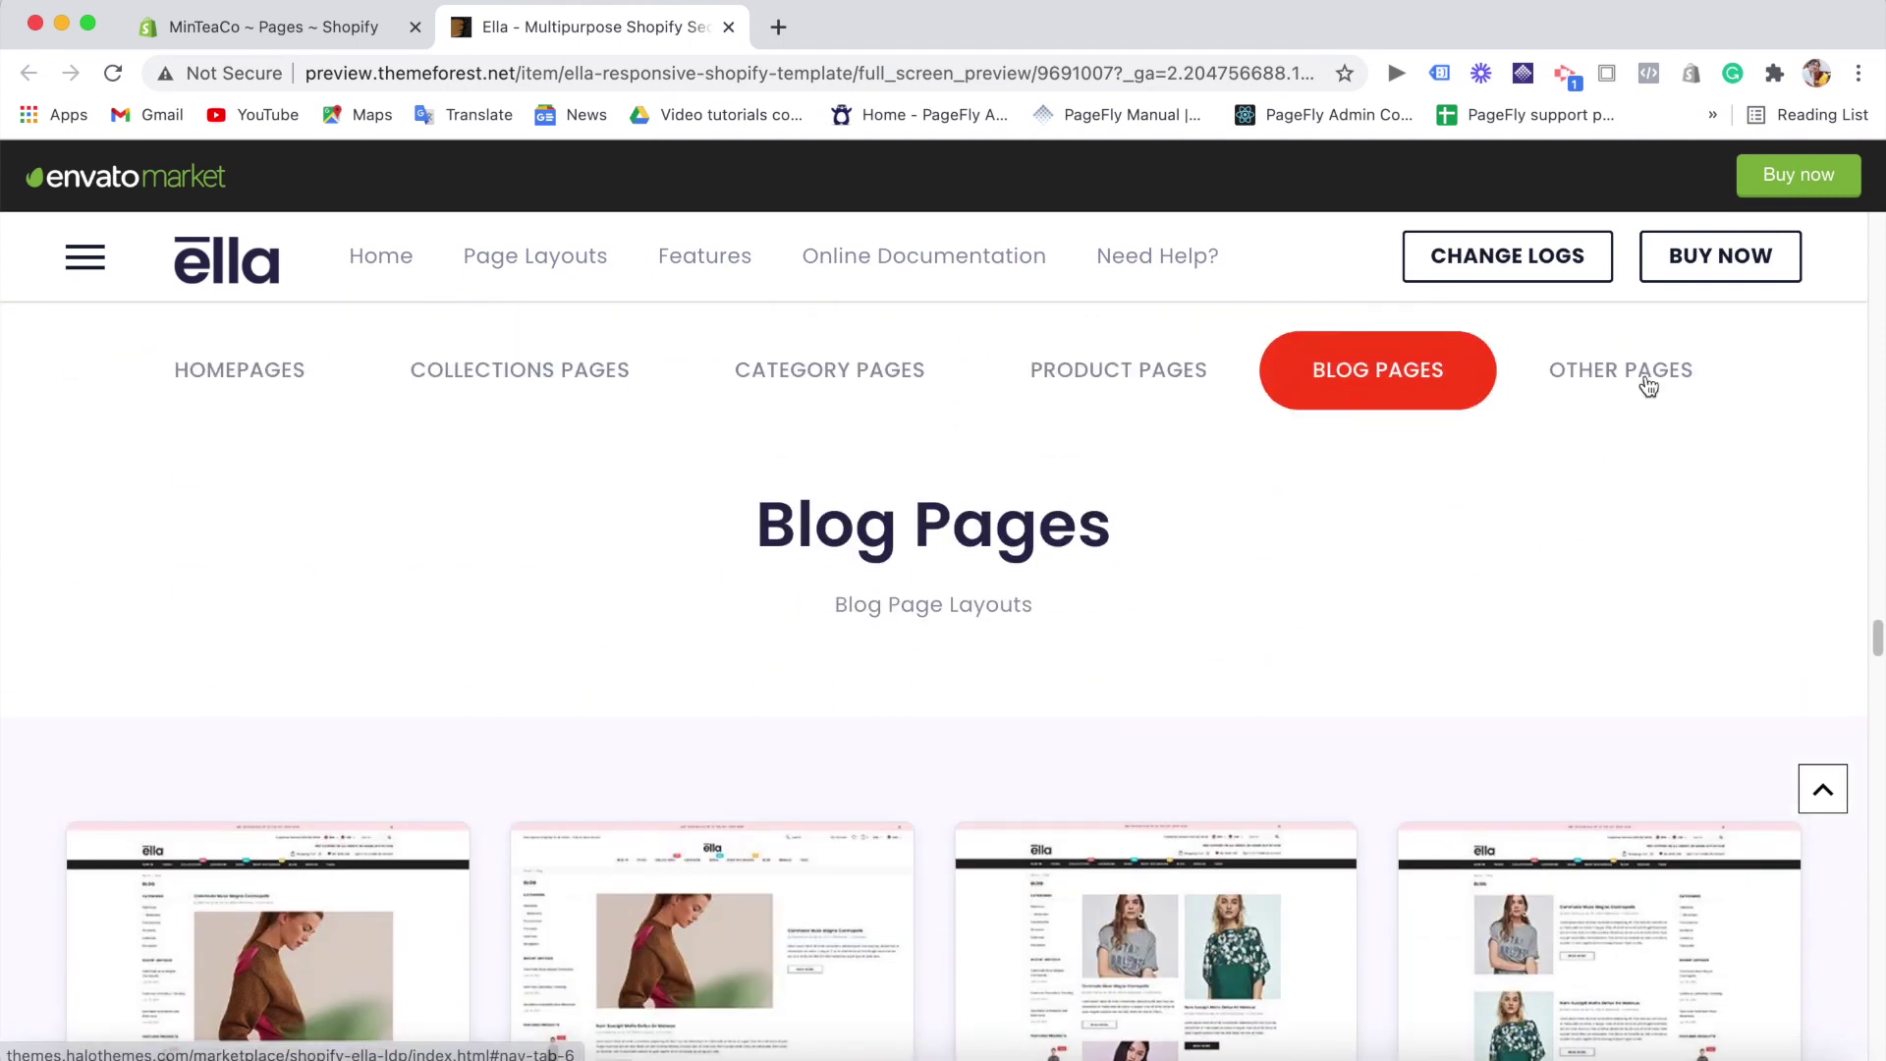
# - Browse the showcase's Other Pages layouts, from the landing pages and lookbooks down to the portfolio layouts
pyautogui.click(1647, 386)
pyautogui.scroll(-5, 1824, 518)
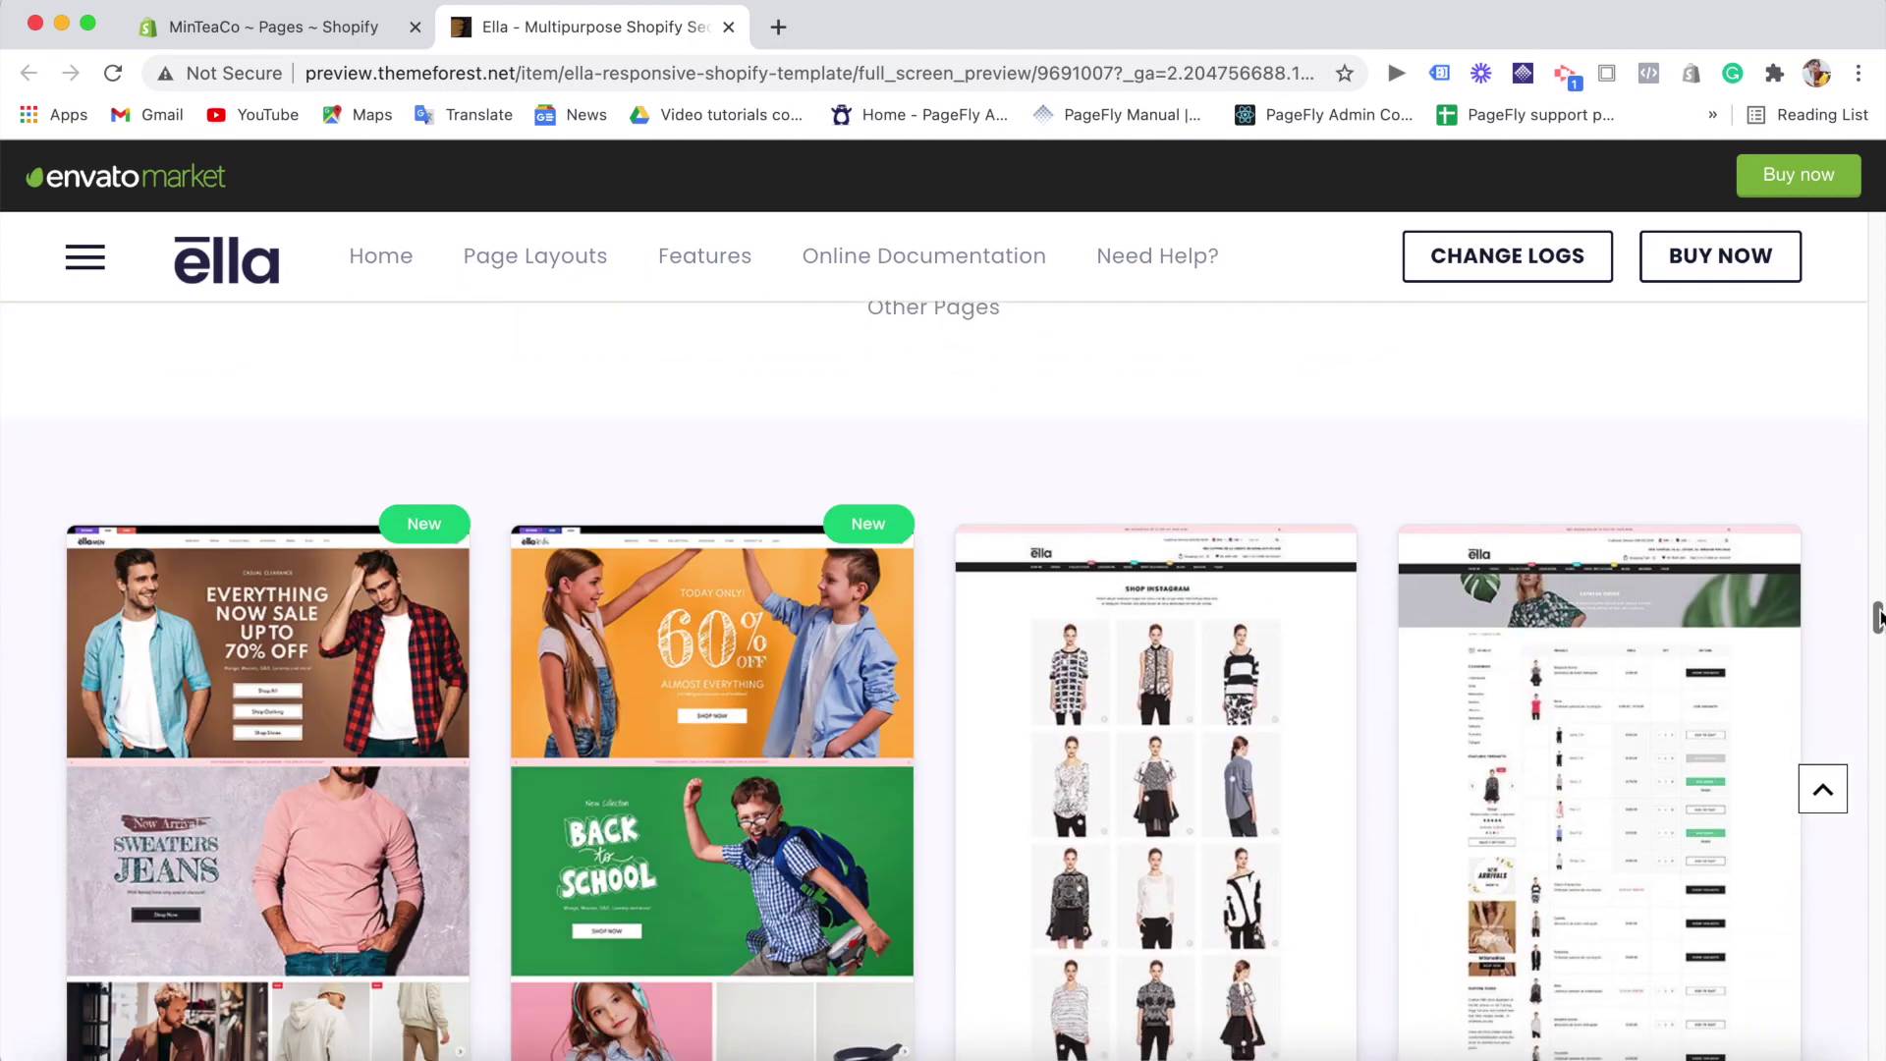
pyautogui.scroll(-8, 1877, 626)
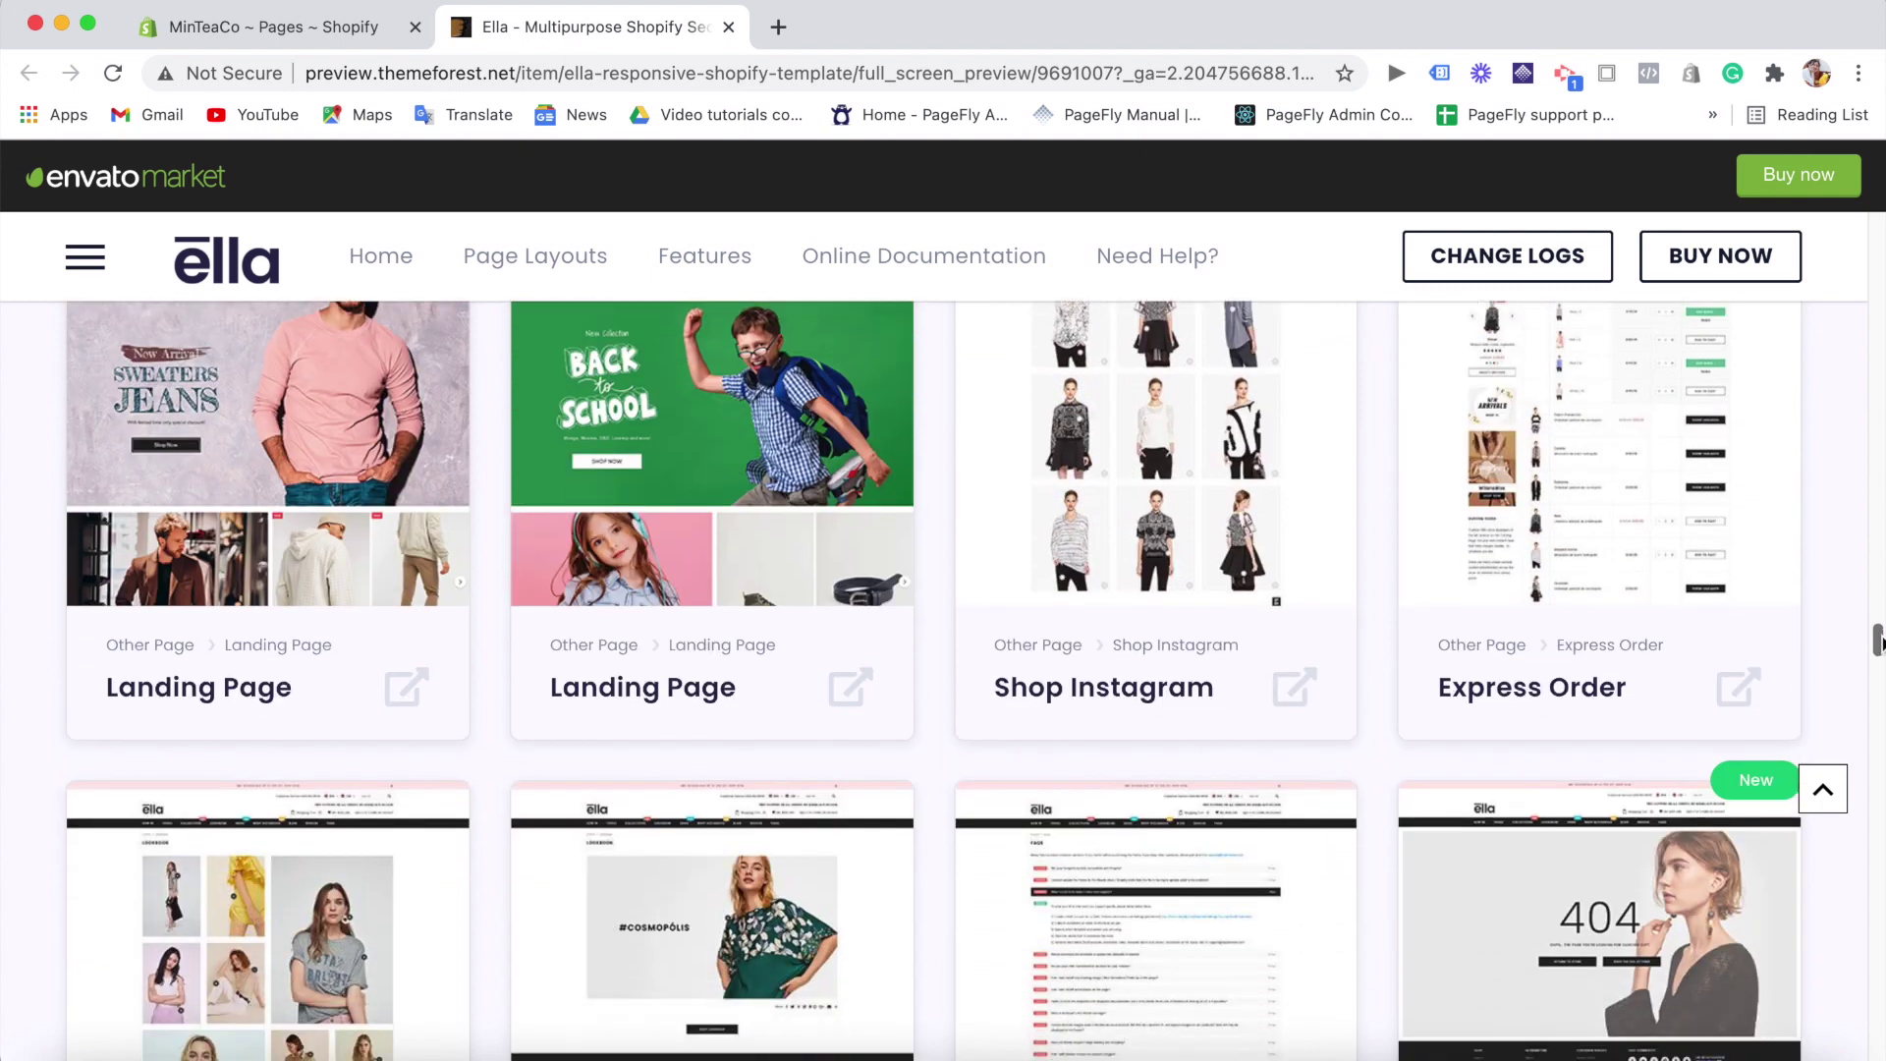
pyautogui.scroll(-10, 1877, 664)
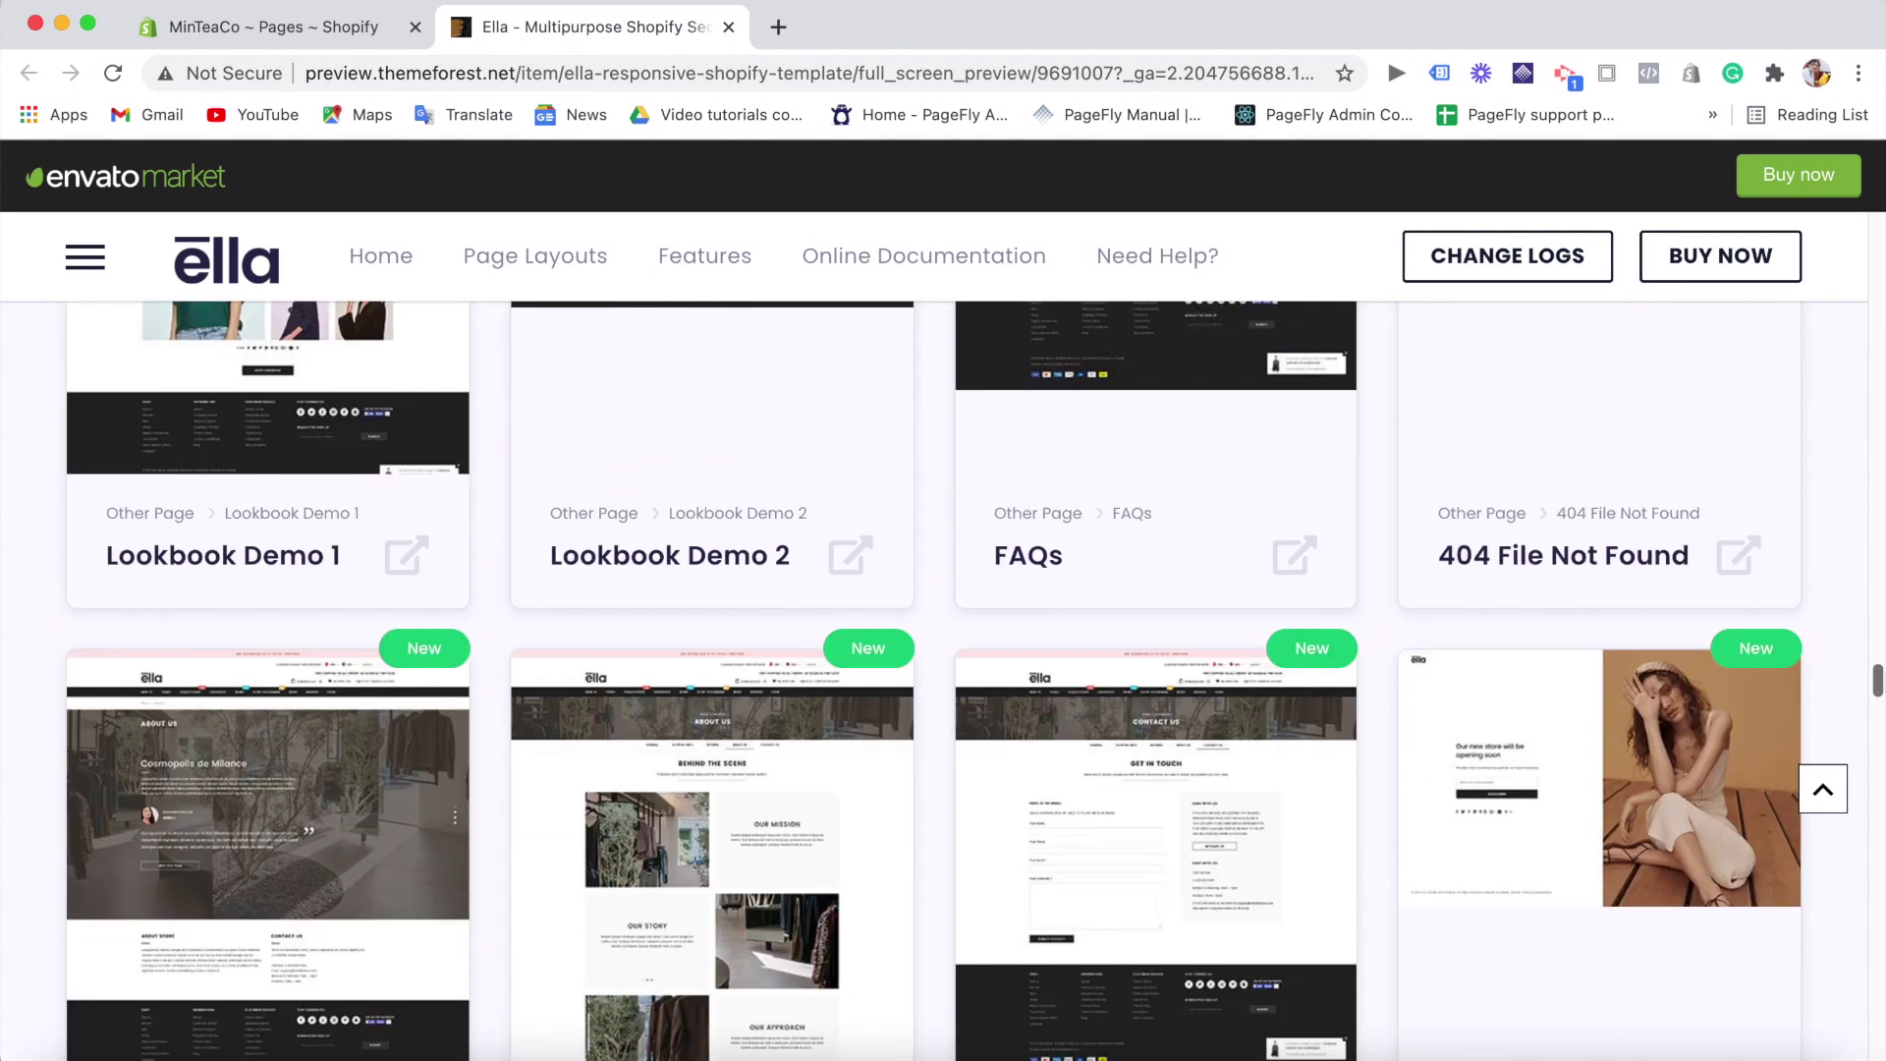
pyautogui.scroll(3, 943, 678)
pyautogui.scroll(-4, 943, 678)
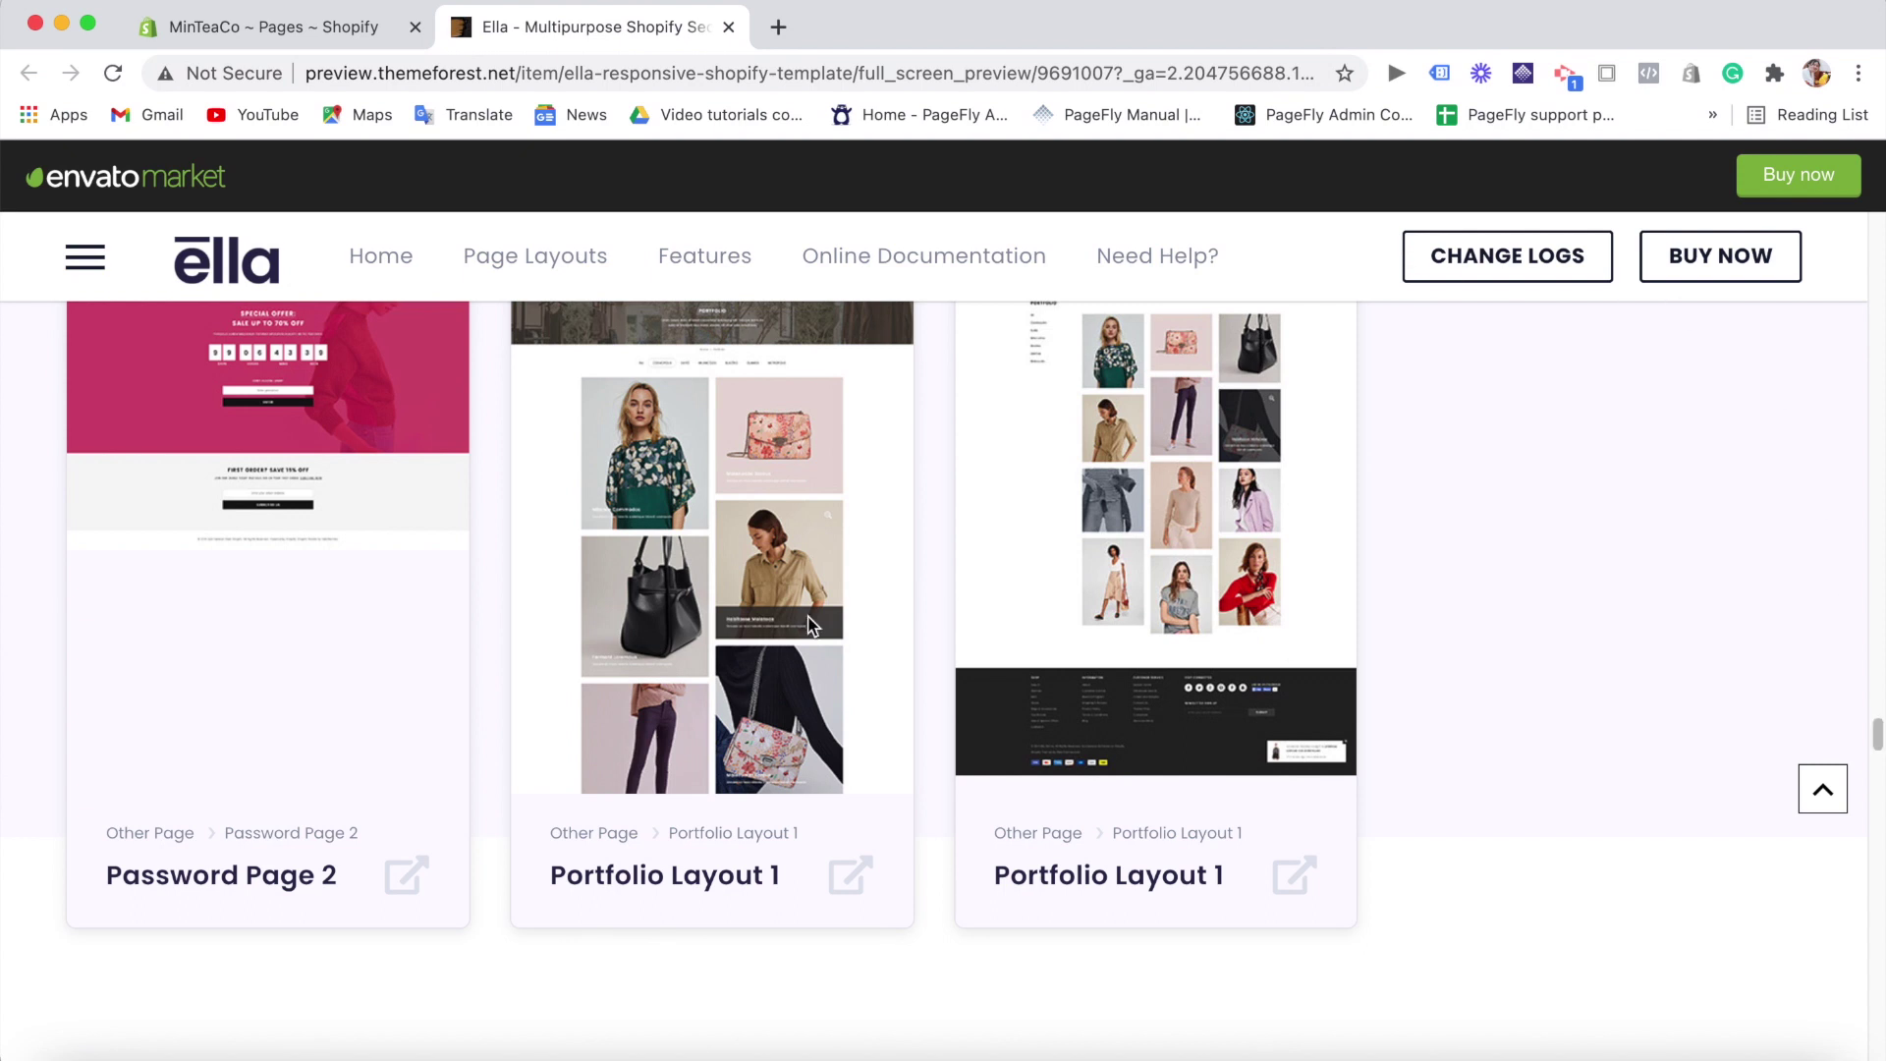
pyautogui.moveTo(1877, 733); pyautogui.dragTo(1859, 691)
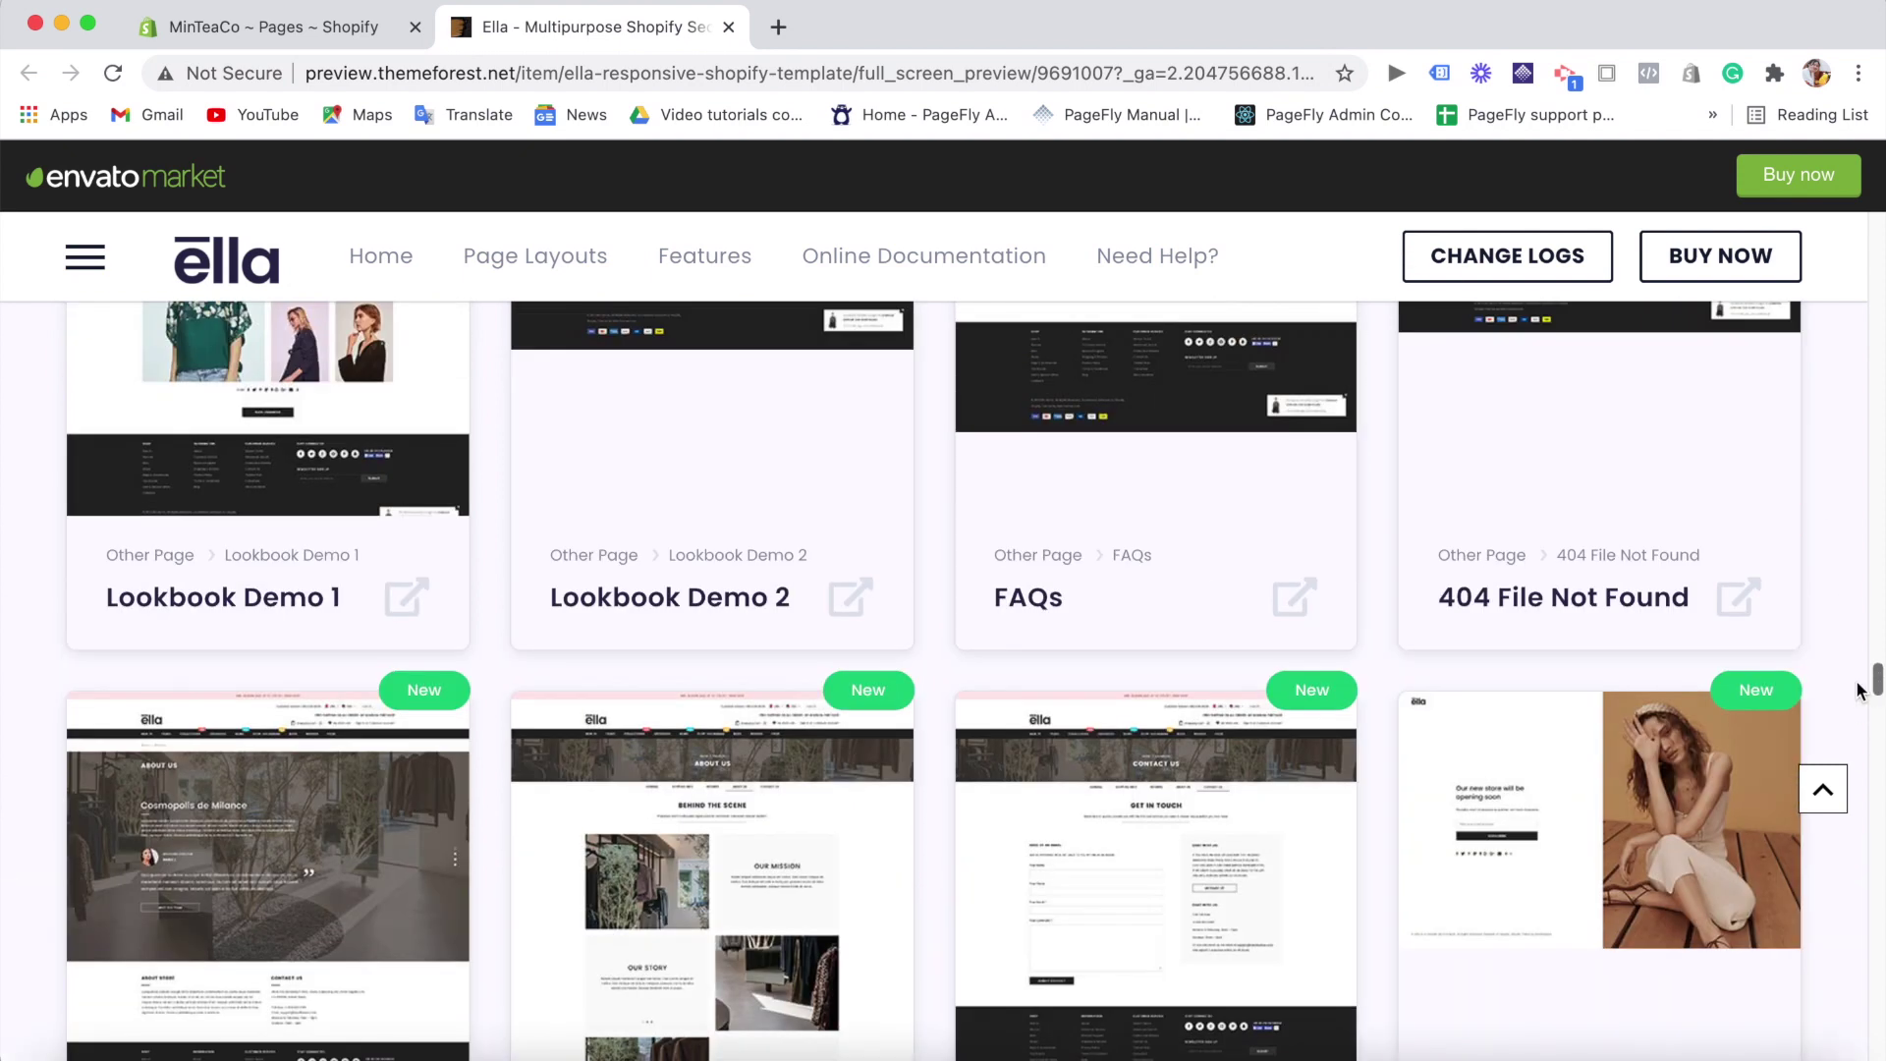
# - In the Shopify admin, add a page titled "landing age" with the page.landing template, and review the other page templates
pyautogui.click(236, 31)
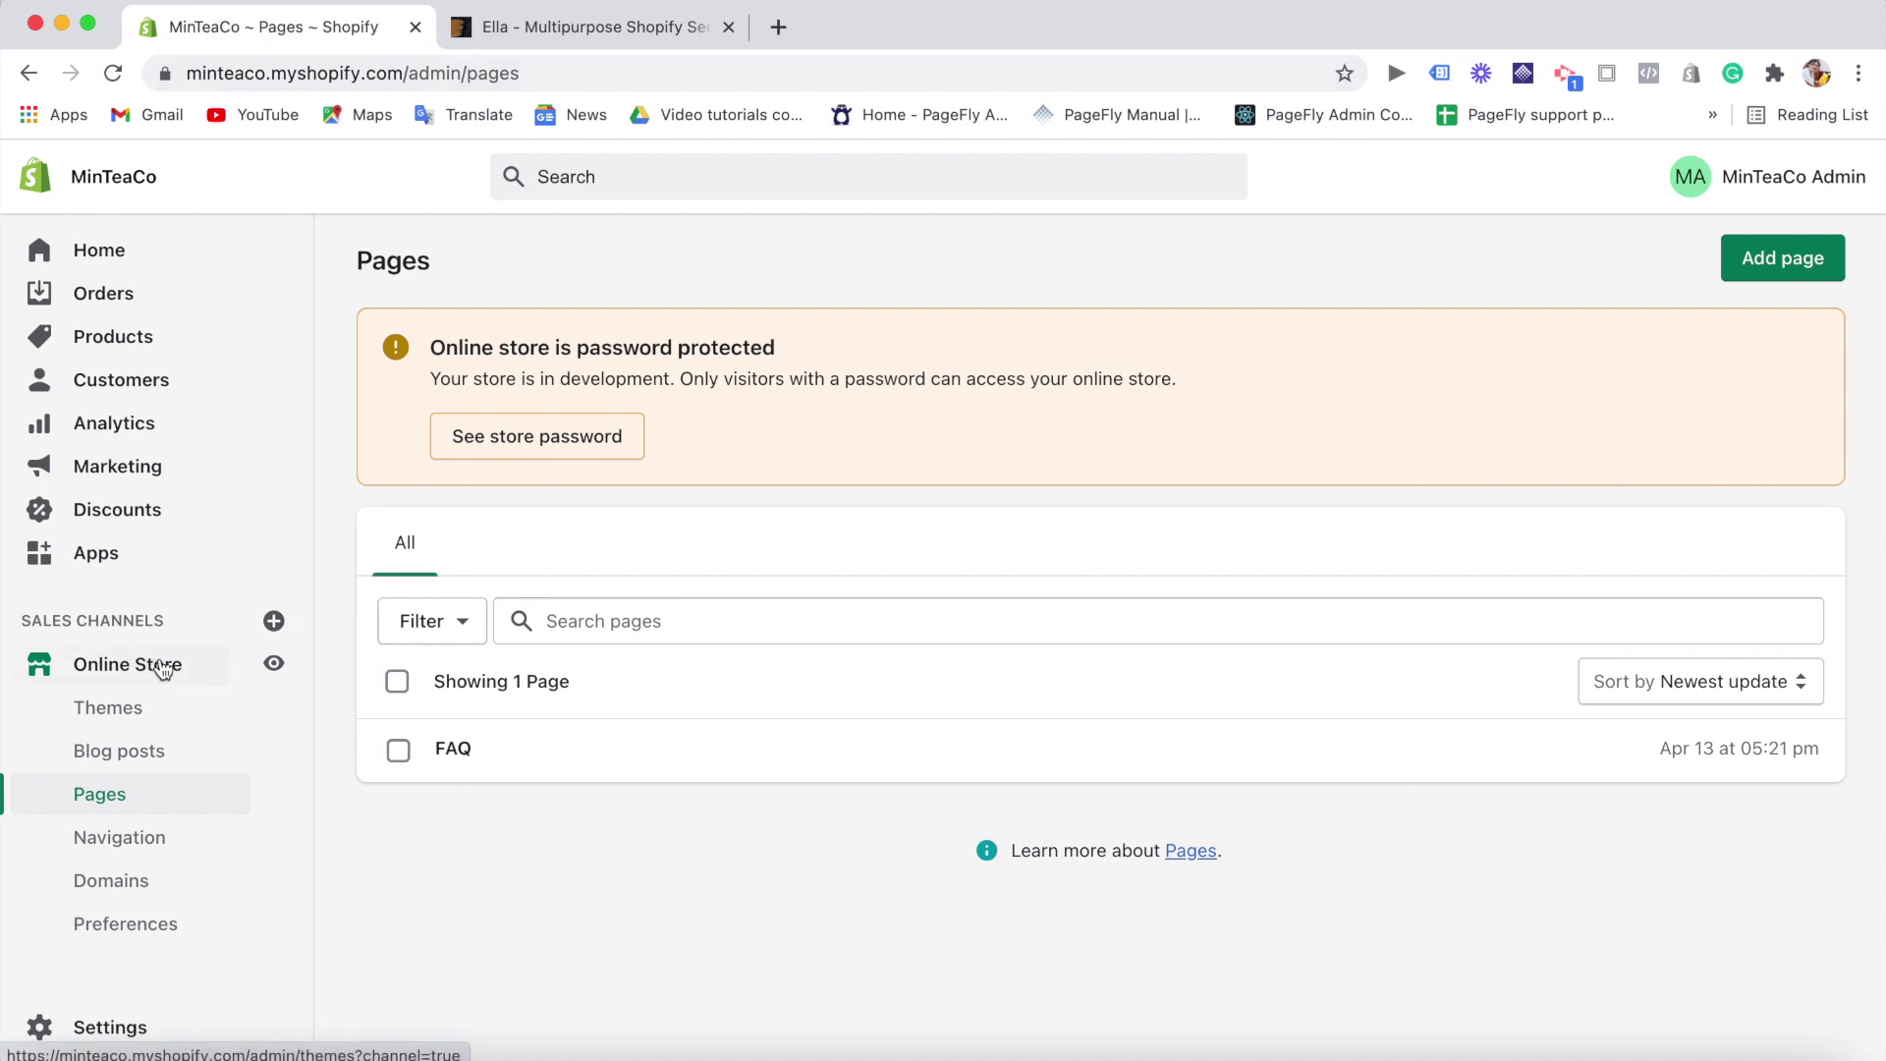
pyautogui.click(1758, 257)
pyautogui.click(782, 400)
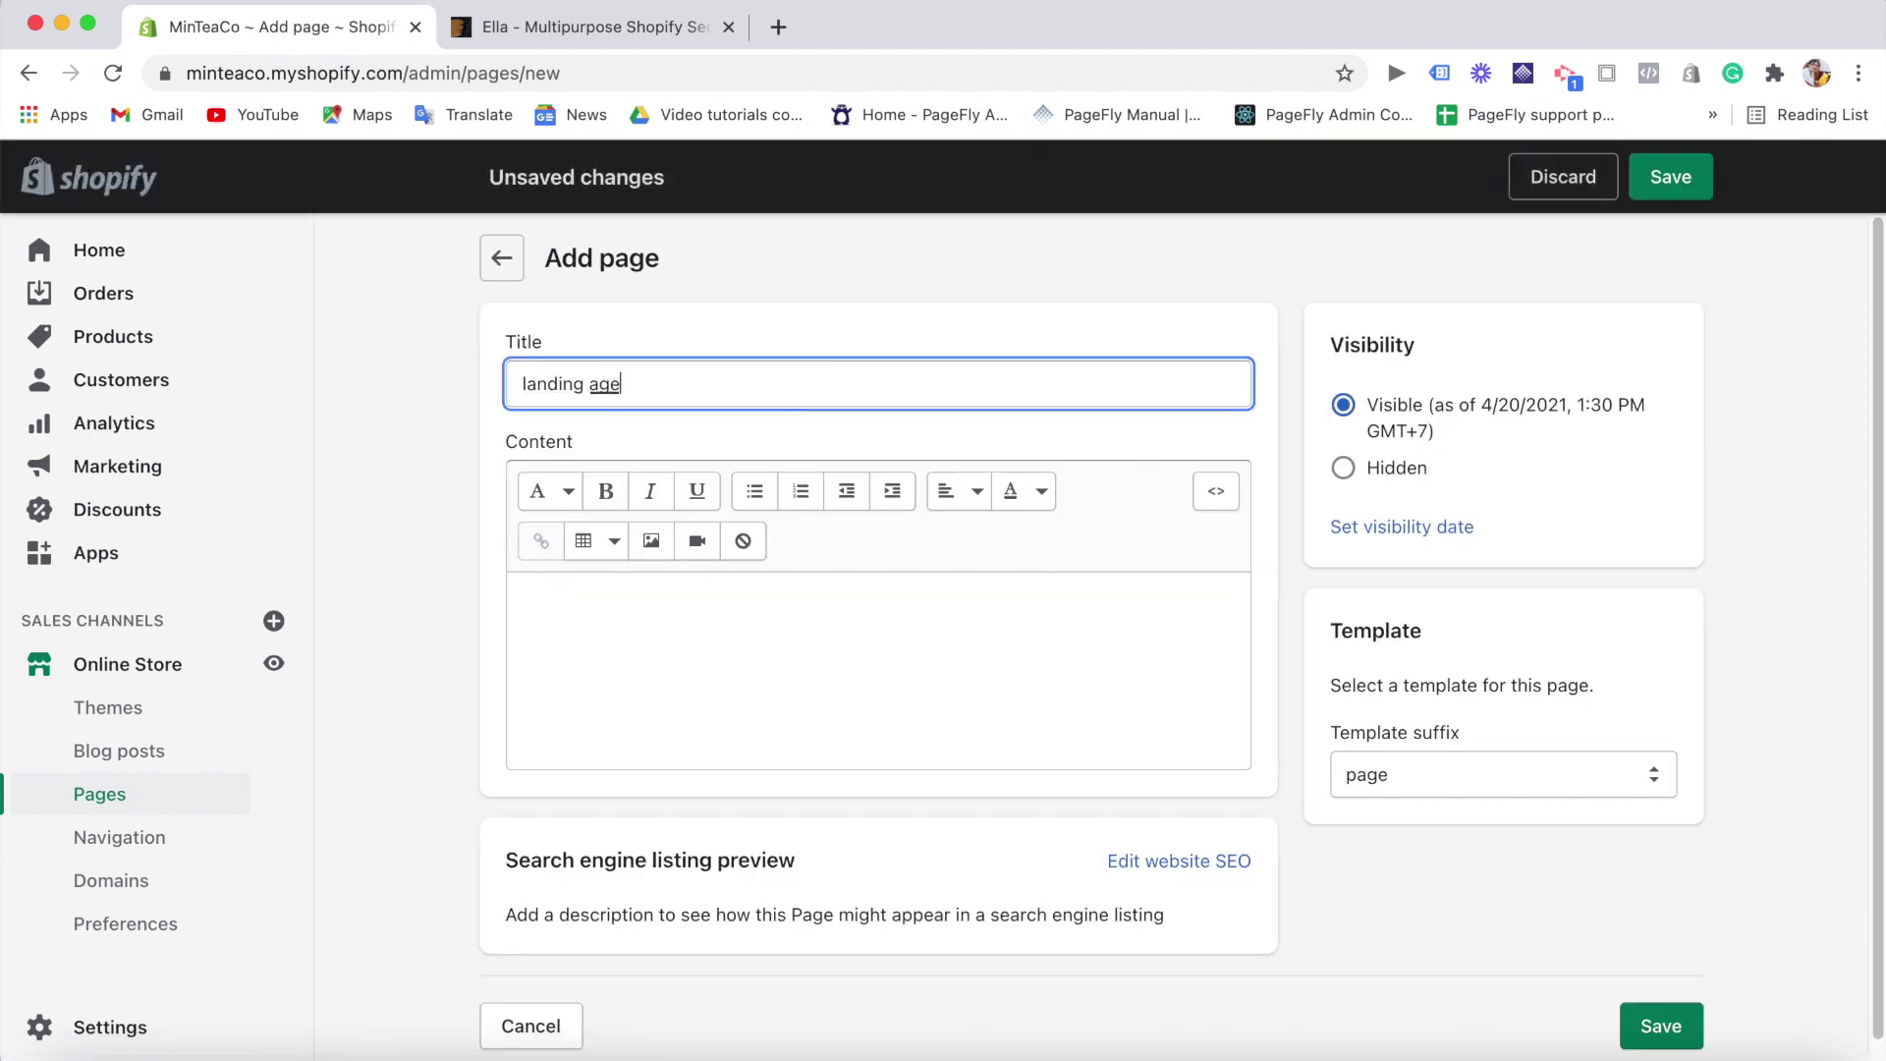
pyautogui.click(1600, 792)
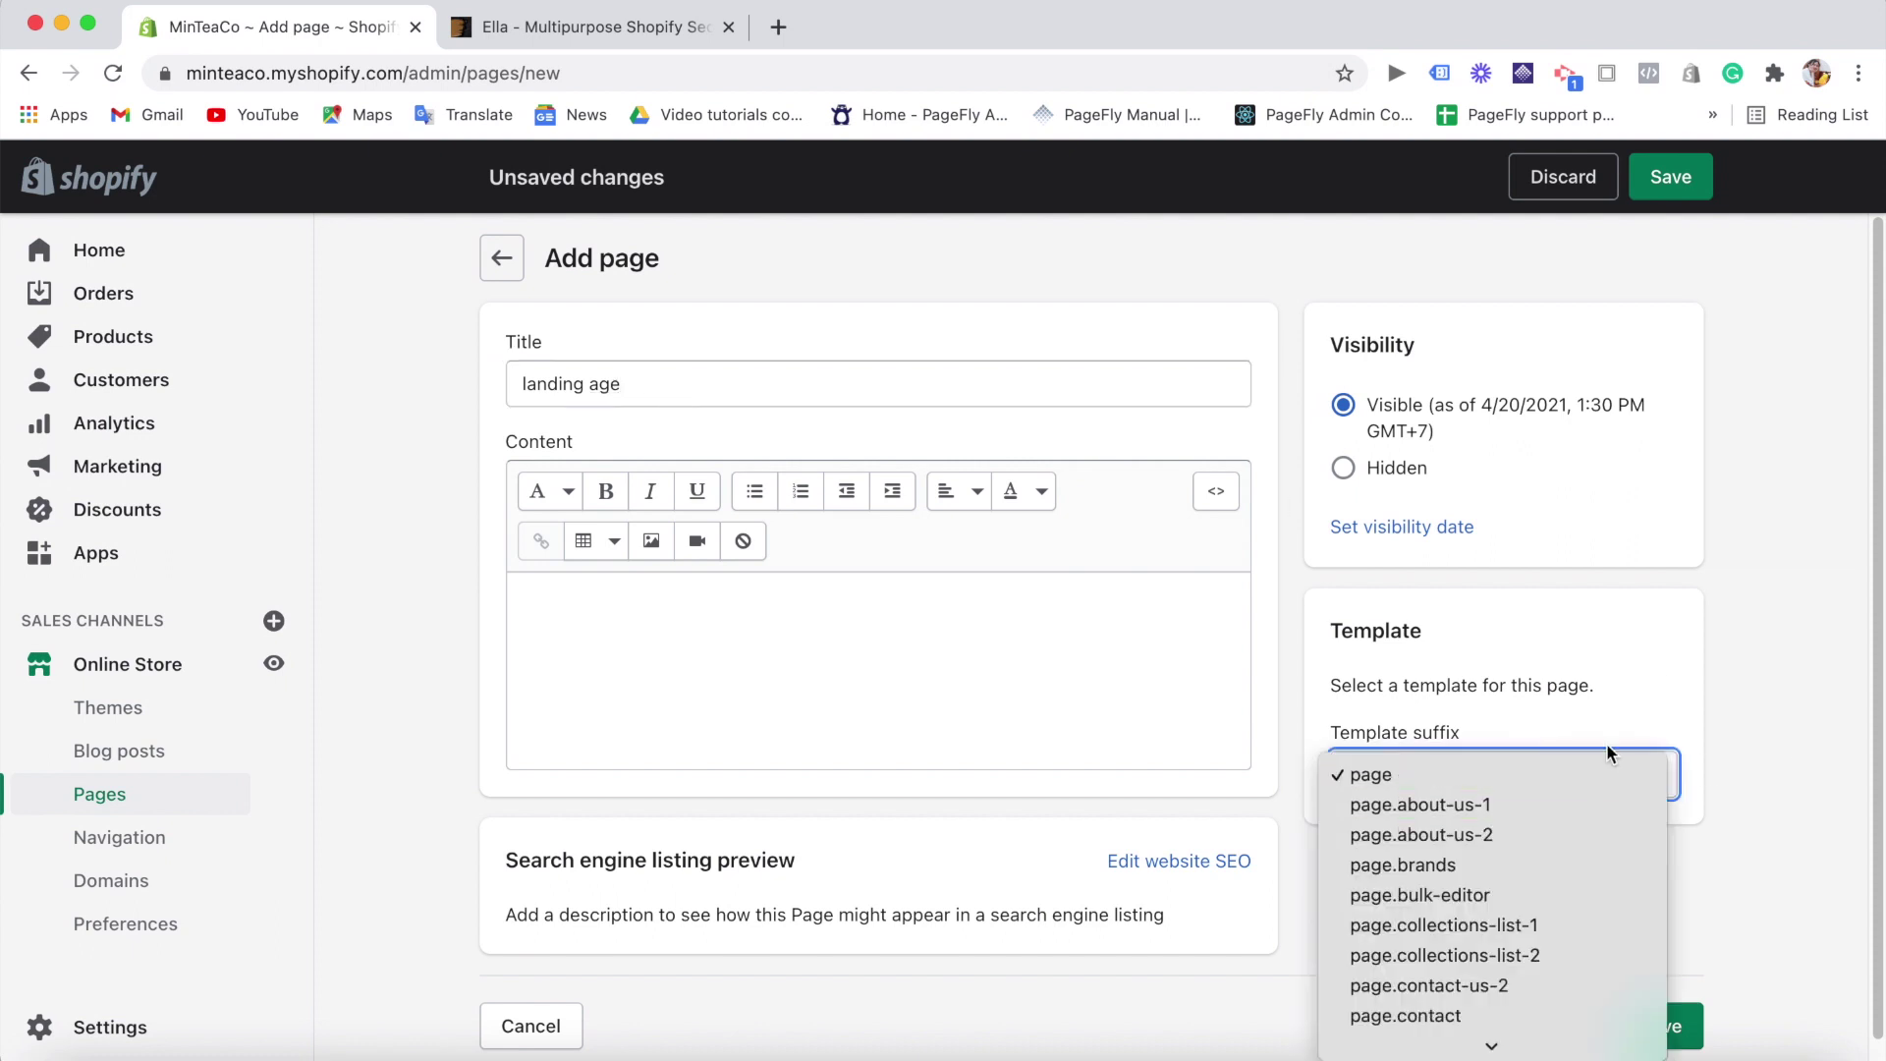
pyautogui.moveTo(1533, 1047)
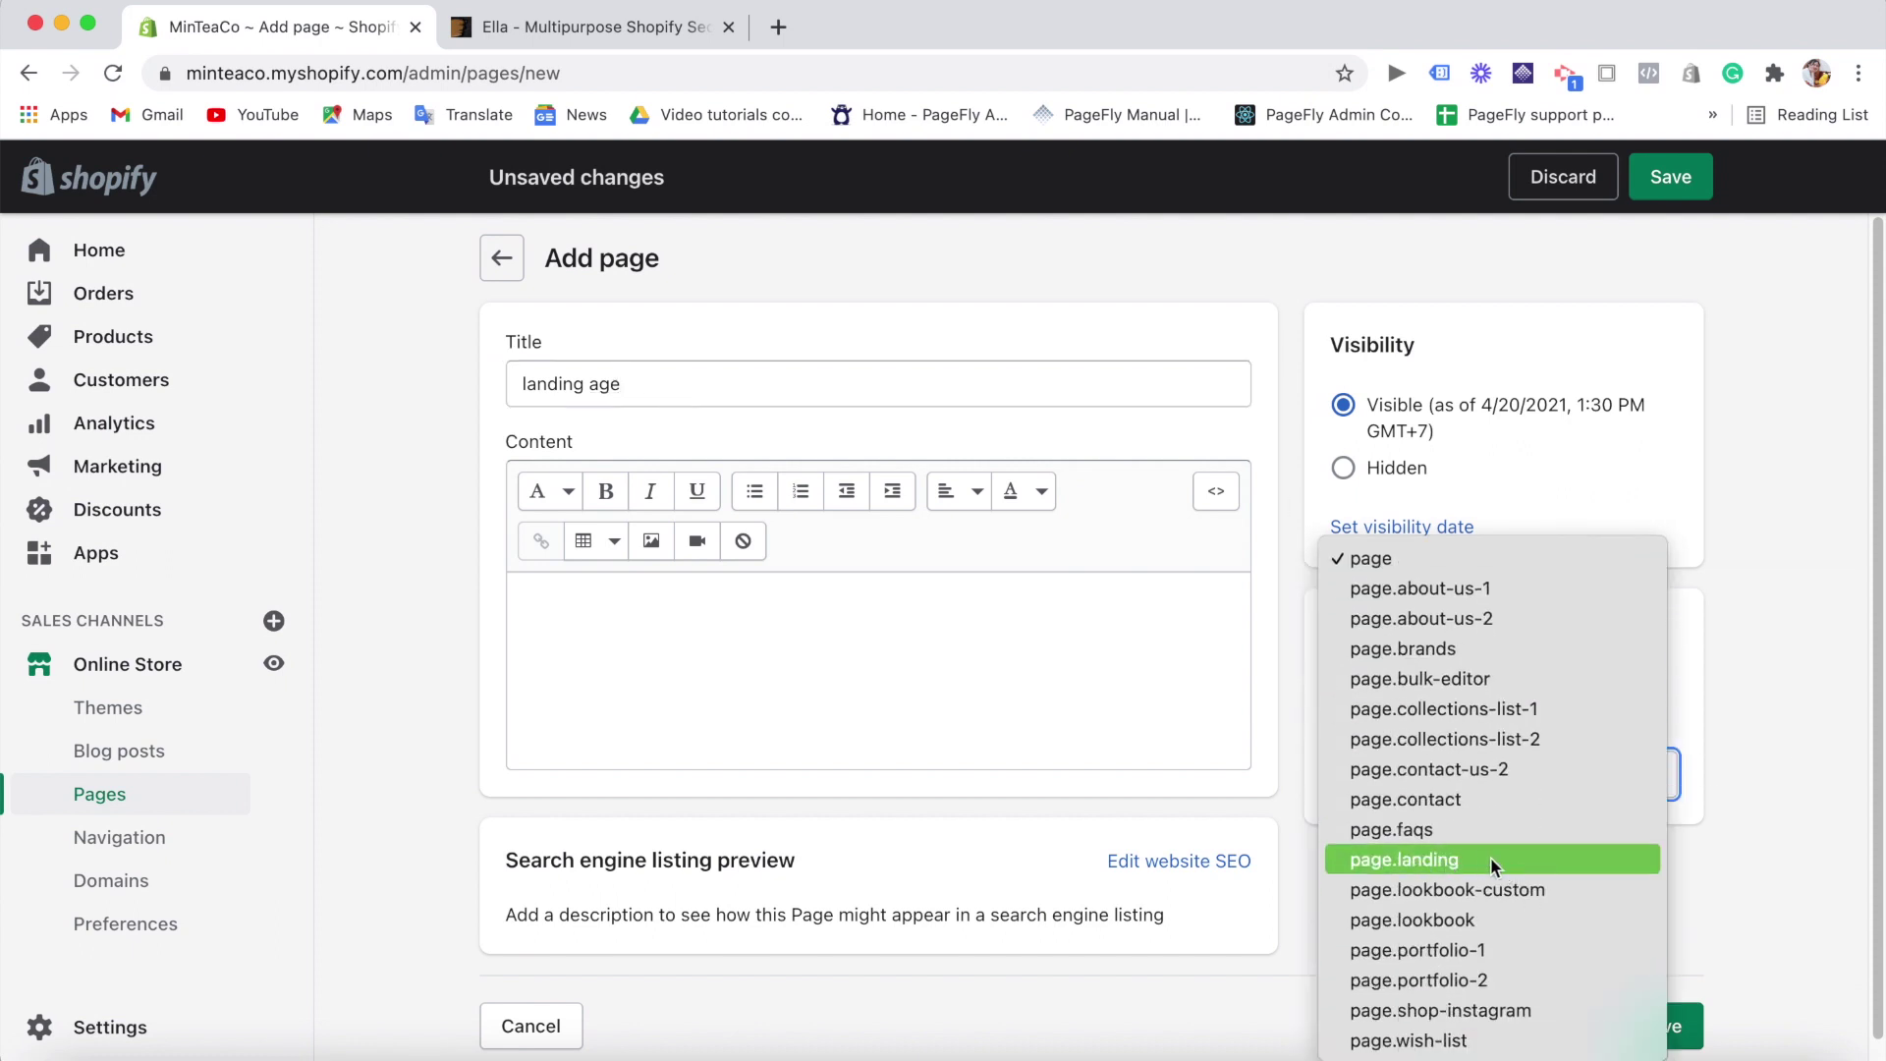
pyautogui.click(1505, 861)
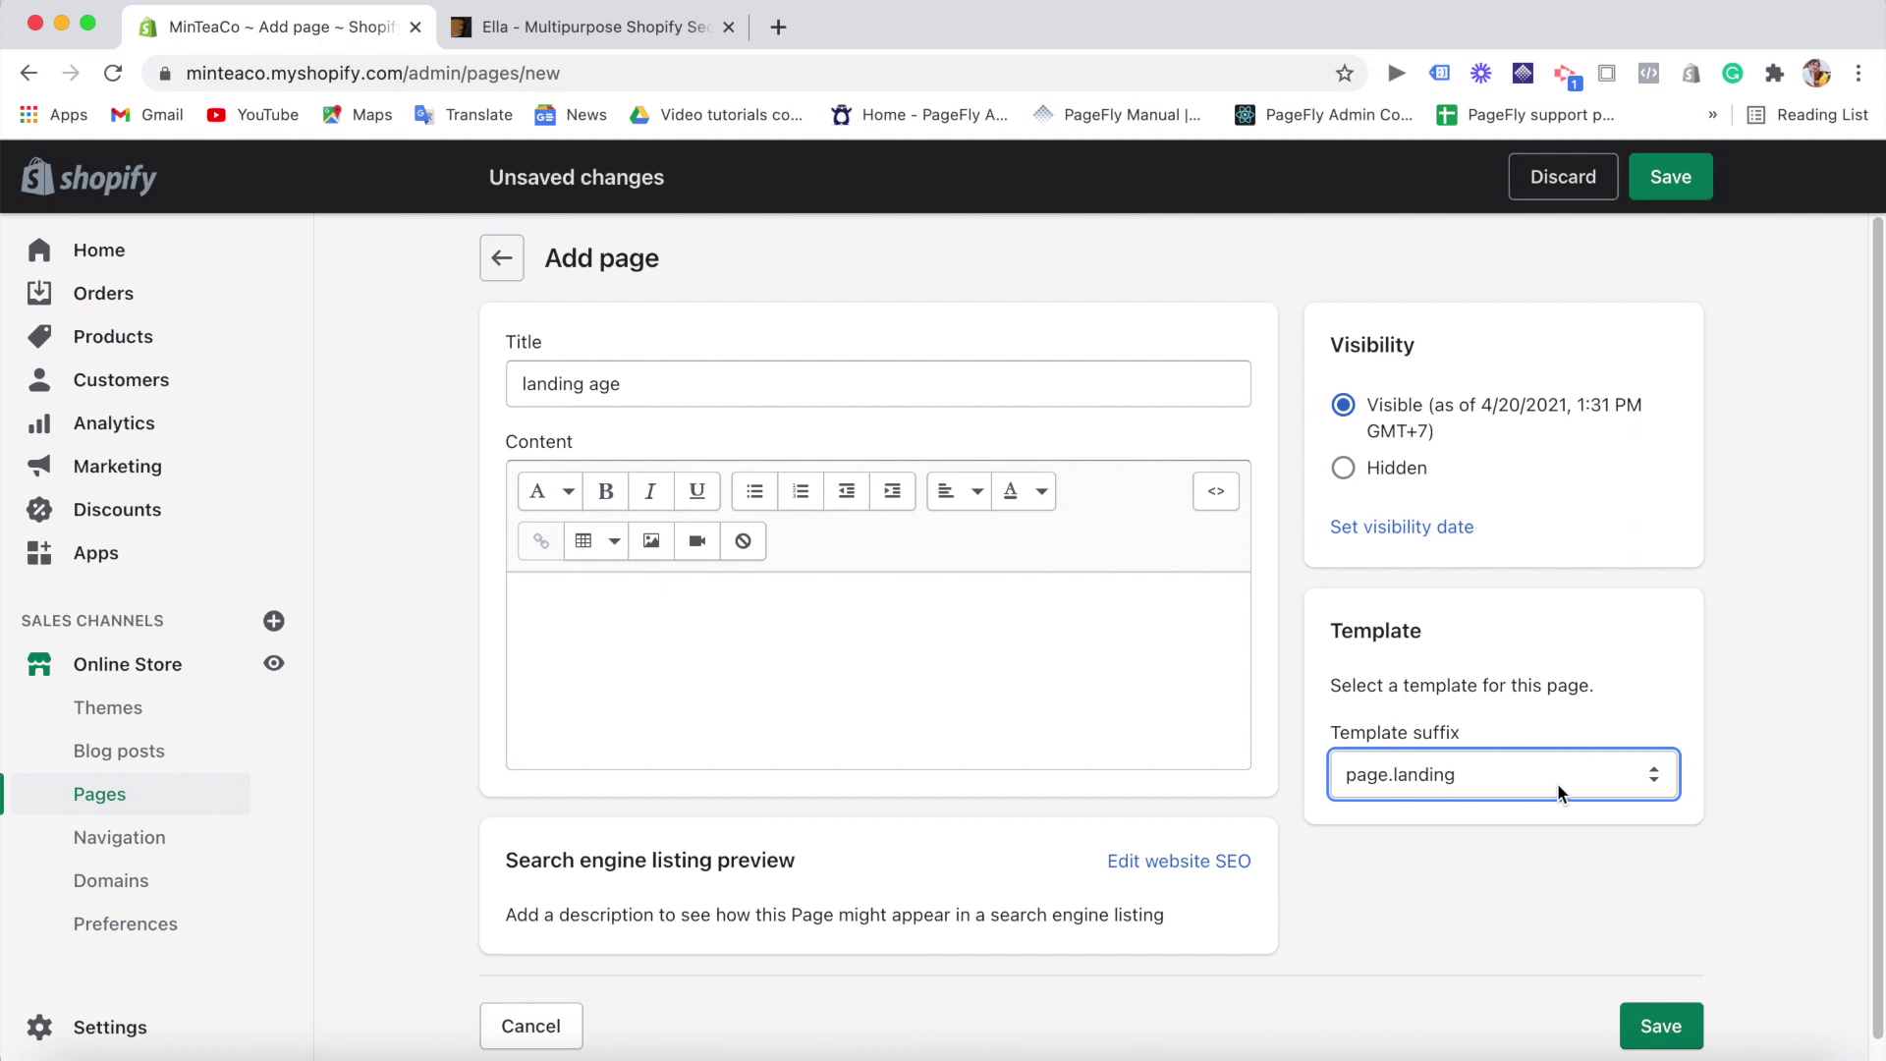
pyautogui.click(1559, 792)
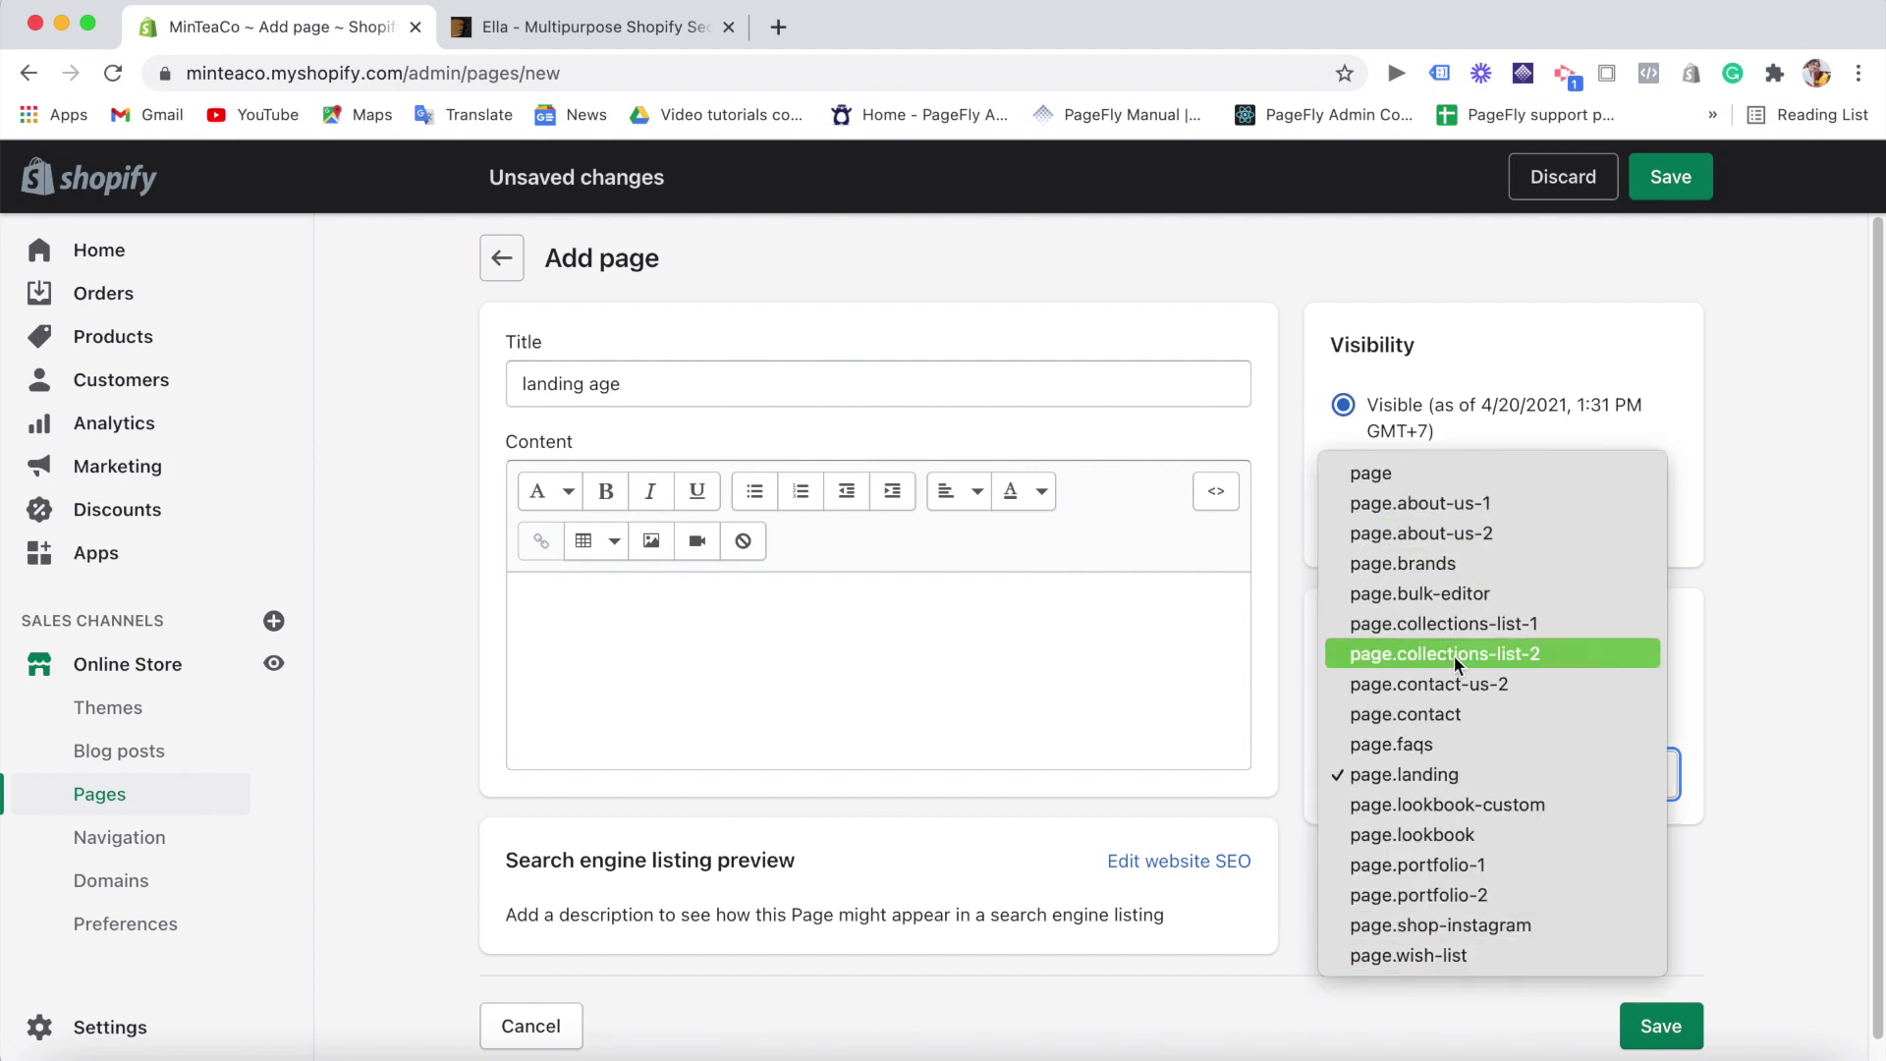
pyautogui.click(1786, 665)
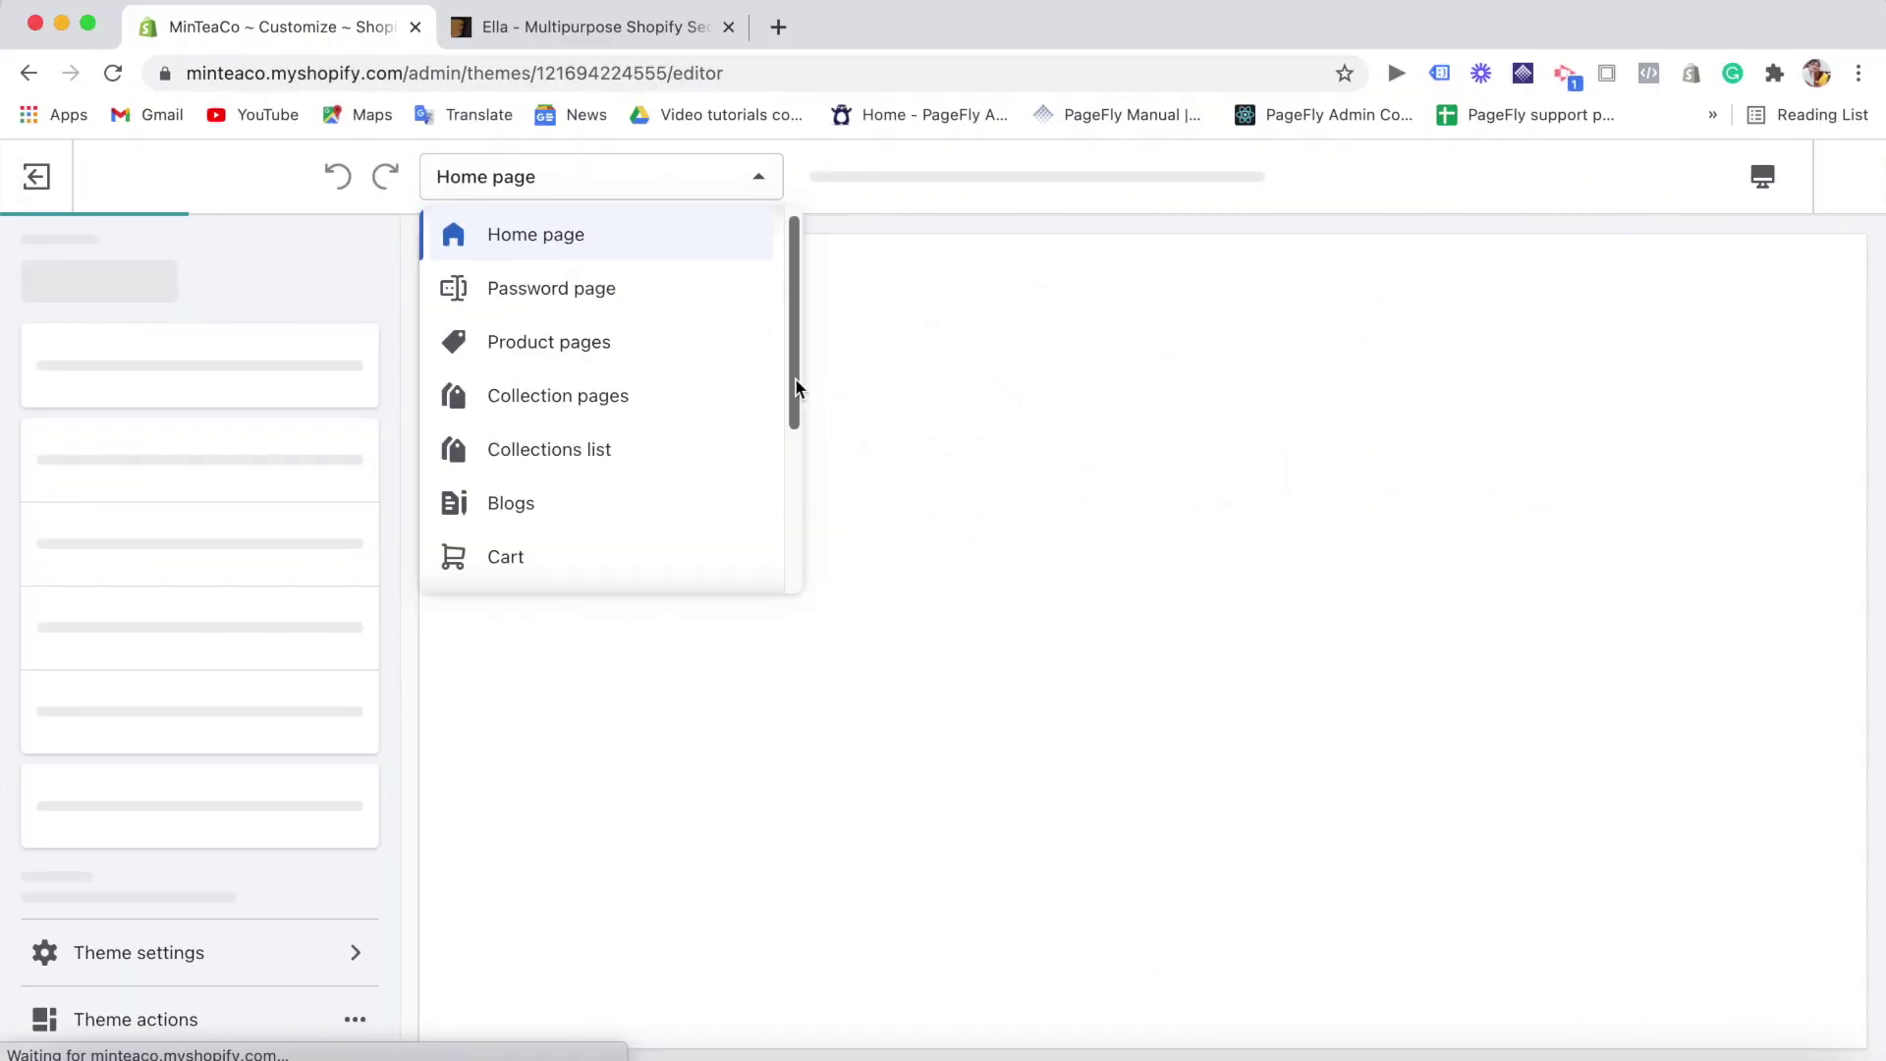
# - Open the "landing age" page in the theme editor
pyautogui.moveTo(799, 374); pyautogui.dragTo(772, 540)
pyautogui.click(643, 547)
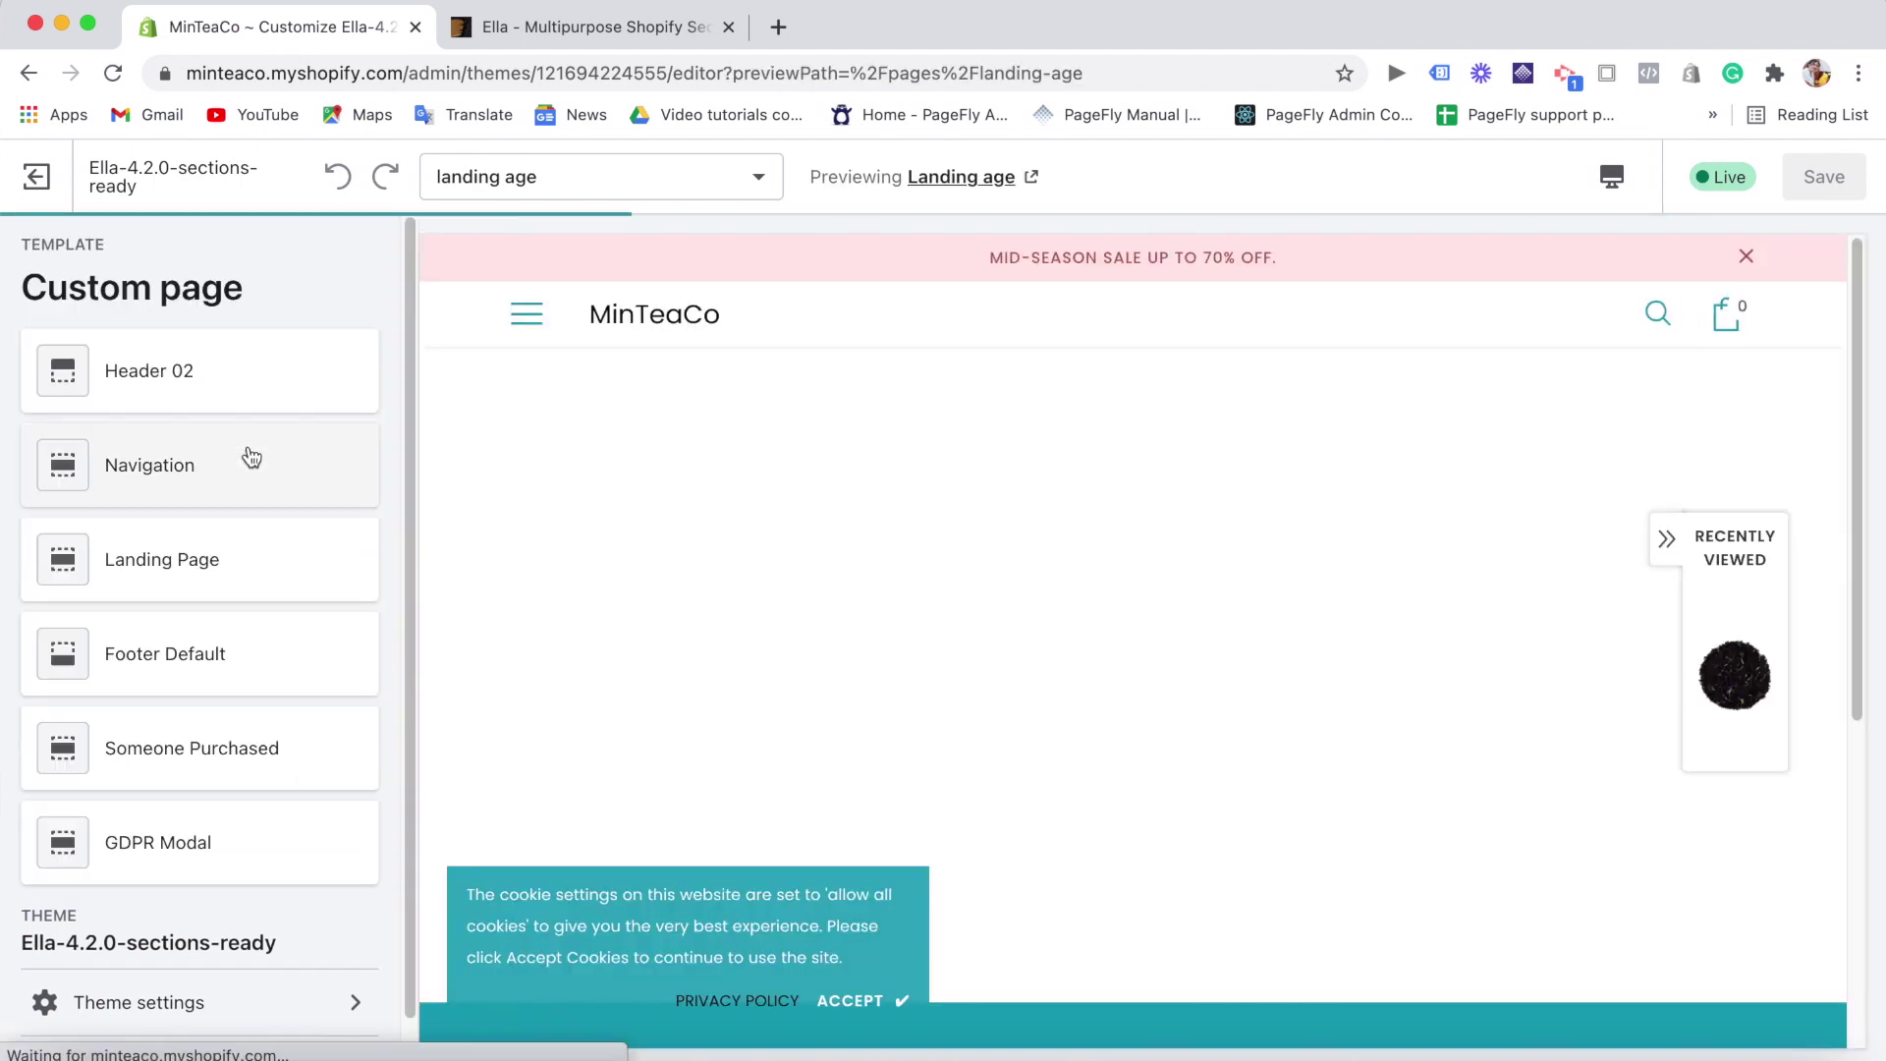
# - Add About, Policies and Banner content blocks to the page's Landing Page section
pyautogui.click(257, 568)
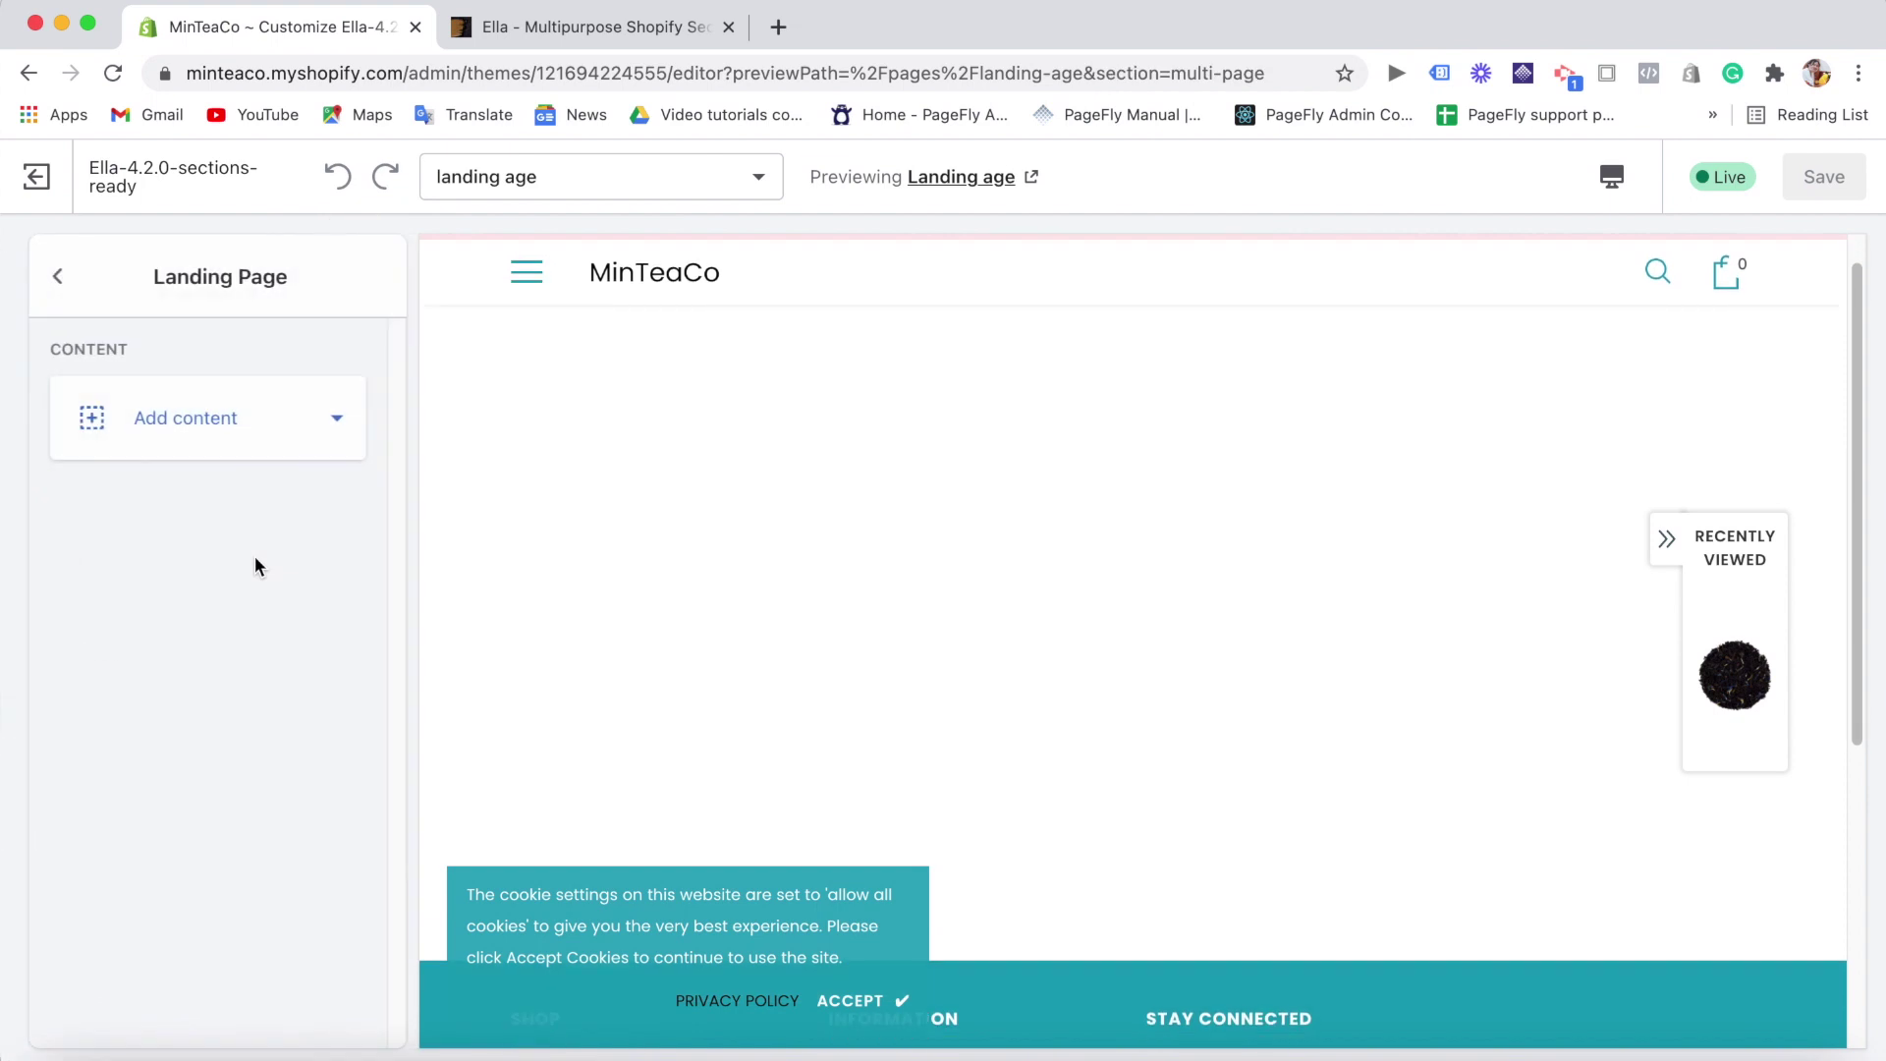
pyautogui.click(308, 435)
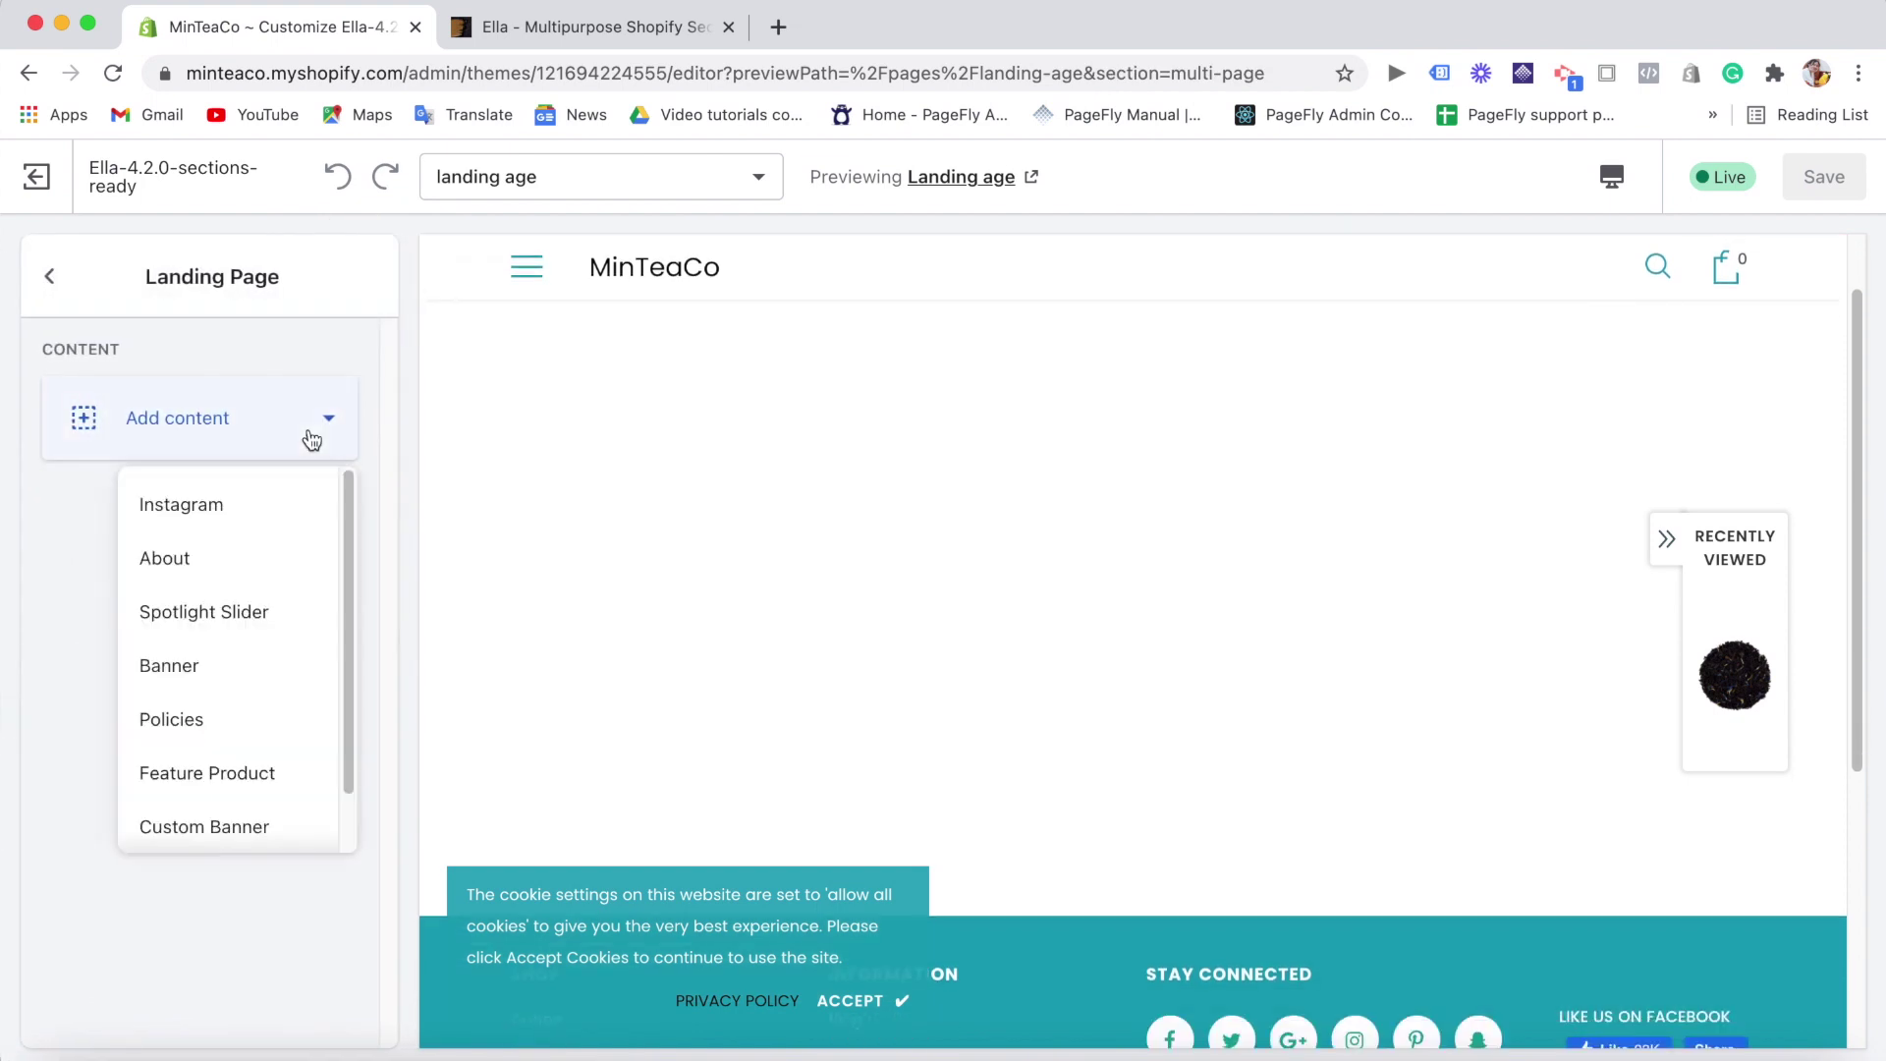
pyautogui.click(279, 588)
pyautogui.click(46, 279)
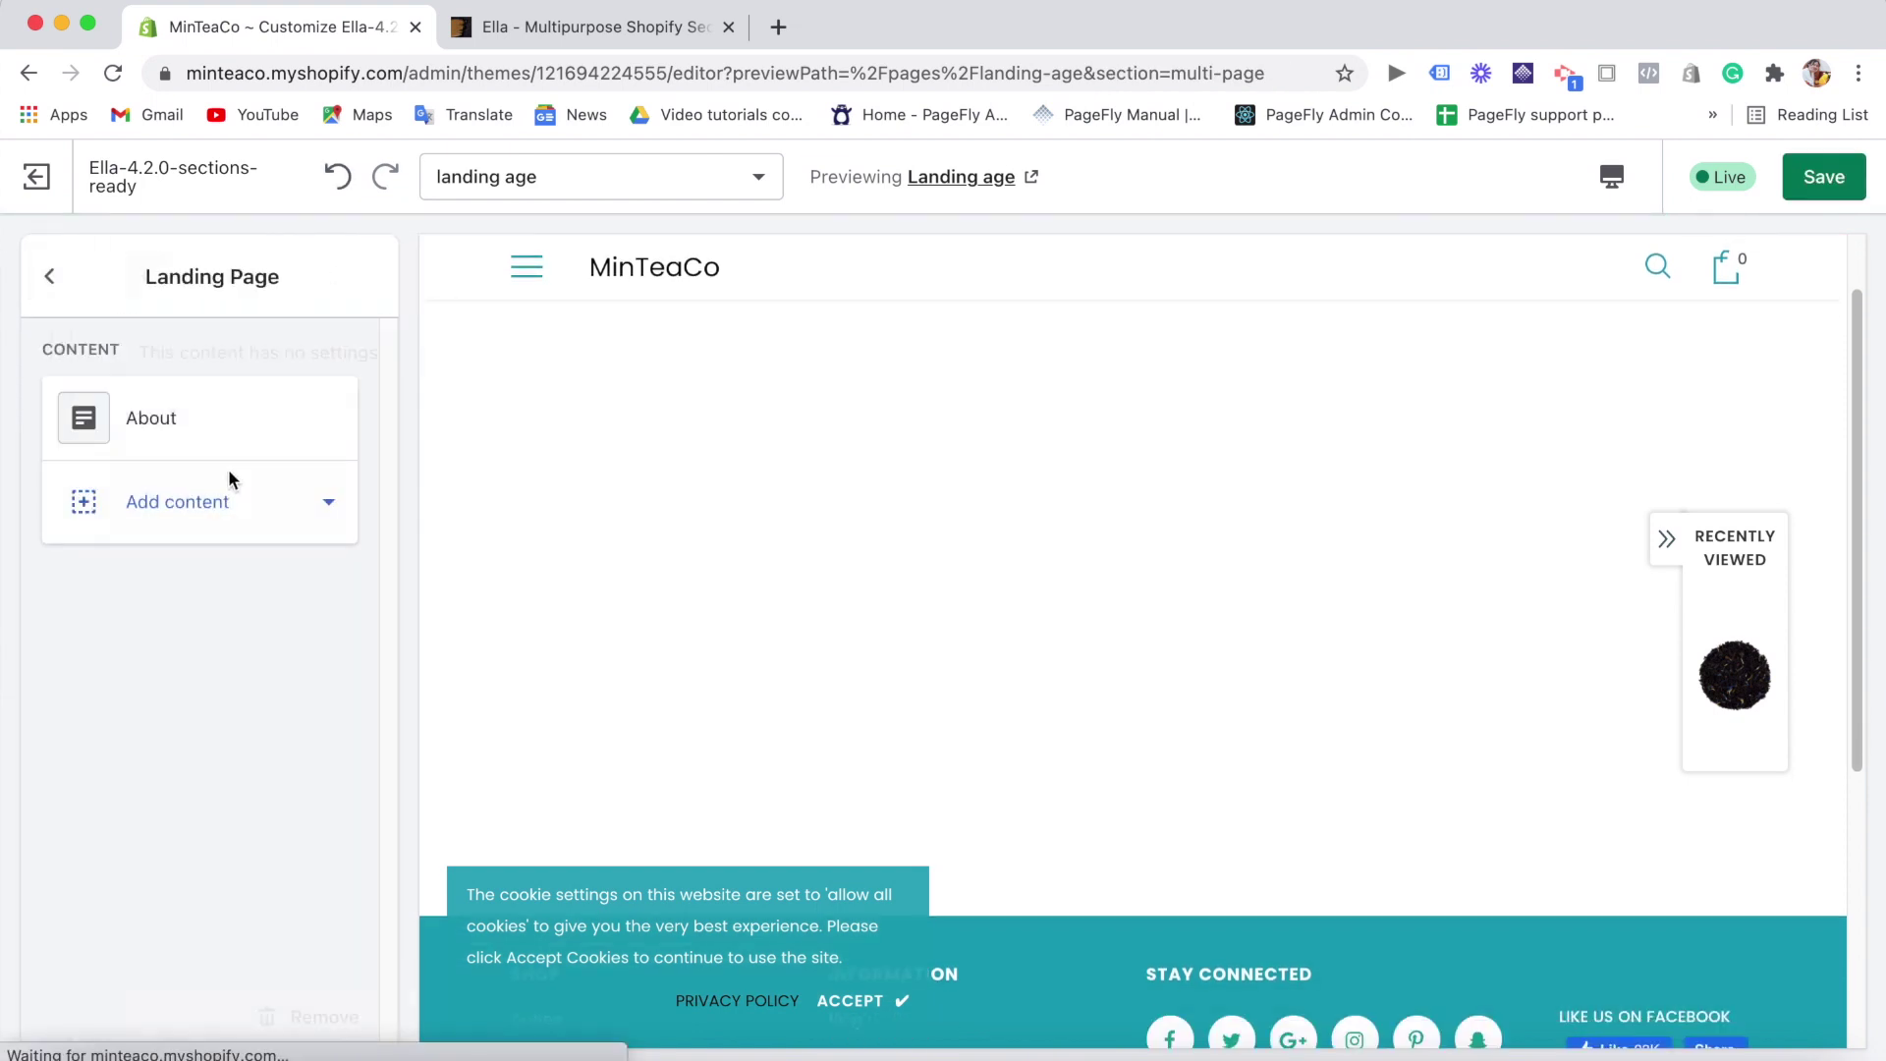
pyautogui.click(232, 519)
pyautogui.click(254, 795)
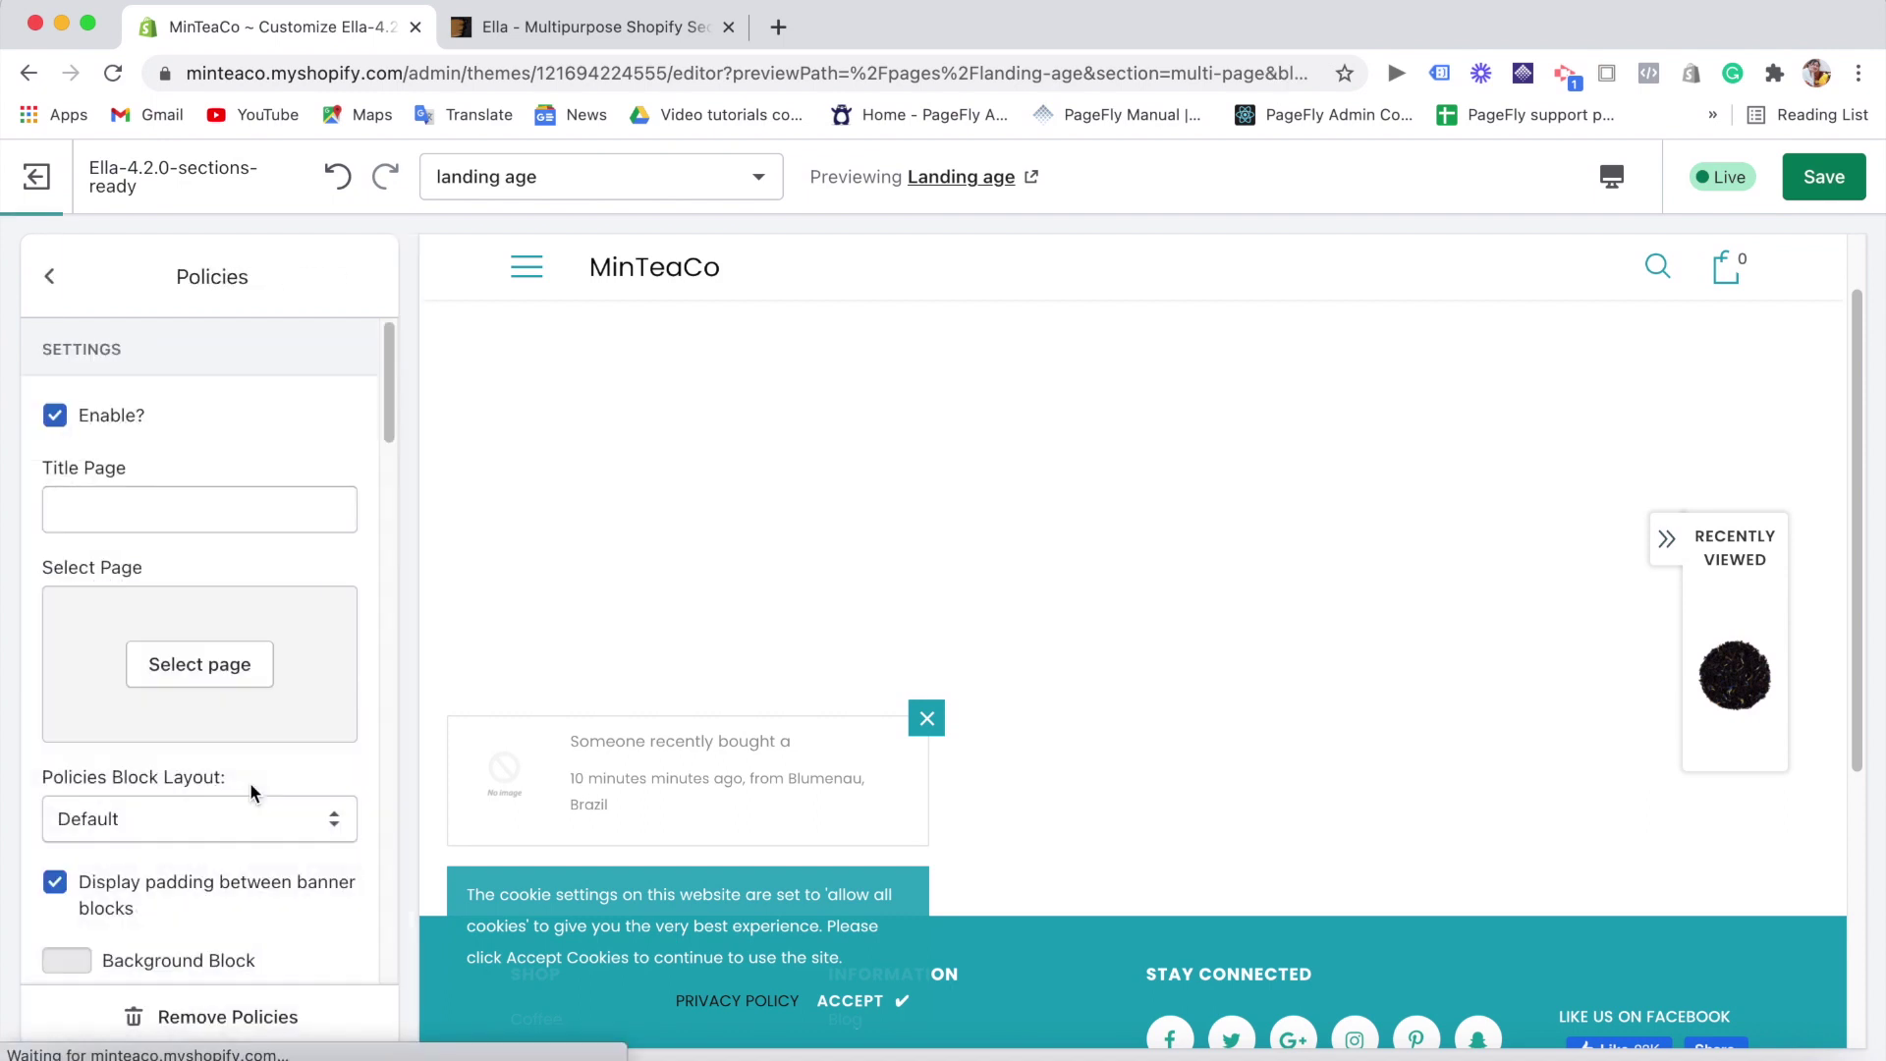
pyautogui.click(51, 291)
pyautogui.click(310, 601)
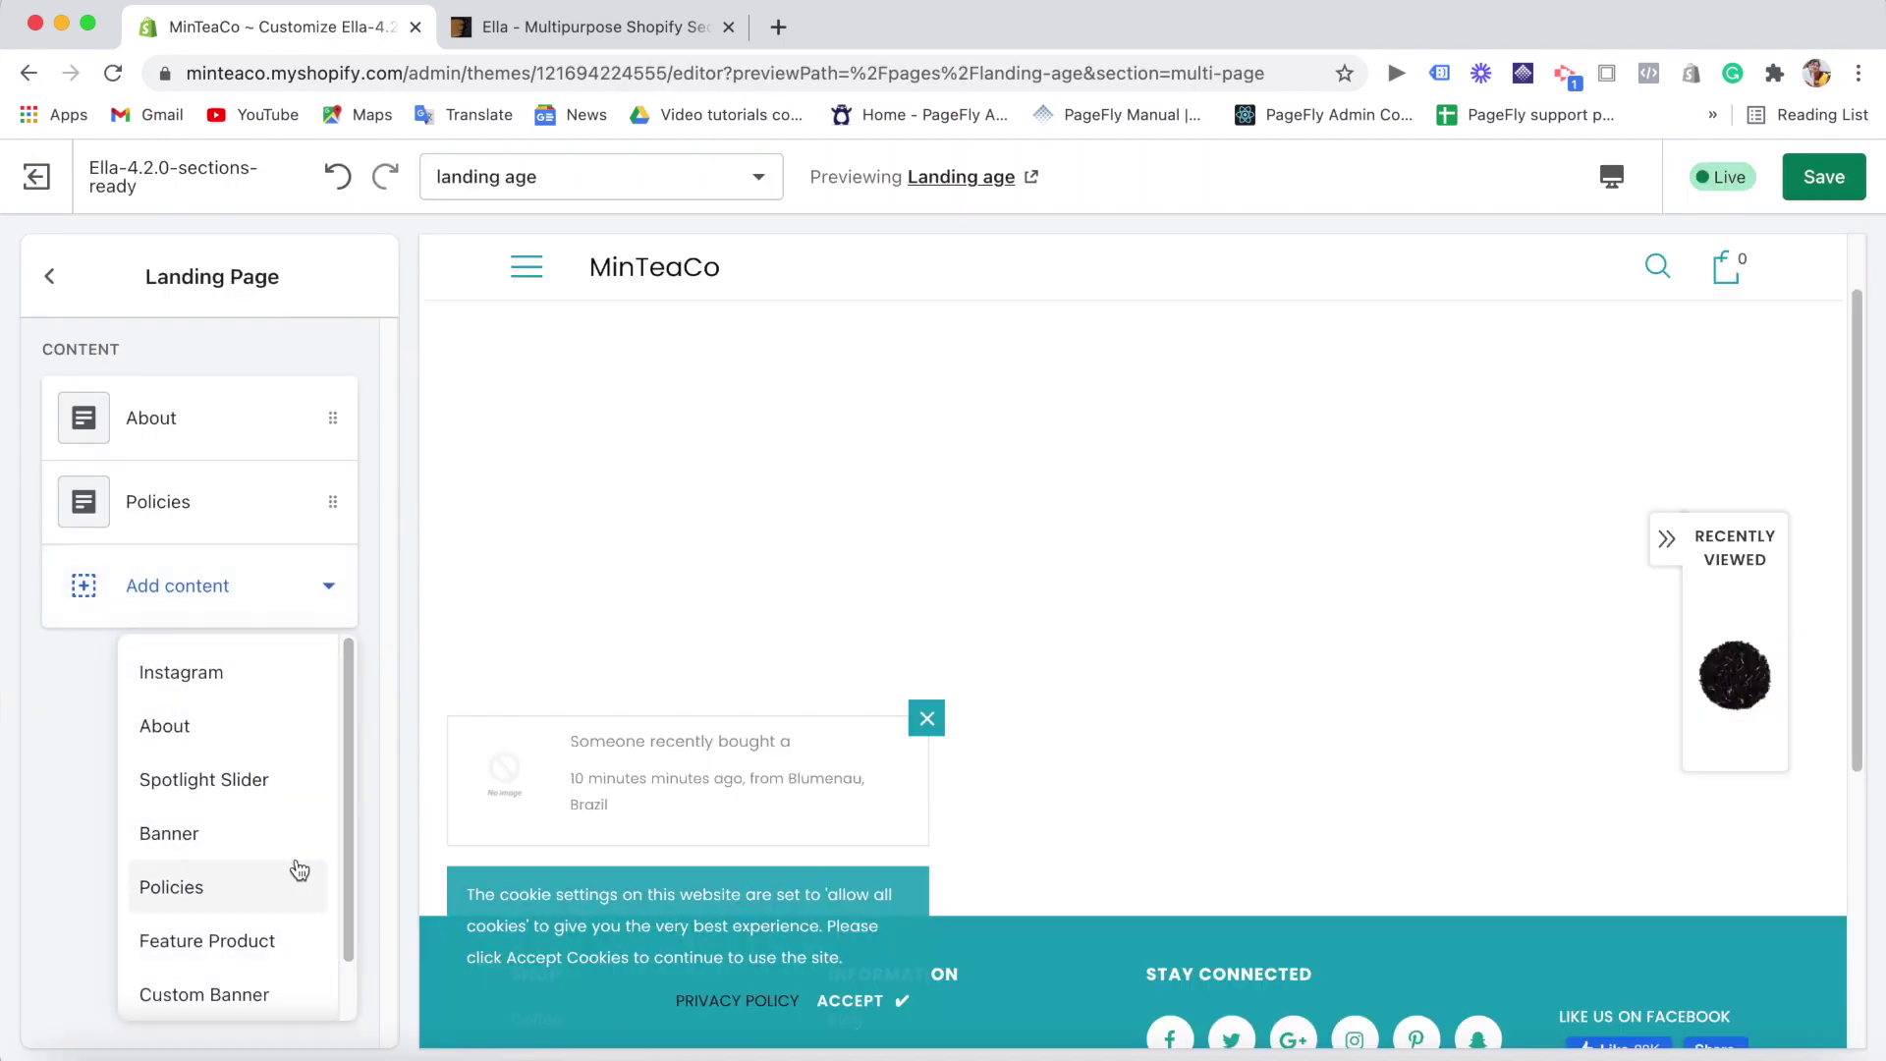
pyautogui.click(287, 841)
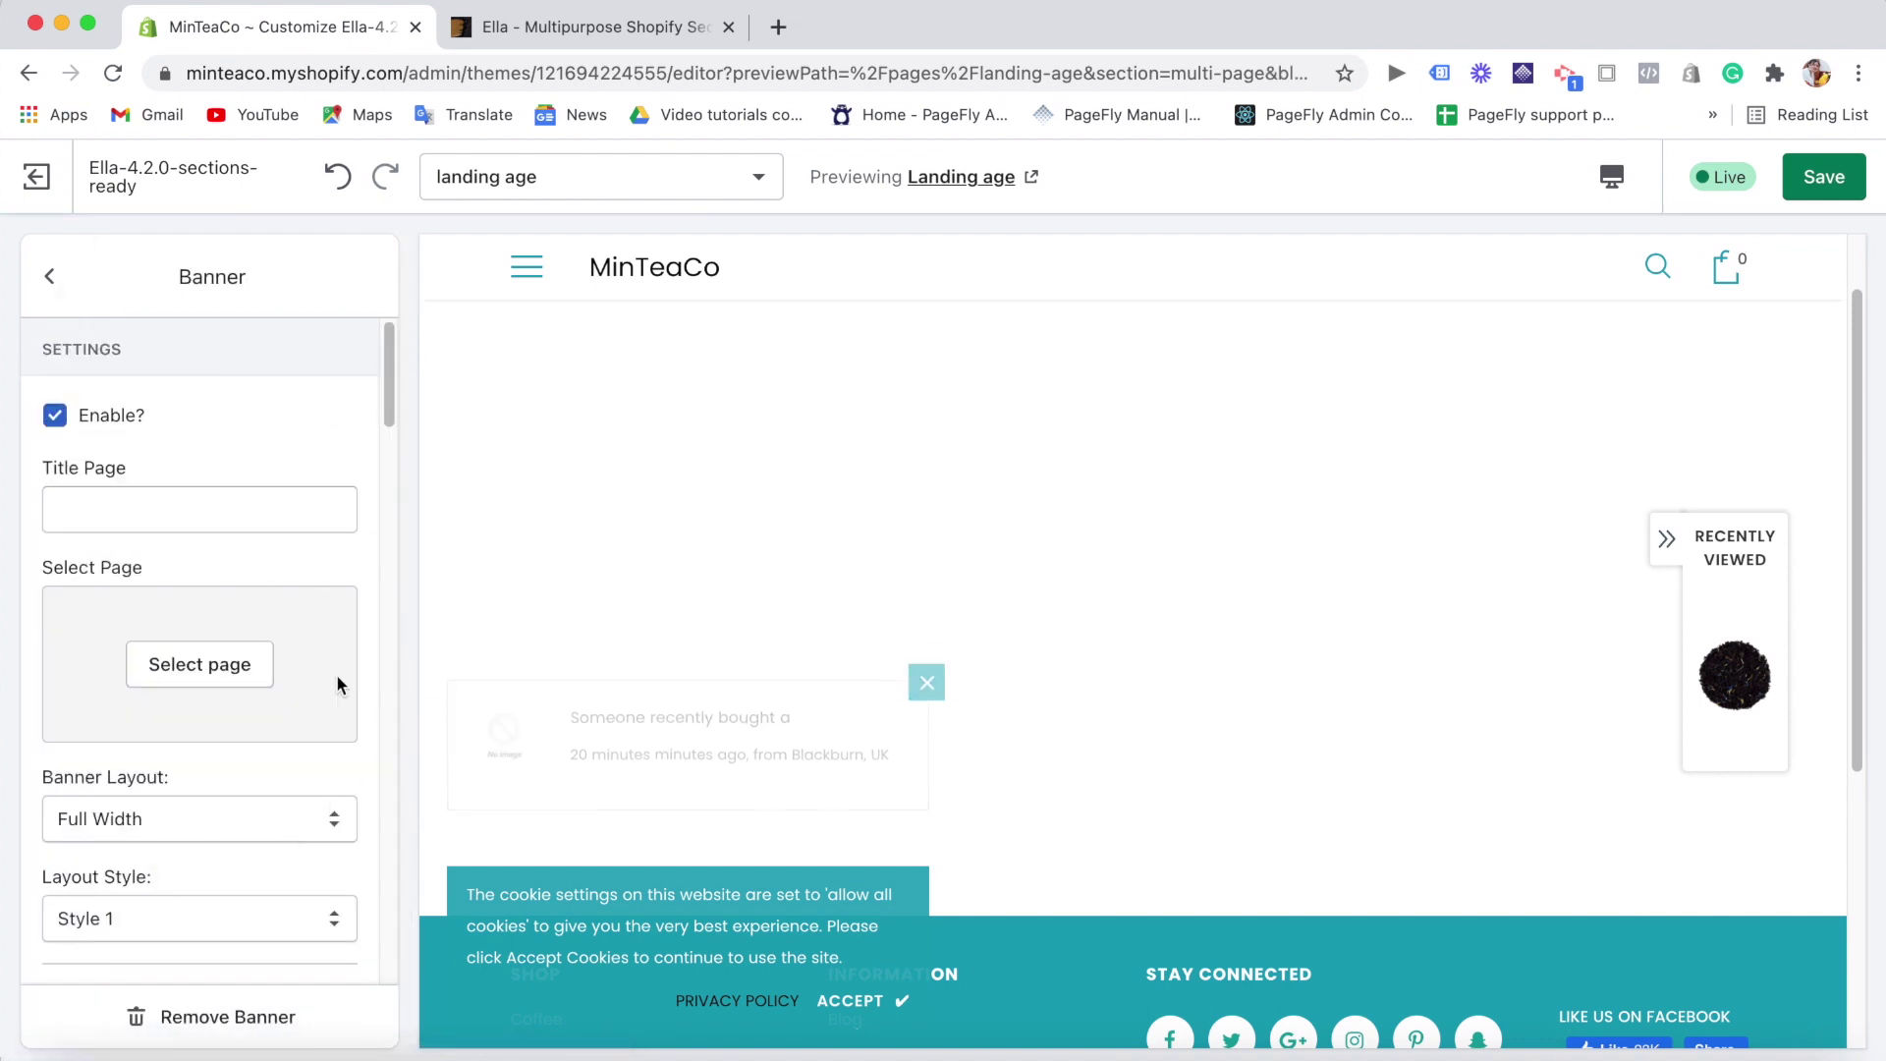
# - Switch to the Ella theme showcase, open the kids landing page demo and look through its layout
pyautogui.click(522, 41)
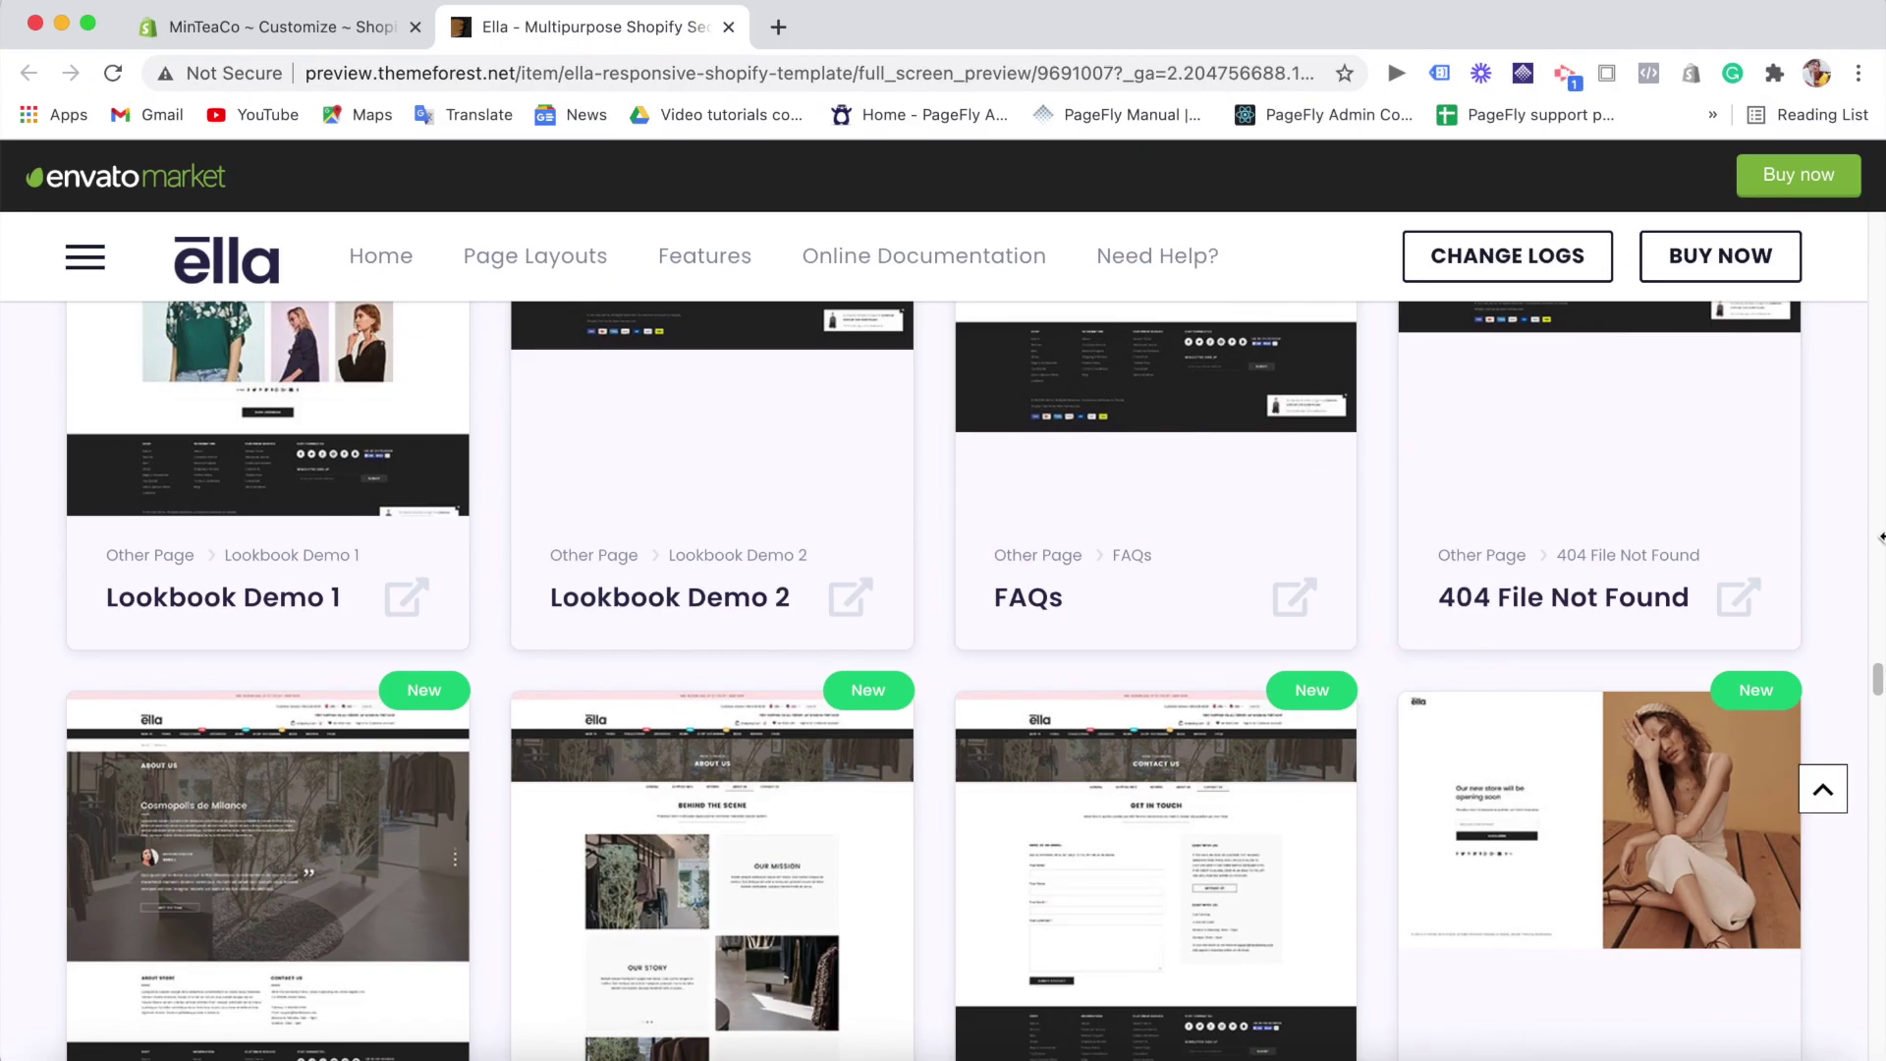
pyautogui.moveTo(1876, 678); pyautogui.dragTo(1874, 639)
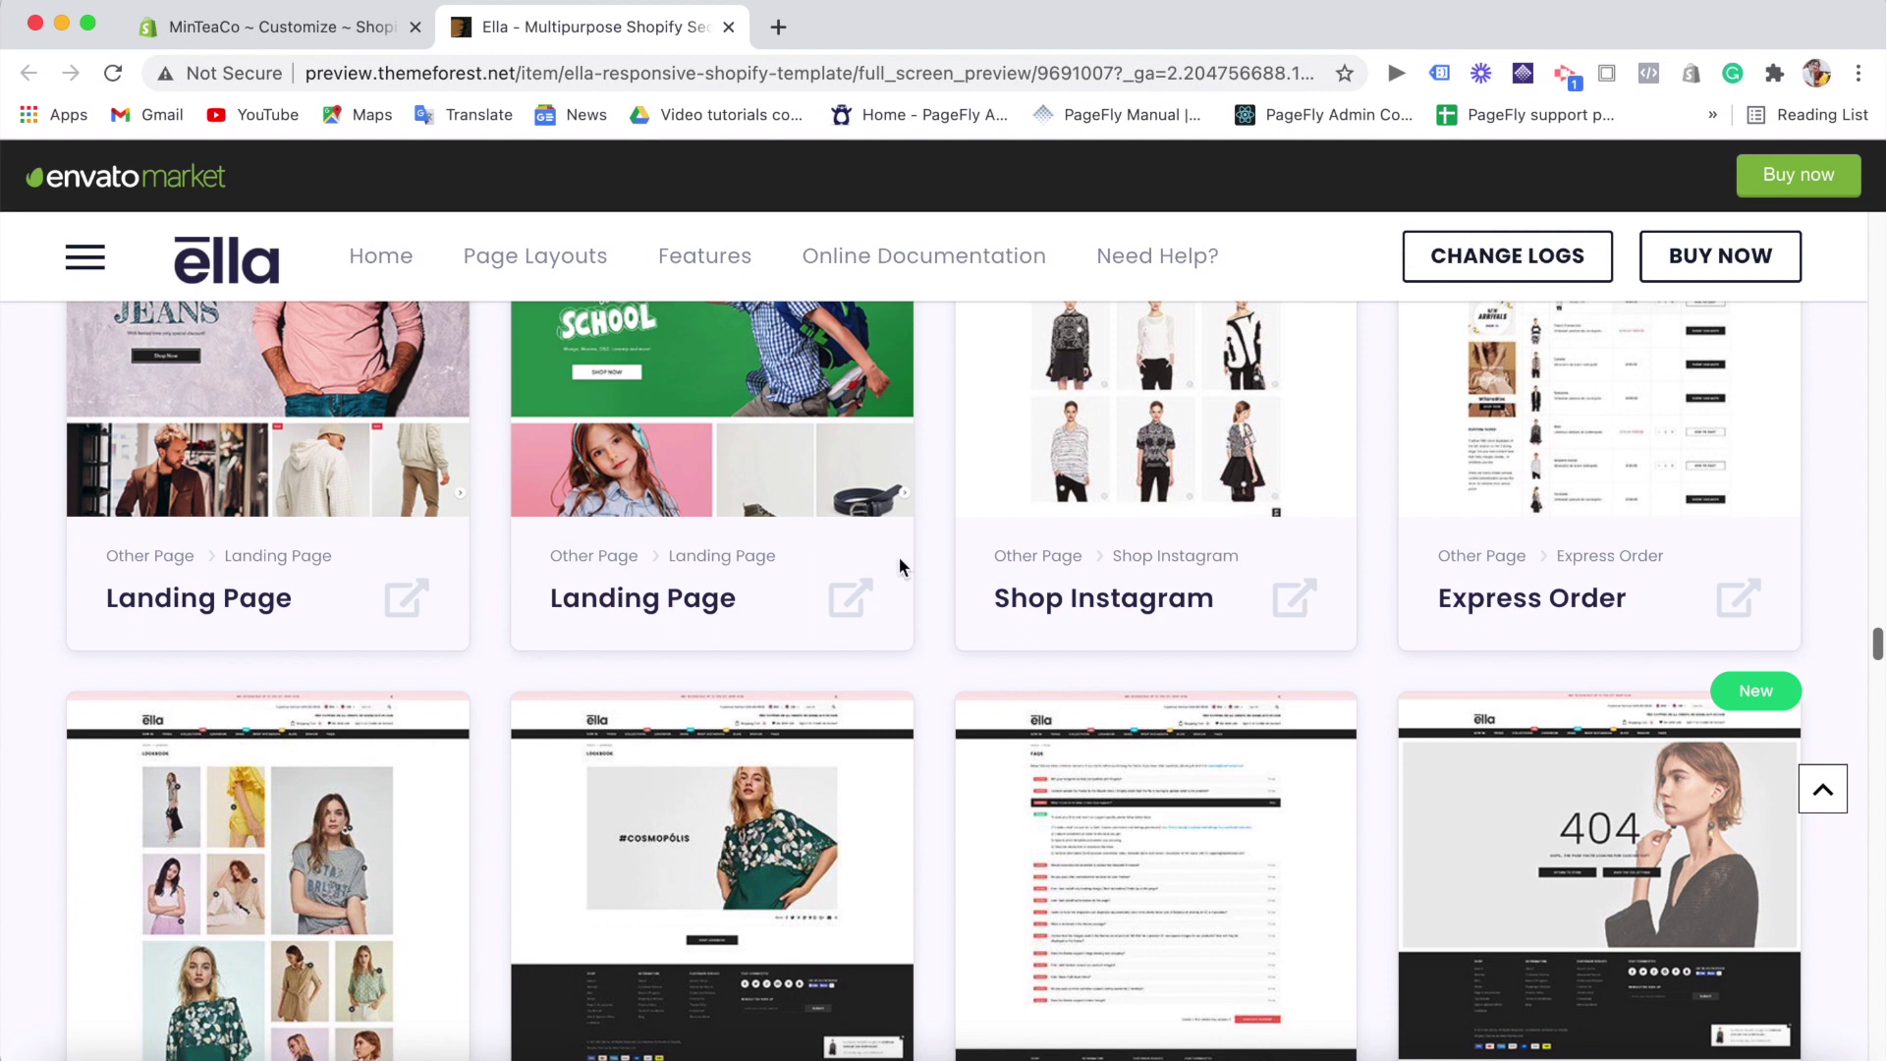
pyautogui.click(874, 589)
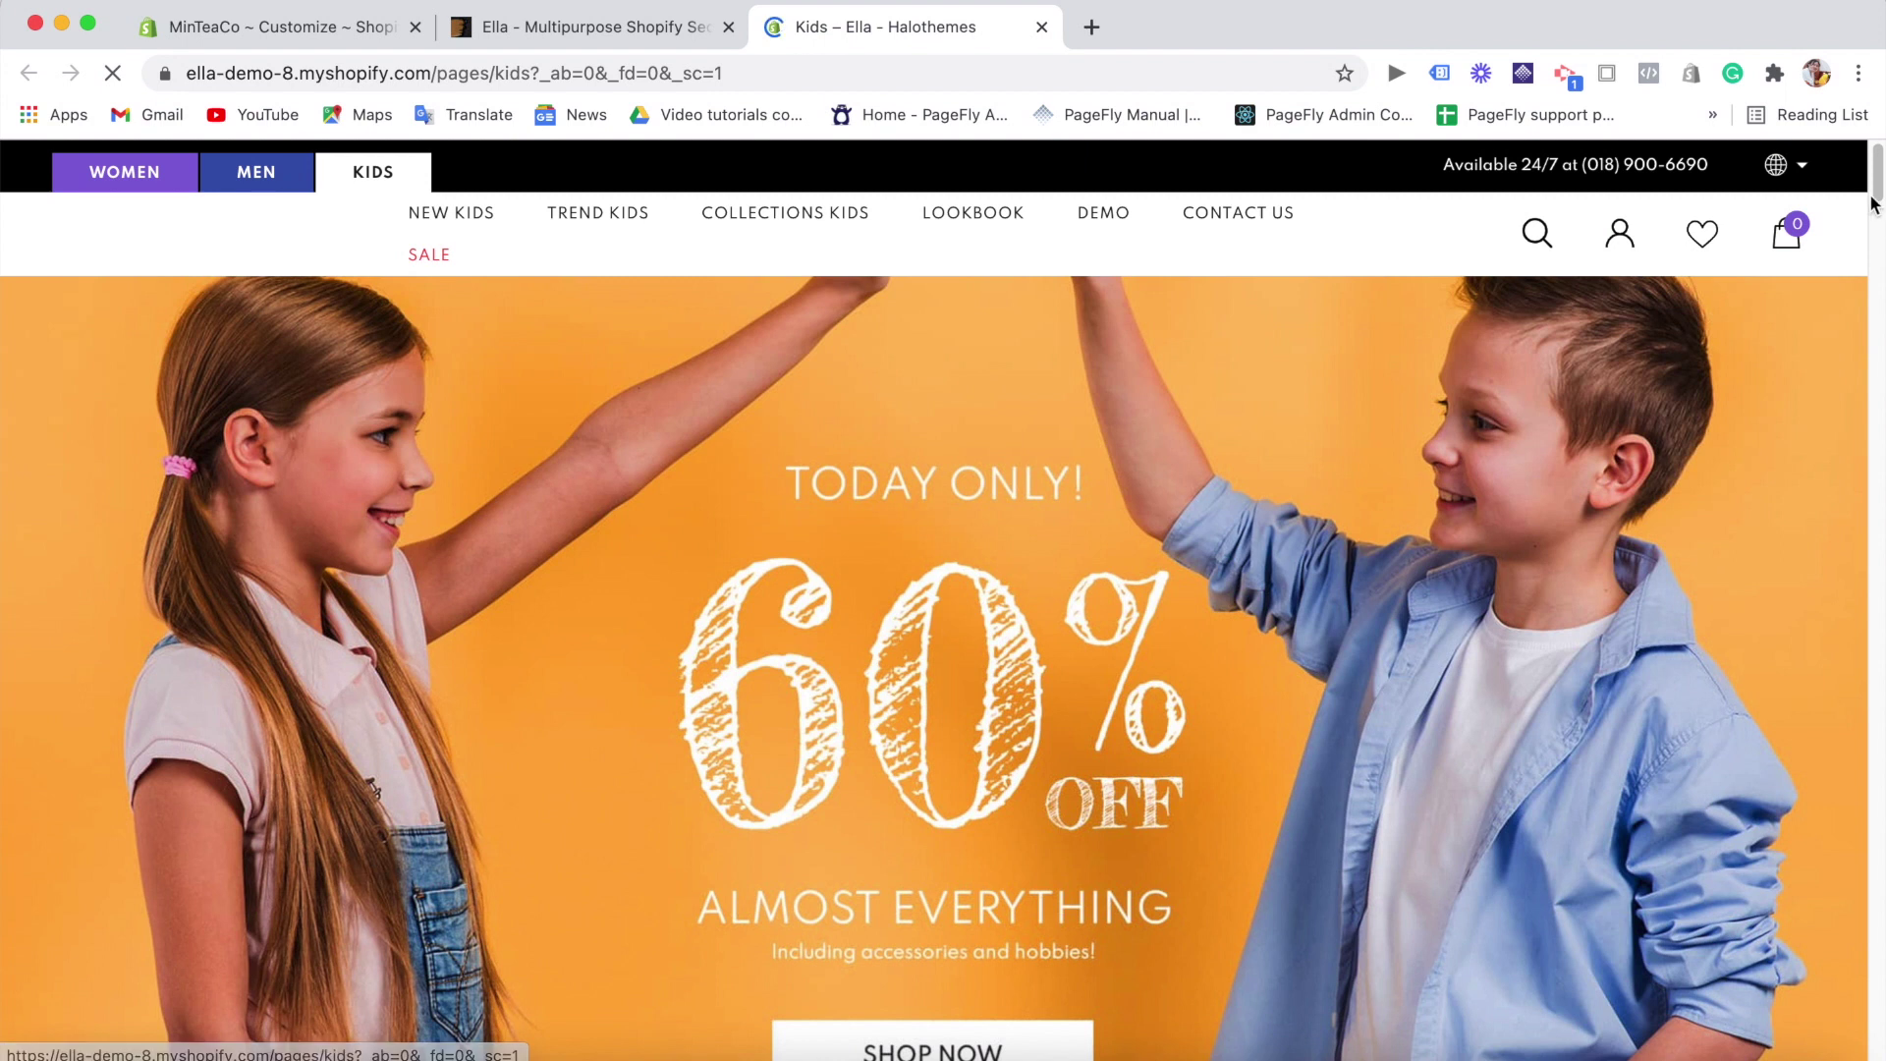
pyautogui.moveTo(1873, 203); pyautogui.dragTo(1878, 747)
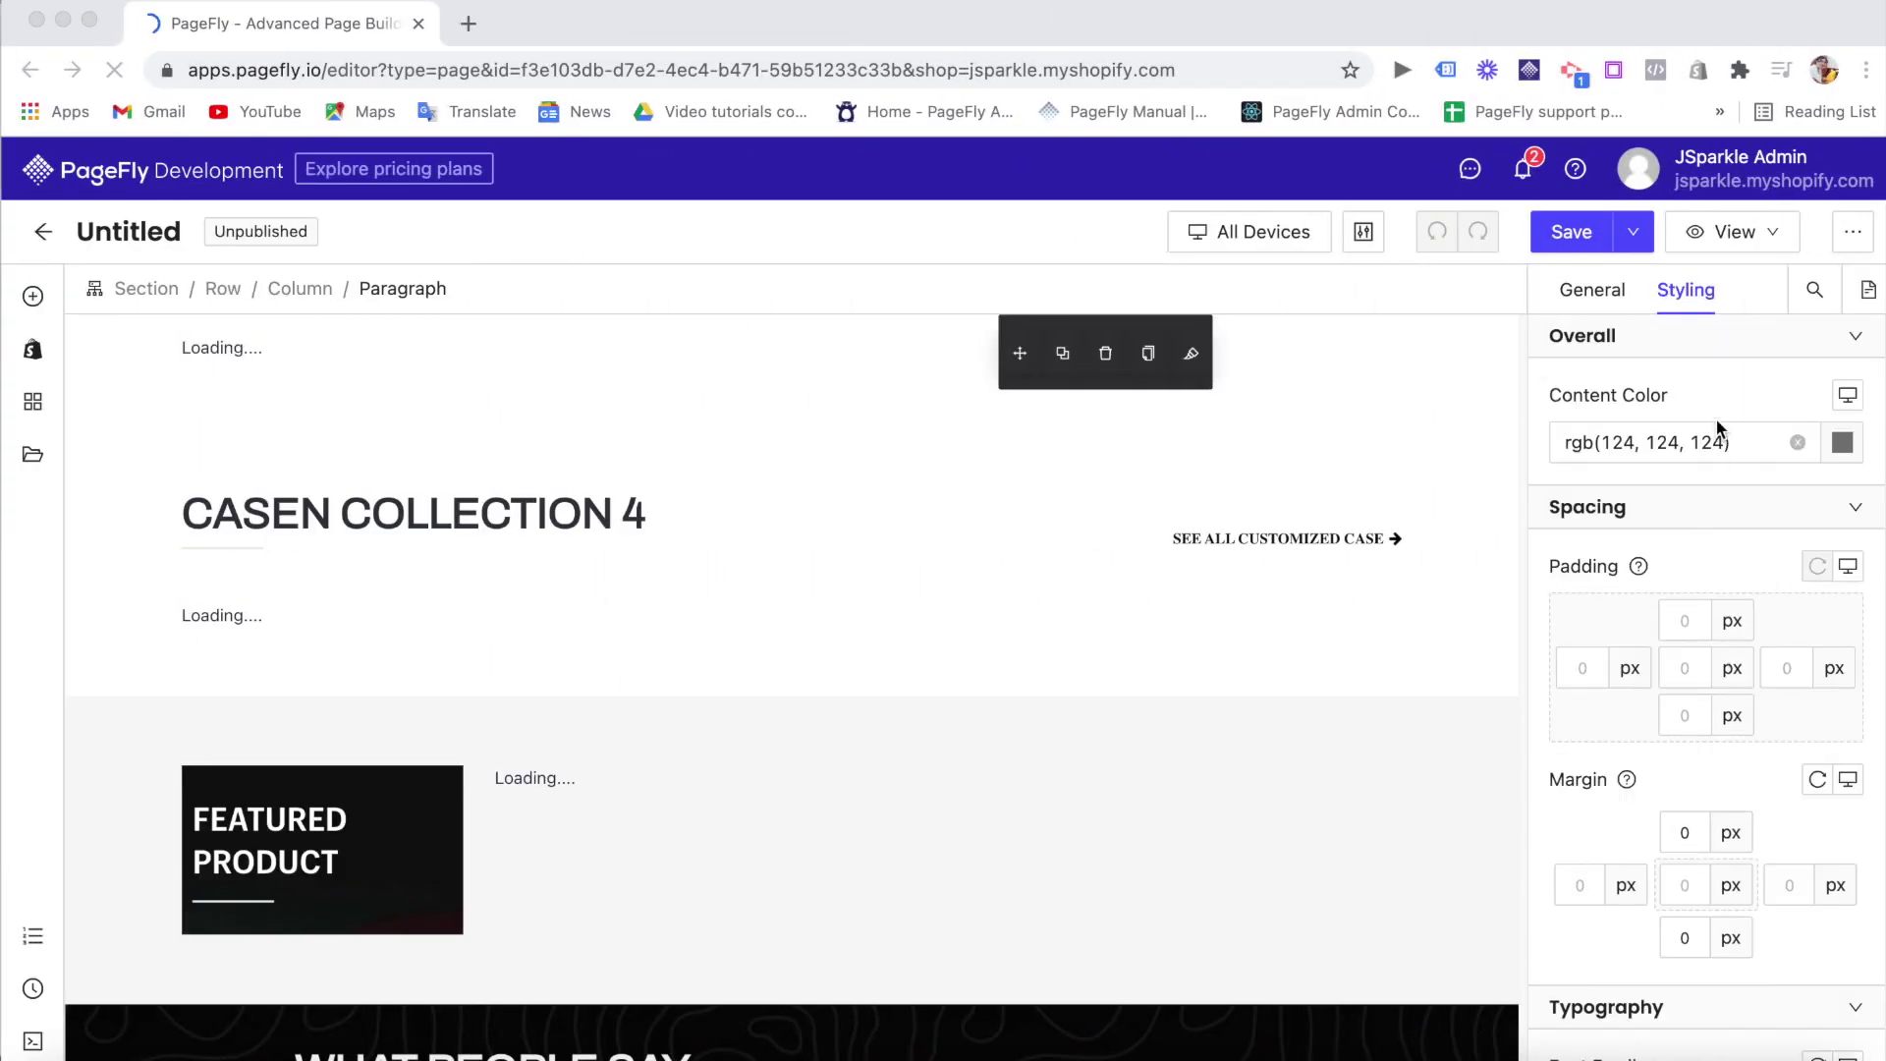
# - In the PageFly editor, set the selected paragraph's top padding to 3 px
pyautogui.click(1687, 620)
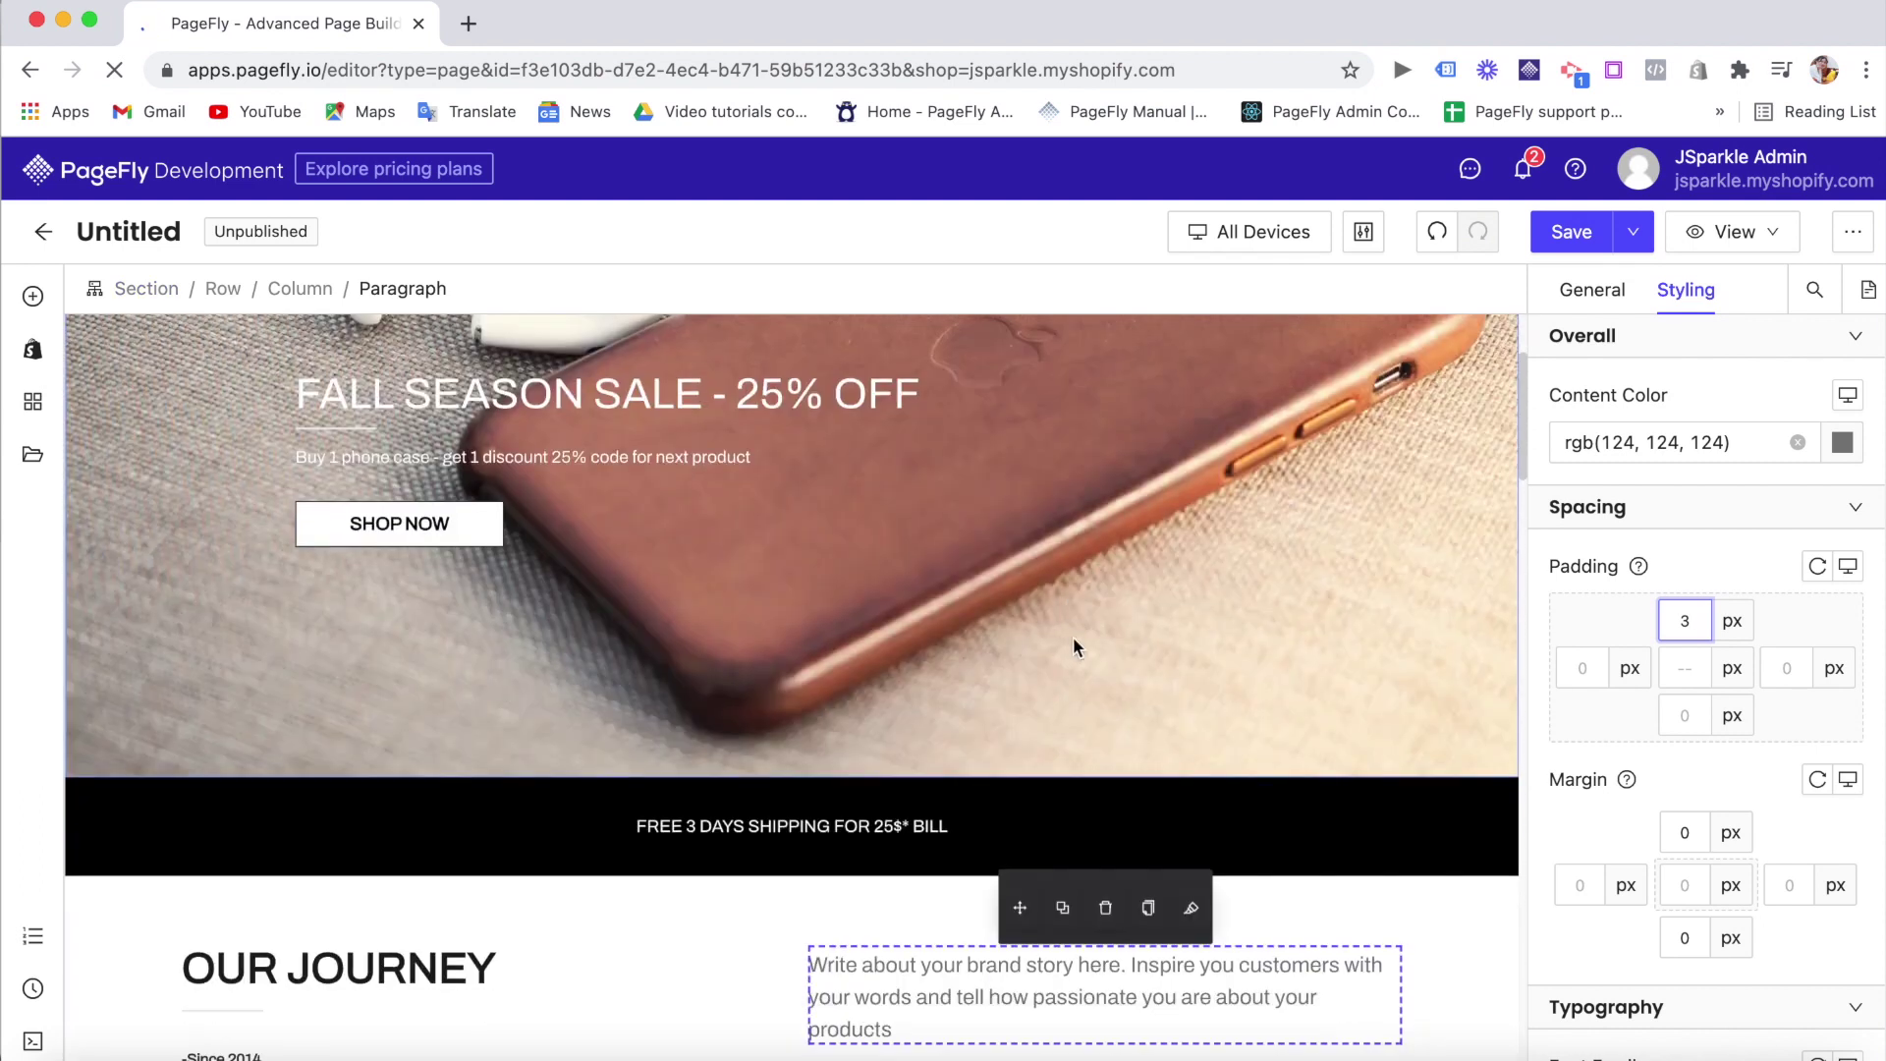
pyautogui.scroll(-3, 1073, 637)
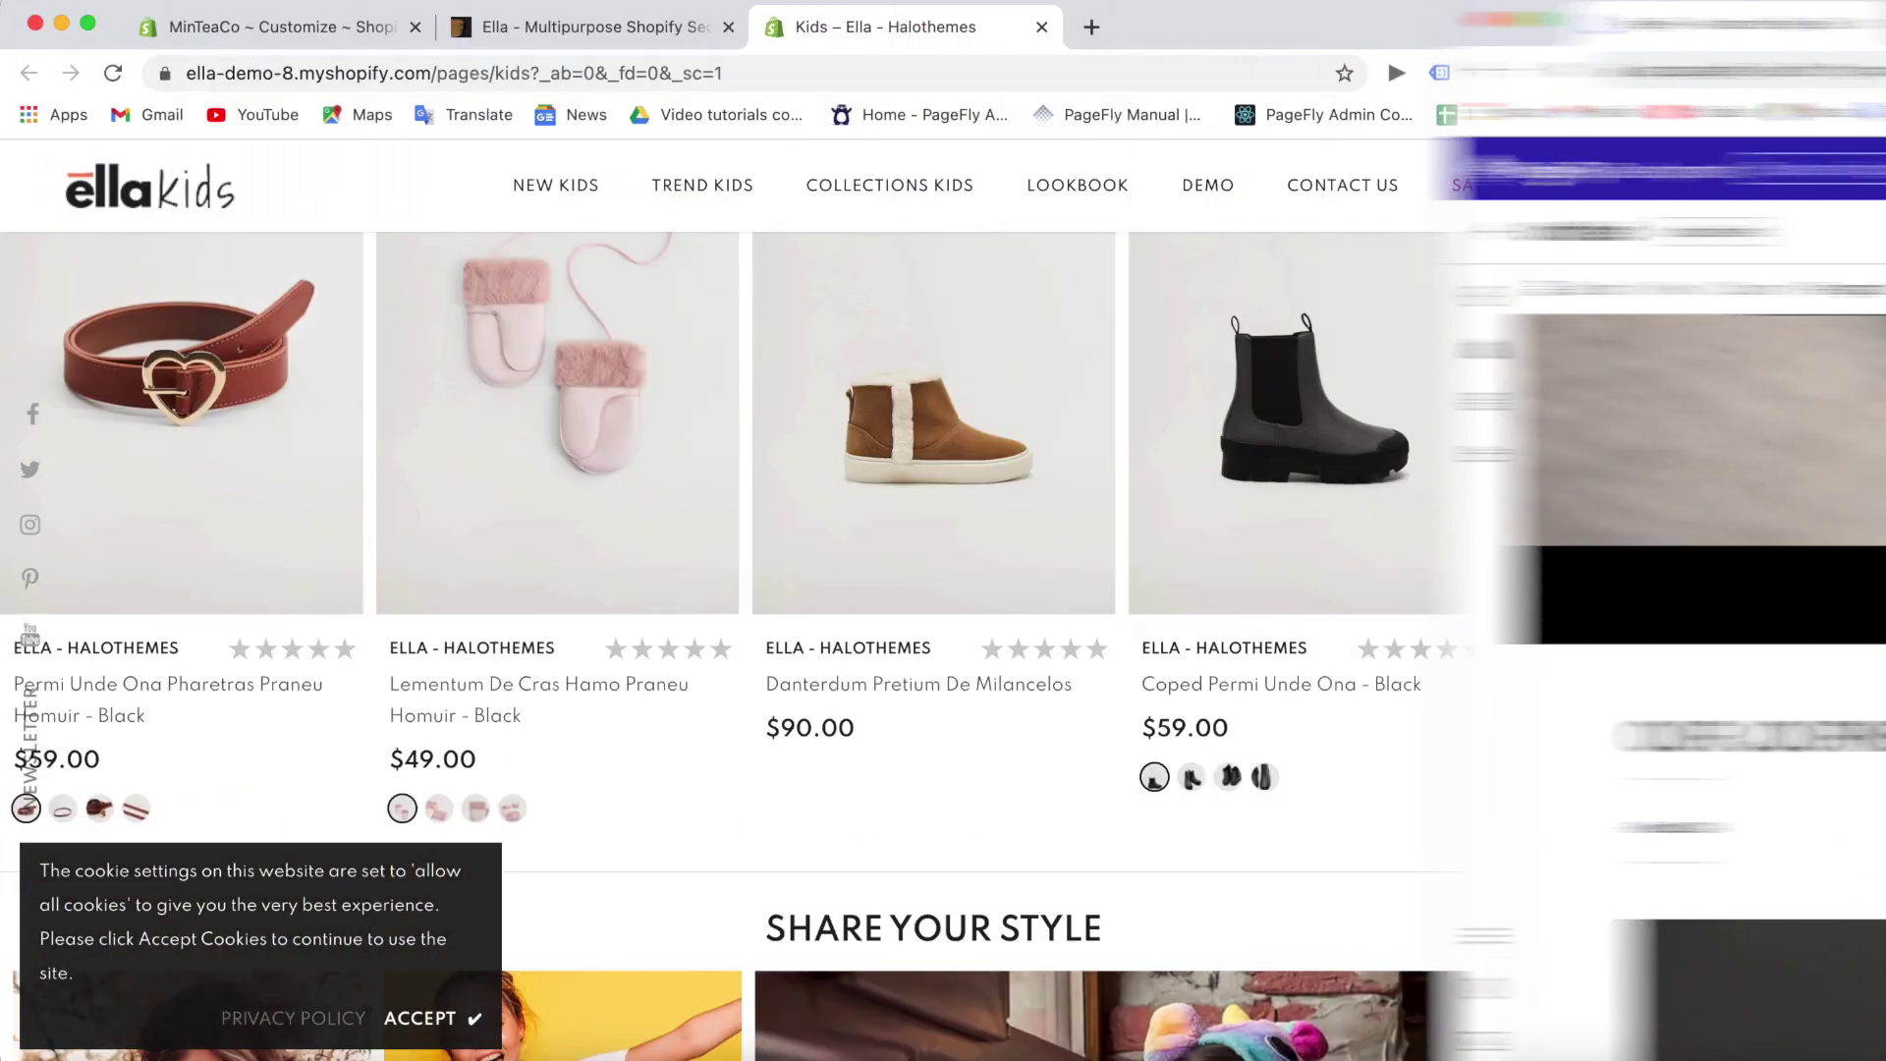
# - Return from the kids demo to the Ella showcase and go through its Blog, Product, Category, Collections and Homepages layout groups
pyautogui.scroll(10, 1876, 594)
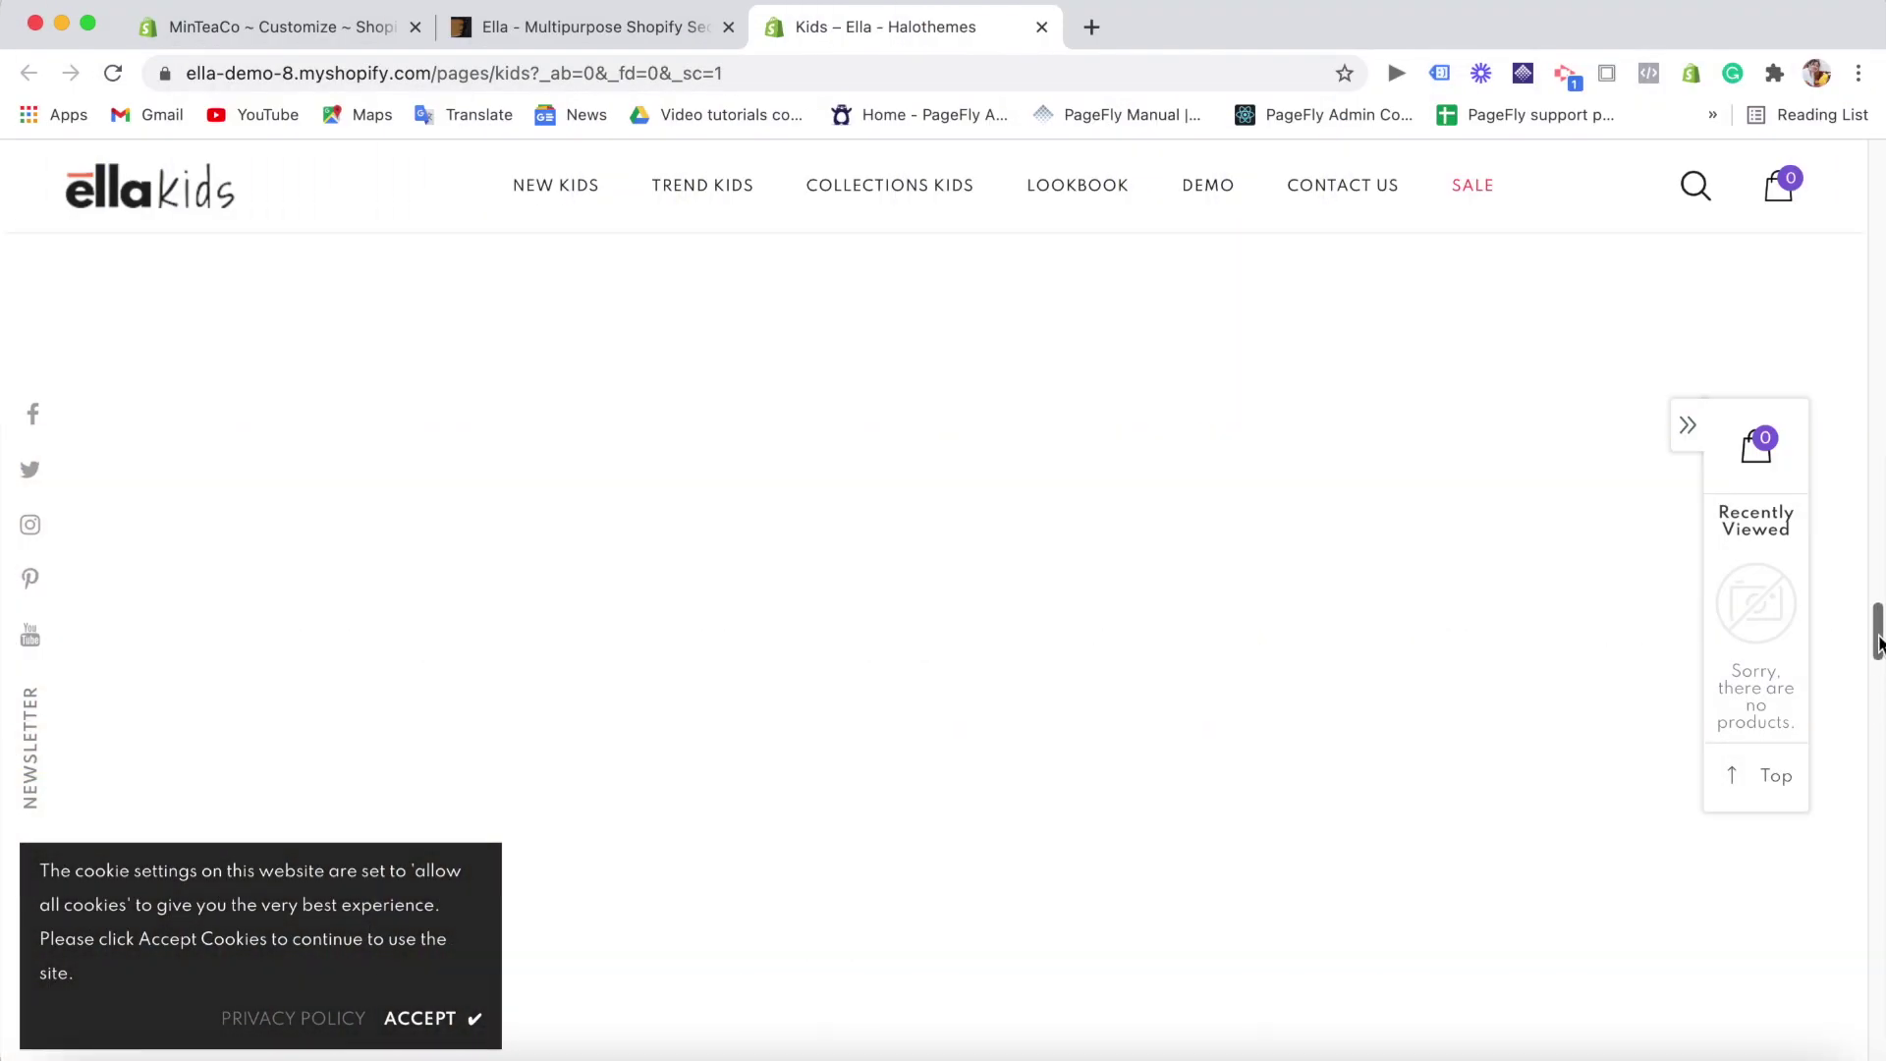
pyautogui.scroll(10, 1876, 594)
pyautogui.click(637, 34)
pyautogui.moveTo(1874, 643); pyautogui.dragTo(1876, 594)
pyautogui.click(1322, 512)
pyautogui.click(1156, 519)
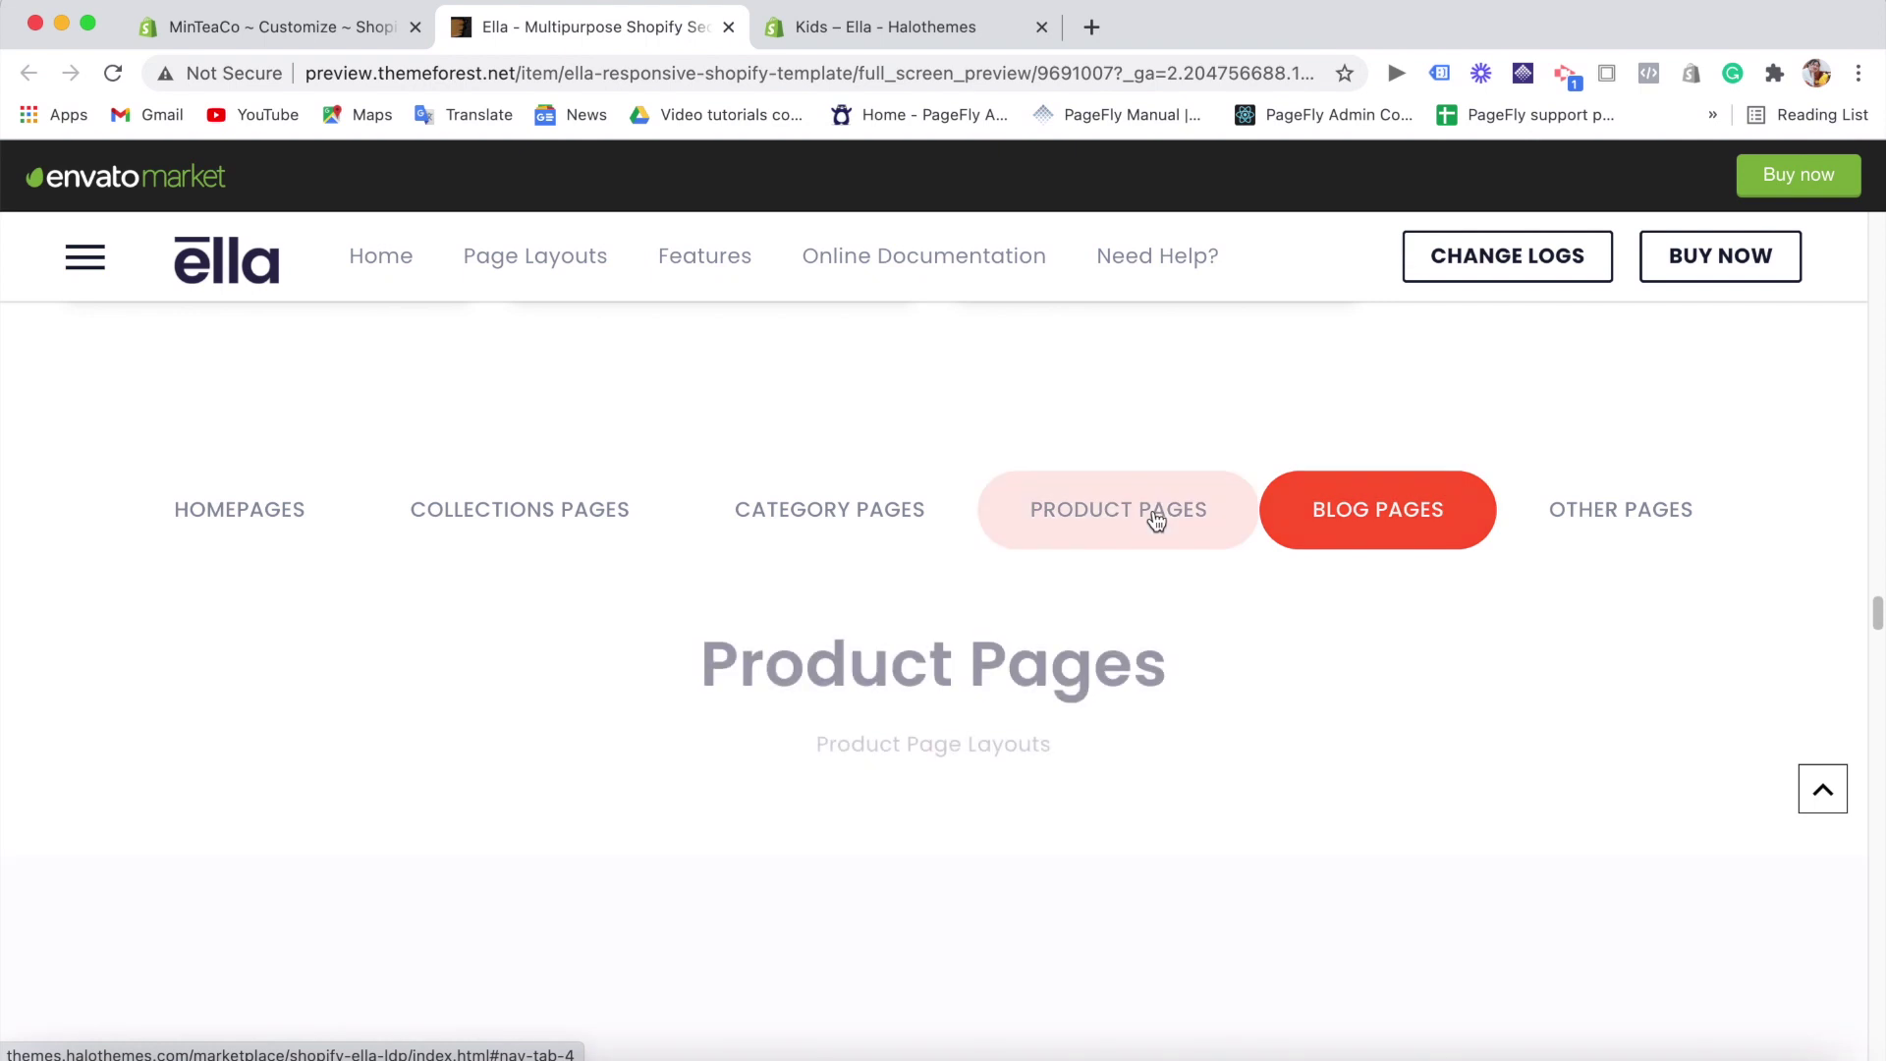
pyautogui.click(756, 519)
pyautogui.click(429, 520)
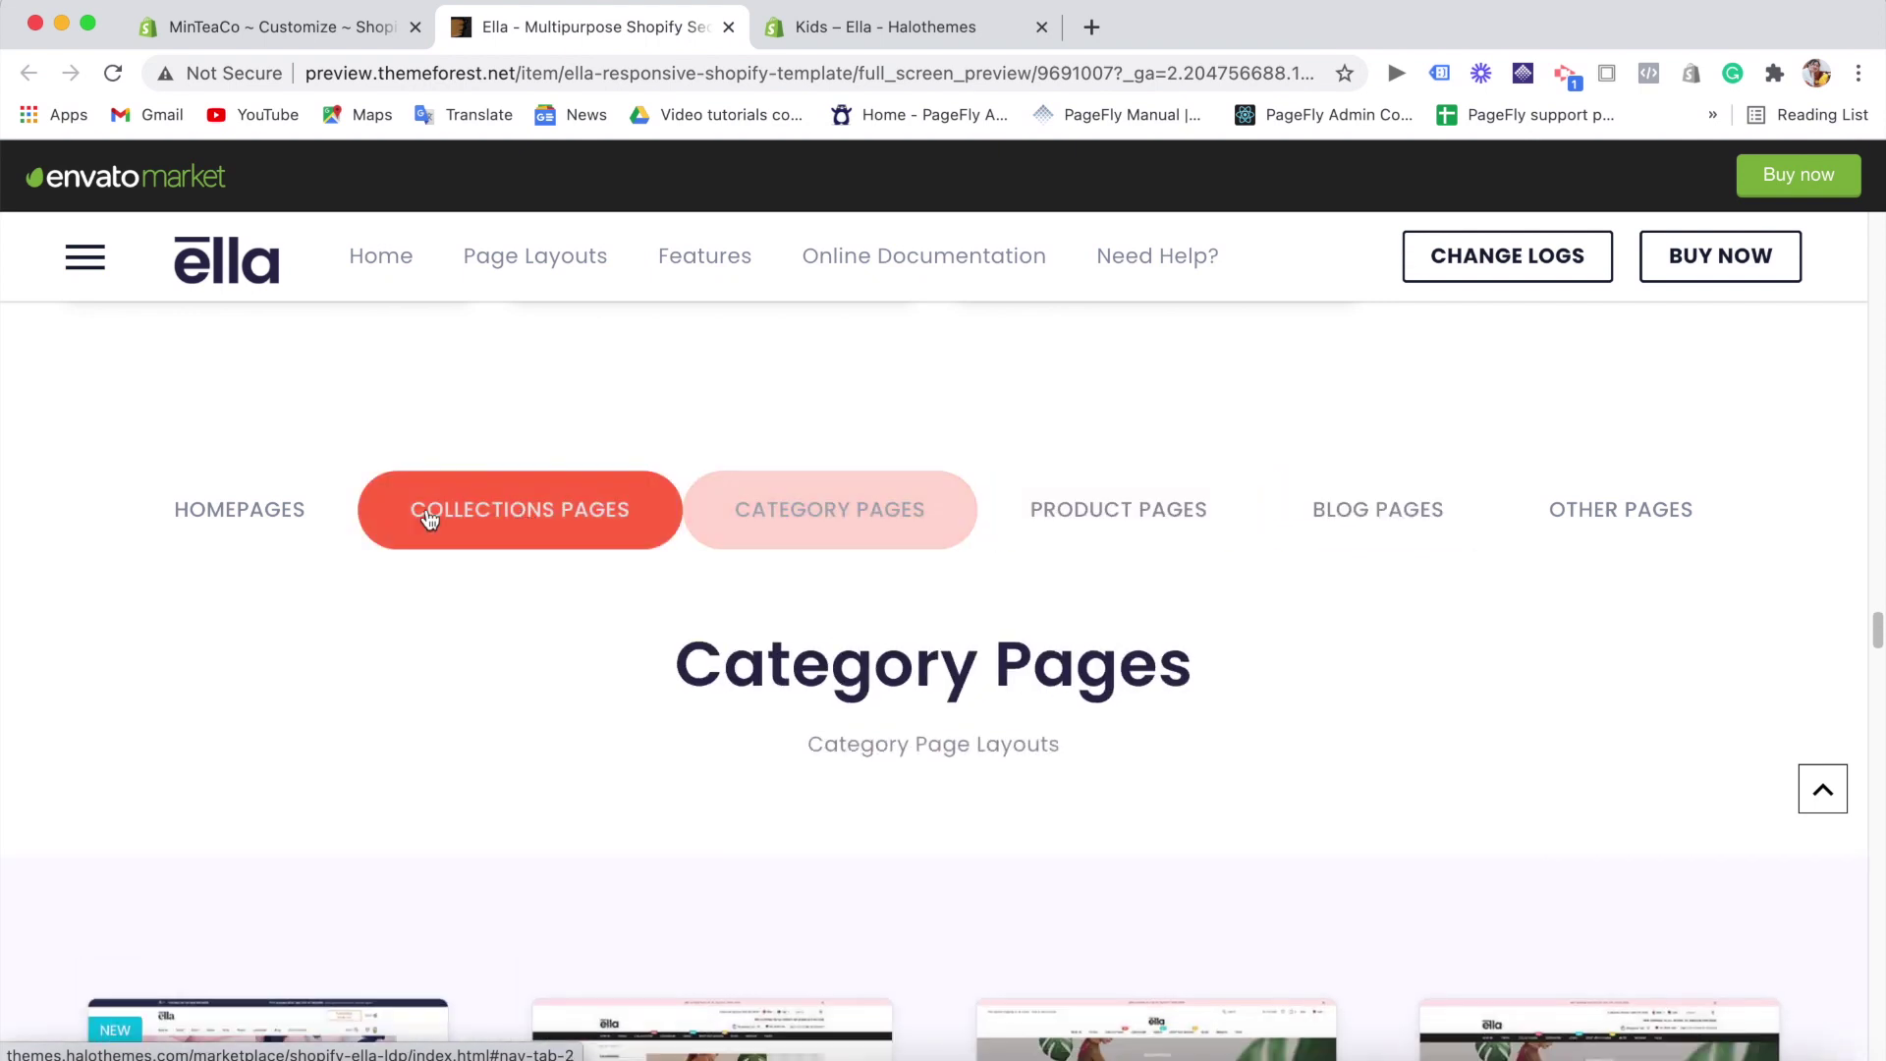
pyautogui.click(295, 518)
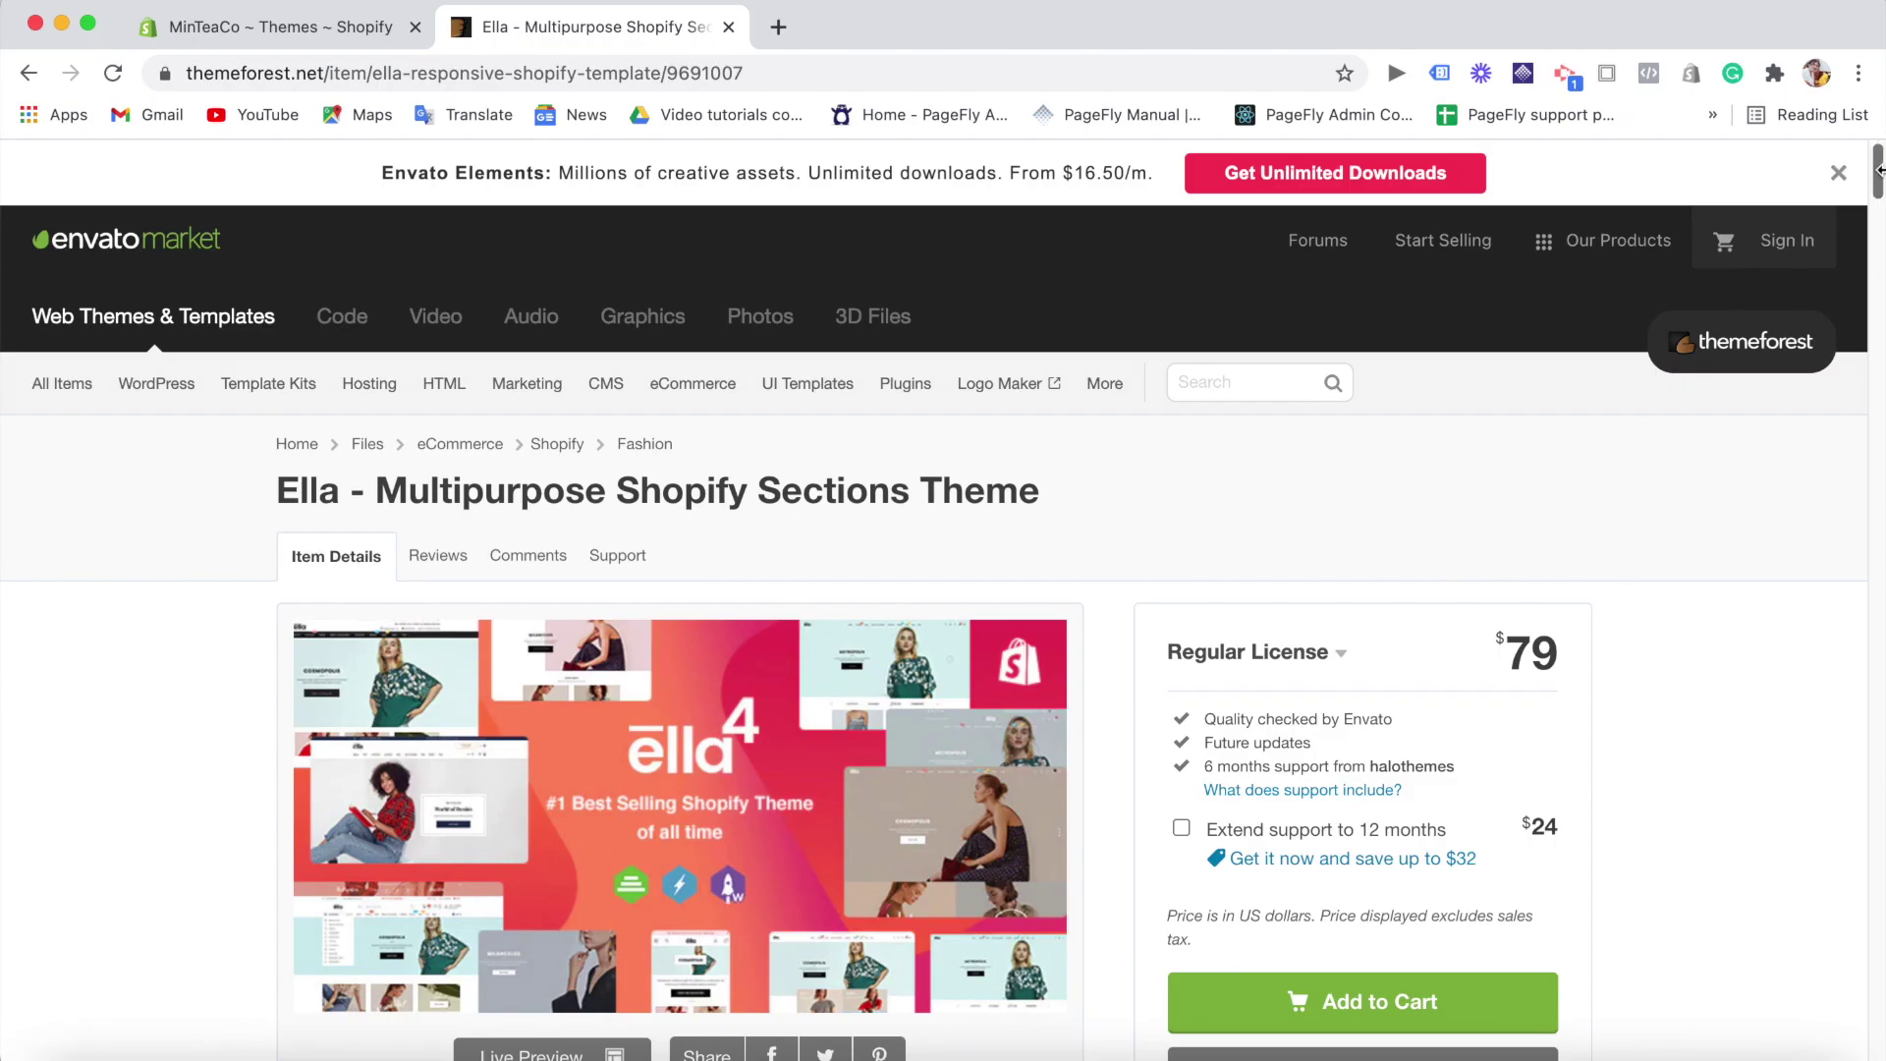
# - Examine the Ella theme's ThemeForest item page for sales and rating, and read through its customer reviews
pyautogui.moveTo(1880, 177); pyautogui.dragTo(1880, 258)
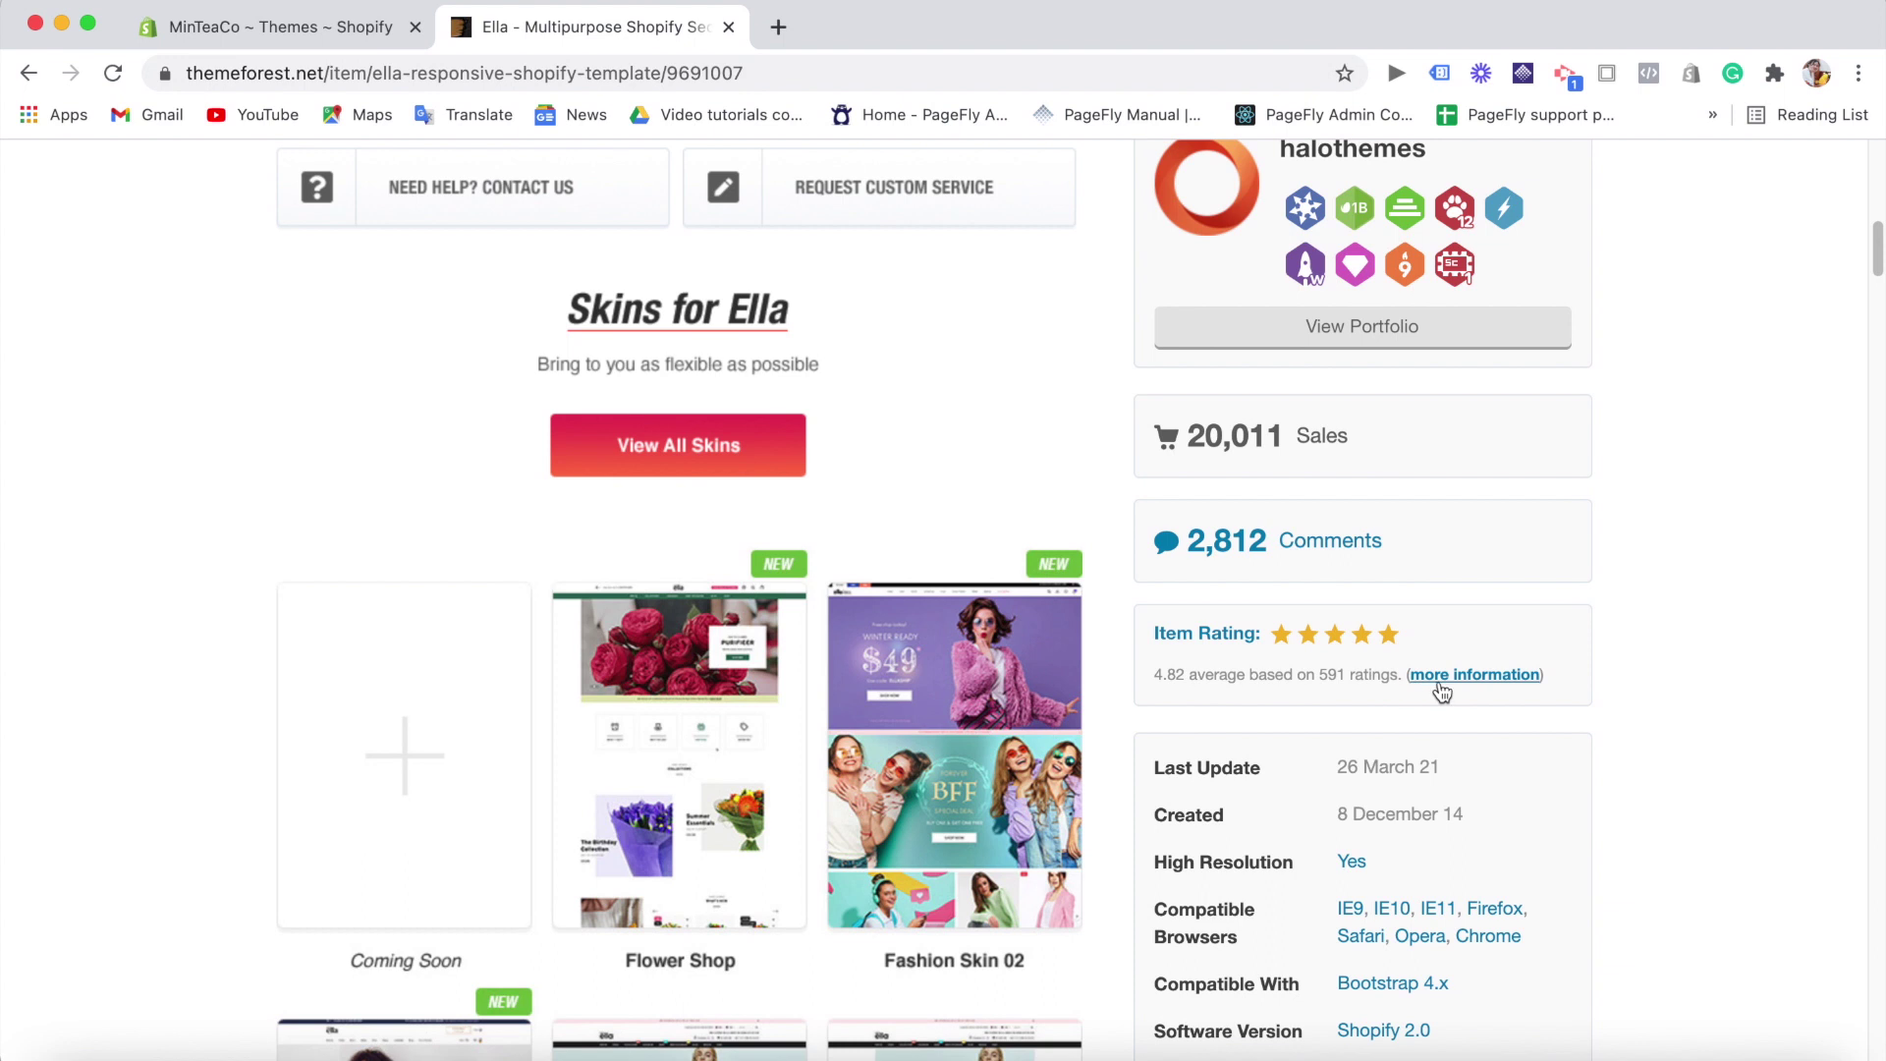
pyautogui.scroll(10, 538, 391)
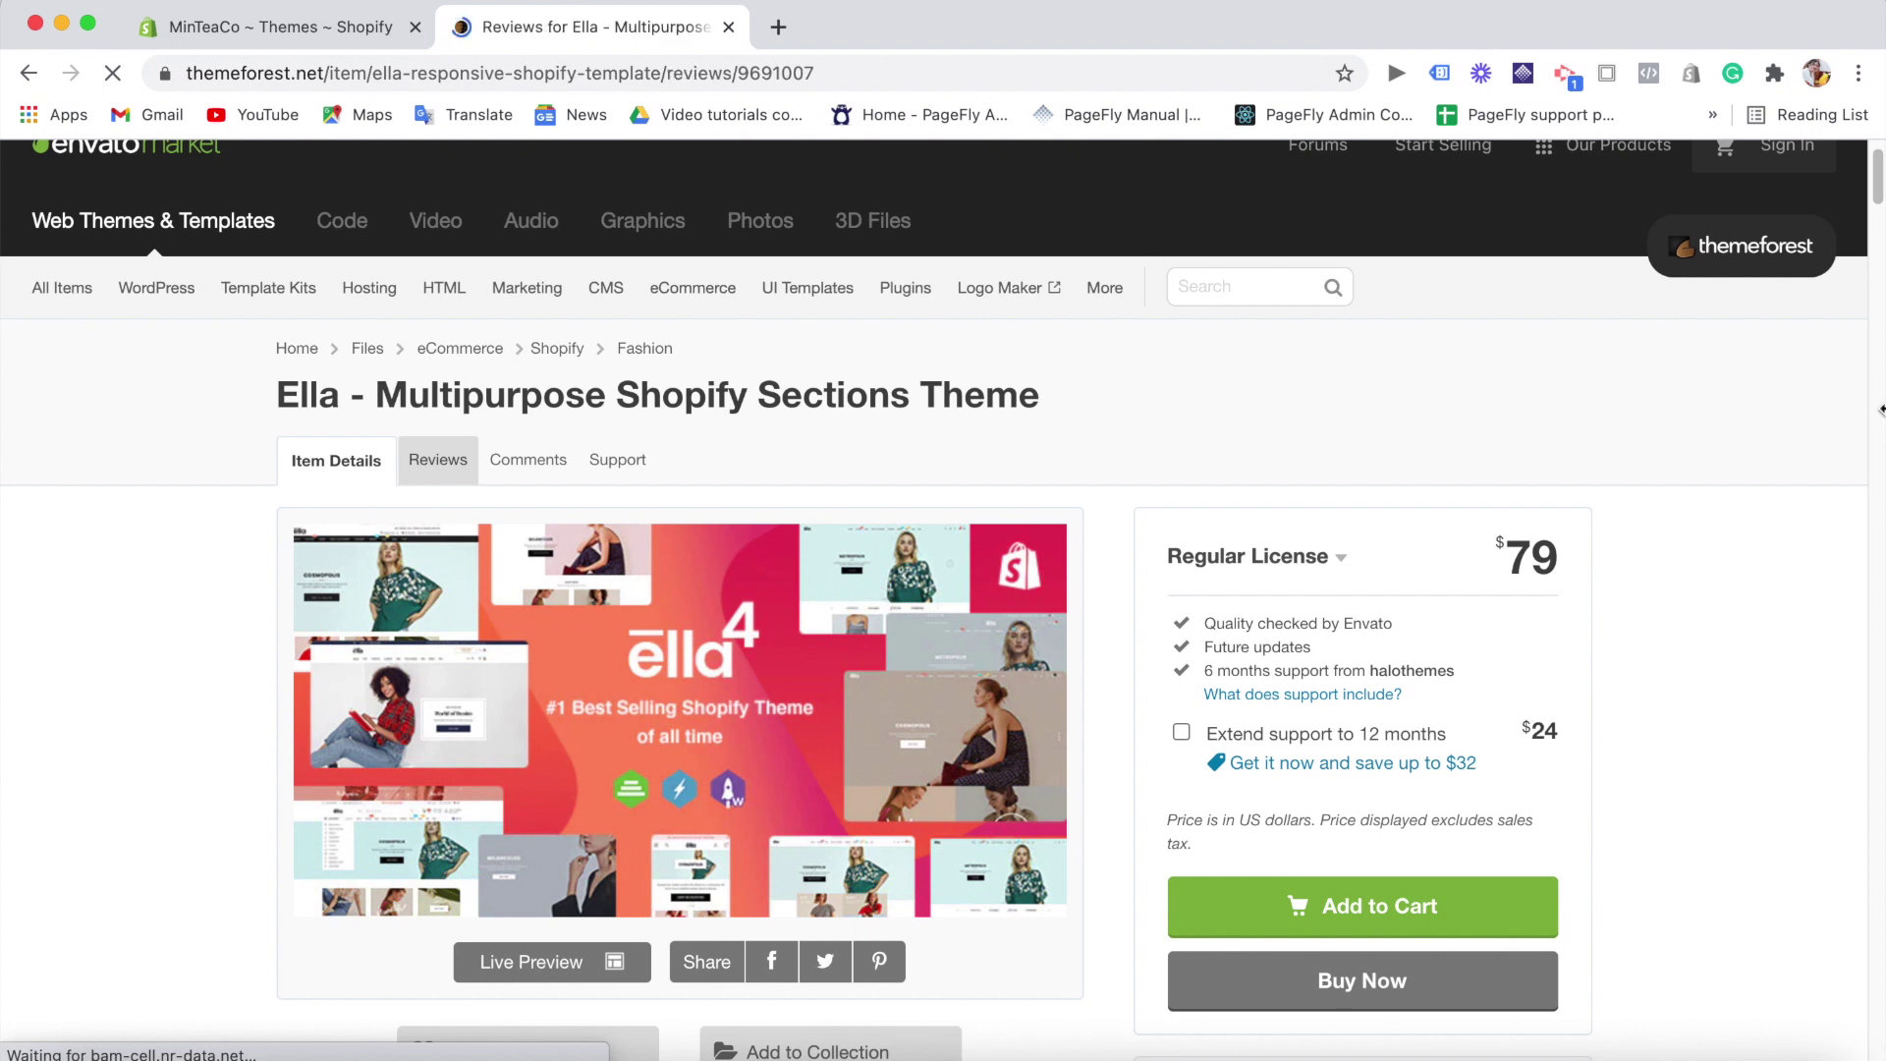
pyautogui.scroll(-4, 1871, 290)
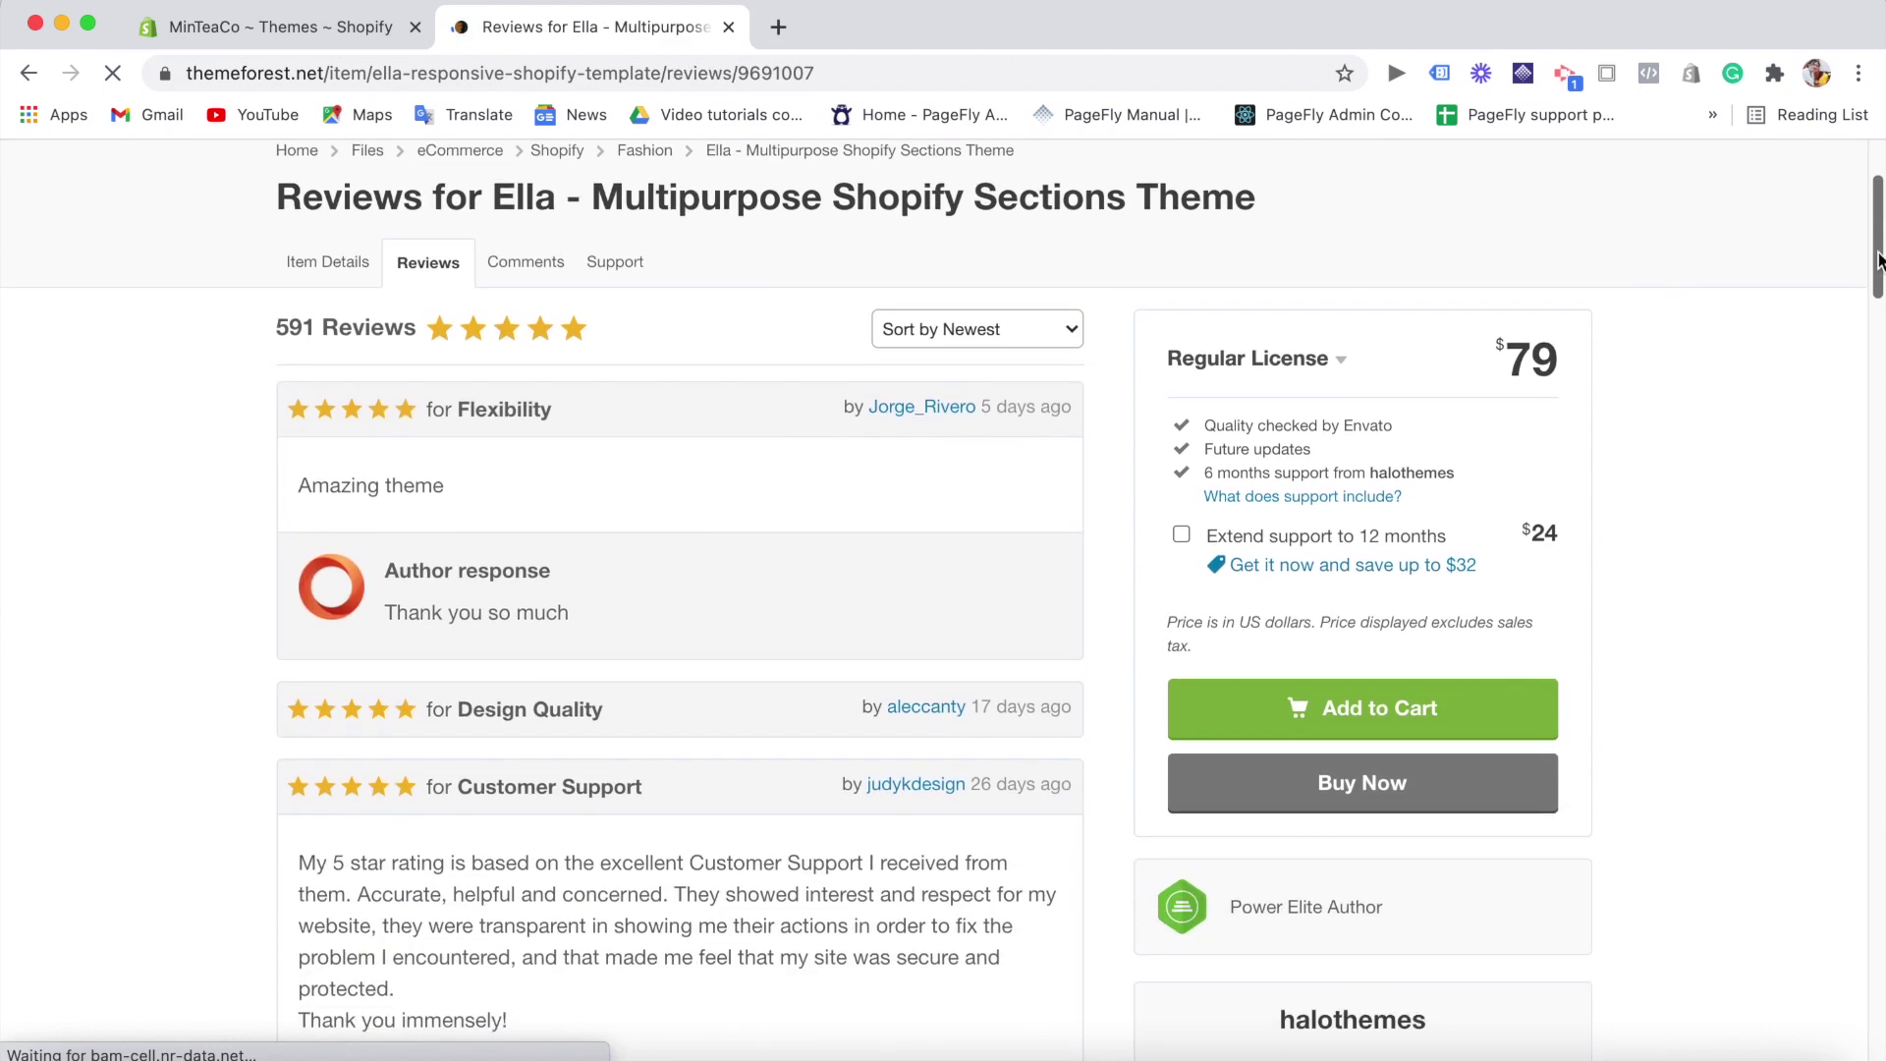
pyautogui.moveTo(1874, 286); pyautogui.dragTo(1854, 776)
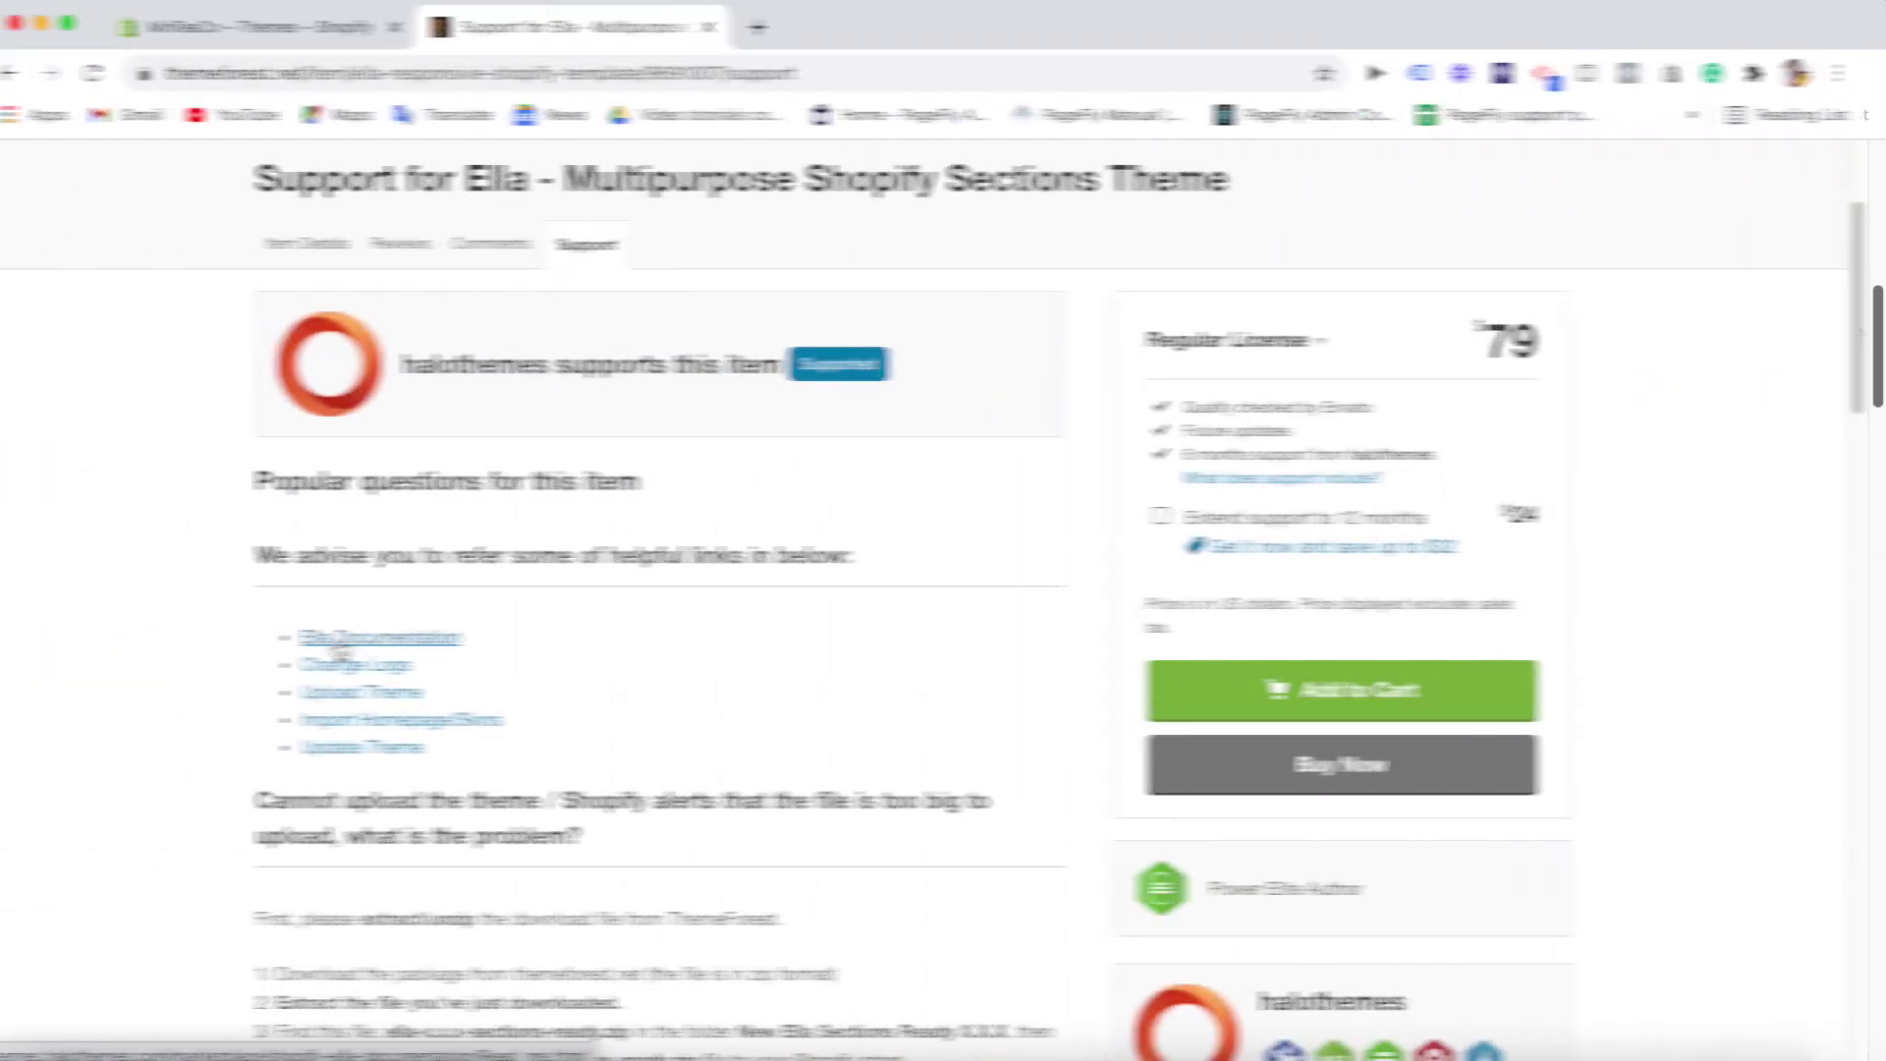
# - Open the Ella Documentation from the theme's support page and read through the user guide, including the installation instructions
pyautogui.click(358, 640)
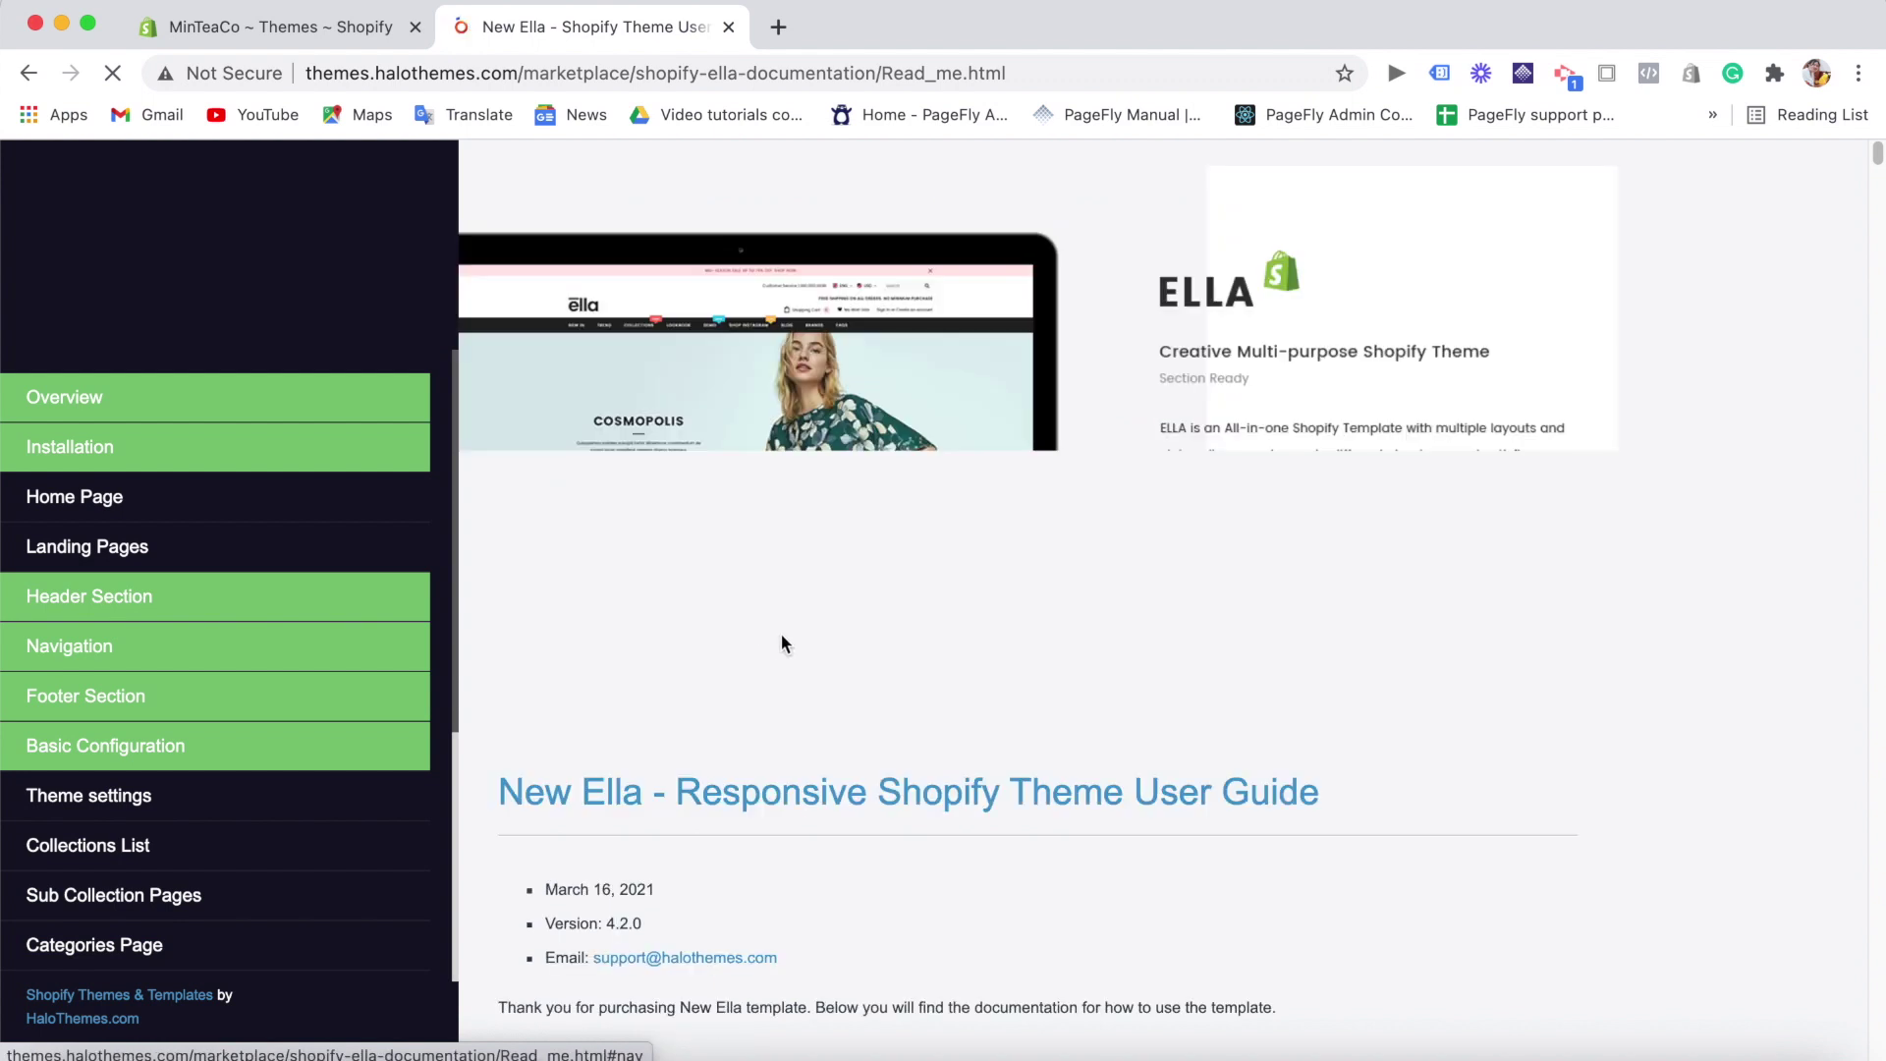
pyautogui.scroll(-15, 783, 643)
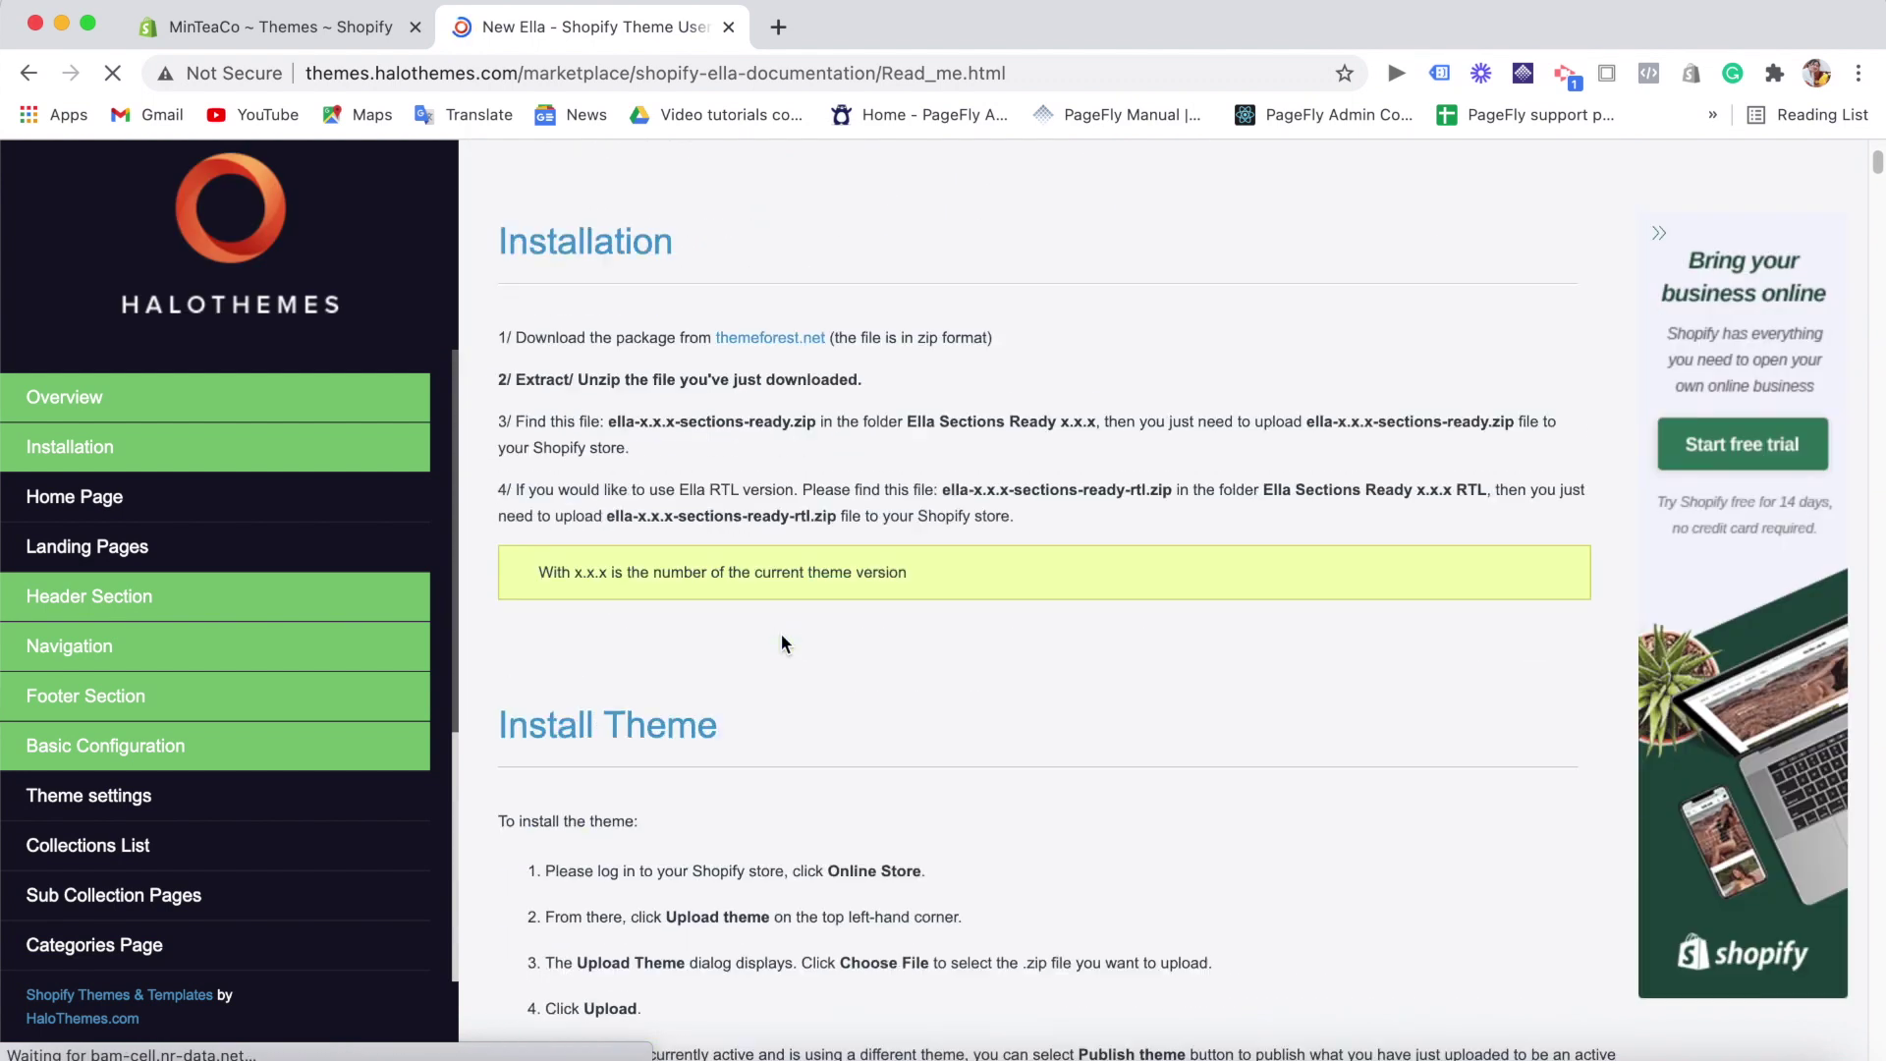
pyautogui.scroll(-10, 783, 638)
pyautogui.scroll(-15, 783, 644)
pyautogui.scroll(-12, 783, 641)
pyautogui.scroll(-15, 783, 633)
pyautogui.scroll(-4, 783, 638)
pyautogui.press('super+bracketleft')
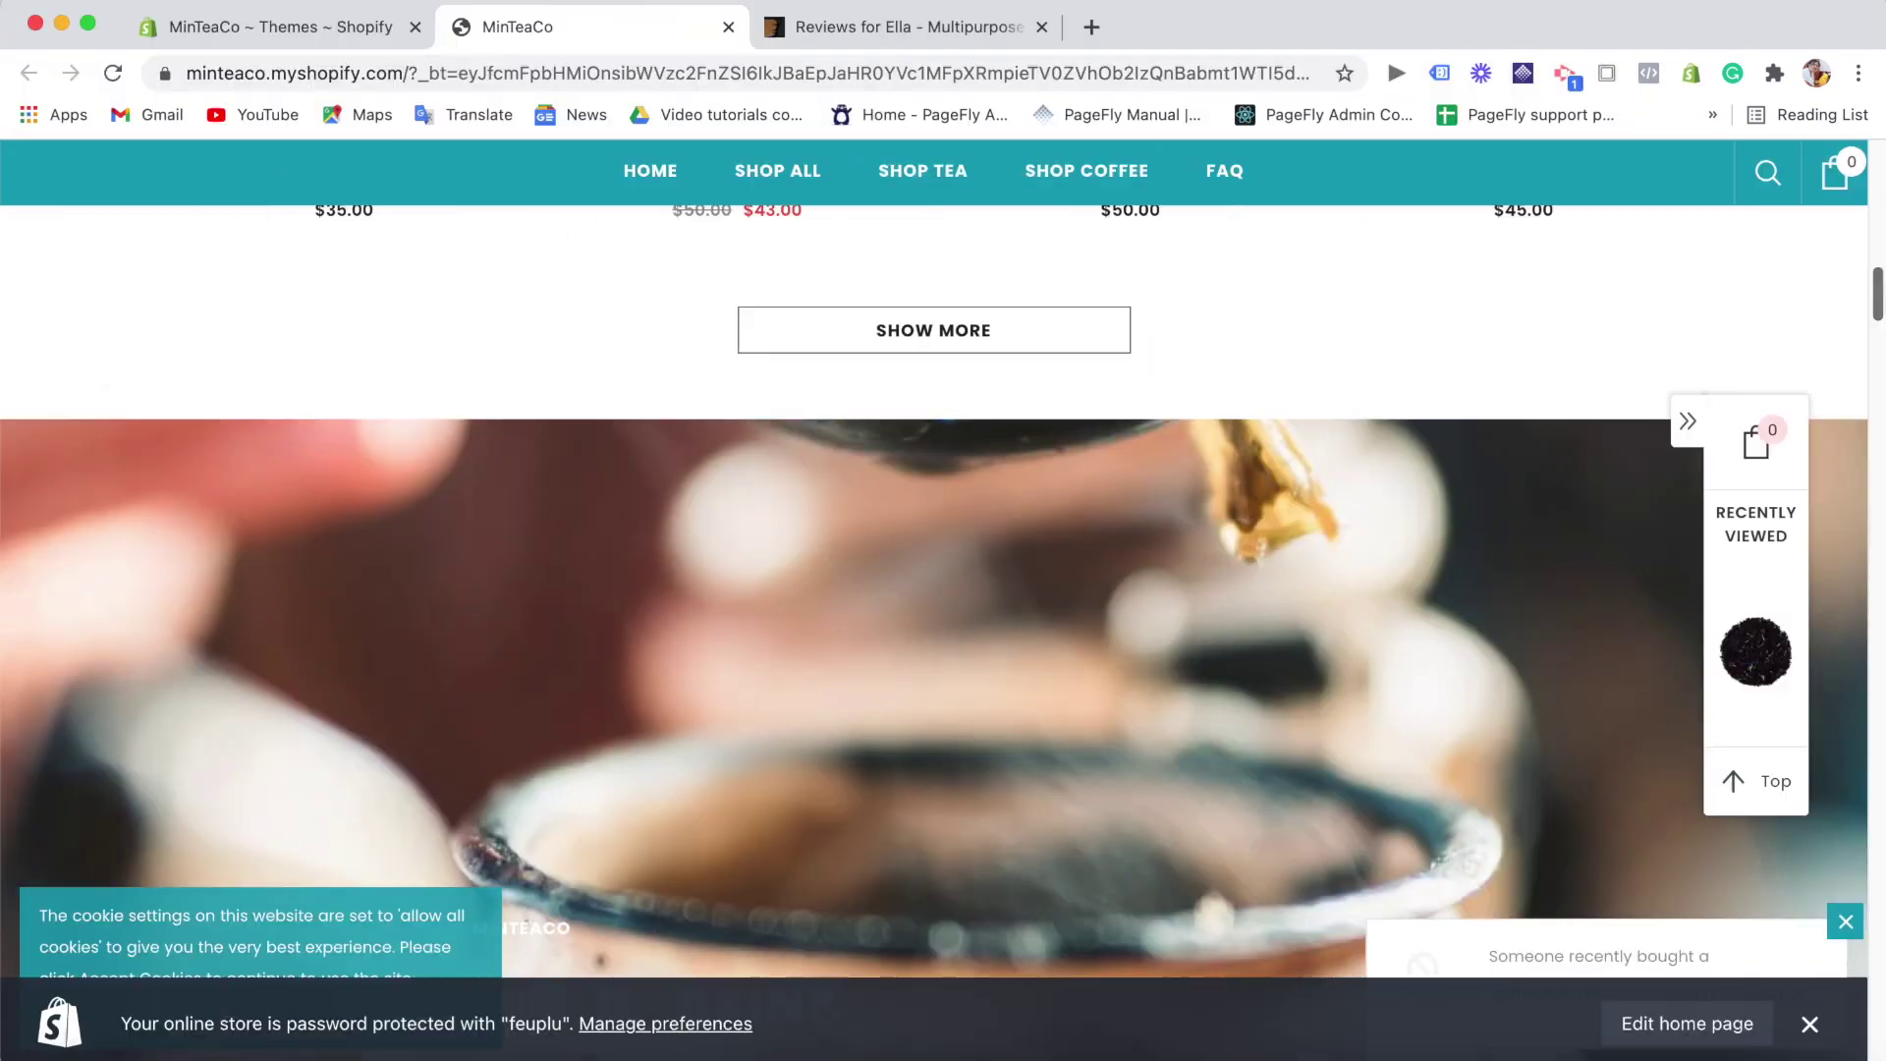
# - Browse the MinTeaCo storefront home page, from the drink banner down to the Why Choose Us and Instagram sections
pyautogui.scroll(-2, 943, 589)
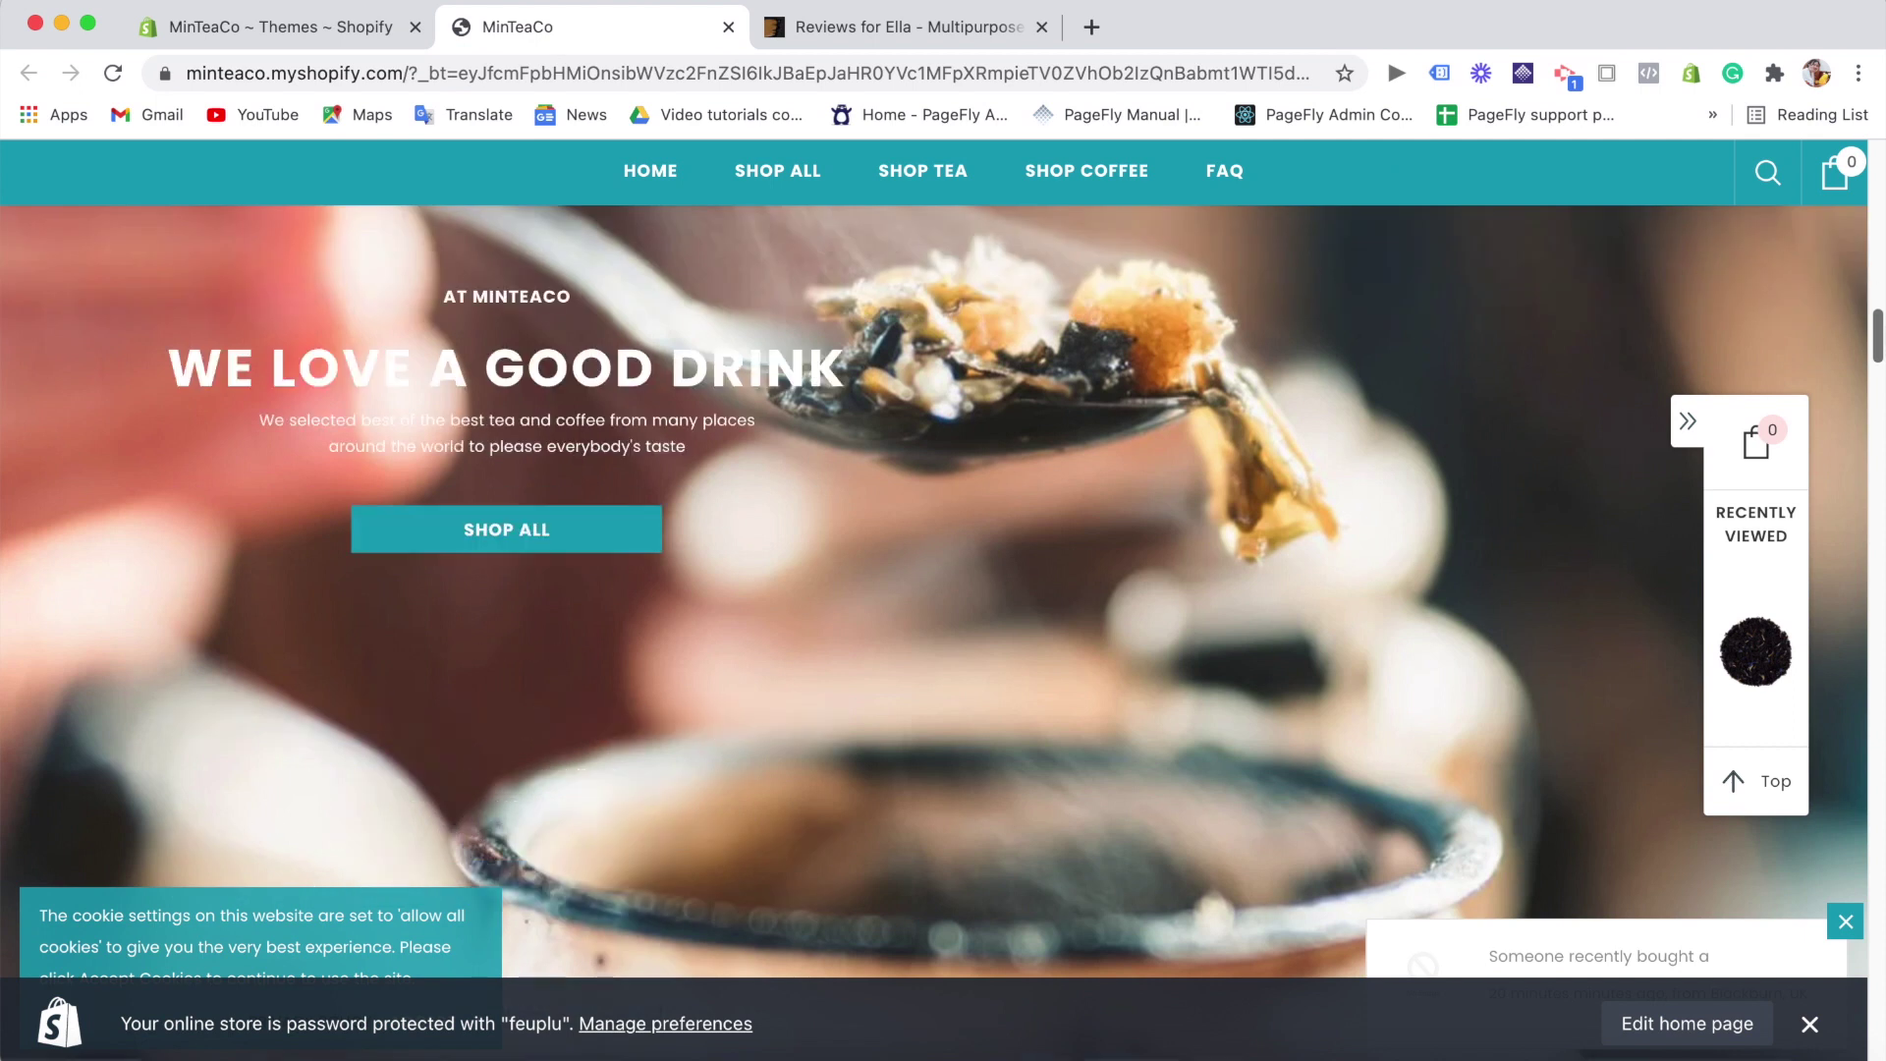
pyautogui.scroll(-5, 1878, 329)
pyautogui.scroll(5, 1878, 329)
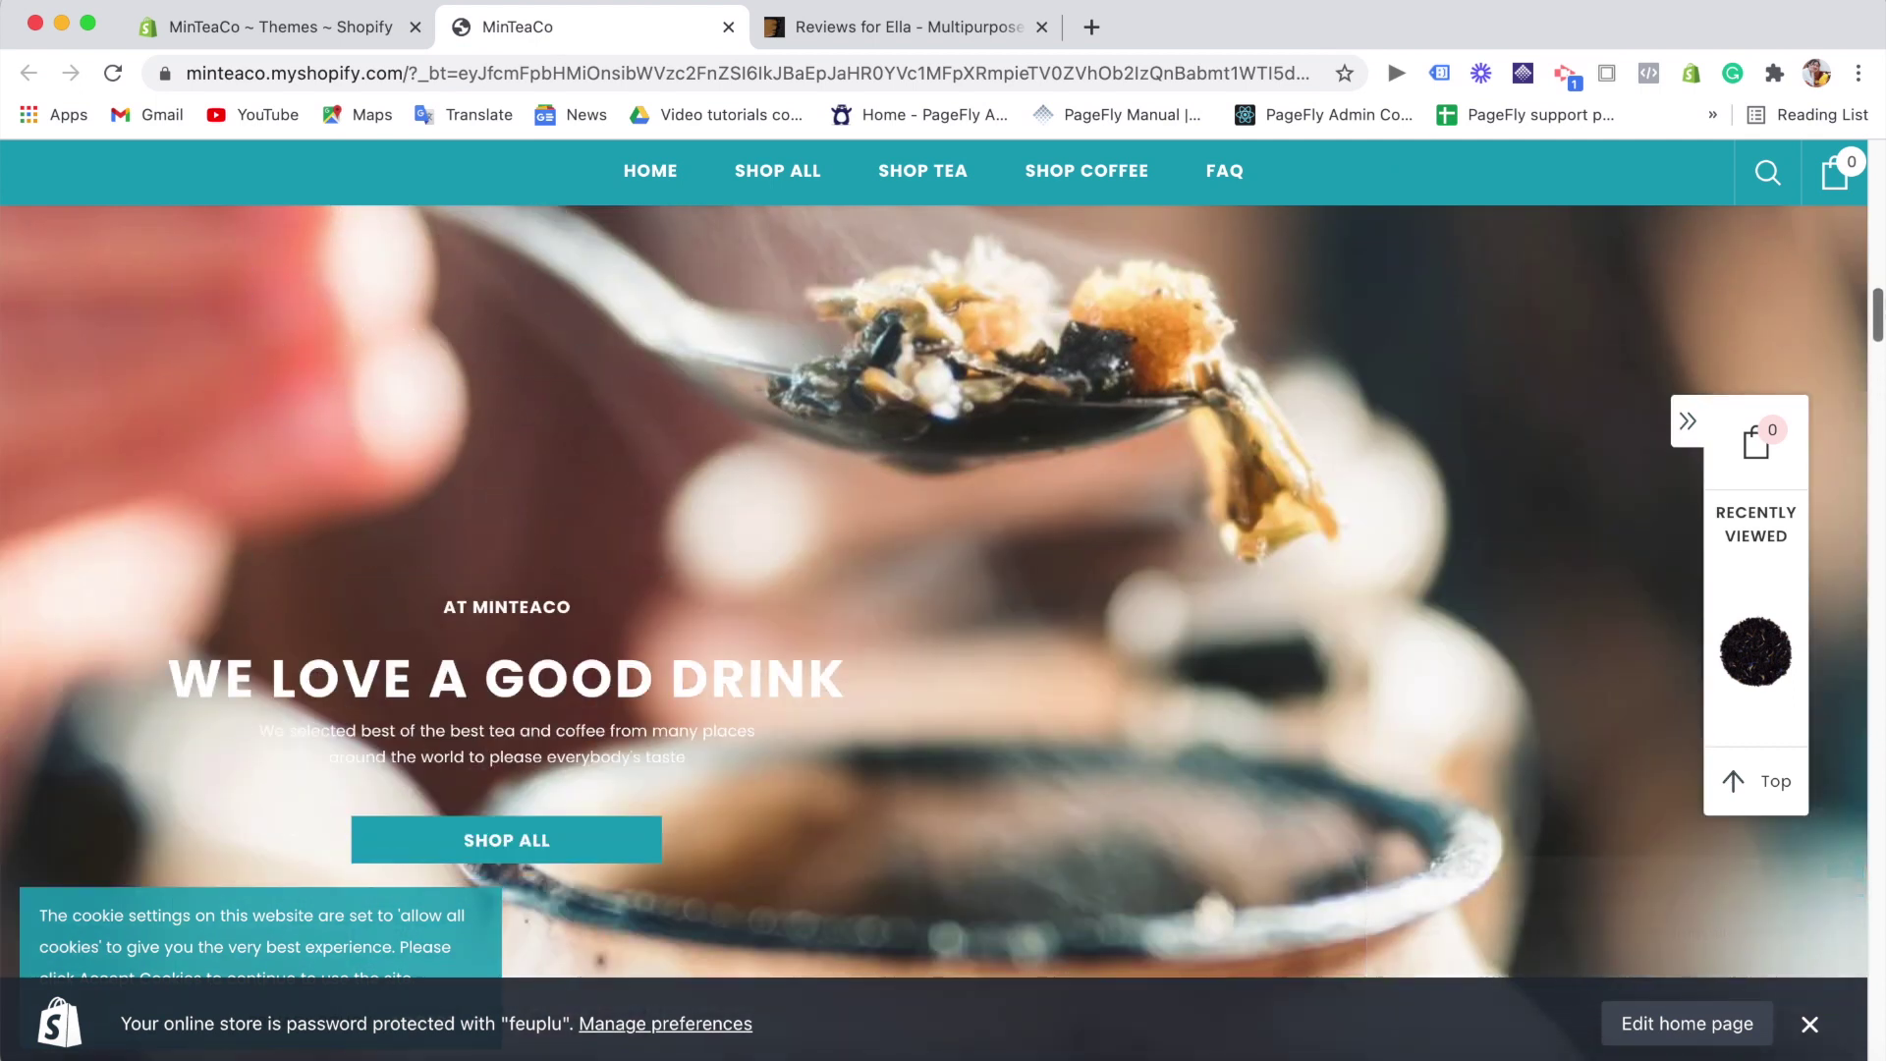
pyautogui.scroll(-5, 1878, 369)
pyautogui.scroll(-8, 1878, 369)
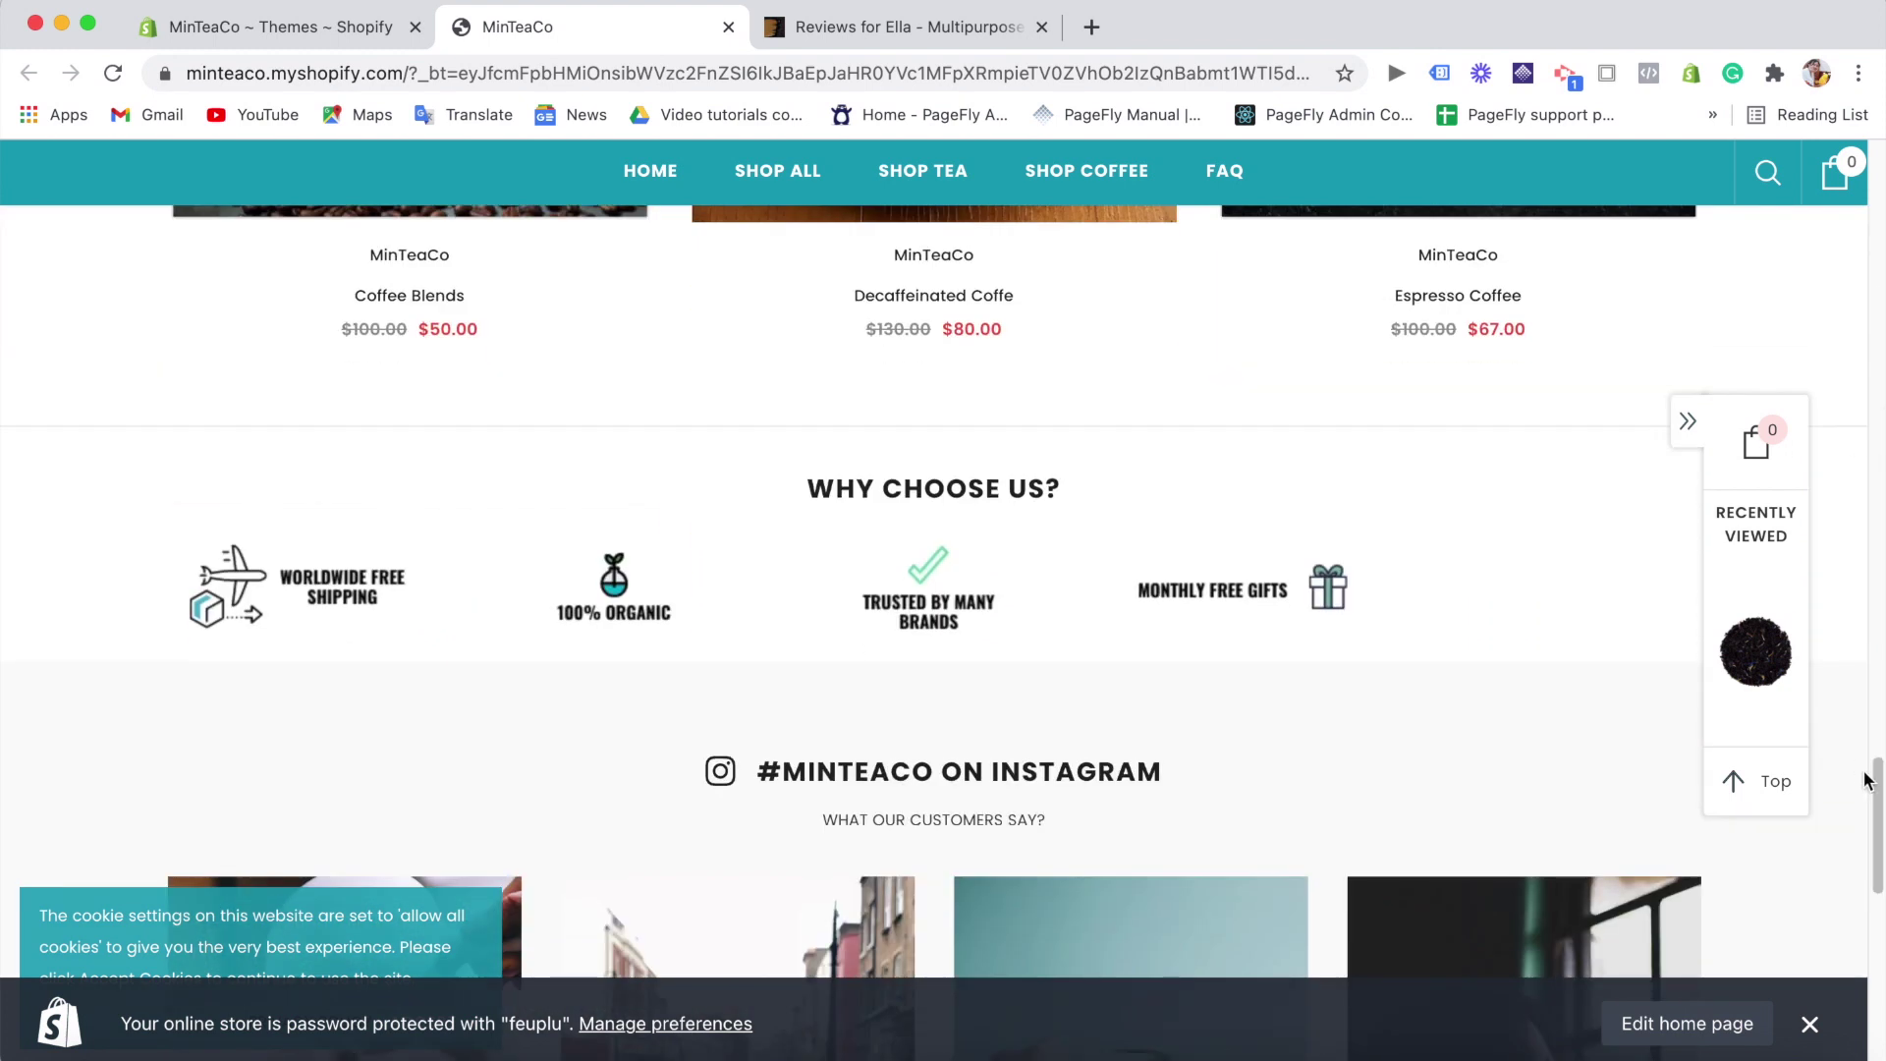
pyautogui.moveTo(1868, 780); pyautogui.dragTo(1344, 162)
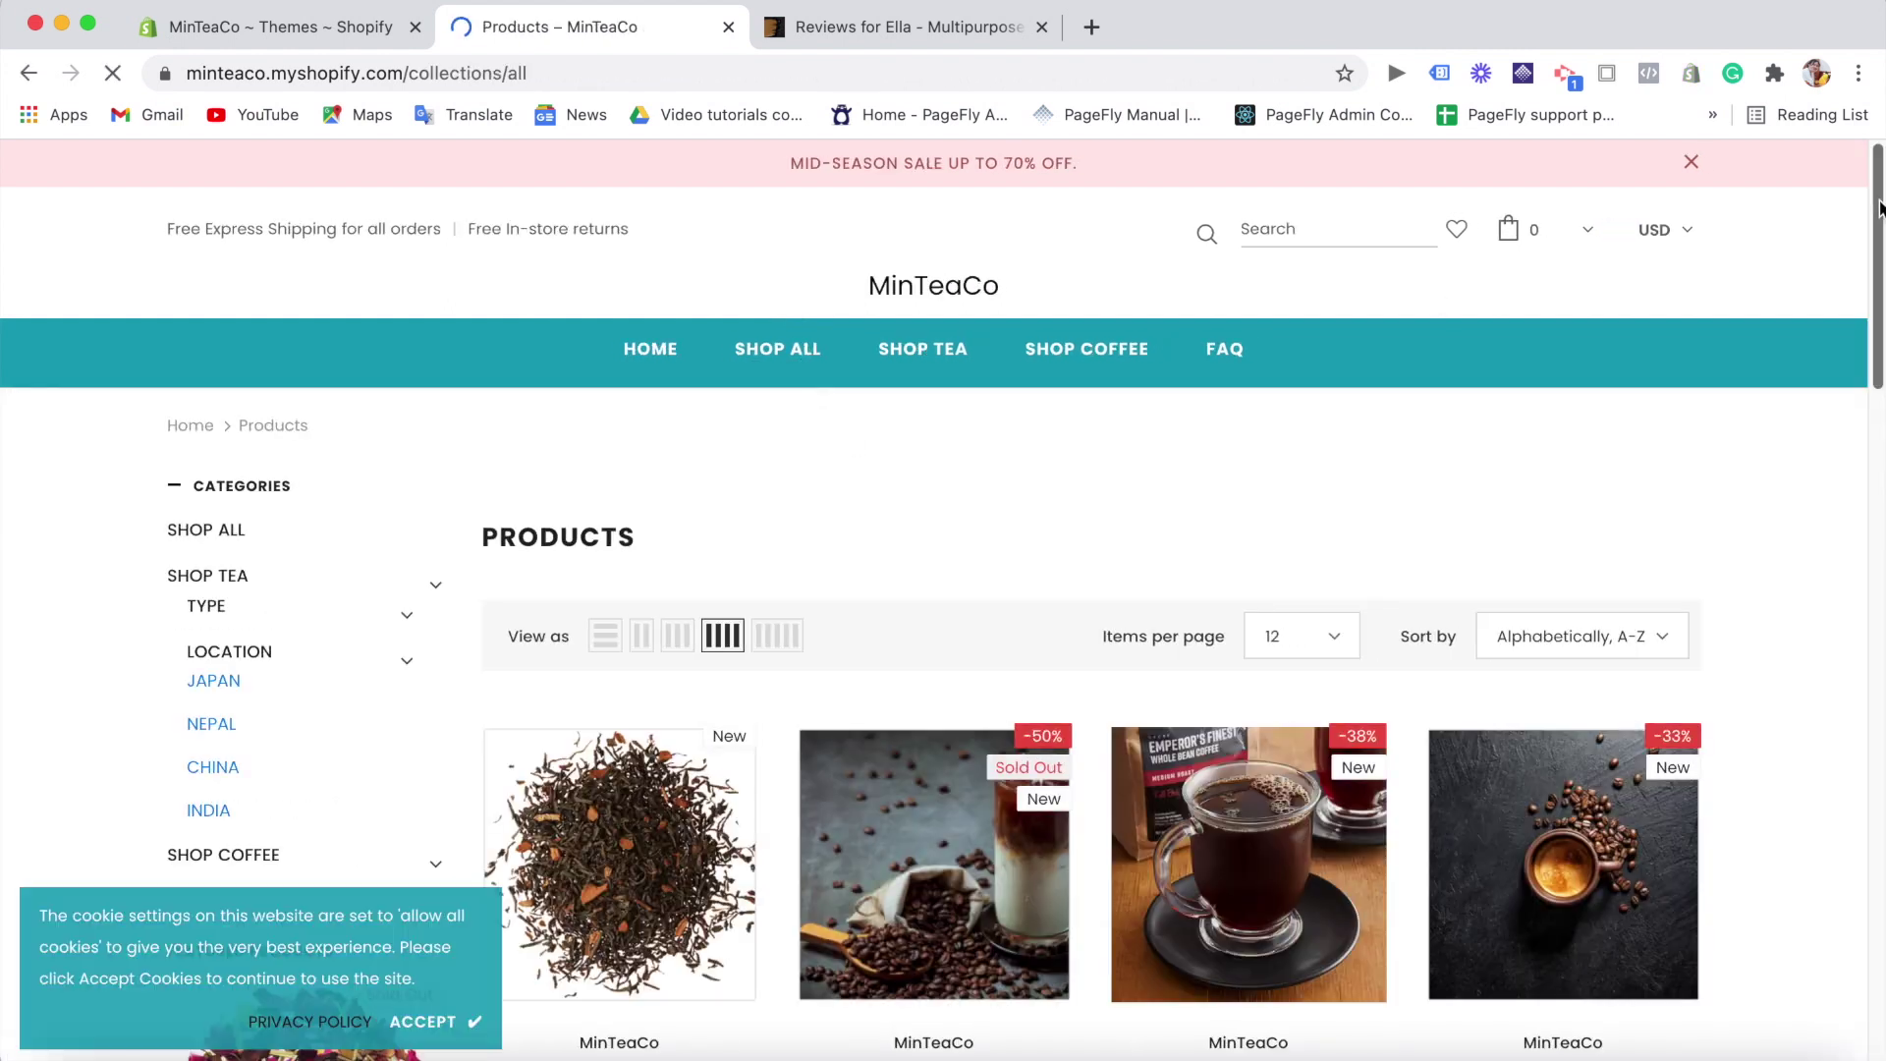
# - Browse the store's Products collection, inspect the Signature Earl Grey Tea quick view and close it
pyautogui.moveTo(1878, 206); pyautogui.dragTo(1879, 566)
pyautogui.moveTo(655, 604)
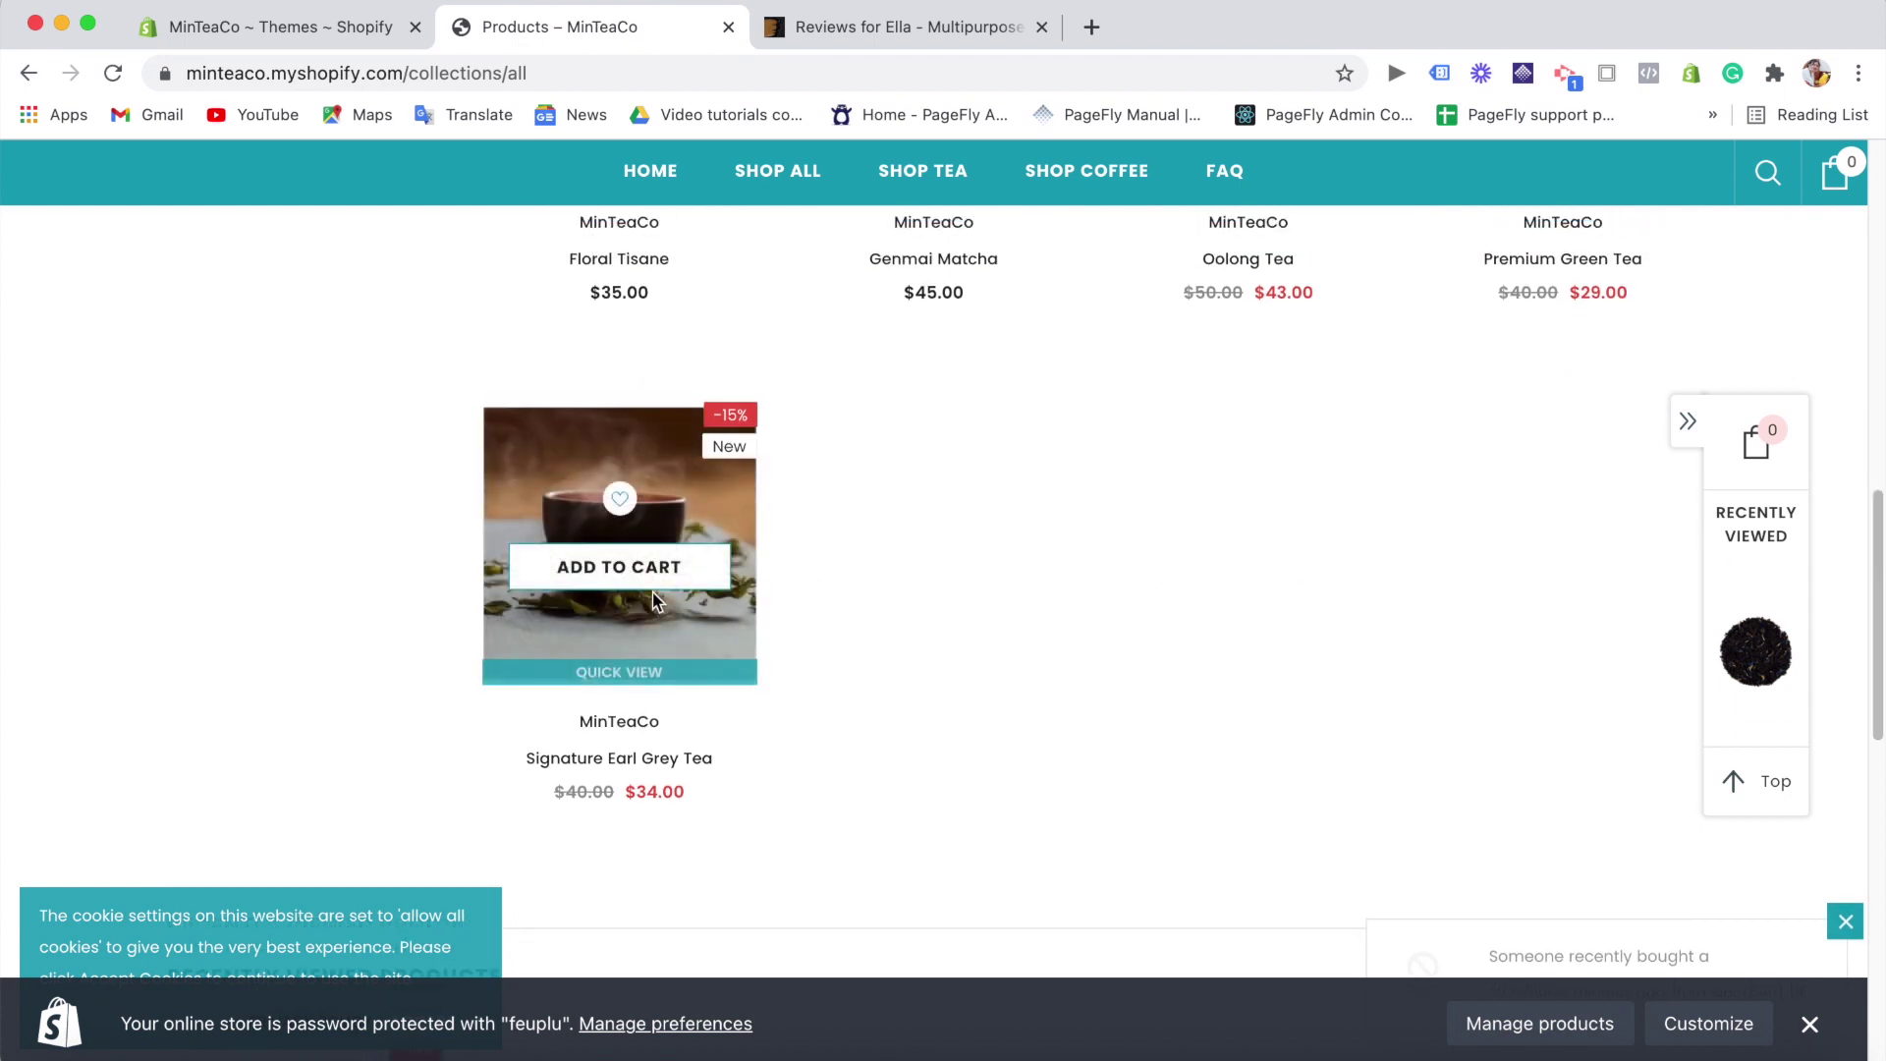
pyautogui.click(661, 681)
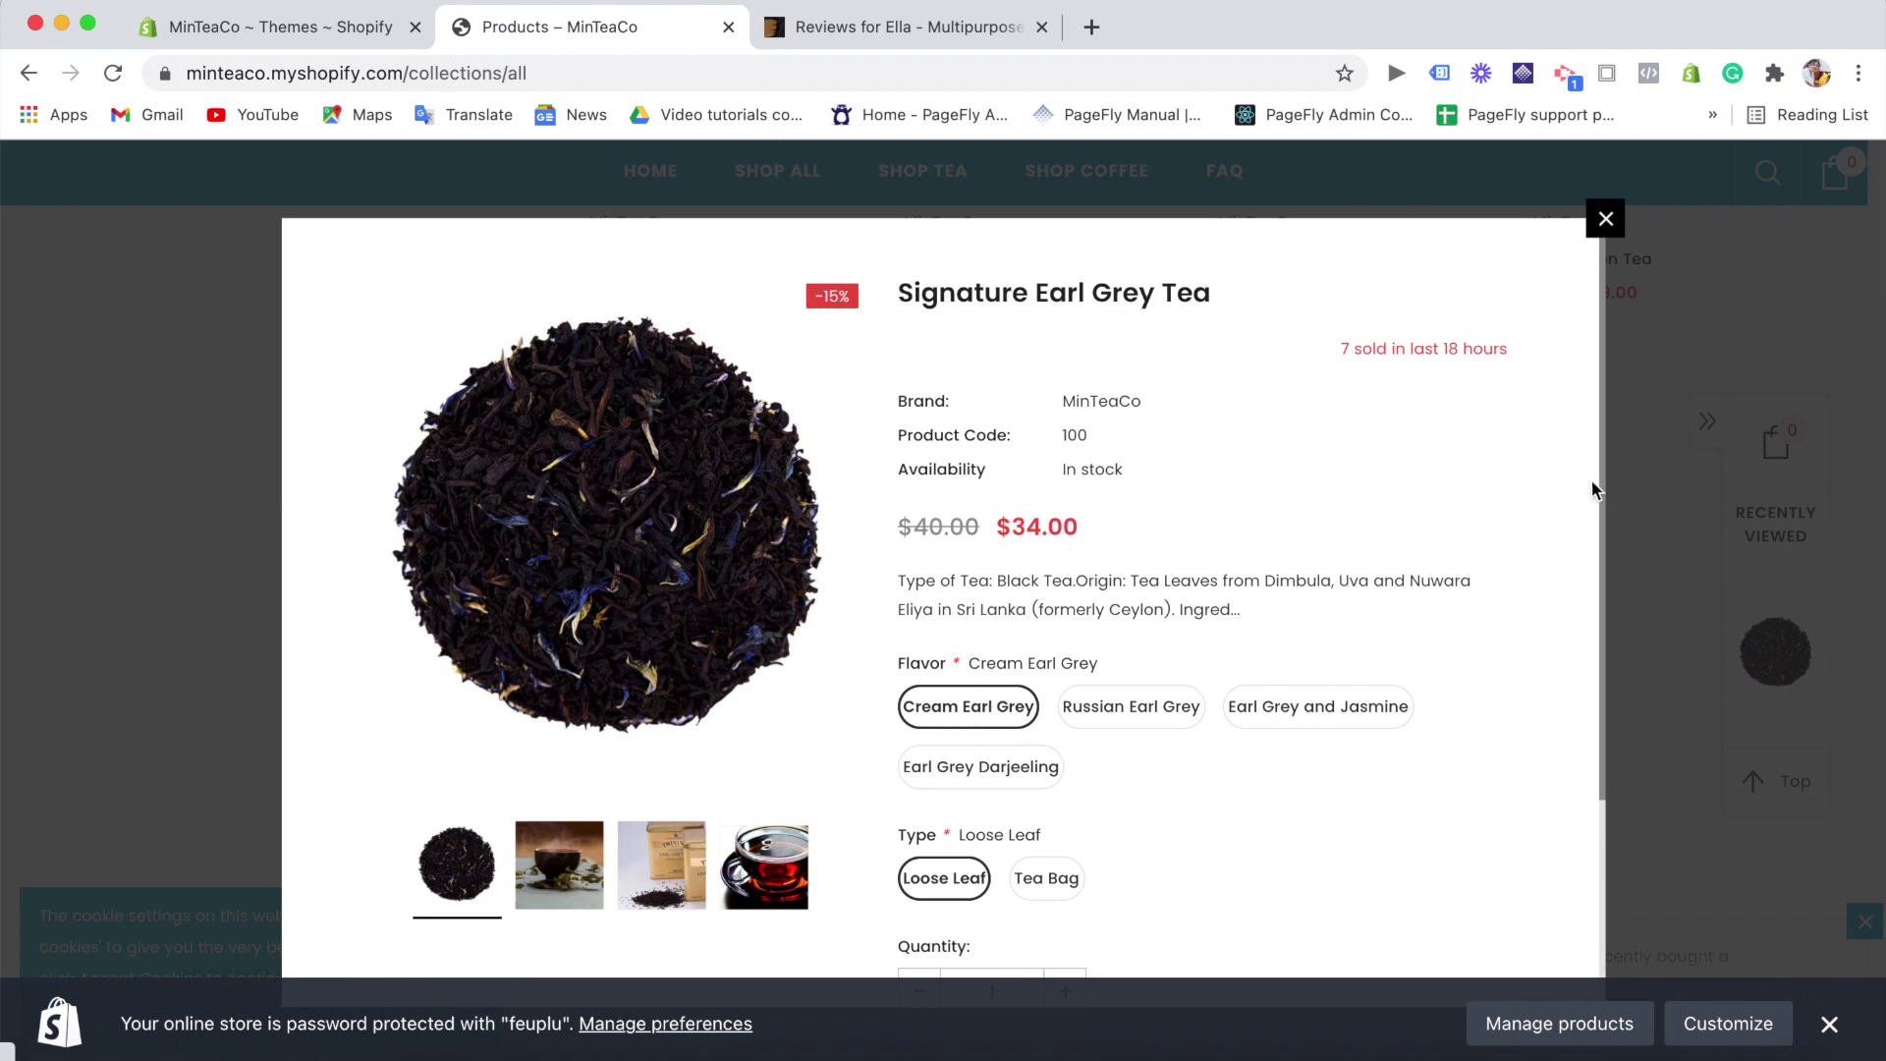
pyautogui.scroll(-3, 1594, 551)
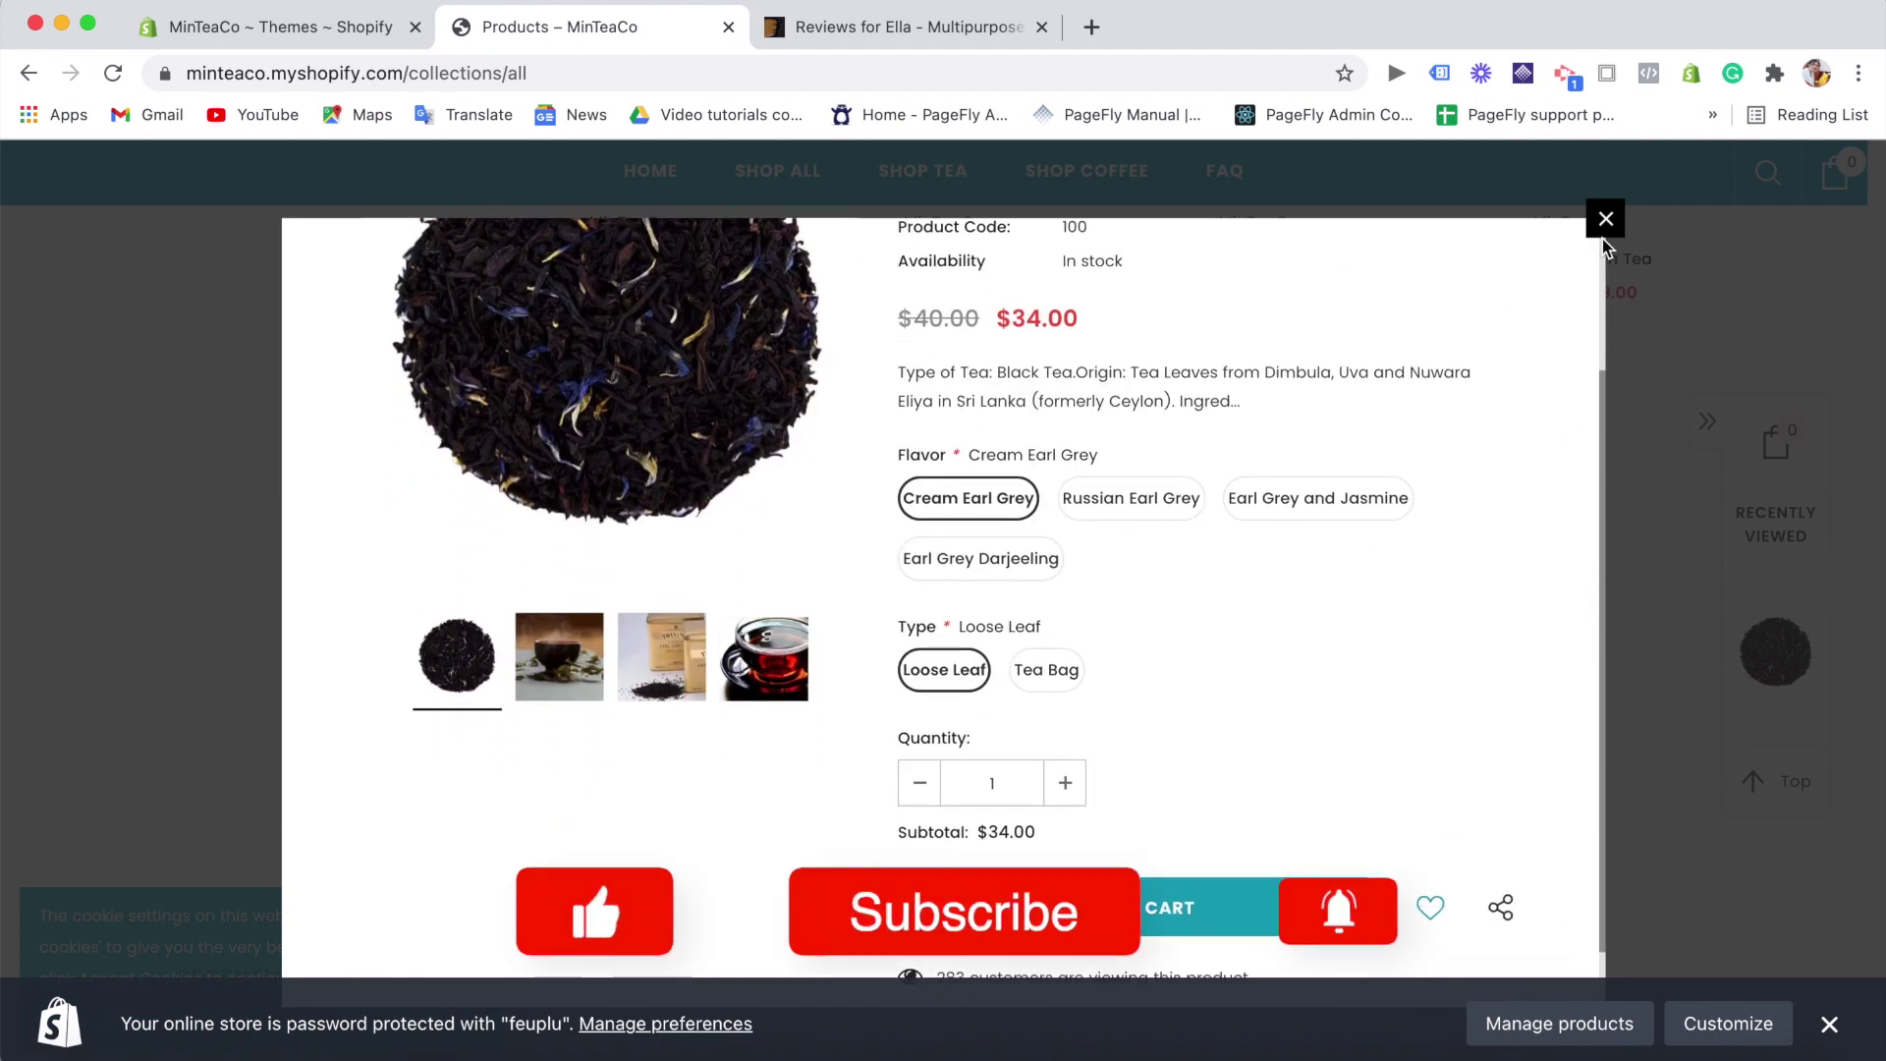
pyautogui.click(1605, 218)
pyautogui.scroll(10, 1879, 295)
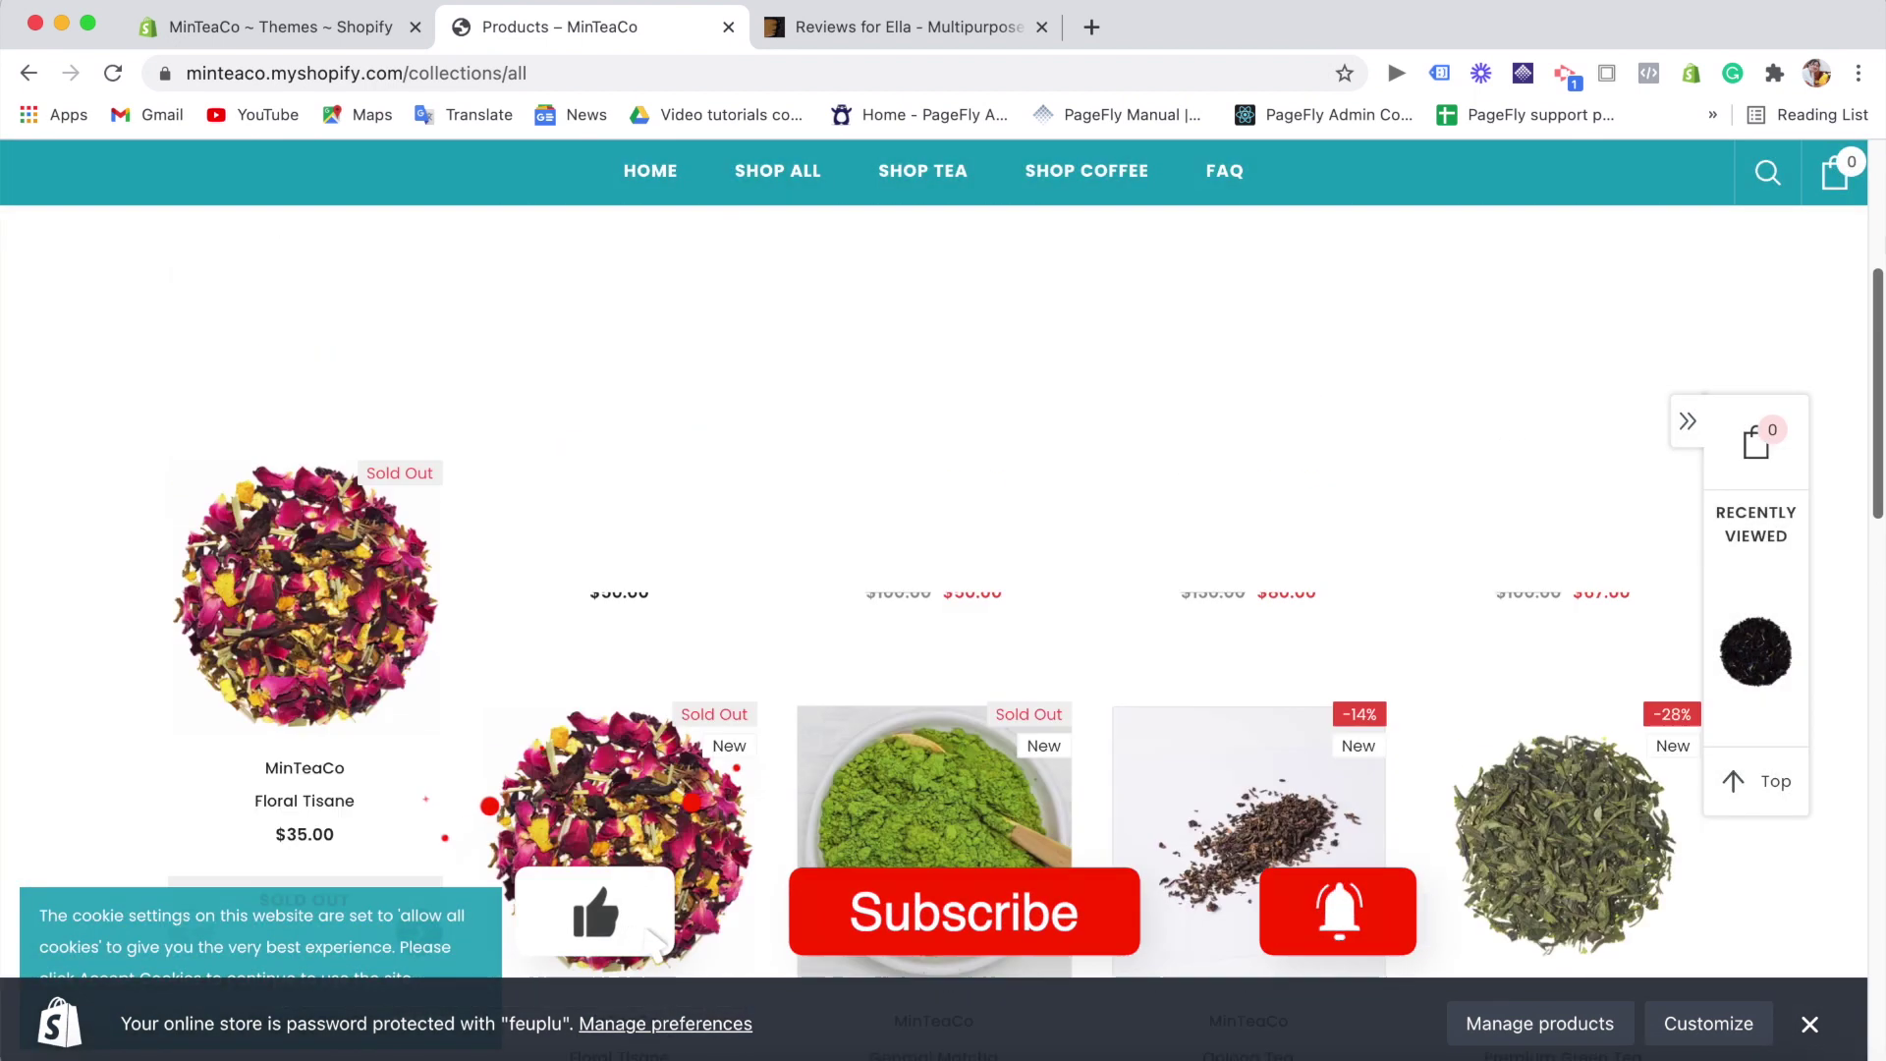